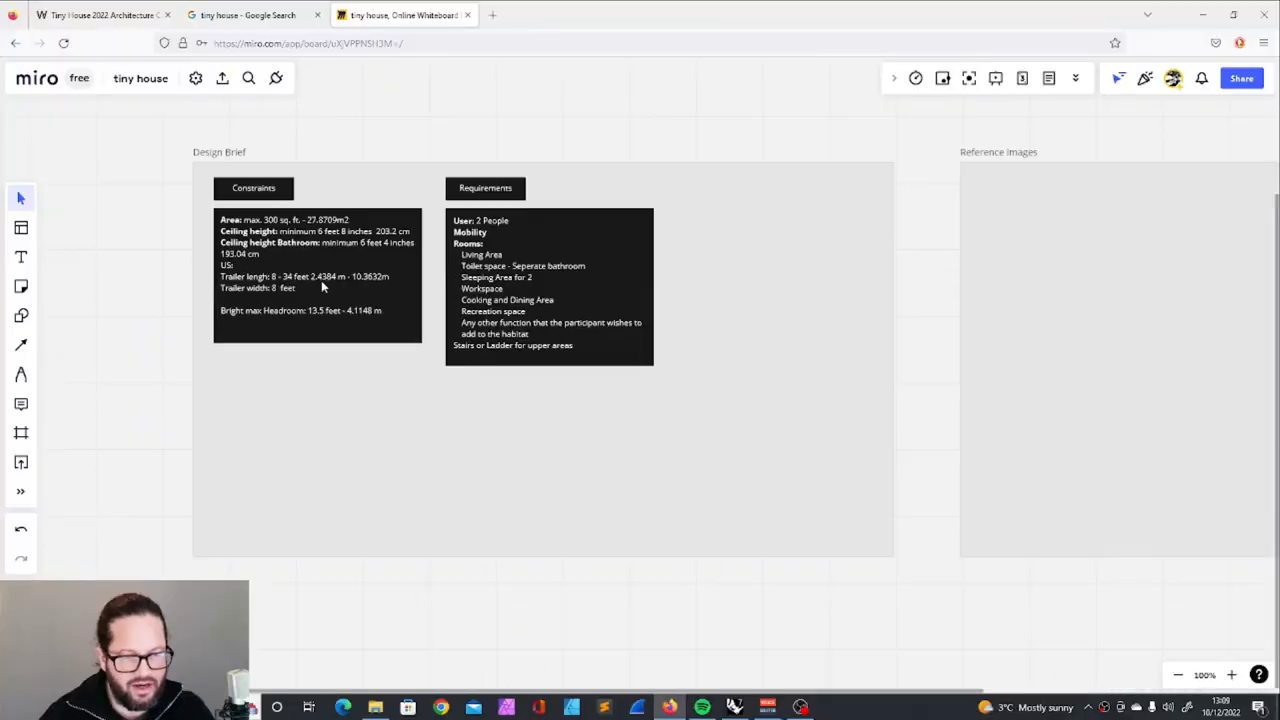
Examine the constraints and requirements in the Design Brief frame and the neighbouring Reference Images frame
{"action": "left_click", "coordinate": [321, 280]}
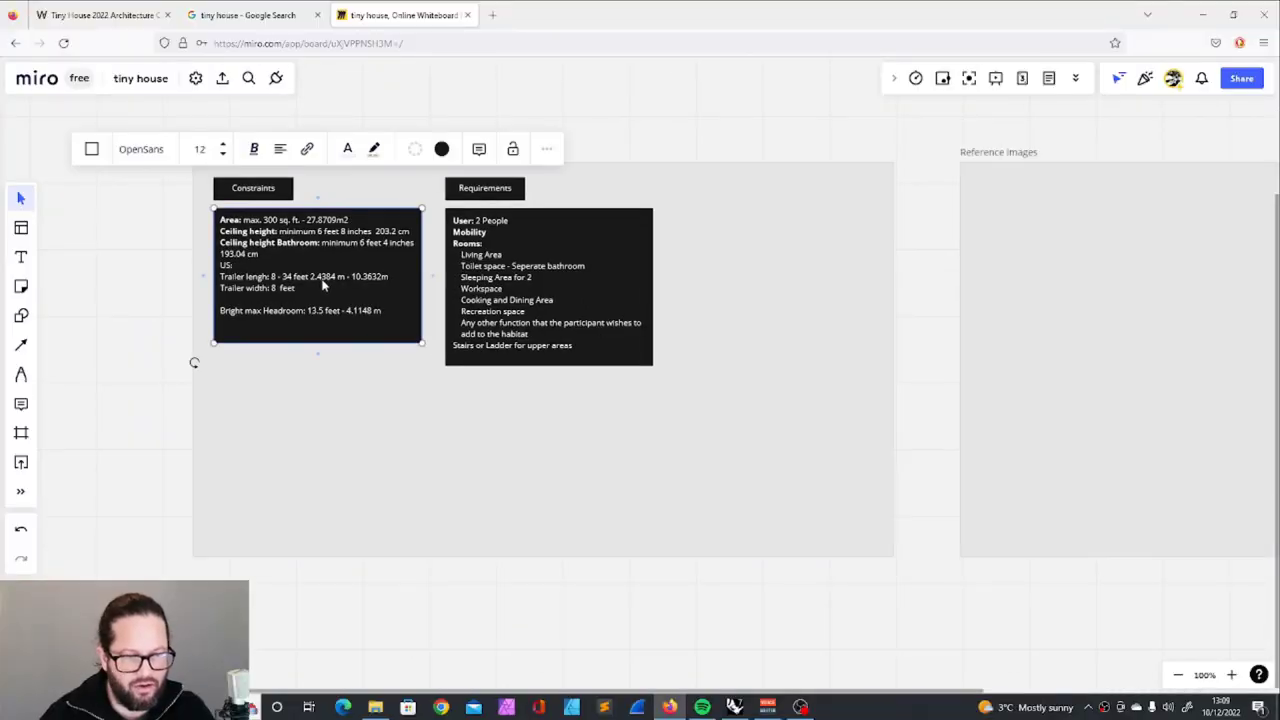
{"action": "scroll", "coordinate": [560, 344], "scroll_direction": "down", "scroll_amount": 3}
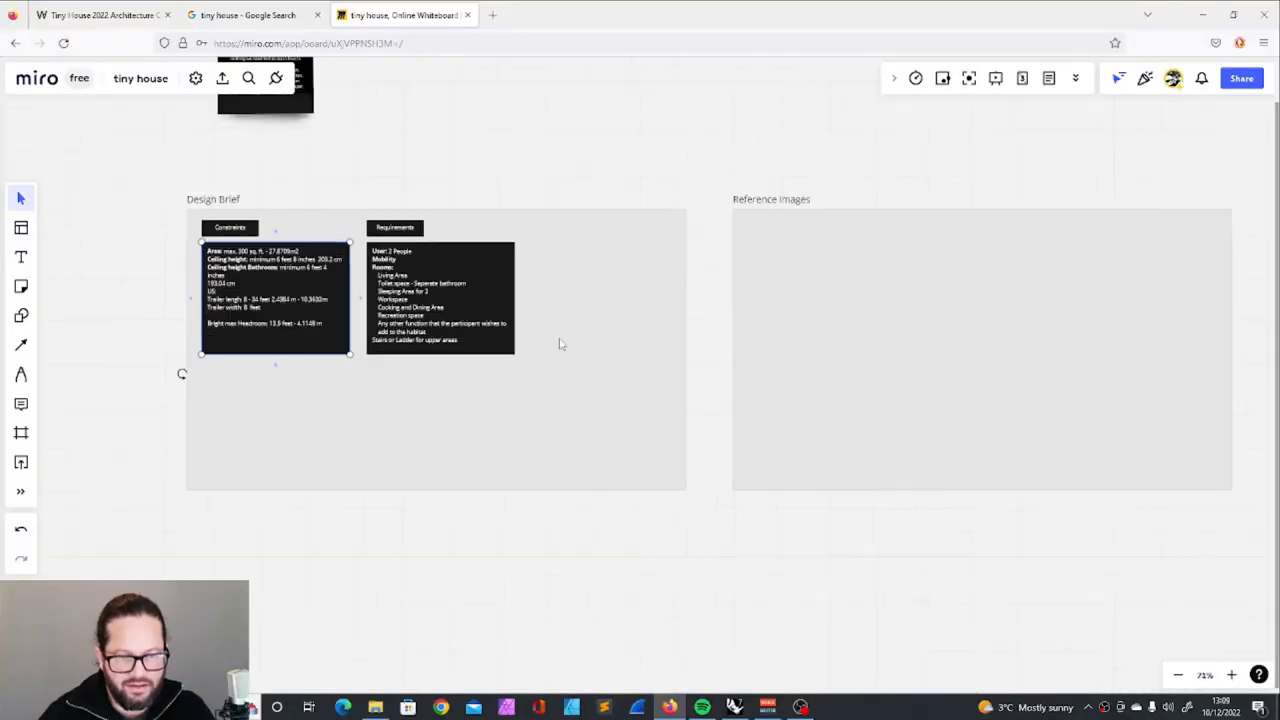
{"action": "scroll", "coordinate": [558, 344], "scroll_direction": "up", "scroll_amount": 1}
{"action": "scroll", "coordinate": [406, 298], "scroll_direction": "down", "scroll_amount": 1}
{"action": "left_click", "coordinate": [643, 232]}
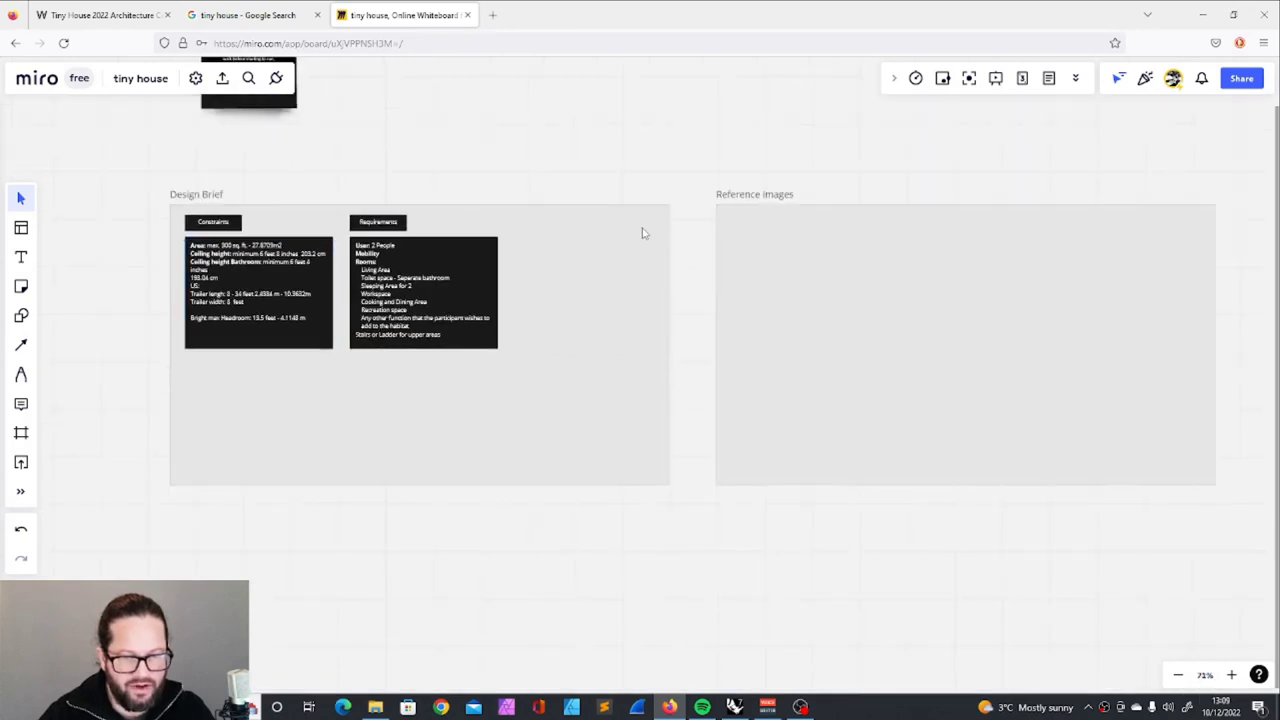
{"action": "left_click", "coordinate": [609, 208]}
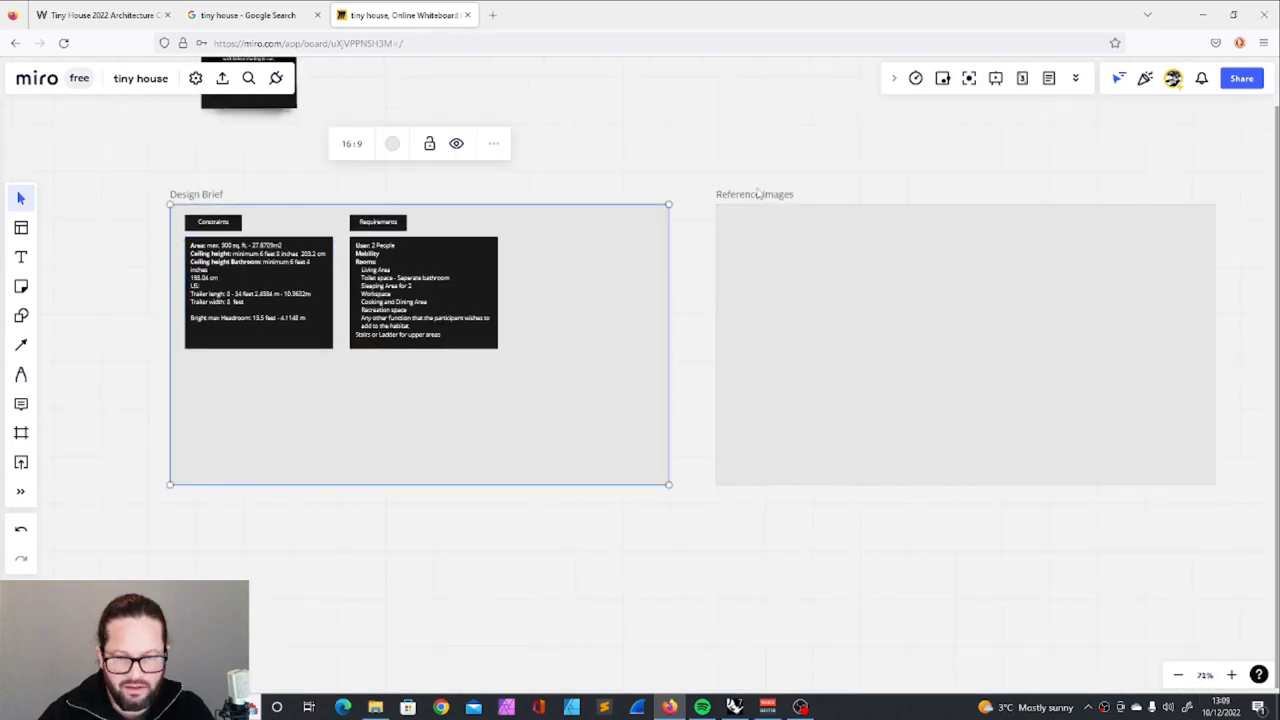
{"action": "left_click", "coordinate": [996, 78]}
{"action": "key", "text": "Escape"}
{"action": "scroll", "coordinate": [557, 277], "scroll_direction": "down", "scroll_amount": 3}
{"action": "scroll", "coordinate": [1040, 360], "scroll_direction": "up", "scroll_amount": 2}
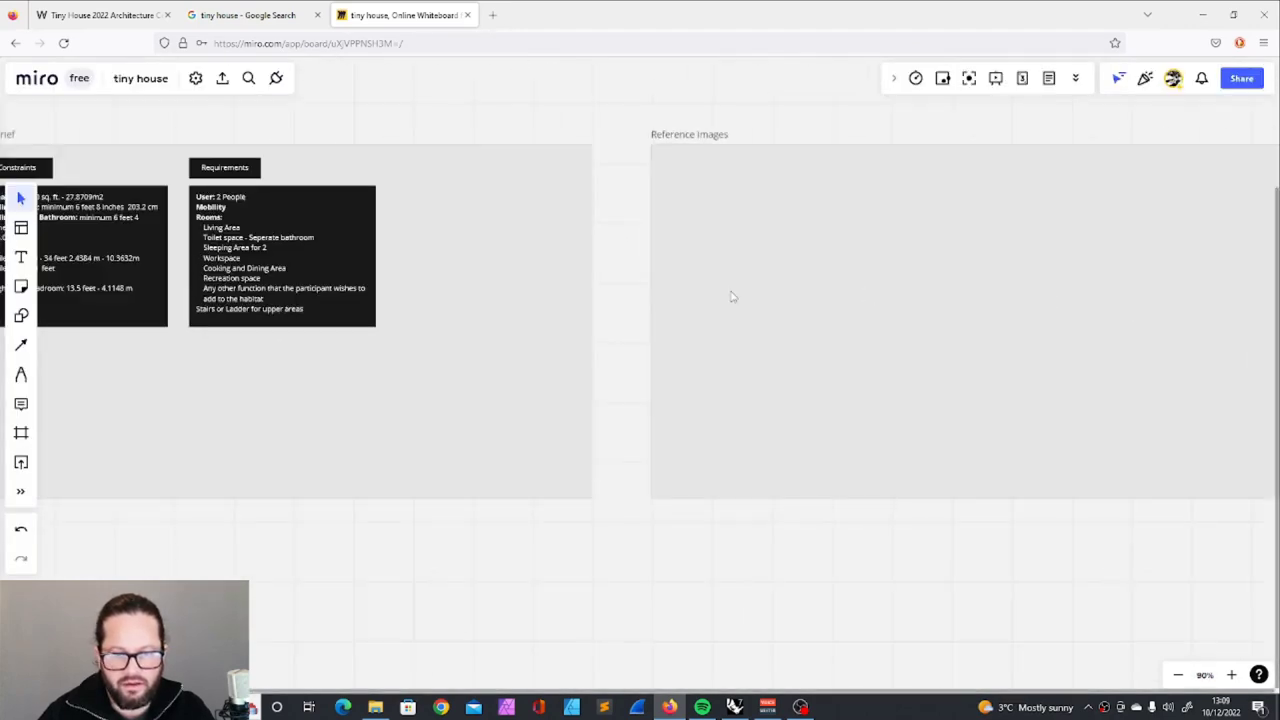
Switch to the Google results for "tiny house" and browse the image results for a reference picture
{"action": "left_click", "coordinate": [245, 15]}
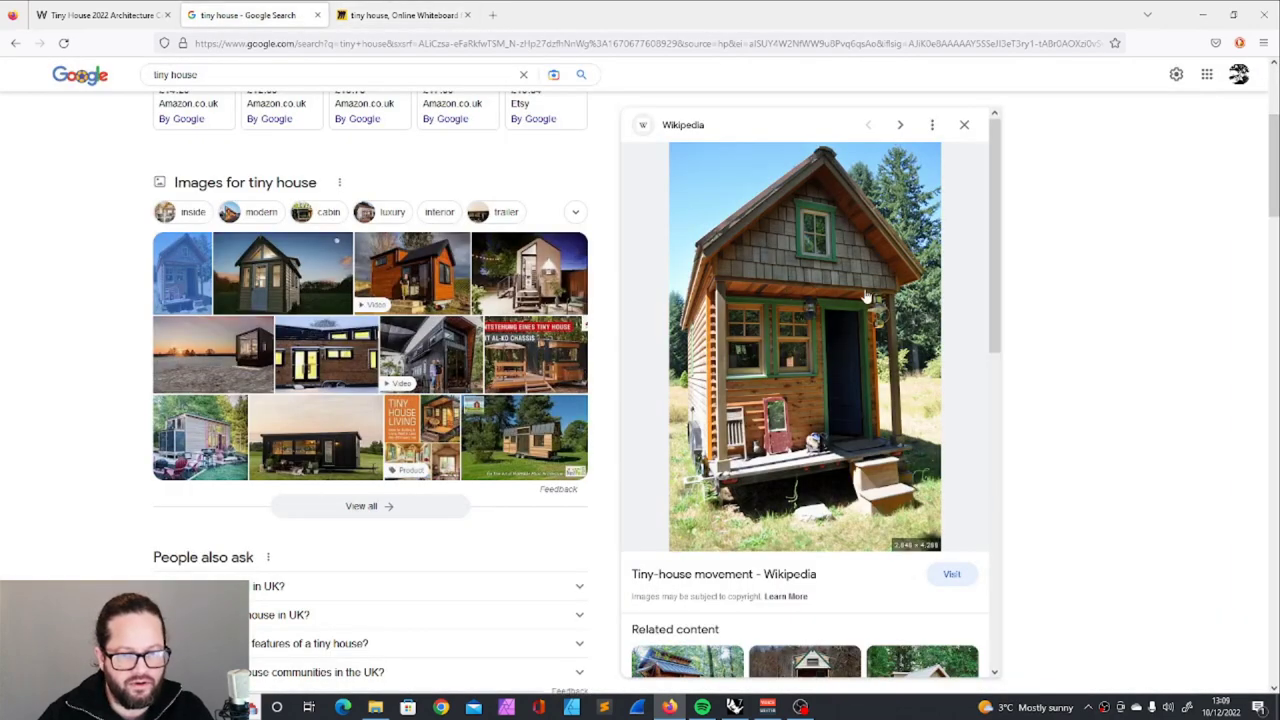
{"action": "scroll", "coordinate": [840, 296], "scroll_direction": "down", "scroll_amount": 3}
{"action": "scroll", "coordinate": [251, 245], "scroll_direction": "up", "scroll_amount": 2}
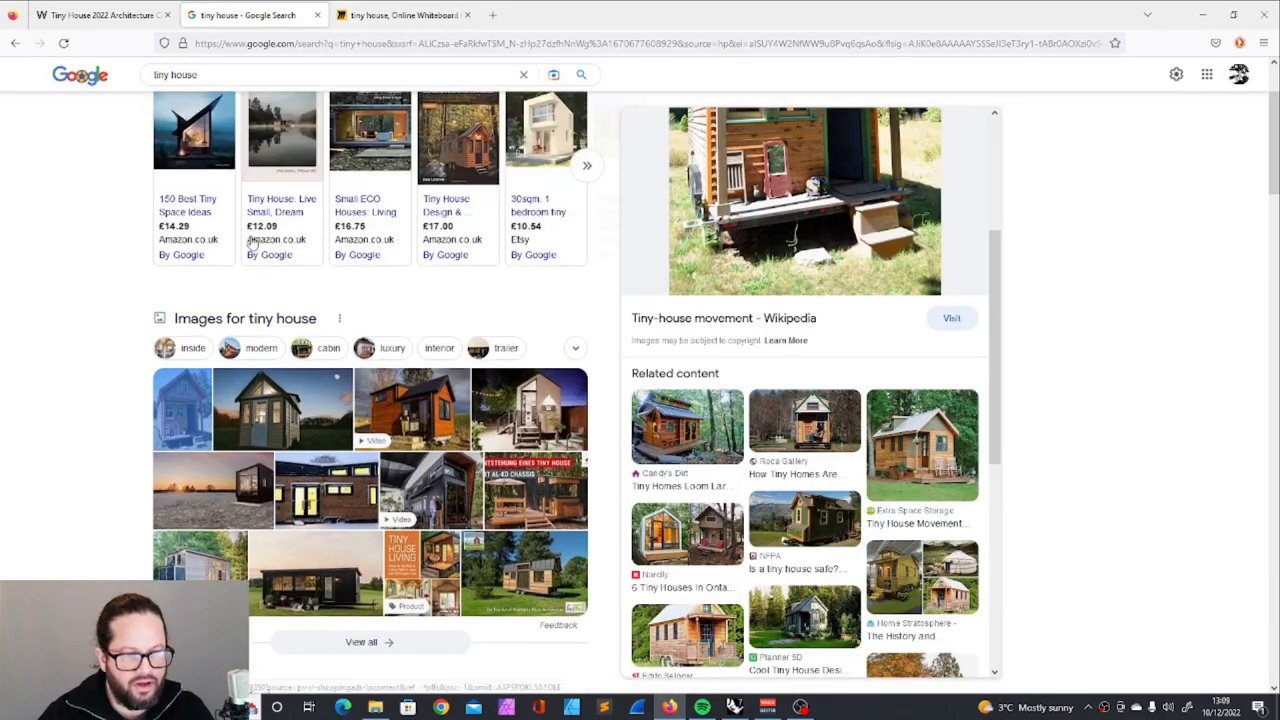
{"action": "scroll", "coordinate": [251, 245], "scroll_direction": "up", "scroll_amount": 3}
{"action": "left_click", "coordinate": [221, 134]}
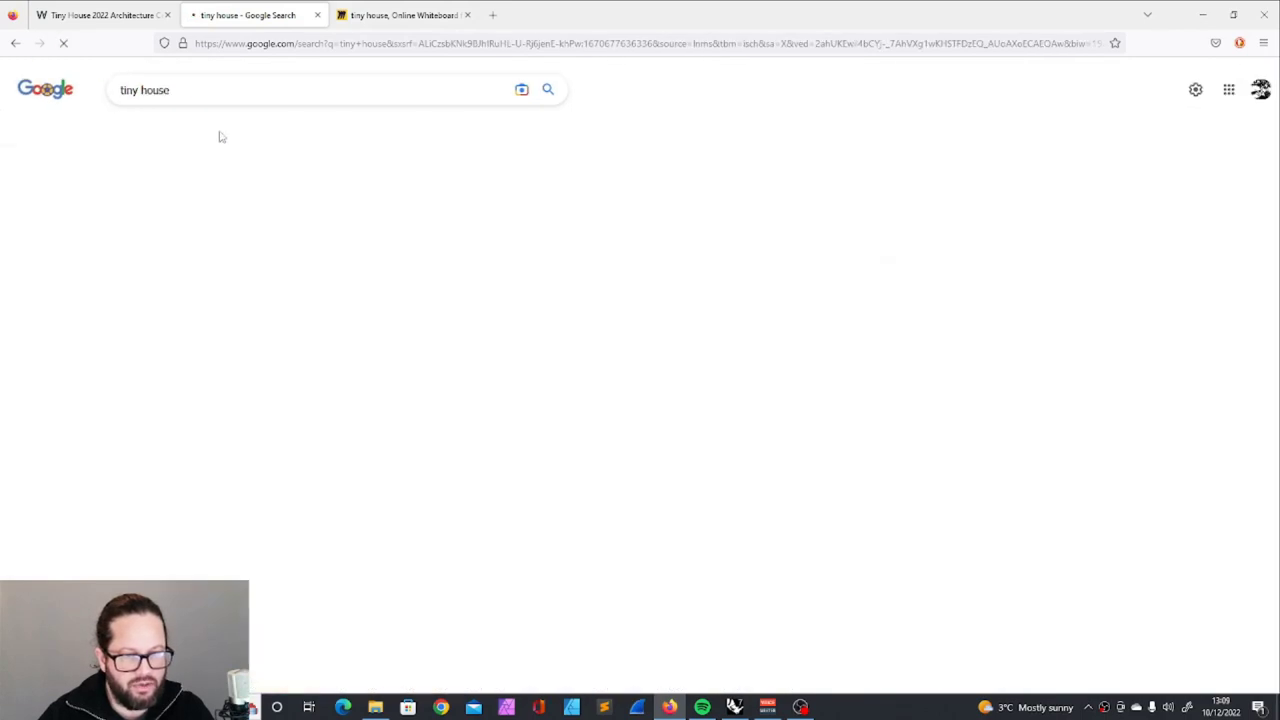
{"action": "scroll", "coordinate": [190, 356], "scroll_direction": "down", "scroll_amount": 3}
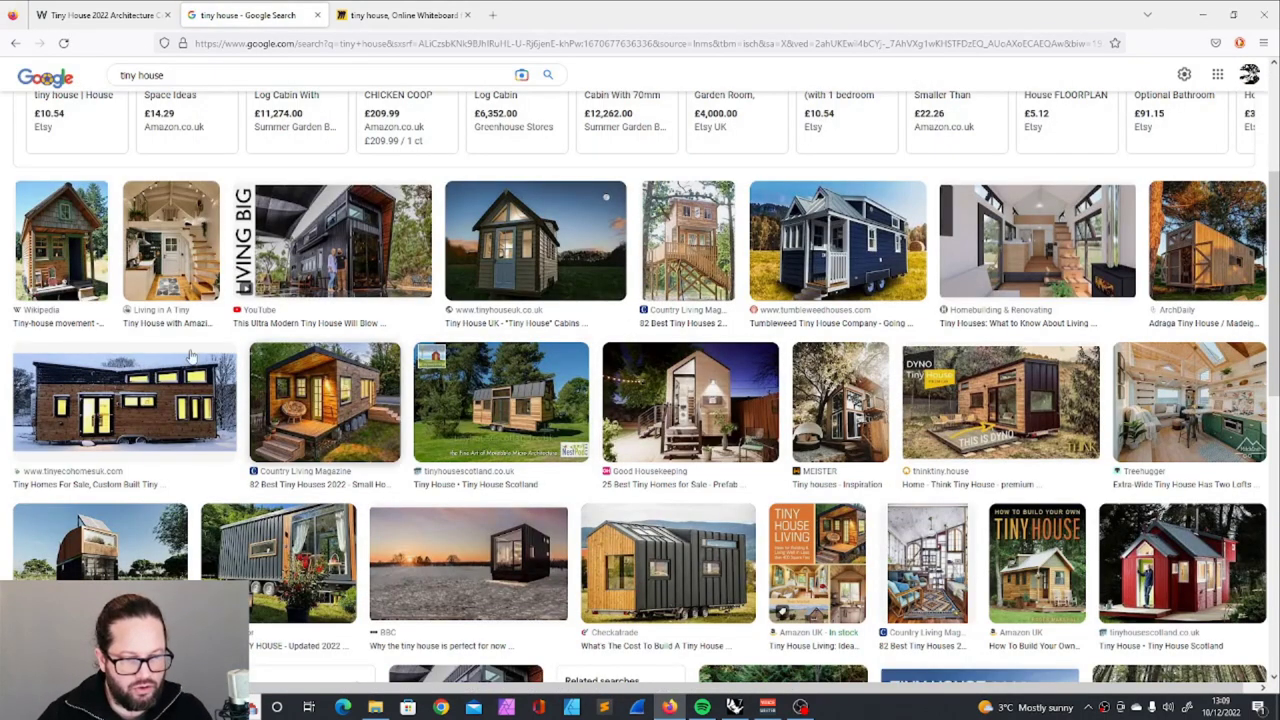
Copy the picture of the wood-clad tiny house in snow and paste it into the board's Reference Images frame
{"action": "left_click", "coordinate": [190, 358]}
{"action": "left_click", "coordinate": [400, 15]}
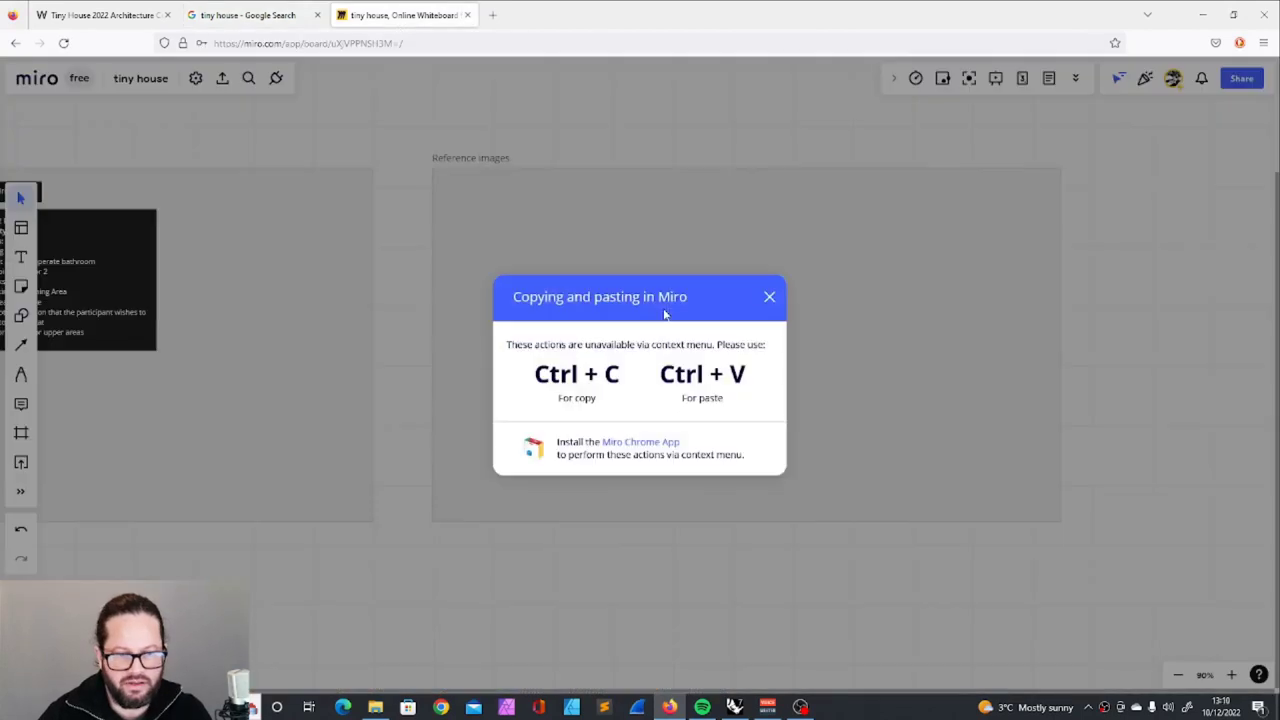
{"action": "key", "text": "ctrl+v"}
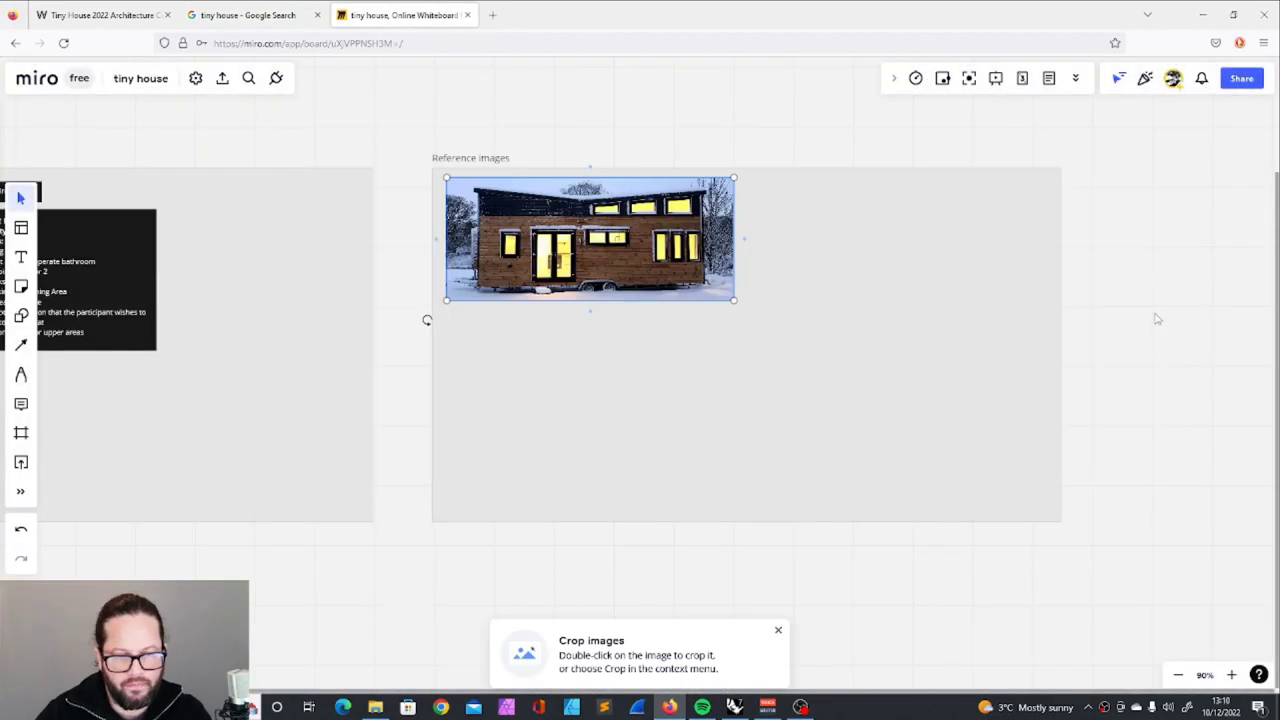
{"action": "left_click", "coordinate": [1158, 314]}
{"action": "mouse_move", "coordinate": [659, 252]}
{"action": "left_mouse_down"}
{"action": "mouse_move", "coordinate": [662, 278]}
{"action": "mouse_move", "coordinate": [656, 256]}
{"action": "left_mouse_up"}
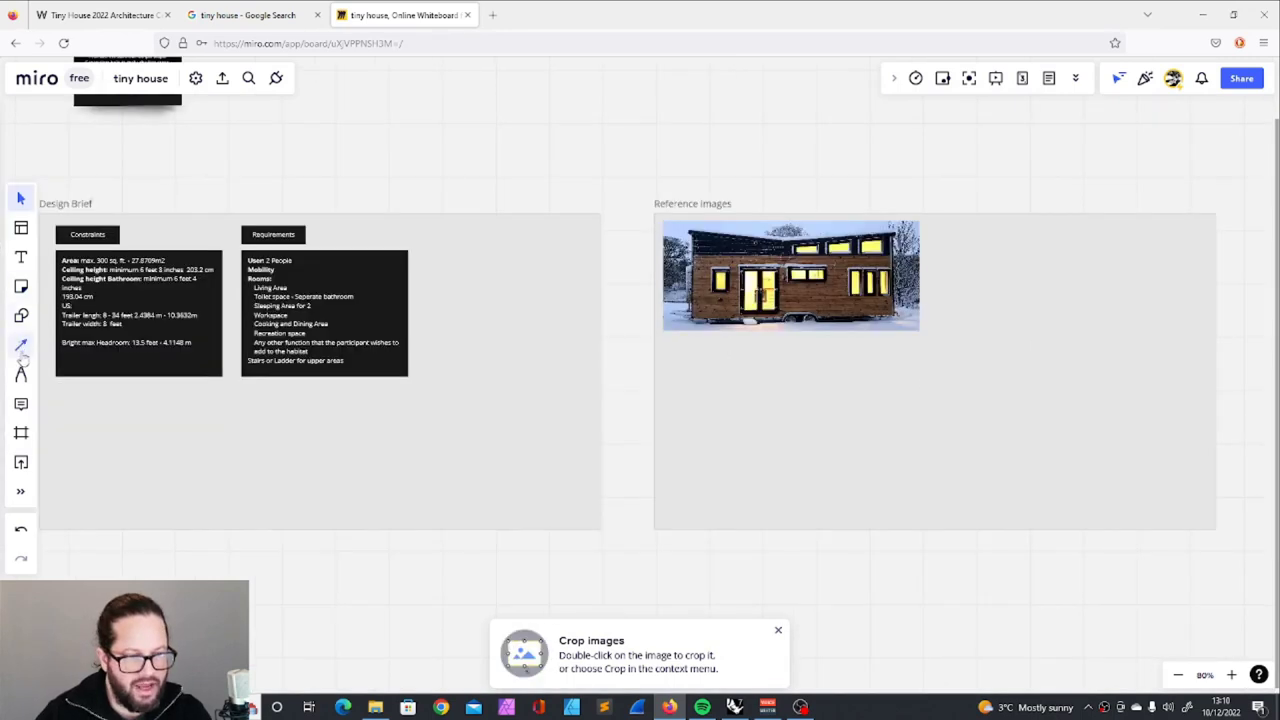
Connect the Requirements text box to the tiny house image with a curved arrow
{"action": "left_click", "coordinate": [20, 345]}
{"action": "left_click_drag", "start_coordinate": [408, 313], "coordinate": [664, 272]}
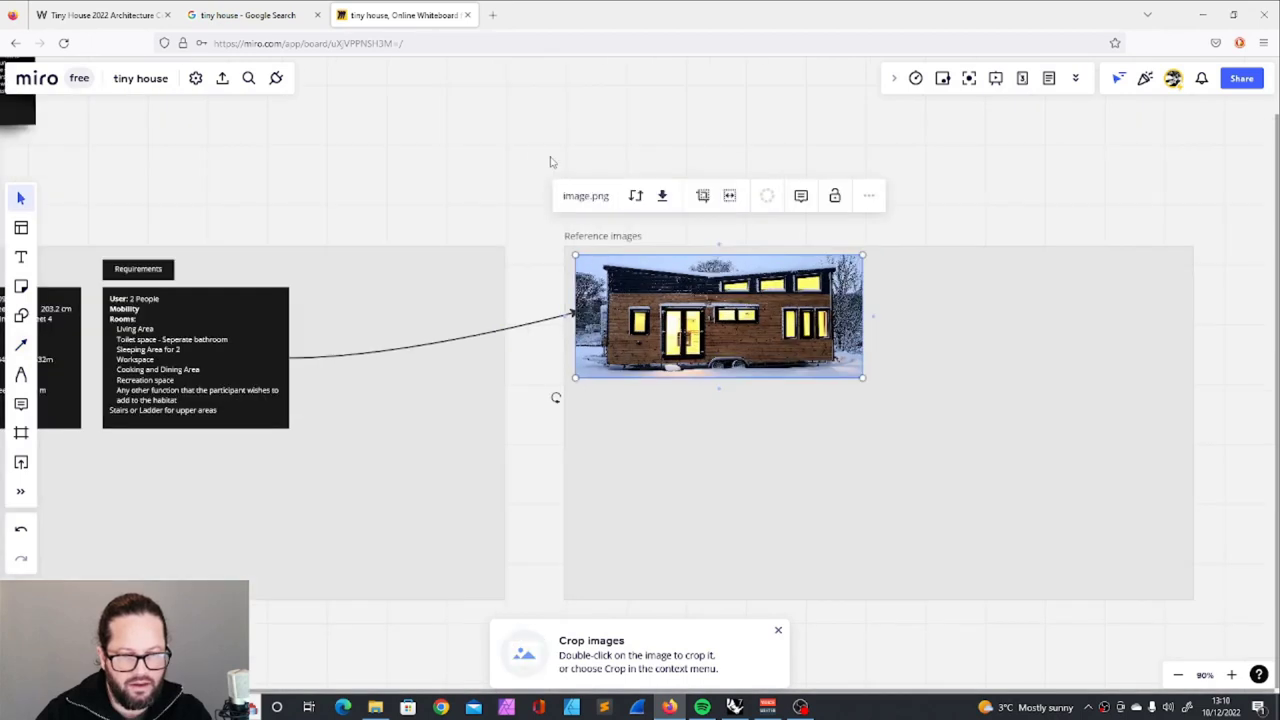
Add a pink sticky note reading "intersting shape" above the Reference Images frame, with an arrow linking it to the house image
{"action": "left_click", "coordinate": [16, 287]}
{"action": "left_click", "coordinate": [666, 155]}
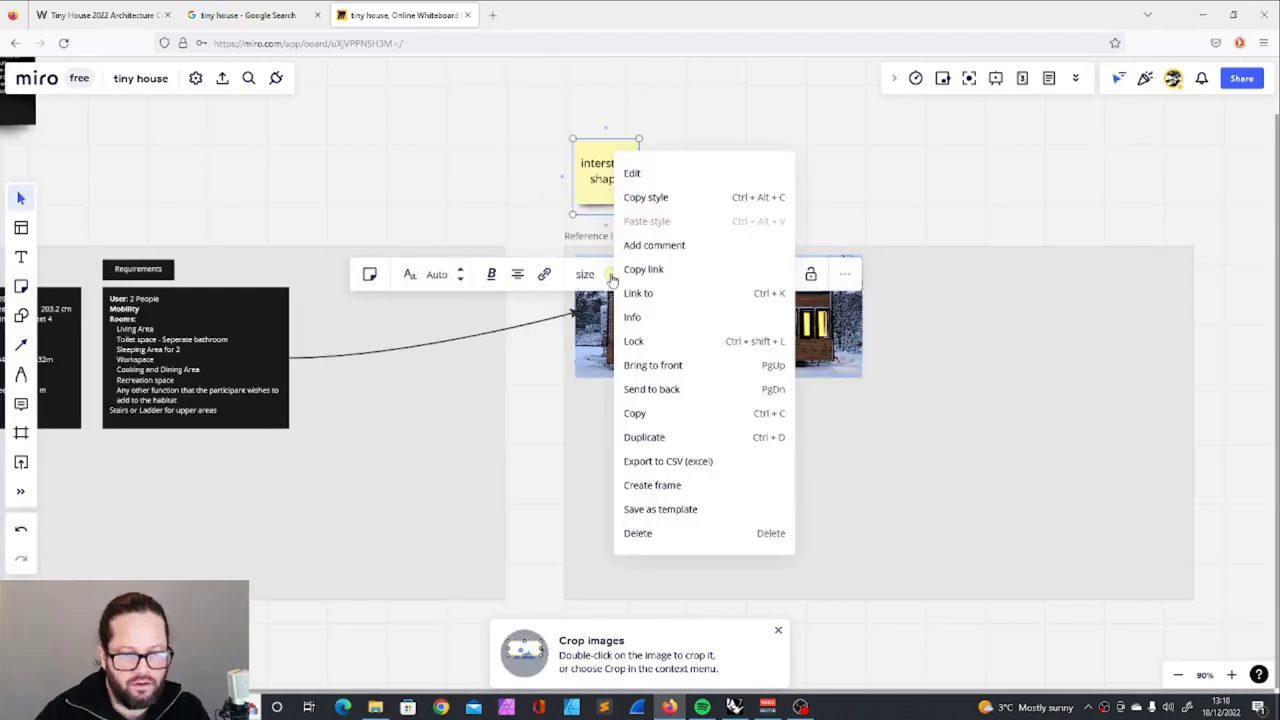
{"action": "left_click", "coordinate": [611, 275]}
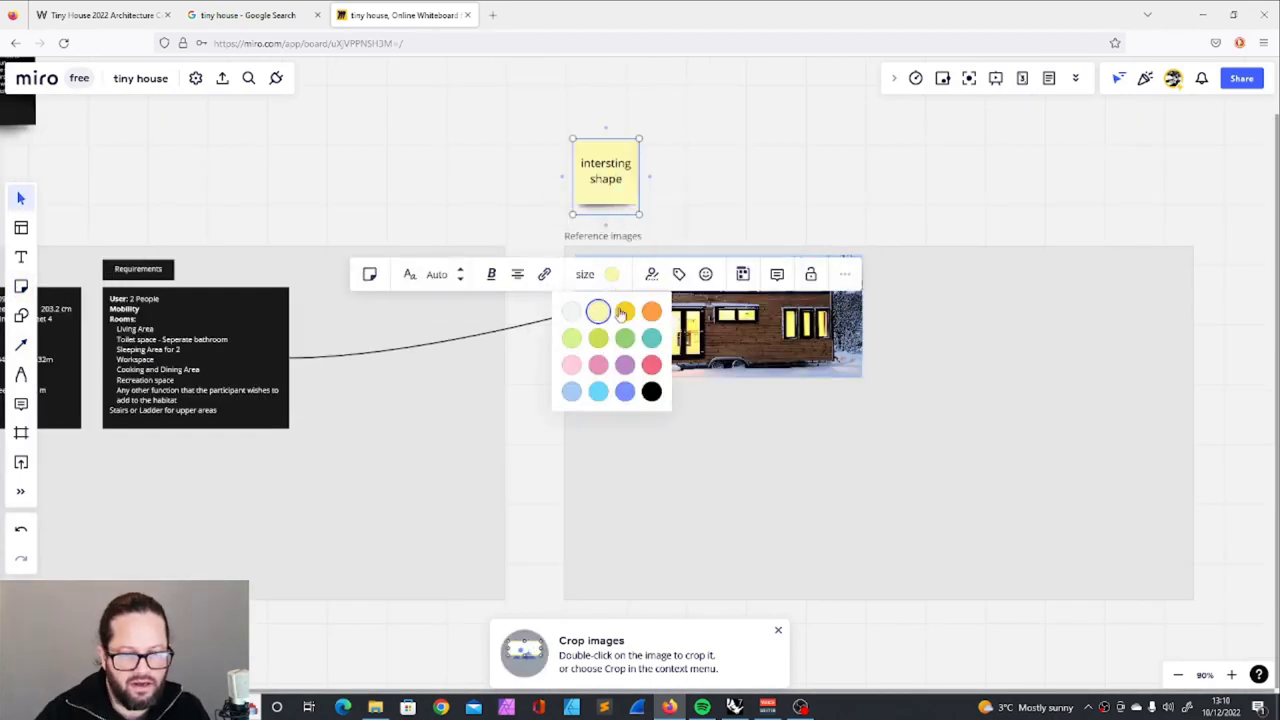
{"action": "left_click", "coordinate": [598, 365]}
{"action": "left_click_drag", "start_coordinate": [607, 187], "coordinate": [622, 170]}
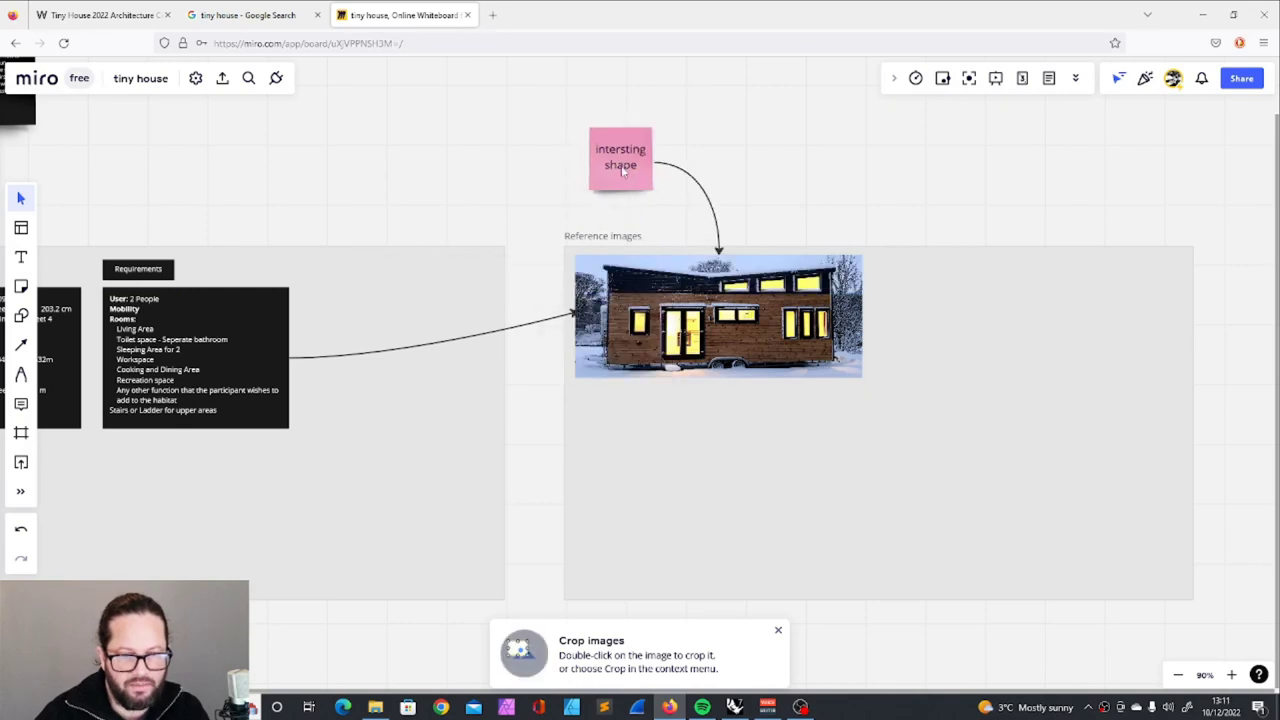
{"action": "scroll", "coordinate": [705, 172], "scroll_direction": "down", "scroll_amount": 2}
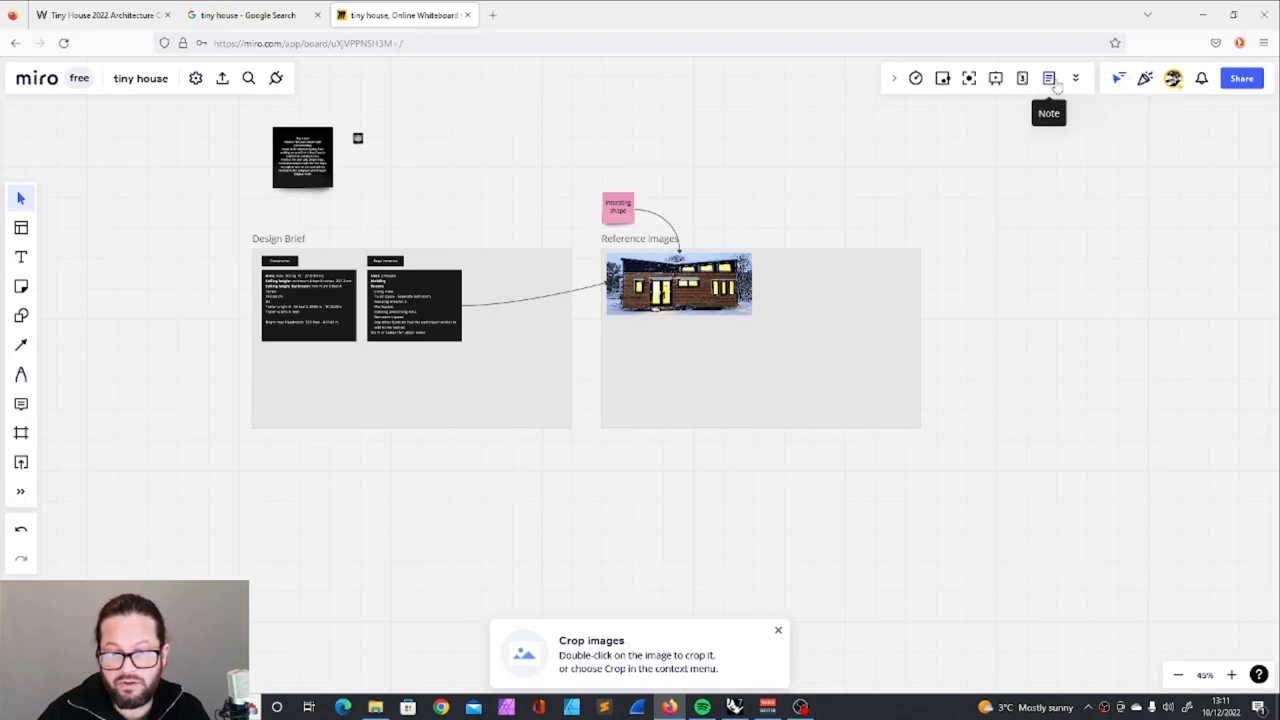
{"action": "left_click", "coordinate": [20, 491]}
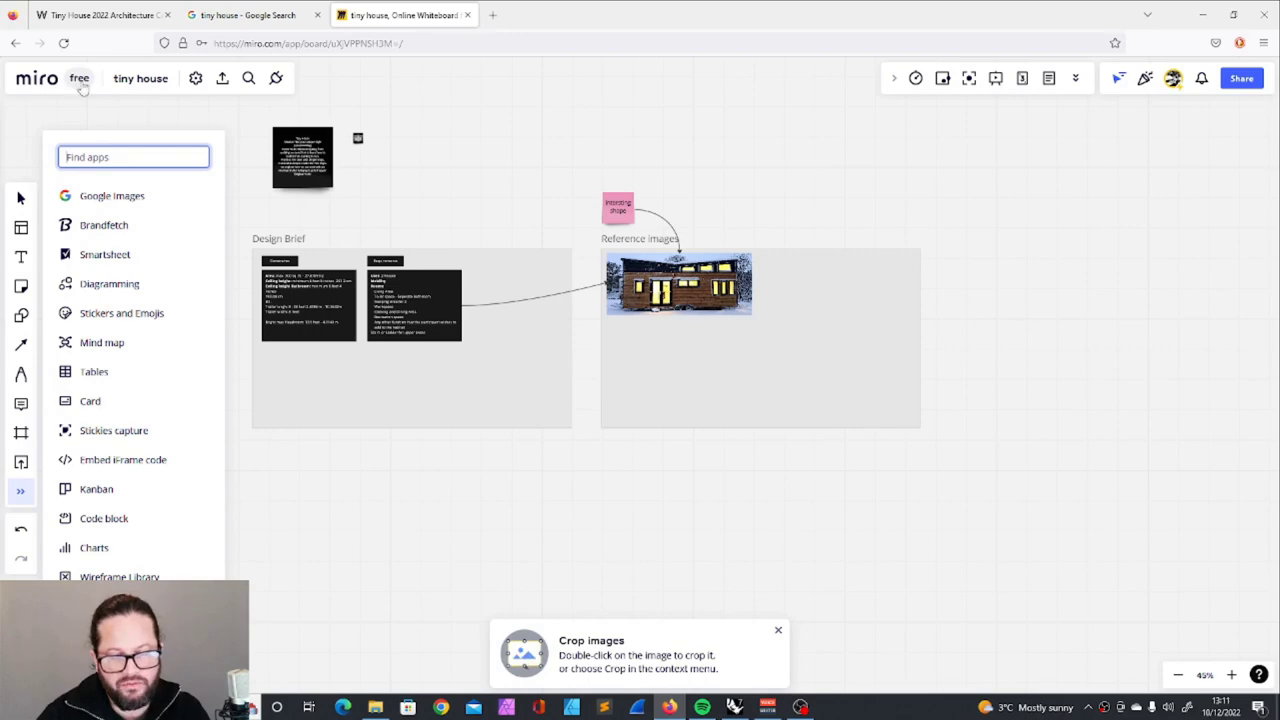
{"action": "left_click", "coordinate": [549, 468]}
{"action": "left_click_drag", "start_coordinate": [197, 106], "coordinate": [980, 495]}
Check the Design Brief, then read the opportunity, challenge, site and awards sections of the Tiny House 2022 competition page
{"action": "scroll", "coordinate": [260, 258], "scroll_direction": "up", "scroll_amount": 3}
{"action": "scroll", "coordinate": [205, 258], "scroll_direction": "up", "scroll_amount": 5}
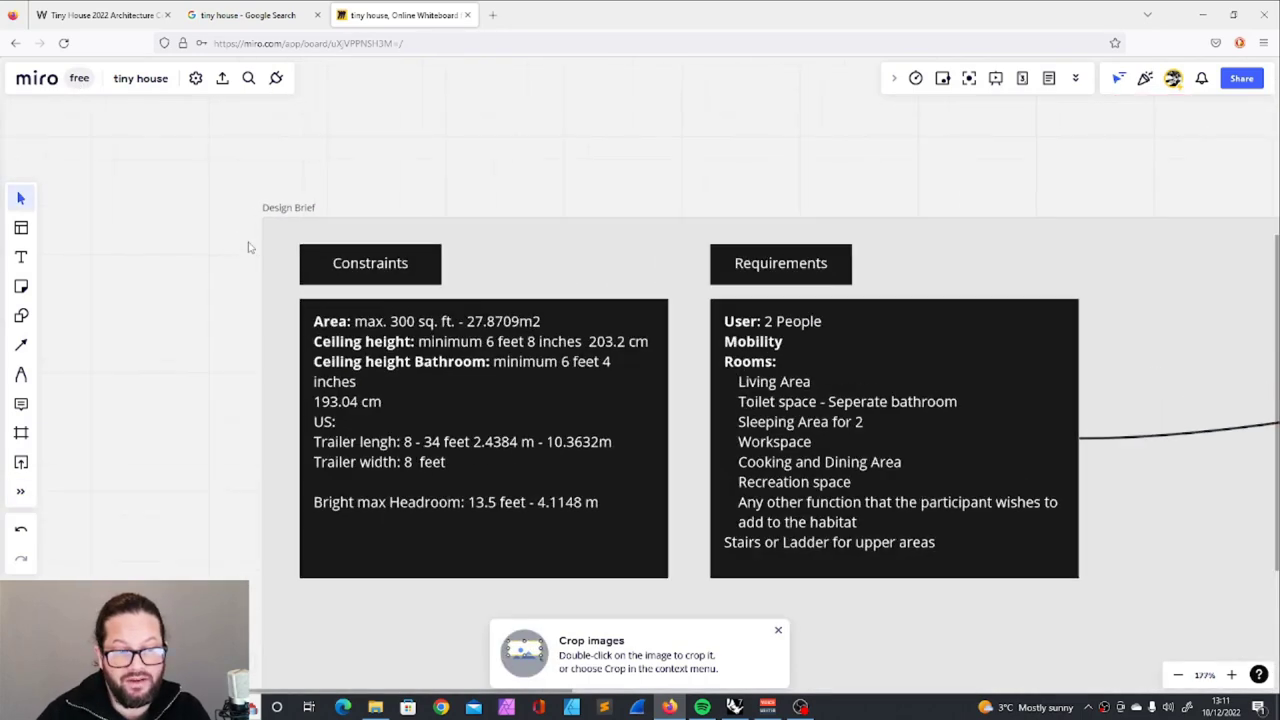
{"action": "left_click", "coordinate": [100, 15]}
{"action": "scroll", "coordinate": [698, 369], "scroll_direction": "down", "scroll_amount": 5}
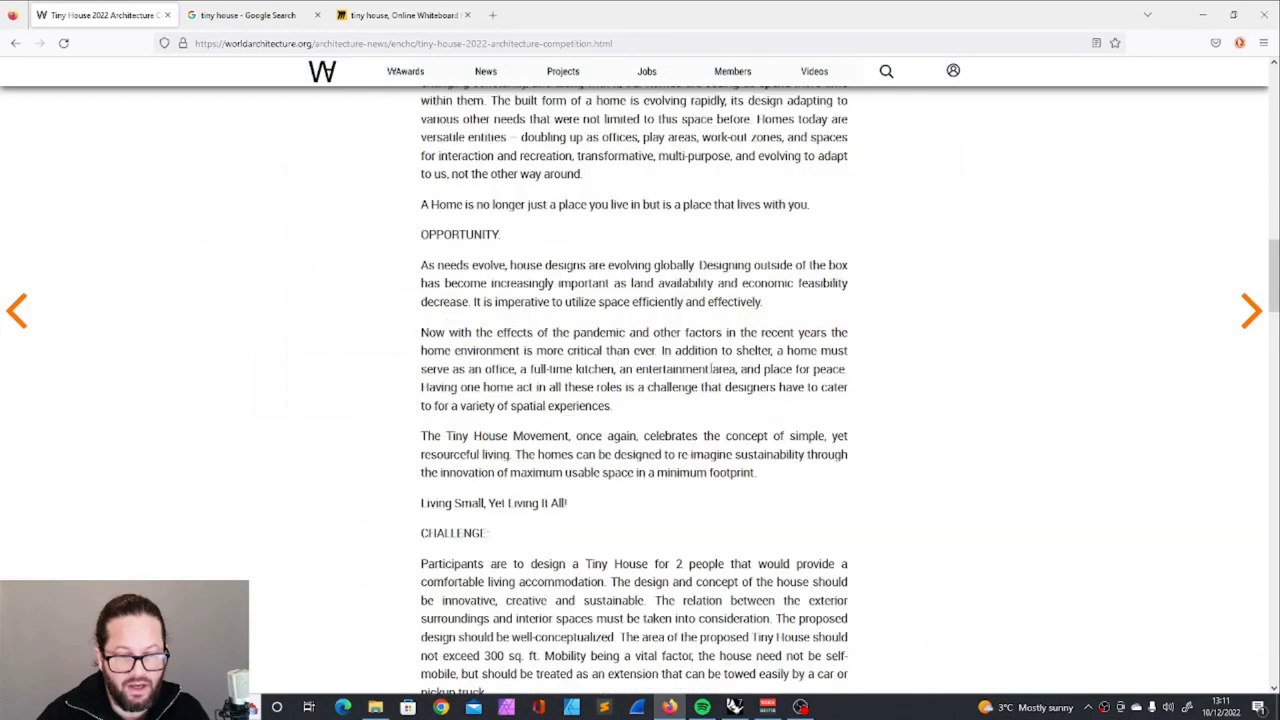
{"action": "scroll", "coordinate": [711, 369], "scroll_direction": "up", "scroll_amount": 5}
{"action": "scroll", "coordinate": [712, 373], "scroll_direction": "down", "scroll_amount": 2}
{"action": "scroll", "coordinate": [712, 373], "scroll_direction": "down", "scroll_amount": 2}
{"action": "scroll", "coordinate": [711, 373], "scroll_direction": "down", "scroll_amount": 6}
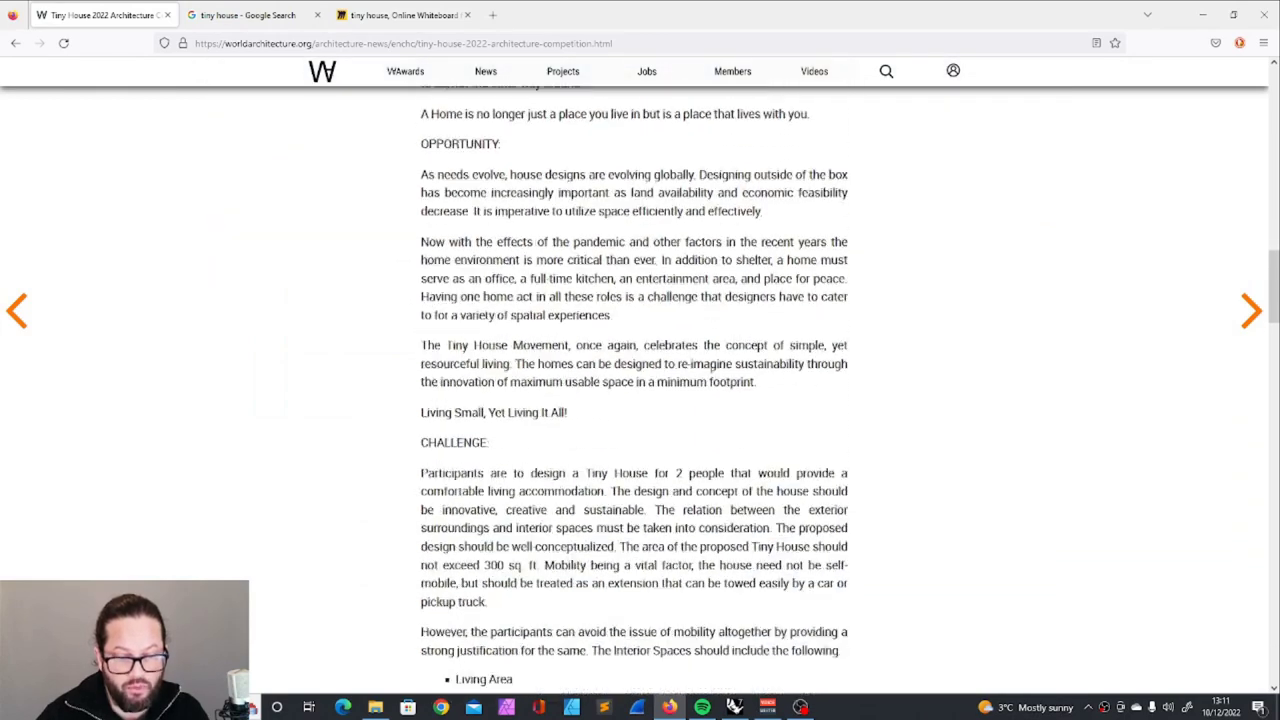
{"action": "scroll", "coordinate": [723, 466], "scroll_direction": "down", "scroll_amount": 3}
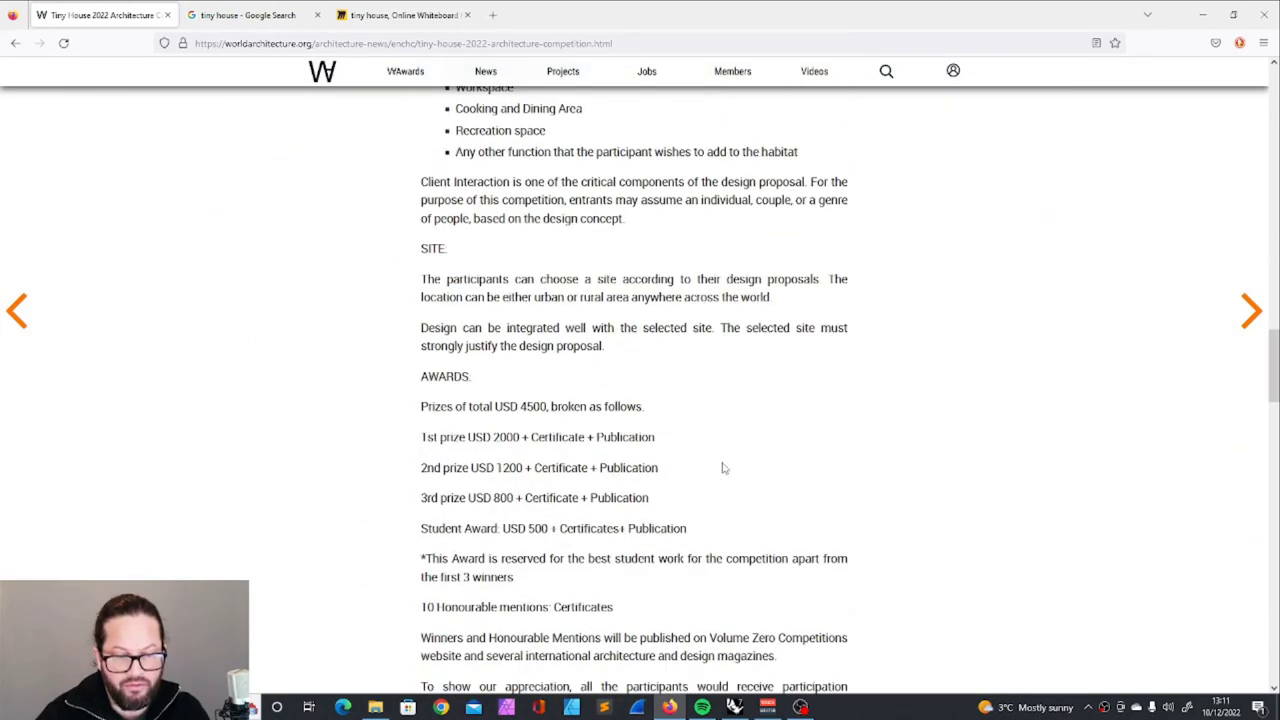
{"action": "scroll", "coordinate": [571, 466], "scroll_direction": "up", "scroll_amount": 3}
Return to the whiteboard and widen the Requirements text box inside the Design Brief frame
{"action": "left_click", "coordinate": [396, 14]}
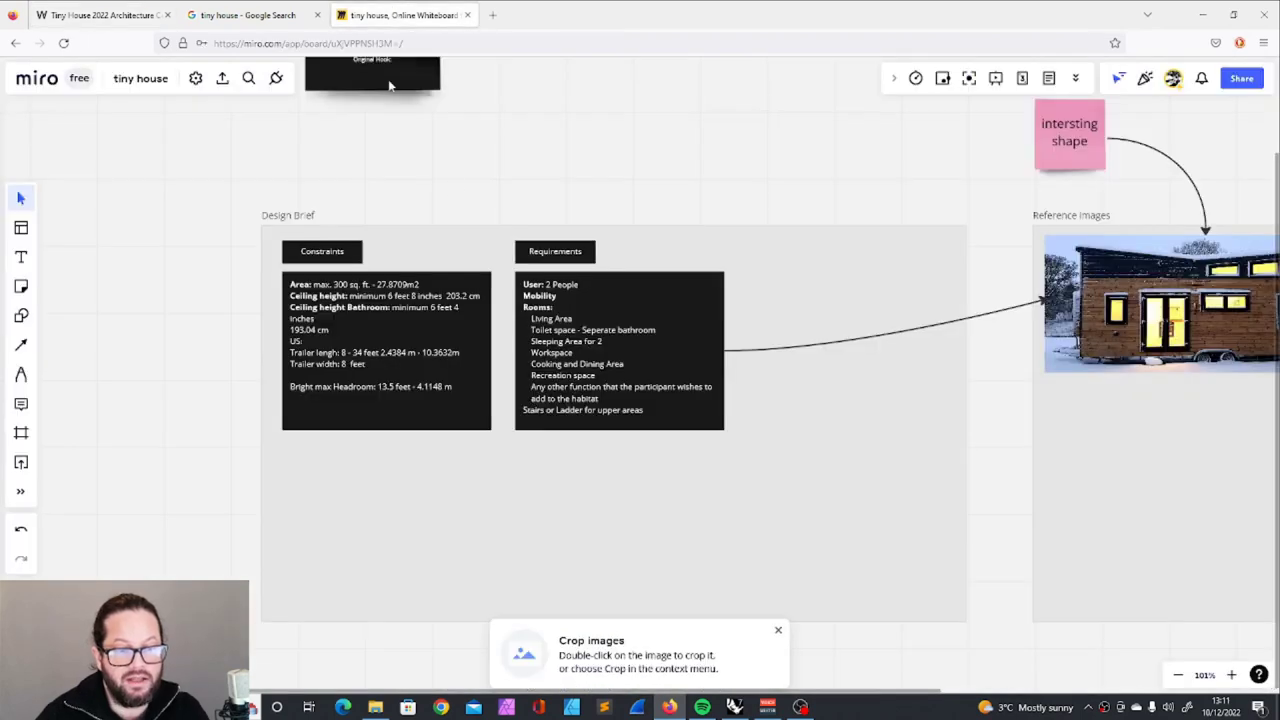
{"action": "scroll", "coordinate": [360, 318], "scroll_direction": "up", "scroll_amount": 5}
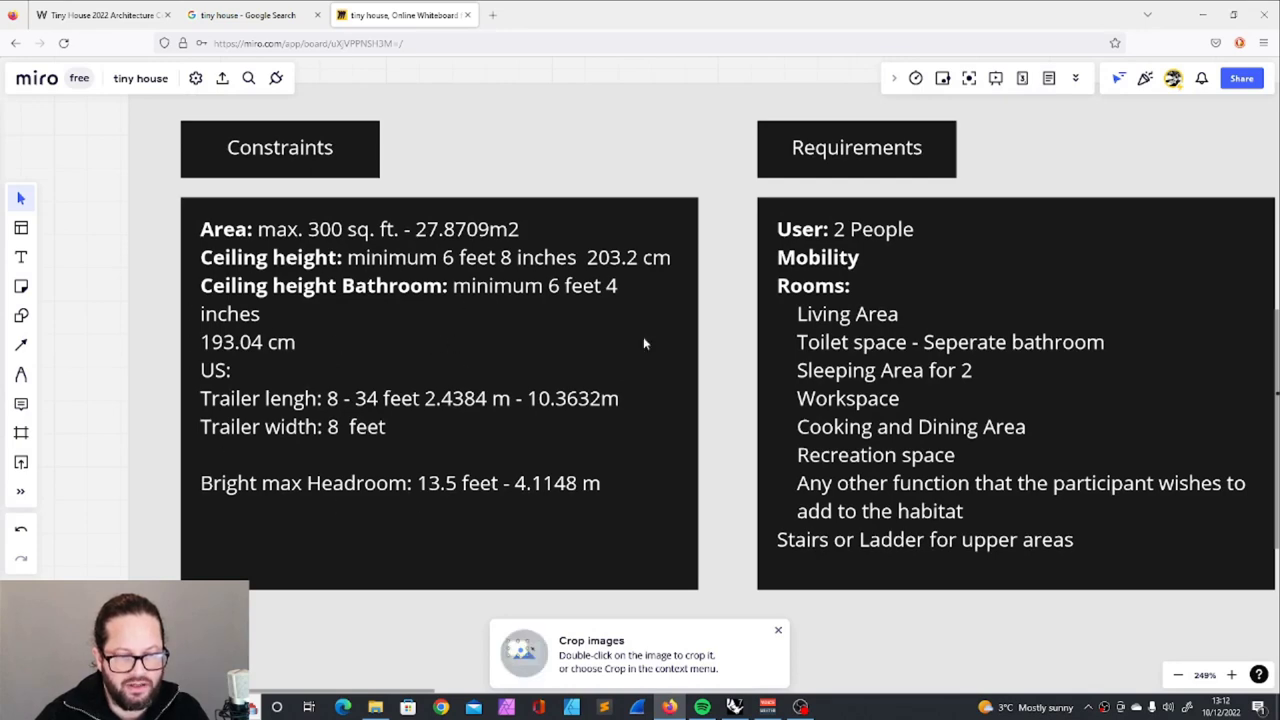
{"action": "scroll", "coordinate": [643, 343], "scroll_direction": "down", "scroll_amount": 5}
{"action": "left_click", "coordinate": [806, 328]}
{"action": "left_click", "coordinate": [575, 433]}
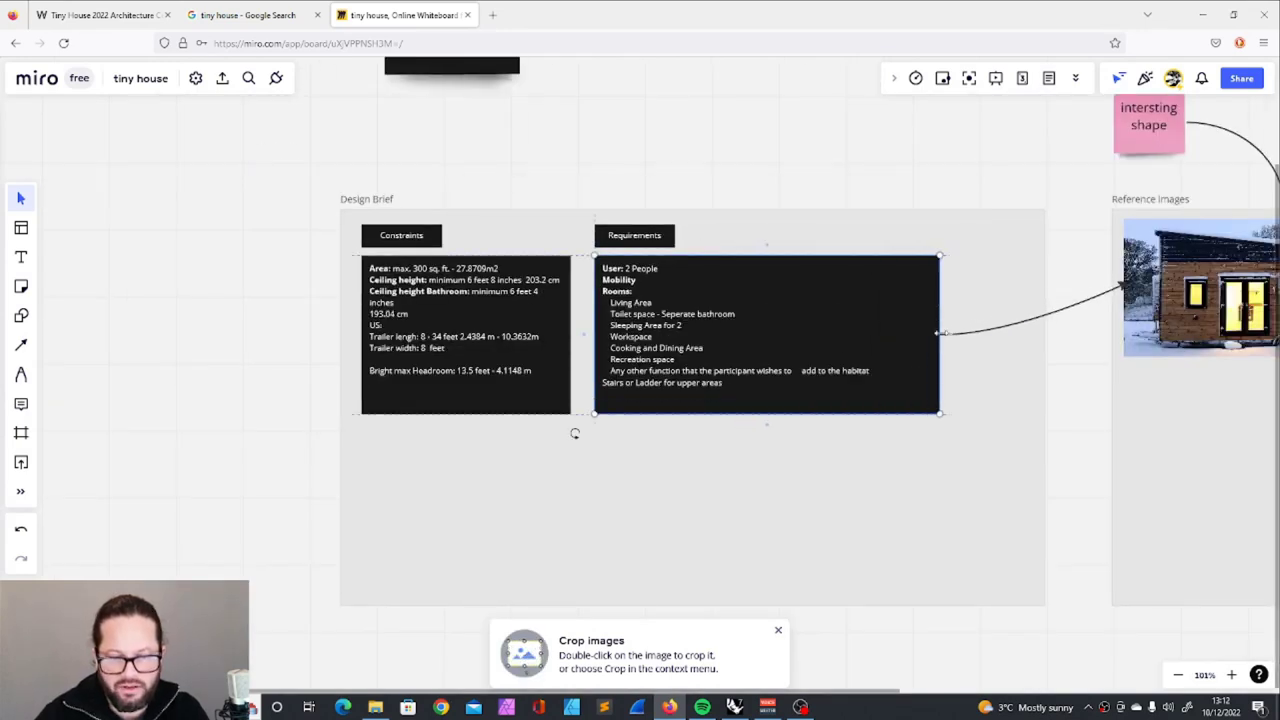
{"action": "scroll", "coordinate": [445, 290], "scroll_direction": "up", "scroll_amount": 3}
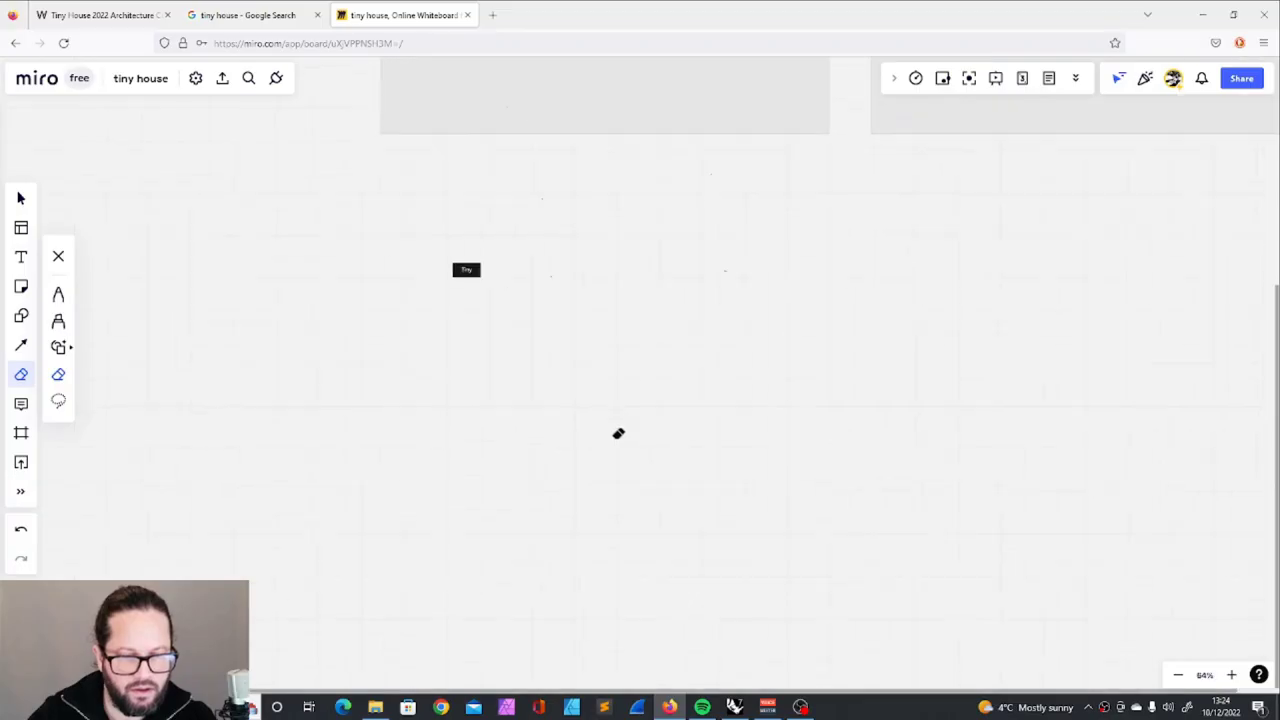
Sketch a long rectangular box in perspective with the thin black pen on the empty area beside the "Tiny" label
{"action": "scroll", "coordinate": [618, 433], "scroll_direction": "up", "scroll_amount": 3}
{"action": "scroll", "coordinate": [660, 423], "scroll_direction": "down", "scroll_amount": 1}
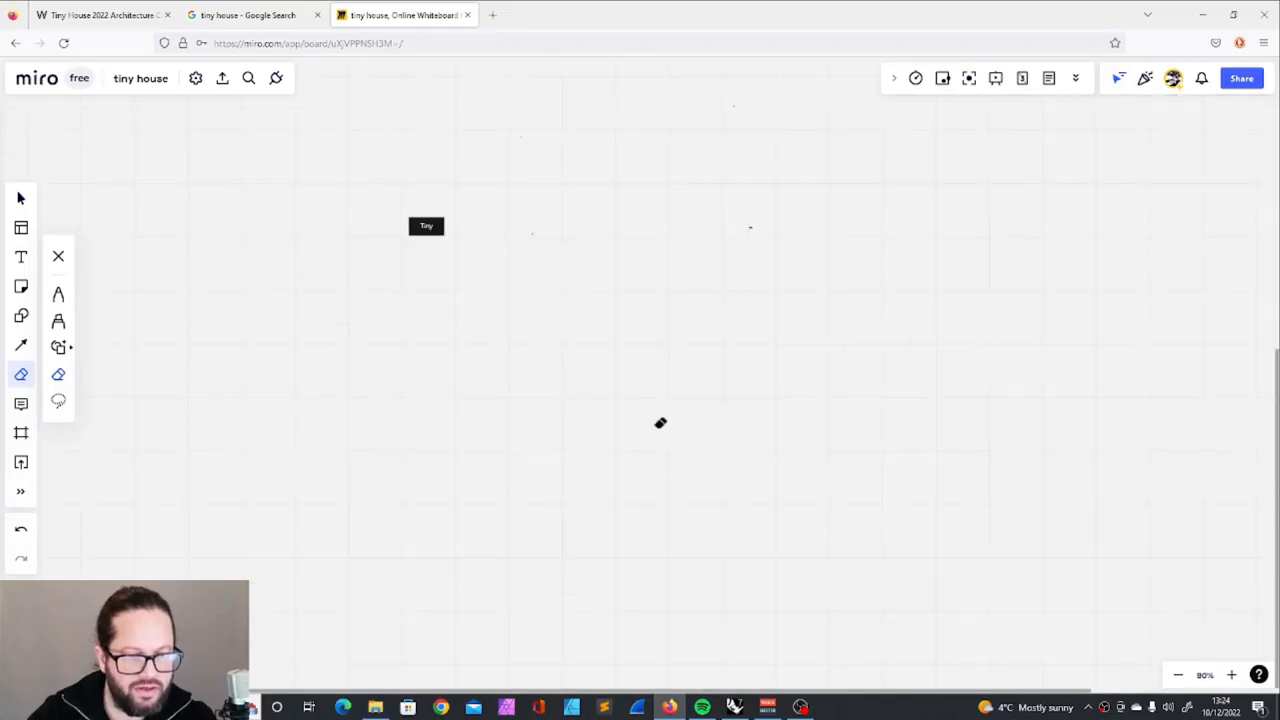
{"action": "scroll", "coordinate": [604, 414], "scroll_direction": "up", "scroll_amount": 1}
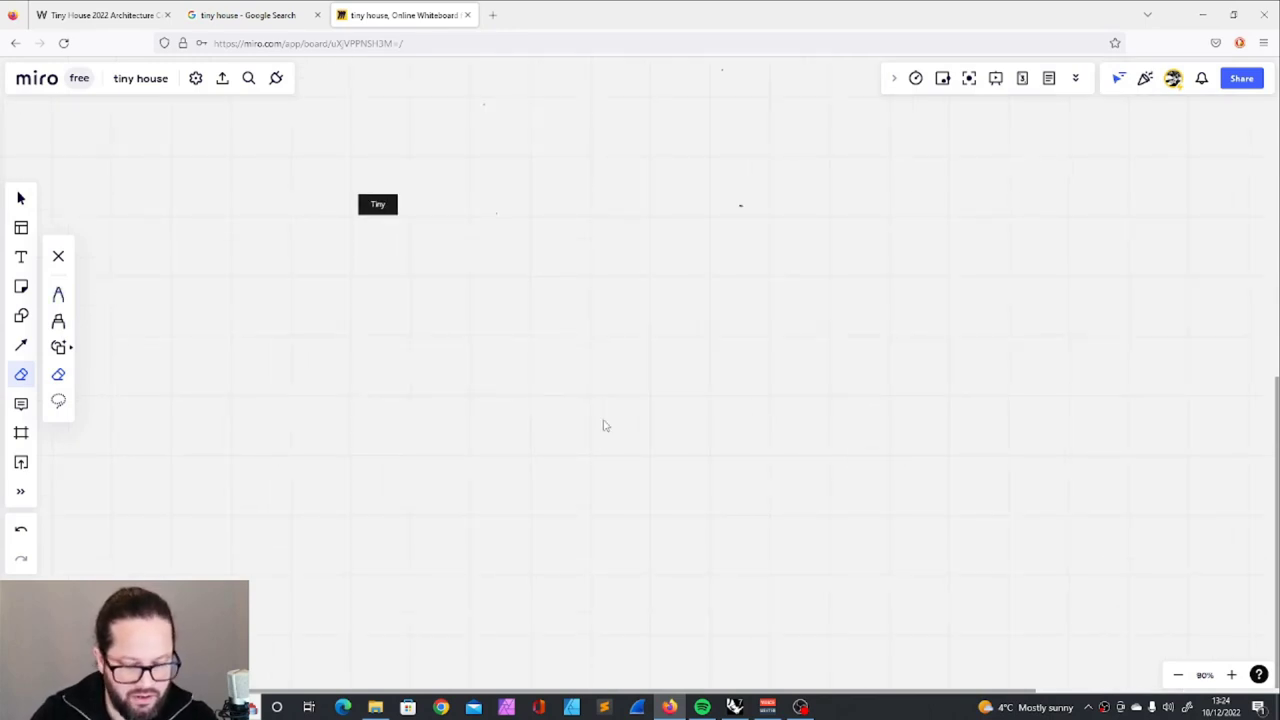
{"action": "key", "text": "p"}
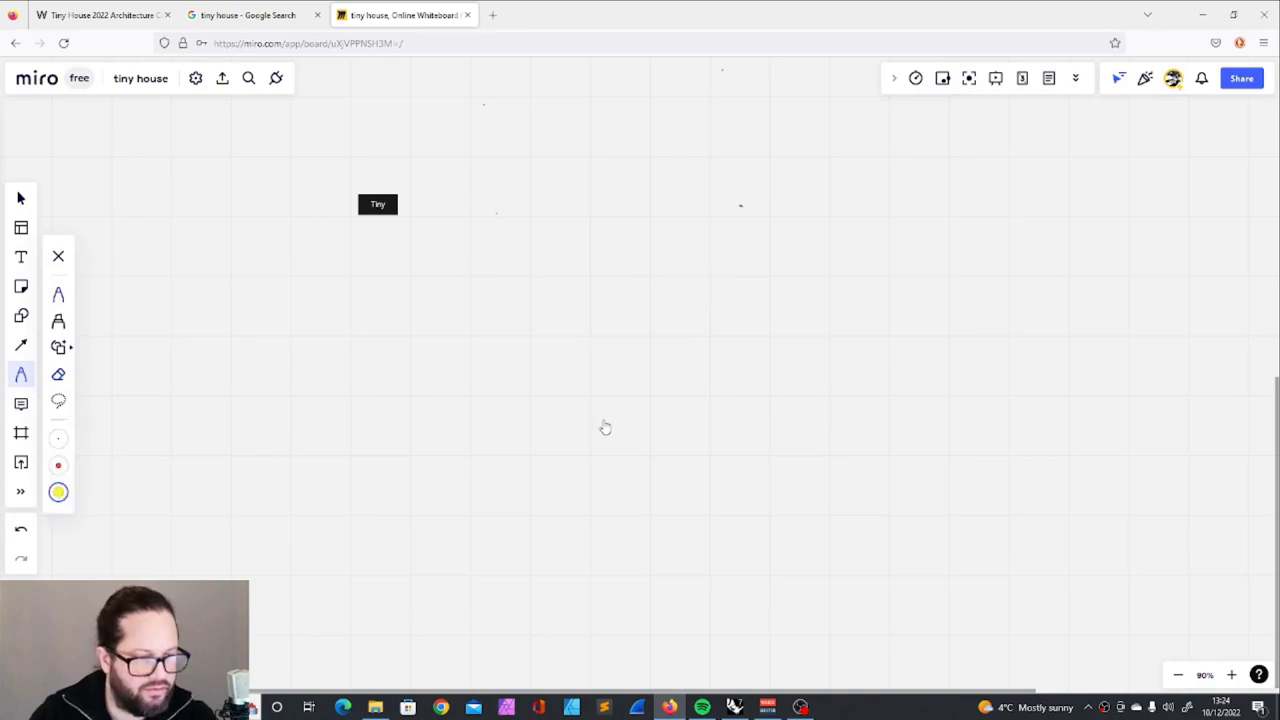
{"action": "left_click", "coordinate": [58, 438]}
{"action": "mouse_move", "coordinate": [486, 174]}
{"action": "left_mouse_down"}
{"action": "mouse_move", "coordinate": [486, 308]}
{"action": "mouse_move", "coordinate": [597, 346]}
{"action": "mouse_move", "coordinate": [835, 216]}
{"action": "left_mouse_up"}
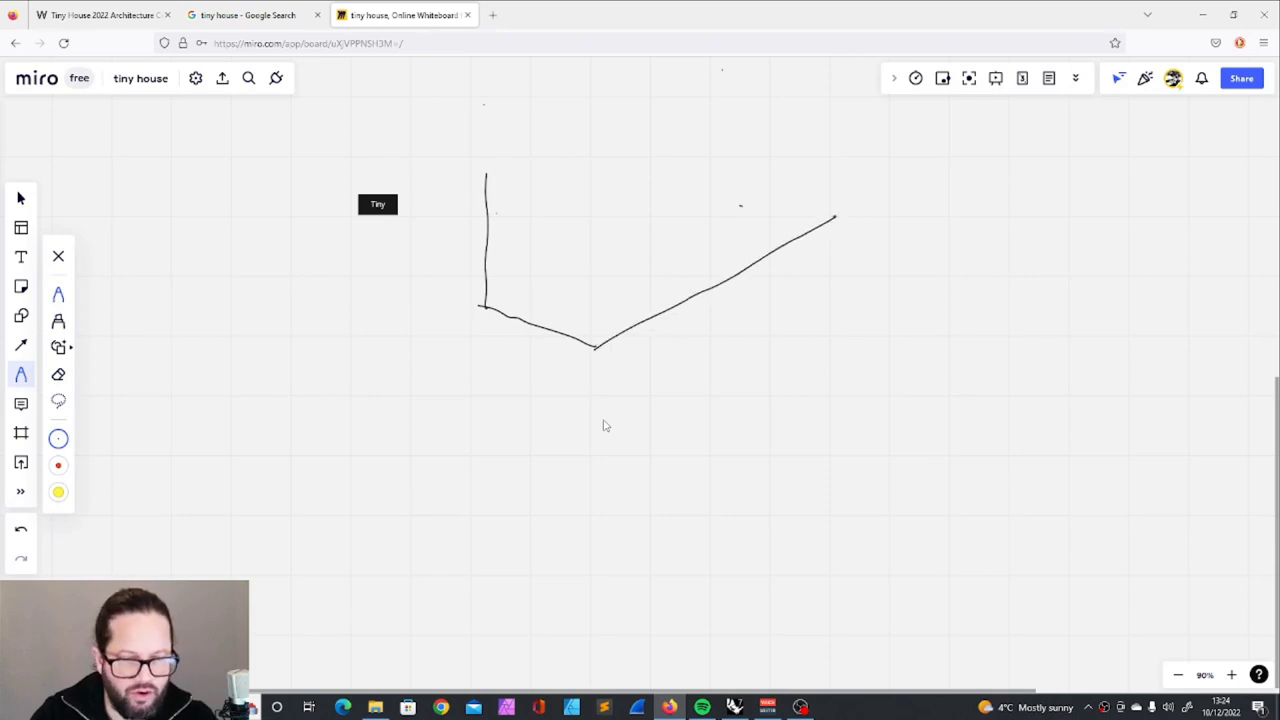
{"action": "mouse_move", "coordinate": [597, 180]}
{"action": "left_mouse_down"}
{"action": "mouse_move", "coordinate": [603, 346]}
{"action": "mouse_move", "coordinate": [809, 222]}
{"action": "mouse_move", "coordinate": [808, 236]}
{"action": "left_mouse_up"}
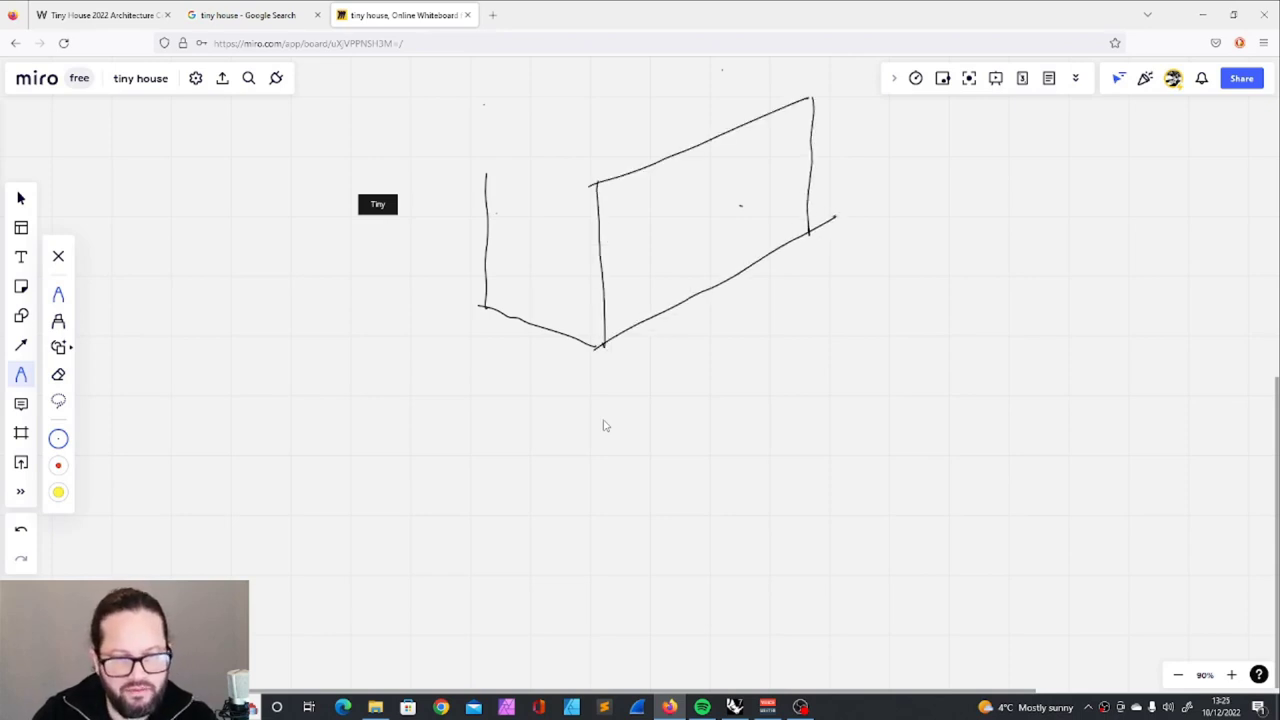
{"action": "mouse_move", "coordinate": [484, 176]}
{"action": "left_mouse_down"}
{"action": "mouse_move", "coordinate": [596, 186]}
{"action": "mouse_move", "coordinate": [690, 80]}
{"action": "mouse_move", "coordinate": [828, 94]}
{"action": "mouse_move", "coordinate": [810, 228]}
{"action": "left_mouse_up"}
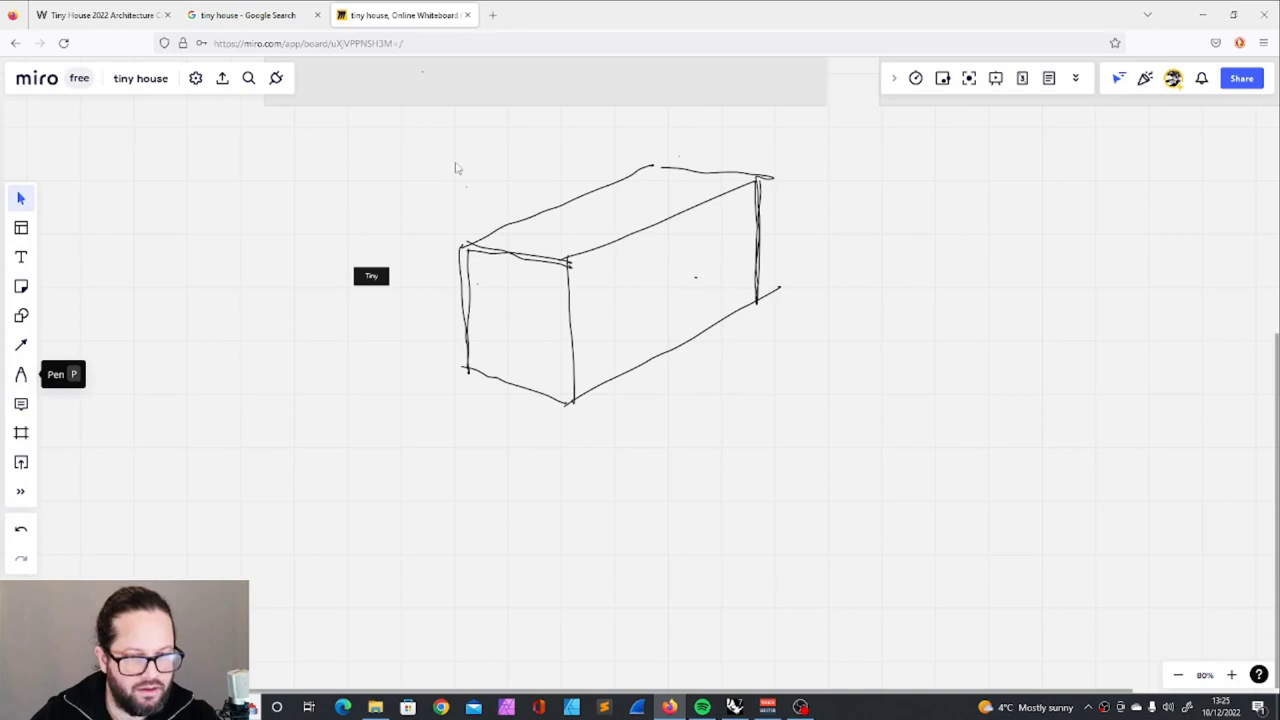
Select all strokes of the box sketch and move it down, further away from the "Tiny" label
{"action": "mouse_move", "coordinate": [455, 168]}
{"action": "left_mouse_down"}
{"action": "mouse_move", "coordinate": [645, 372]}
{"action": "mouse_move", "coordinate": [860, 436]}
{"action": "left_mouse_up"}
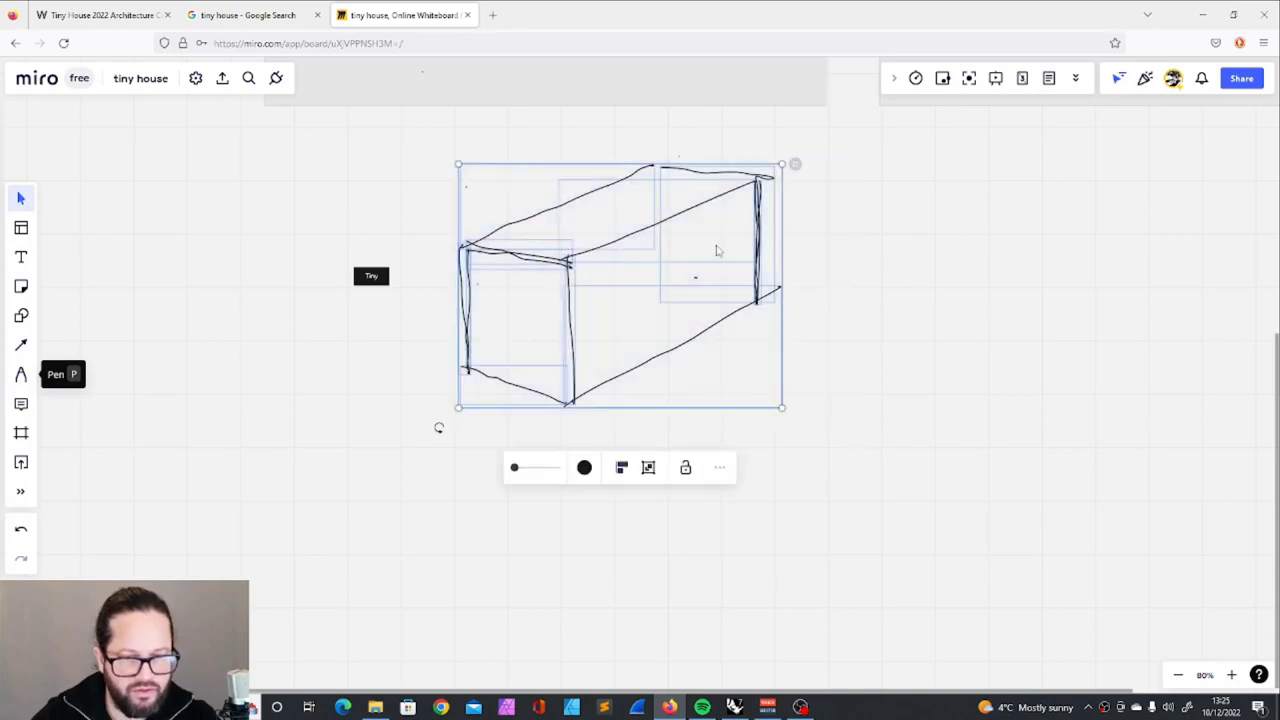
{"action": "left_click_drag", "start_coordinate": [721, 207], "coordinate": [711, 240]}
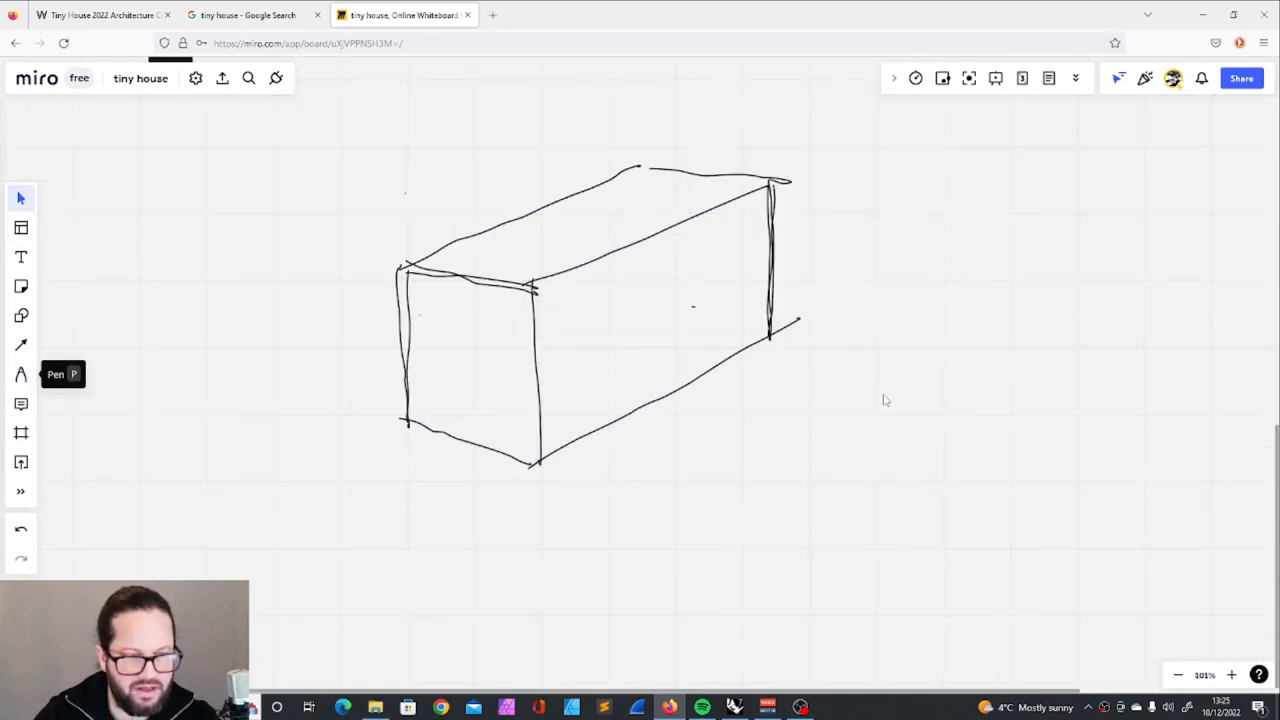
Sketch a tall, hatched cyan volume in front of the two stacked boxes and label it "RECREATION DINING"
{"action": "key", "text": "p"}
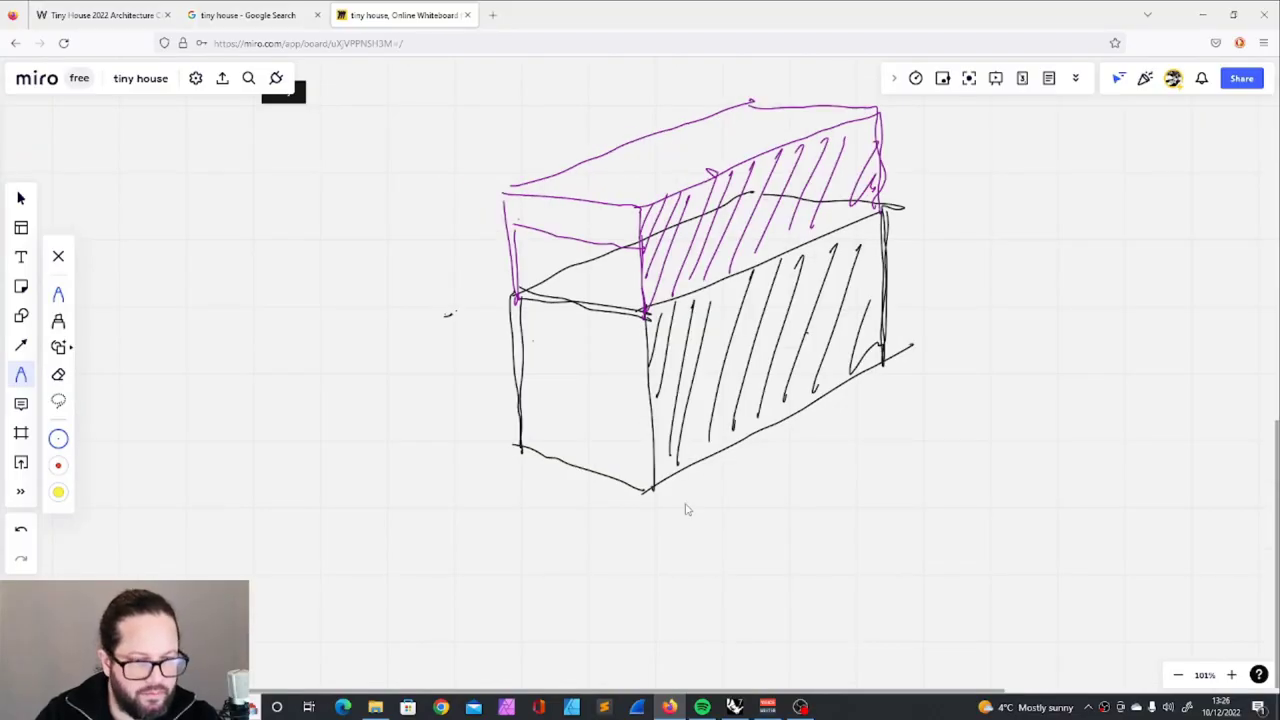
{"action": "left_click_drag", "start_coordinate": [446, 207], "coordinate": [496, 188]}
{"action": "left_click_drag", "start_coordinate": [424, 223], "coordinate": [617, 257]}
{"action": "left_click_drag", "start_coordinate": [647, 211], "coordinate": [577, 244]}
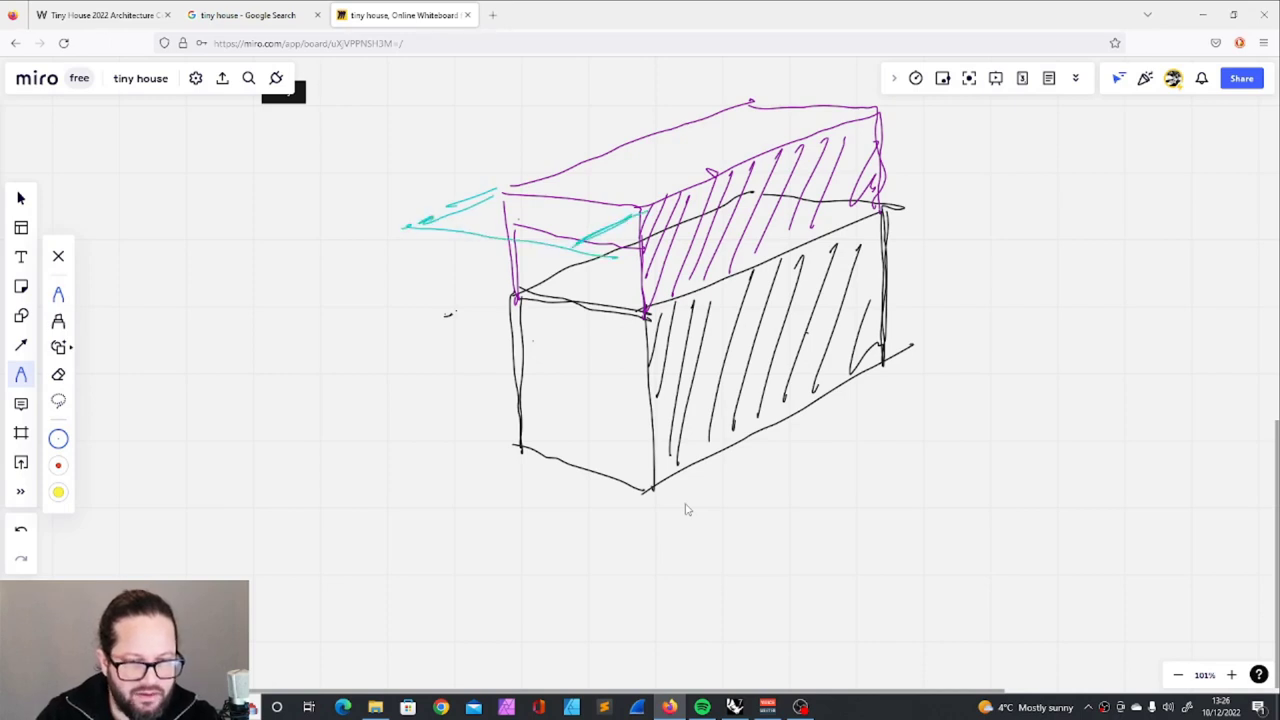
{"action": "mouse_move", "coordinate": [410, 230]}
{"action": "left_mouse_down"}
{"action": "mouse_move", "coordinate": [428, 494]}
{"action": "mouse_move", "coordinate": [526, 450]}
{"action": "left_mouse_up"}
{"action": "left_click_drag", "start_coordinate": [420, 500], "coordinate": [486, 520]}
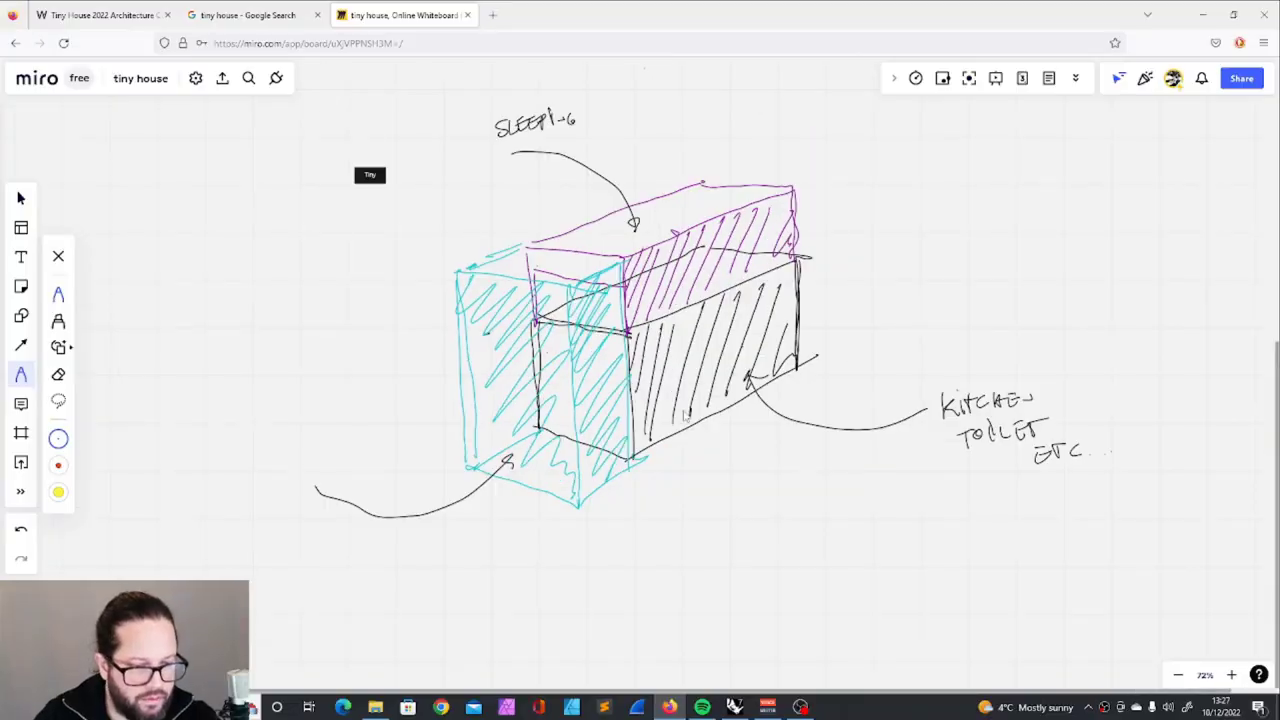
{"action": "left_click_drag", "start_coordinate": [207, 444], "coordinate": [220, 462]}
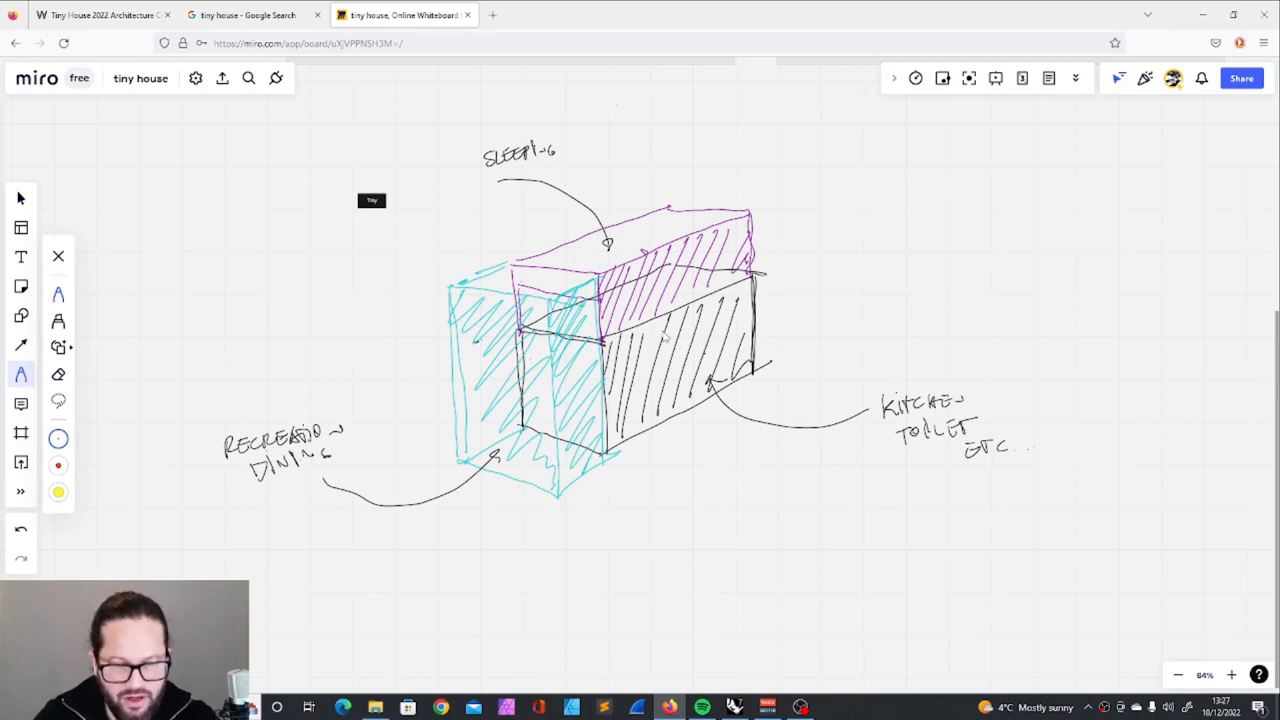
Draw a height dimension line beside the stacked boxes and annotate the lower box's height with "MIN" and "FIXED PARAM."
{"action": "left_click_drag", "start_coordinate": [781, 199], "coordinate": [782, 370]}
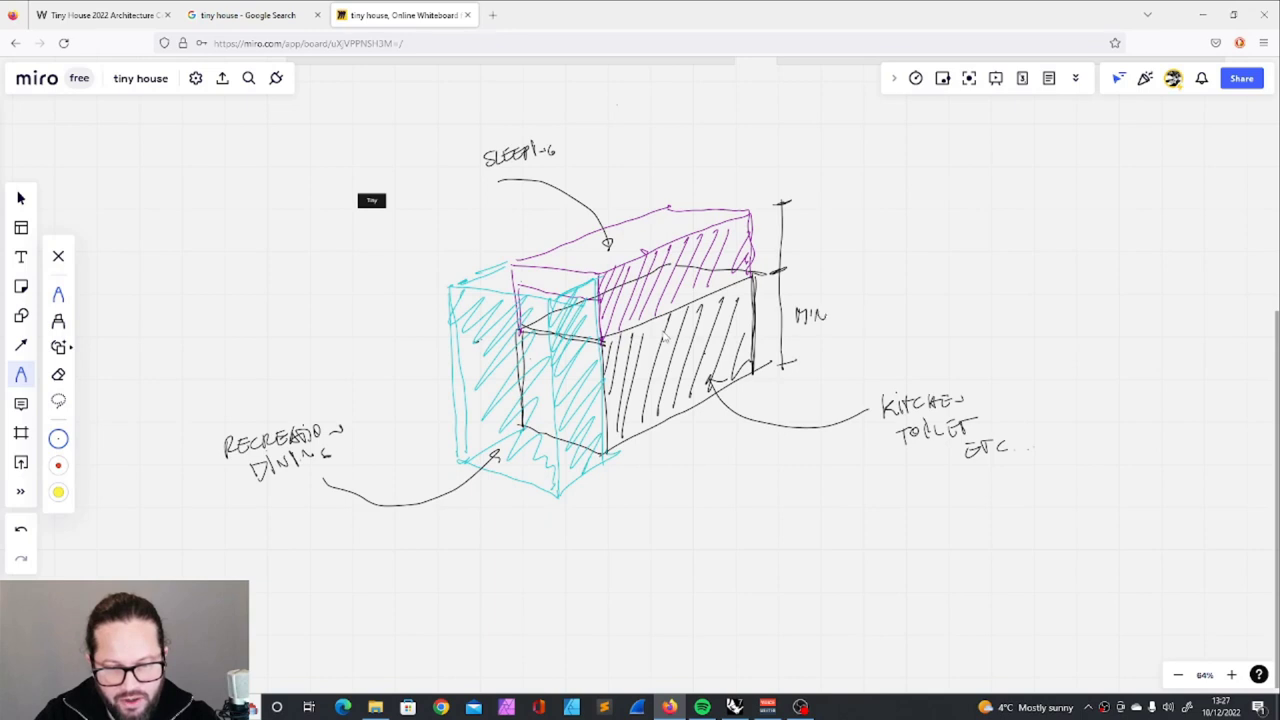
{"action": "mouse_move", "coordinate": [520, 328]}
{"action": "left_mouse_down"}
{"action": "mouse_move", "coordinate": [590, 340]}
{"action": "mouse_move", "coordinate": [754, 274]}
{"action": "left_mouse_up"}
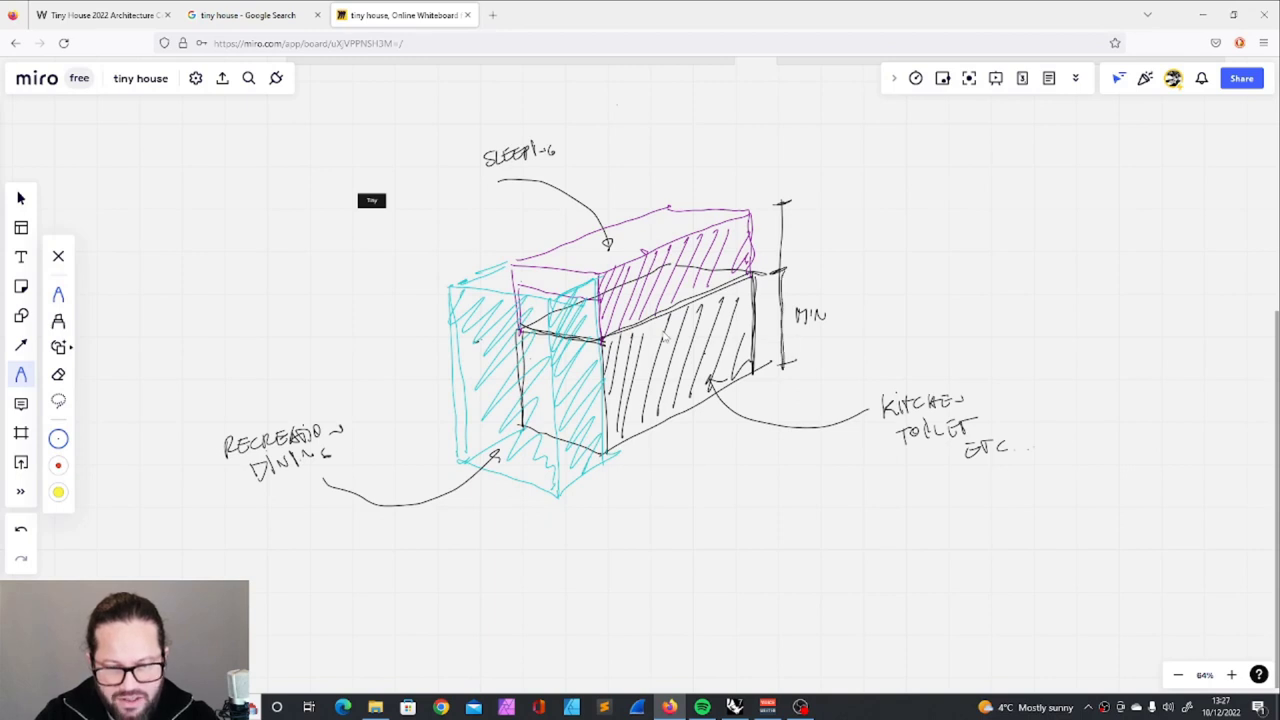
{"action": "left_click_drag", "start_coordinate": [824, 286], "coordinate": [834, 286]}
{"action": "left_click_drag", "start_coordinate": [839, 282], "coordinate": [839, 295]}
{"action": "left_click_drag", "start_coordinate": [848, 280], "coordinate": [858, 294]}
{"action": "left_click_drag", "start_coordinate": [858, 280], "coordinate": [848, 294]}
{"action": "left_click_drag", "start_coordinate": [872, 280], "coordinate": [863, 294]}
{"action": "left_click_drag", "start_coordinate": [877, 280], "coordinate": [877, 294]}
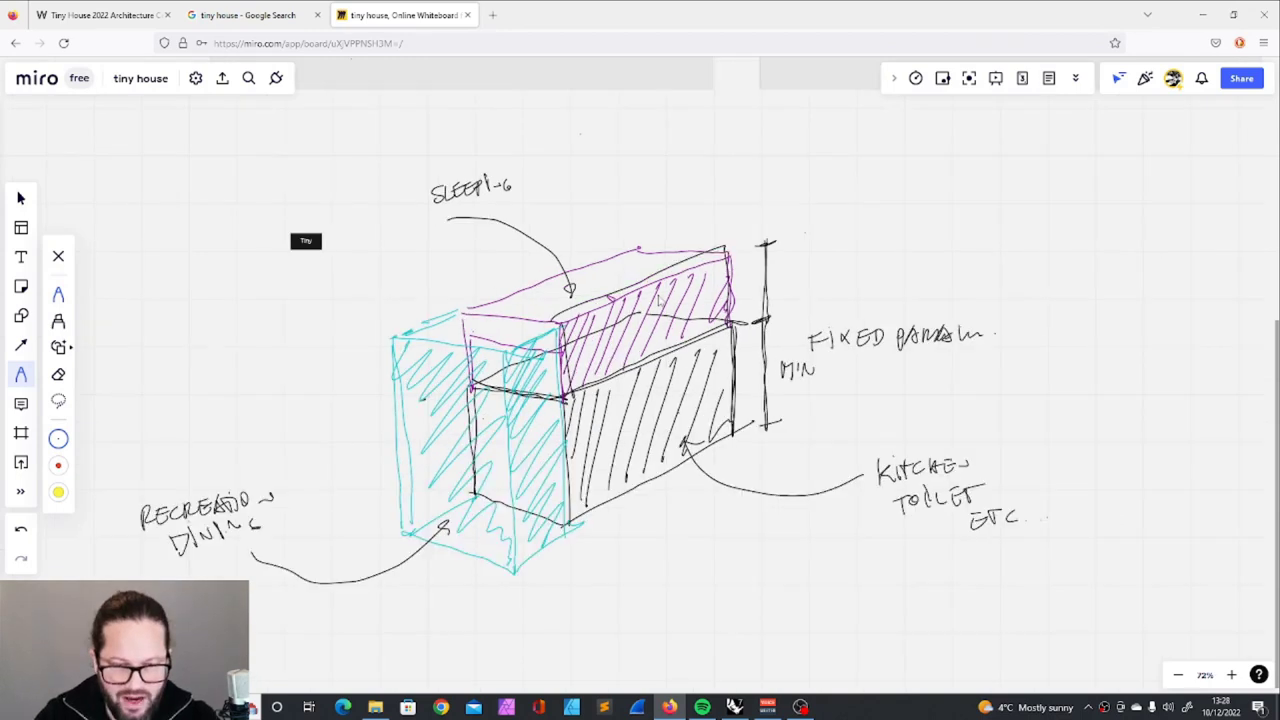
Mark the upper box's height as "FIXED PARAM." and bracket the cyan volume's height with the note "FIX"
{"action": "mouse_move", "coordinate": [725, 247]}
{"action": "left_mouse_down"}
{"action": "mouse_move", "coordinate": [727, 330]}
{"action": "mouse_move", "coordinate": [726, 259]}
{"action": "left_mouse_up"}
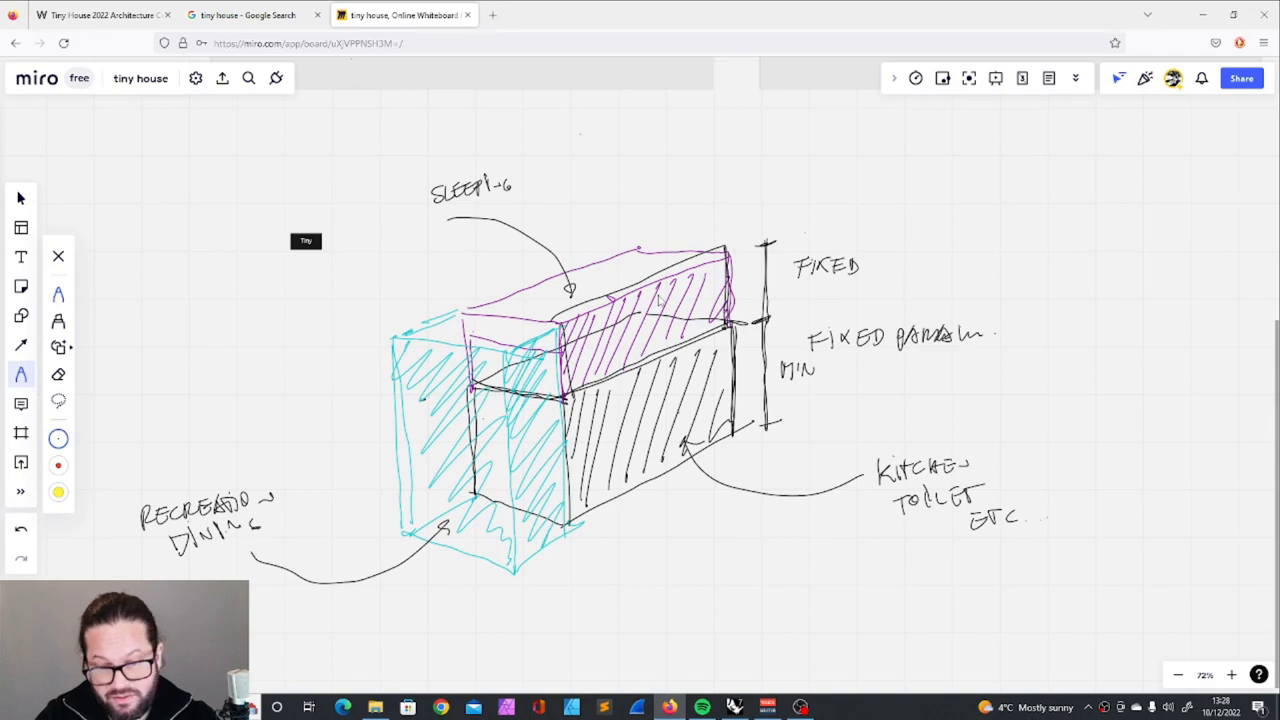
{"action": "scroll", "coordinate": [808, 407], "scroll_direction": "up", "scroll_amount": 1, "text": "ctrl"}
{"action": "mouse_move", "coordinate": [380, 270]}
{"action": "left_mouse_down"}
{"action": "mouse_move", "coordinate": [366, 414]}
{"action": "mouse_move", "coordinate": [390, 492]}
{"action": "left_mouse_up"}
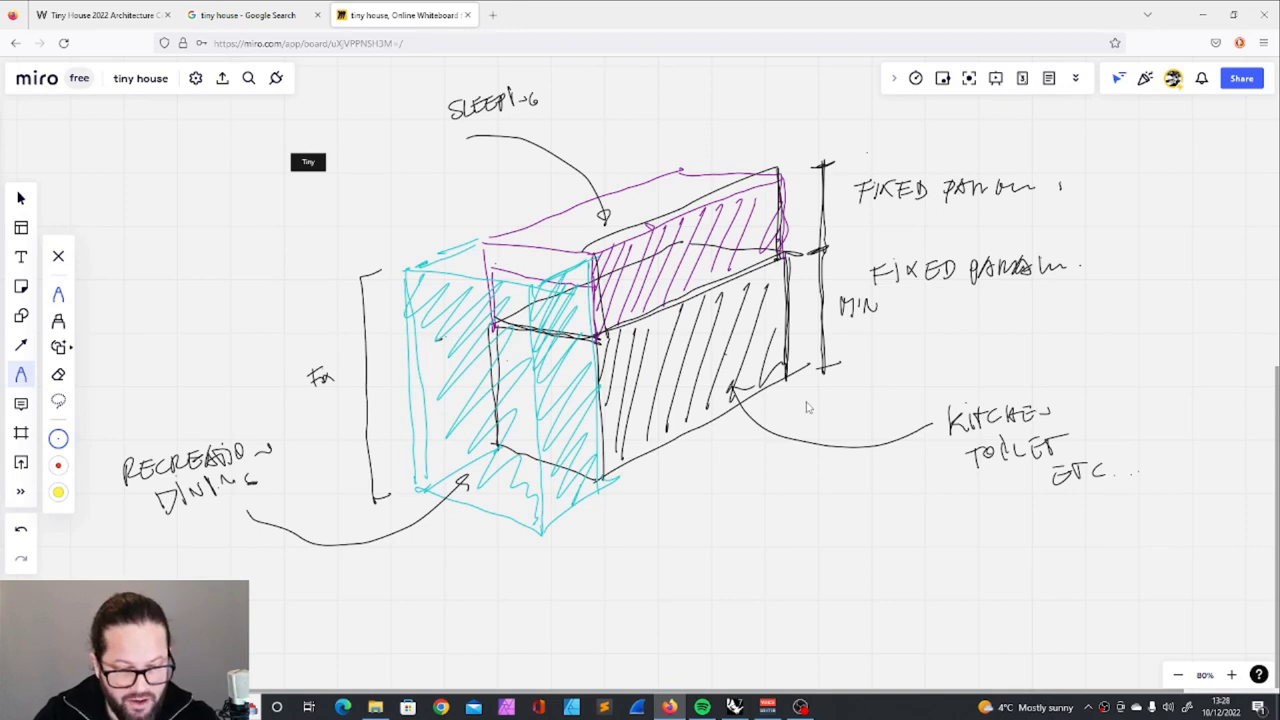
Draw a width dimension under the cyan volume and point to it with the note "FIXED WIDTH OF TRAILER"
{"action": "left_click_drag", "start_coordinate": [410, 496], "coordinate": [418, 526]}
{"action": "left_click_drag", "start_coordinate": [501, 566], "coordinate": [532, 549]}
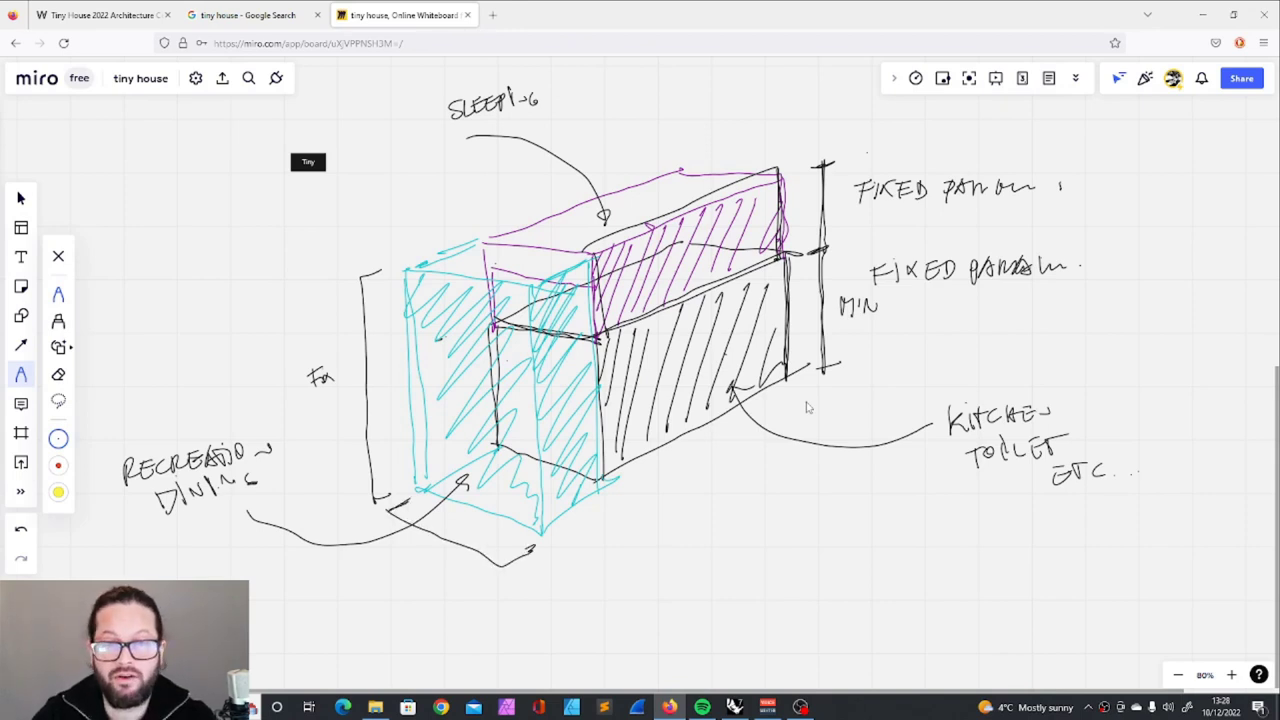
{"action": "left_click_drag", "start_coordinate": [417, 554], "coordinate": [403, 613]}
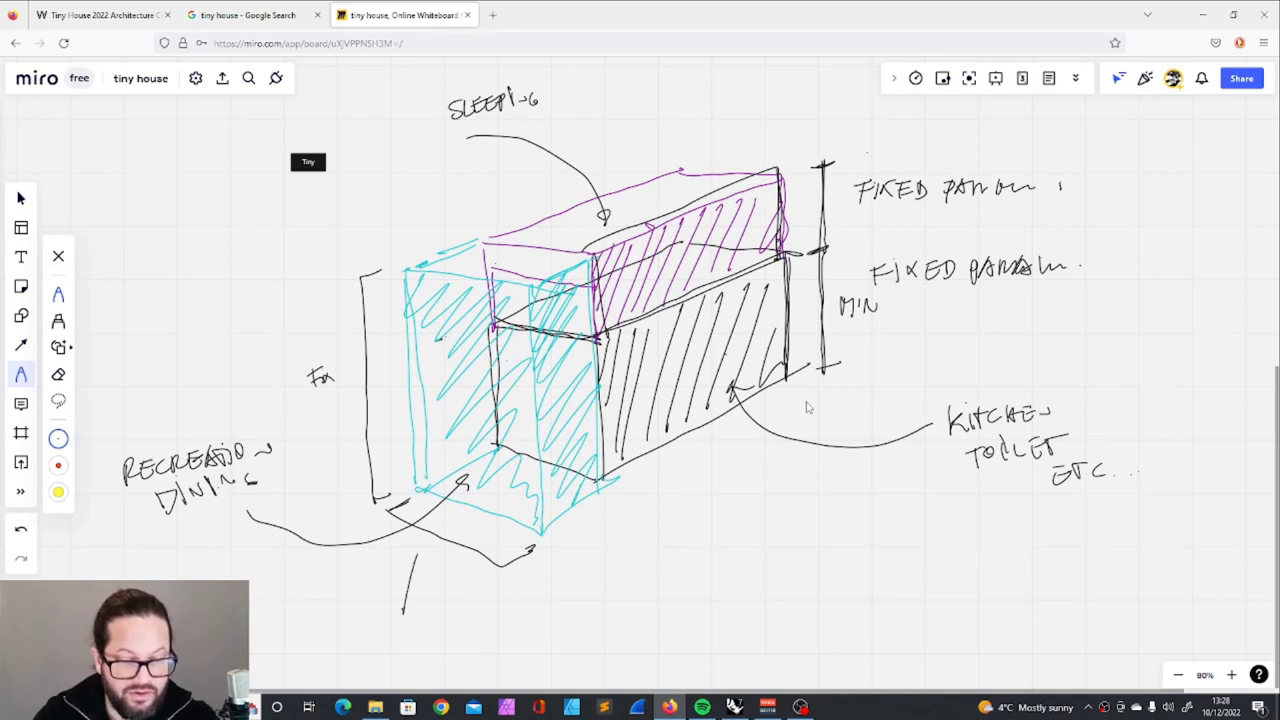
{"action": "left_click_drag", "start_coordinate": [408, 566], "coordinate": [422, 562]}
{"action": "left_click_drag", "start_coordinate": [360, 631], "coordinate": [356, 650]}
{"action": "left_click_drag", "start_coordinate": [350, 632], "coordinate": [374, 628]}
{"action": "mouse_move", "coordinate": [374, 630]}
{"action": "left_mouse_down"}
{"action": "mouse_move", "coordinate": [388, 645]}
{"action": "mouse_move", "coordinate": [374, 646]}
{"action": "left_mouse_up"}
{"action": "left_click_drag", "start_coordinate": [398, 629], "coordinate": [408, 642]}
{"action": "left_click_drag", "start_coordinate": [410, 629], "coordinate": [412, 642]}
{"action": "left_click_drag", "start_coordinate": [446, 628], "coordinate": [484, 644]}
{"action": "left_click_drag", "start_coordinate": [488, 628], "coordinate": [498, 644]}
{"action": "left_click_drag", "start_coordinate": [500, 626], "coordinate": [512, 646]}
{"action": "left_click_drag", "start_coordinate": [532, 626], "coordinate": [602, 624]}
{"action": "left_click_drag", "start_coordinate": [592, 626], "coordinate": [594, 642]}
{"action": "left_click_drag", "start_coordinate": [604, 642], "coordinate": [618, 634]}
{"action": "left_click_drag", "start_coordinate": [620, 640], "coordinate": [634, 638]}
{"action": "left_click_drag", "start_coordinate": [638, 626], "coordinate": [638, 640]}
{"action": "left_click_drag", "start_coordinate": [646, 622], "coordinate": [660, 638]}
{"action": "left_click_drag", "start_coordinate": [662, 624], "coordinate": [676, 636]}
{"action": "left_click_drag", "start_coordinate": [680, 624], "coordinate": [698, 636]}
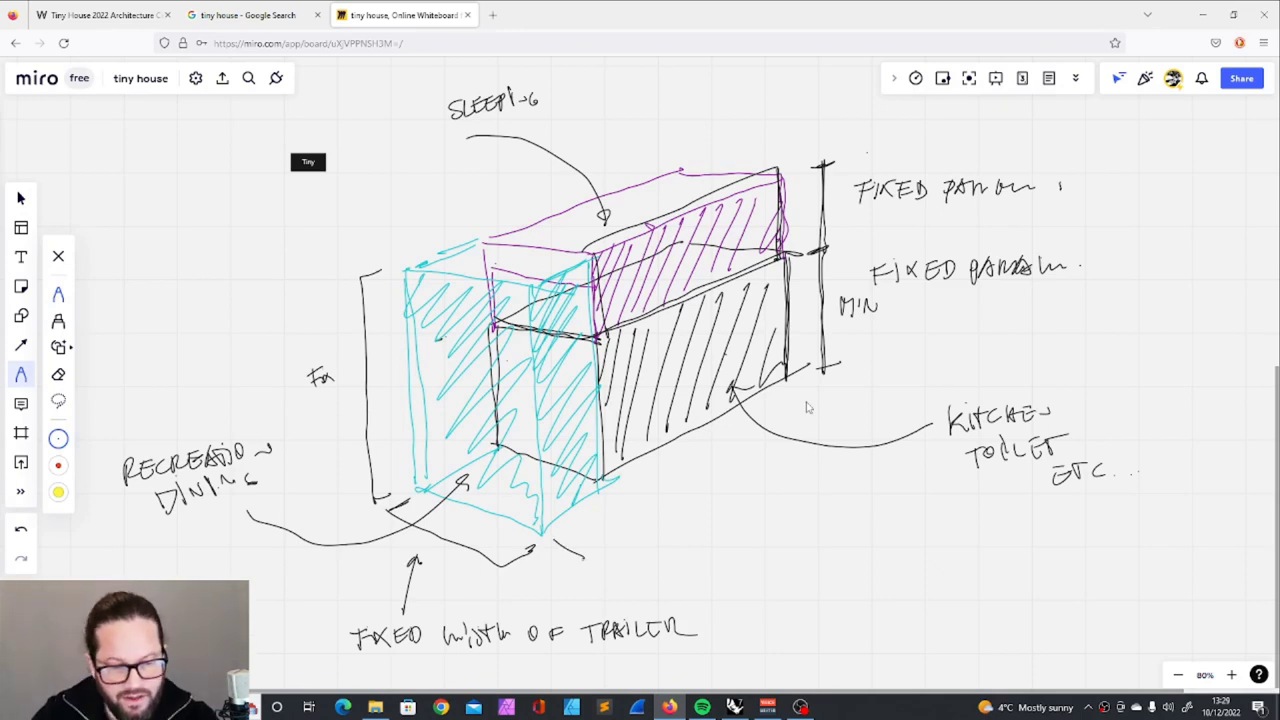
Draw length dimension lines along the cyan volume and the stacked boxes, labelling both lengths "VAR."
{"action": "left_click_drag", "start_coordinate": [584, 556], "coordinate": [776, 432]}
{"action": "left_click_drag", "start_coordinate": [840, 386], "coordinate": [852, 391]}
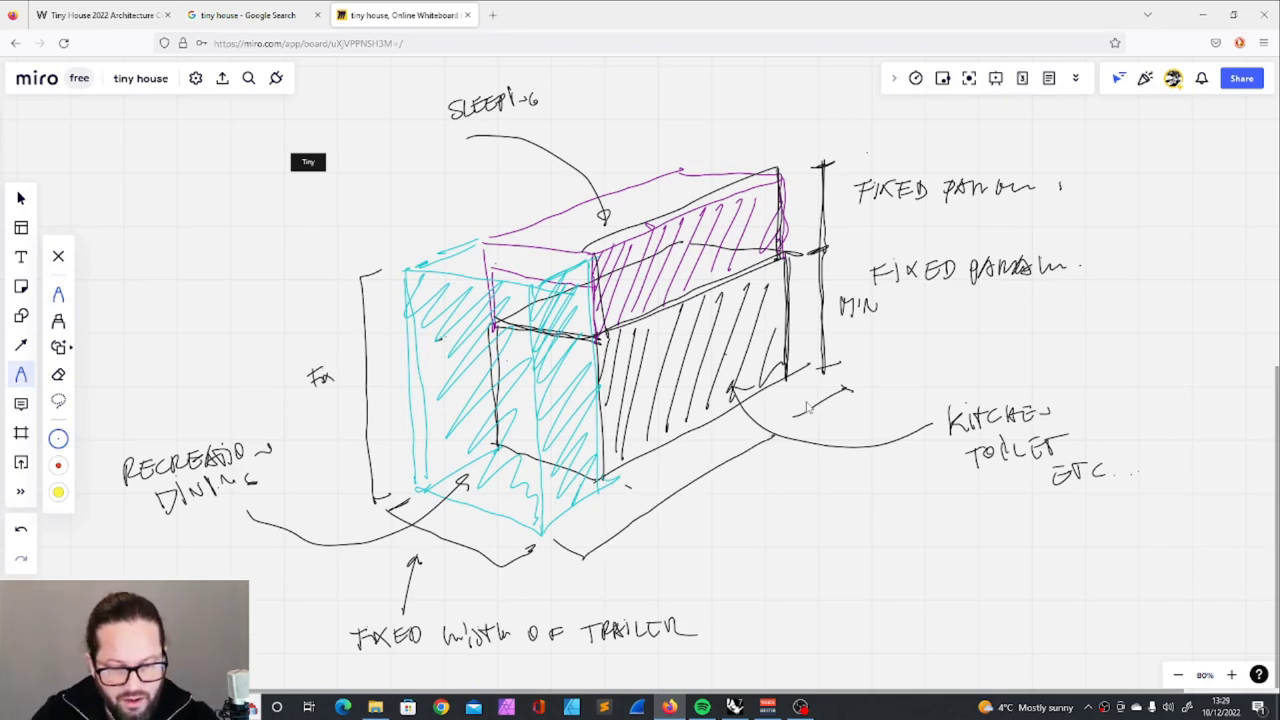
{"action": "left_click_drag", "start_coordinate": [628, 487], "coordinate": [676, 505]}
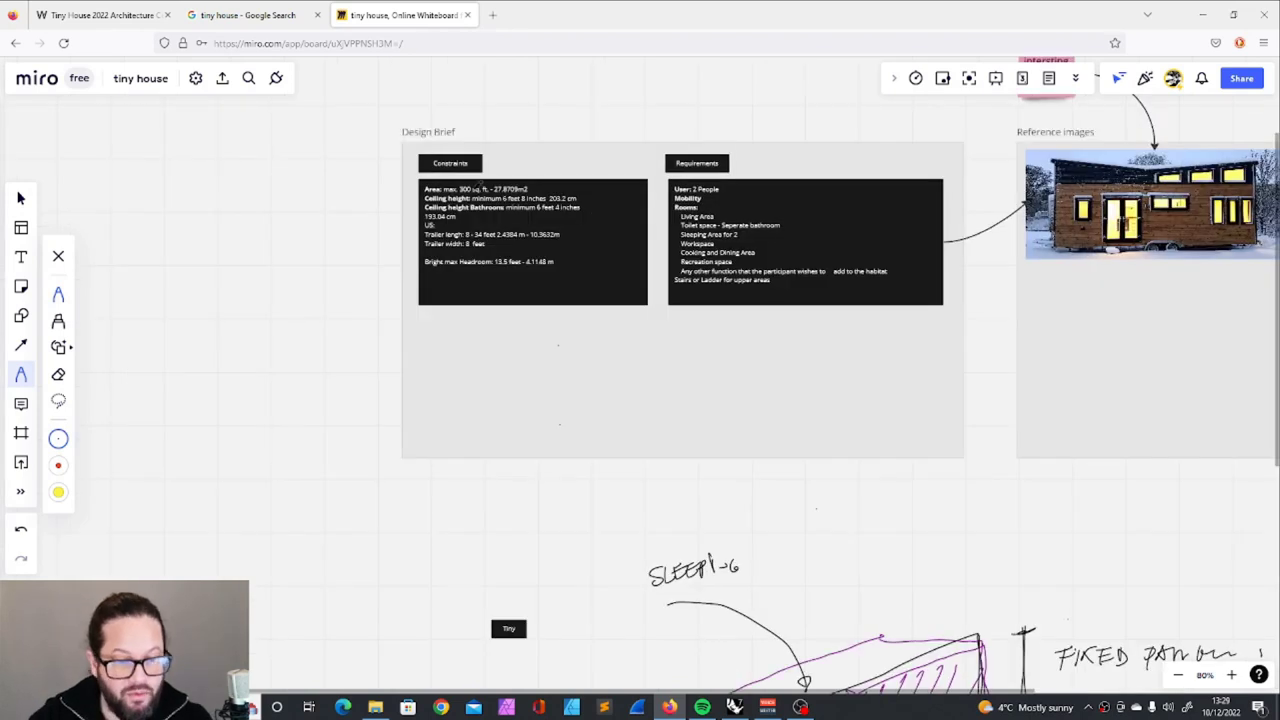
Check the area, ceiling height and trailer size limits in the Design Brief's Constraints box, then return to the sketch
{"action": "scroll", "coordinate": [474, 187], "scroll_direction": "up", "scroll_amount": 2, "text": "ctrl"}
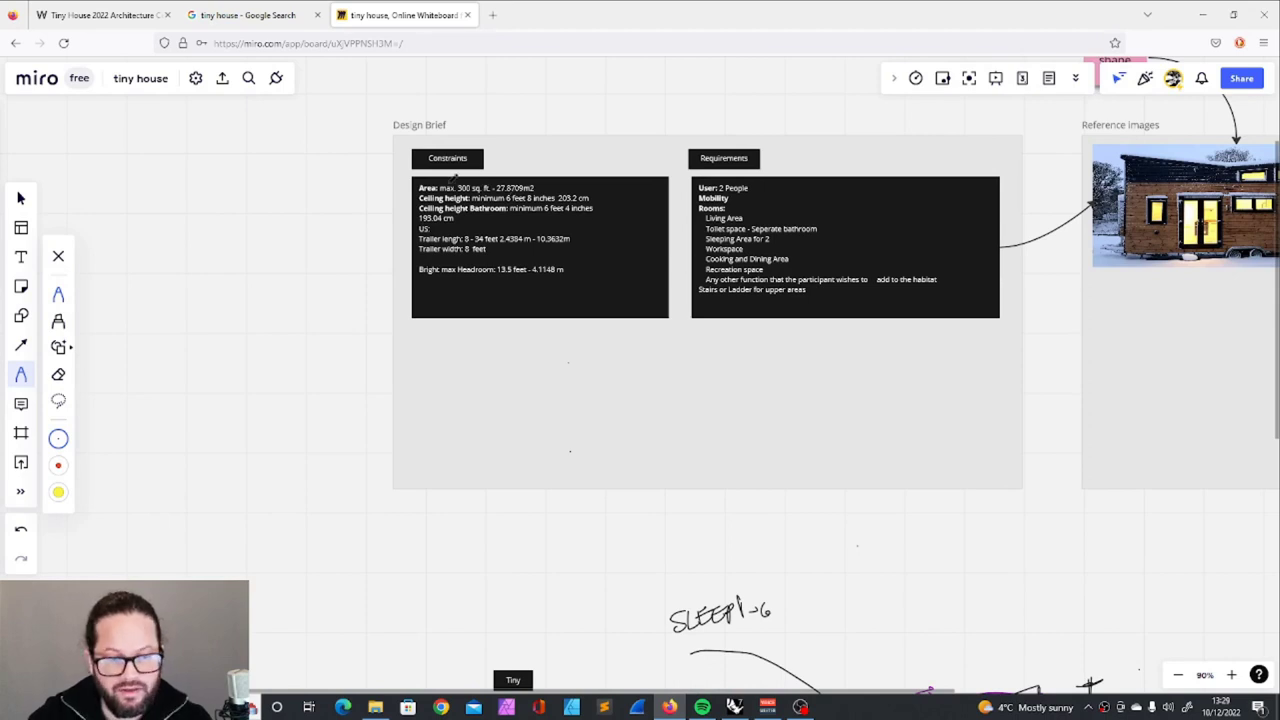
{"action": "scroll", "coordinate": [484, 188], "scroll_direction": "up", "scroll_amount": 5, "text": "ctrl"}
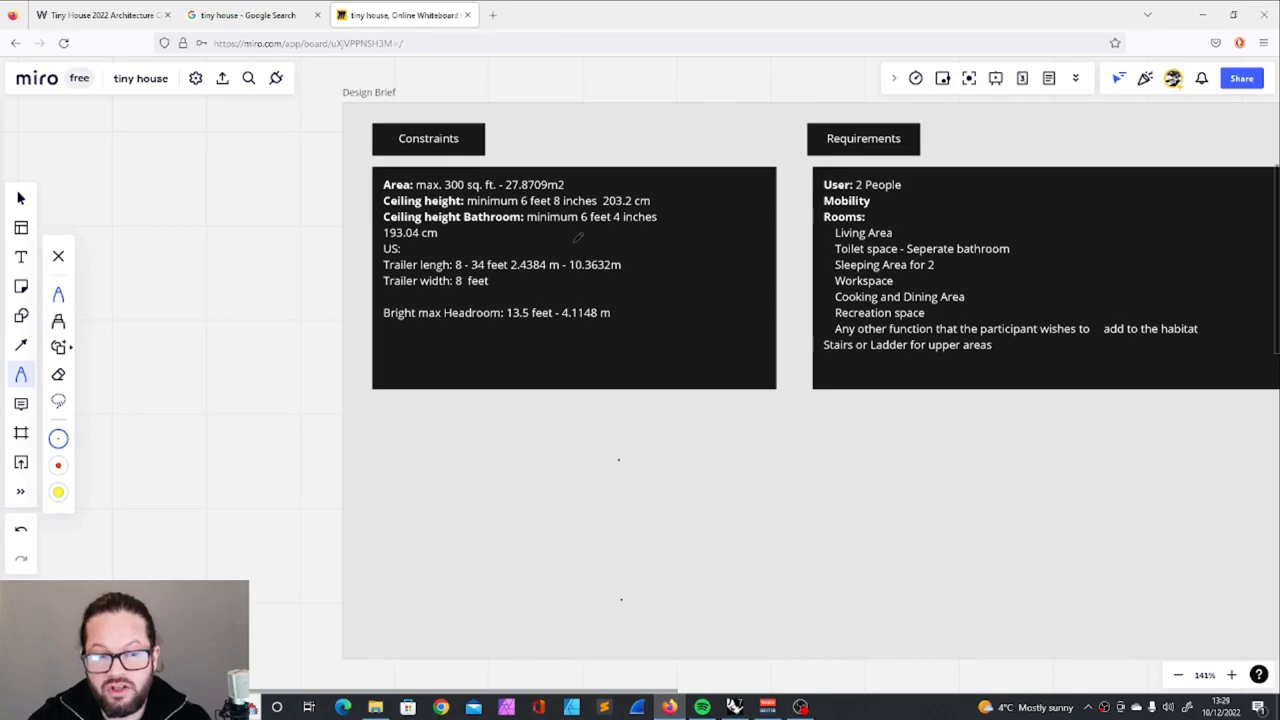
{"action": "scroll", "coordinate": [520, 193], "scroll_direction": "up", "scroll_amount": 5, "text": "ctrl"}
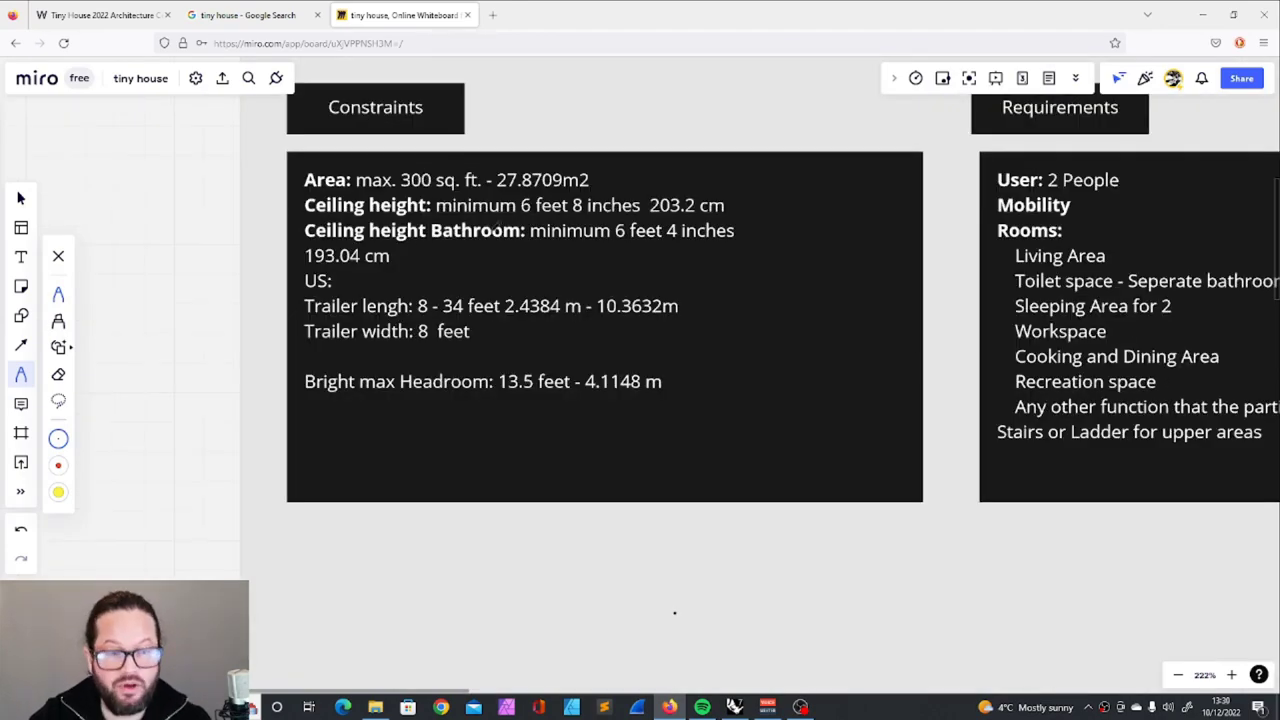
{"action": "scroll", "coordinate": [497, 228], "scroll_direction": "down", "scroll_amount": 8}
{"action": "middle_click_drag", "start_coordinate": [804, 536], "coordinate": [716, 402]}
{"action": "scroll", "coordinate": [640, 580], "scroll_direction": "up", "scroll_amount": 4}
{"action": "middle_click_drag", "start_coordinate": [660, 600], "coordinate": [698, 533]}
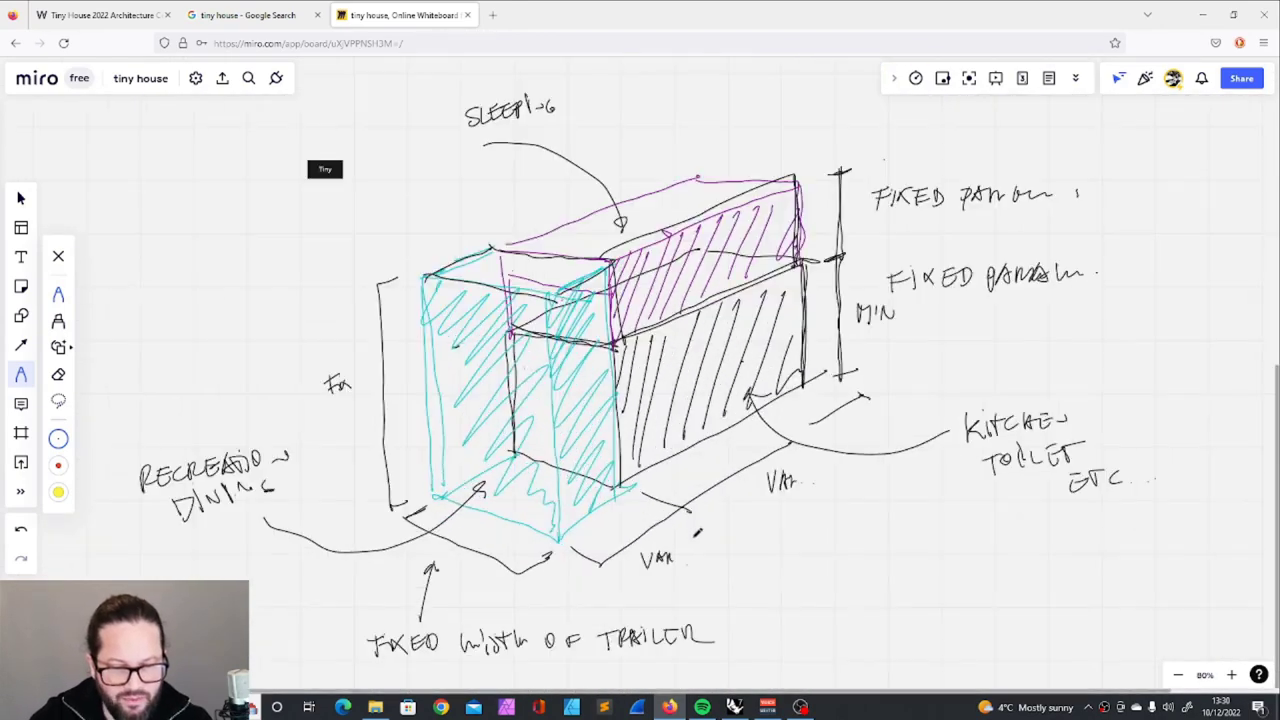
Retrace the overall length dimension line and outline the upper box's top edges in black
{"action": "scroll", "coordinate": [697, 533], "scroll_direction": "down", "scroll_amount": 3, "text": "ctrl"}
{"action": "scroll", "coordinate": [705, 534], "scroll_direction": "up", "scroll_amount": 3, "text": "ctrl"}
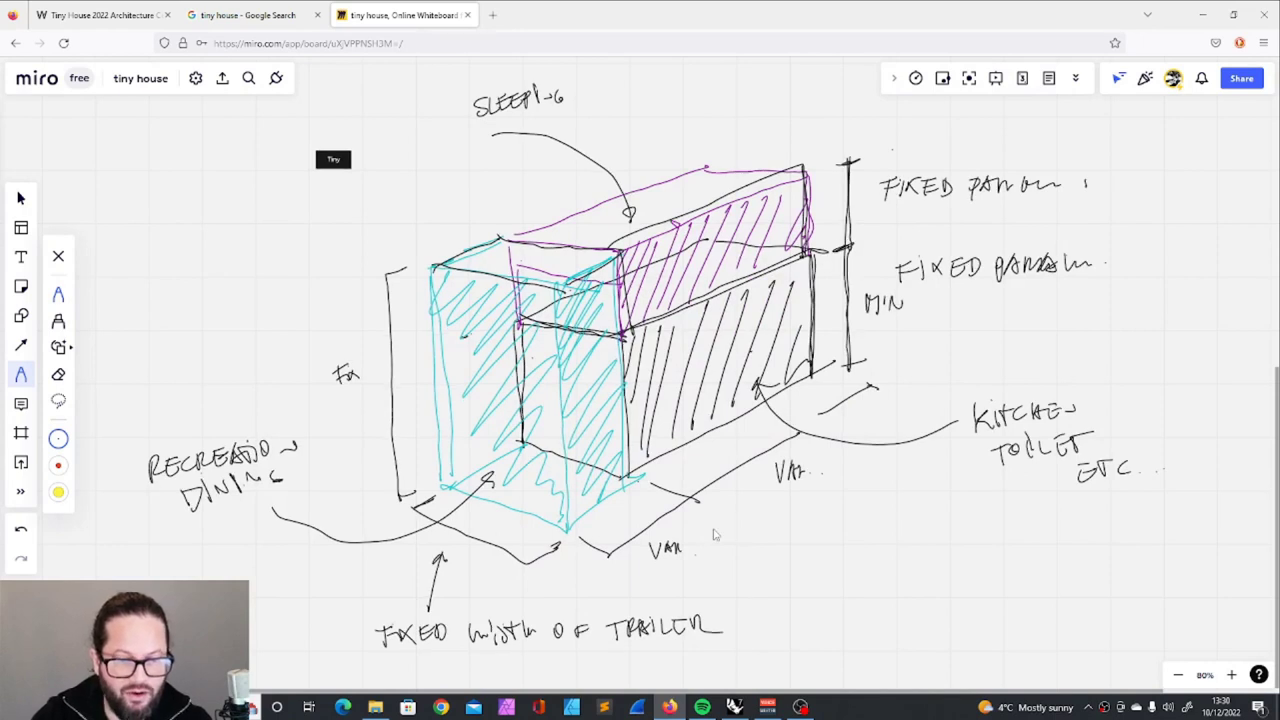
{"action": "left_click_drag", "start_coordinate": [610, 556], "coordinate": [815, 423]}
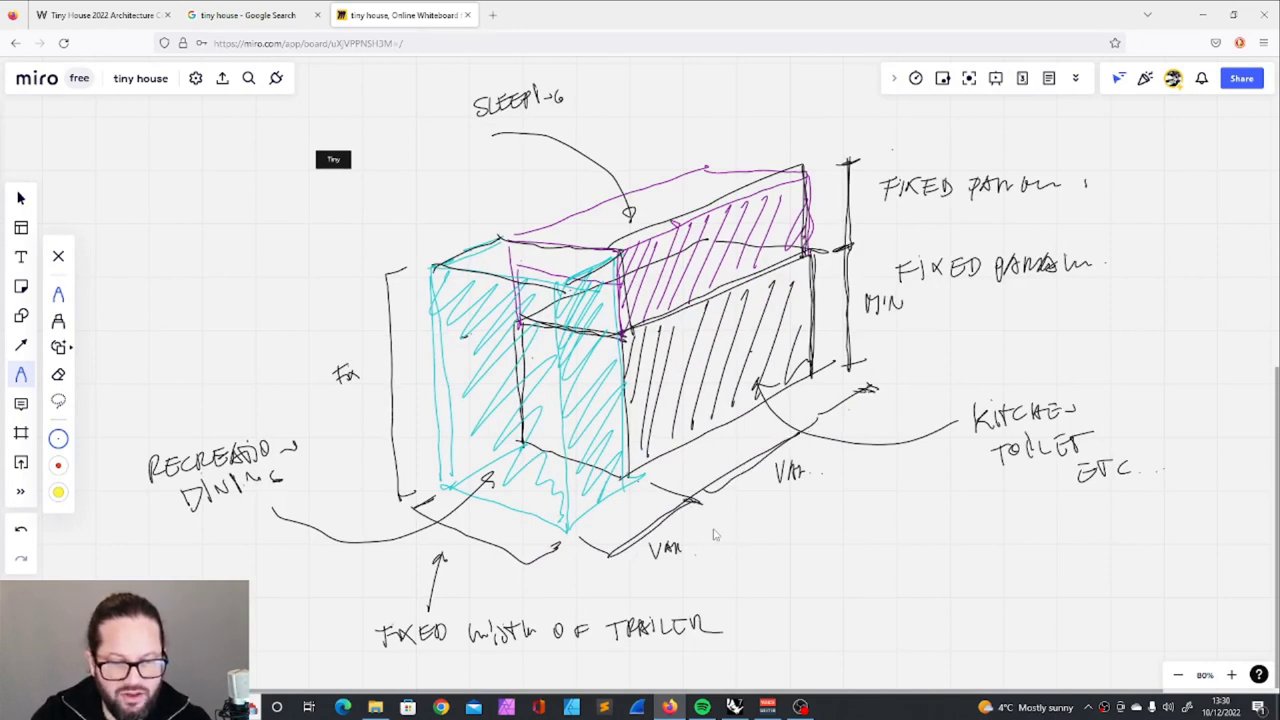
{"action": "left_click_drag", "start_coordinate": [505, 238], "coordinate": [715, 160]}
{"action": "left_click_drag", "start_coordinate": [730, 163], "coordinate": [800, 166]}
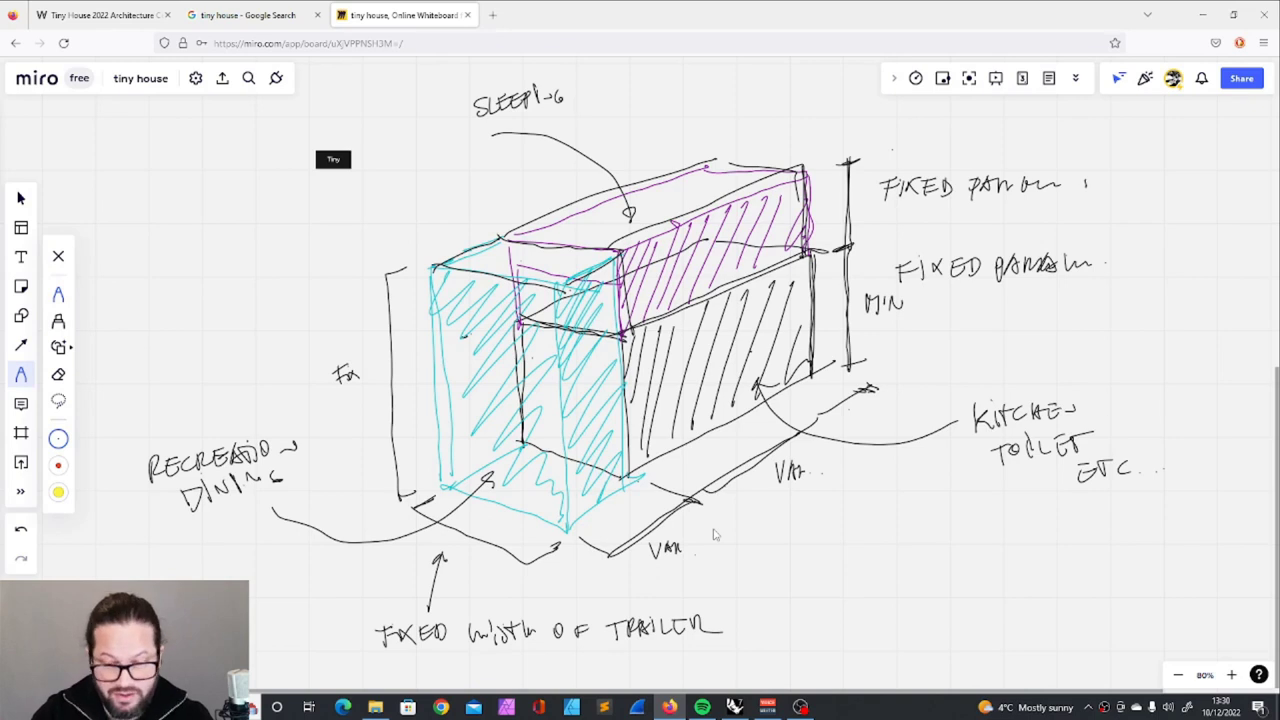
{"action": "scroll", "coordinate": [715, 535], "scroll_direction": "down", "scroll_amount": 1}
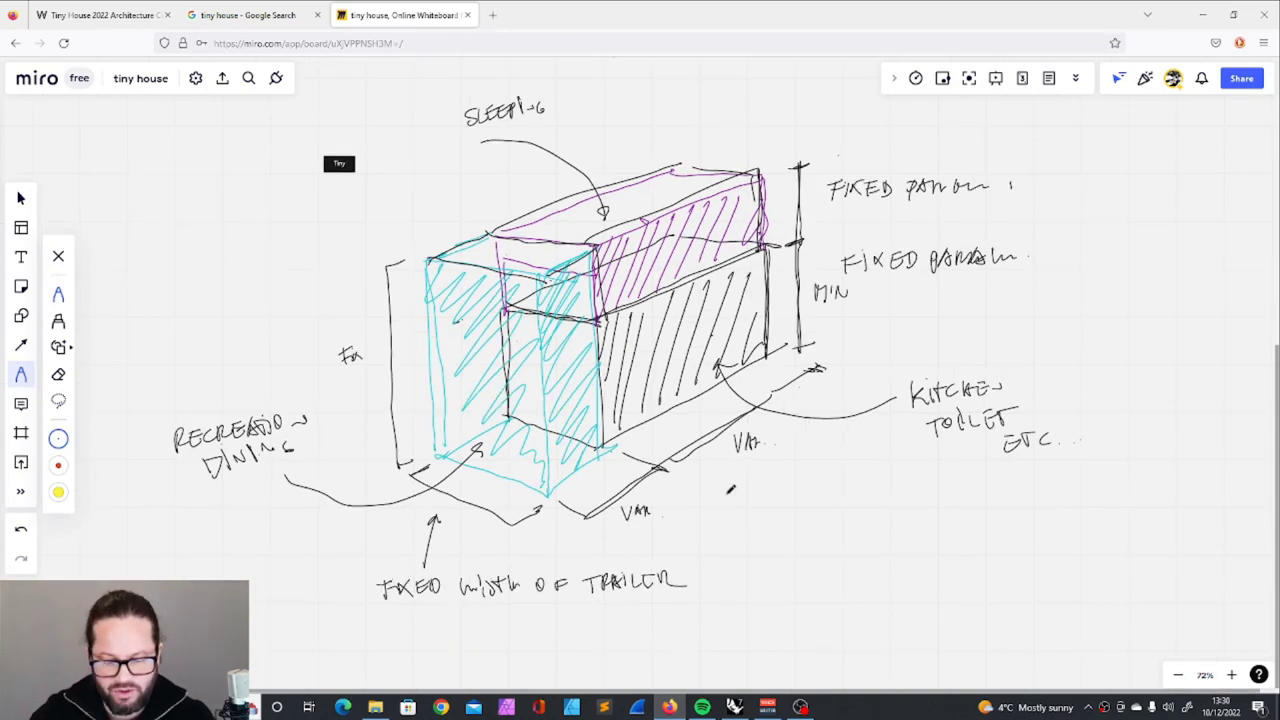
{"action": "right_click_drag", "start_coordinate": [728, 493], "coordinate": [706, 507]}
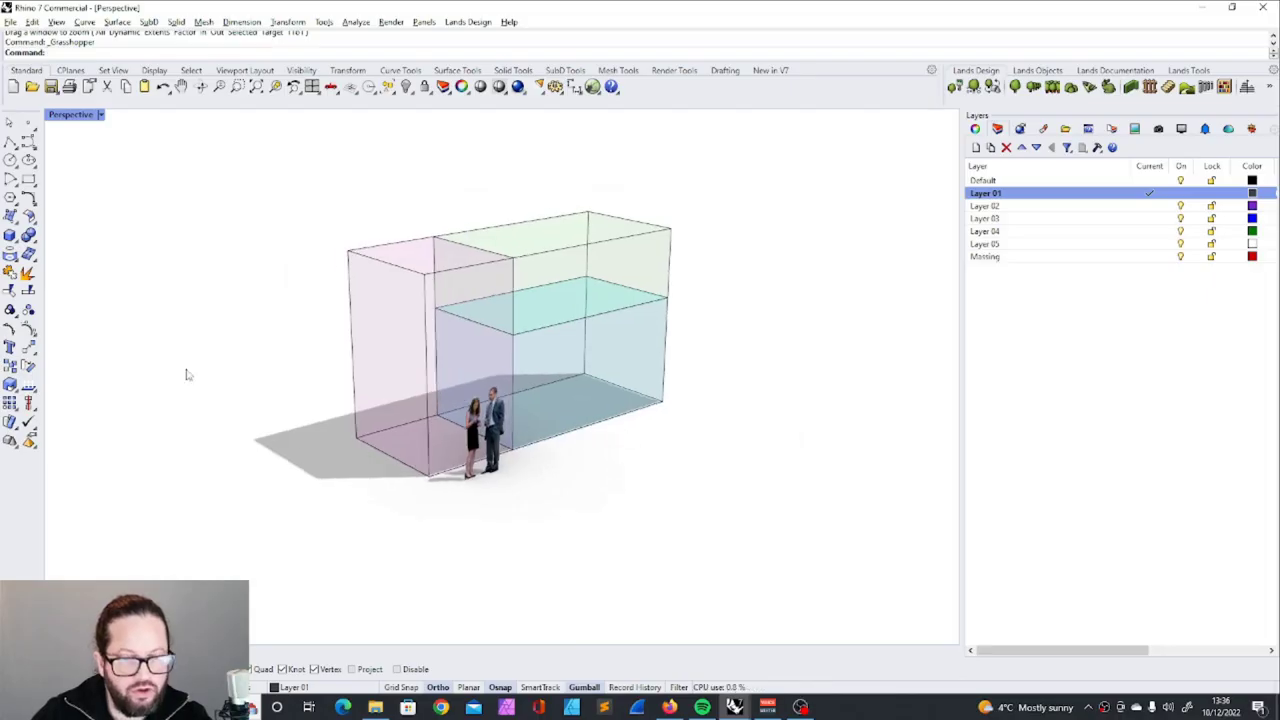
Switch to Rhino and examine the proportions of the three coloured massing volumes against the human figures from several angles
{"action": "right_click_drag", "start_coordinate": [554, 303], "coordinate": [363, 403]}
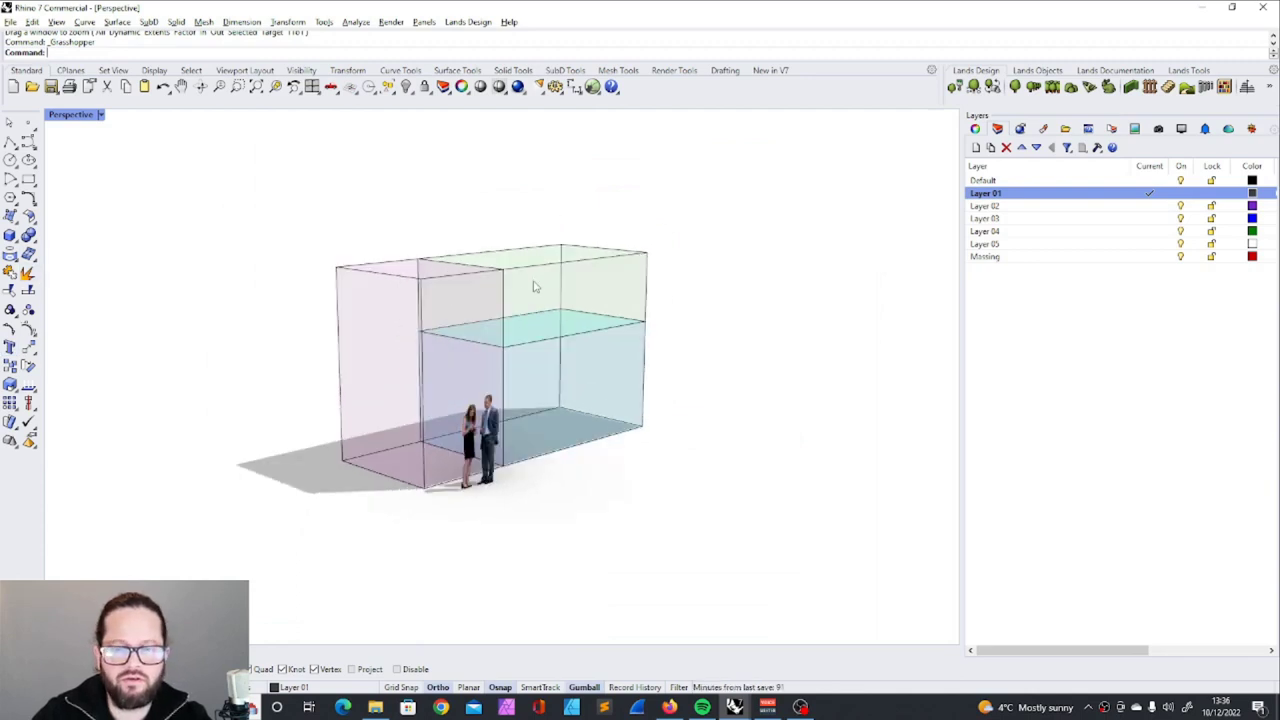
{"action": "right_click_drag", "start_coordinate": [622, 480], "coordinate": [652, 488]}
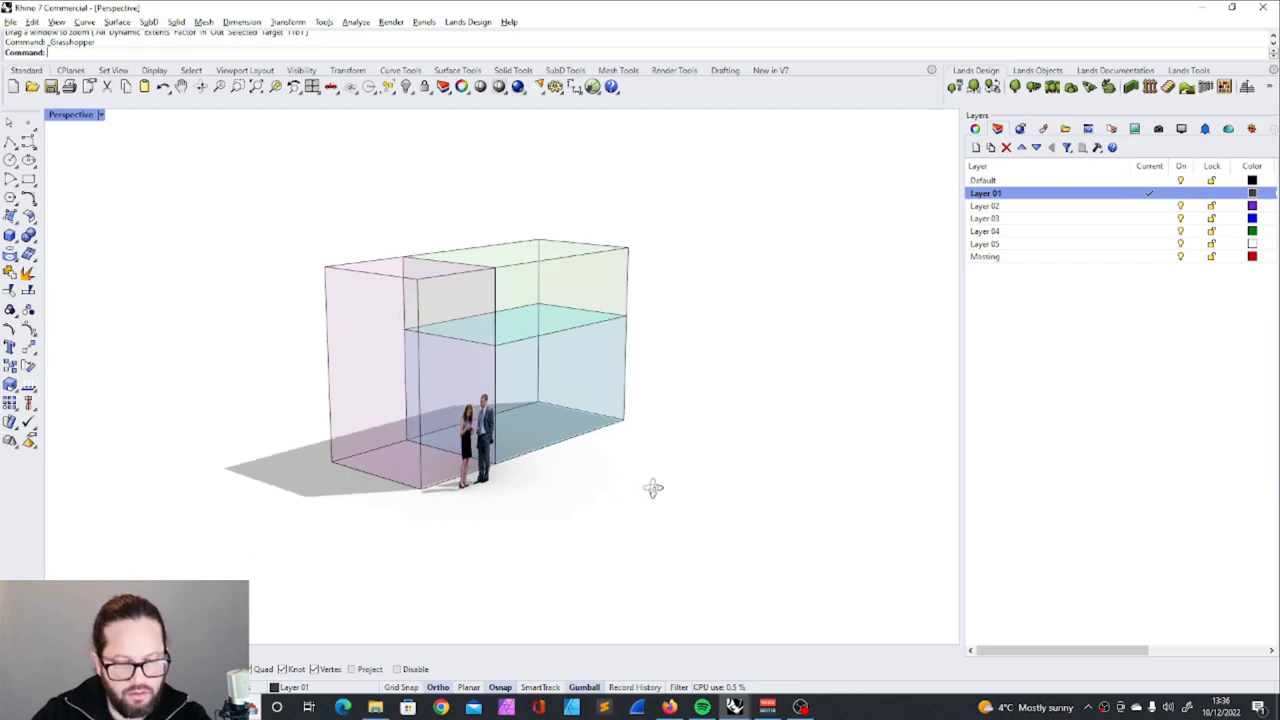
{"action": "scroll", "coordinate": [654, 491], "scroll_direction": "up", "scroll_amount": 4}
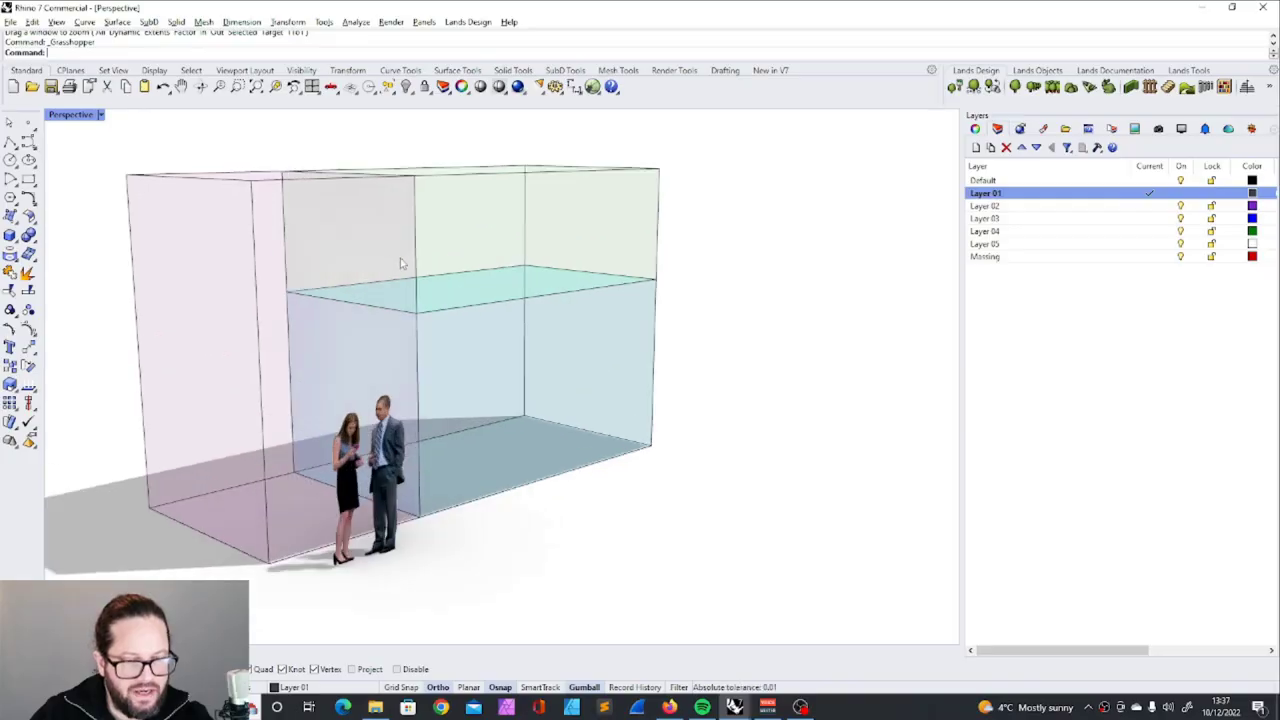
{"action": "scroll", "coordinate": [522, 383], "scroll_direction": "down", "scroll_amount": 3}
{"action": "scroll", "coordinate": [316, 250], "scroll_direction": "up", "scroll_amount": 1}
{"action": "scroll", "coordinate": [387, 233], "scroll_direction": "up", "scroll_amount": 4}
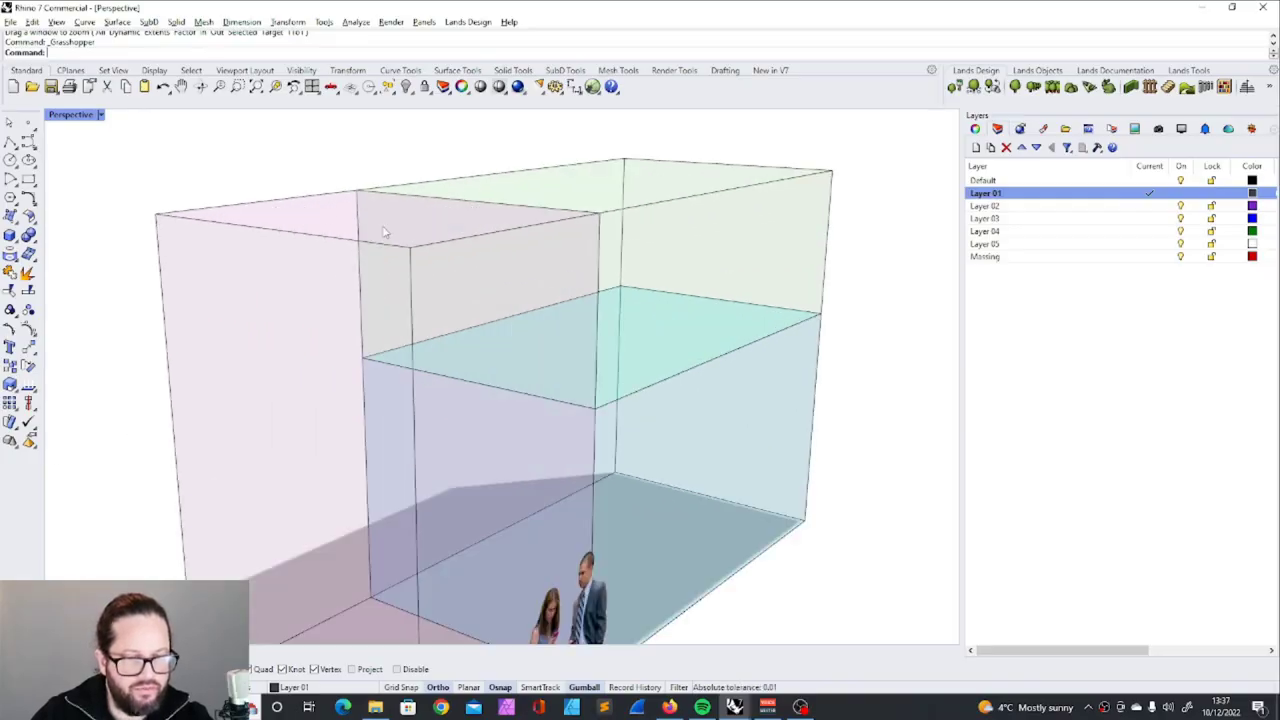
{"action": "scroll", "coordinate": [486, 343], "scroll_direction": "down", "scroll_amount": 3}
{"action": "scroll", "coordinate": [665, 463], "scroll_direction": "up", "scroll_amount": 1}
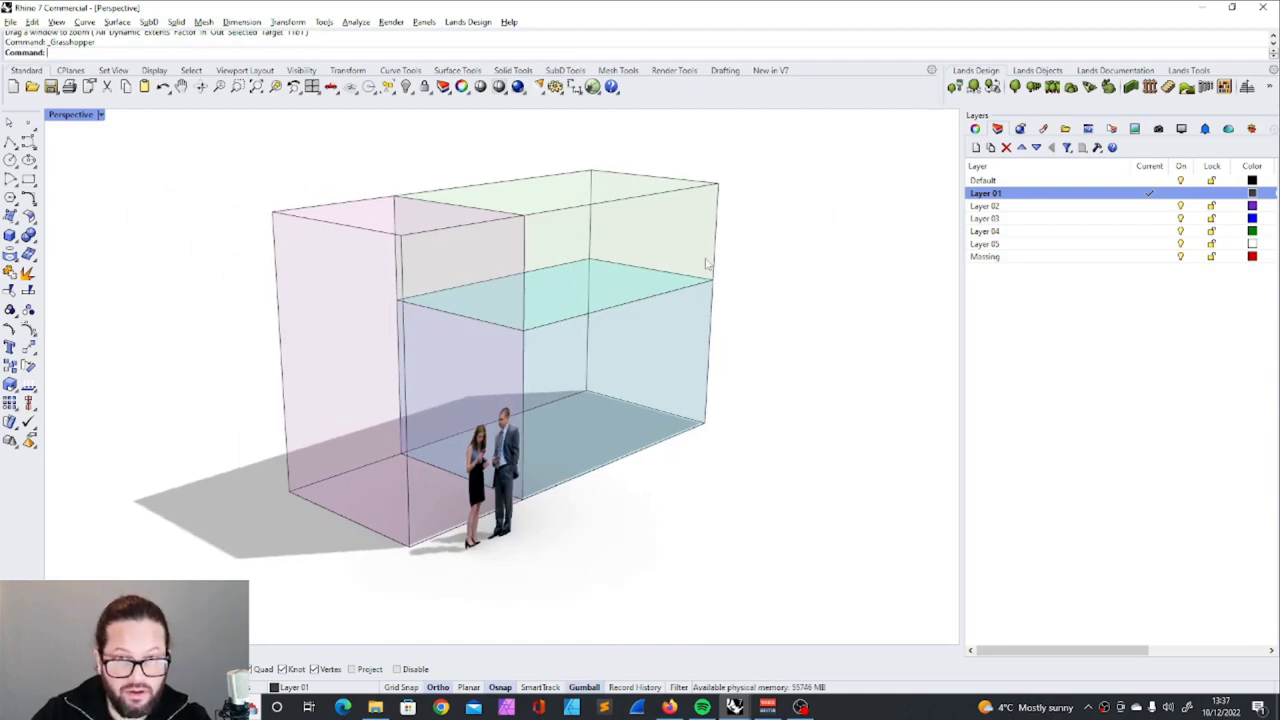
{"action": "right_click_drag", "start_coordinate": [659, 401], "coordinate": [701, 329]}
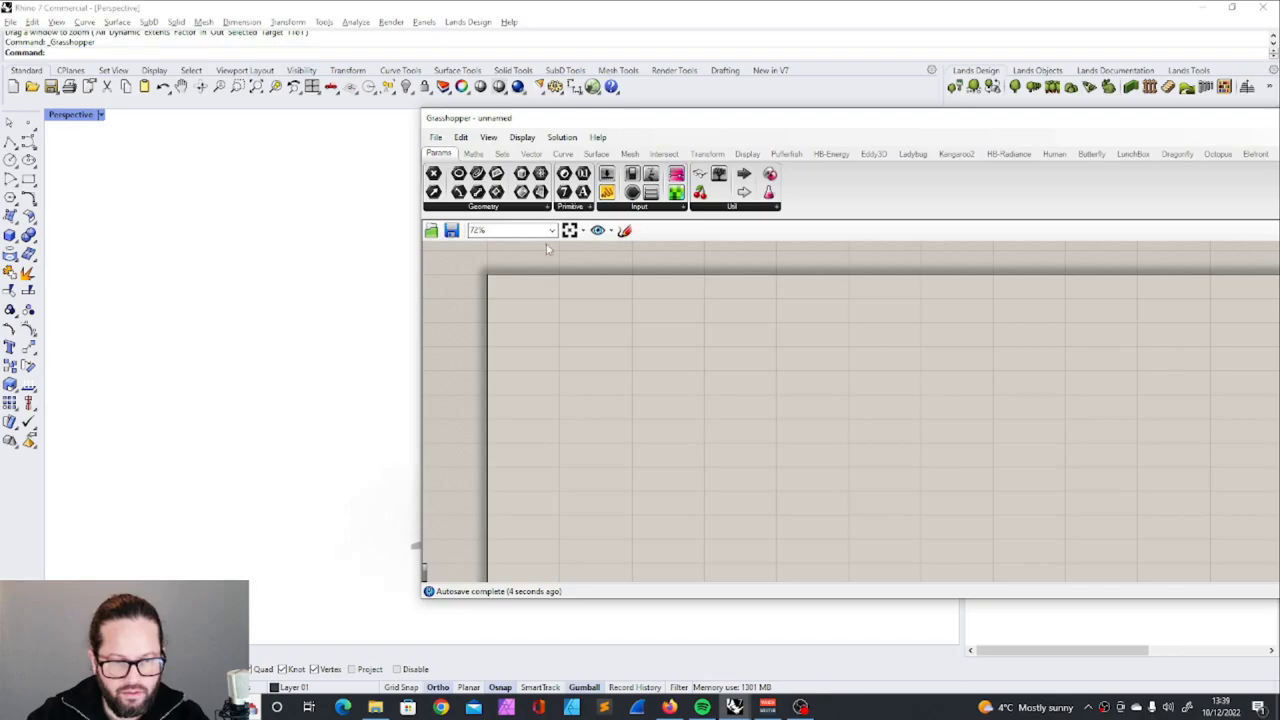
Place a Point parameter on the empty Grasshopper canvas and add the Bifocals component that labels components
{"action": "left_click_drag", "start_coordinate": [433, 173], "coordinate": [563, 304]}
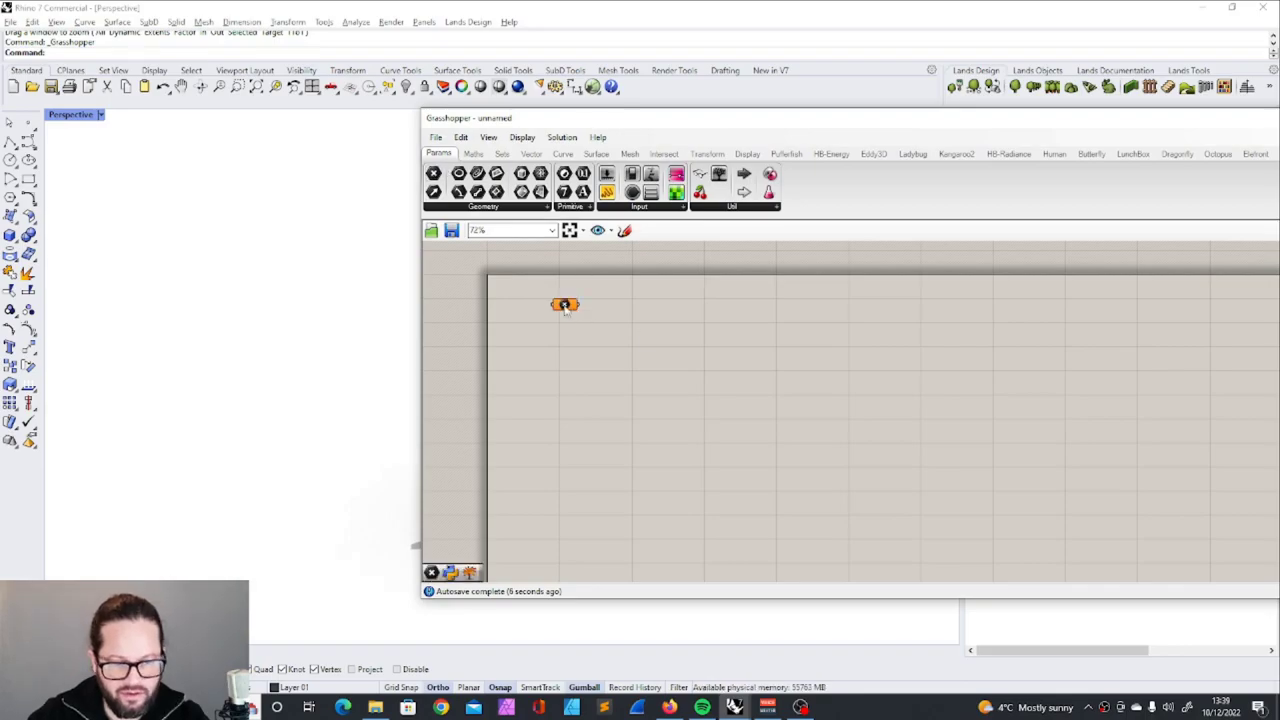
{"action": "scroll", "coordinate": [548, 294], "scroll_direction": "up", "scroll_amount": 5}
{"action": "left_click_drag", "start_coordinate": [617, 124], "coordinate": [805, 119]}
{"action": "left_click_drag", "start_coordinate": [792, 338], "coordinate": [803, 395]}
{"action": "left_click_drag", "start_coordinate": [887, 169], "coordinate": [875, 296]}
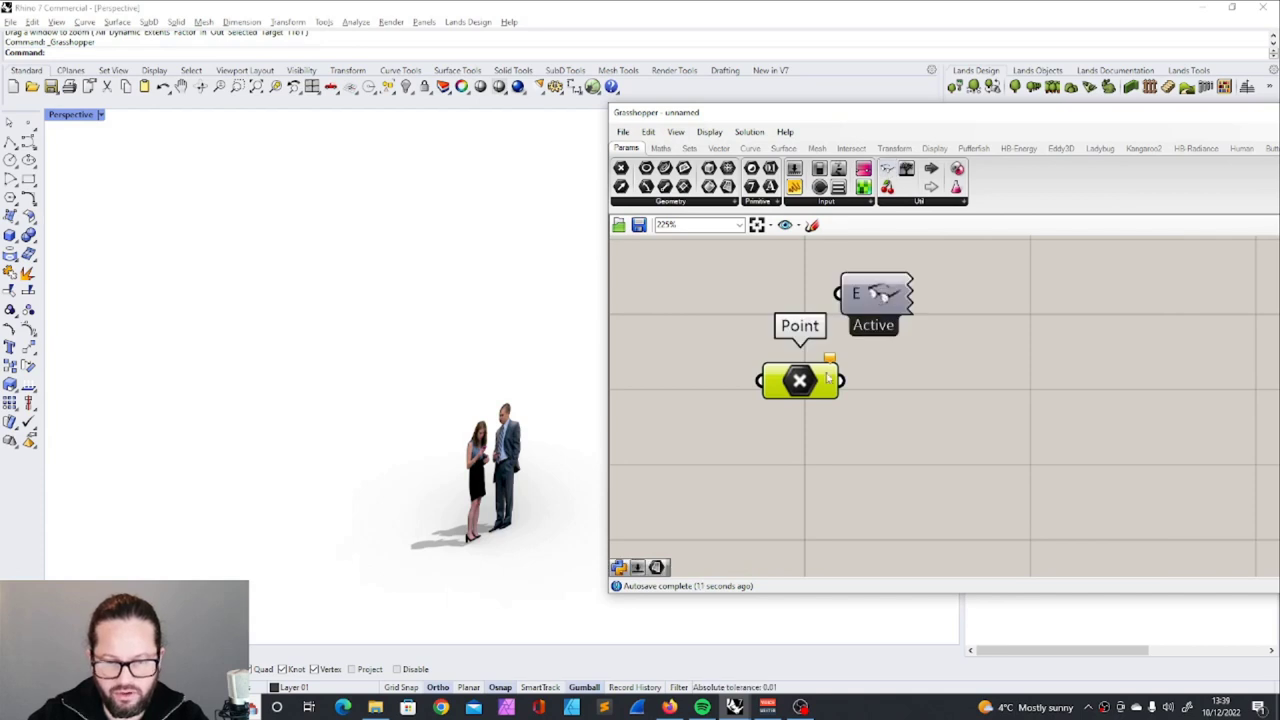
Name the Point parameter origin and set its single point at 0,0,0
{"action": "left_click_drag", "start_coordinate": [816, 382], "coordinate": [826, 452]}
{"action": "right_click", "coordinate": [826, 452]}
{"action": "type", "text": "orig"}
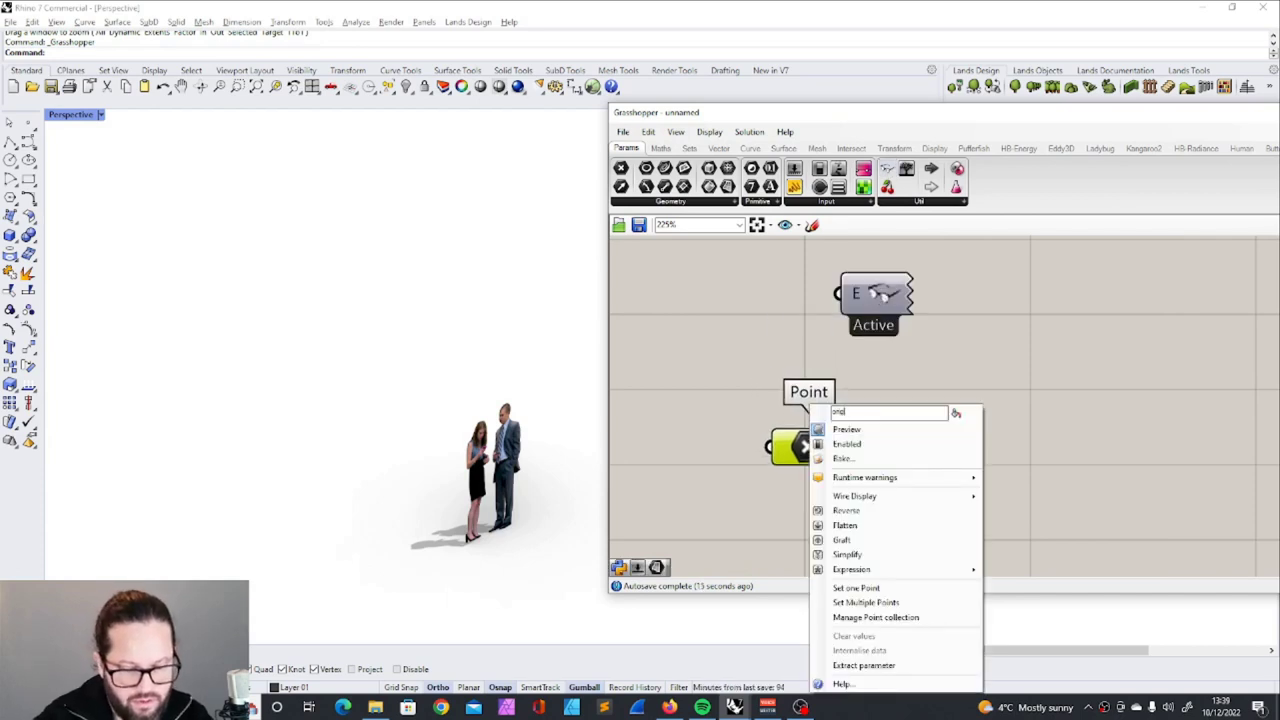
{"action": "type", "text": "in"}
{"action": "key", "text": "Return"}
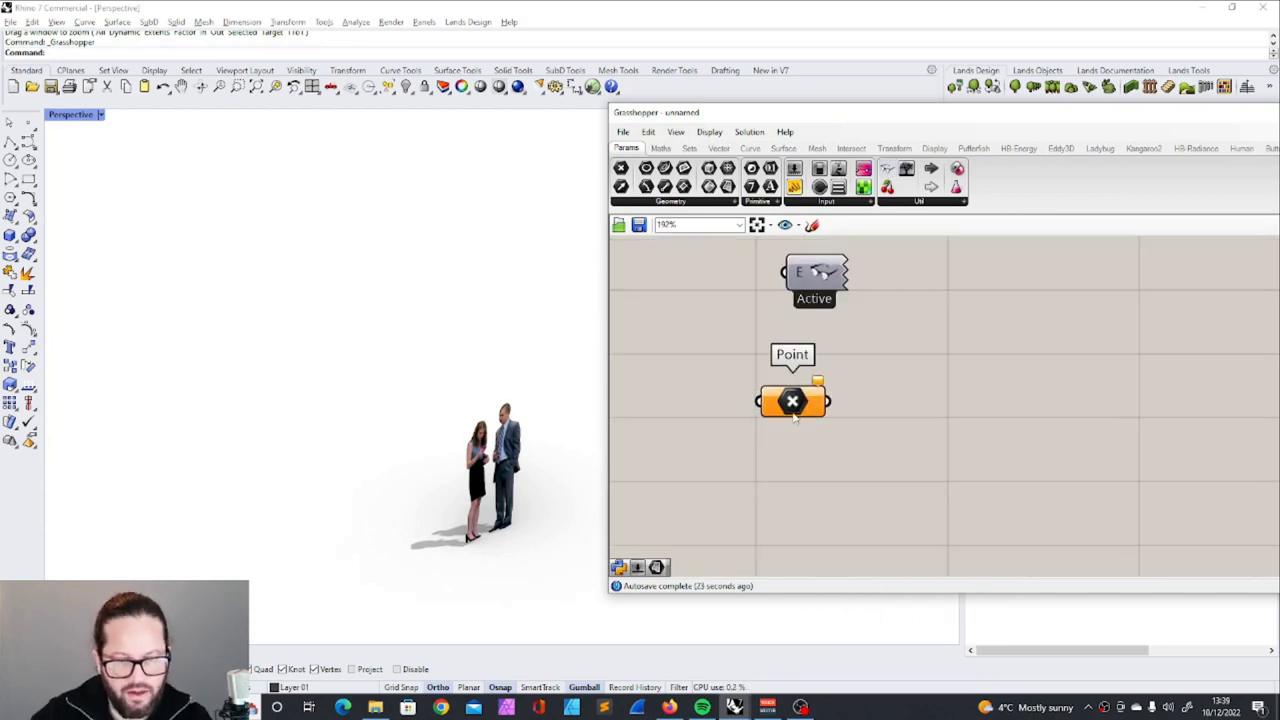
{"action": "right_click", "coordinate": [793, 411]}
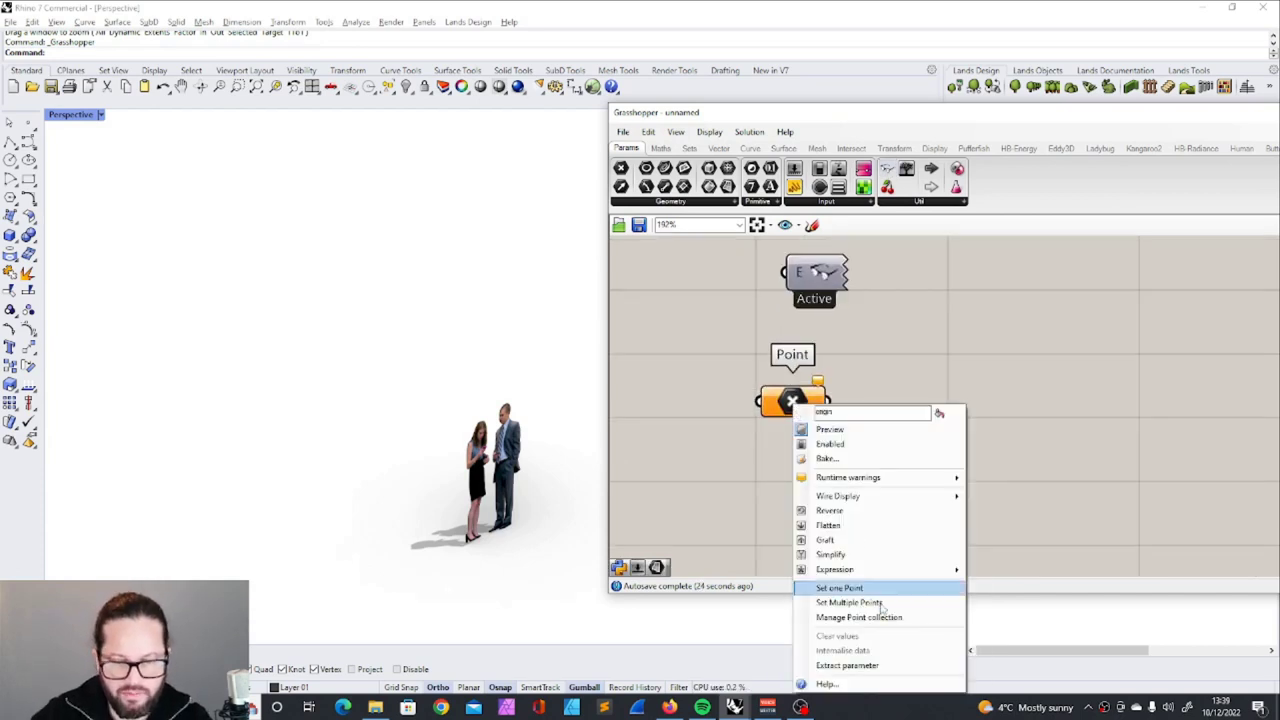
{"action": "left_click", "coordinate": [840, 588]}
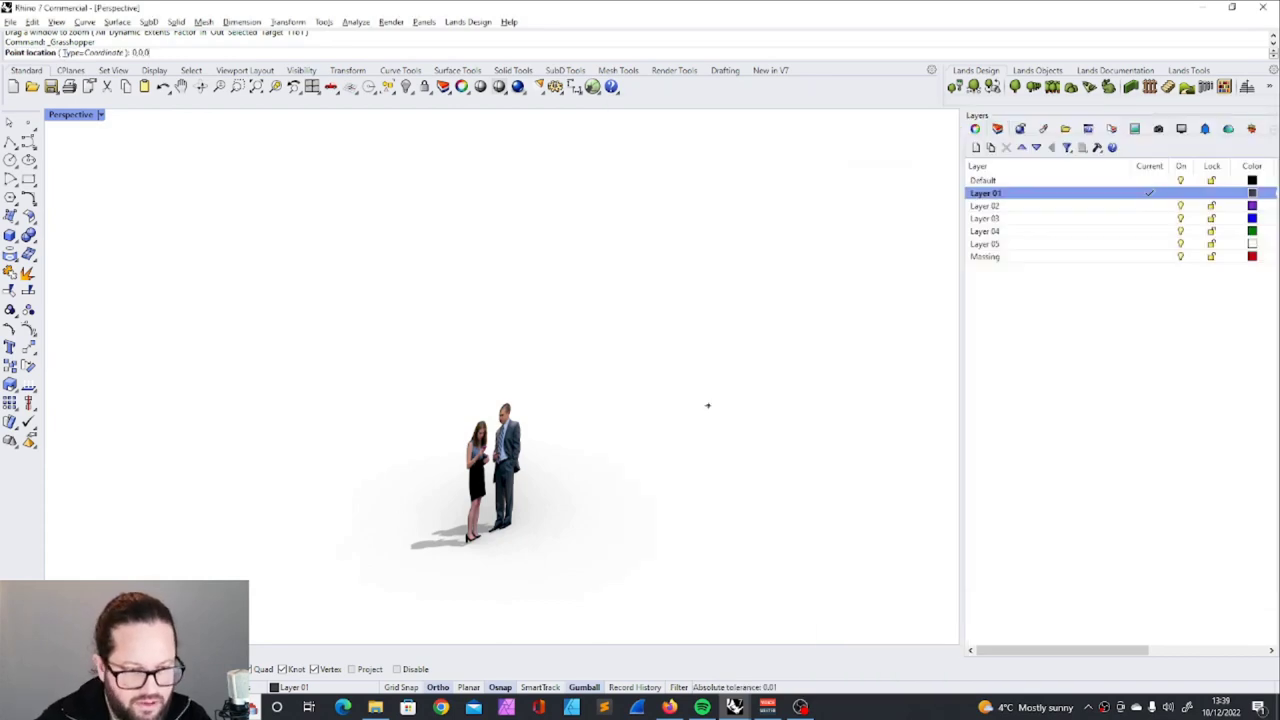
{"action": "left_click", "coordinate": [707, 405]}
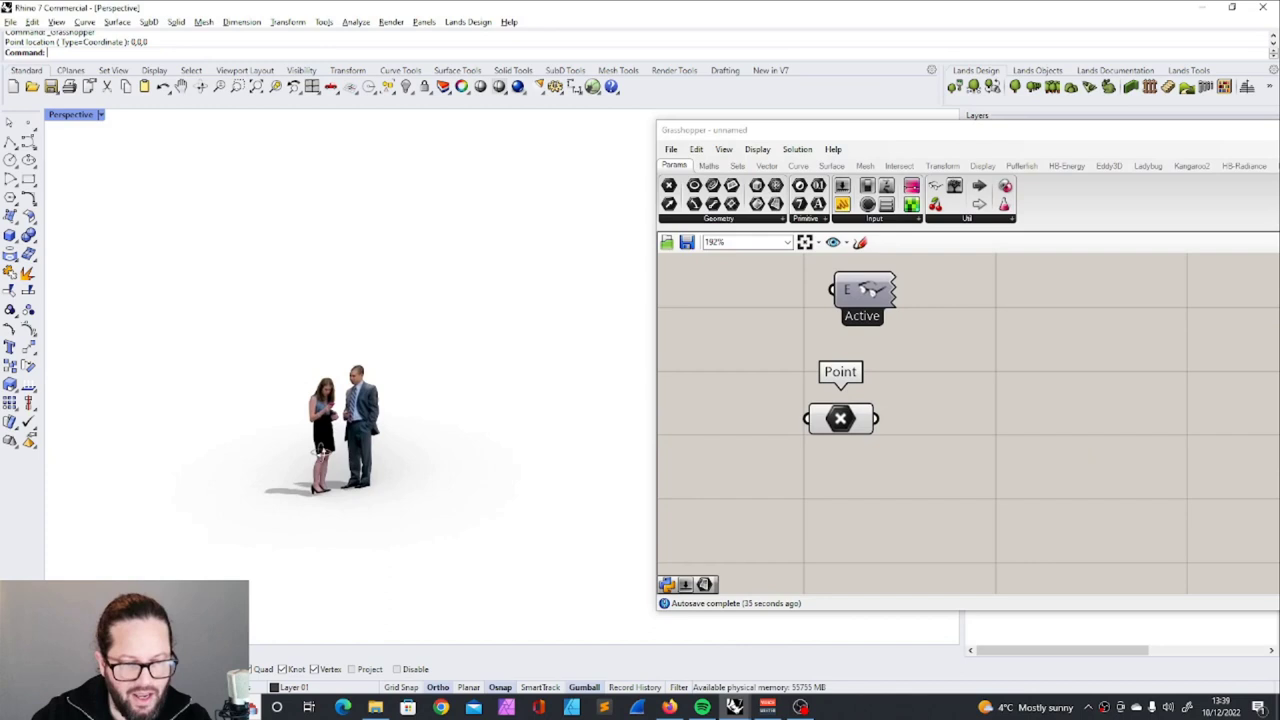
Examine where the origin point lies relative to the two human figures in the Rhino perspective view
{"action": "right_click_drag", "start_coordinate": [348, 414], "coordinate": [314, 434], "text": "shift"}
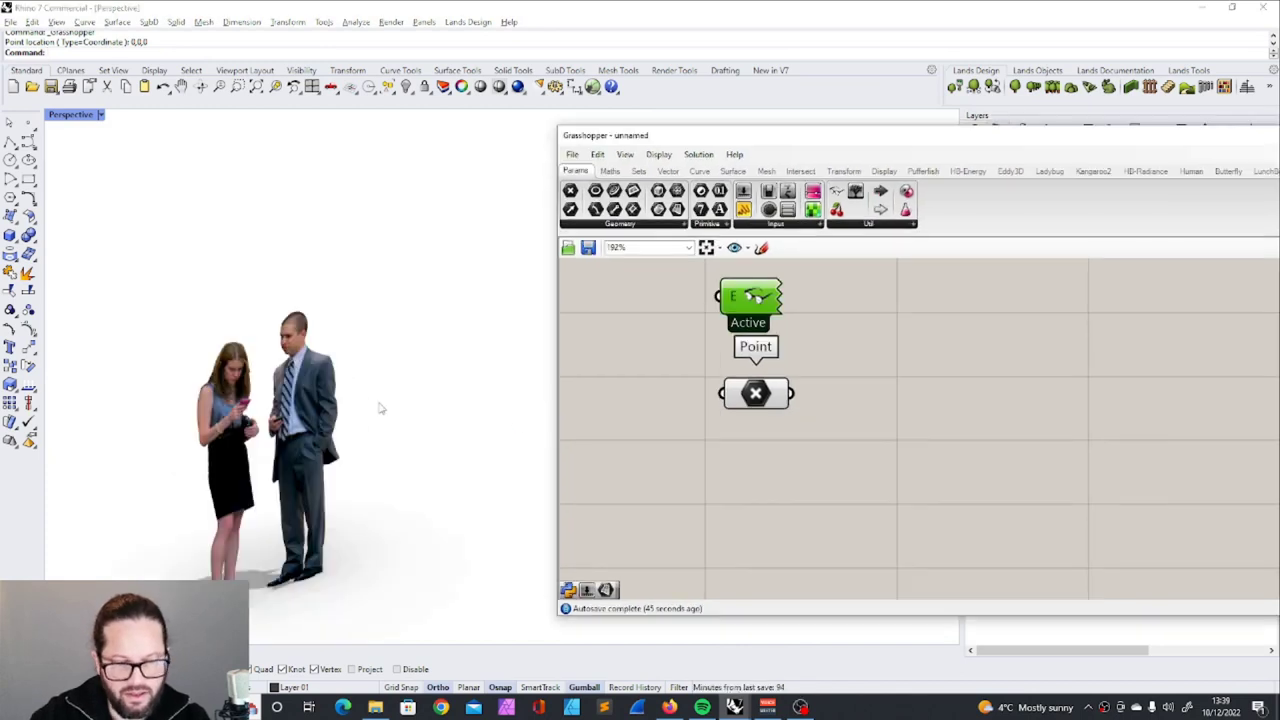
{"action": "scroll", "coordinate": [283, 452], "scroll_direction": "down", "scroll_amount": 3}
{"action": "scroll", "coordinate": [284, 452], "scroll_direction": "up", "scroll_amount": 1}
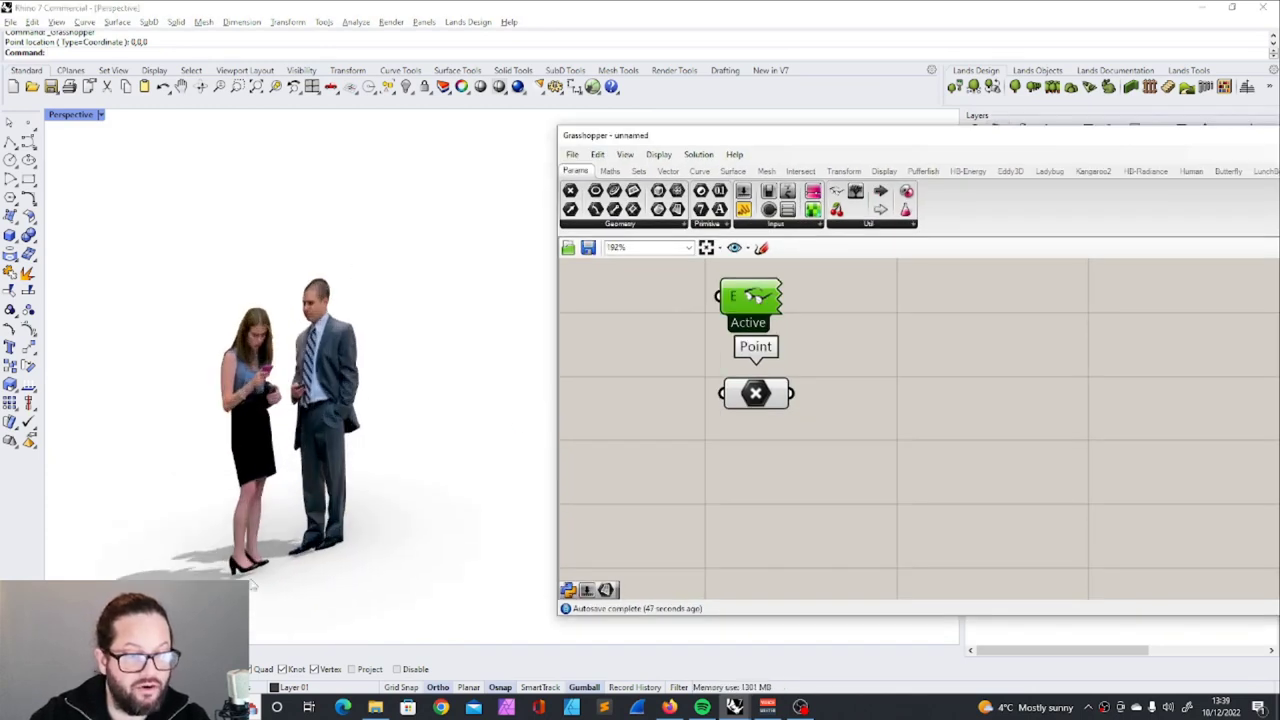
{"action": "left_click_drag", "start_coordinate": [727, 137], "coordinate": [937, 146]}
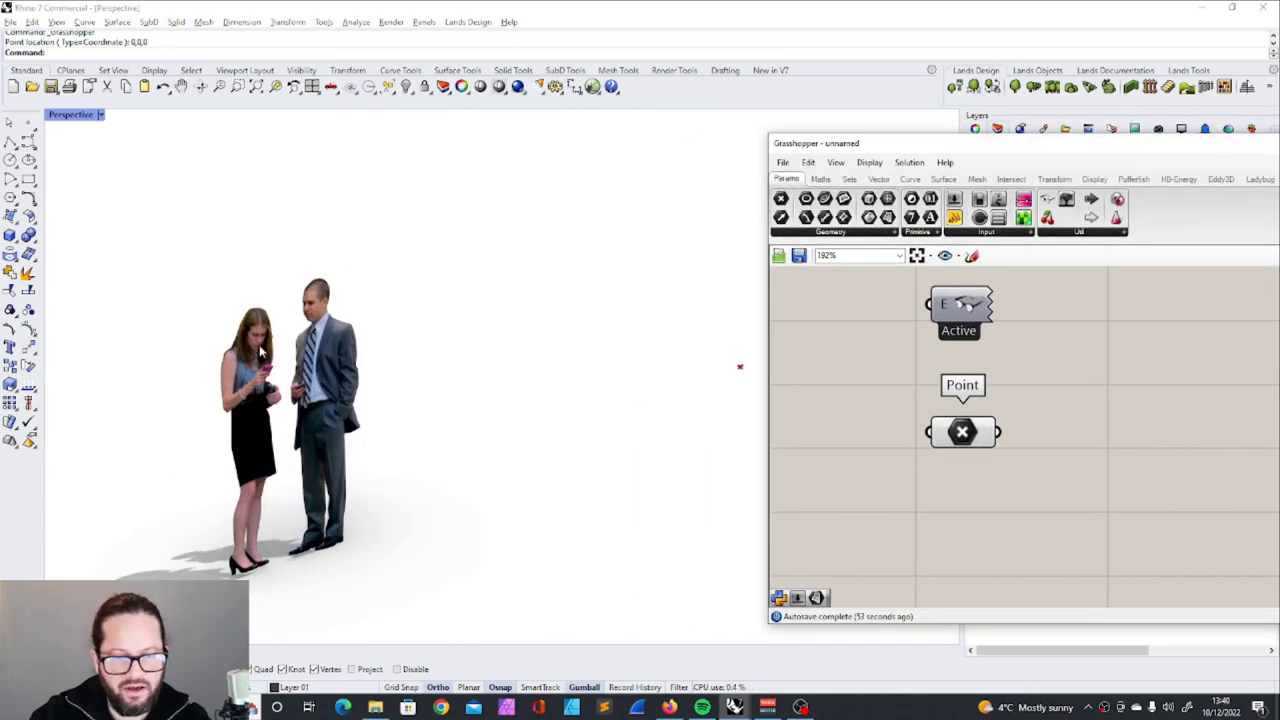
{"action": "scroll", "coordinate": [217, 356], "scroll_direction": "down", "scroll_amount": 4}
{"action": "scroll", "coordinate": [494, 404], "scroll_direction": "up", "scroll_amount": 4}
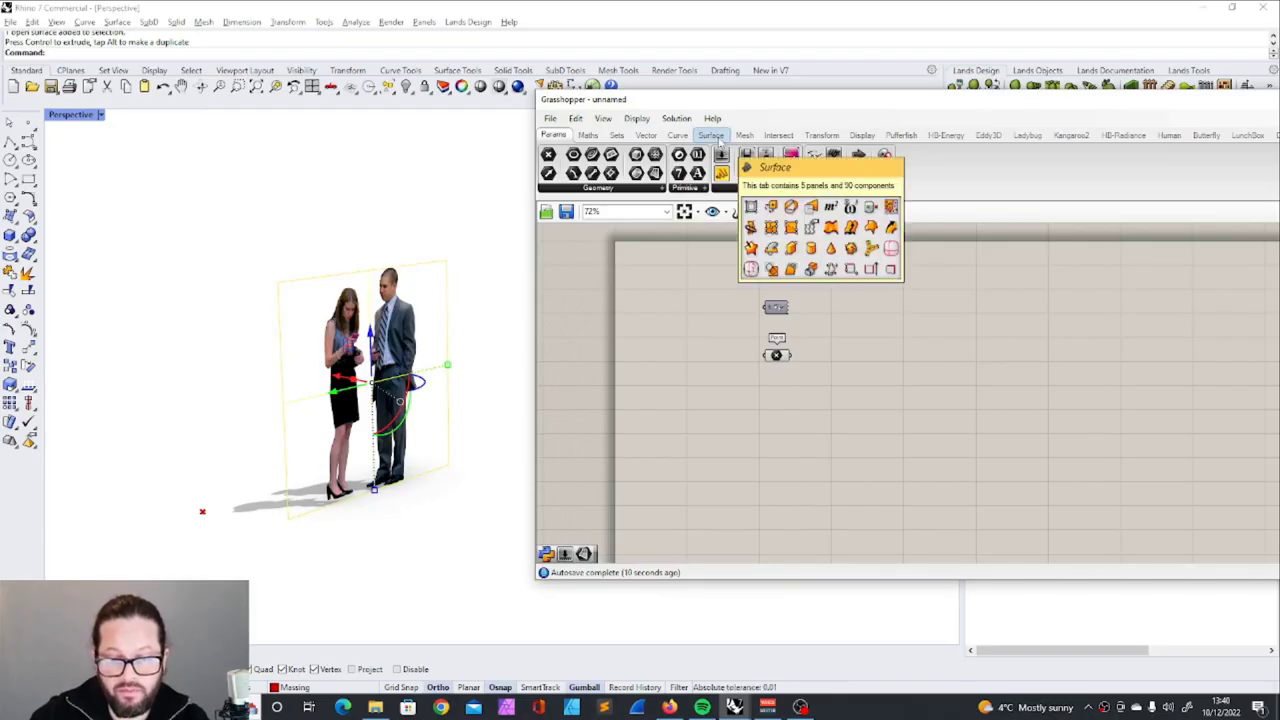
Add a Plane Surface component and place it beside the Point parameter with space between them
{"action": "left_click", "coordinate": [716, 137]}
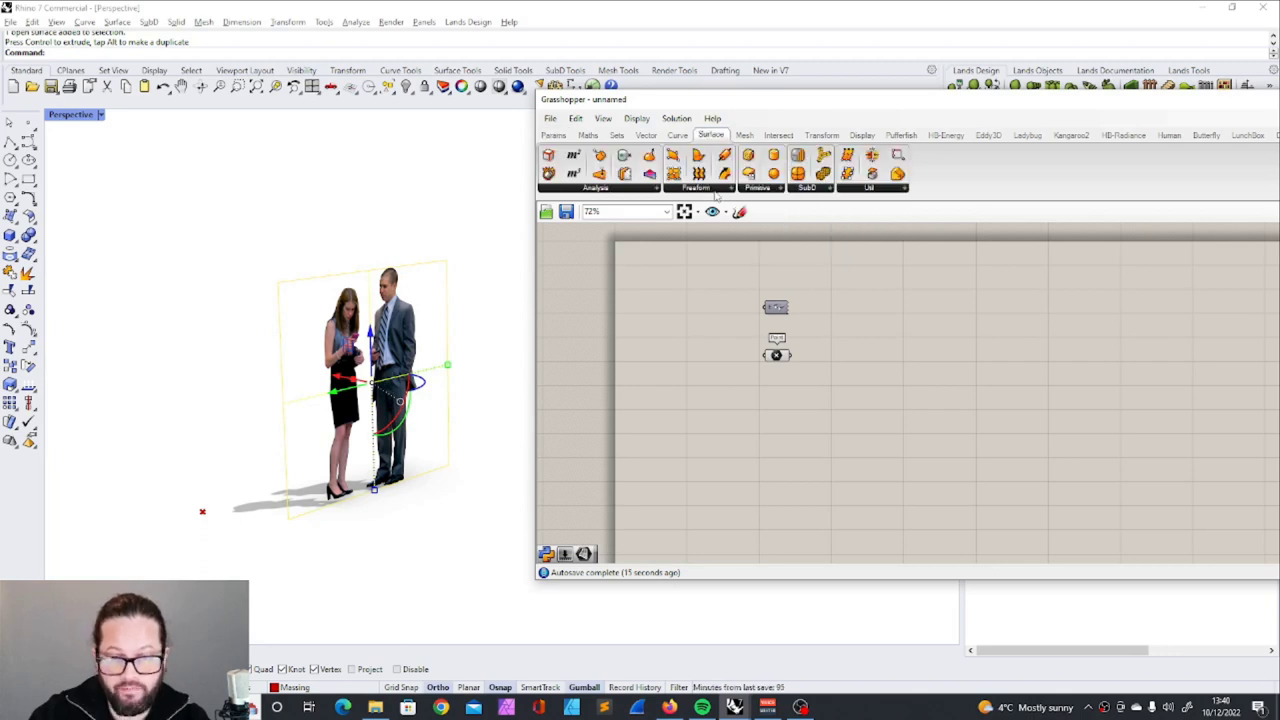
{"action": "left_click", "coordinate": [706, 190]}
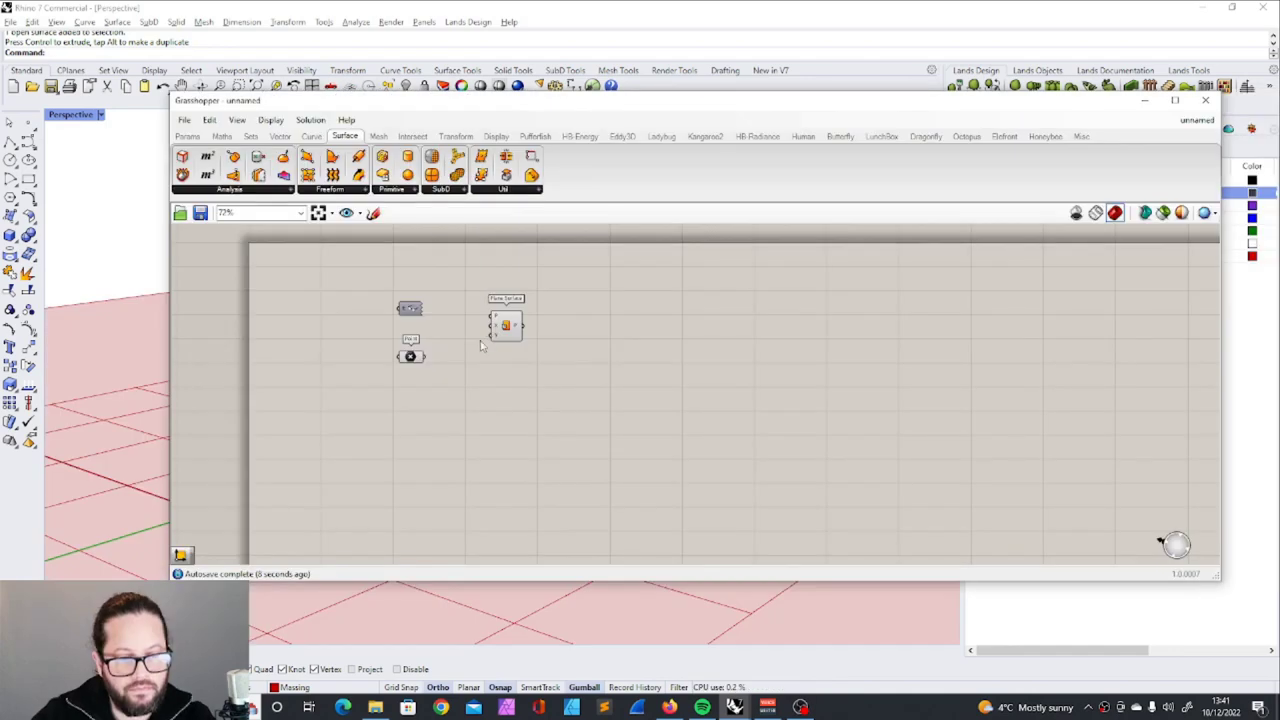
{"action": "scroll", "coordinate": [454, 333], "scroll_direction": "up", "scroll_amount": 2}
{"action": "left_click_drag", "start_coordinate": [531, 113], "coordinate": [788, 136]}
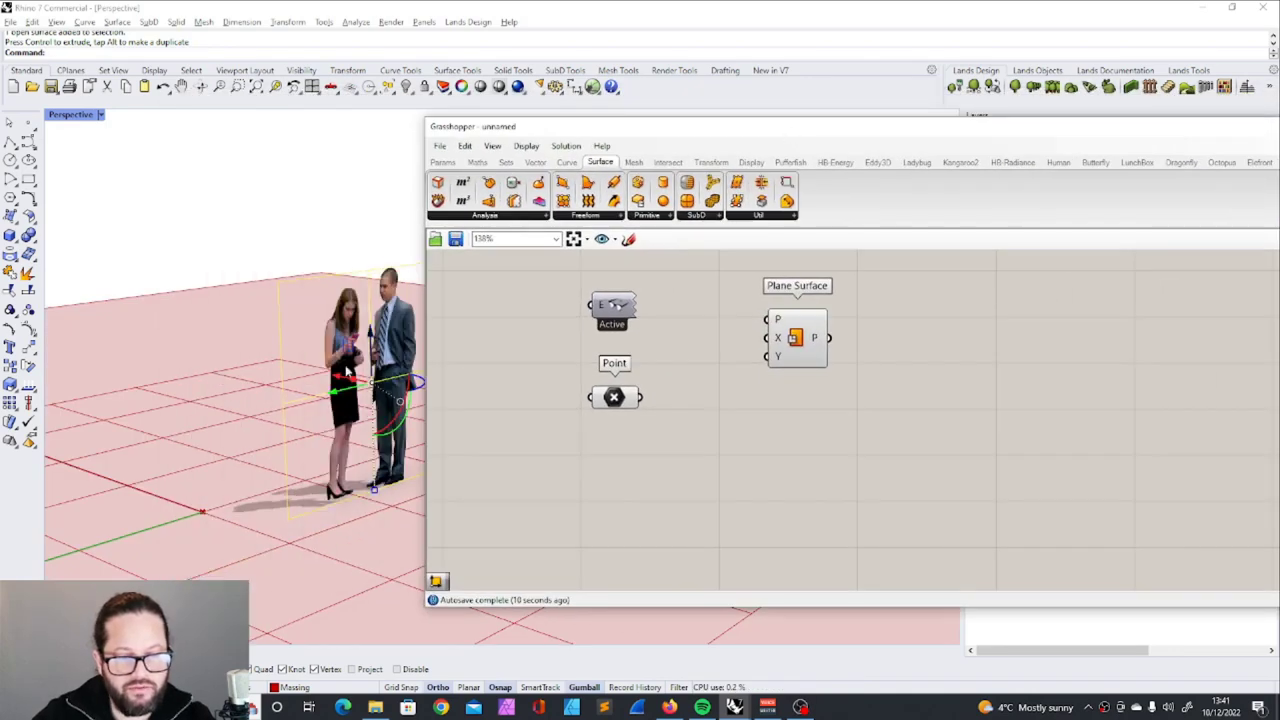
{"action": "scroll", "coordinate": [349, 373], "scroll_direction": "down", "scroll_amount": 12}
{"action": "scroll", "coordinate": [294, 382], "scroll_direction": "up", "scroll_amount": 4}
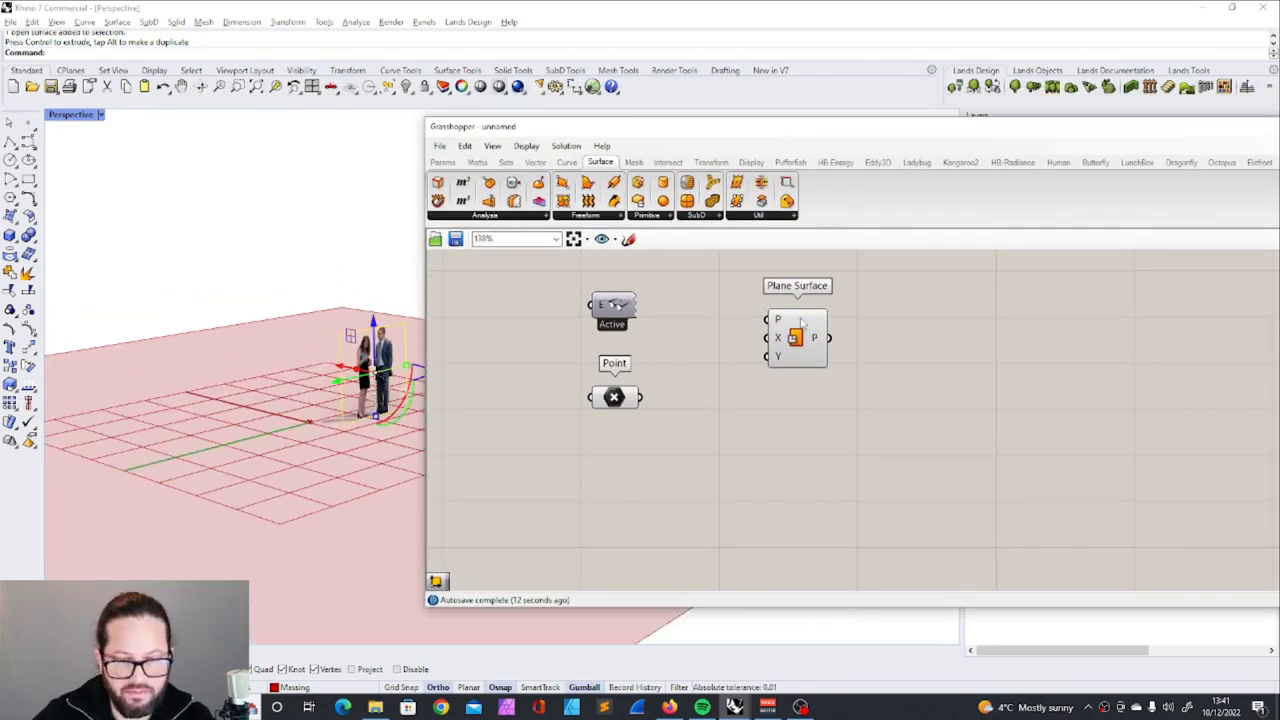
{"action": "scroll", "coordinate": [799, 317], "scroll_direction": "up", "scroll_amount": 3}
{"action": "left_click_drag", "start_coordinate": [800, 317], "coordinate": [871, 312]}
{"action": "scroll", "coordinate": [675, 321], "scroll_direction": "down", "scroll_amount": 3}
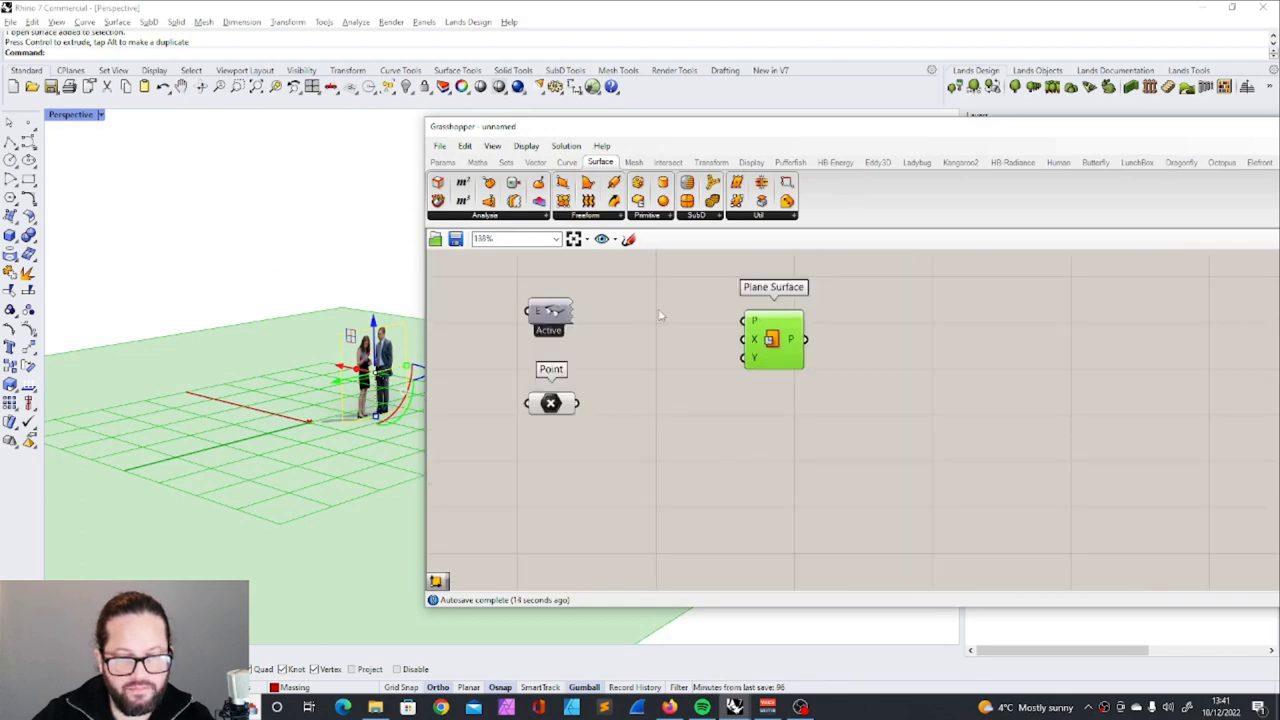
{"action": "left_click_drag", "start_coordinate": [788, 337], "coordinate": [790, 364]}
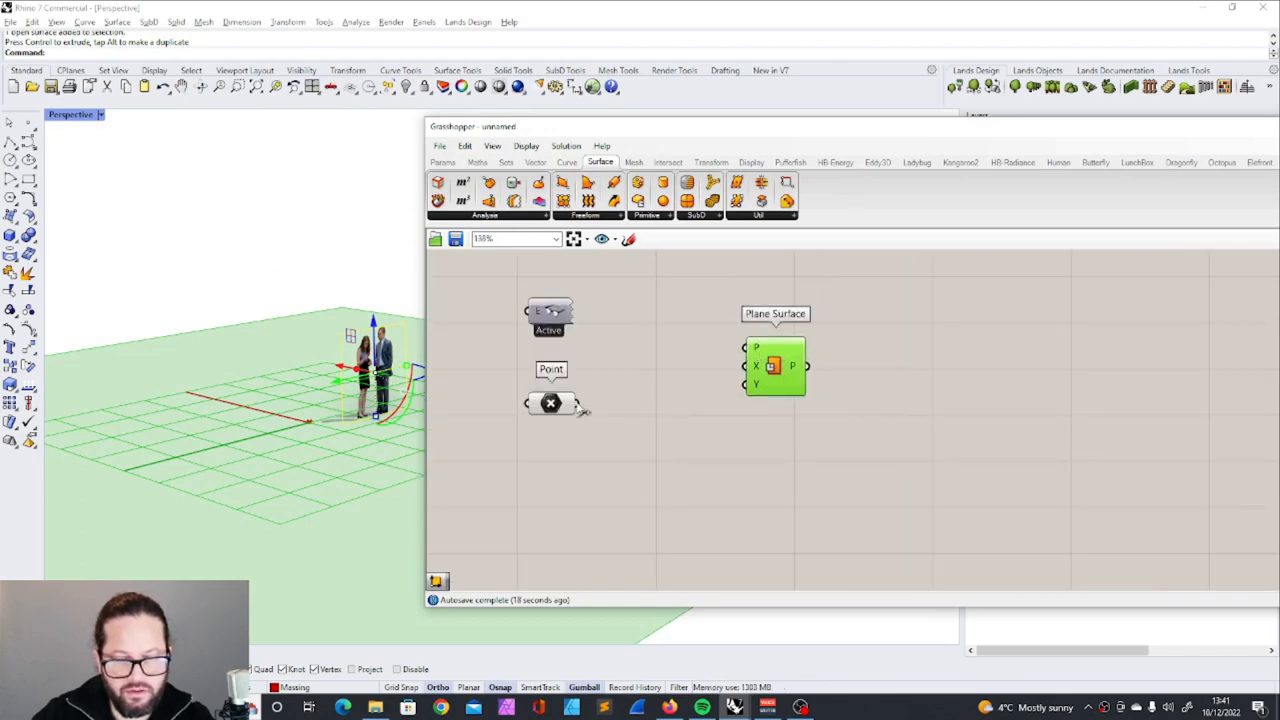
Connect the Point parameter to the Plane Surface's plane input and move the component further away from it
{"action": "left_click_drag", "start_coordinate": [577, 403], "coordinate": [748, 348]}
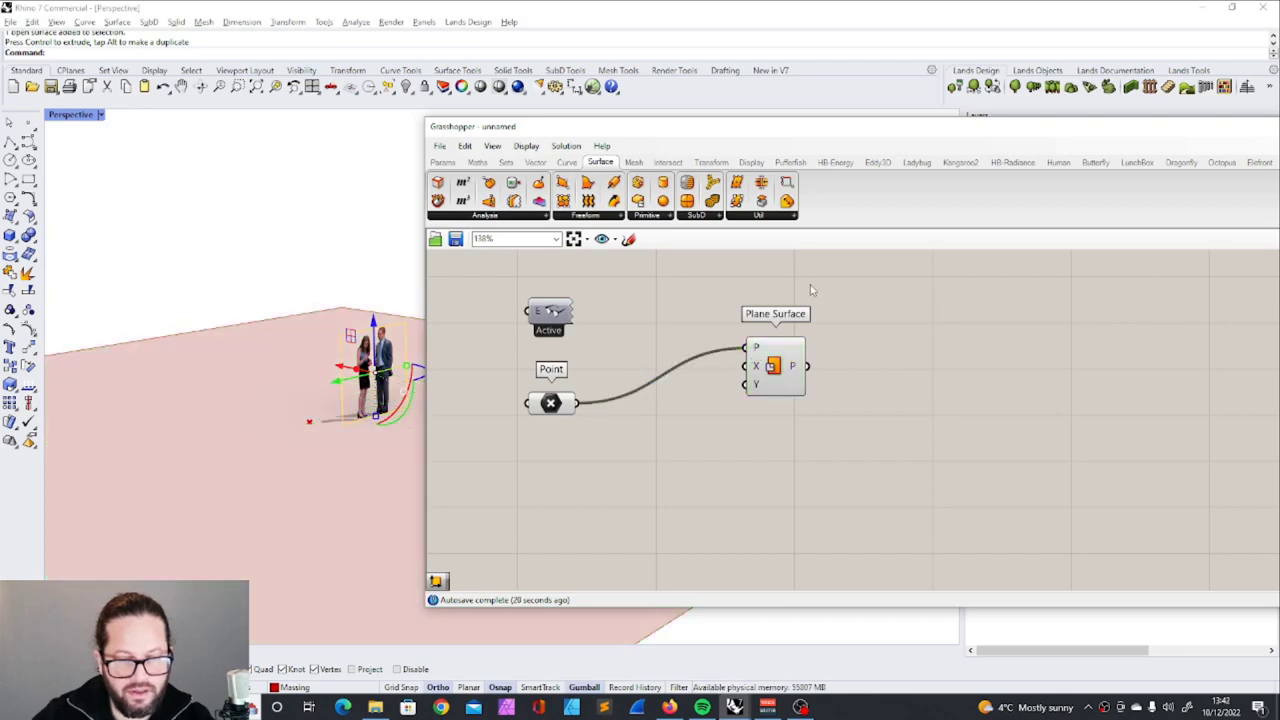
{"action": "left_click_drag", "start_coordinate": [620, 127], "coordinate": [817, 130]}
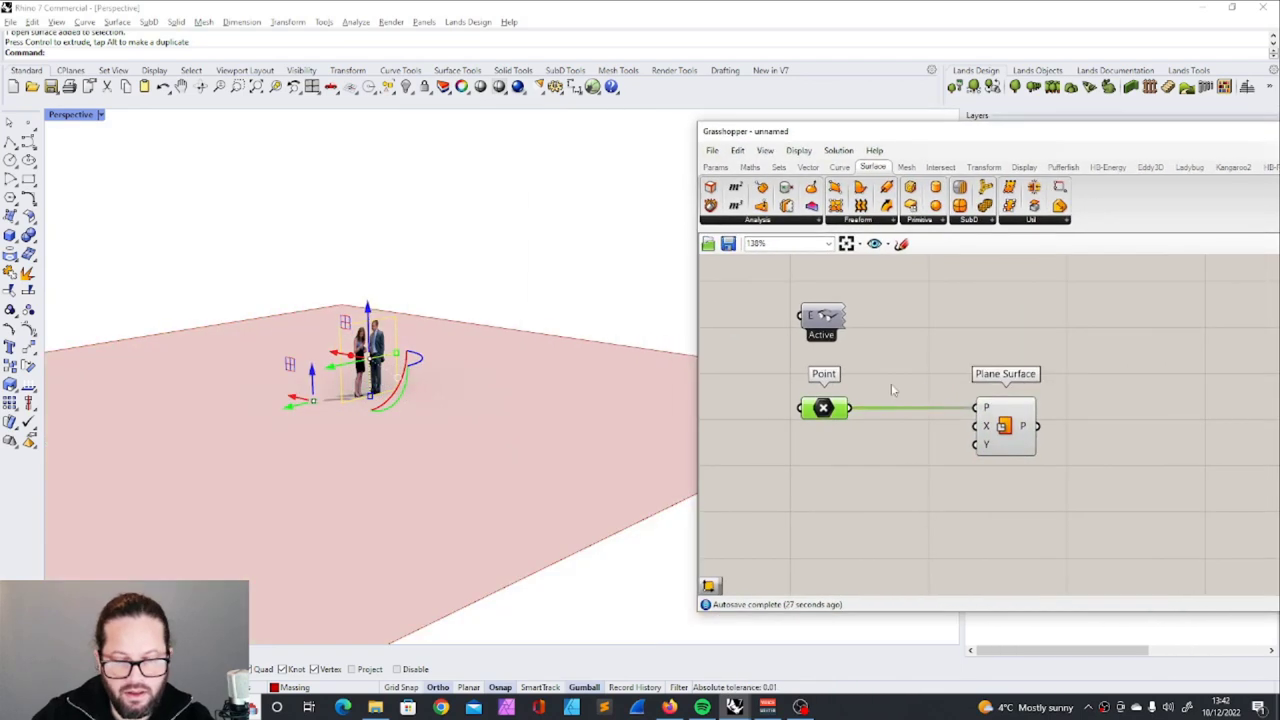
{"action": "left_click", "coordinate": [893, 385]}
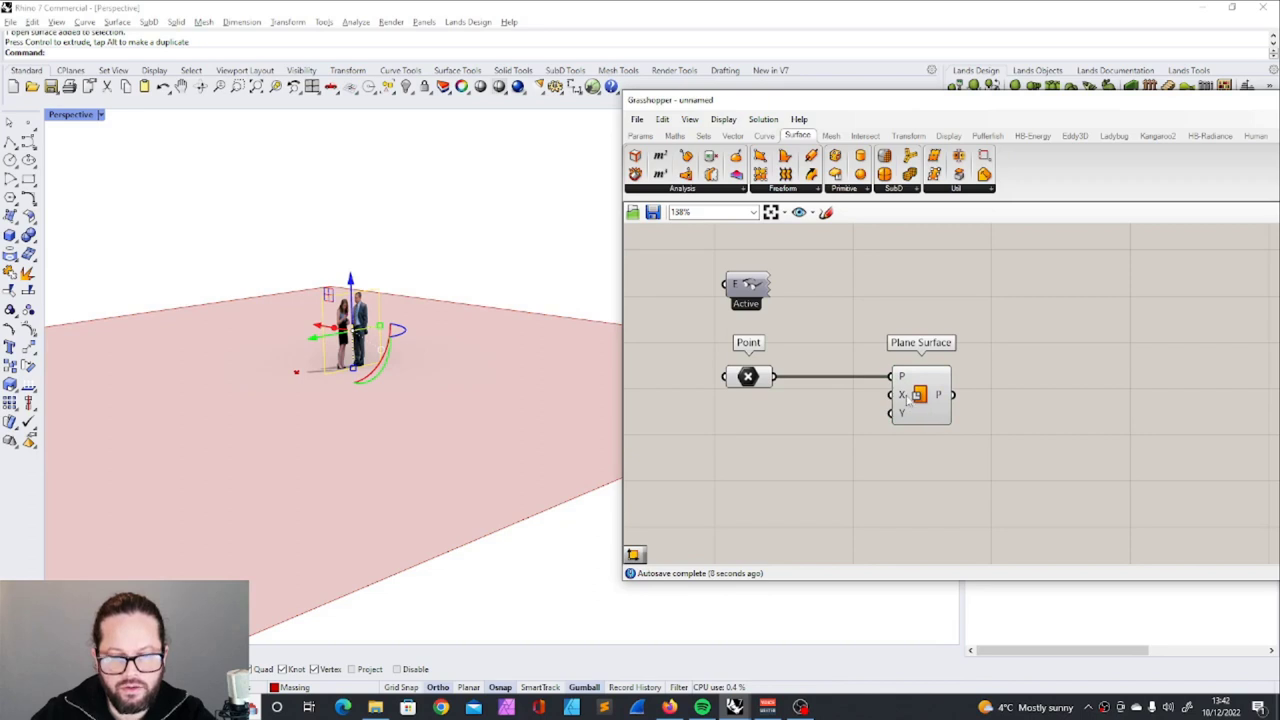
{"action": "left_click_drag", "start_coordinate": [919, 393], "coordinate": [987, 390]}
{"action": "left_click", "coordinate": [1029, 387]}
{"action": "scroll", "coordinate": [762, 378], "scroll_direction": "down", "scroll_amount": 2}
{"action": "double_click", "coordinate": [898, 456]}
{"action": "type", "text": "widt"}
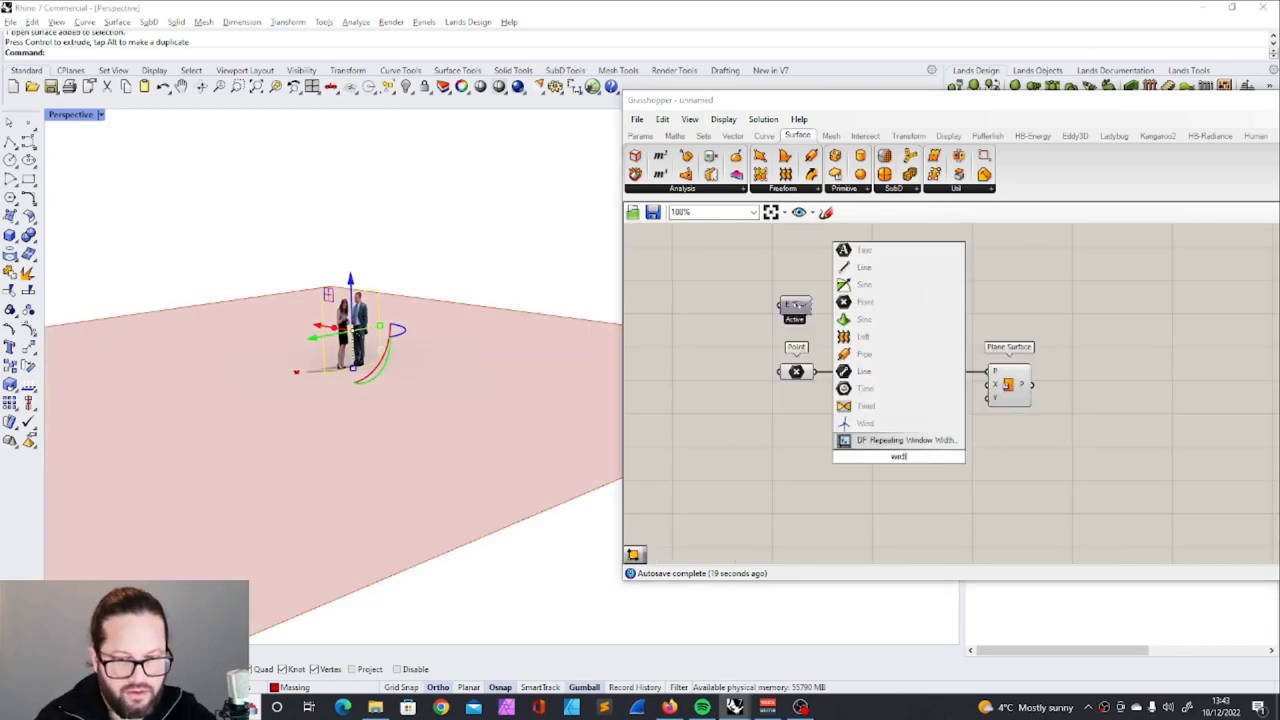
{"action": "key", "text": "BackSpace"}
{"action": "key", "text": "BackSpace"}
{"action": "key", "text": "BackSpace"}
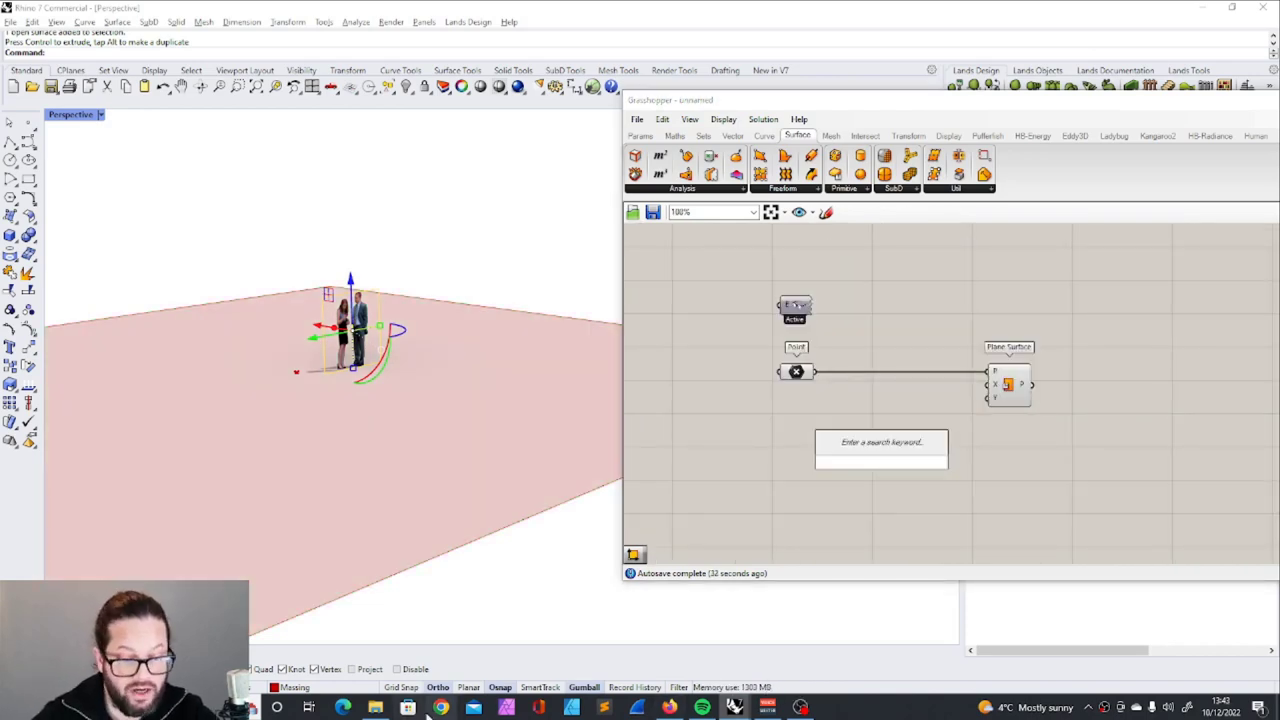
Switch to the browser and check the trailer width in the Design Brief and its 8 feet to meters conversion
{"action": "left_click", "coordinate": [669, 707]}
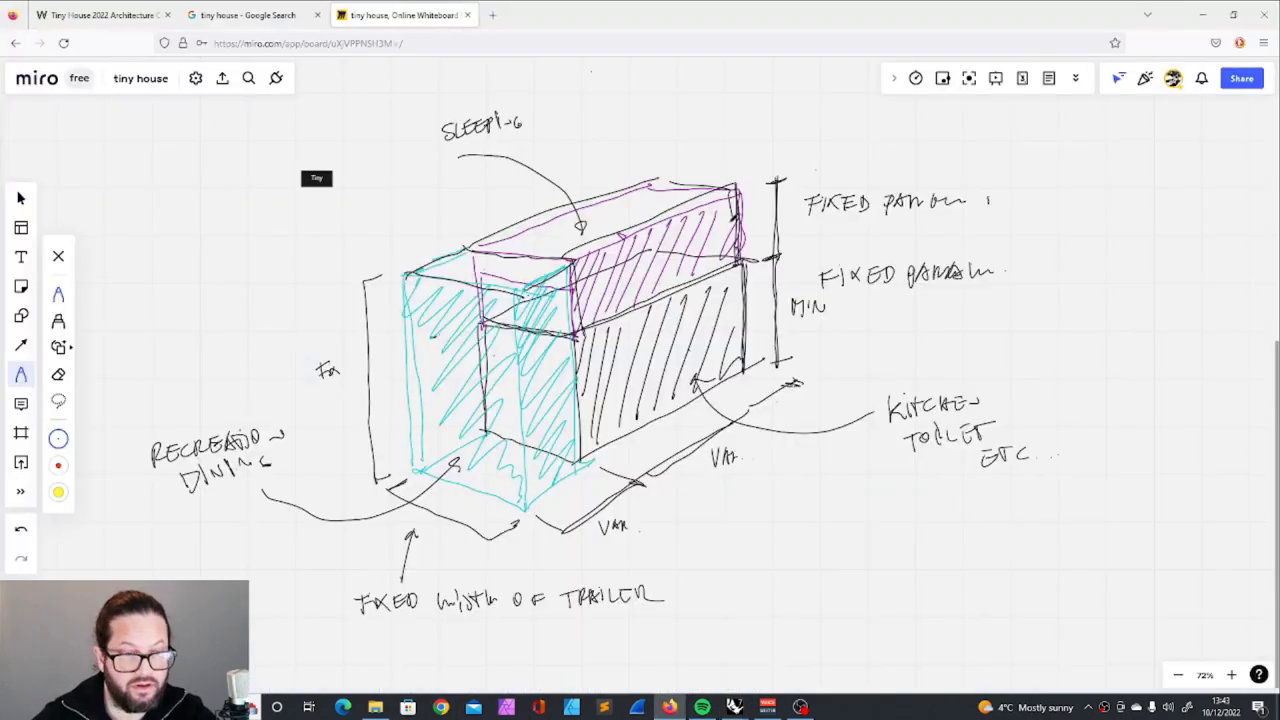
{"action": "scroll", "coordinate": [742, 435], "scroll_direction": "down", "scroll_amount": 3}
{"action": "scroll", "coordinate": [698, 479], "scroll_direction": "down", "scroll_amount": 2}
{"action": "scroll", "coordinate": [590, 275], "scroll_direction": "up", "scroll_amount": 5}
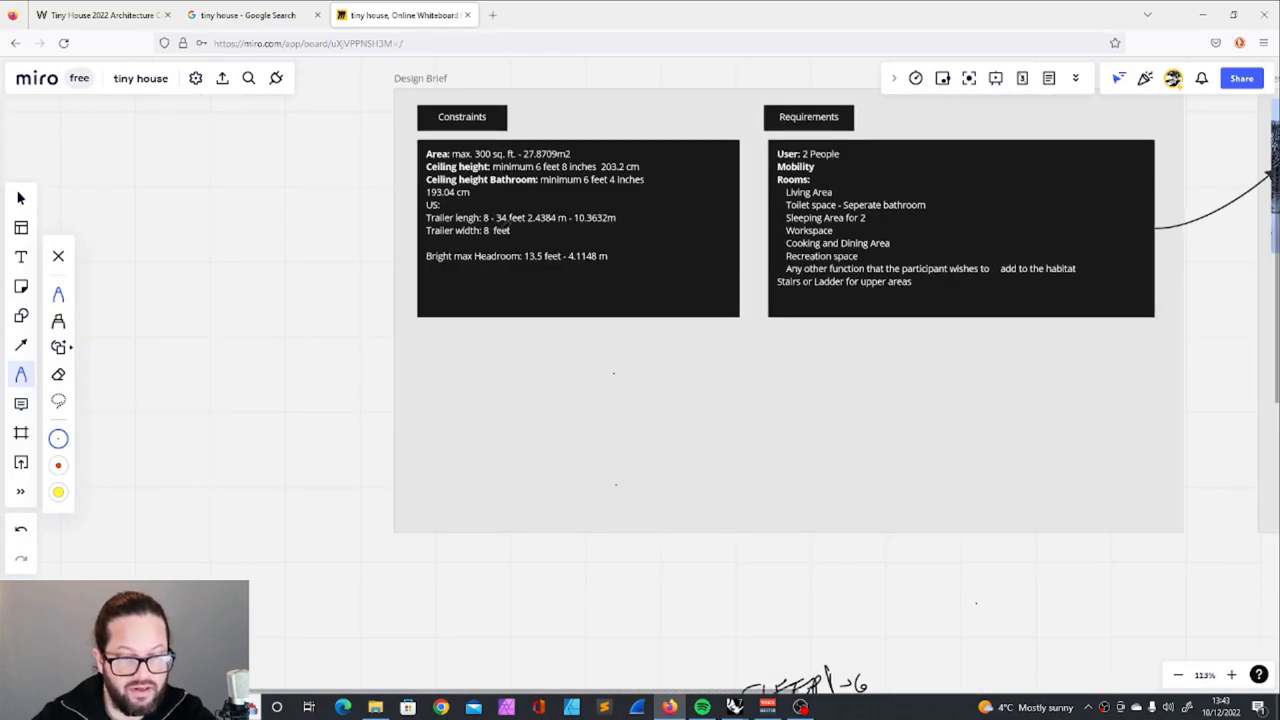
{"action": "key", "text": "ctrl+shift+Tab"}
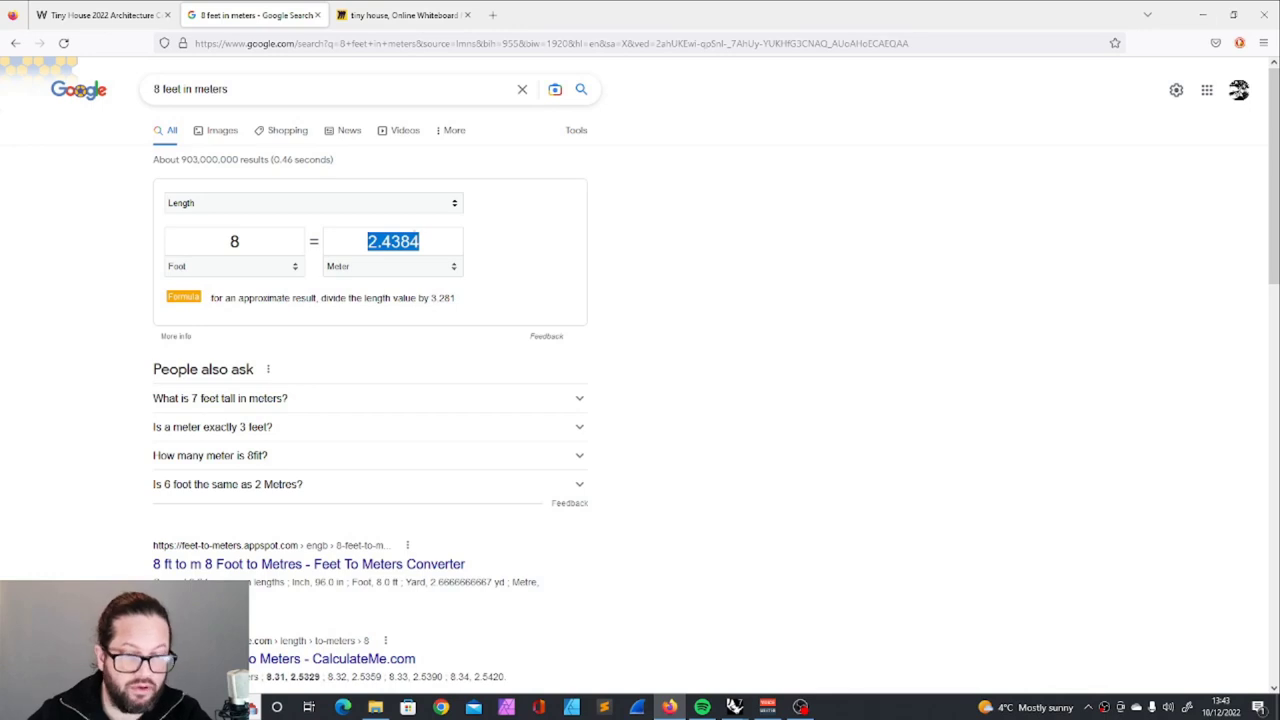
Return to Grasshopper, add a 2.4 number slider named Width and connect it to the Plane Surface's X size
{"action": "key", "text": "alt+Tab"}
{"action": "type", "text": "2"}
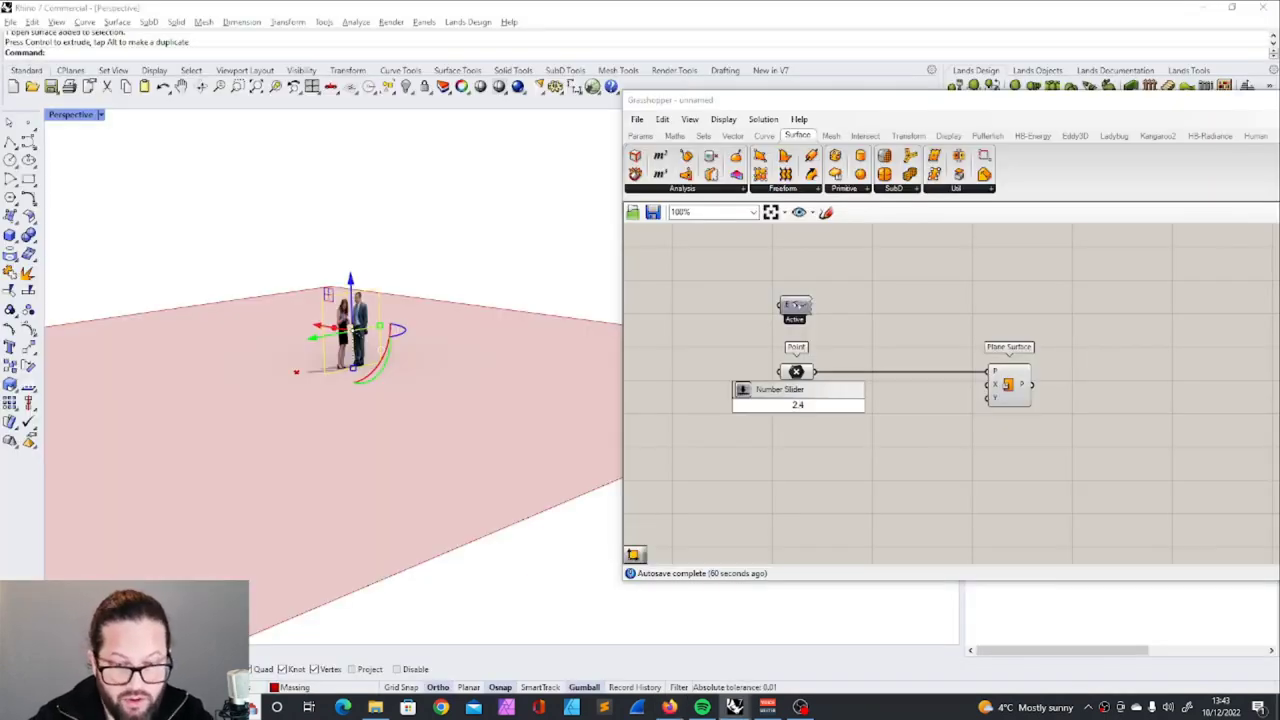
{"action": "type", "text": ".4"}
{"action": "key", "text": "Return"}
{"action": "scroll", "coordinate": [755, 420], "scroll_direction": "up", "scroll_amount": 3}
{"action": "right_click", "coordinate": [755, 405]}
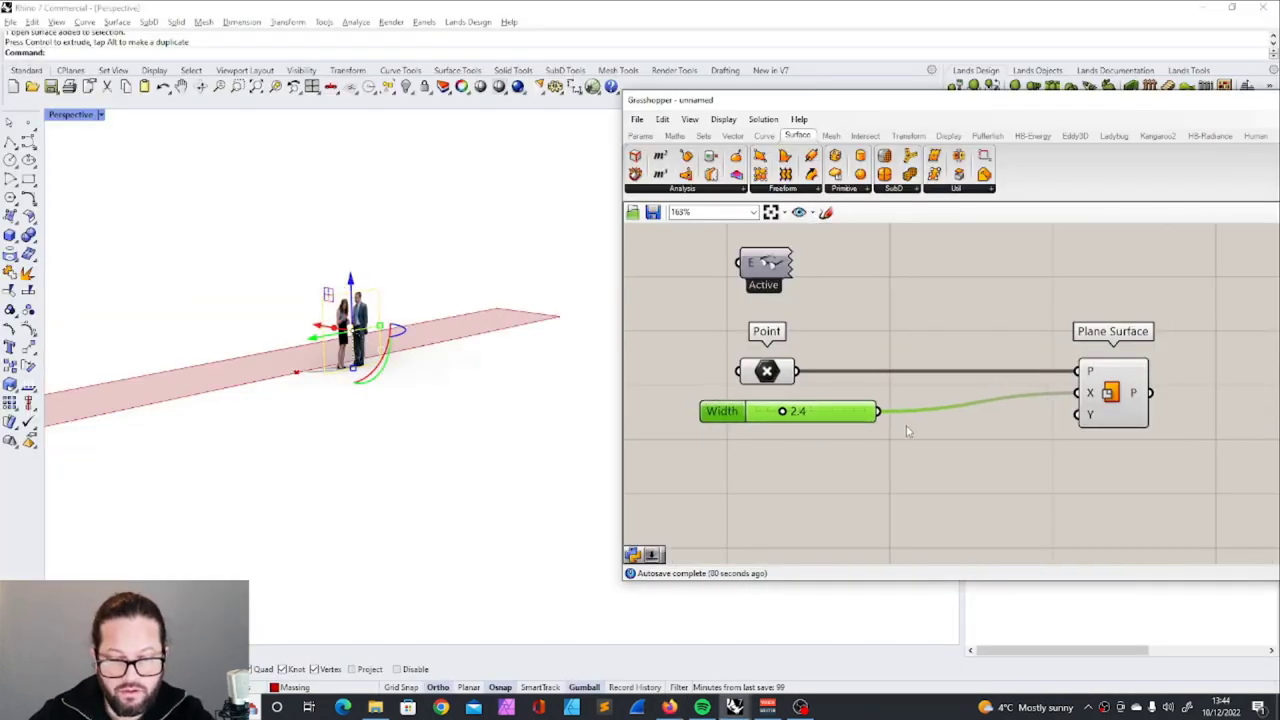
{"action": "mouse_move", "coordinate": [1089, 399]}
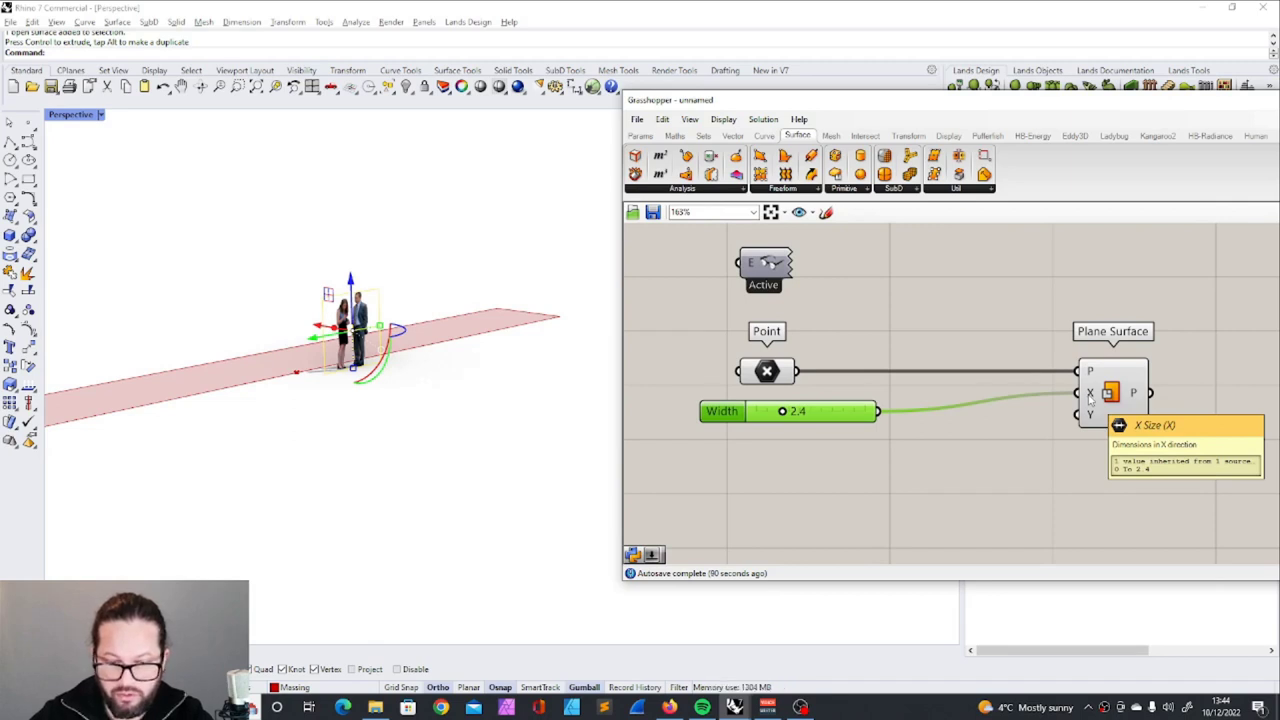
{"action": "right_click", "coordinate": [732, 408]}
{"action": "right_click", "coordinate": [822, 419]}
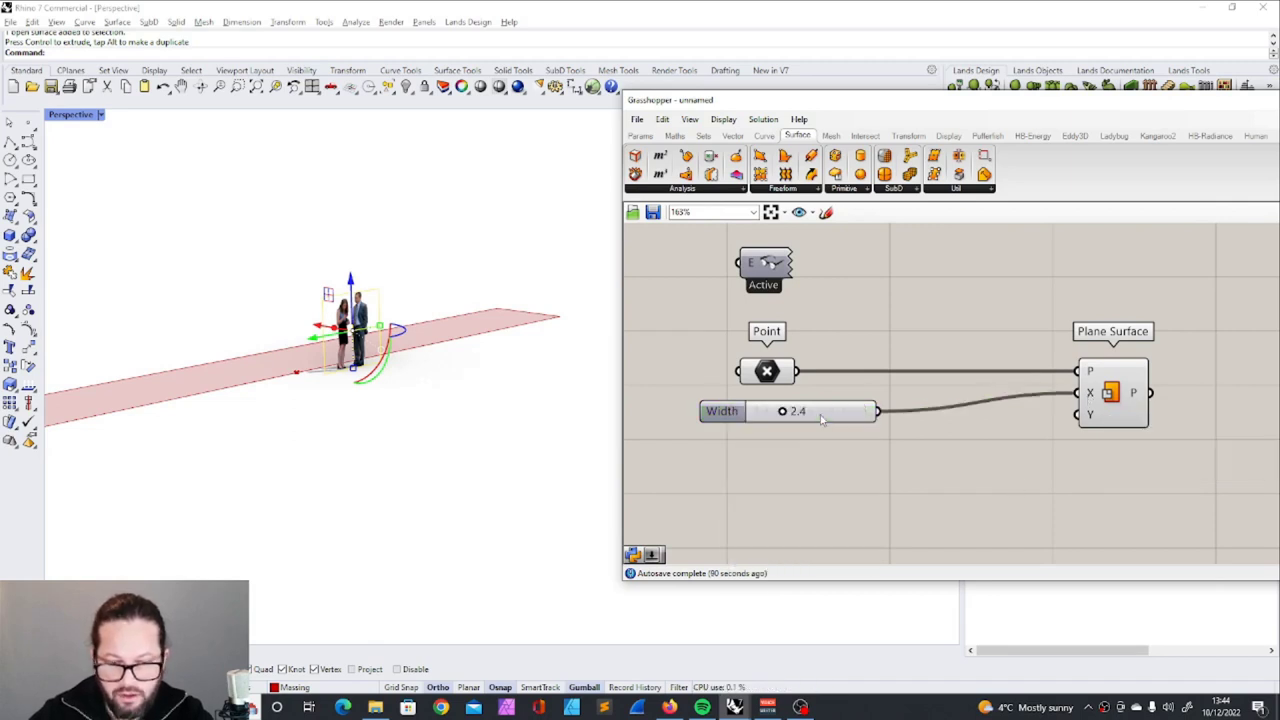
{"action": "right_click", "coordinate": [822, 419]}
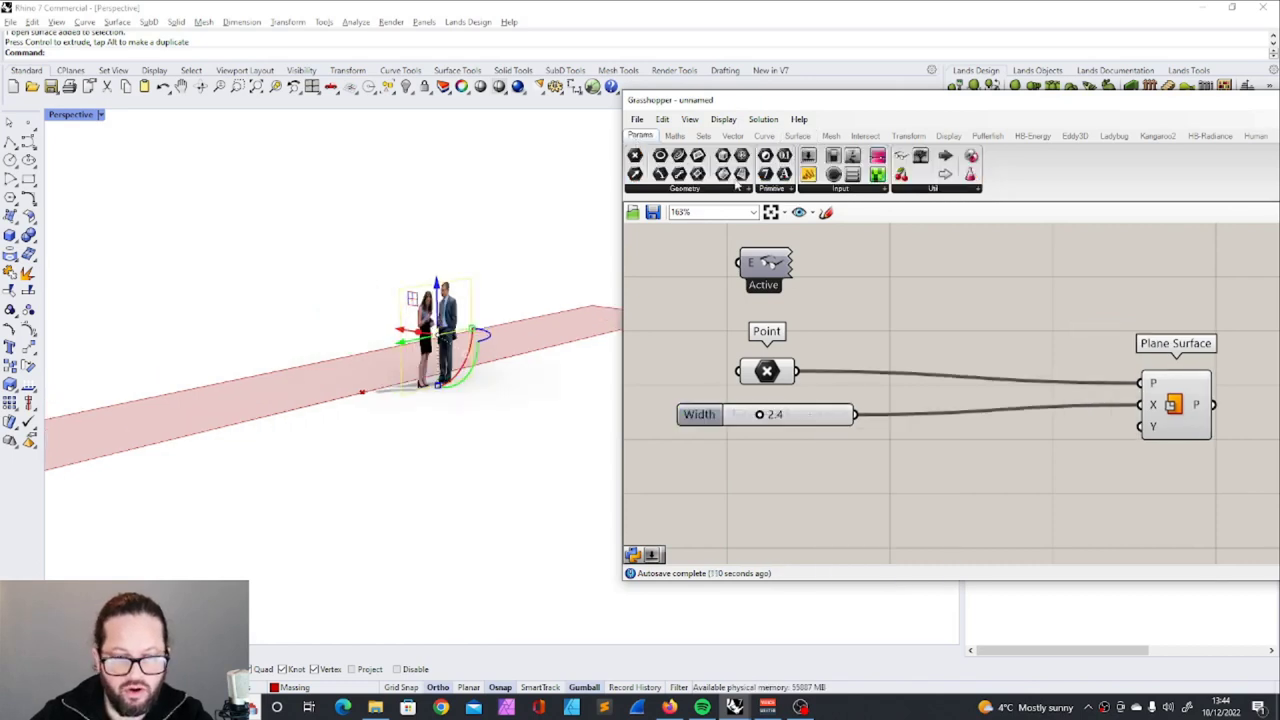
Add a compact panel containing 2.4 and use it instead of the Width slider as the Plane Surface's X size
{"action": "left_click_drag", "start_coordinate": [817, 492], "coordinate": [817, 492]}
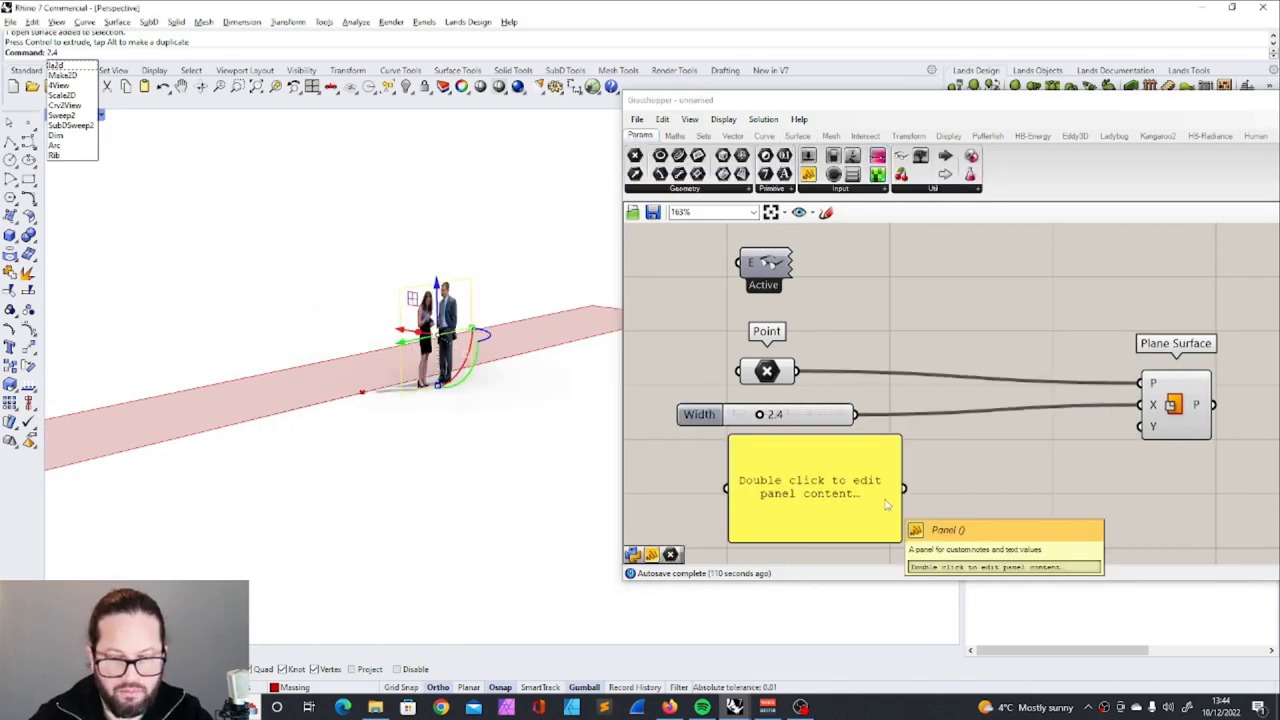
{"action": "left_click", "coordinate": [855, 505]}
{"action": "double_click", "coordinate": [855, 505]}
{"action": "key", "text": "BackSpace"}
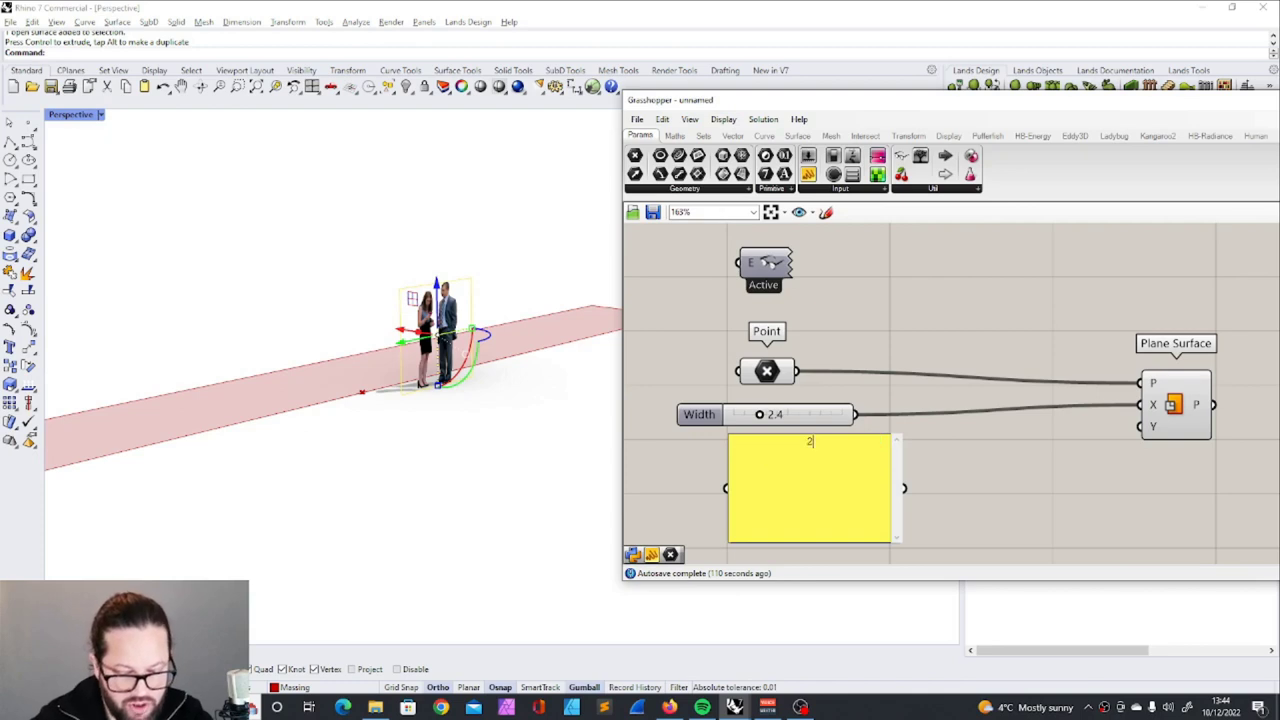
{"action": "type", "text": "2.4"}
{"action": "key", "text": "Return"}
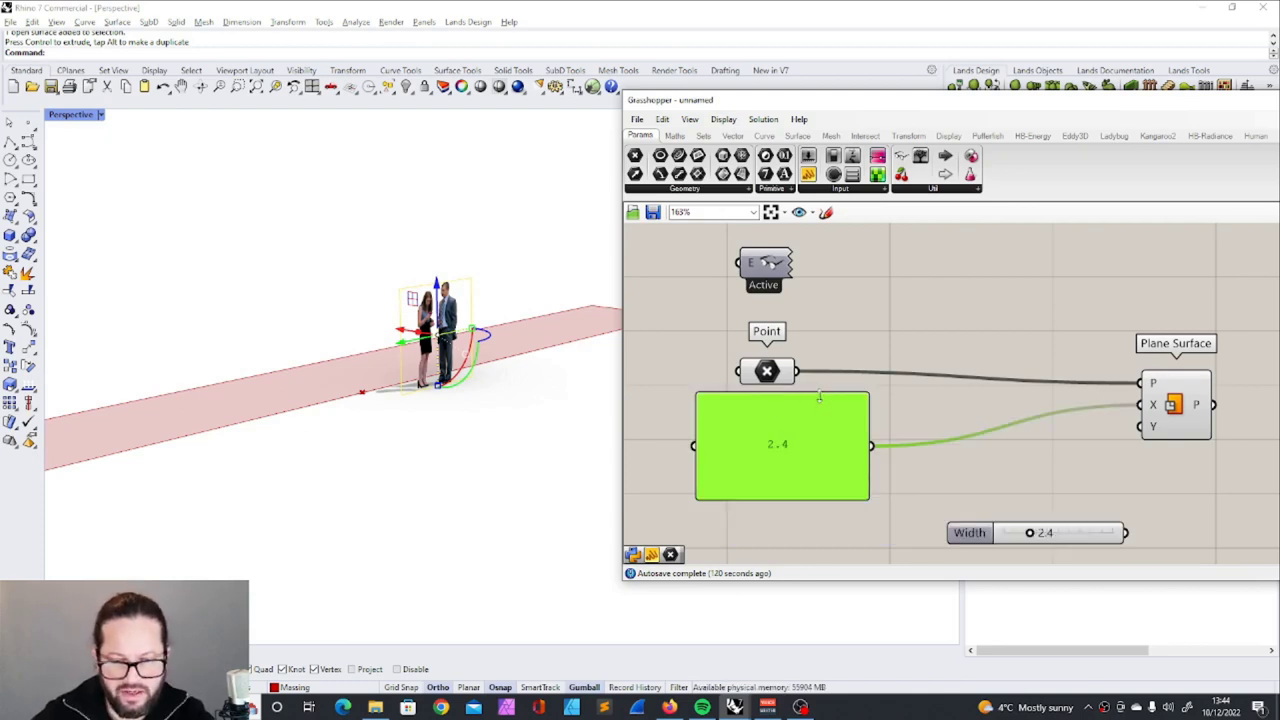
{"action": "left_click_drag", "start_coordinate": [820, 393], "coordinate": [818, 457]}
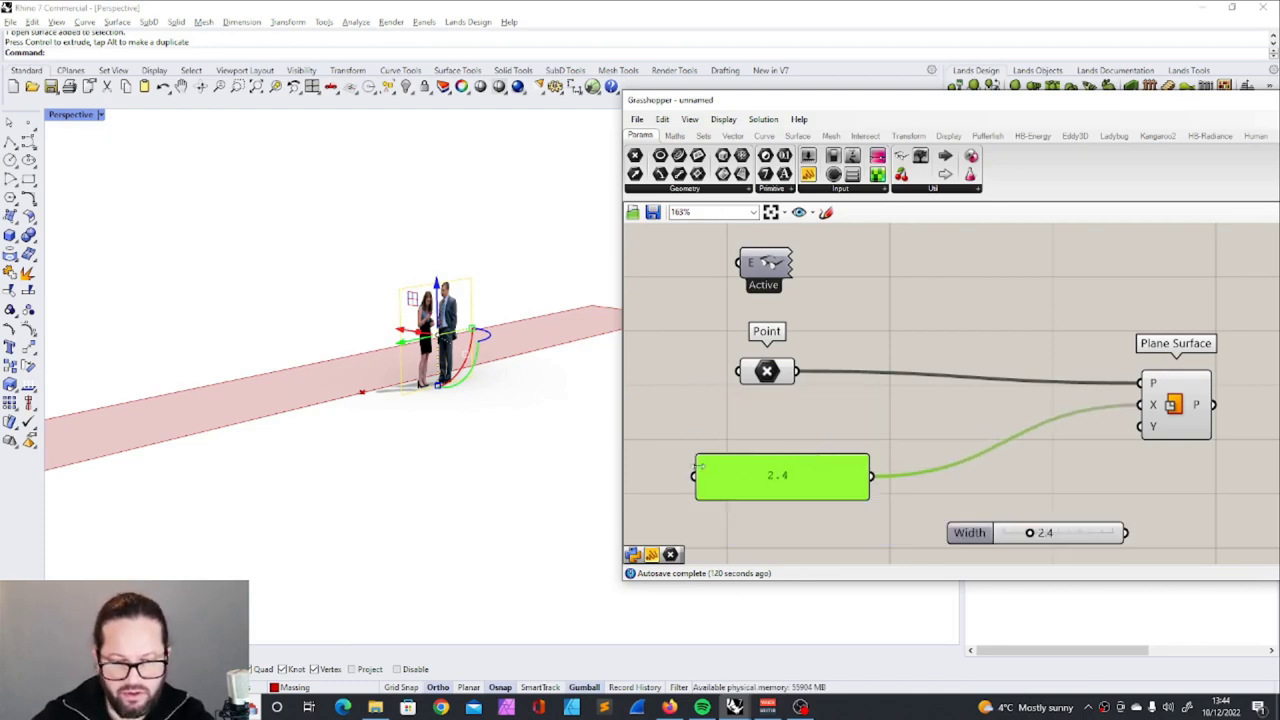
{"action": "left_click_drag", "start_coordinate": [701, 466], "coordinate": [830, 470]}
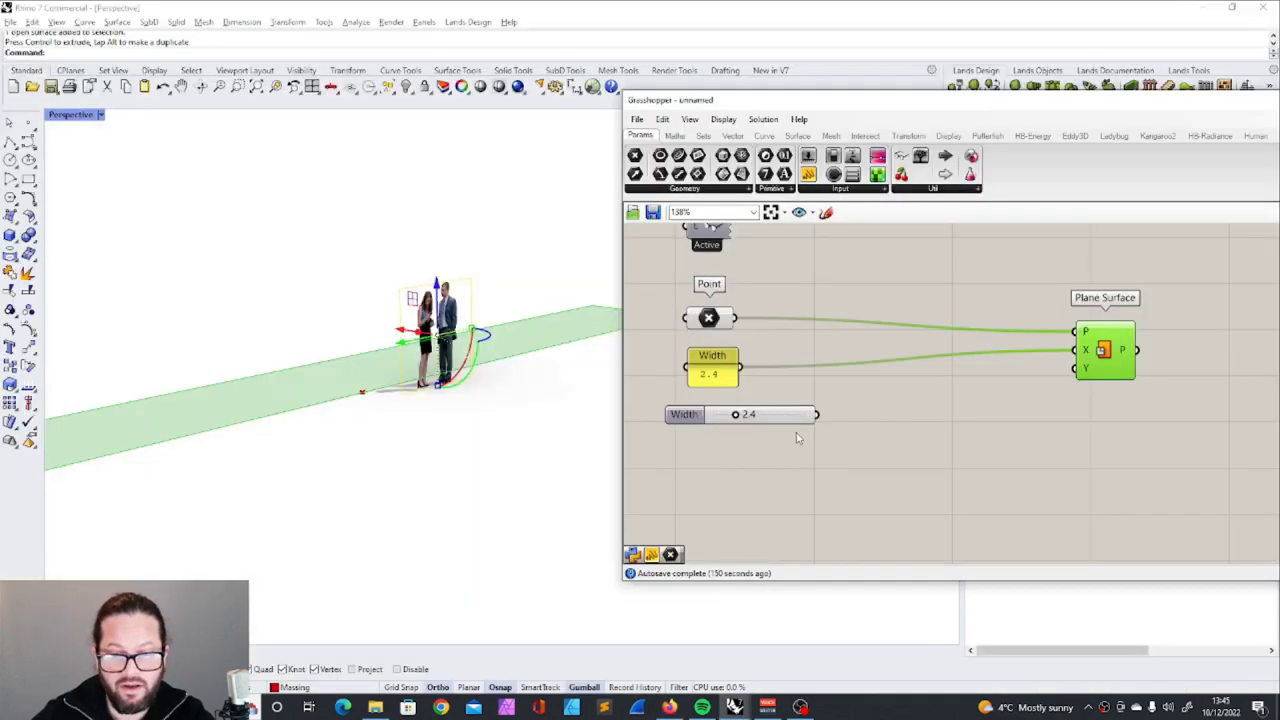
Open the disconnected Width slider's settings, review its accuracy and numeric domain, and accept them
{"action": "left_click", "coordinate": [872, 485]}
{"action": "double_click", "coordinate": [703, 420]}
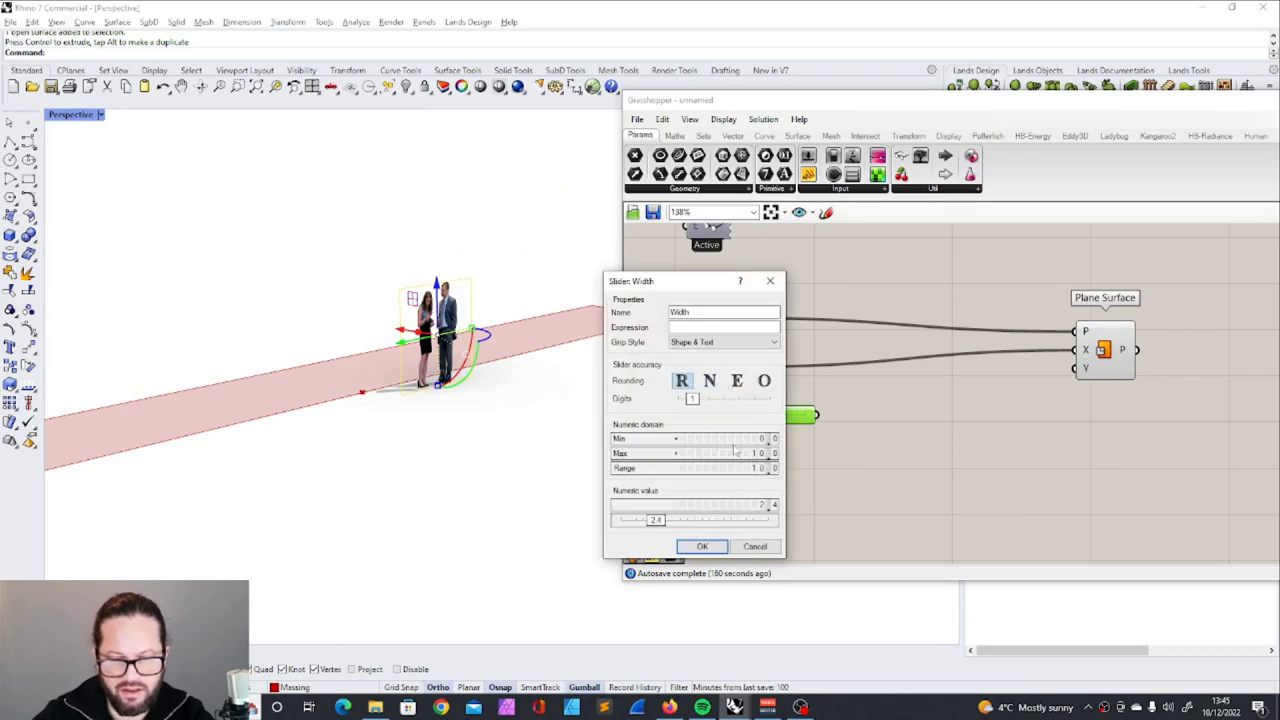
{"action": "left_click", "coordinate": [702, 546]}
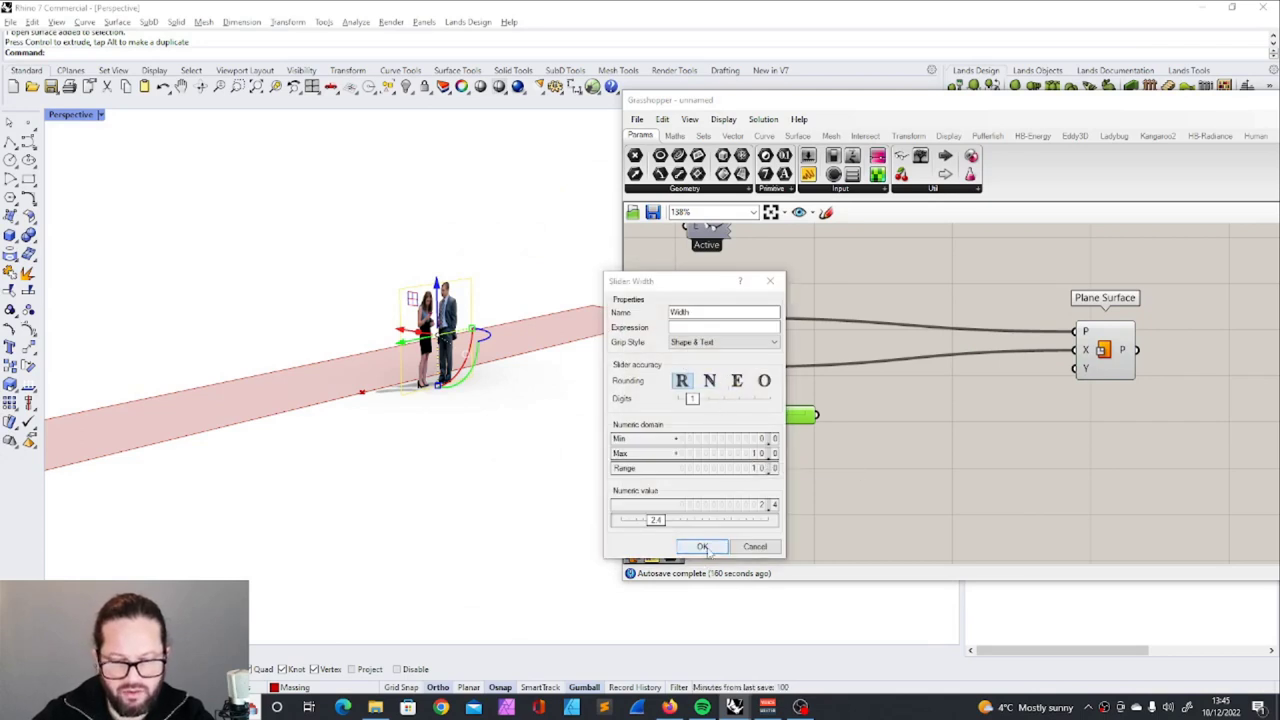
Set the disconnected Width slider's minimum to 2 and use the slider as the Plane Surface's Y size
{"action": "double_click", "coordinate": [765, 414]}
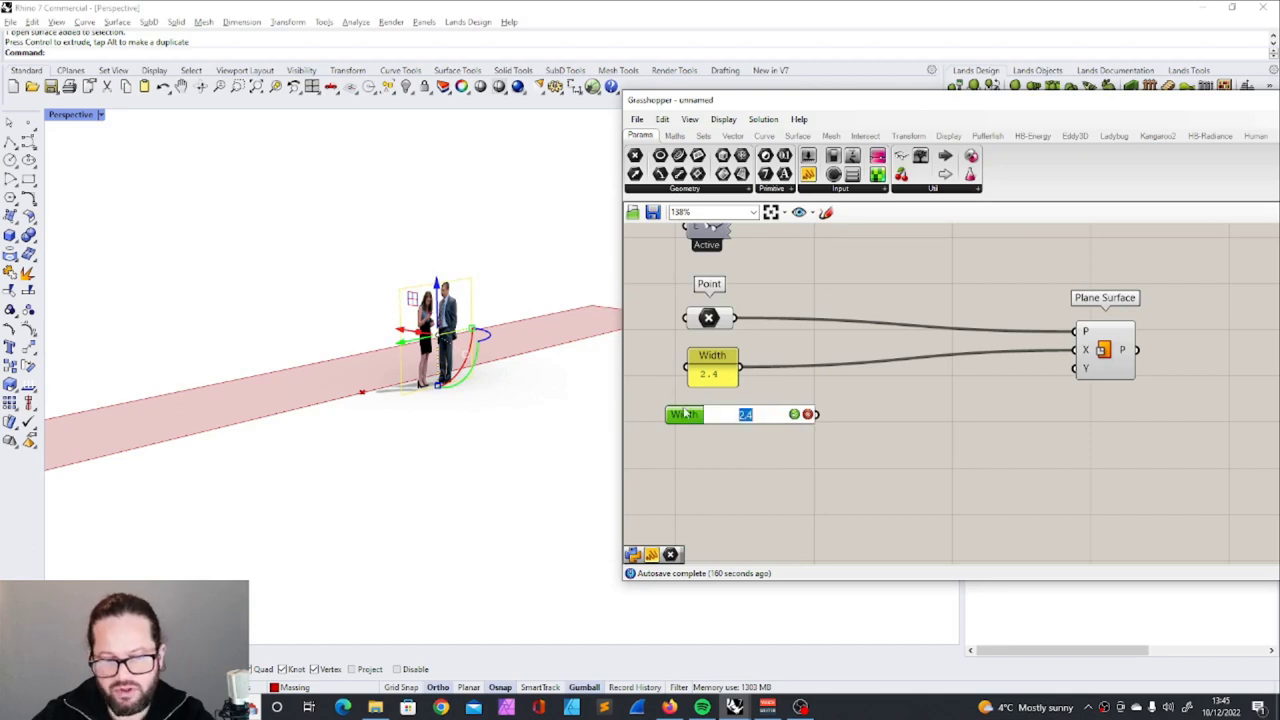
{"action": "left_click", "coordinate": [679, 417]}
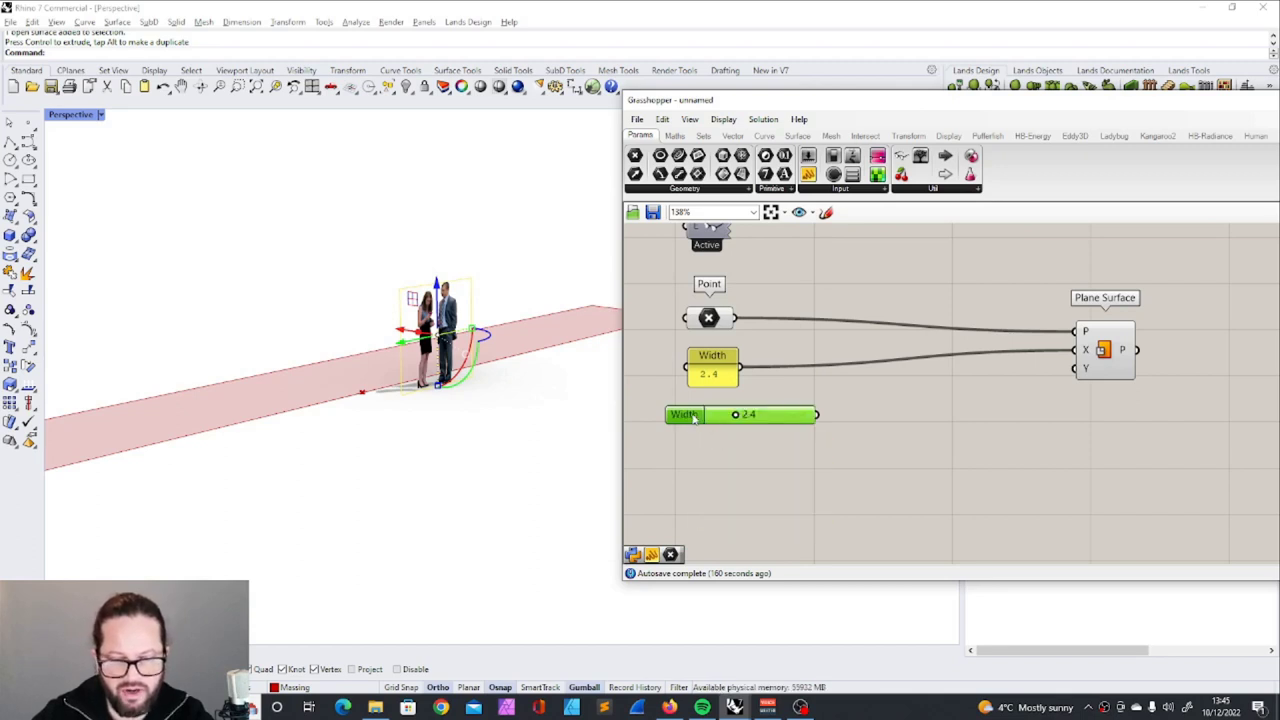
{"action": "double_click", "coordinate": [693, 418]}
{"action": "double_click", "coordinate": [723, 434]}
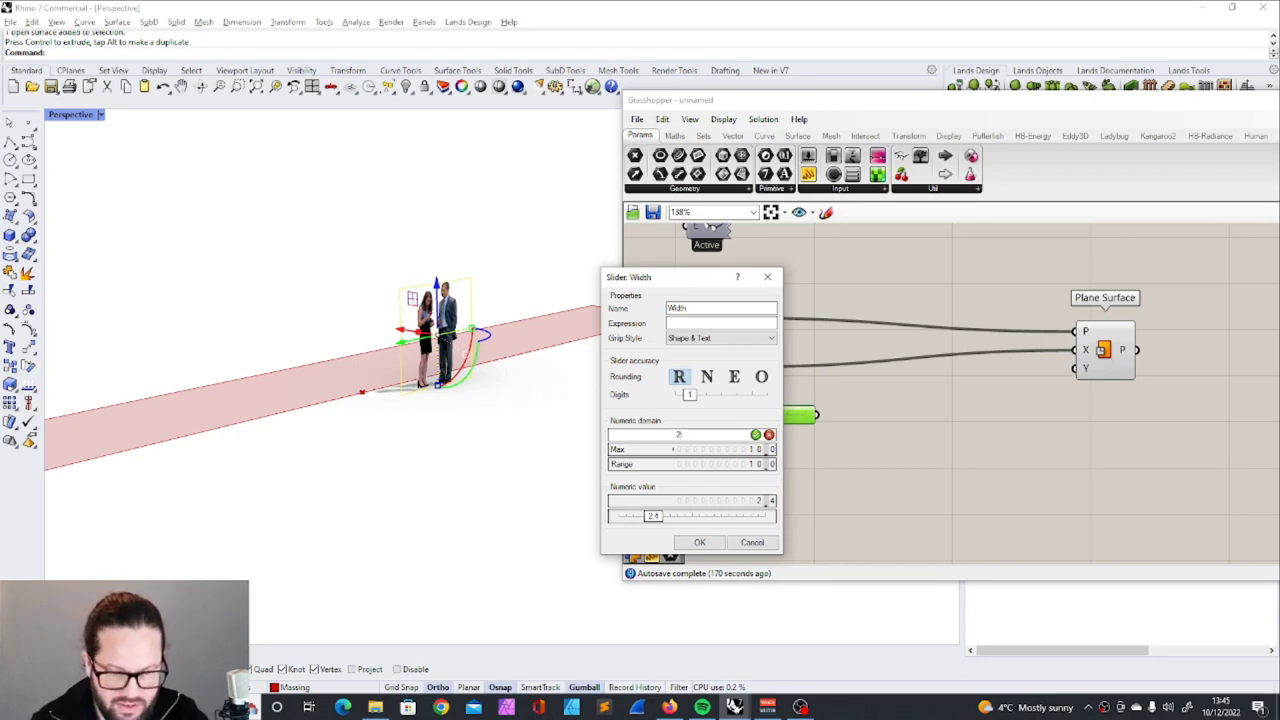
{"action": "left_click", "coordinate": [700, 542]}
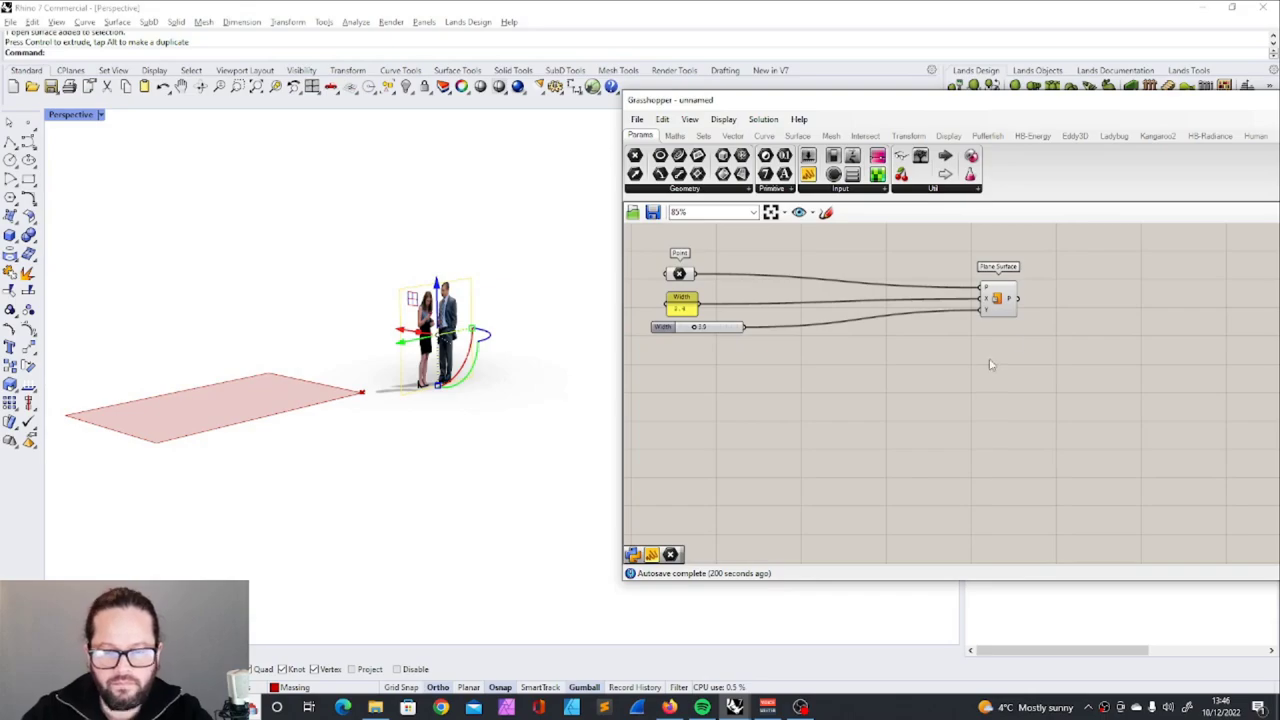
Add an Extrude component and connect the Plane Surface output to its base input
{"action": "double_click", "coordinate": [991, 365]}
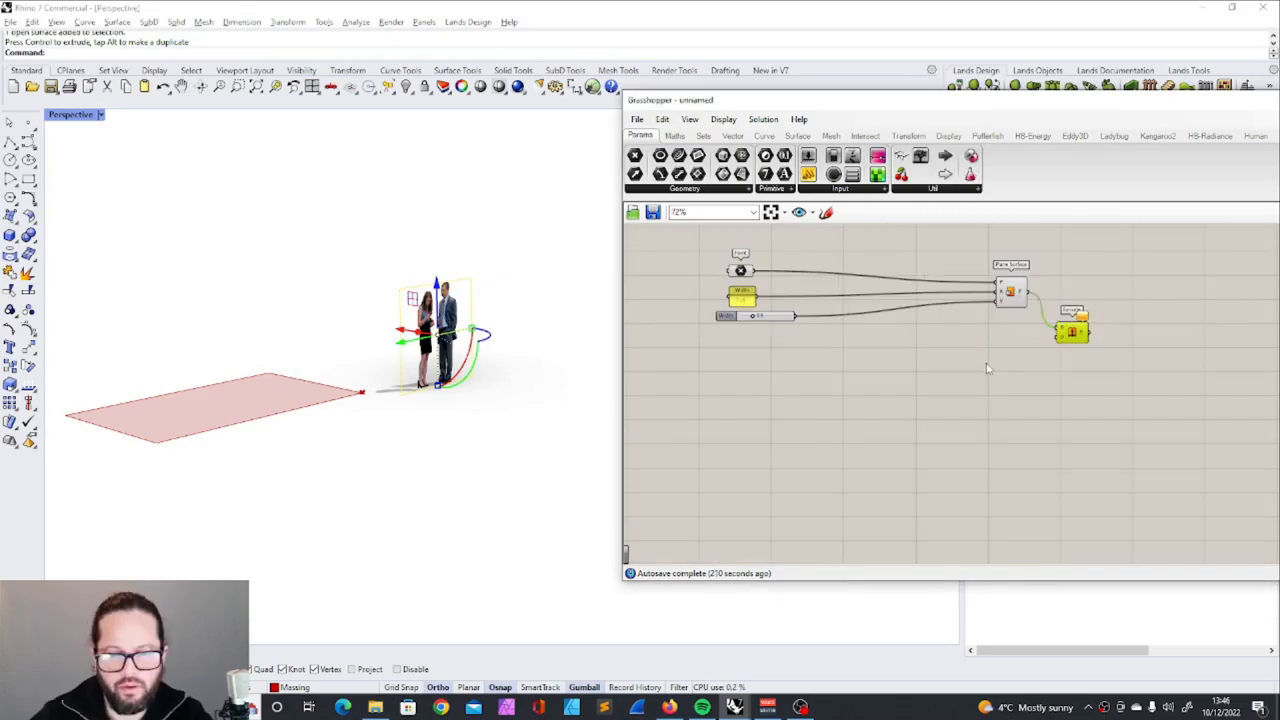
{"action": "scroll", "coordinate": [1023, 295], "scroll_direction": "up", "scroll_amount": 4}
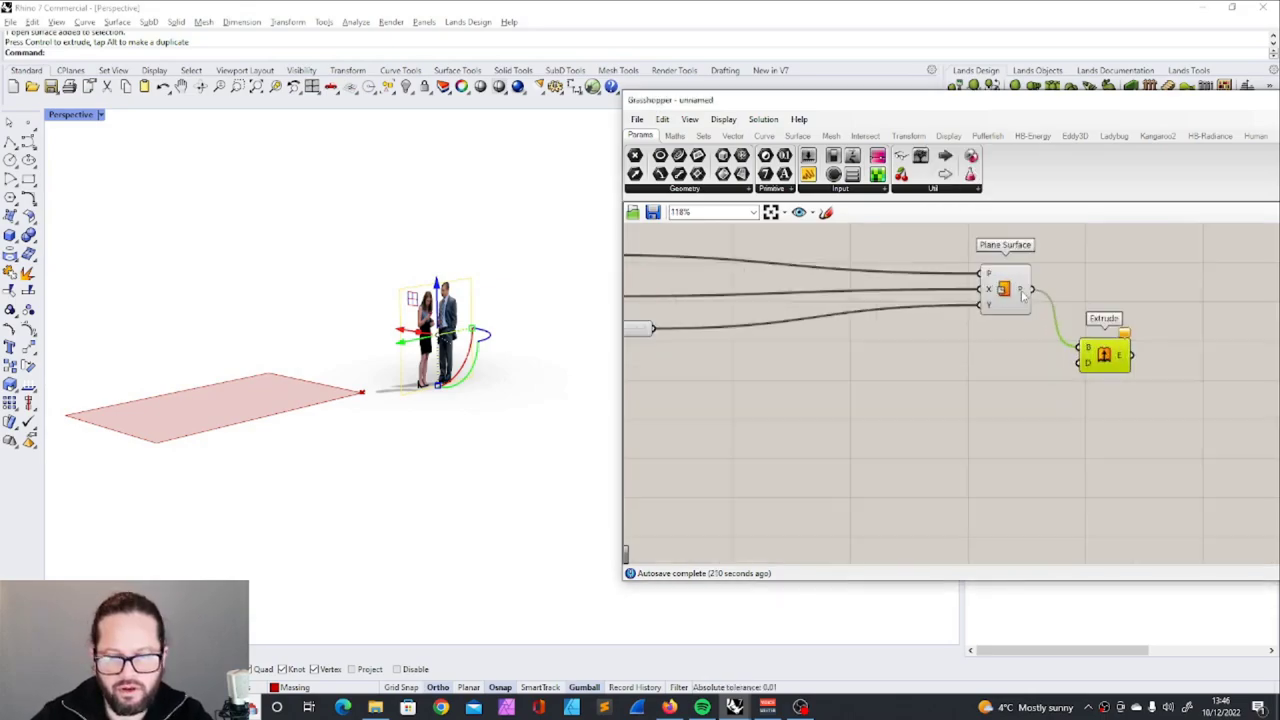
{"action": "scroll", "coordinate": [1055, 313], "scroll_direction": "down", "scroll_amount": 4}
Add a Unit Z vector component and place it beside the Extrude component's direction input
{"action": "double_click", "coordinate": [997, 351]}
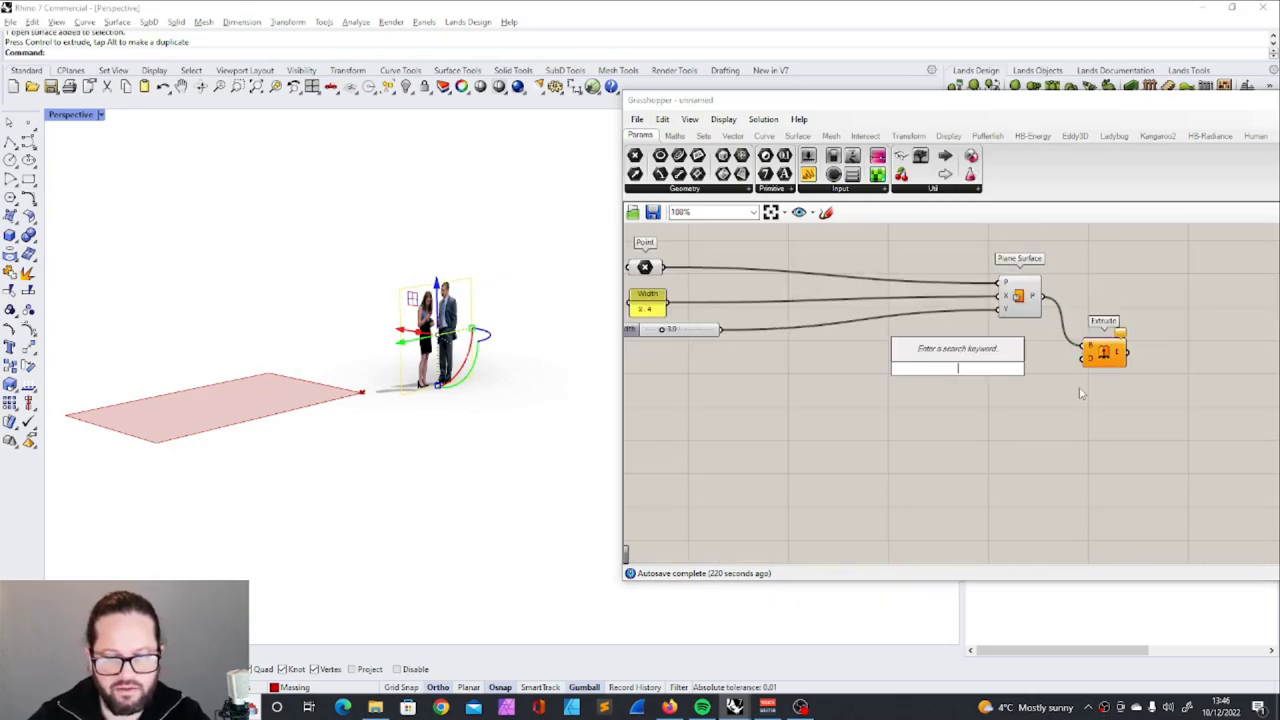
{"action": "type", "text": "z"}
{"action": "left_click", "coordinate": [957, 353]}
{"action": "left_click_drag", "start_coordinate": [951, 366], "coordinate": [983, 368]}
{"action": "scroll", "coordinate": [752, 312], "scroll_direction": "up", "scroll_amount": 2}
Duplicate the Width slider just below the original and set the copy's value to 2.4
{"action": "left_click", "coordinate": [752, 310]}
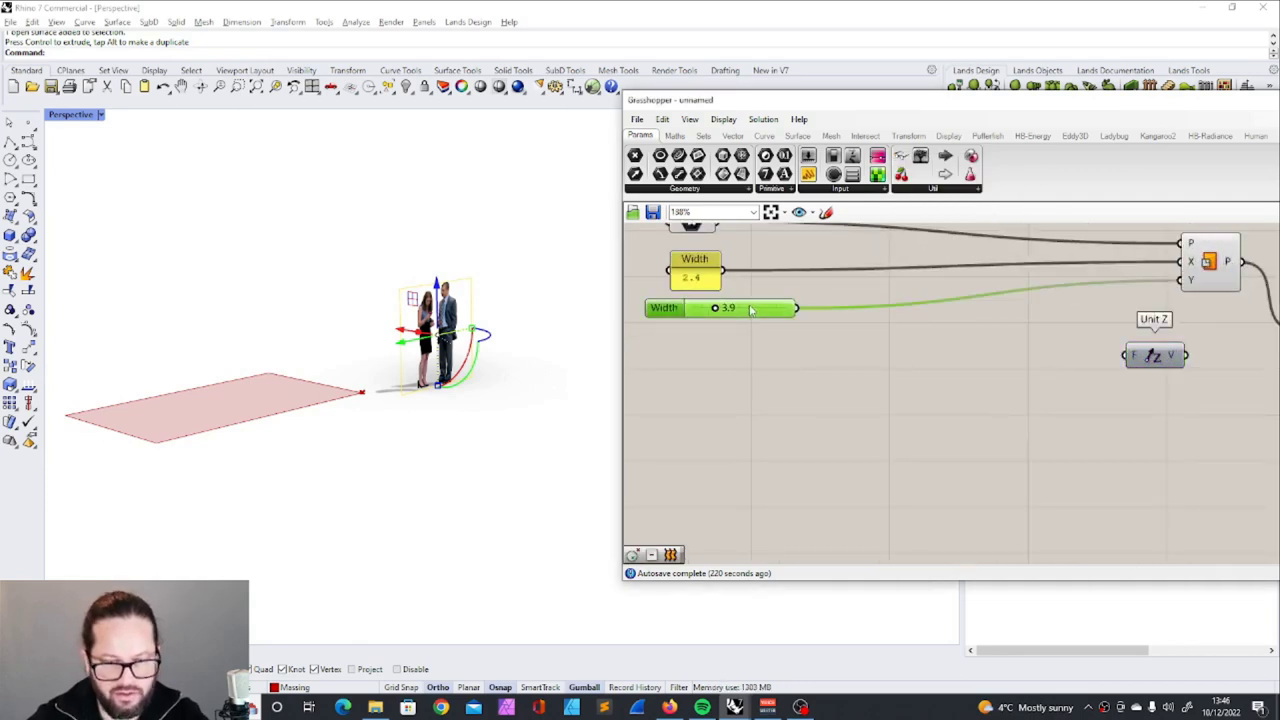
{"action": "left_click_drag", "start_coordinate": [751, 310], "coordinate": [760, 361], "text": "alt"}
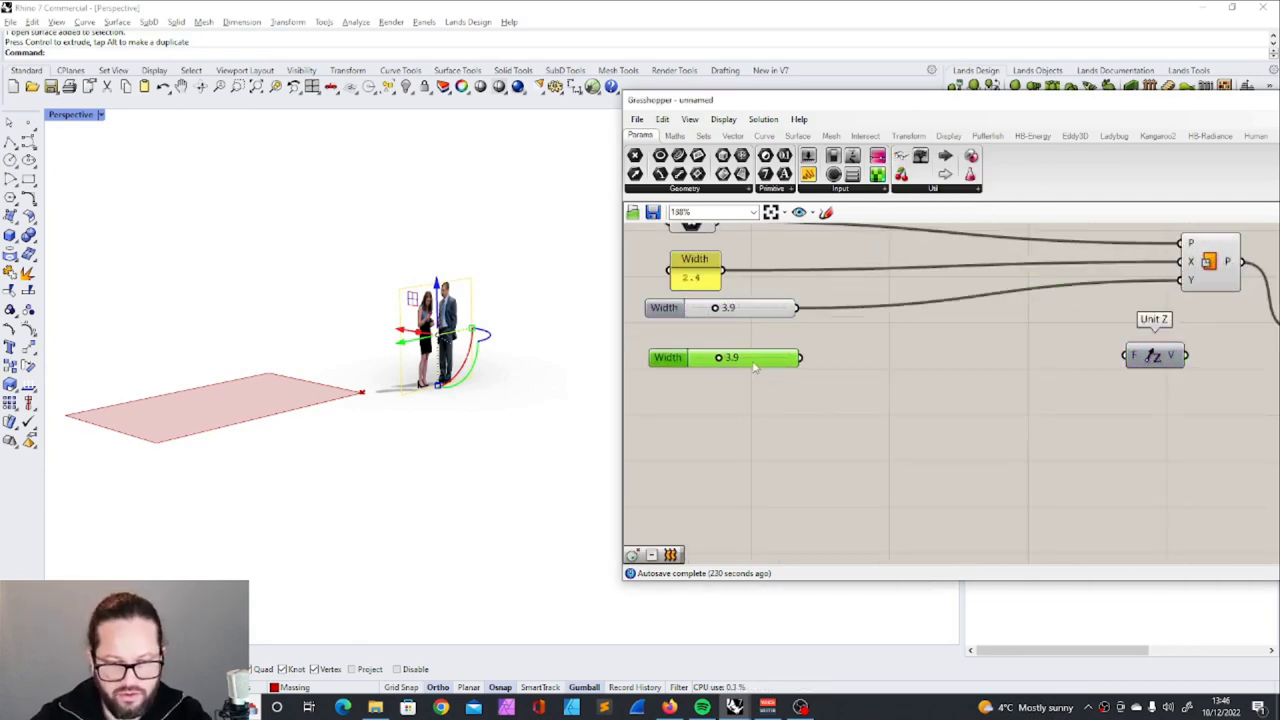
{"action": "double_click", "coordinate": [753, 360]}
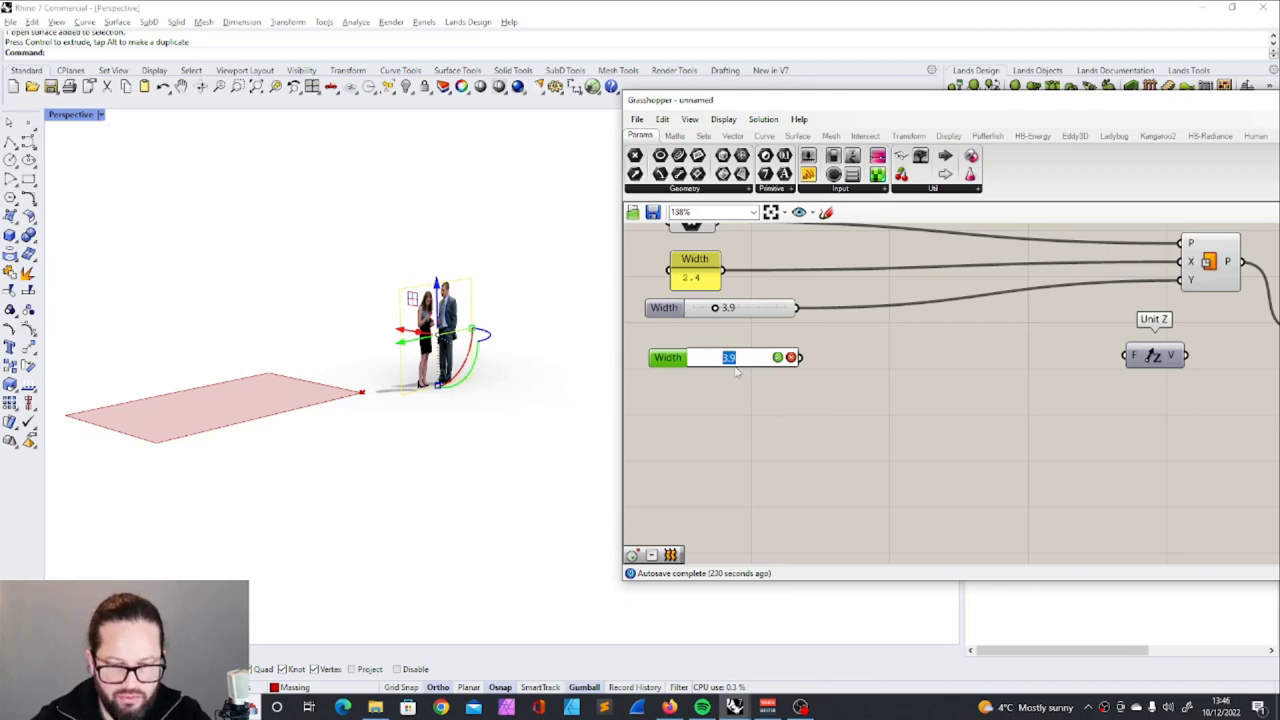
{"action": "type", "text": "2"}
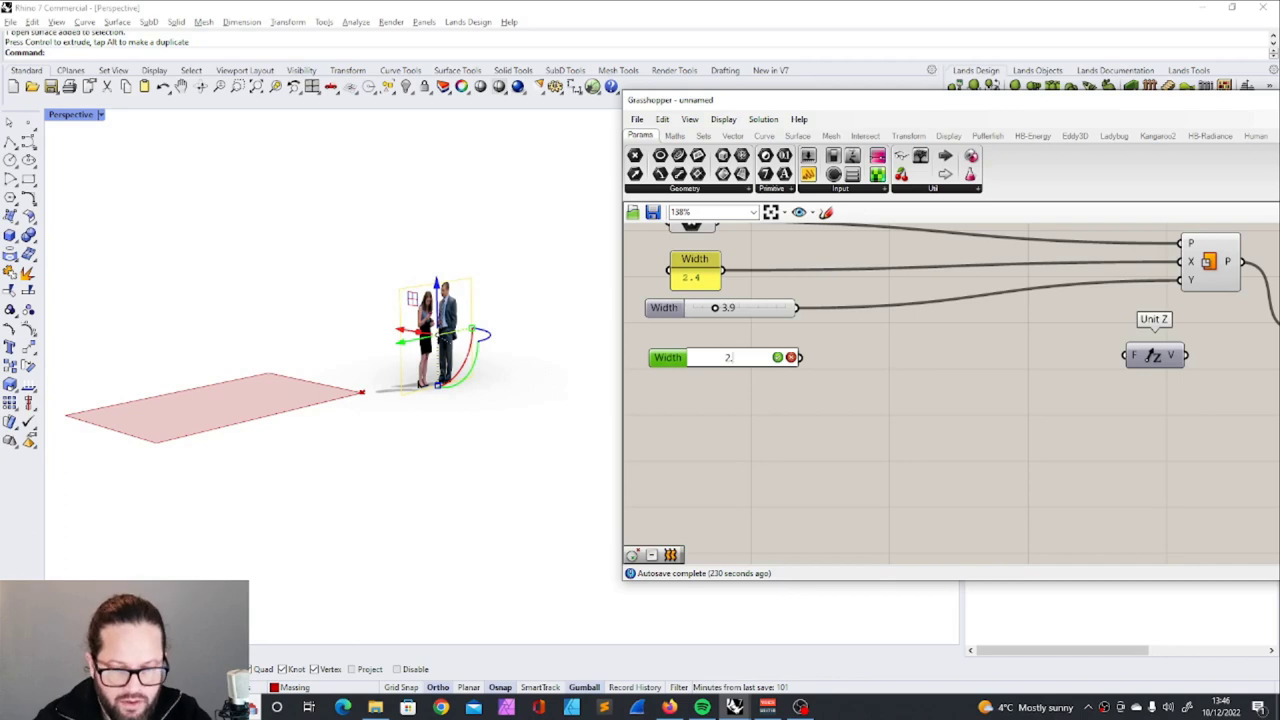
{"action": "type", "text": ".4"}
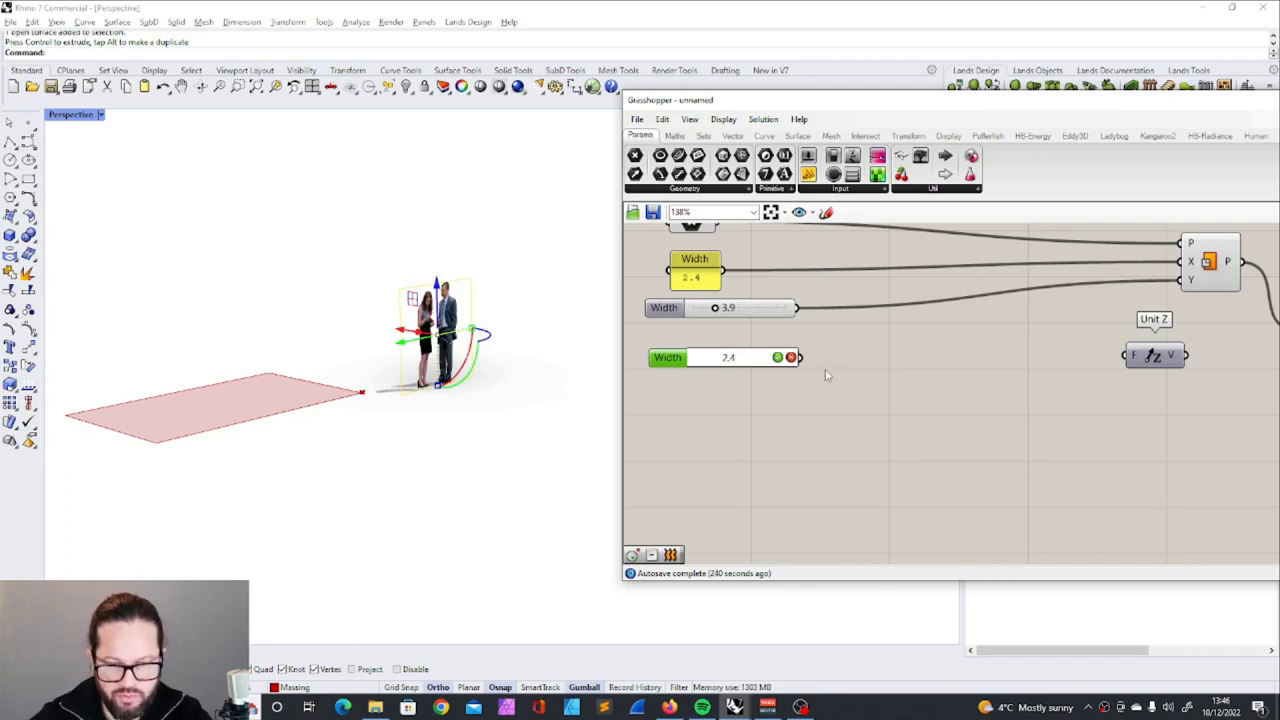
{"action": "key", "text": "Return"}
Connect the copied slider to the Unit Z factor and the Unit Z vector to the Extrude direction
{"action": "left_click_drag", "start_coordinate": [802, 359], "coordinate": [1132, 362]}
{"action": "scroll", "coordinate": [843, 362], "scroll_direction": "down", "scroll_amount": 3}
{"action": "scroll", "coordinate": [1083, 366], "scroll_direction": "up", "scroll_amount": 3}
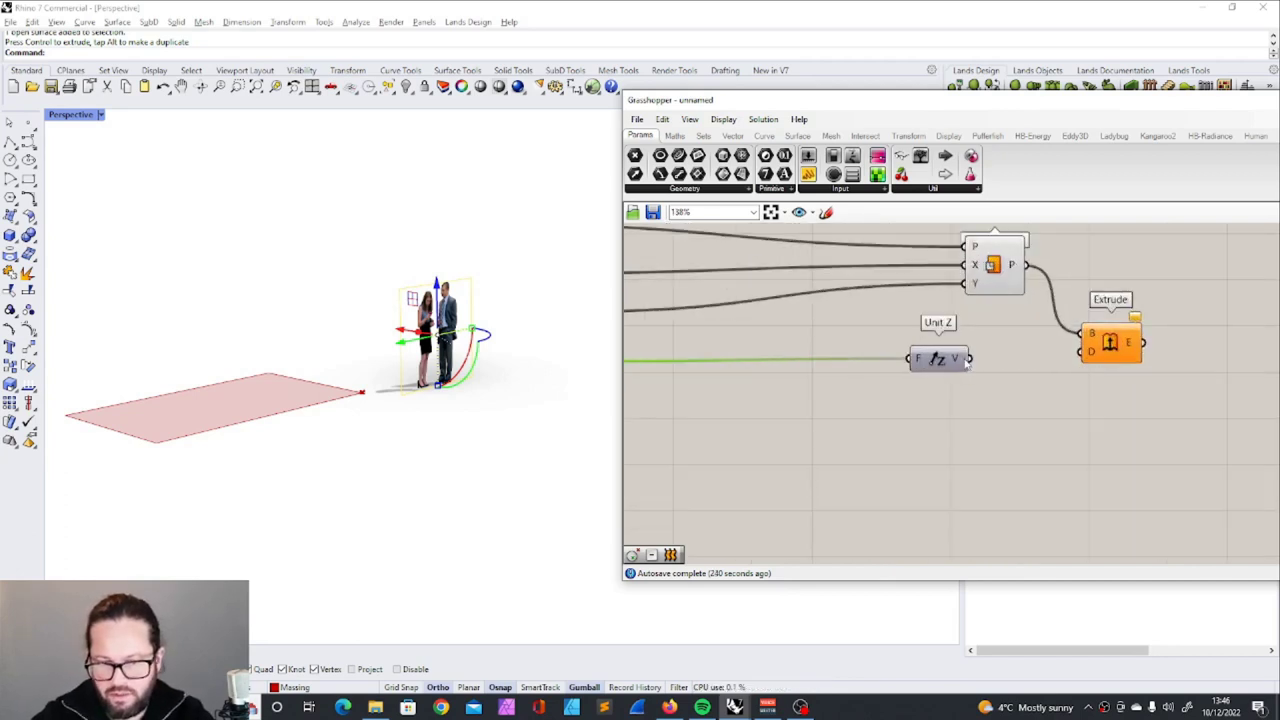
{"action": "left_click_drag", "start_coordinate": [968, 359], "coordinate": [1086, 350]}
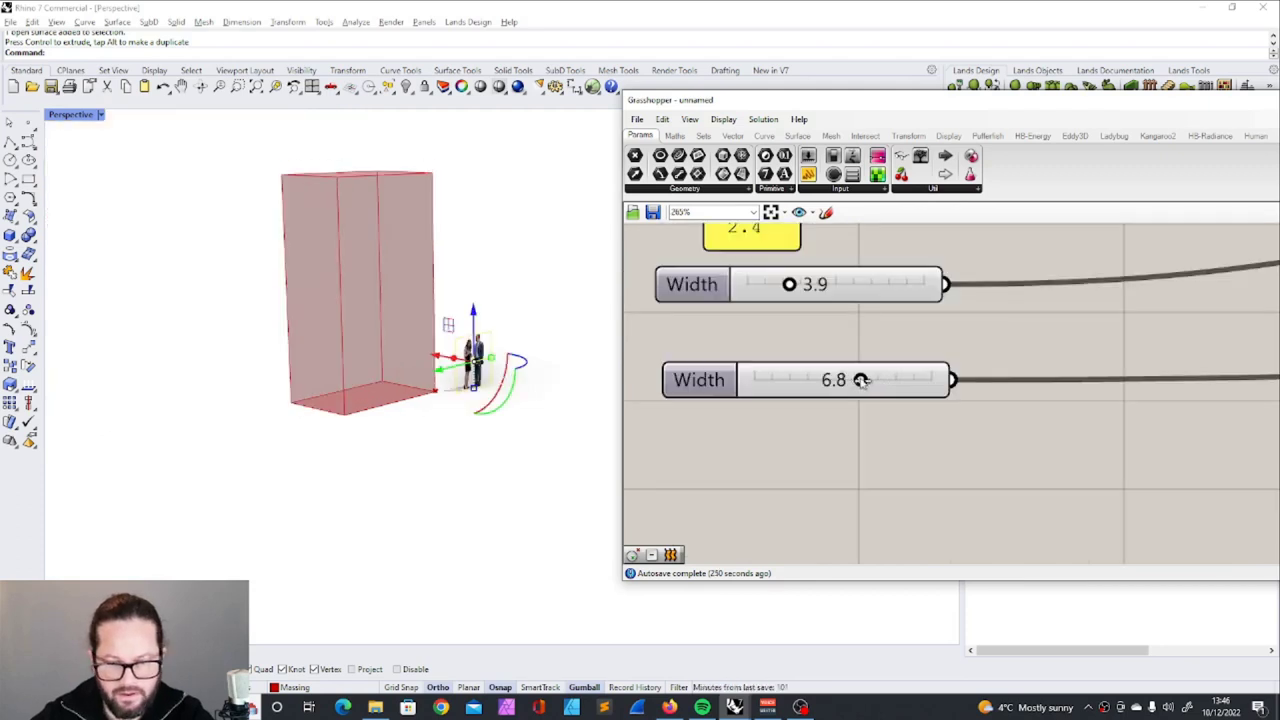
Try 4.1 on the extrusion height slider, and check the minimum ceiling height in the browser's Design Brief before returning to Grasshopper
{"action": "left_click_drag", "start_coordinate": [860, 380], "coordinate": [803, 378]}
{"action": "left_click", "coordinate": [669, 707]}
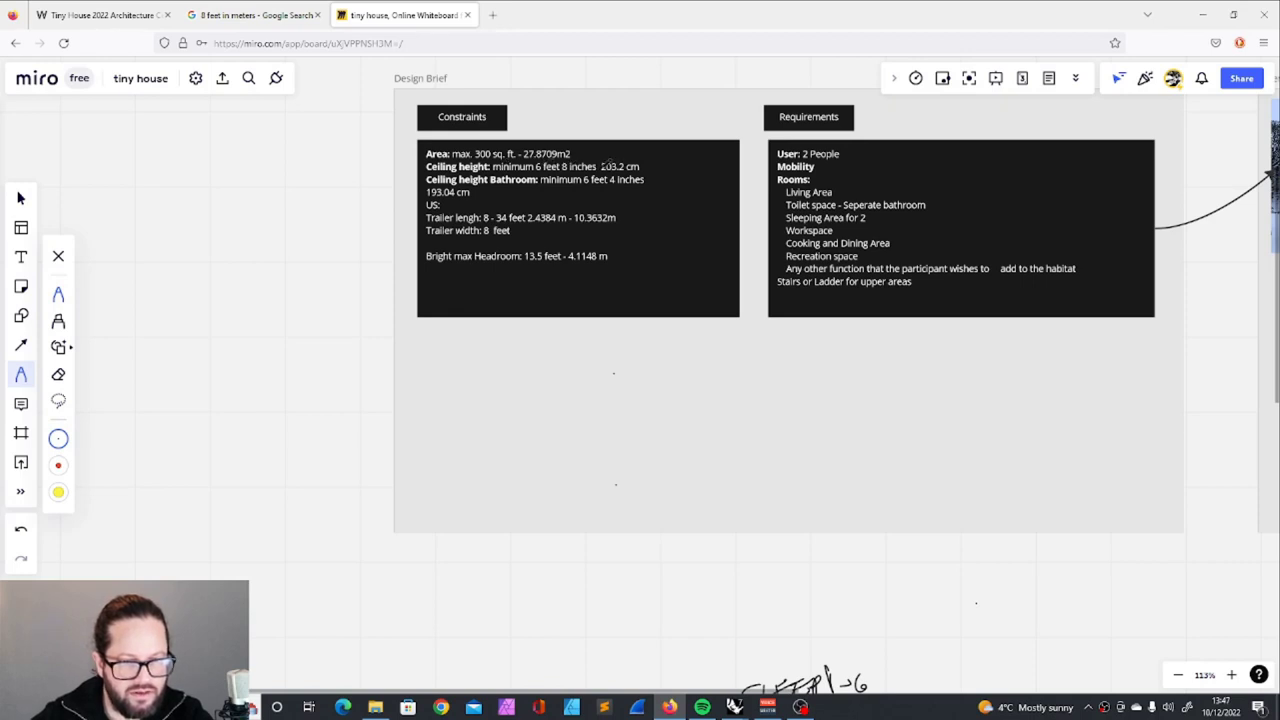
{"action": "key", "text": "alt+Tab"}
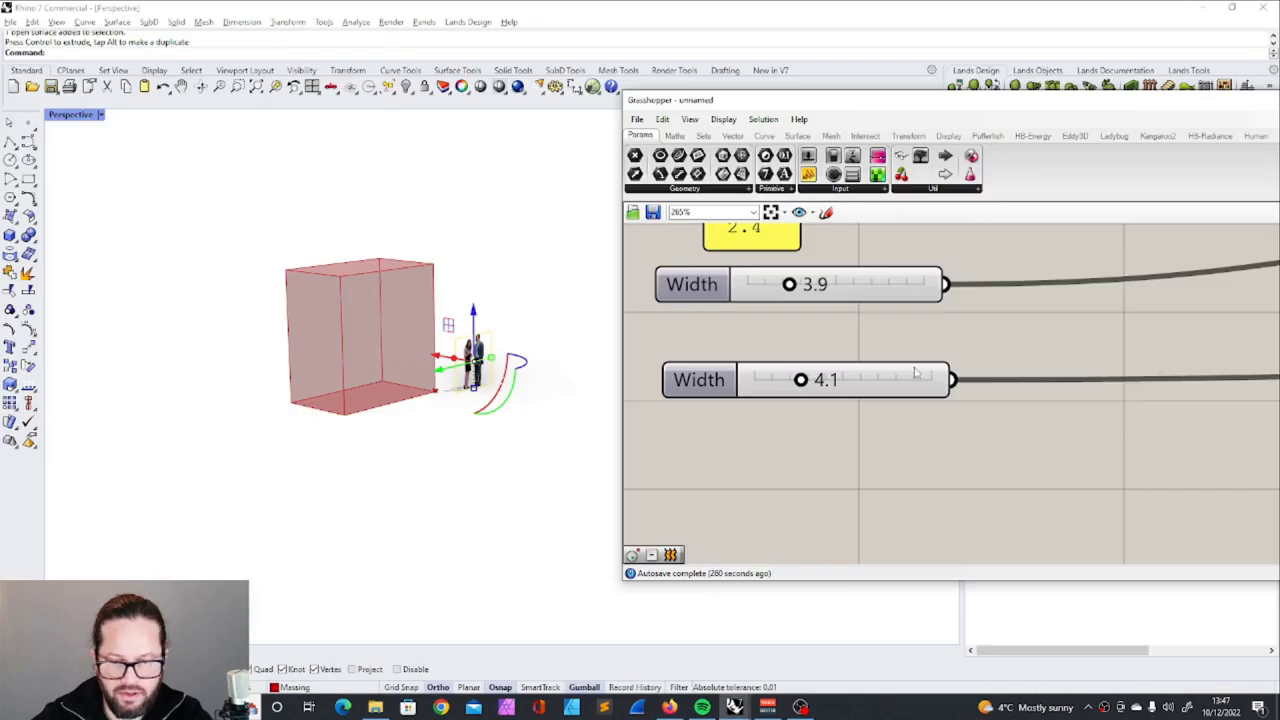
{"action": "double_click", "coordinate": [714, 380]}
{"action": "double_click", "coordinate": [659, 404]}
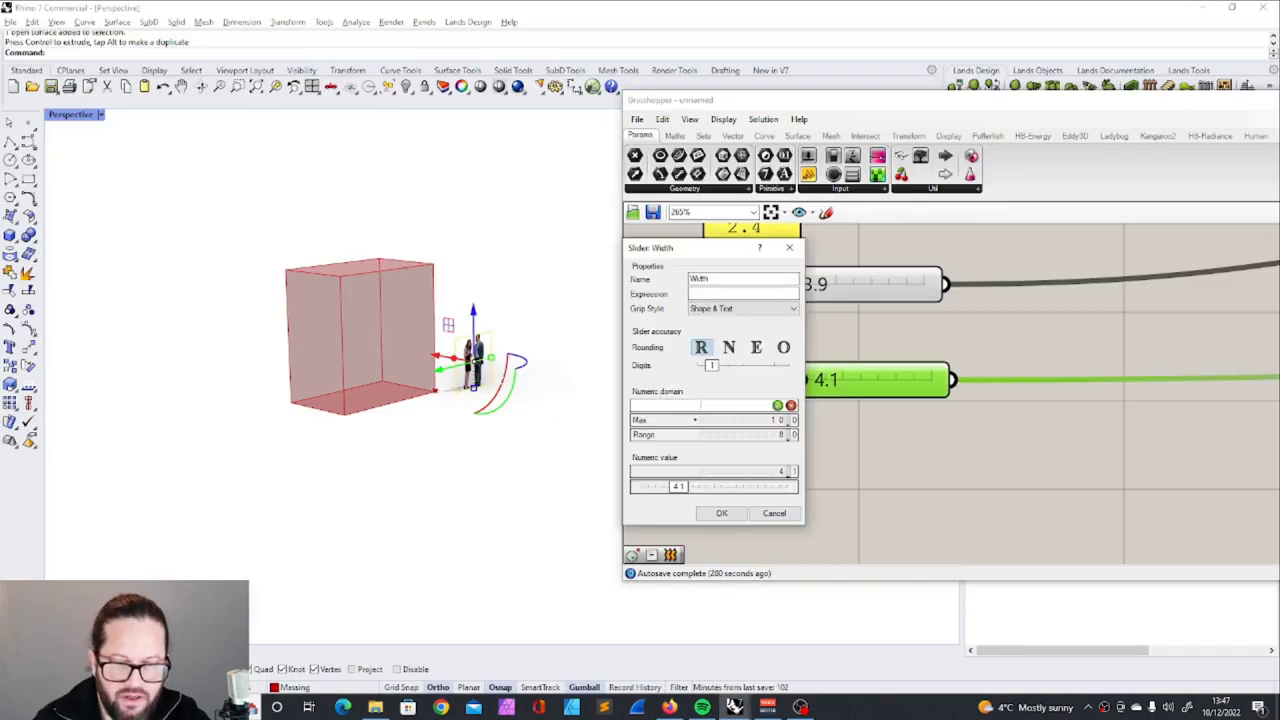
{"action": "left_click", "coordinate": [775, 514]}
Replace the extrusion height slider with a copy of the Width panel and set the copy's value to 2.05
{"action": "left_click", "coordinate": [891, 514]}
{"action": "left_click", "coordinate": [817, 385]}
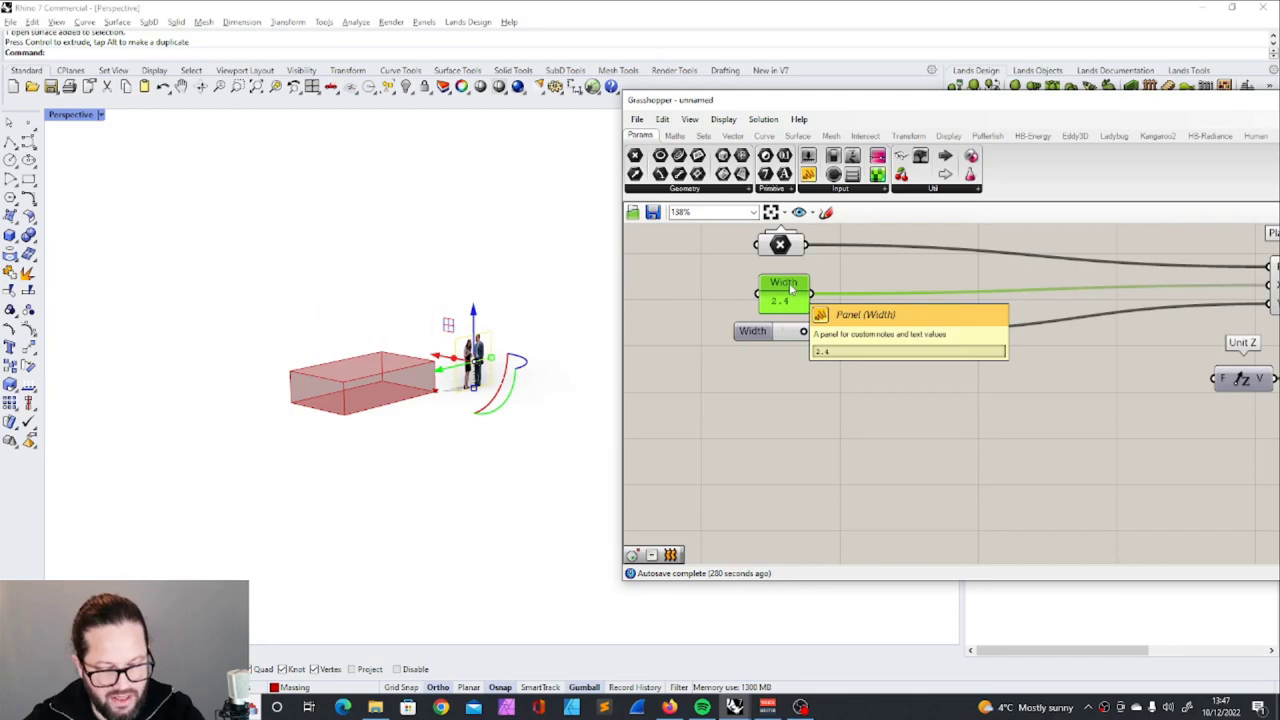
{"action": "double_click", "coordinate": [785, 290]}
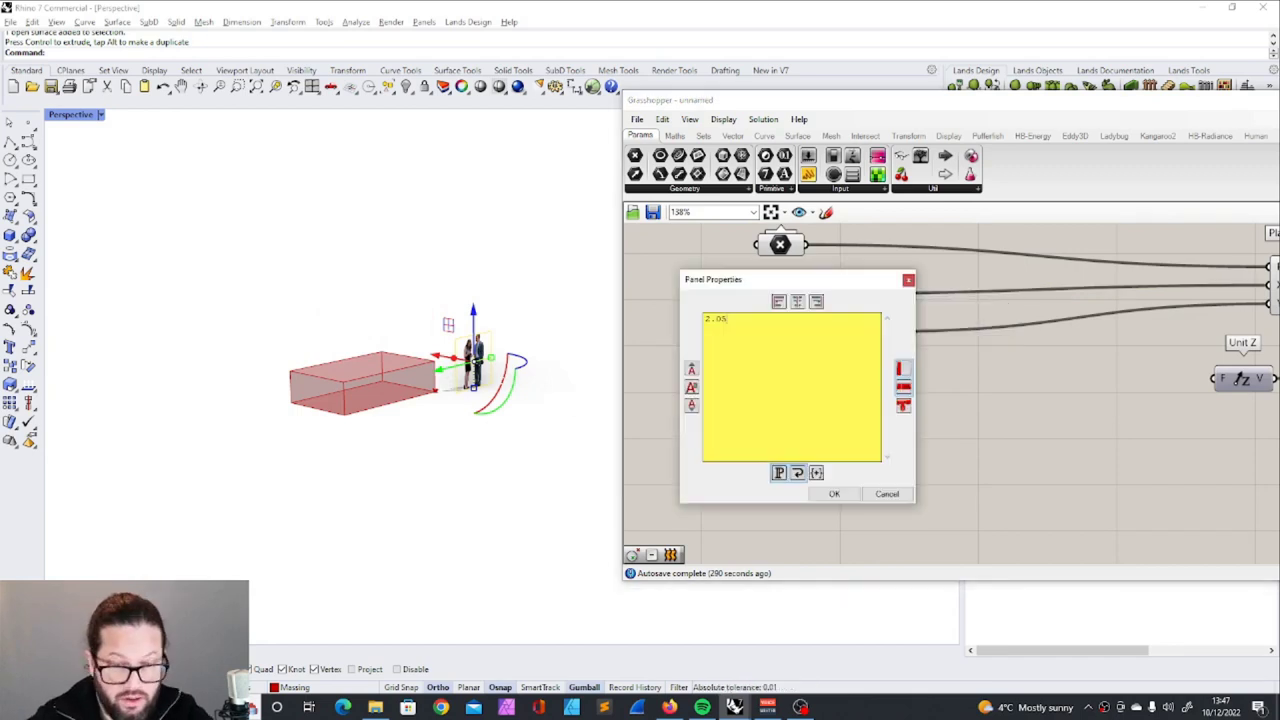
{"action": "type", "text": "5"}
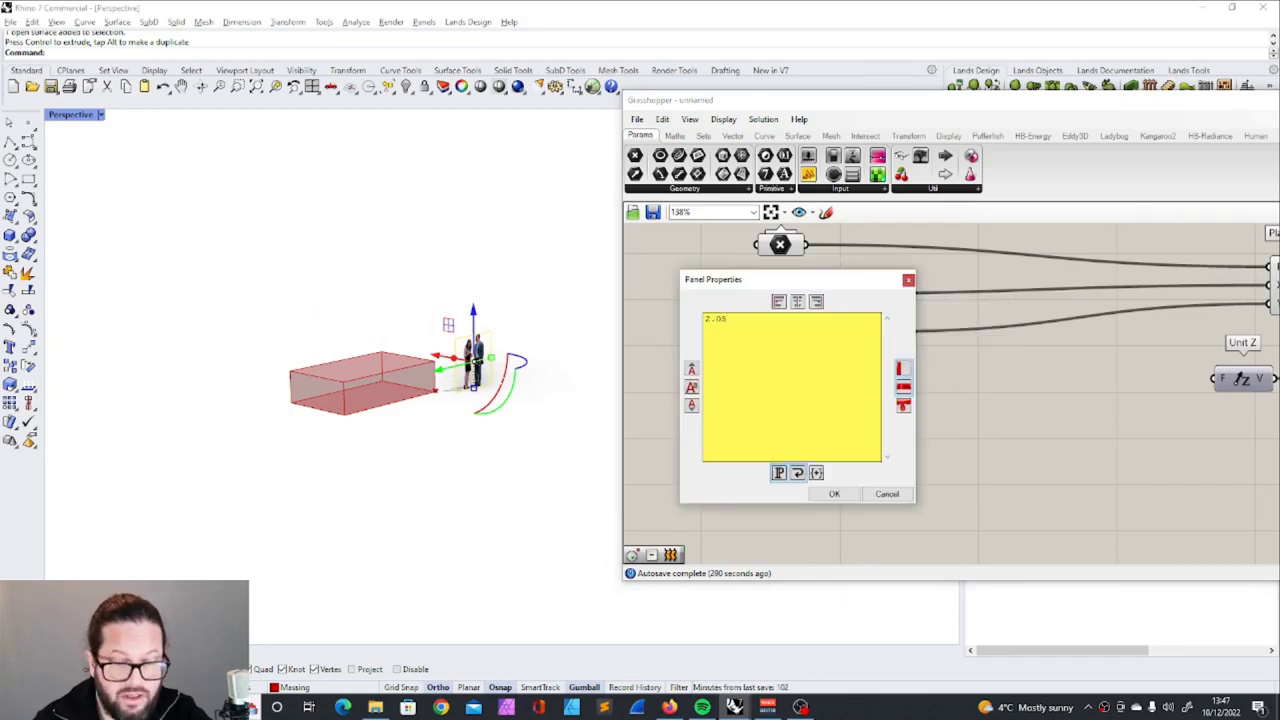
{"action": "key", "text": "BackSpace"}
{"action": "type", "text": "3"}
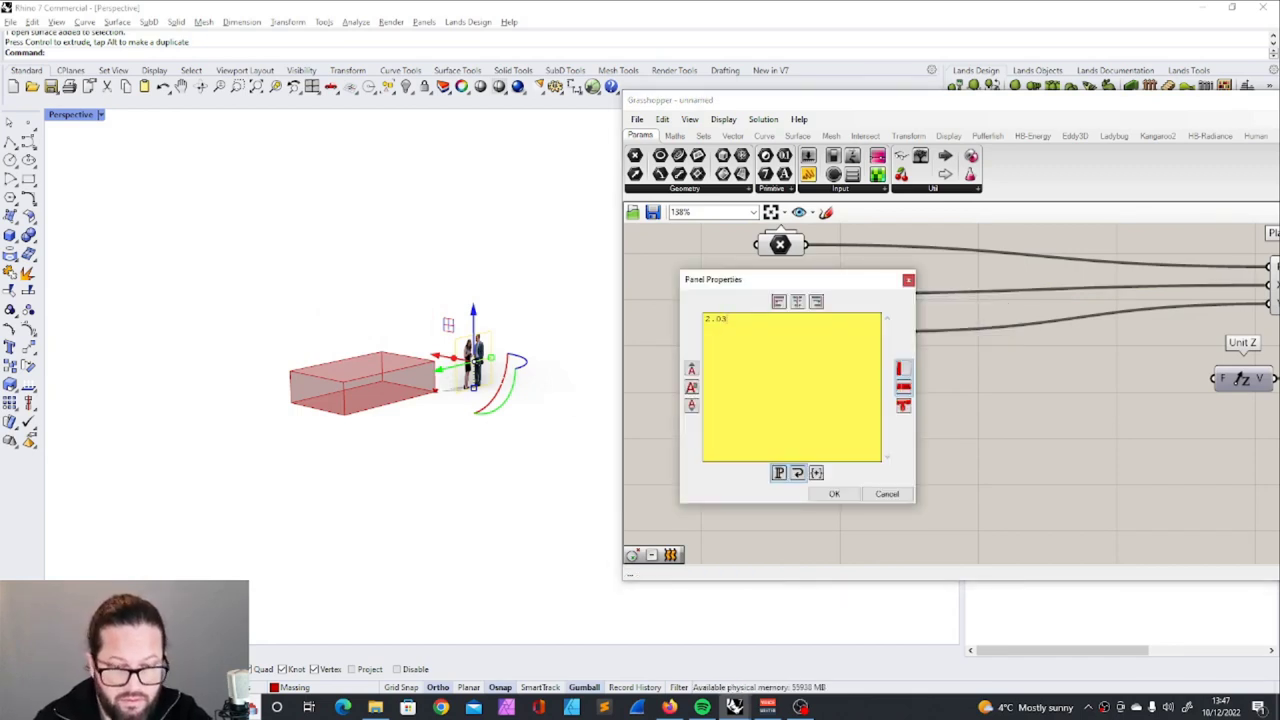
{"action": "key", "text": "BackSpace"}
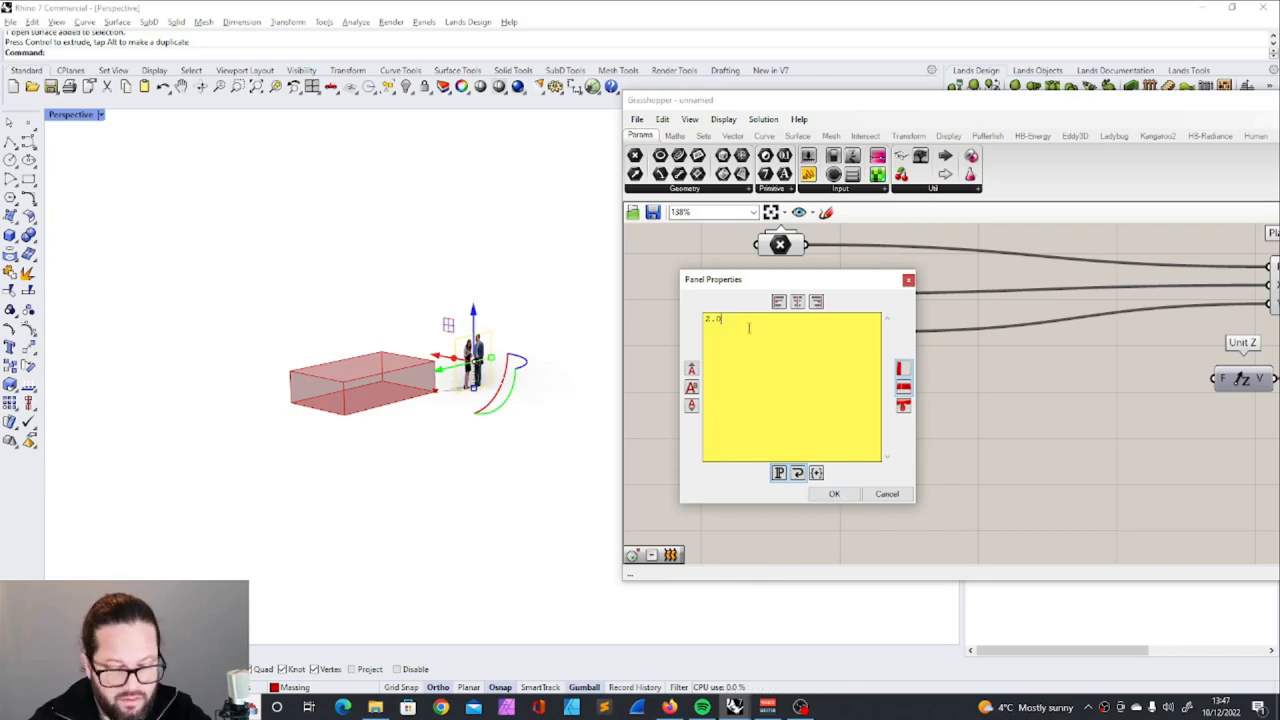
{"action": "type", "text": "4"}
{"action": "key", "text": "BackSpace"}
{"action": "type", "text": "5"}
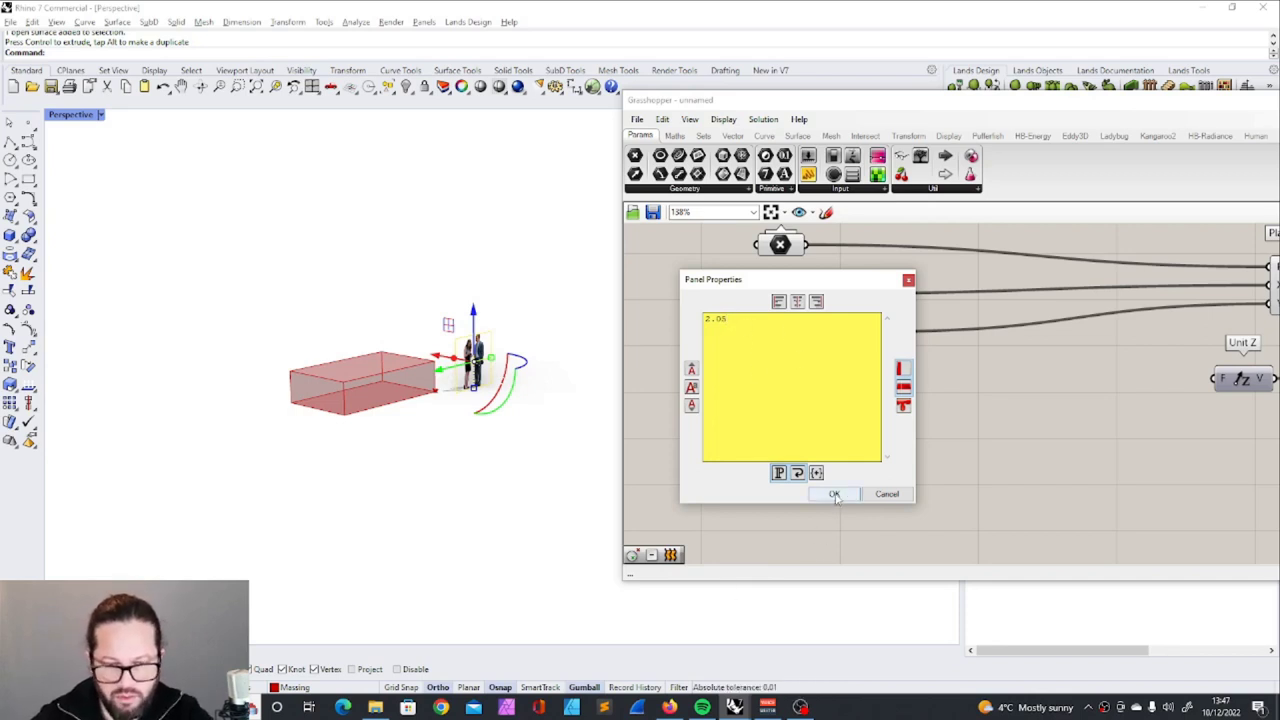
Label the 2.05 panel as the ceiling height and connect it to the Unit Z factor
{"action": "mouse_move", "coordinate": [746, 284]}
{"action": "left_mouse_down"}
{"action": "mouse_move", "coordinate": [770, 284]}
{"action": "mouse_move", "coordinate": [742, 270]}
{"action": "left_mouse_up"}
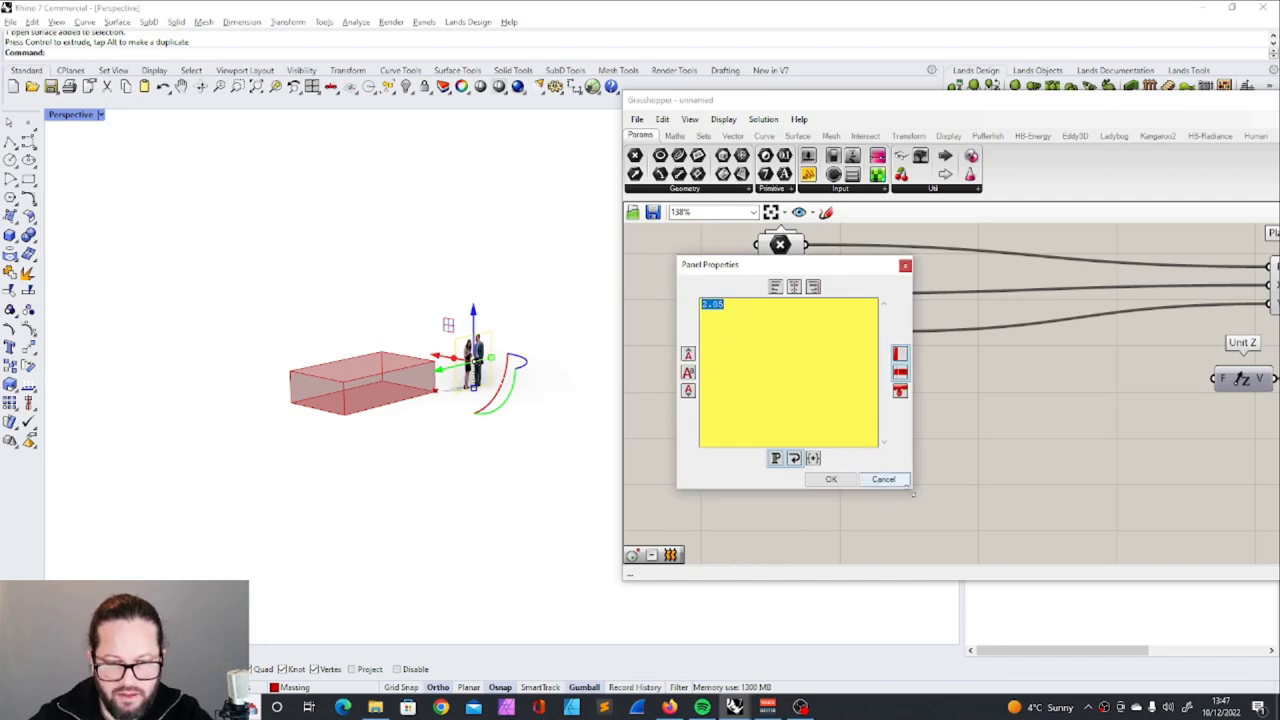
{"action": "left_click", "coordinate": [899, 480]}
{"action": "right_click", "coordinate": [779, 377]}
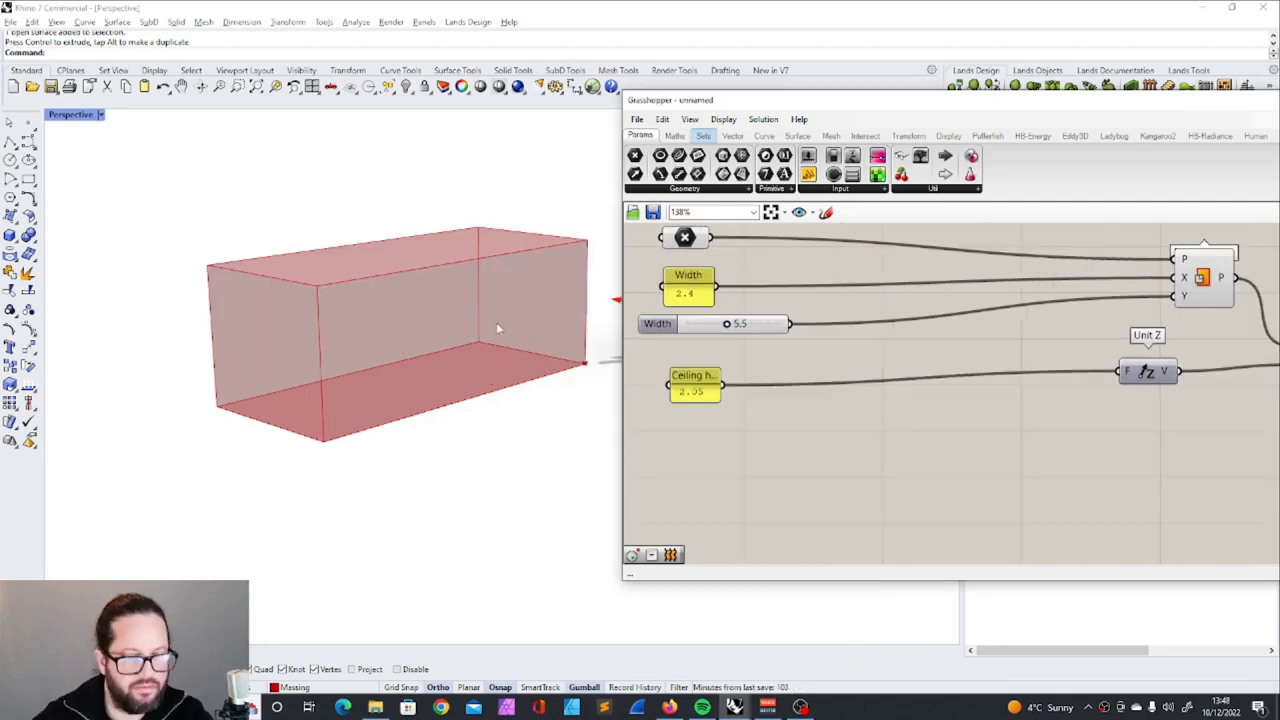
{"action": "scroll", "coordinate": [496, 322], "scroll_direction": "down", "scroll_amount": 3}
{"action": "scroll", "coordinate": [478, 299], "scroll_direction": "up", "scroll_amount": 3}
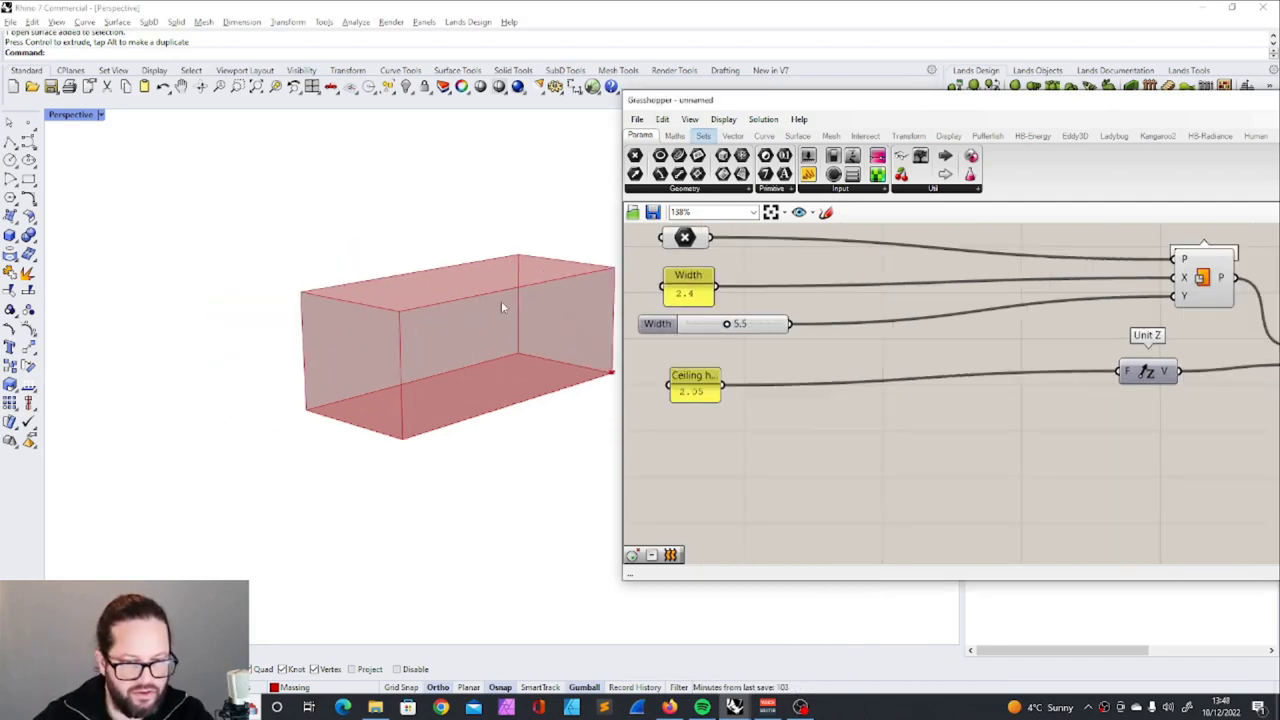
{"action": "scroll", "coordinate": [493, 296], "scroll_direction": "down", "scroll_amount": 2}
{"action": "scroll", "coordinate": [474, 304], "scroll_direction": "up", "scroll_amount": 2}
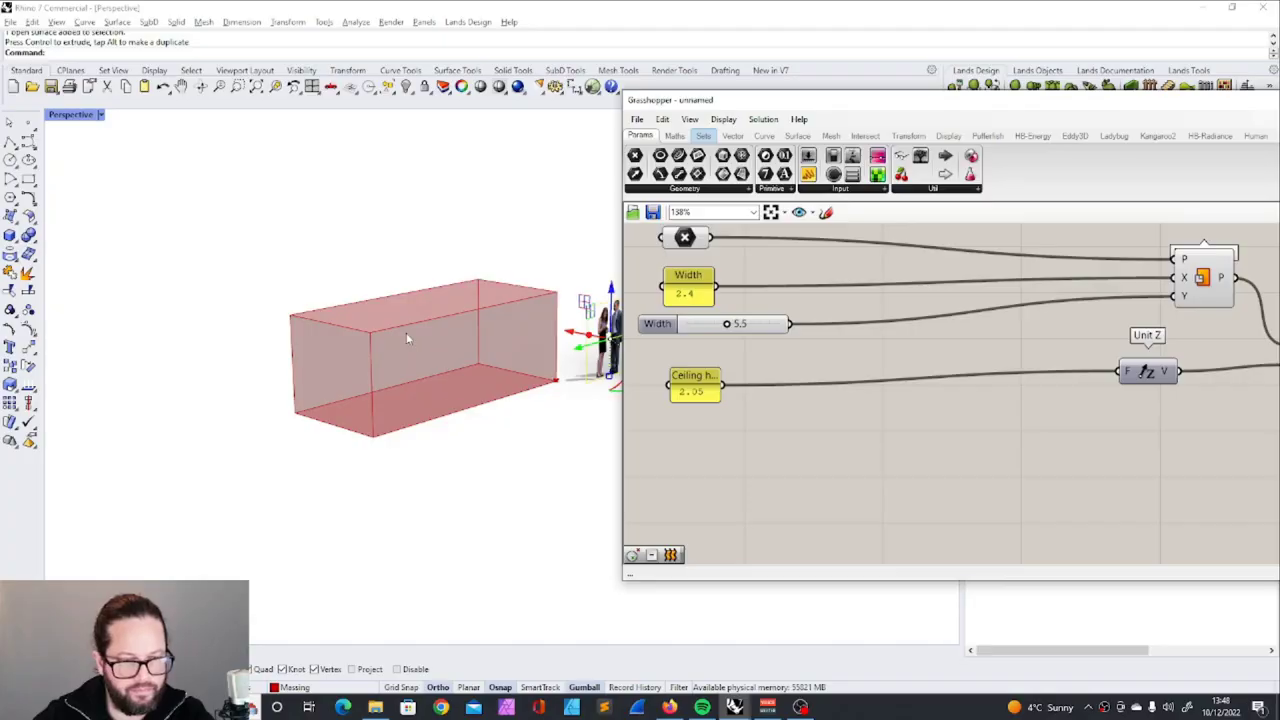
{"action": "mouse_move", "coordinate": [407, 338]}
{"action": "right_mouse_down"}
{"action": "mouse_move", "coordinate": [400, 408]}
{"action": "mouse_move", "coordinate": [408, 297]}
{"action": "mouse_move", "coordinate": [400, 323]}
{"action": "right_mouse_up"}
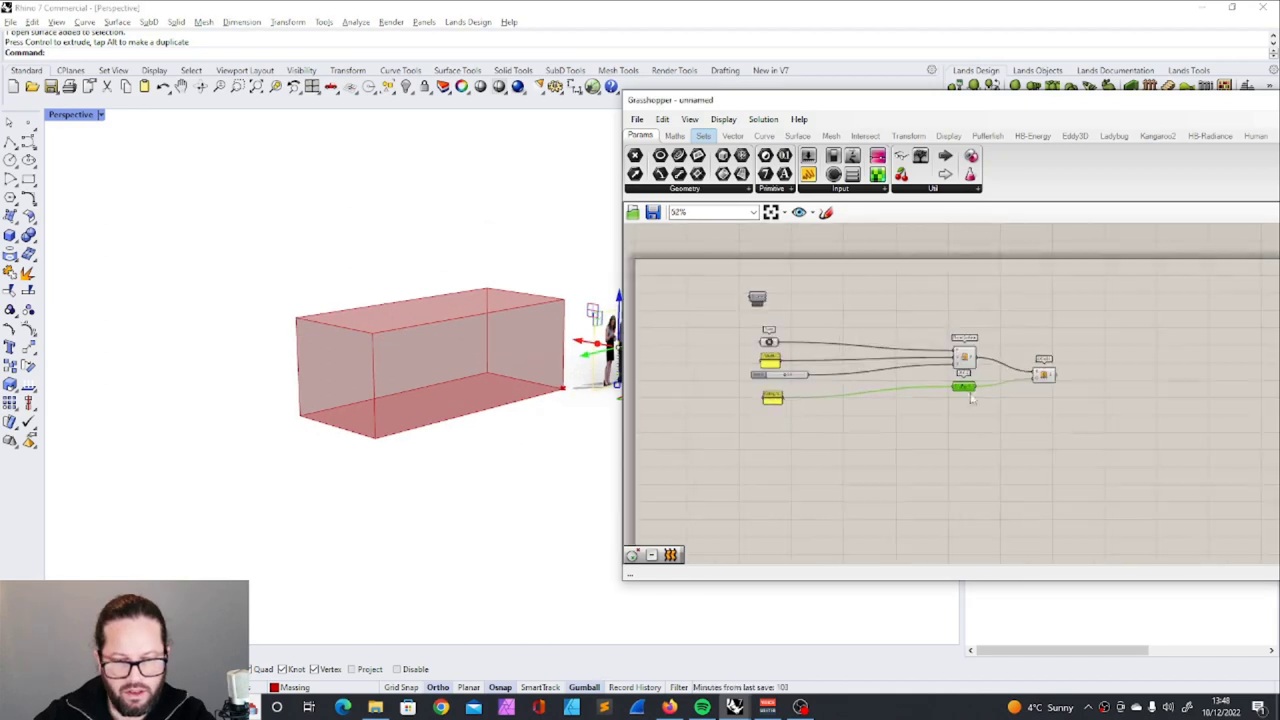
Rename the Plane Surface's Y-size slider Length and arrange it below the Width and ceiling height panels
{"action": "scroll", "coordinate": [767, 383], "scroll_direction": "up", "scroll_amount": 4}
{"action": "left_click", "coordinate": [755, 378]}
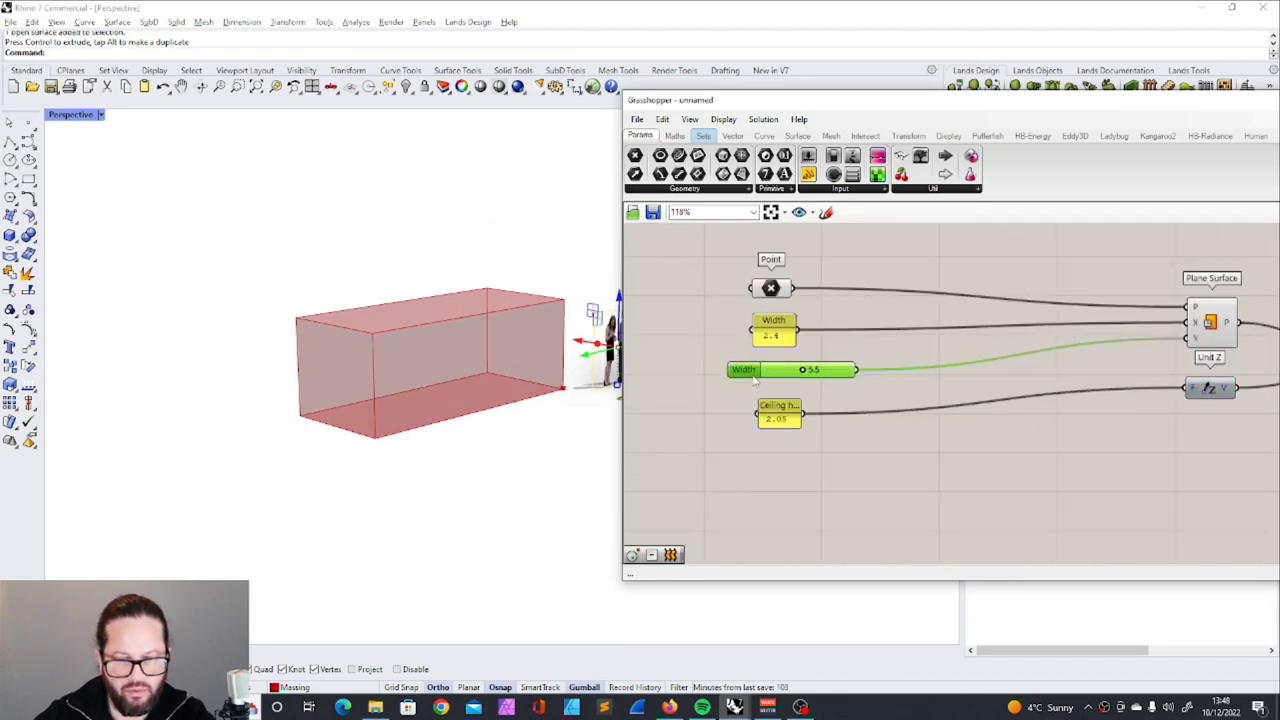
{"action": "left_click_drag", "start_coordinate": [779, 410], "coordinate": [905, 398]}
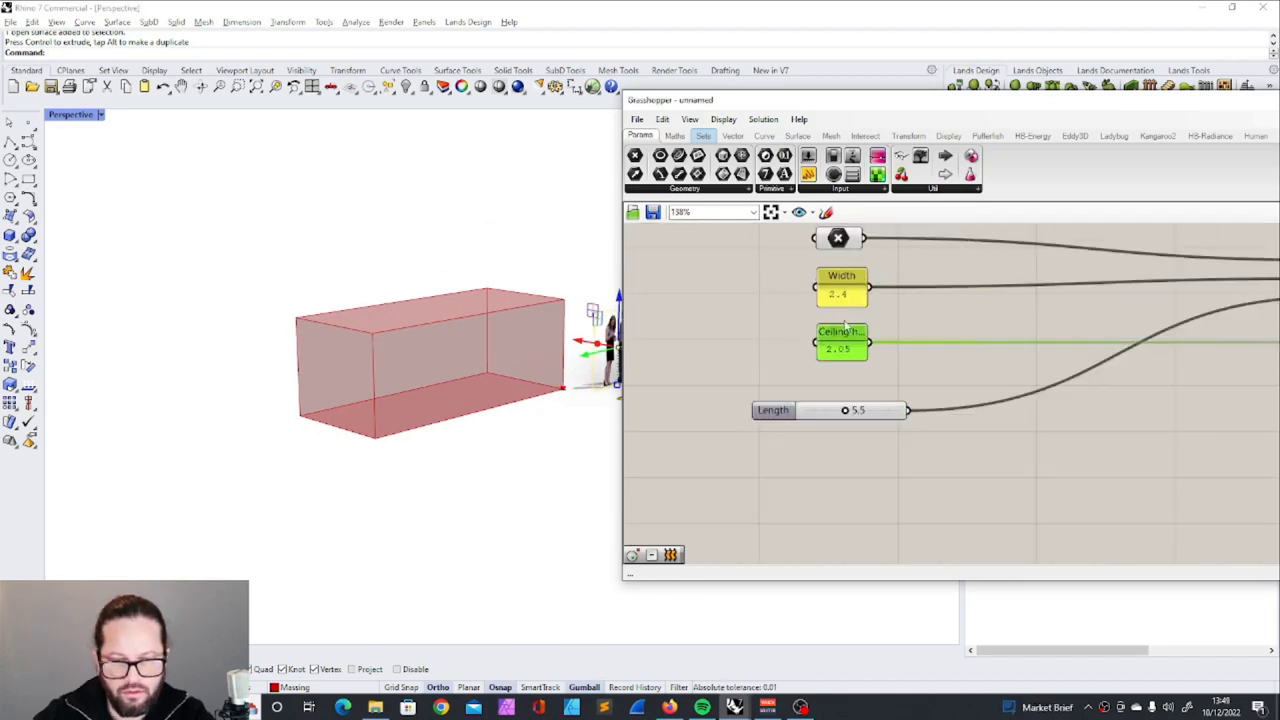
{"action": "left_click", "coordinate": [850, 283]}
{"action": "left_click", "coordinate": [847, 335]}
{"action": "left_click", "coordinate": [850, 285]}
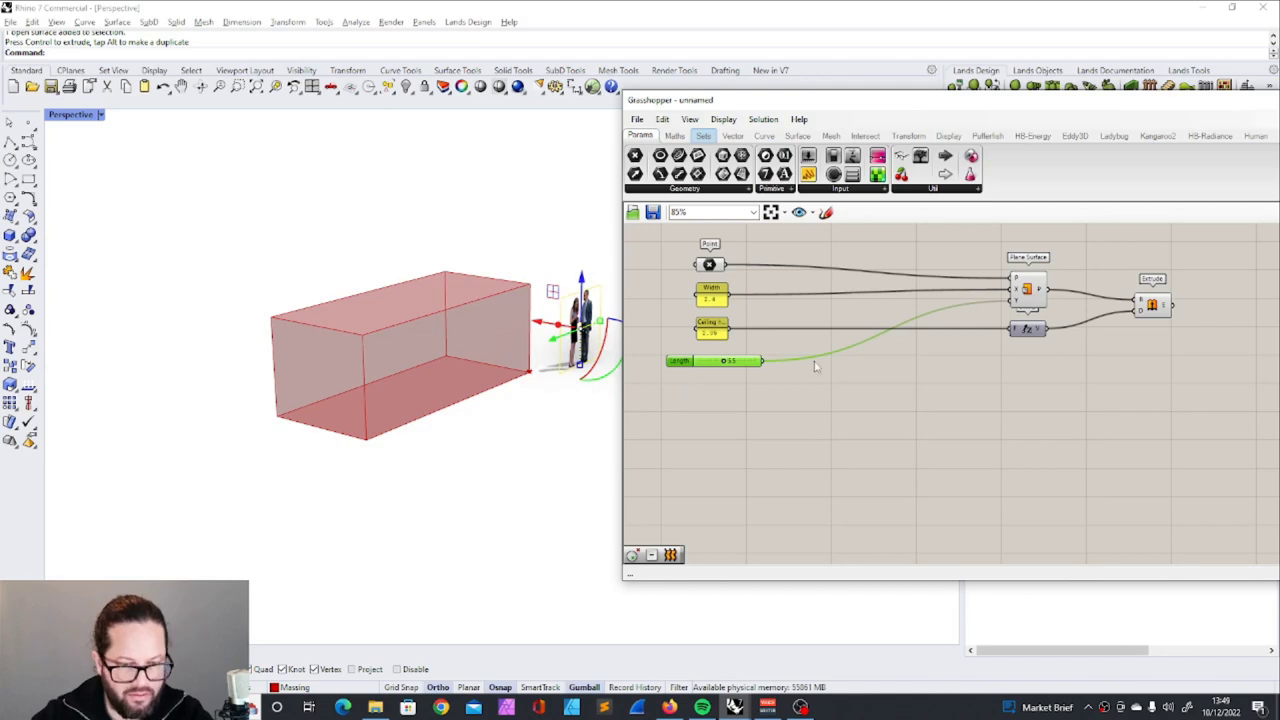
{"action": "mouse_move", "coordinate": [681, 363]}
{"action": "left_mouse_down"}
{"action": "mouse_move", "coordinate": [681, 400]}
{"action": "mouse_move", "coordinate": [677, 369]}
{"action": "left_mouse_up"}
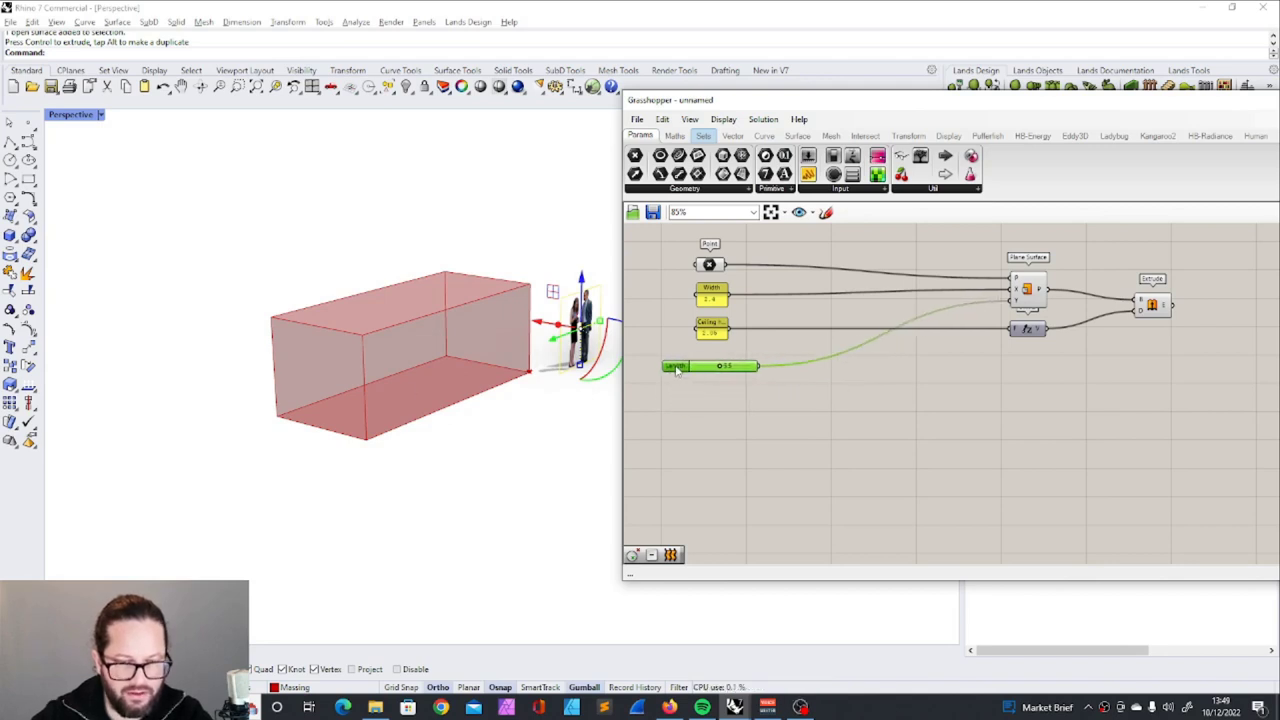
Group the Plane Surface, Unit Z and Extrude components as Kitchen, and duplicate them as a second group named Sleeping
{"action": "left_click_drag", "start_coordinate": [893, 110], "coordinate": [854, 98]}
{"action": "left_click", "coordinate": [866, 346]}
{"action": "mouse_move", "coordinate": [385, 362]}
{"action": "right_mouse_down"}
{"action": "mouse_move", "coordinate": [403, 340]}
{"action": "mouse_move", "coordinate": [405, 354]}
{"action": "right_mouse_up"}
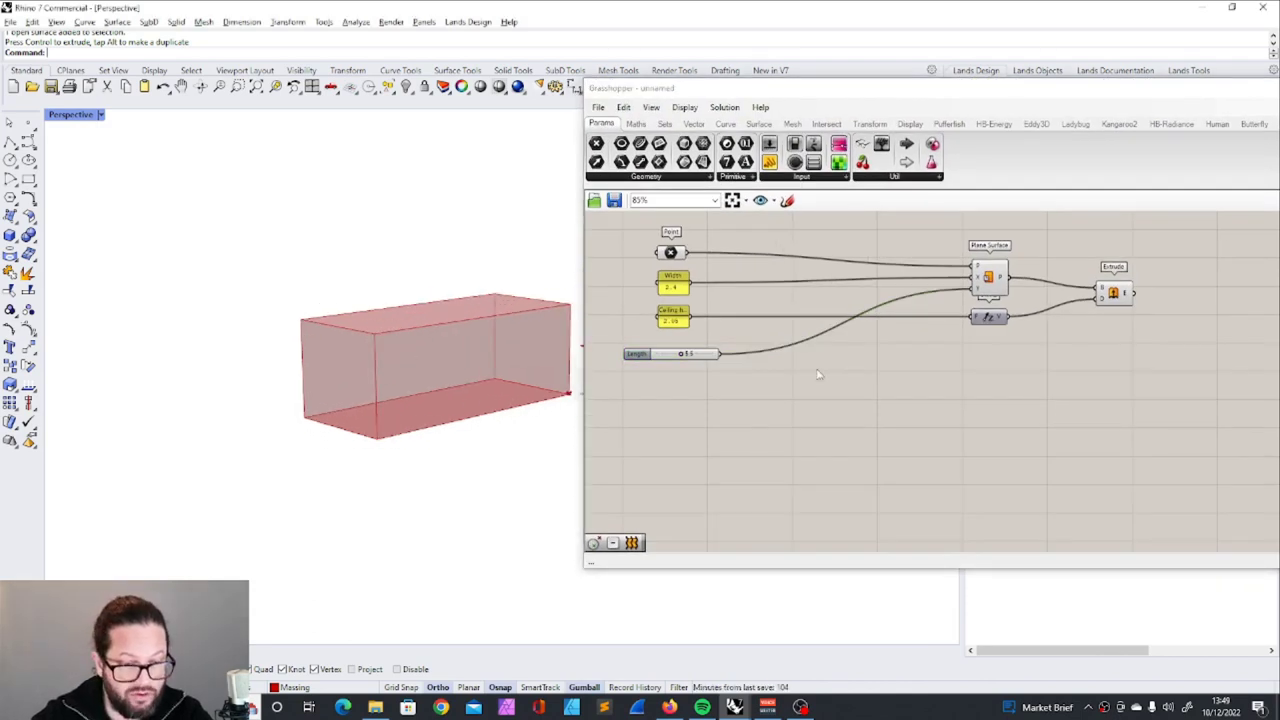
{"action": "left_click", "coordinate": [994, 275]}
{"action": "left_click", "coordinate": [1003, 436]}
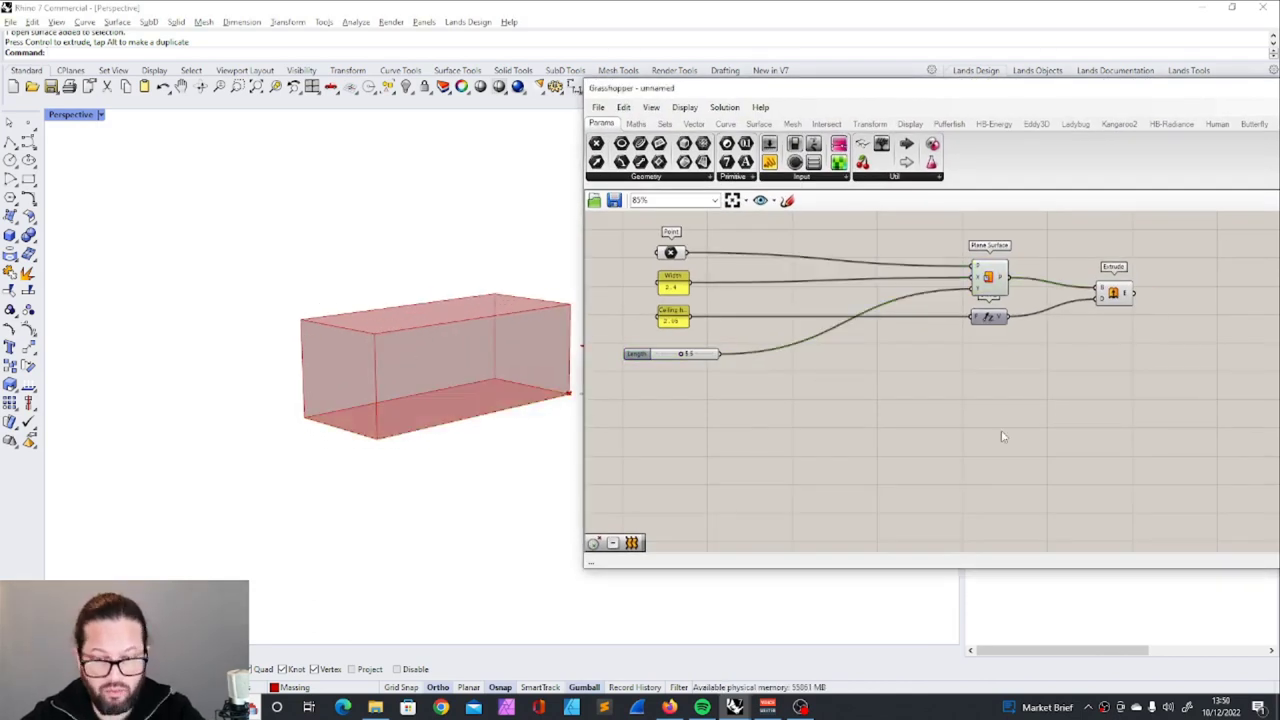
{"action": "left_click", "coordinate": [988, 278]}
{"action": "left_click", "coordinate": [1114, 292], "text": "shift"}
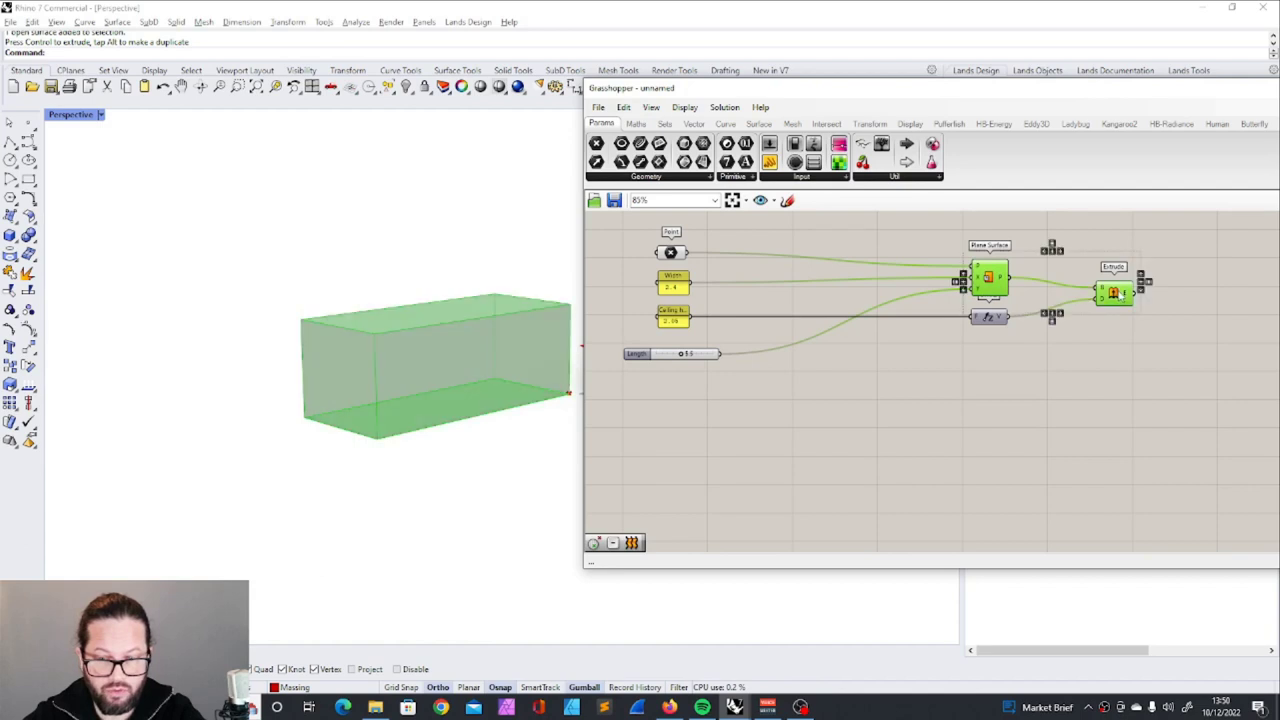
{"action": "left_click", "coordinate": [993, 318], "text": "shift"}
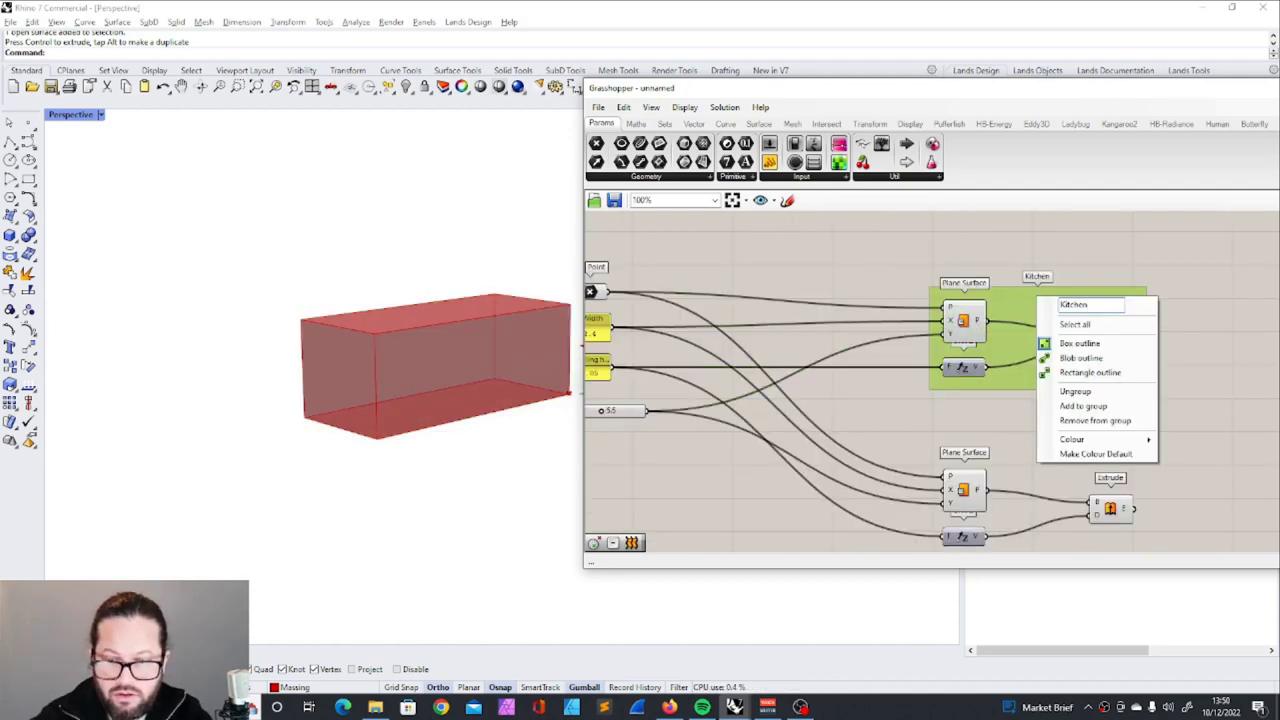
{"action": "key", "text": "Return"}
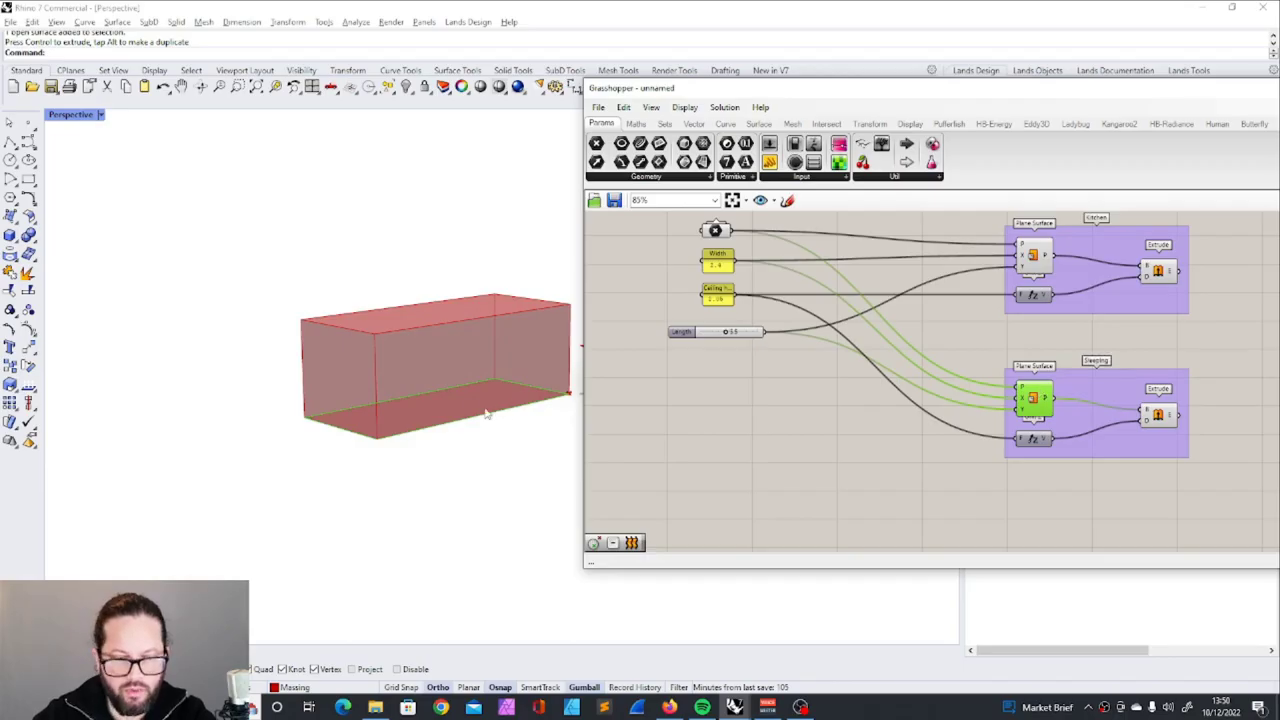
Raise the Plane Surface inside the Sleeping group and add a Move component between the inputs and the groups
{"action": "left_click_drag", "start_coordinate": [1034, 397], "coordinate": [1034, 389]}
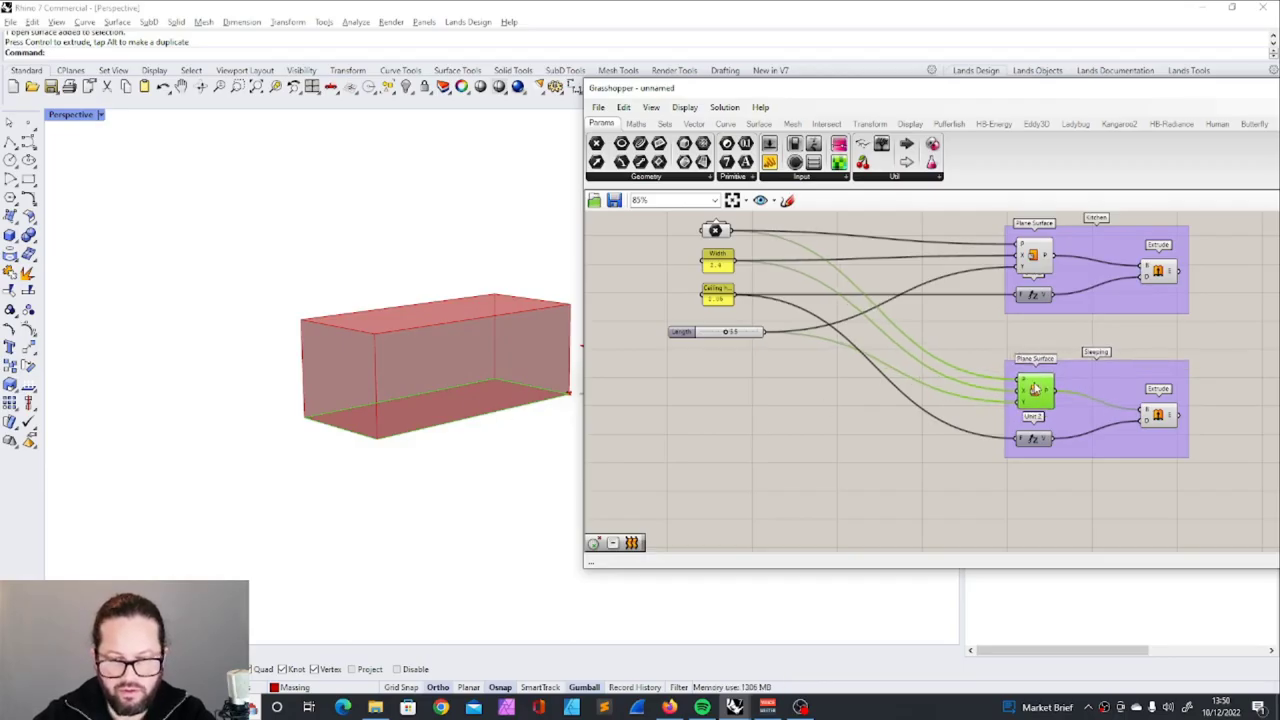
{"action": "left_click", "coordinate": [715, 232]}
{"action": "right_click_drag", "start_coordinate": [454, 426], "coordinate": [476, 409]}
{"action": "scroll", "coordinate": [476, 409], "scroll_direction": "up", "scroll_amount": 3}
{"action": "right_click_drag", "start_coordinate": [398, 409], "coordinate": [600, 382]}
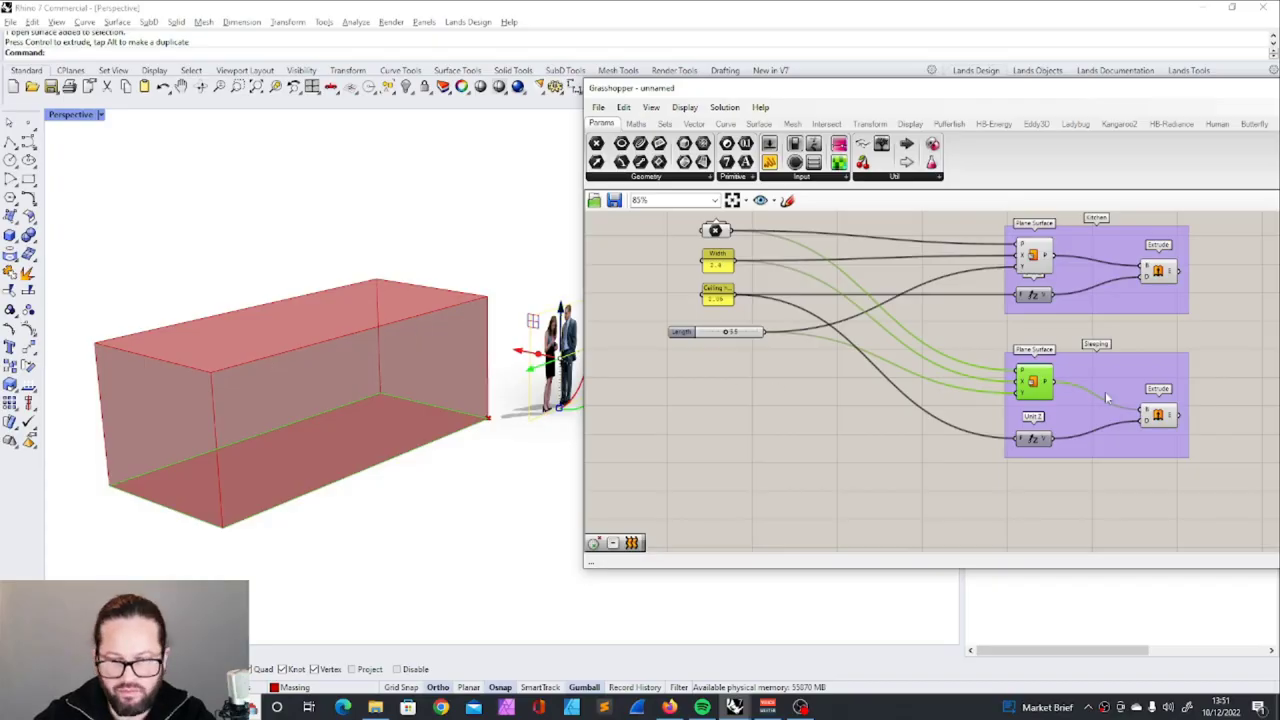
{"action": "scroll", "coordinate": [990, 342], "scroll_direction": "up", "scroll_amount": 3}
{"action": "left_click", "coordinate": [990, 342]}
{"action": "double_click", "coordinate": [990, 342]}
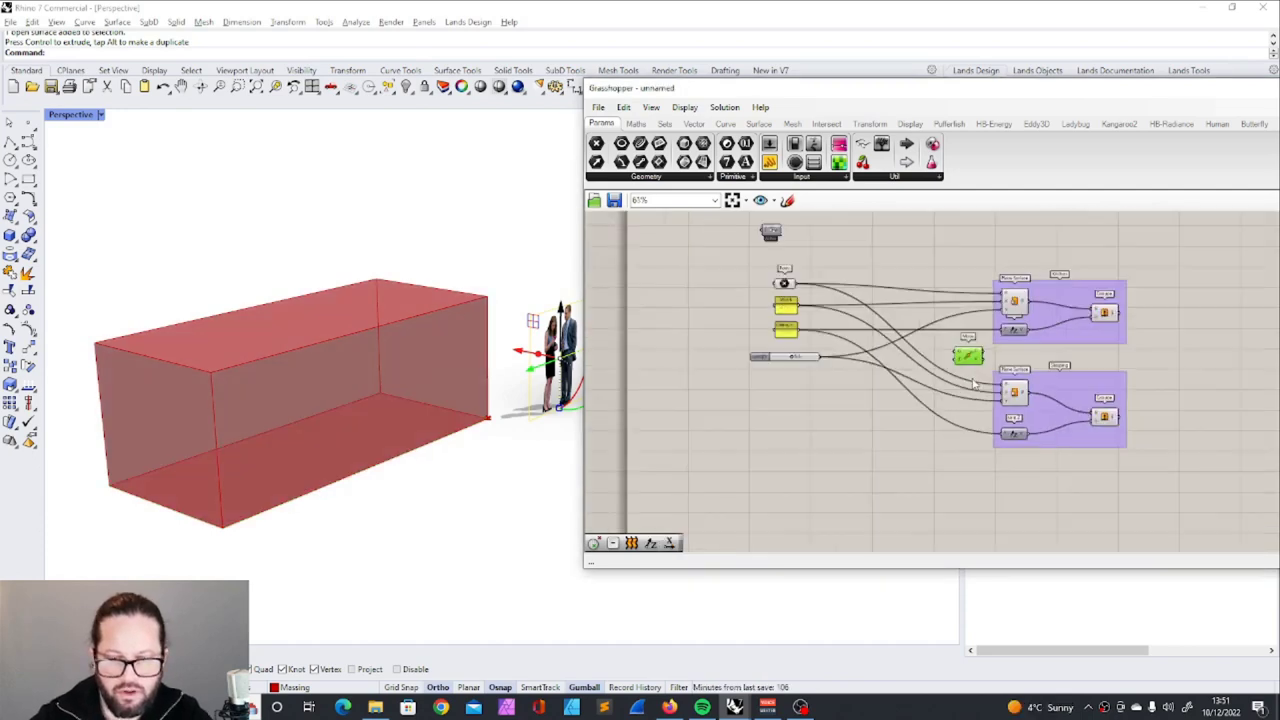
Feed the Point and the Kitchen Unit Z vector into Move, and connect the moved geometry to the Sleeping Plane Surface's plane input
{"action": "scroll", "coordinate": [946, 294], "scroll_direction": "up", "scroll_amount": 2}
{"action": "left_click_drag", "start_coordinate": [737, 281], "coordinate": [960, 376]}
{"action": "scroll", "coordinate": [1023, 429], "scroll_direction": "up", "scroll_amount": 3}
{"action": "left_click_drag", "start_coordinate": [1093, 300], "coordinate": [920, 358]}
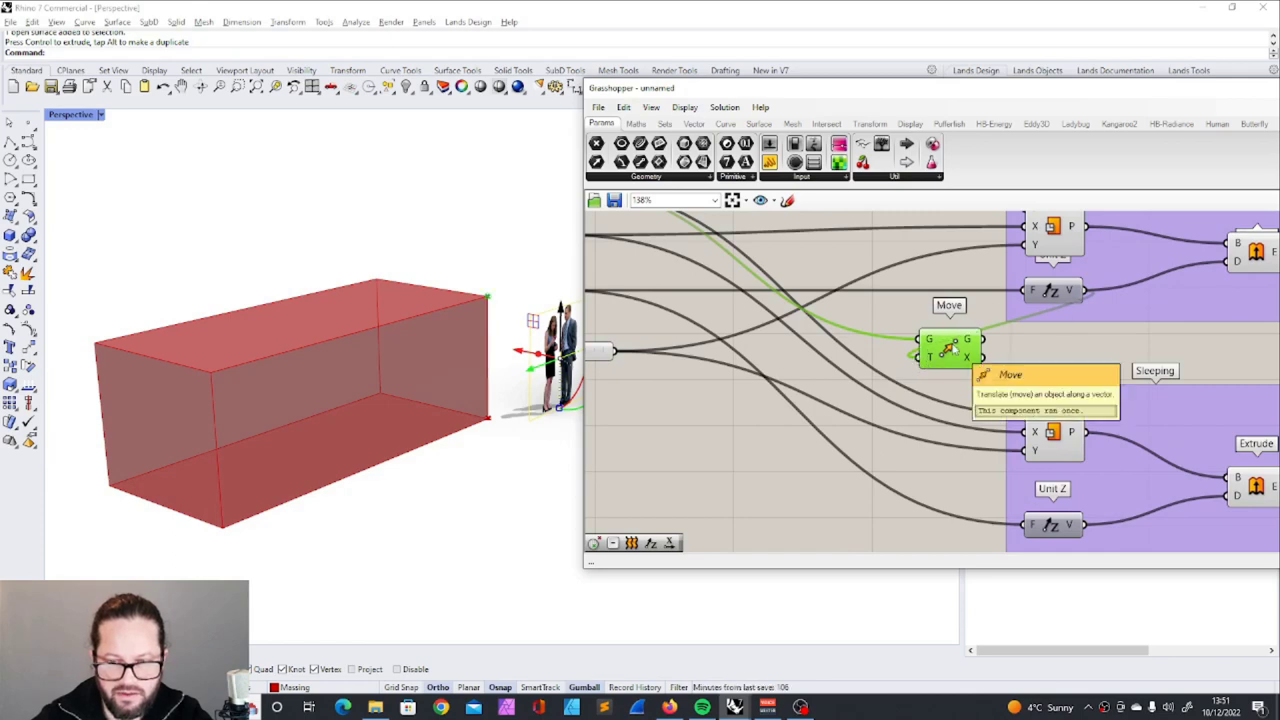
{"action": "scroll", "coordinate": [777, 341], "scroll_direction": "down", "scroll_amount": 2}
{"action": "scroll", "coordinate": [934, 333], "scroll_direction": "up", "scroll_amount": 1}
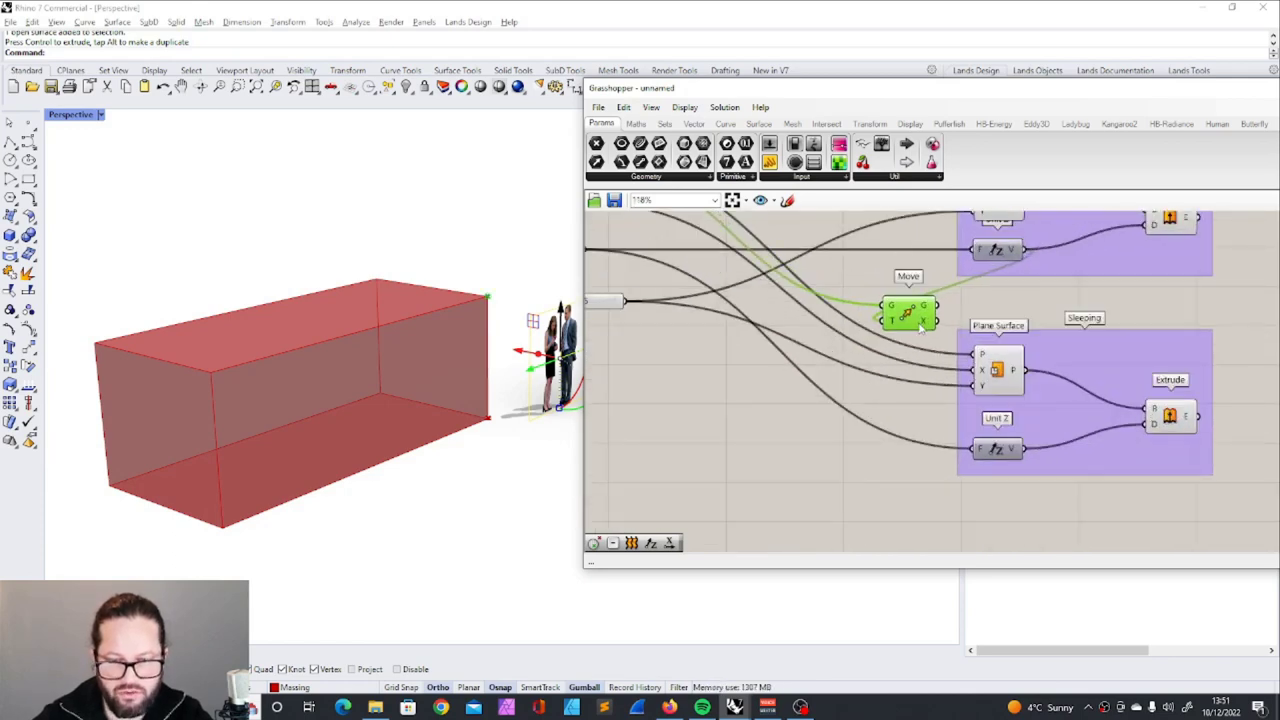
{"action": "left_click_drag", "start_coordinate": [941, 316], "coordinate": [975, 354]}
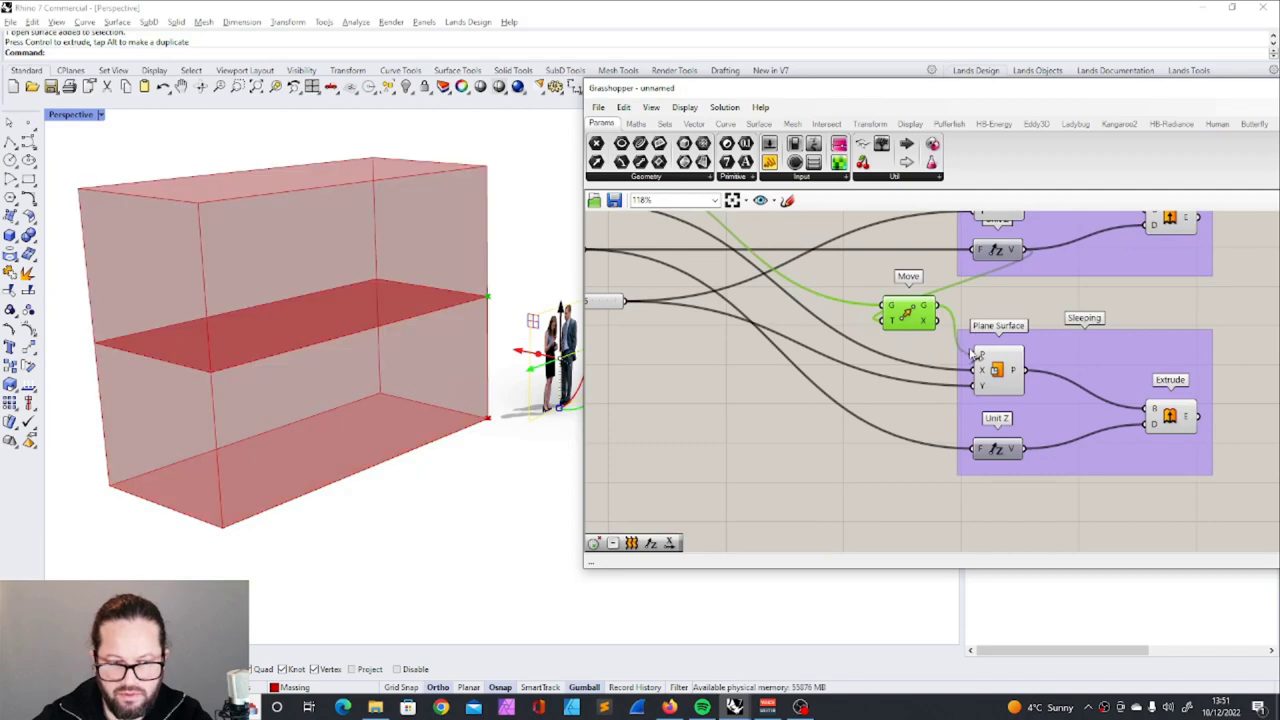
Shift the Sleeping components clear of the Move component and add Move to the Sleeping group
{"action": "scroll", "coordinate": [1053, 316], "scroll_direction": "down", "scroll_amount": 1}
{"action": "left_click", "coordinate": [1053, 316]}
{"action": "left_click_drag", "start_coordinate": [1054, 316], "coordinate": [1060, 318]}
{"action": "left_click_drag", "start_coordinate": [826, 279], "coordinate": [877, 311]}
{"action": "scroll", "coordinate": [1010, 331], "scroll_direction": "up", "scroll_amount": 3}
{"action": "left_click", "coordinate": [1064, 320]}
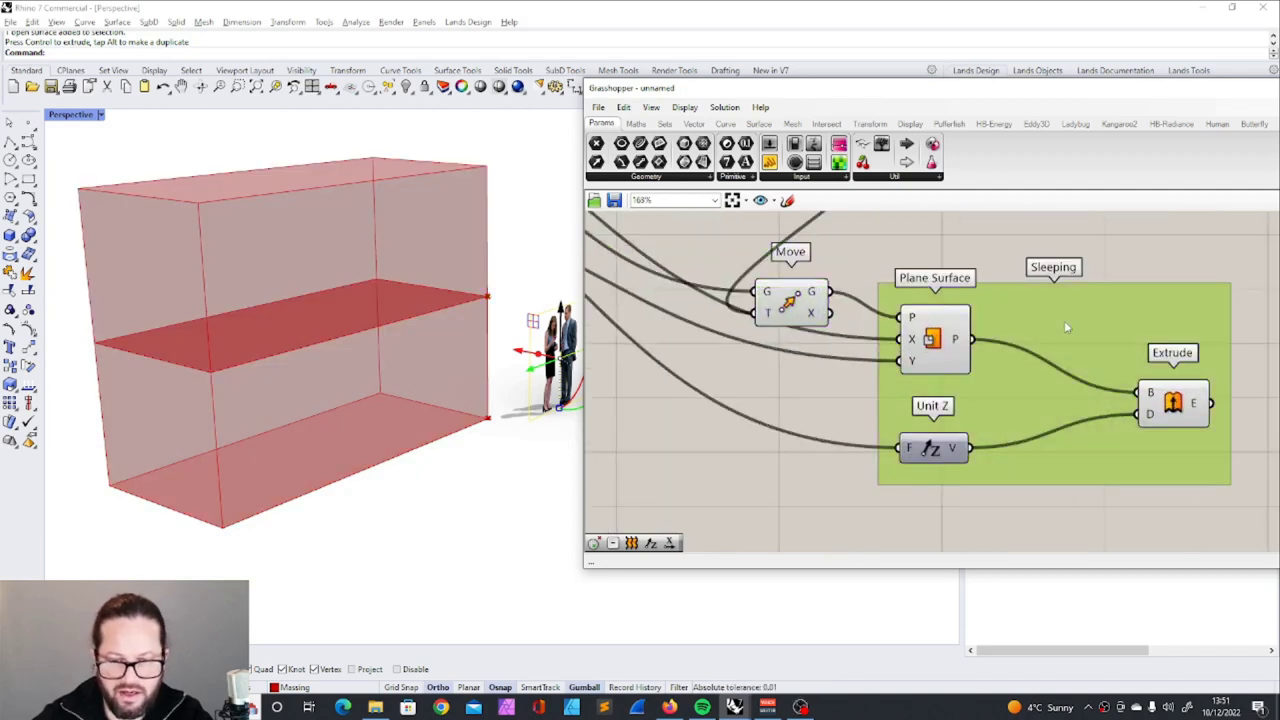
{"action": "right_click", "coordinate": [996, 298]}
{"action": "left_click", "coordinate": [1047, 412]}
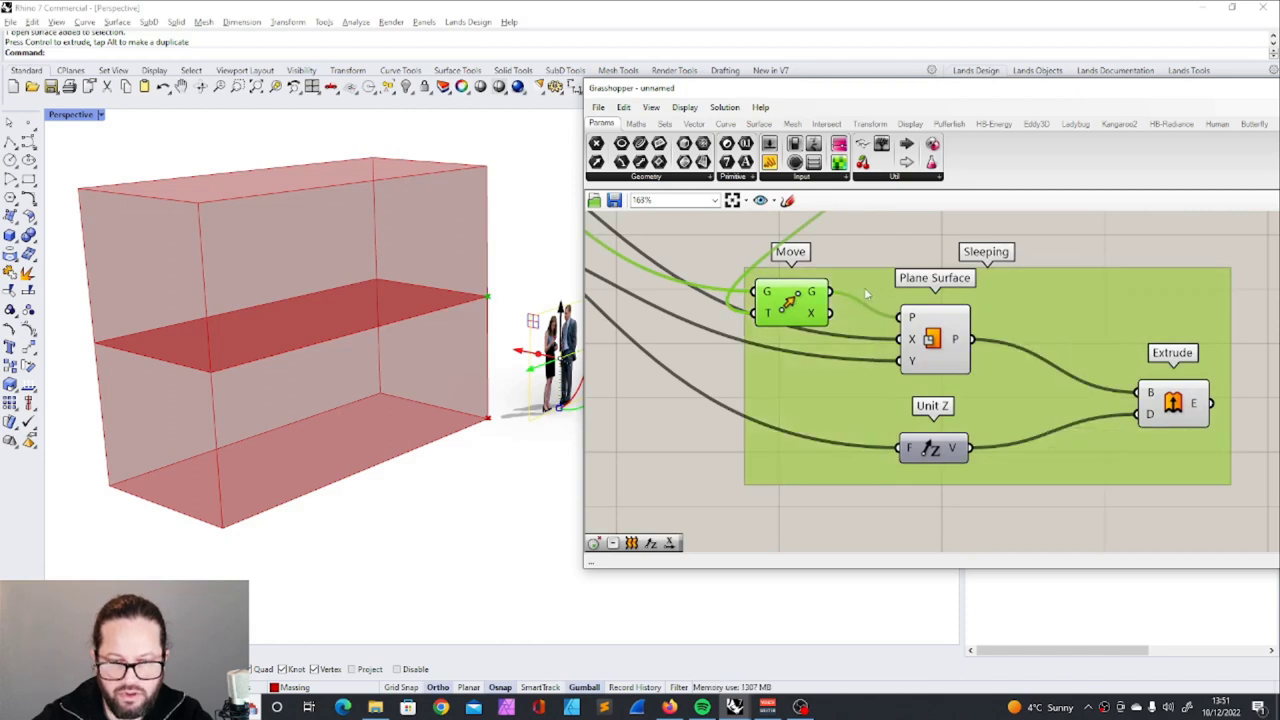
Line up the Width and ceiling height panels in the input column
{"action": "right_click_drag", "start_coordinate": [864, 288], "coordinate": [944, 306]}
{"action": "scroll", "coordinate": [854, 338], "scroll_direction": "down", "scroll_amount": 4}
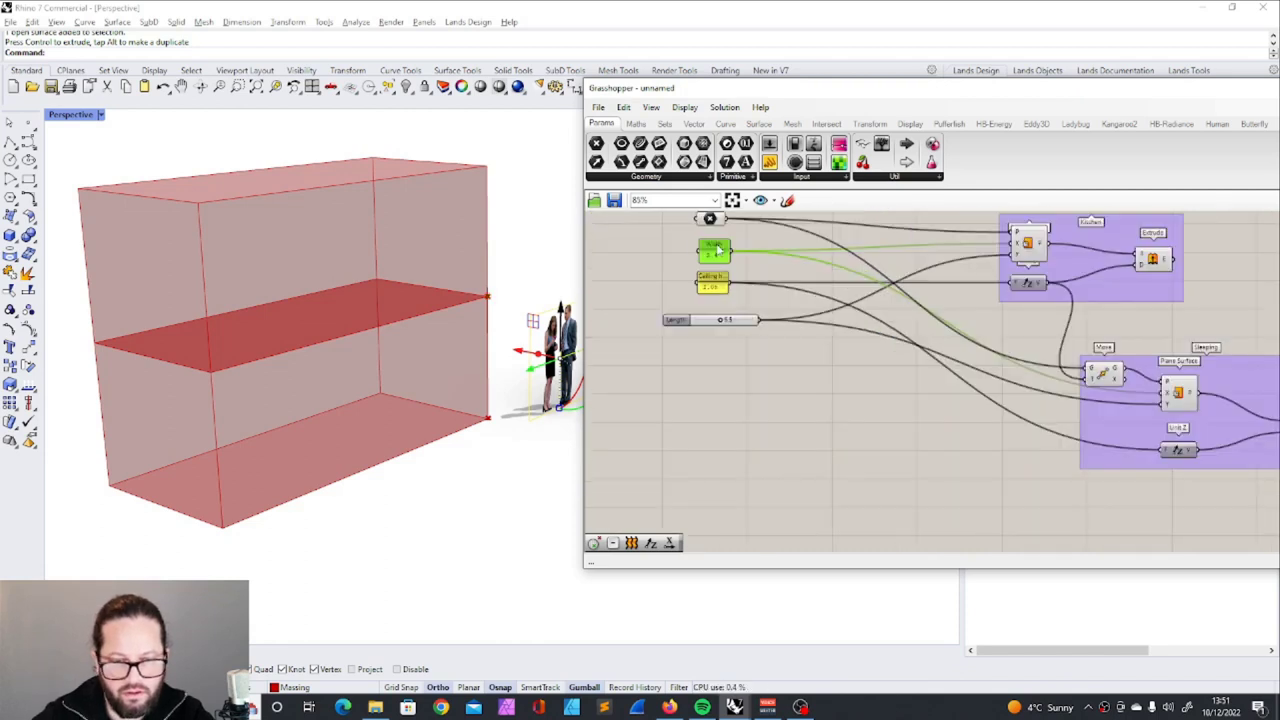
{"action": "left_click_drag", "start_coordinate": [713, 249], "coordinate": [709, 287]}
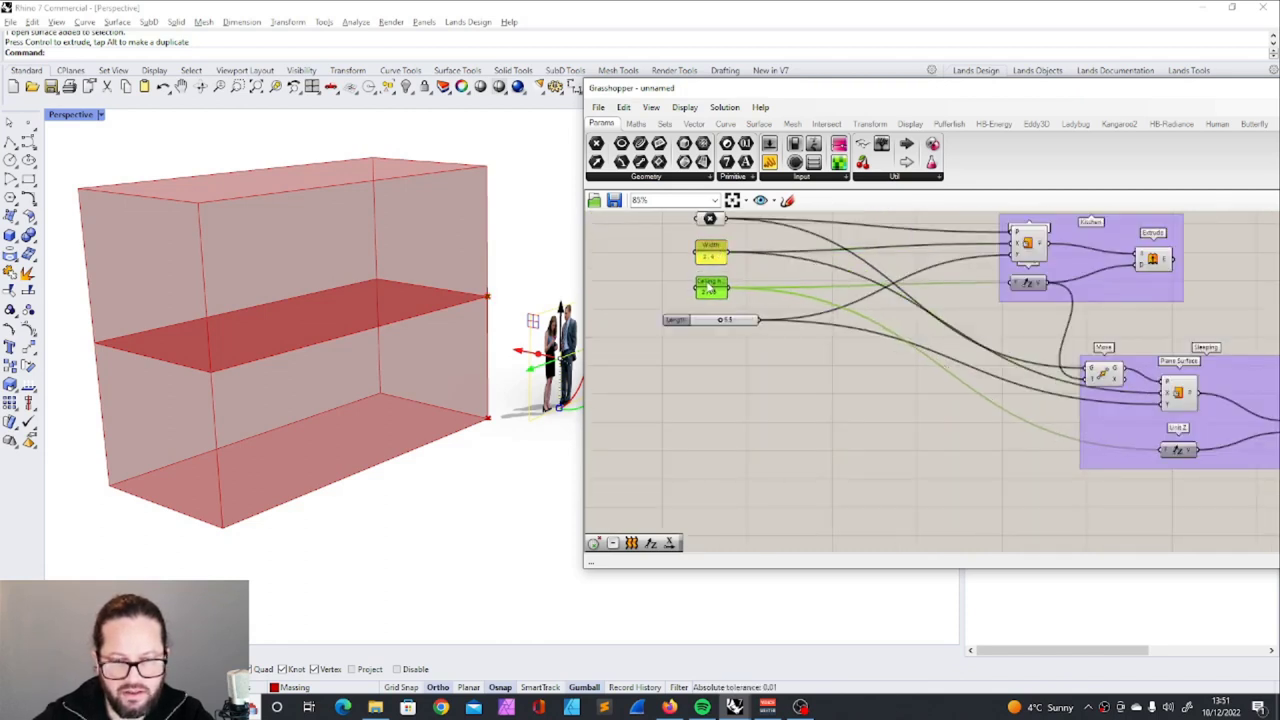
{"action": "scroll", "coordinate": [716, 283], "scroll_direction": "up", "scroll_amount": 3}
{"action": "scroll", "coordinate": [719, 284], "scroll_direction": "down", "scroll_amount": 3}
{"action": "right_click_drag", "start_coordinate": [1148, 417], "coordinate": [1026, 410]}
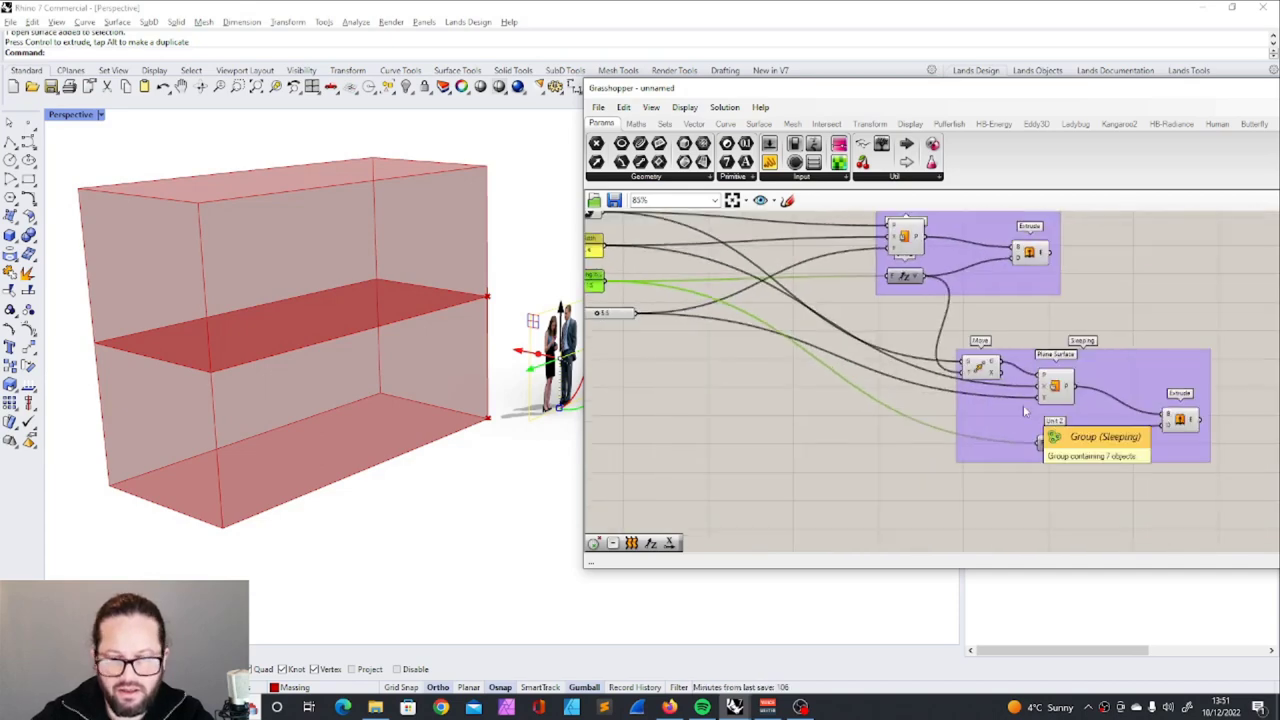
{"action": "right_click_drag", "start_coordinate": [970, 319], "coordinate": [985, 343]}
{"action": "scroll", "coordinate": [745, 313], "scroll_direction": "up", "scroll_amount": 2}
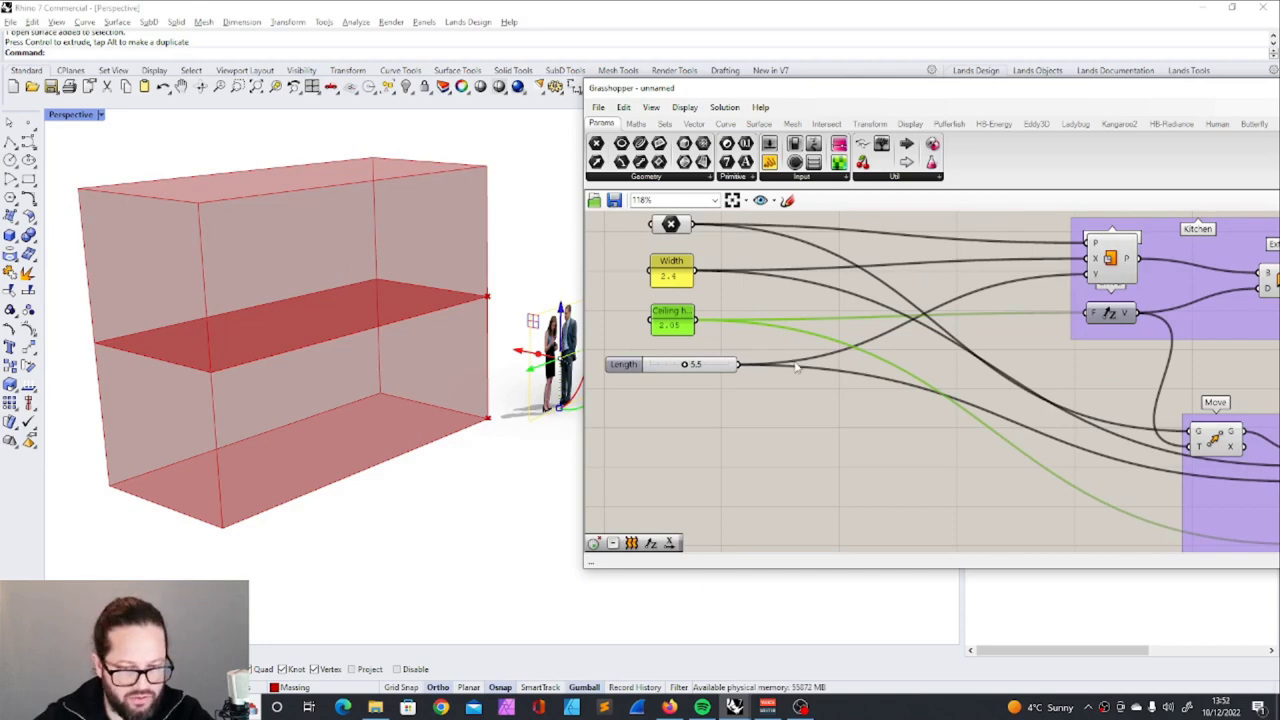
Check the maximum headroom in the browser's Design Brief, and place a copy of the ceiling height panel above the Length slider in Grasshopper
{"action": "key", "text": "alt+Tab"}
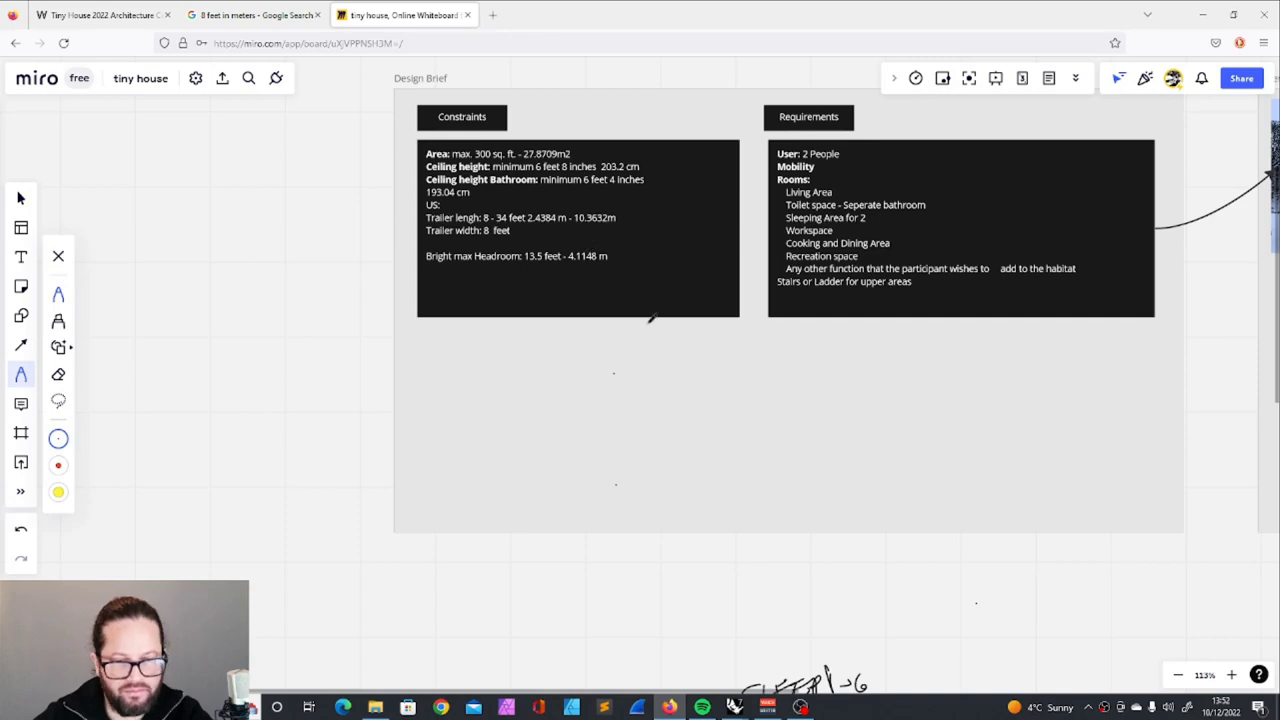
{"action": "key", "text": "alt+Tab"}
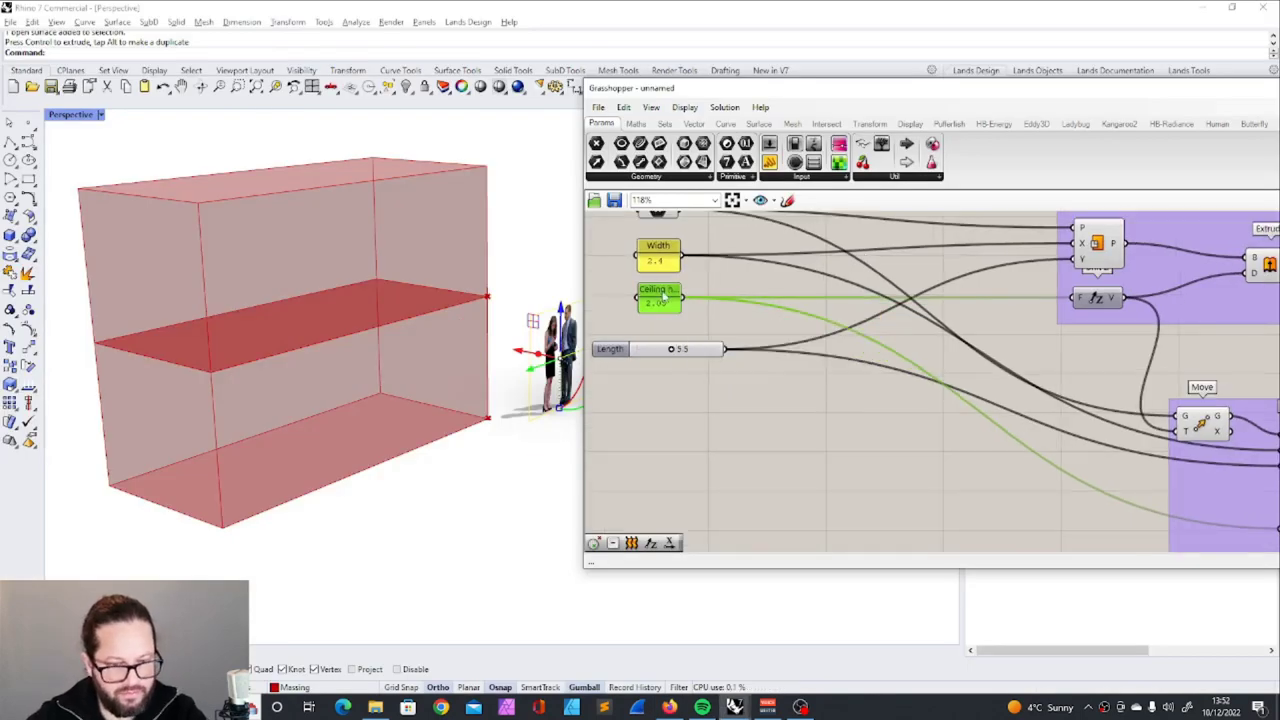
{"action": "left_click_drag", "start_coordinate": [663, 297], "coordinate": [657, 333], "text": "alt"}
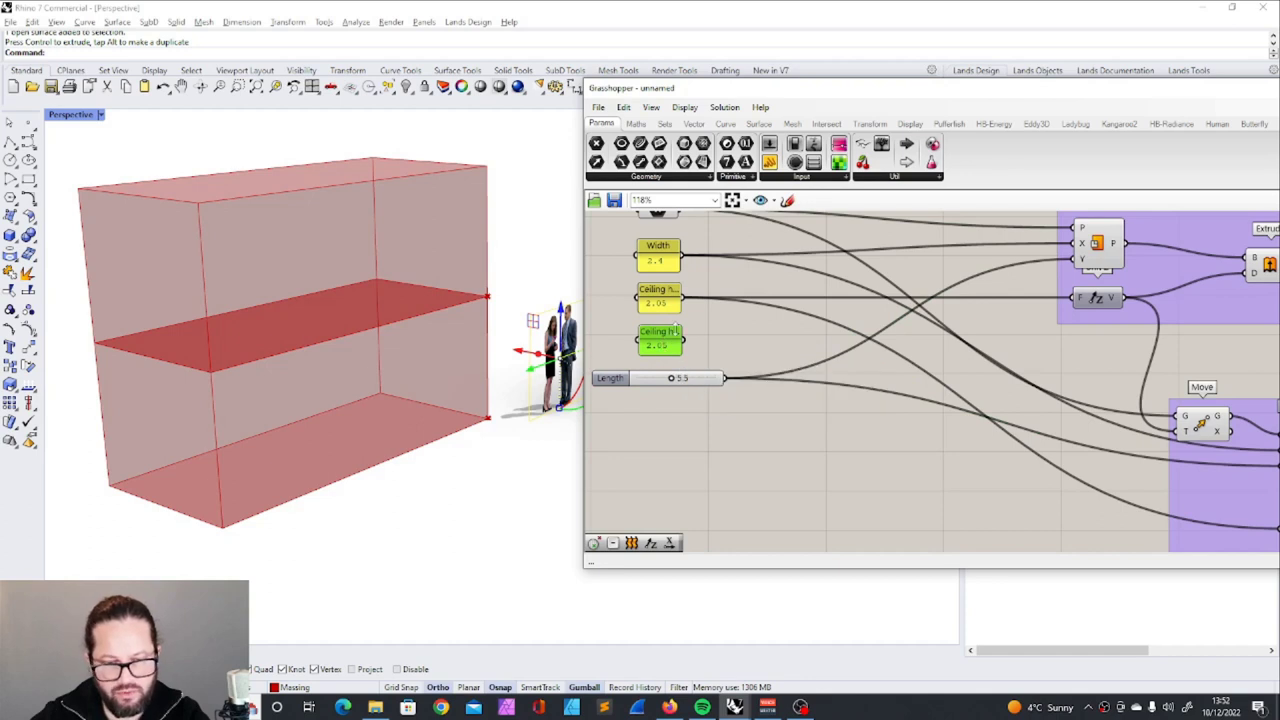
{"action": "double_click", "coordinate": [670, 347]}
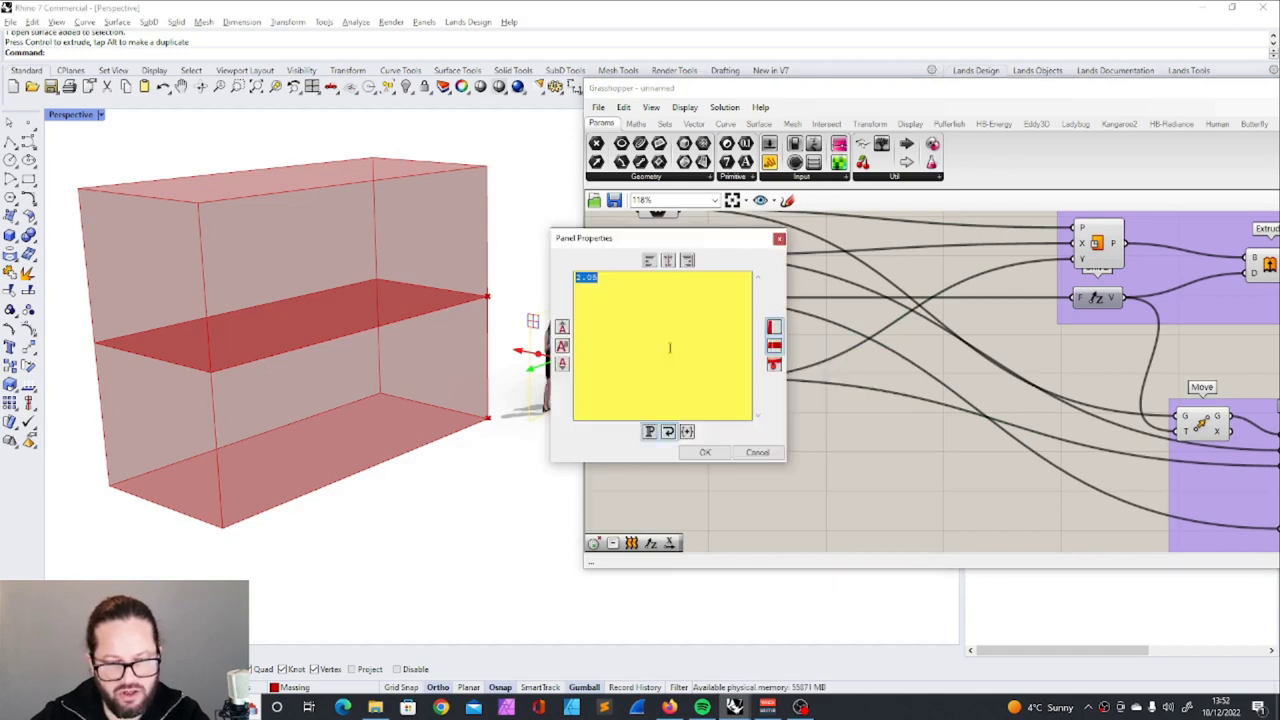
Subtract 2.03 from 4.1 in the Calculator to work out the remaining height for the upper level
{"action": "left_click_drag", "start_coordinate": [652, 246], "coordinate": [830, 298]}
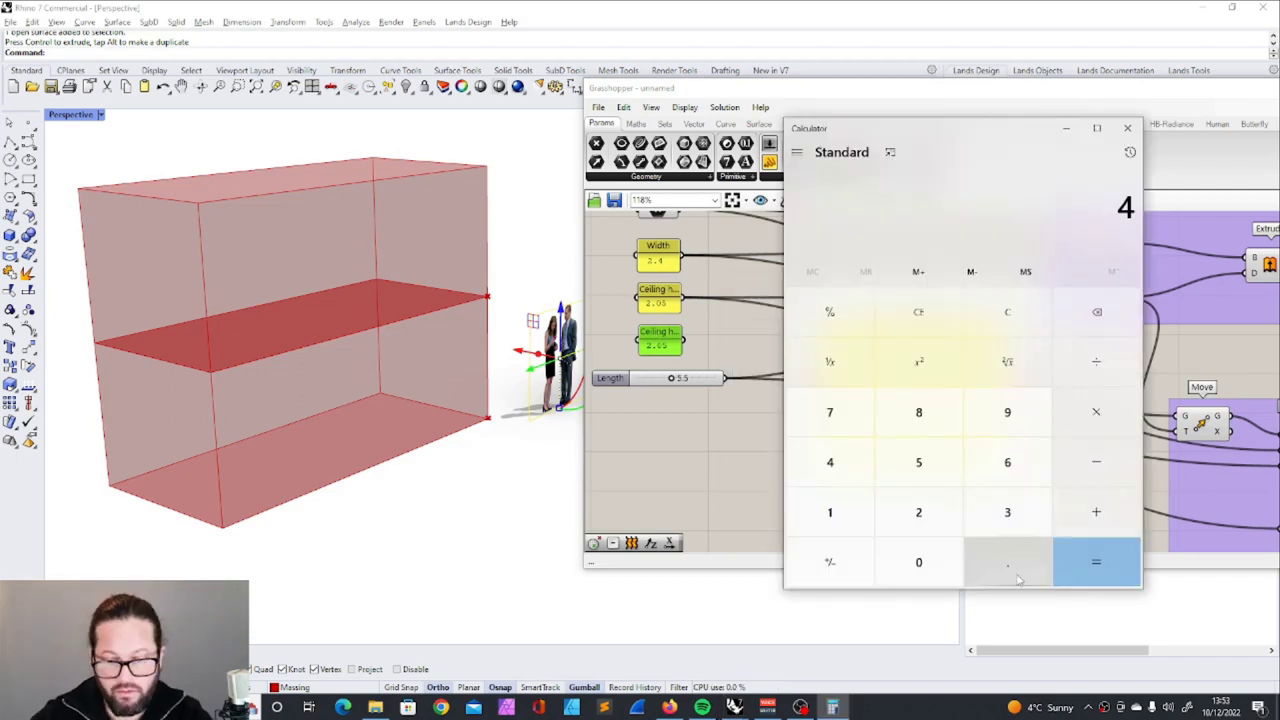
{"action": "left_click", "coordinate": [1011, 566]}
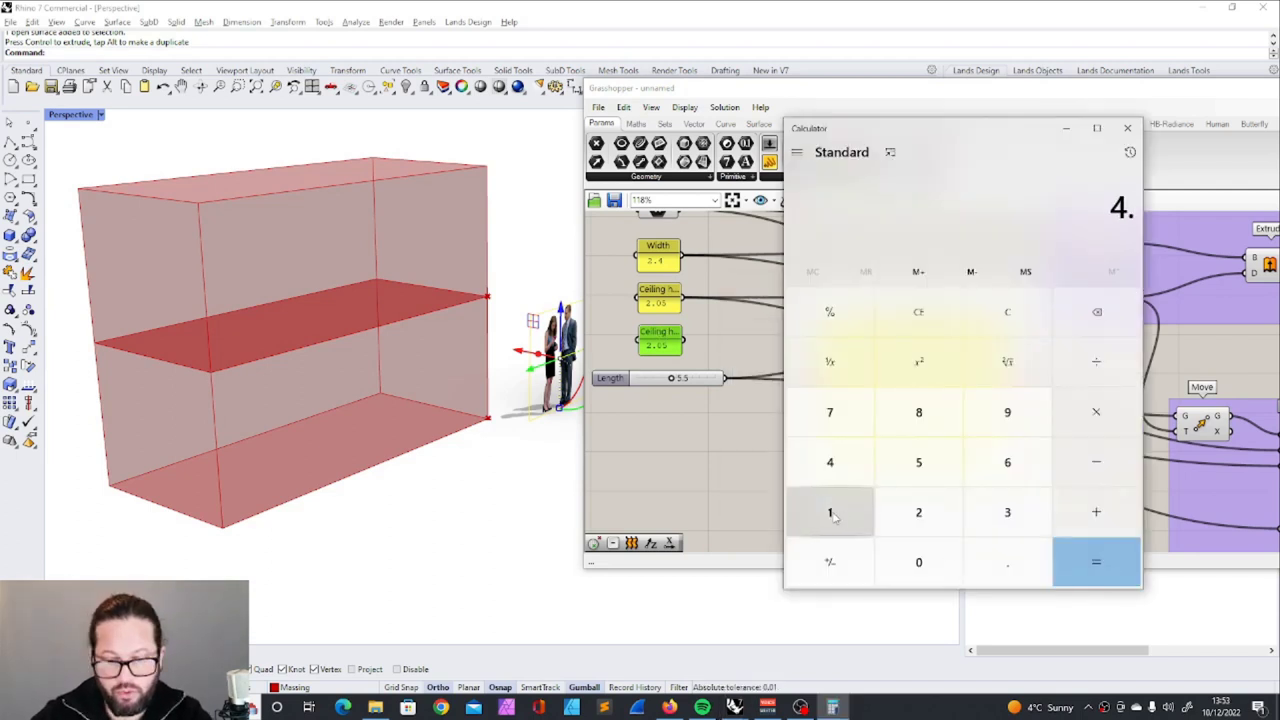
{"action": "left_click", "coordinate": [835, 519]}
{"action": "left_click", "coordinate": [1094, 460]}
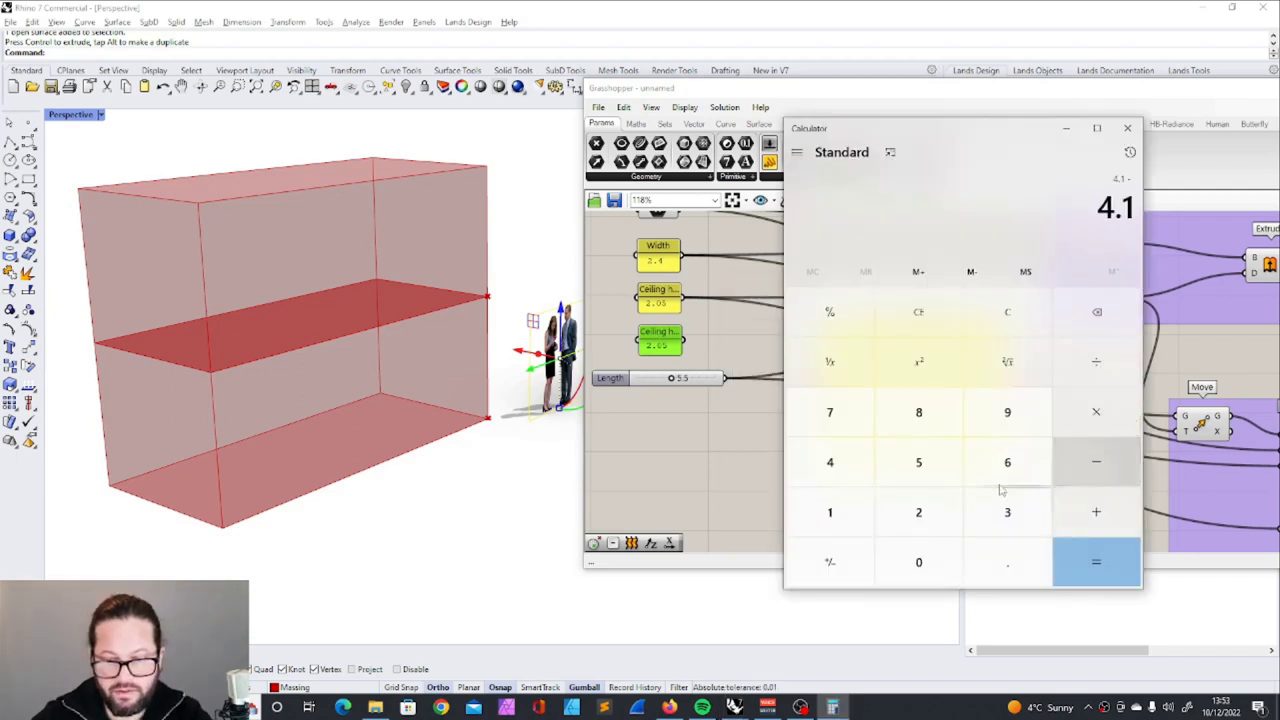
{"action": "left_click", "coordinate": [915, 510]}
{"action": "left_click", "coordinate": [918, 562]}
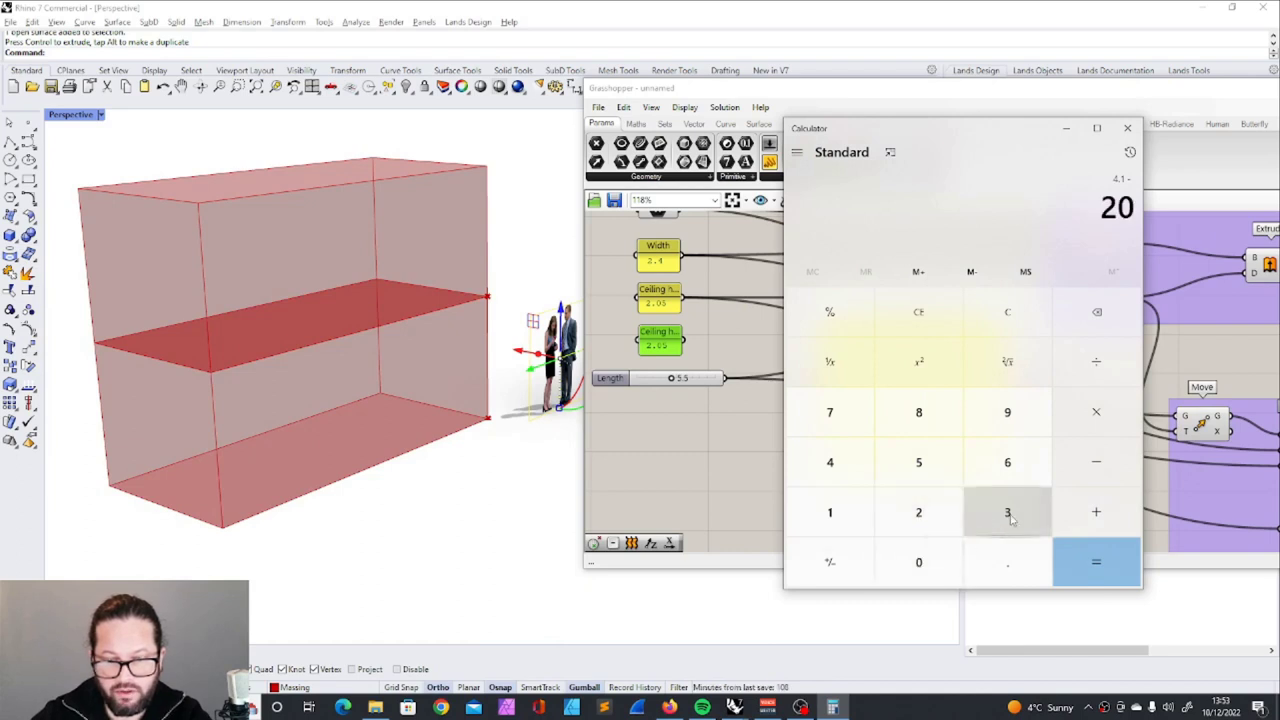
{"action": "left_click", "coordinate": [1096, 312]}
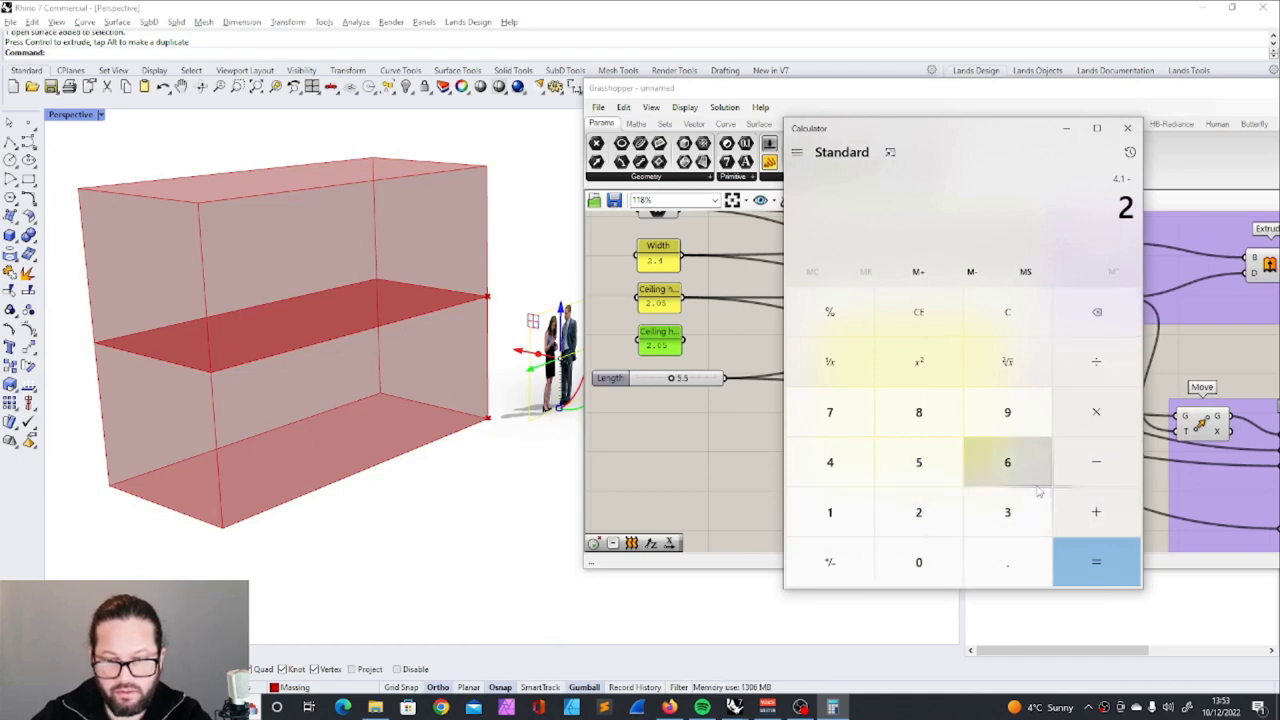
{"action": "left_click", "coordinate": [1005, 568]}
{"action": "left_click", "coordinate": [918, 562]}
{"action": "left_click", "coordinate": [1007, 512]}
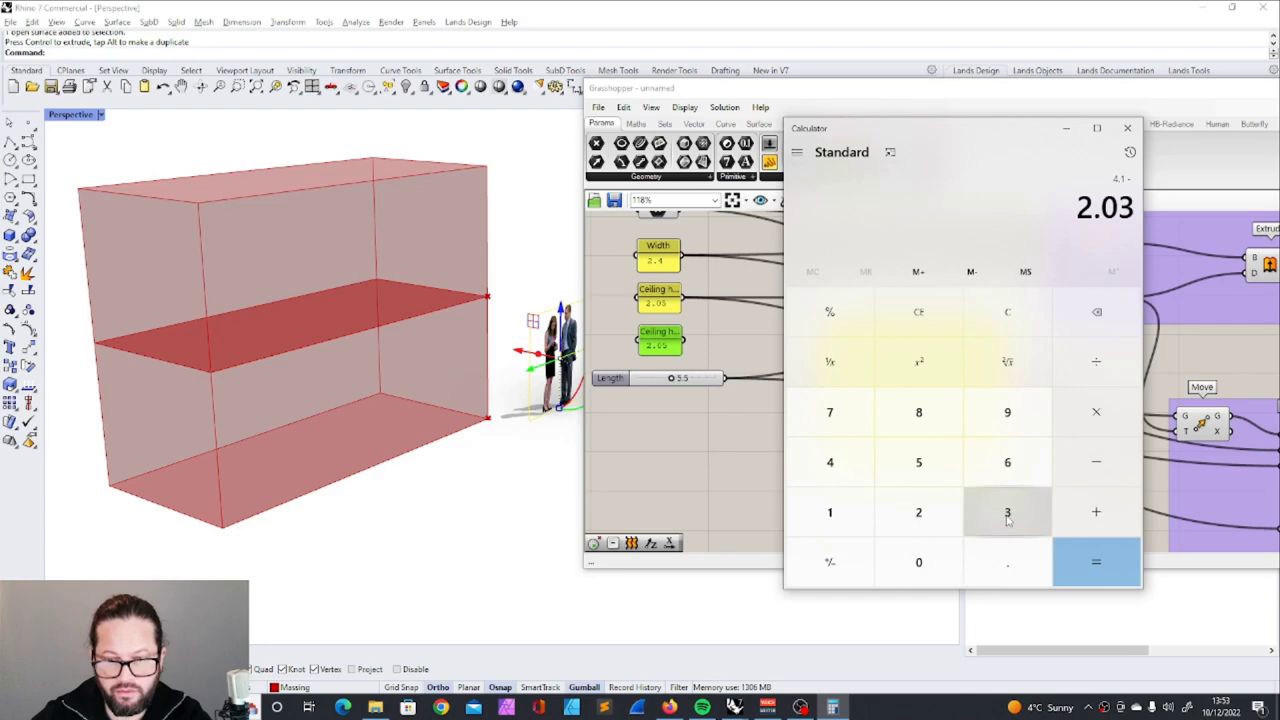
{"action": "left_click", "coordinate": [1095, 565]}
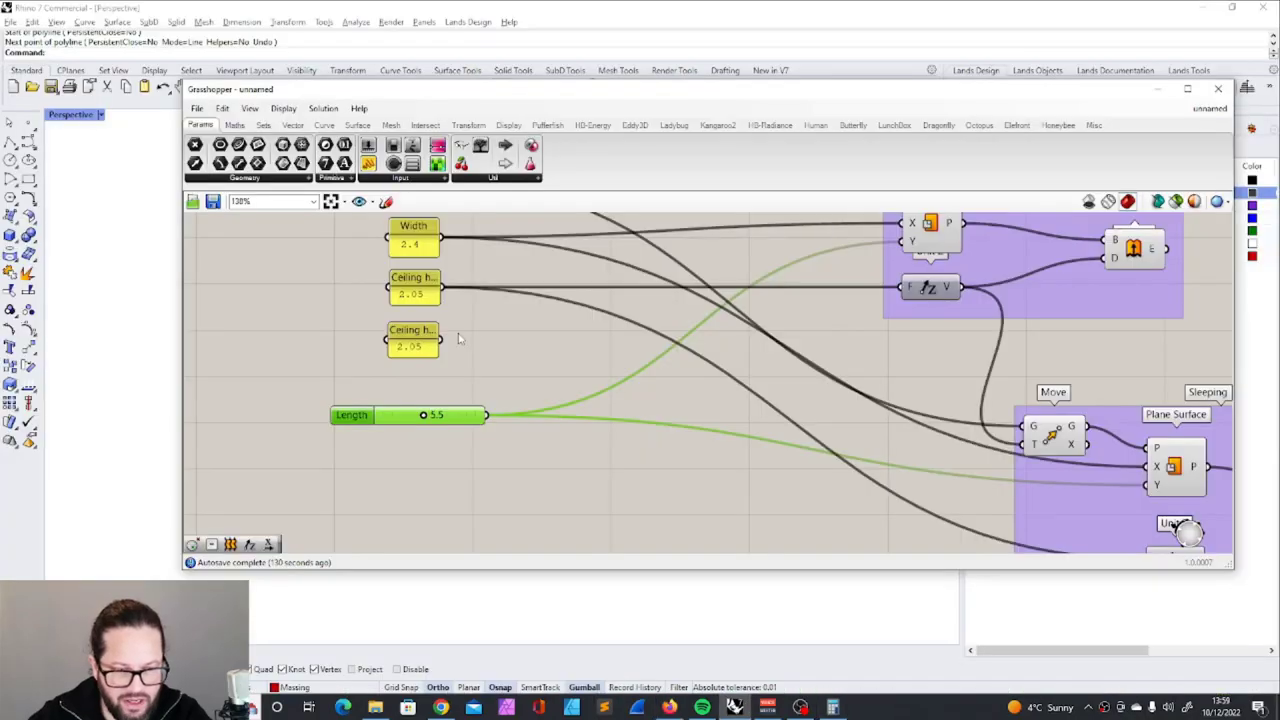
Space the copied ceiling height panel between the original panel and the Length slider, and move the Grasshopper window off the massing
{"action": "left_click", "coordinate": [460, 340]}
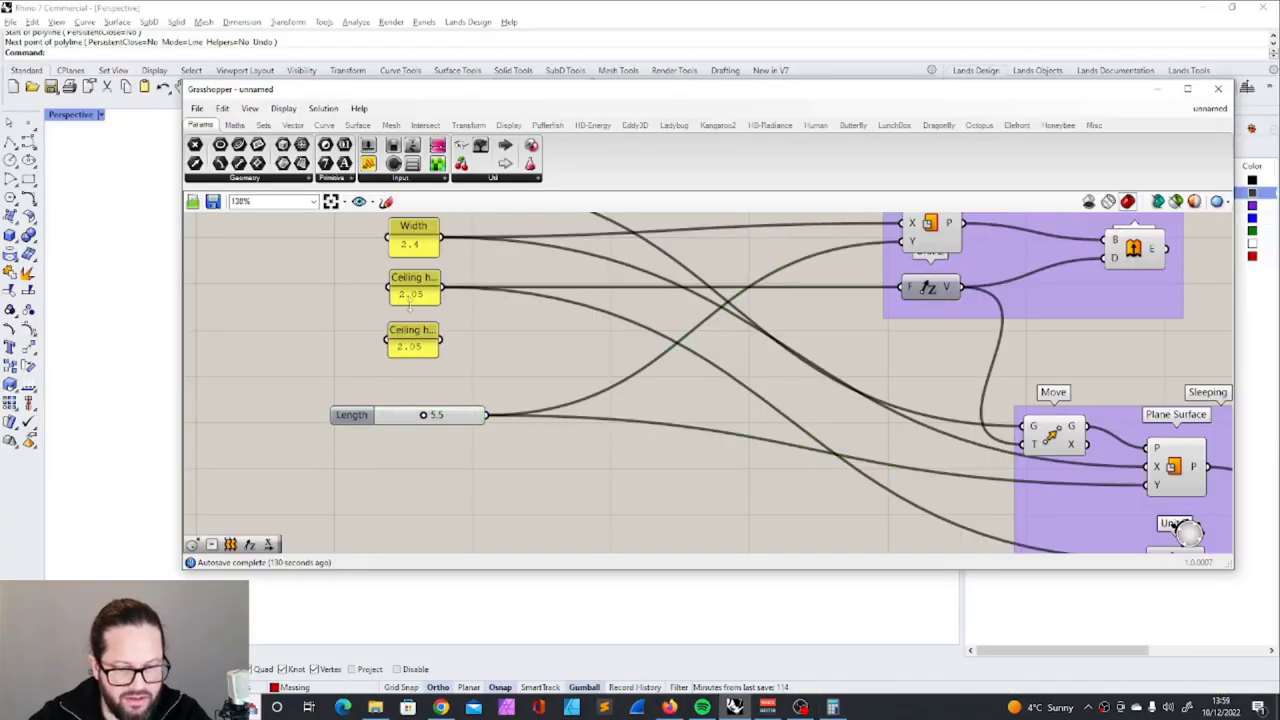
{"action": "left_click_drag", "start_coordinate": [416, 337], "coordinate": [416, 353]}
{"action": "left_click_drag", "start_coordinate": [411, 91], "coordinate": [731, 87]}
{"action": "right_click_drag", "start_coordinate": [494, 380], "coordinate": [363, 392], "text": "shift"}
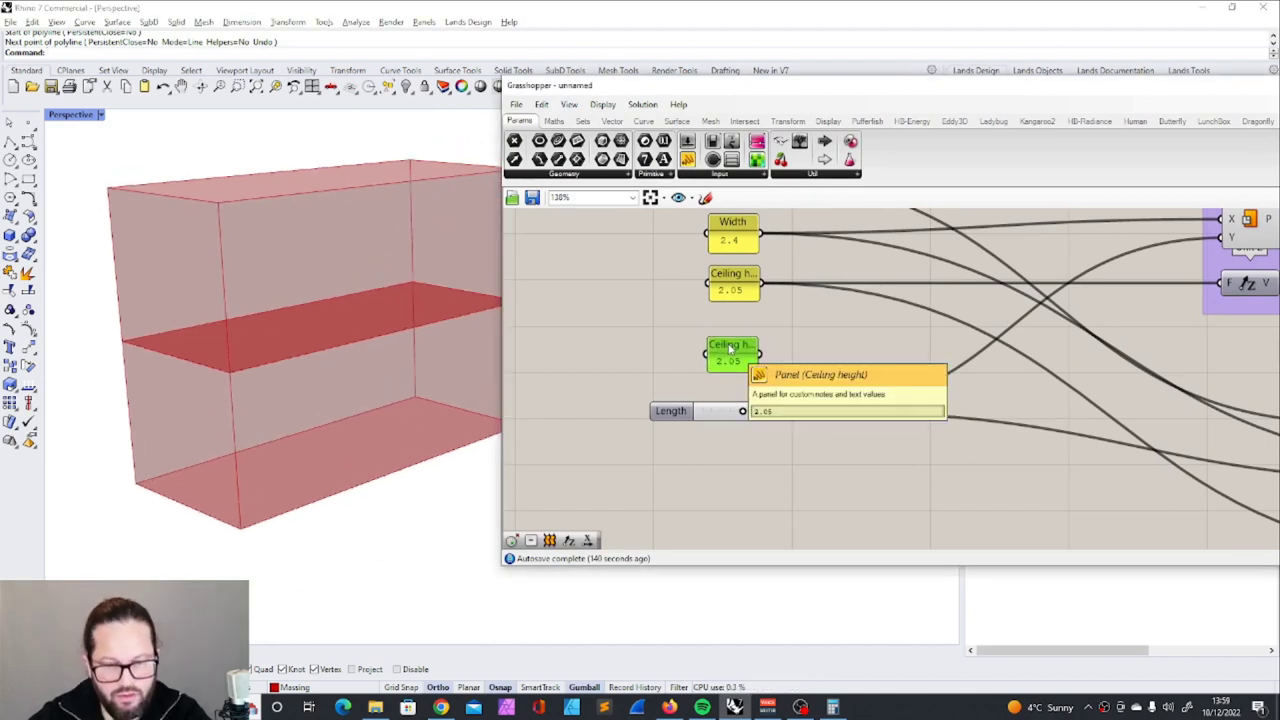
{"action": "left_click_drag", "start_coordinate": [743, 347], "coordinate": [747, 340]}
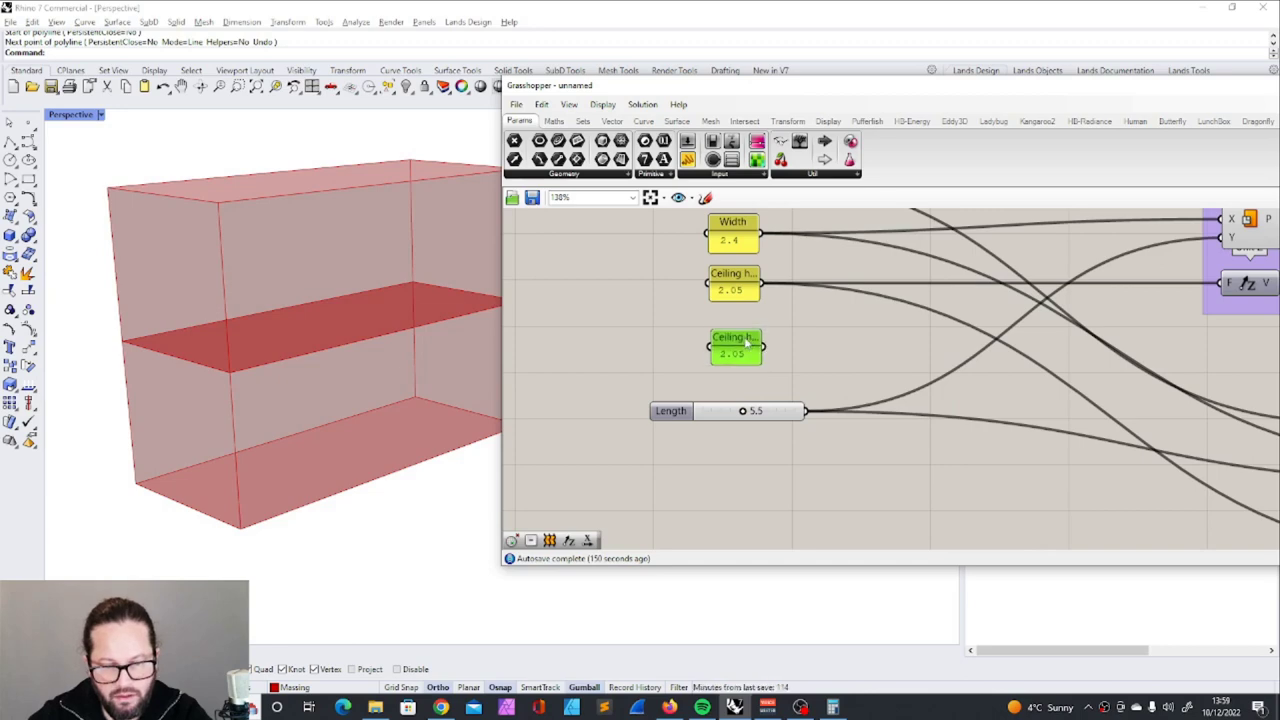
{"action": "scroll", "coordinate": [745, 340], "scroll_direction": "down", "scroll_amount": 2}
{"action": "scroll", "coordinate": [667, 318], "scroll_direction": "up", "scroll_amount": 4}
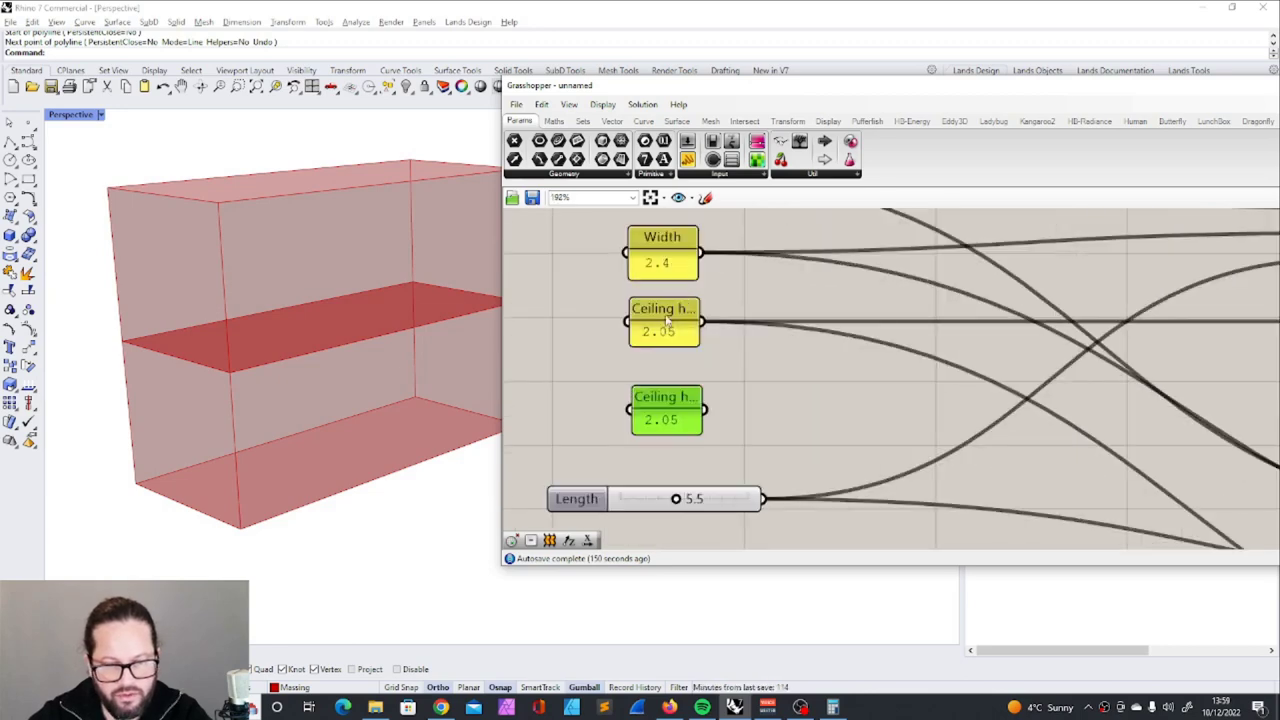
{"action": "scroll", "coordinate": [684, 408], "scroll_direction": "down", "scroll_amount": 4}
{"action": "scroll", "coordinate": [716, 405], "scroll_direction": "up", "scroll_amount": 2}
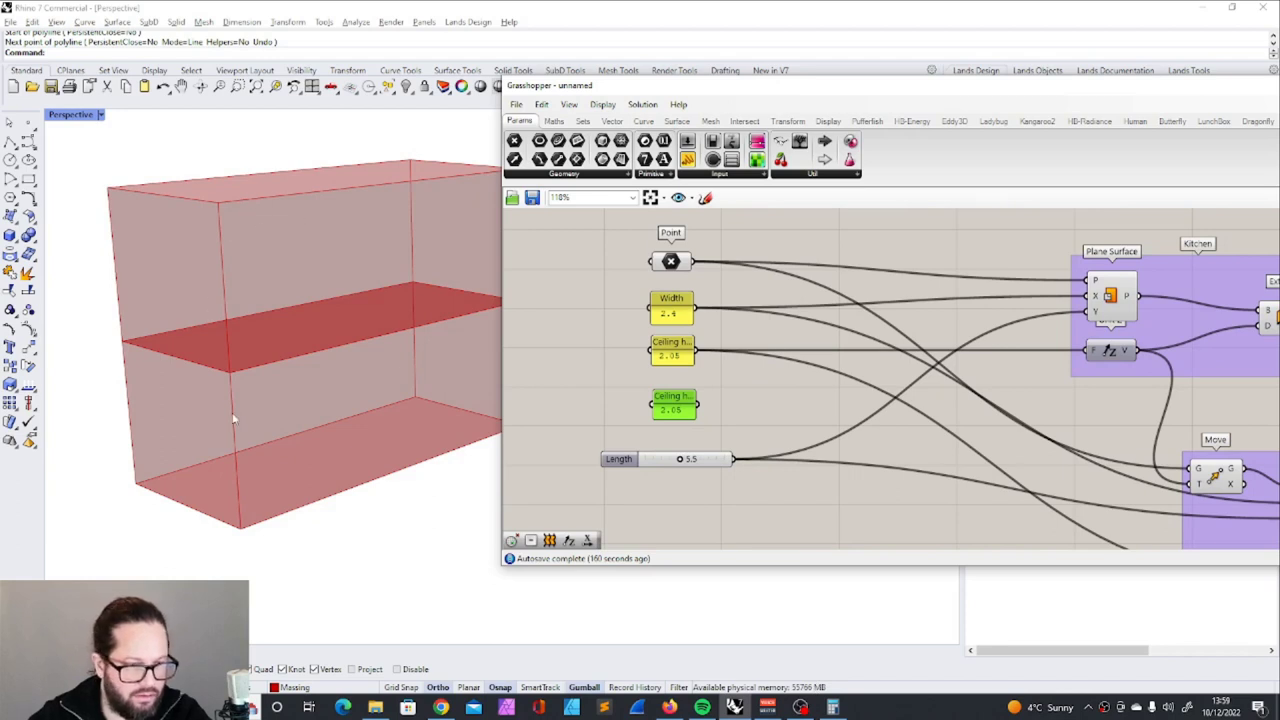
{"action": "scroll", "coordinate": [285, 270], "scroll_direction": "down", "scroll_amount": 3}
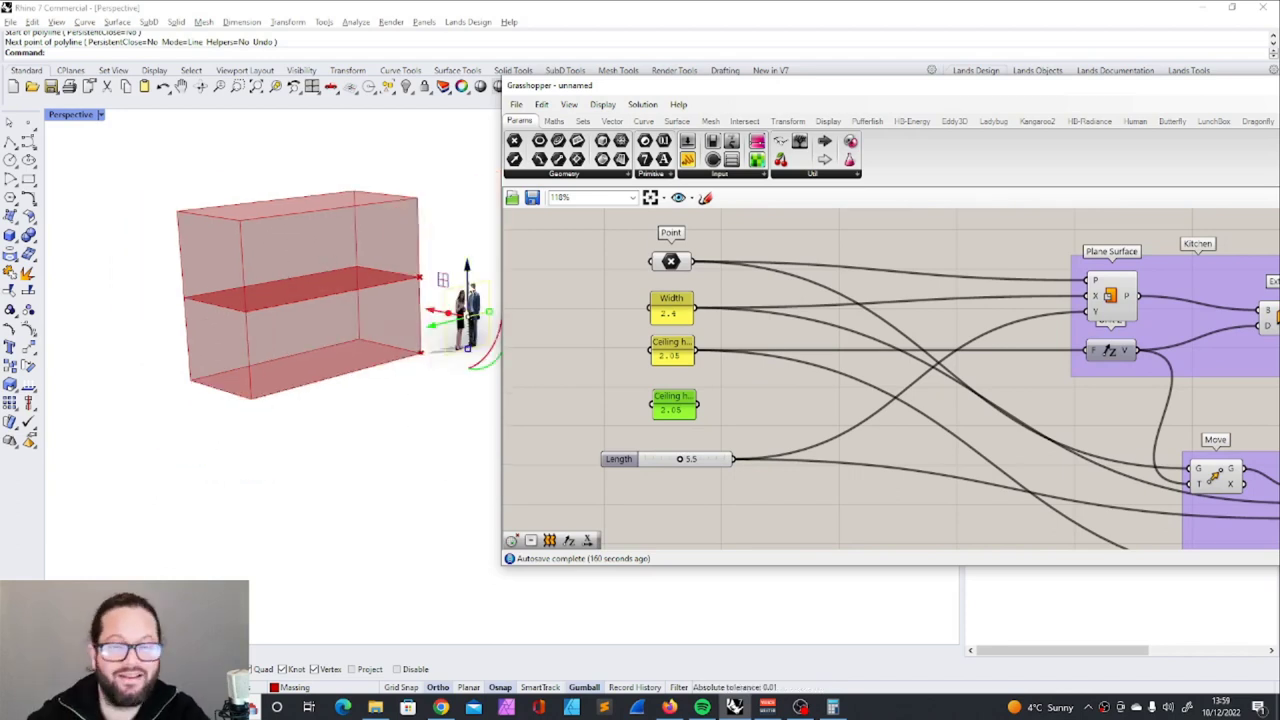
Examine the height dimensions of the trailer section drawing on the Miro tiny house board in Firefox
{"action": "left_click", "coordinate": [440, 707]}
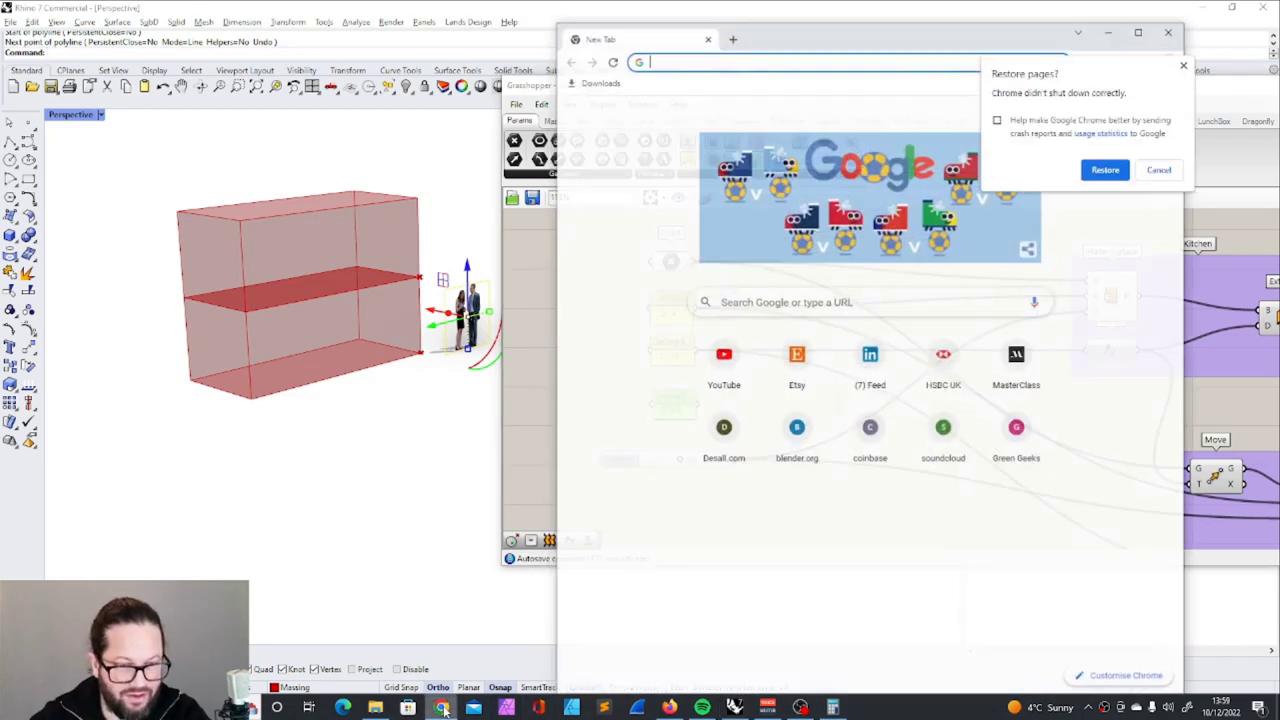
{"action": "left_click", "coordinate": [669, 707]}
{"action": "scroll", "coordinate": [472, 298], "scroll_direction": "down", "scroll_amount": 3}
{"action": "scroll", "coordinate": [515, 338], "scroll_direction": "up", "scroll_amount": 2}
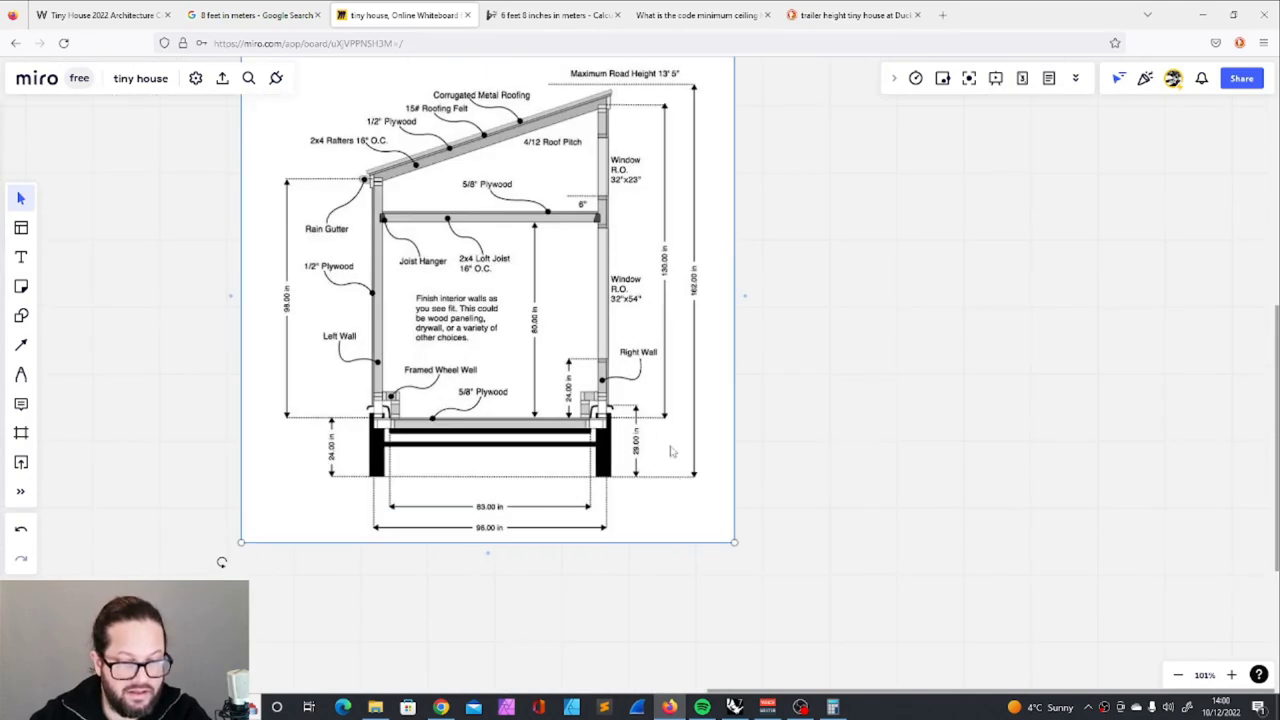
{"action": "scroll", "coordinate": [582, 450], "scroll_direction": "down", "scroll_amount": 2}
{"action": "scroll", "coordinate": [591, 356], "scroll_direction": "up", "scroll_amount": 1}
{"action": "left_click_drag", "start_coordinate": [522, 253], "coordinate": [482, 284]}
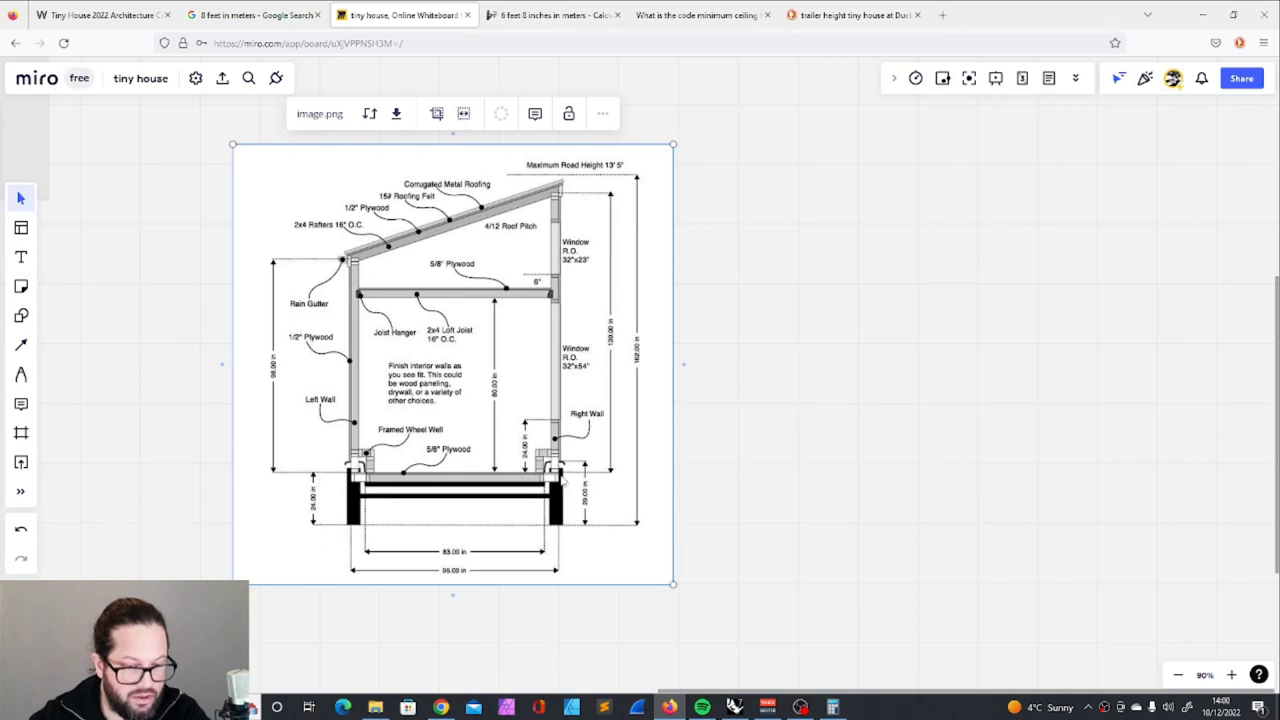
{"action": "left_click_drag", "start_coordinate": [364, 482], "coordinate": [304, 481]}
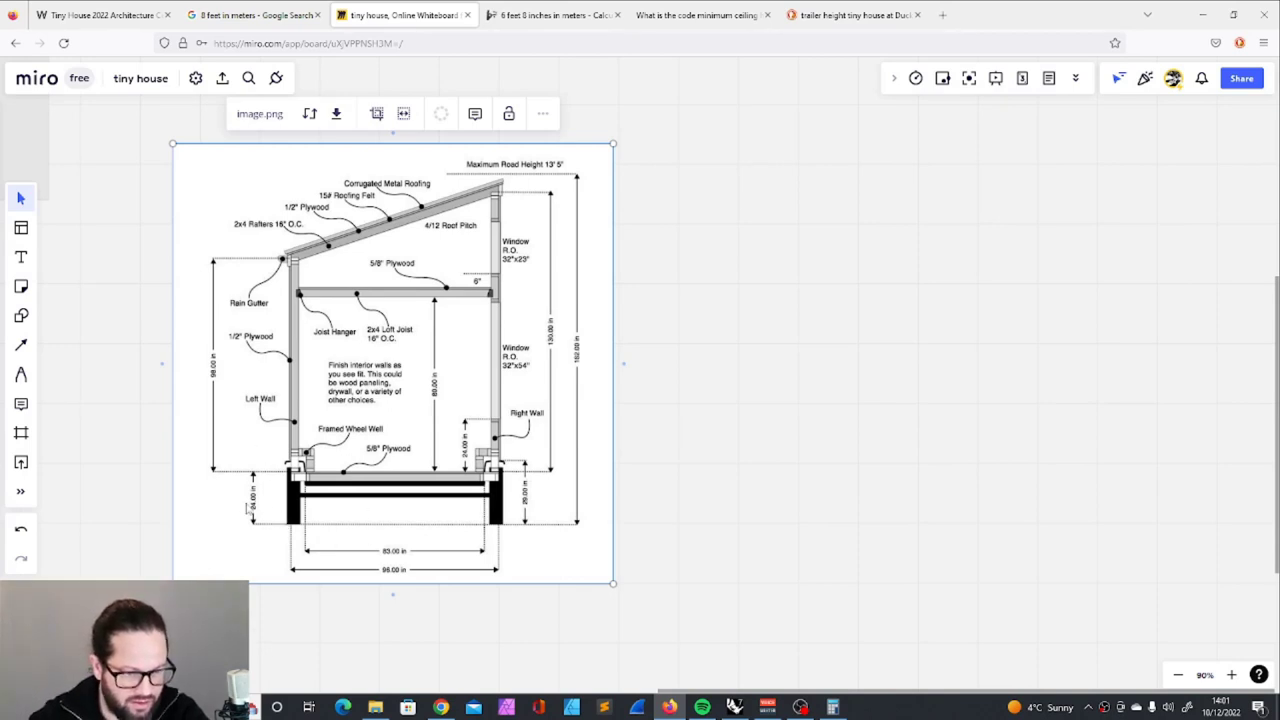
Start subtracting from 2.07 in the Calculator, and convert 24 inches to centimetres with a Google search in Chrome
{"action": "left_click", "coordinate": [734, 707]}
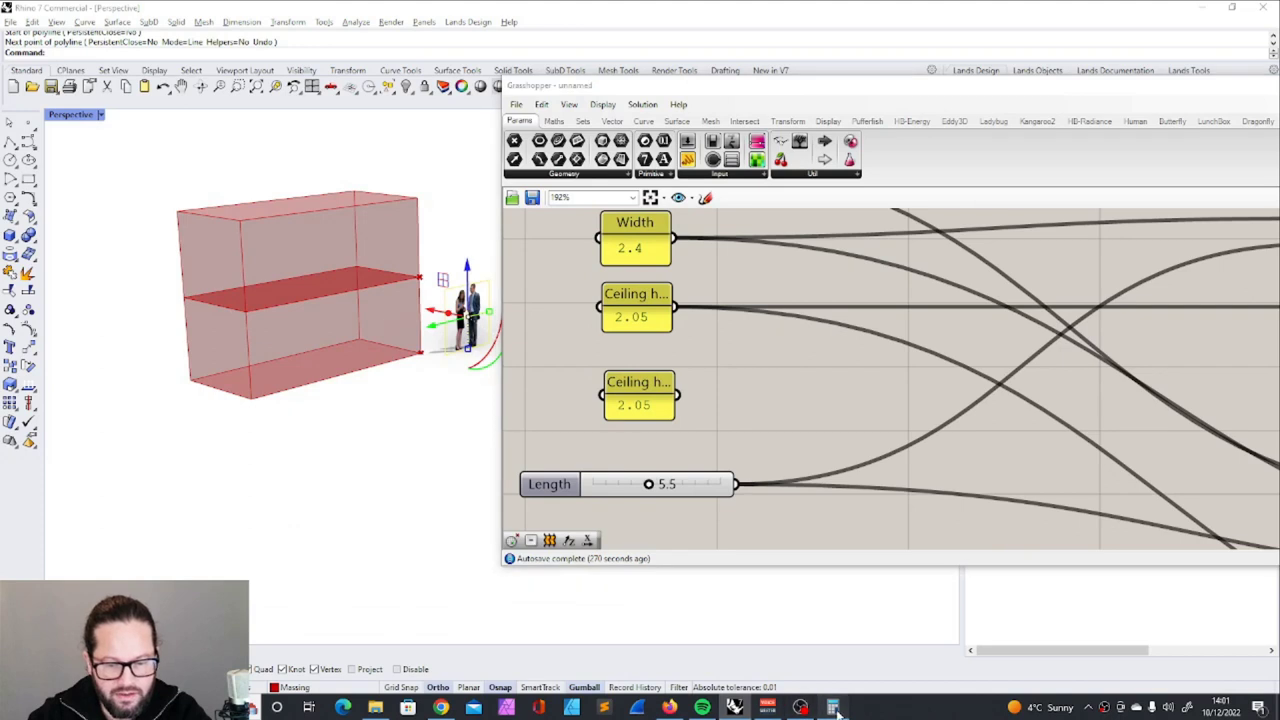
{"action": "left_click", "coordinate": [833, 707]}
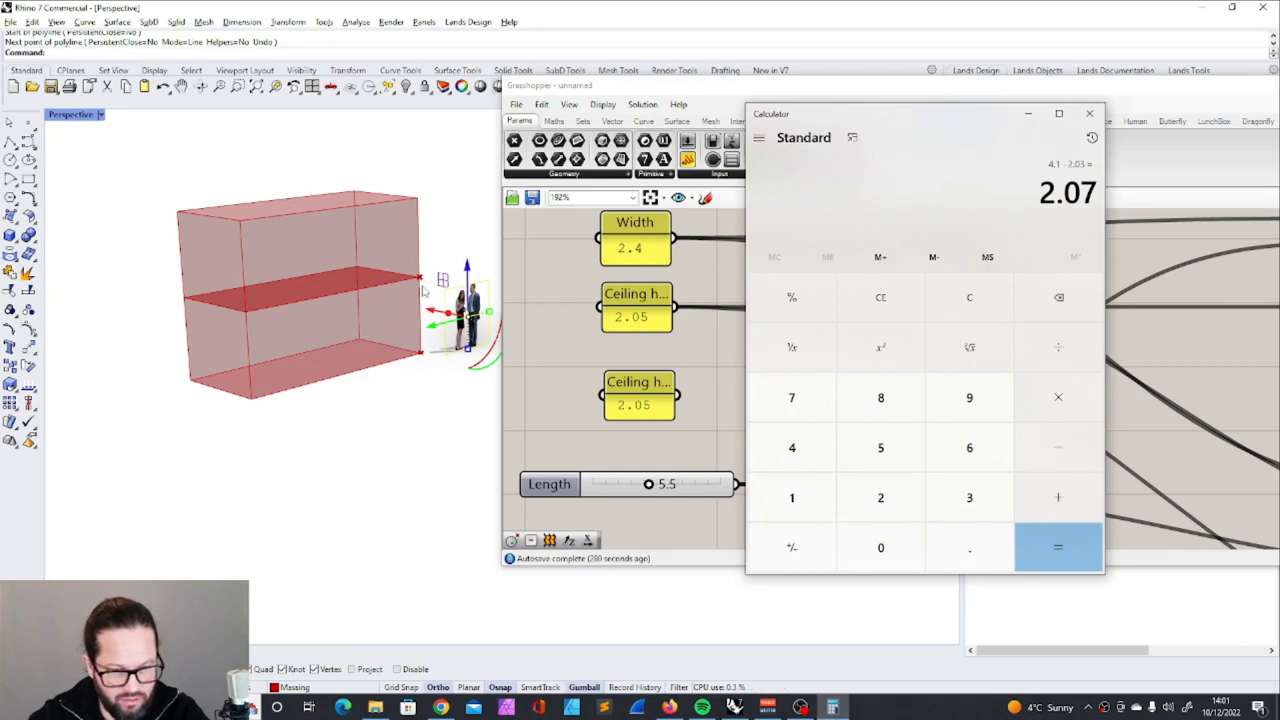
{"action": "left_click", "coordinate": [1058, 447]}
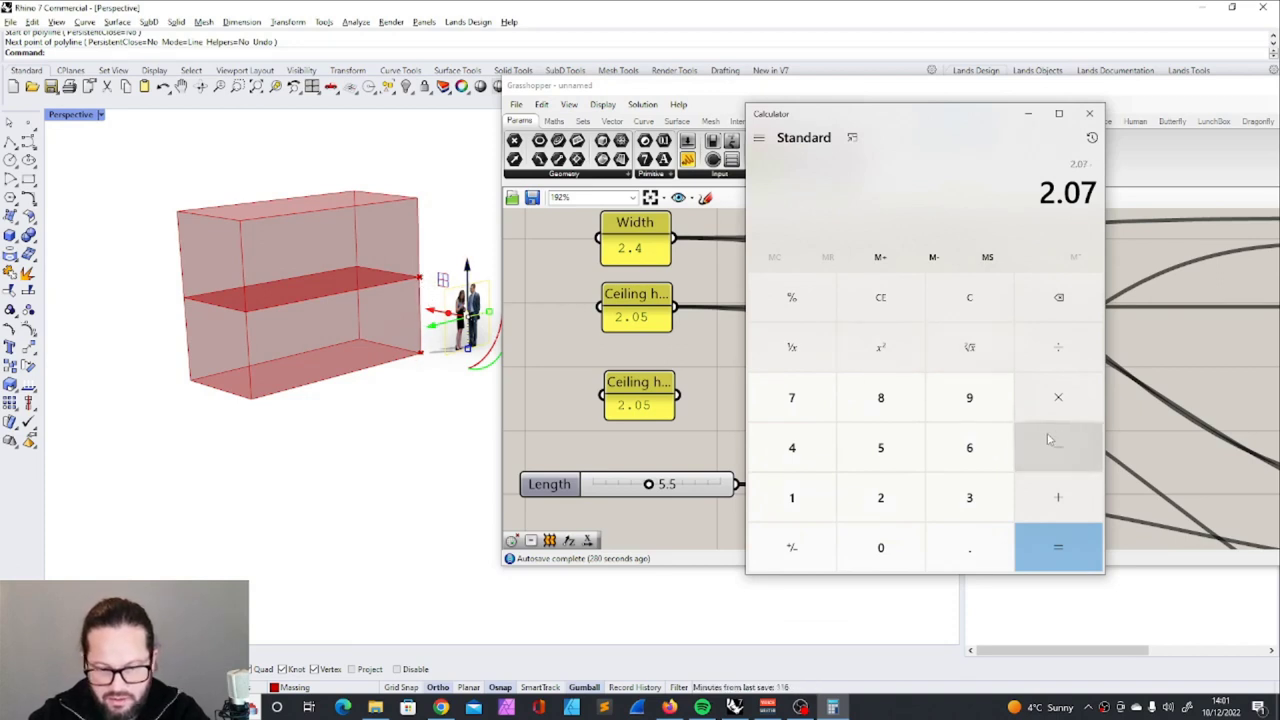
{"action": "left_click", "coordinate": [440, 707]}
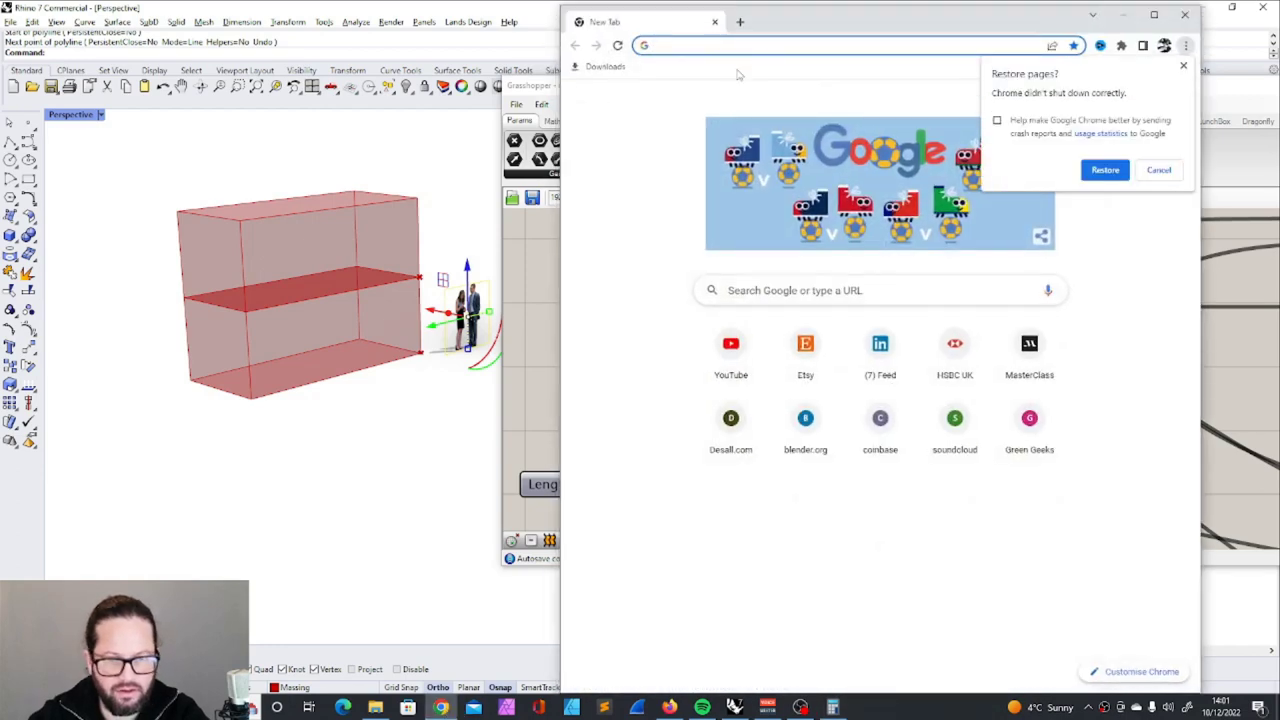
{"action": "type", "text": "24 inch"}
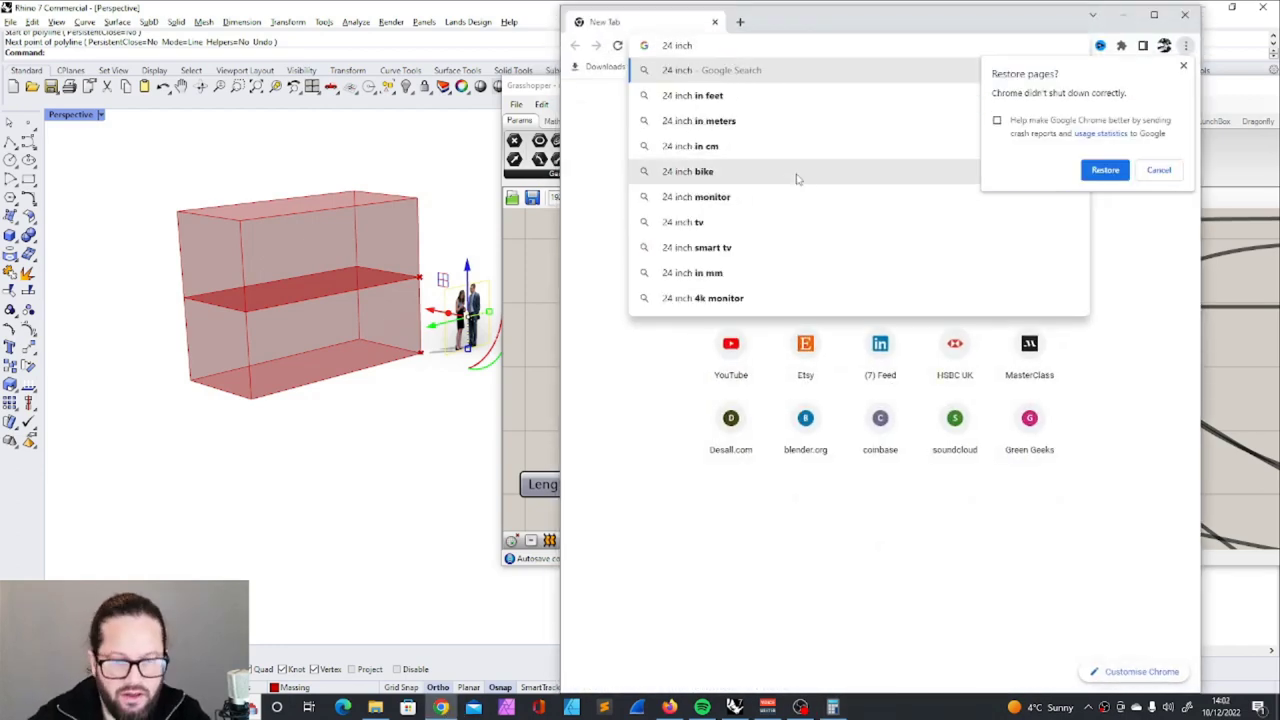
{"action": "left_click", "coordinate": [797, 148]}
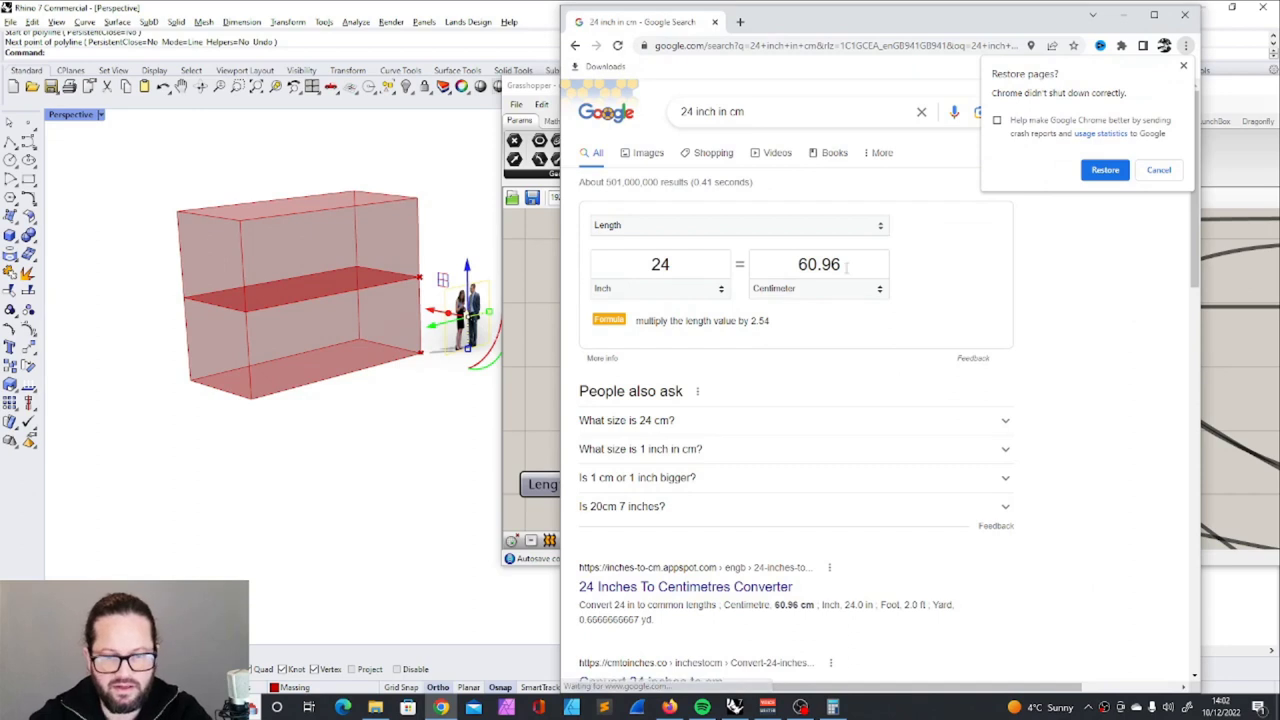
{"action": "double_click", "coordinate": [847, 266]}
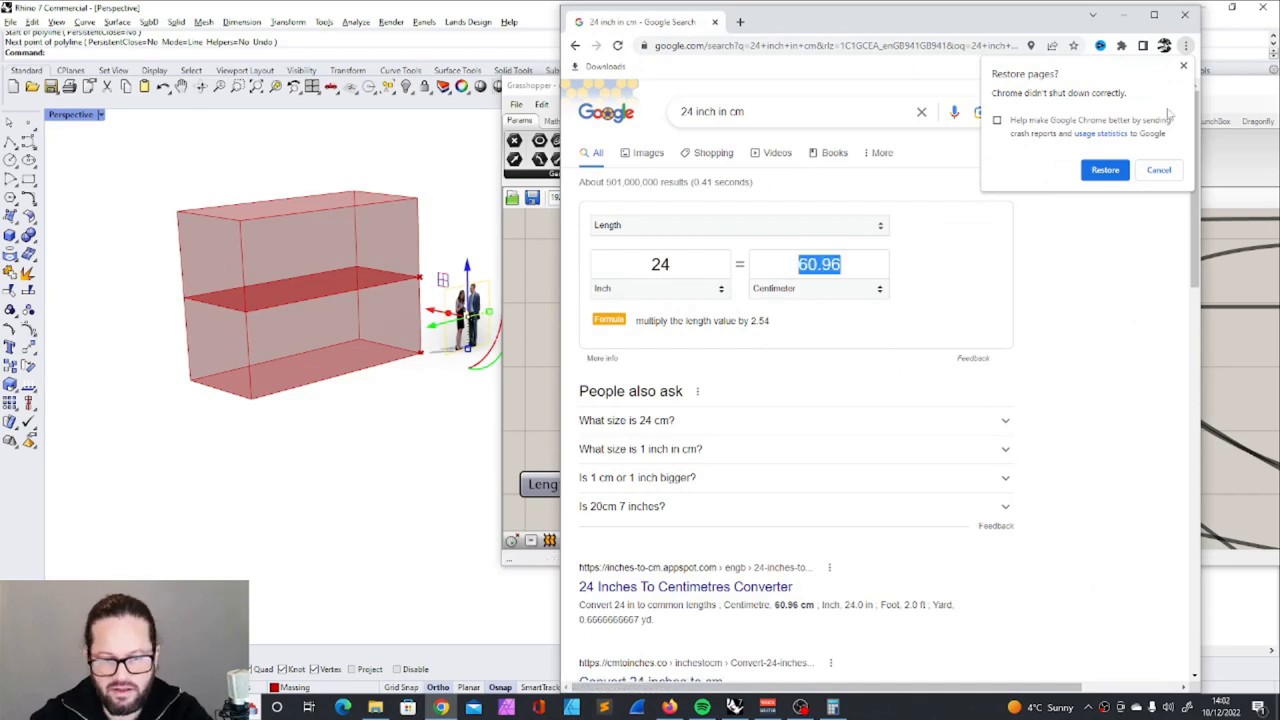
Subtract 0.61 from 2.07 in the Calculator and select the result
{"action": "left_click", "coordinate": [1128, 18]}
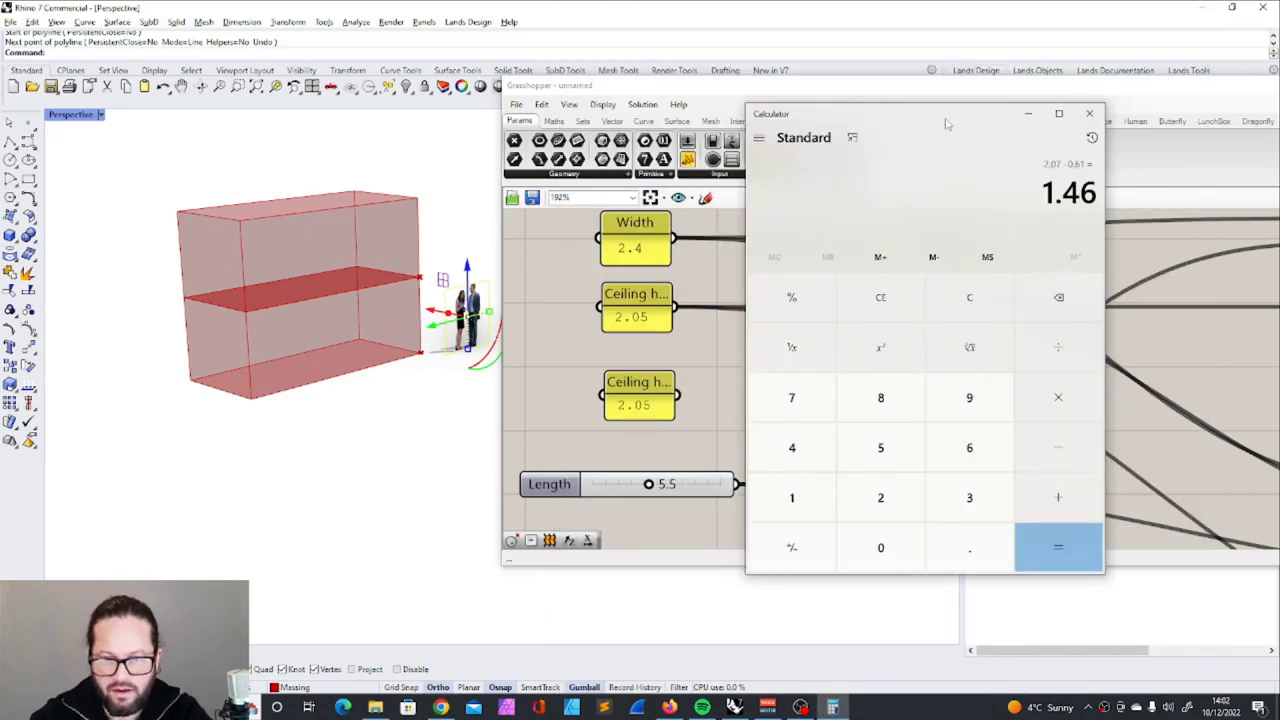
{"action": "left_click_drag", "start_coordinate": [967, 126], "coordinate": [952, 159]}
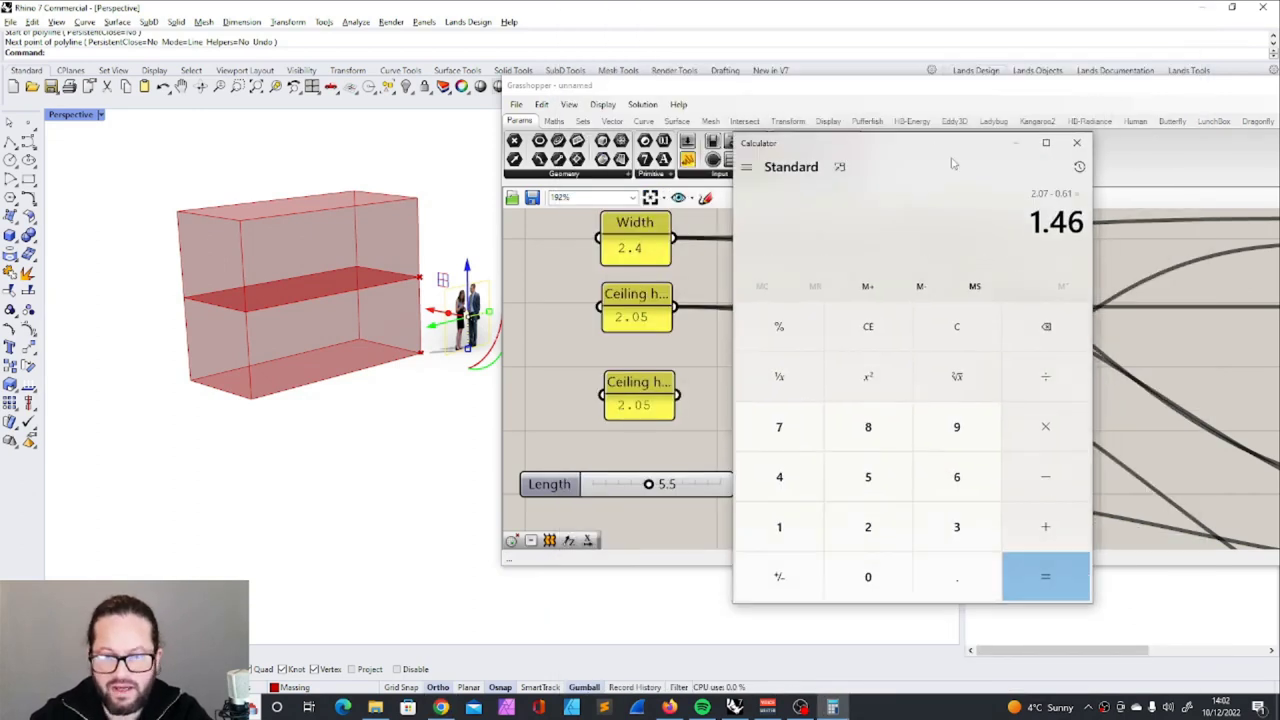
{"action": "left_click_drag", "start_coordinate": [1031, 222], "coordinate": [1085, 222]}
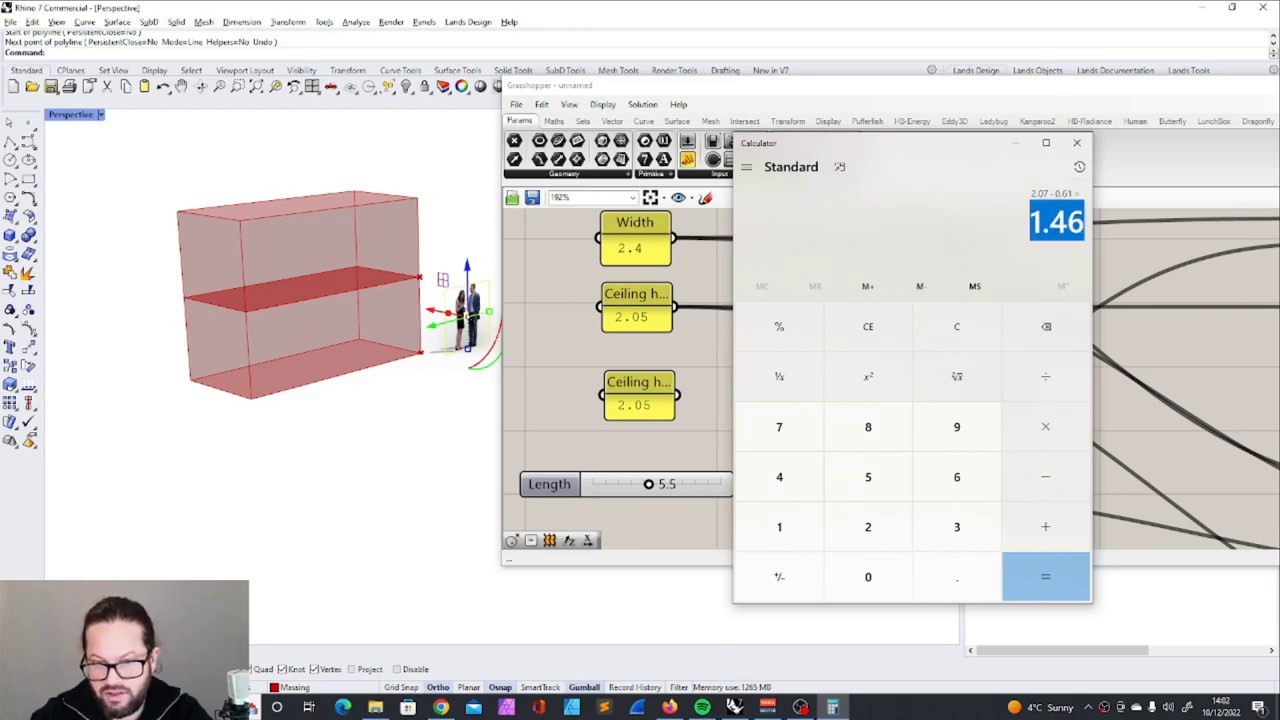
In Grasshopper, set the copied ceiling height panel to 1.46 and connect it to the Sleeping group's Unit Z in place of the original panel
{"action": "left_click", "coordinate": [628, 395]}
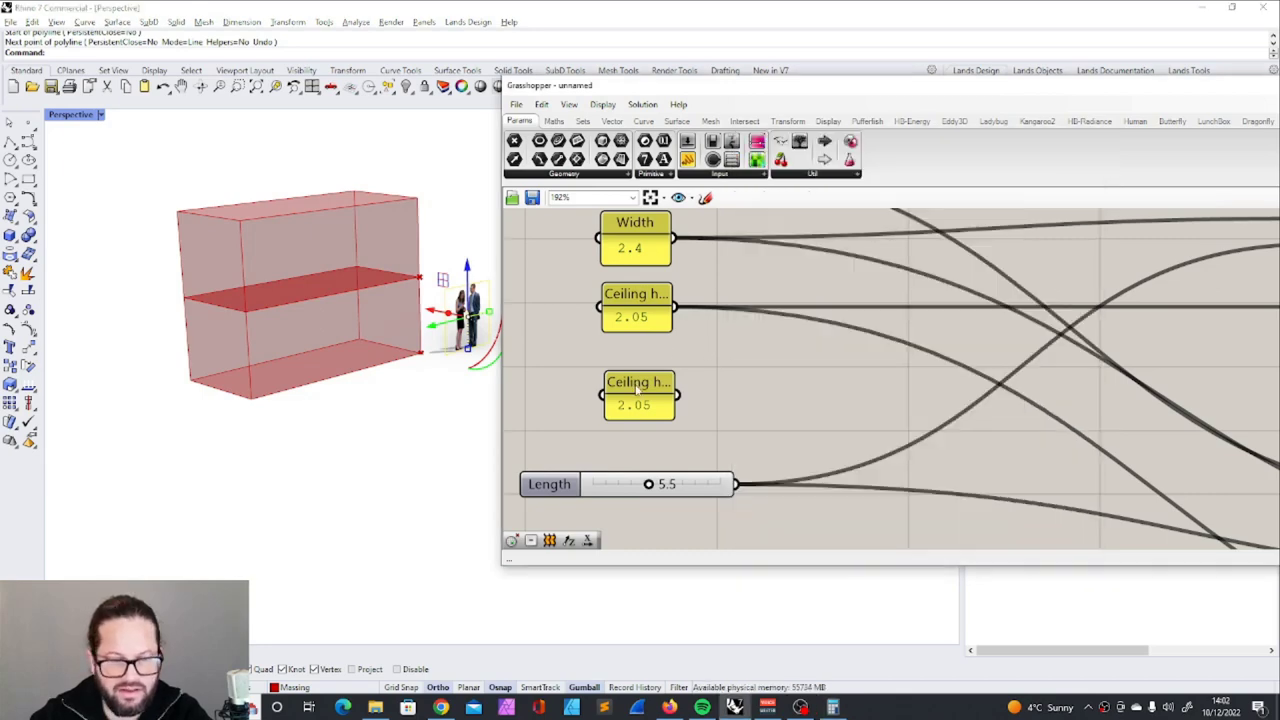
{"action": "scroll", "coordinate": [636, 391], "scroll_direction": "up", "scroll_amount": 3}
{"action": "scroll", "coordinate": [822, 394], "scroll_direction": "down", "scroll_amount": 5}
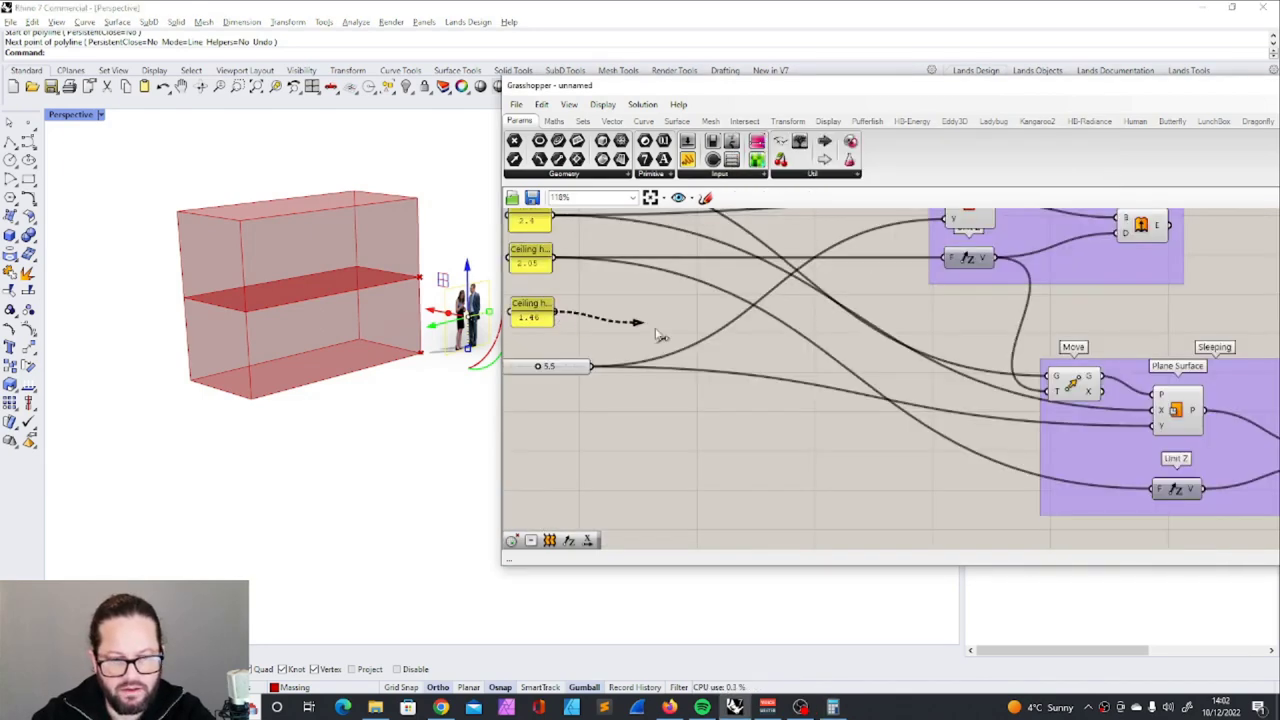
{"action": "mouse_move", "coordinate": [322, 330]}
{"action": "right_mouse_down"}
{"action": "mouse_move", "coordinate": [343, 340]}
{"action": "mouse_move", "coordinate": [319, 314]}
{"action": "right_mouse_up"}
{"action": "scroll", "coordinate": [836, 332], "scroll_direction": "down", "scroll_amount": 3}
{"action": "scroll", "coordinate": [630, 222], "scroll_direction": "up", "scroll_amount": 3}
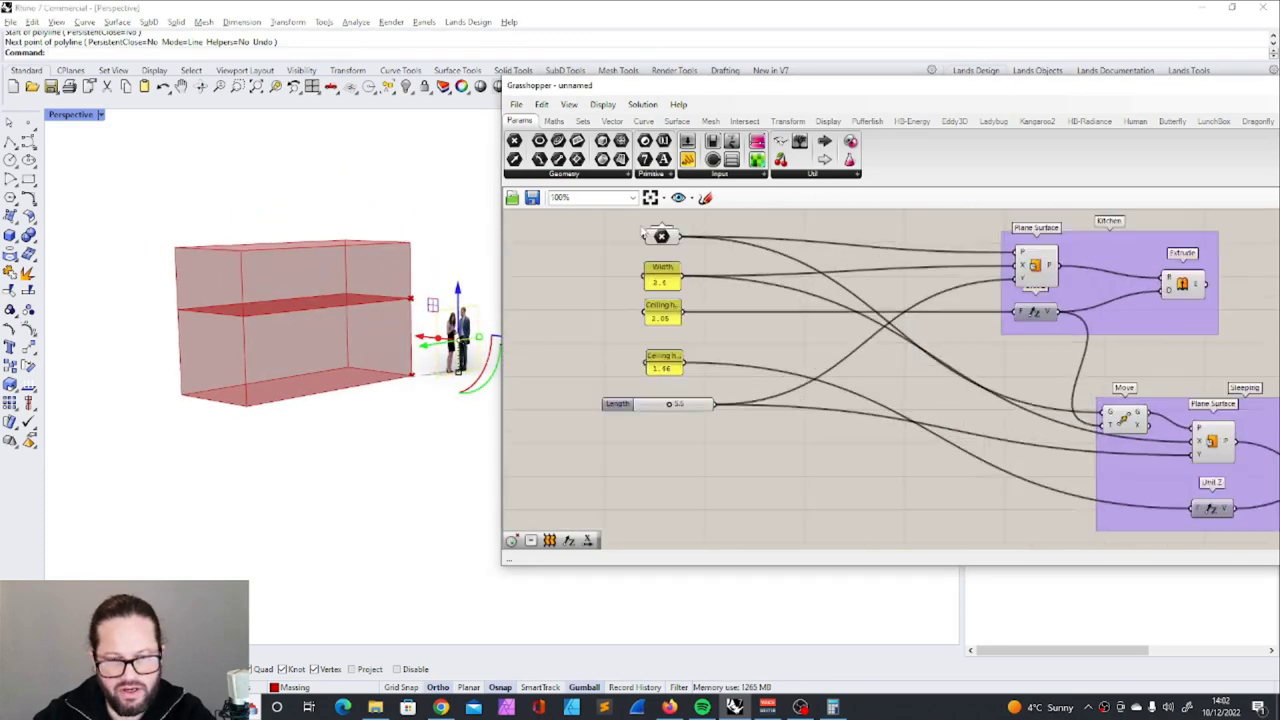
Move the Point component slightly higher above the Width panel and select the Kitchen group
{"action": "left_click", "coordinate": [663, 241]}
{"action": "left_click_drag", "start_coordinate": [663, 241], "coordinate": [665, 230]}
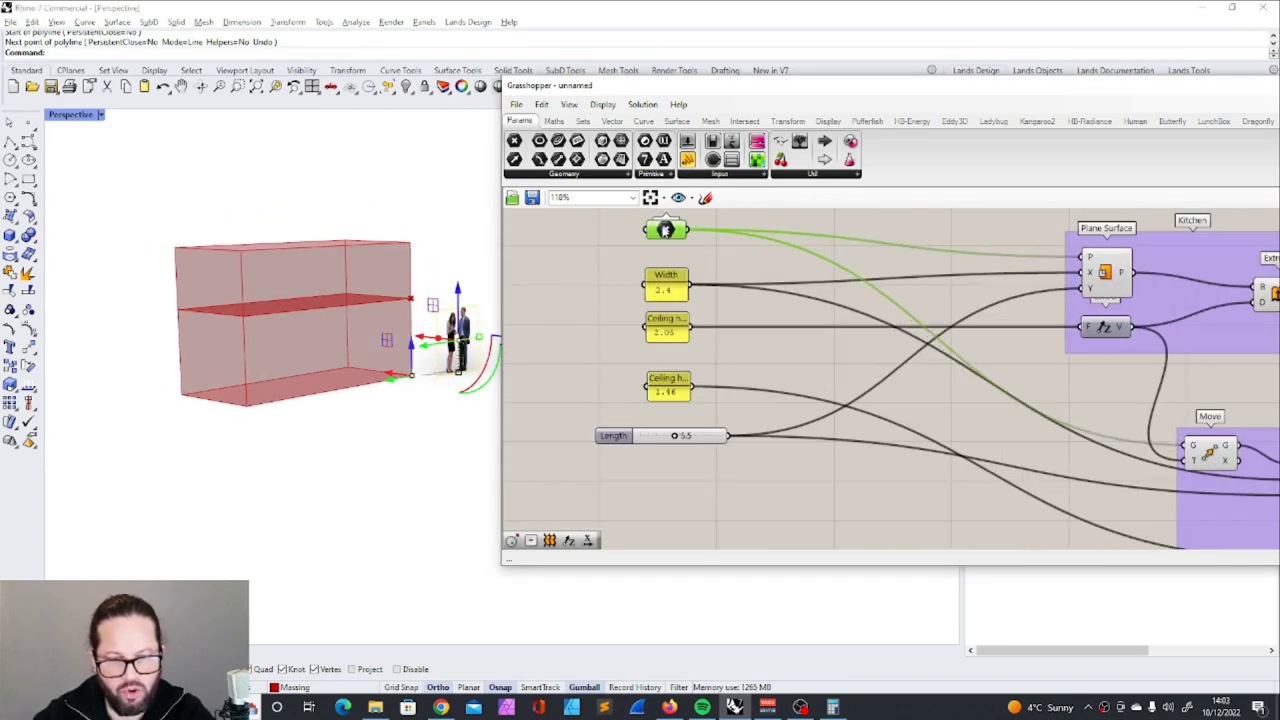
{"action": "right_click_drag", "start_coordinate": [1211, 456], "coordinate": [1056, 404]}
{"action": "scroll", "coordinate": [1072, 404], "scroll_direction": "down", "scroll_amount": 3}
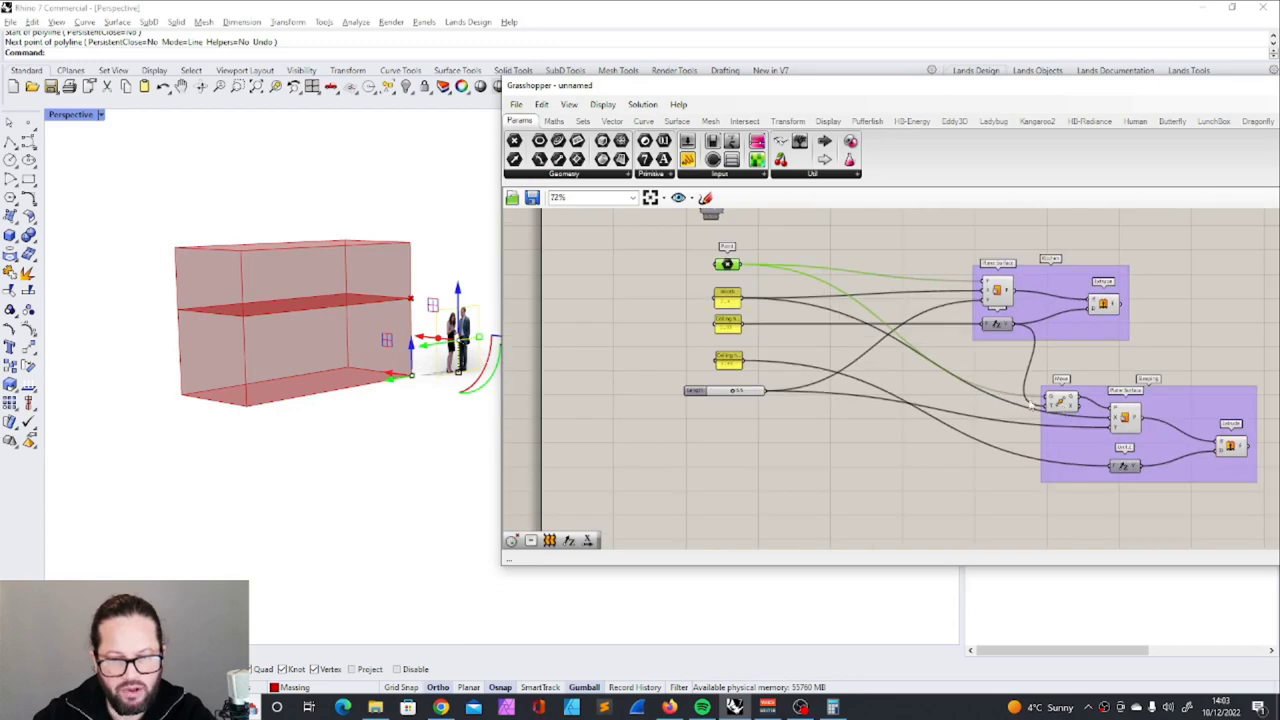
{"action": "left_click", "coordinate": [1049, 281]}
{"action": "scroll", "coordinate": [1000, 254], "scroll_direction": "up", "scroll_amount": 2}
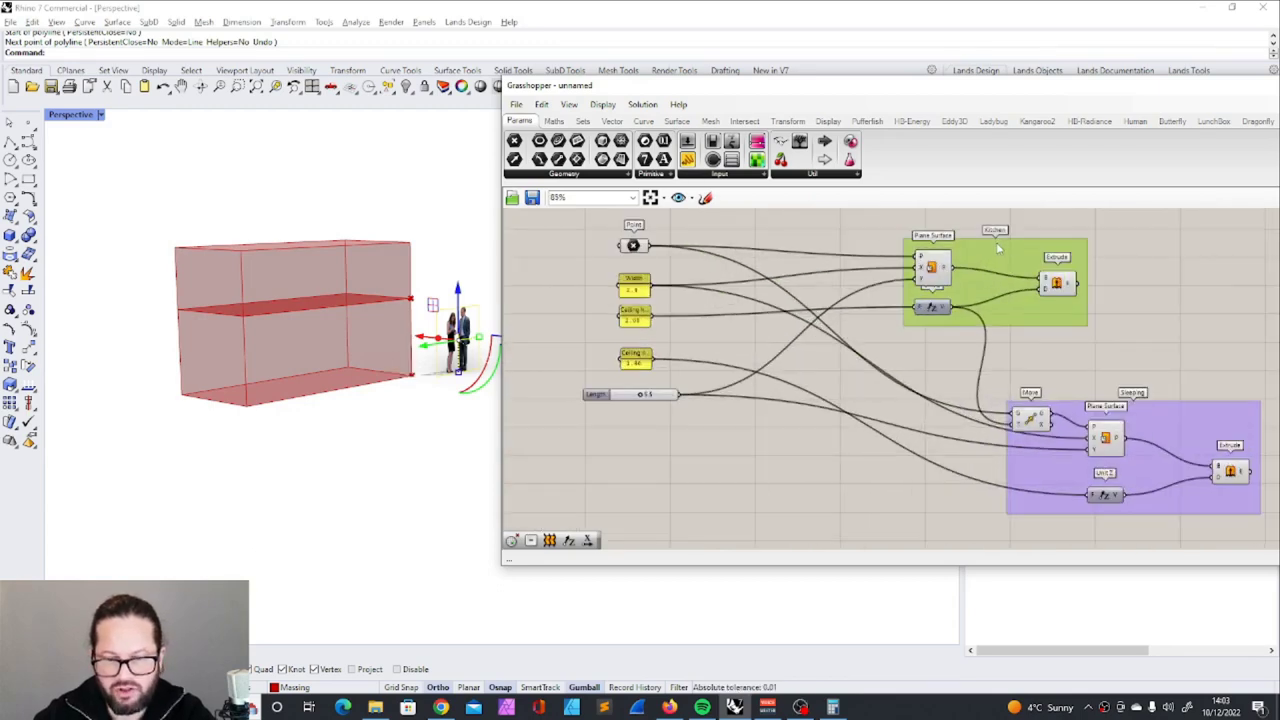
Align the Width panel and both ceiling height panels in the input column with closer, more even spacing
{"action": "scroll", "coordinate": [600, 320], "scroll_direction": "up", "scroll_amount": 5}
{"action": "left_click", "coordinate": [728, 258]}
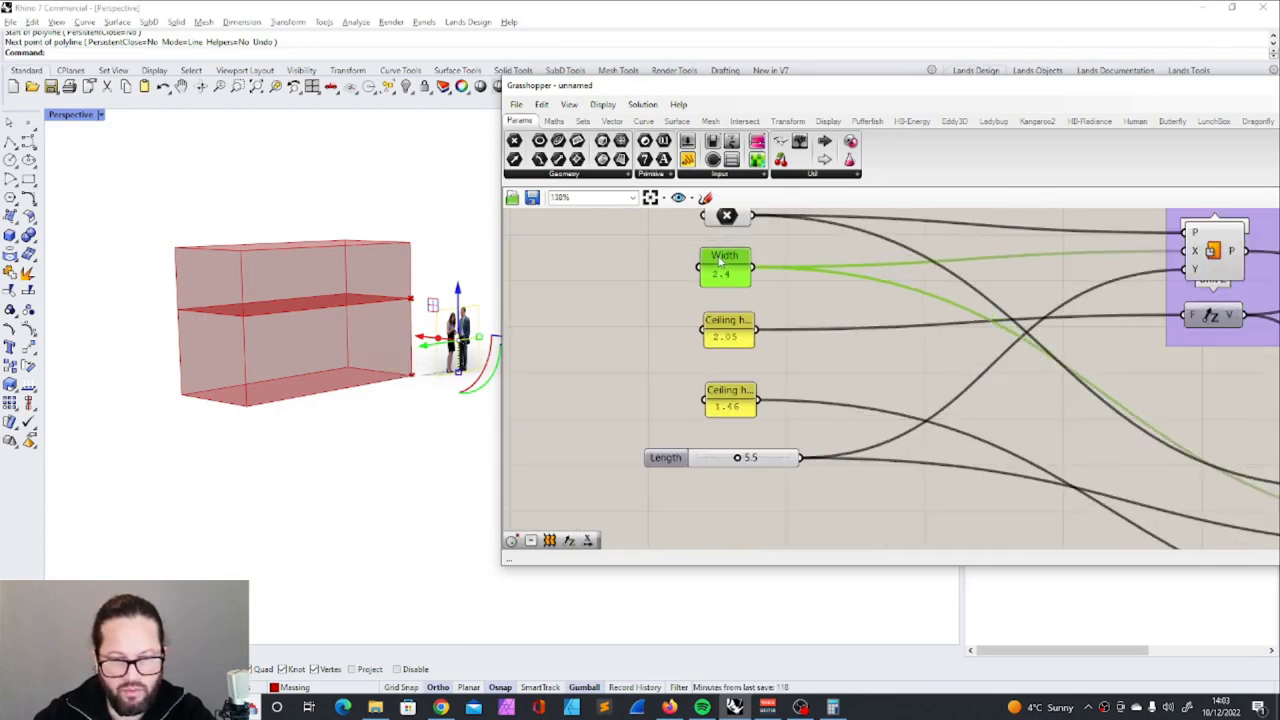
{"action": "left_click_drag", "start_coordinate": [728, 256], "coordinate": [724, 259]}
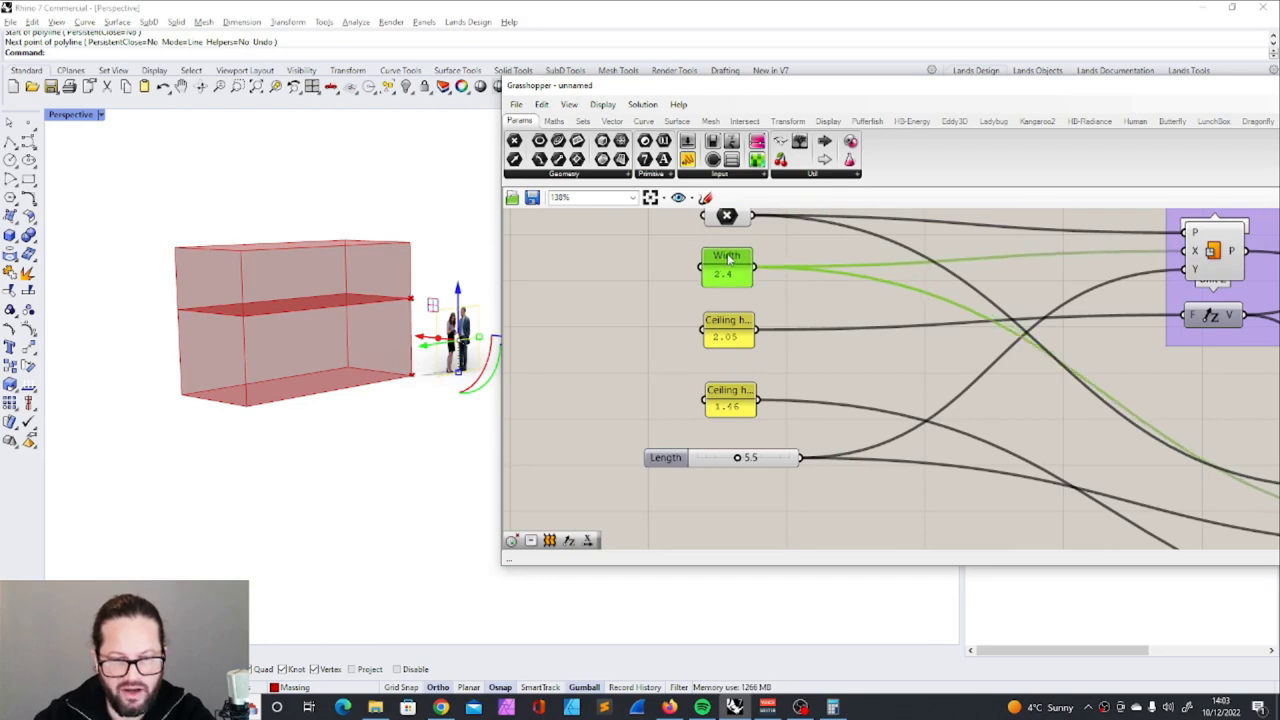
{"action": "left_click_drag", "start_coordinate": [721, 330], "coordinate": [717, 323]}
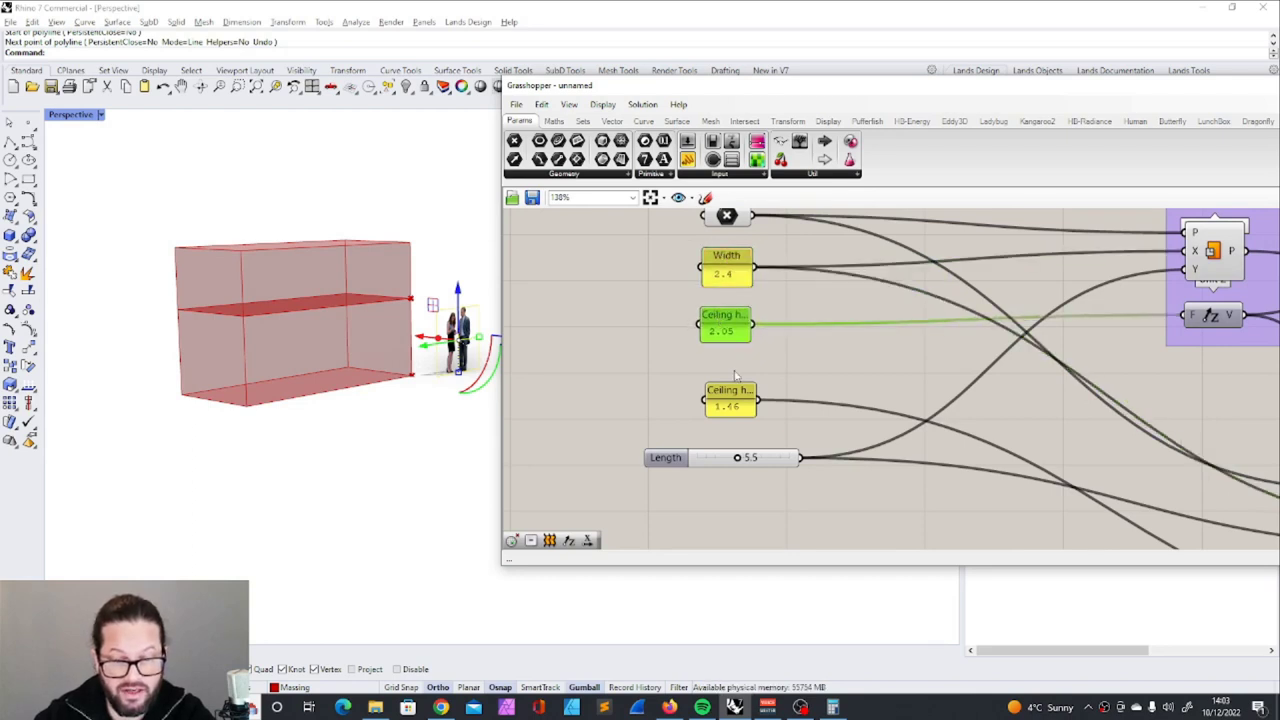
{"action": "left_click_drag", "start_coordinate": [728, 393], "coordinate": [724, 374]}
{"action": "right_click_drag", "start_coordinate": [724, 374], "coordinate": [741, 346]}
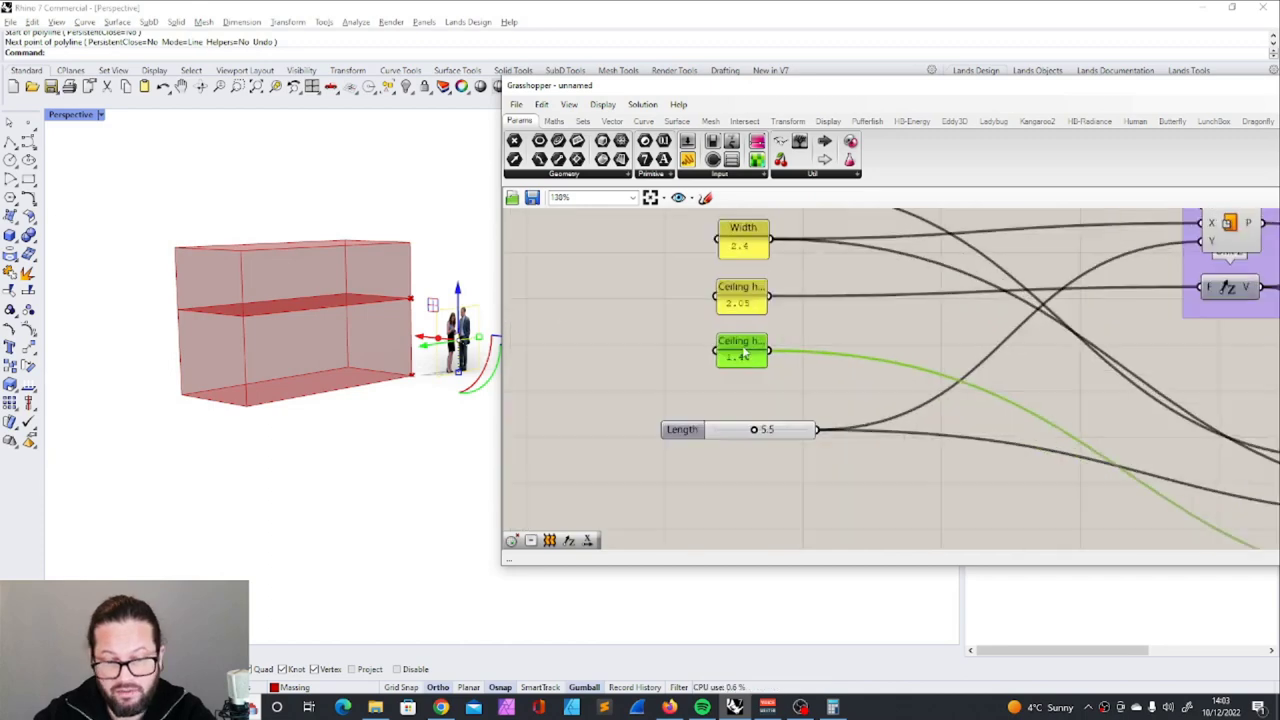
{"action": "left_click_drag", "start_coordinate": [741, 346], "coordinate": [743, 352]}
Move the Kitchen's Unit Z slightly lower, shift the Move component up and left, and select the Sleeping Plane Surface
{"action": "scroll", "coordinate": [745, 355], "scroll_direction": "down", "scroll_amount": 4}
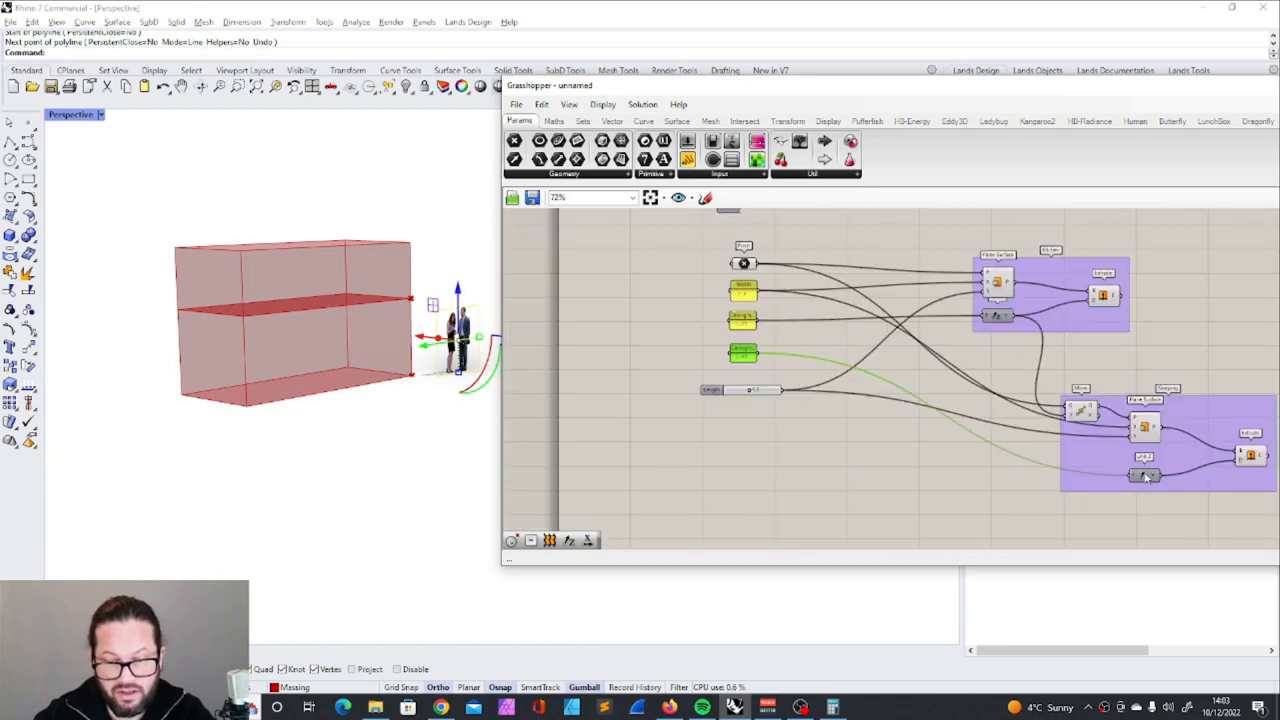
{"action": "scroll", "coordinate": [1150, 470], "scroll_direction": "up", "scroll_amount": 2}
{"action": "scroll", "coordinate": [1047, 445], "scroll_direction": "down", "scroll_amount": 2}
{"action": "scroll", "coordinate": [941, 311], "scroll_direction": "up", "scroll_amount": 2}
{"action": "scroll", "coordinate": [941, 311], "scroll_direction": "down", "scroll_amount": 2}
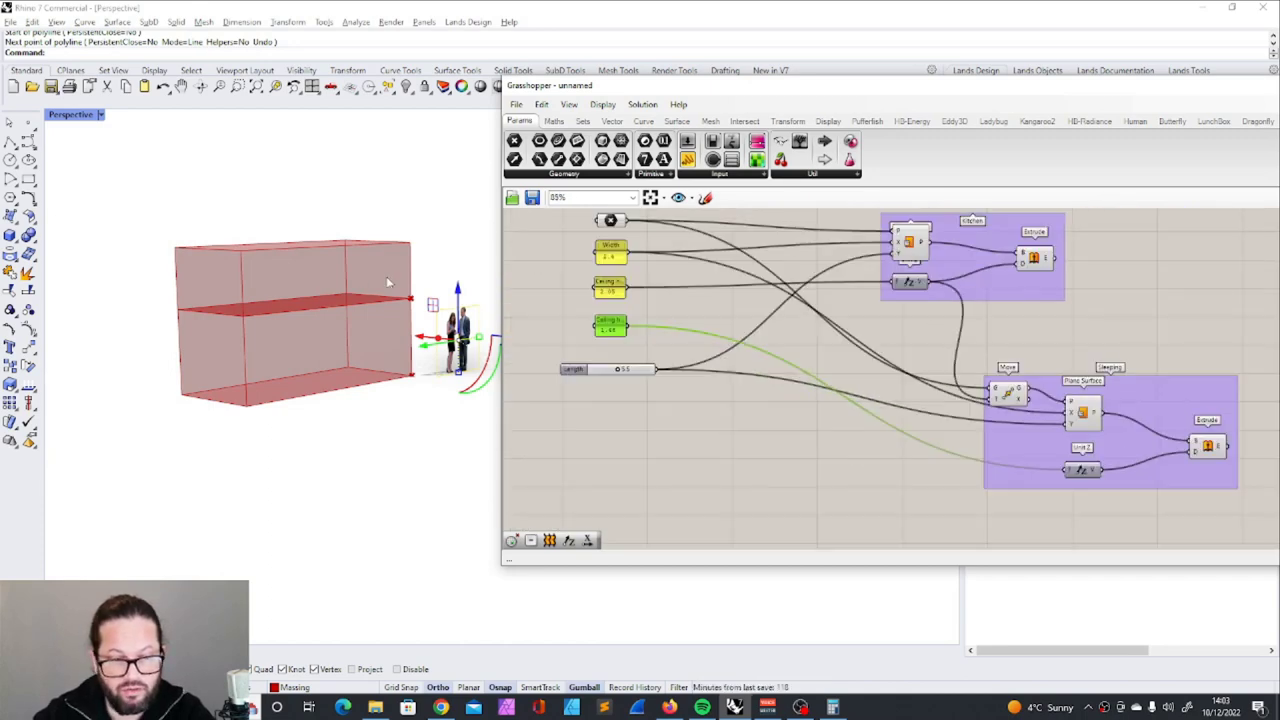
{"action": "left_click", "coordinate": [604, 286]}
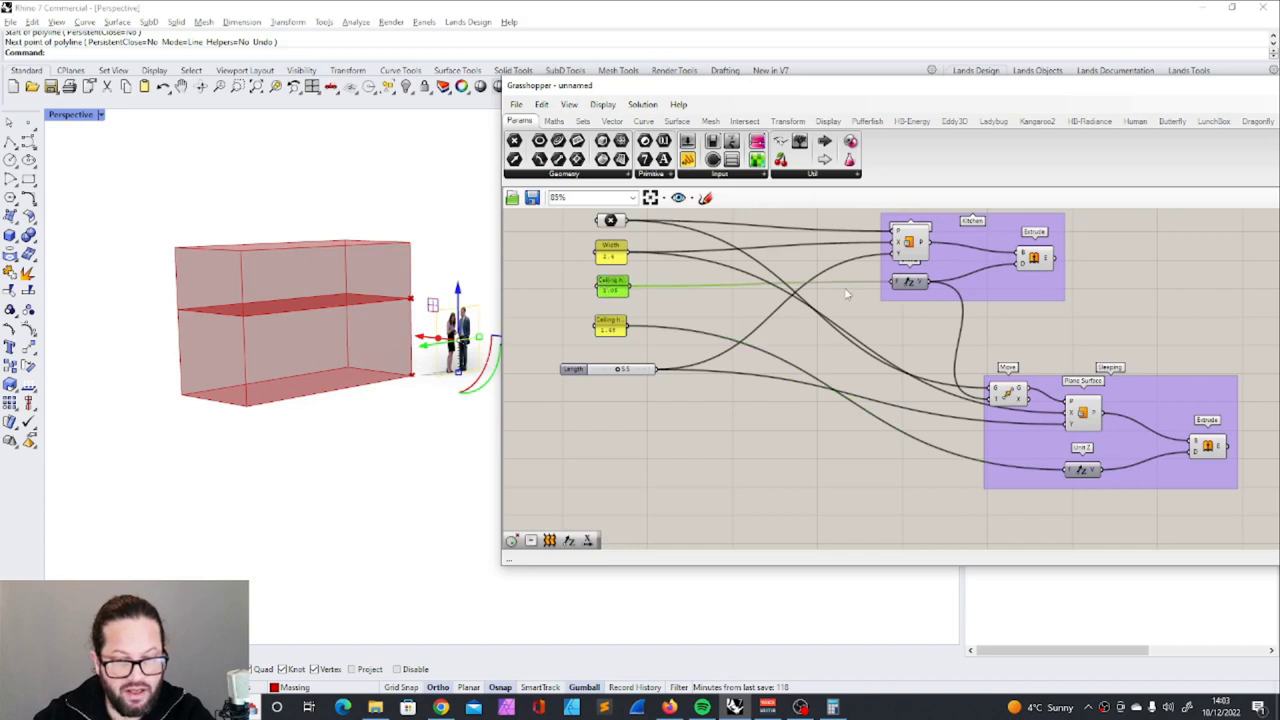
{"action": "mouse_move", "coordinate": [905, 288]}
{"action": "left_mouse_down"}
{"action": "mouse_move", "coordinate": [910, 310]}
{"action": "mouse_move", "coordinate": [910, 291]}
{"action": "left_mouse_up"}
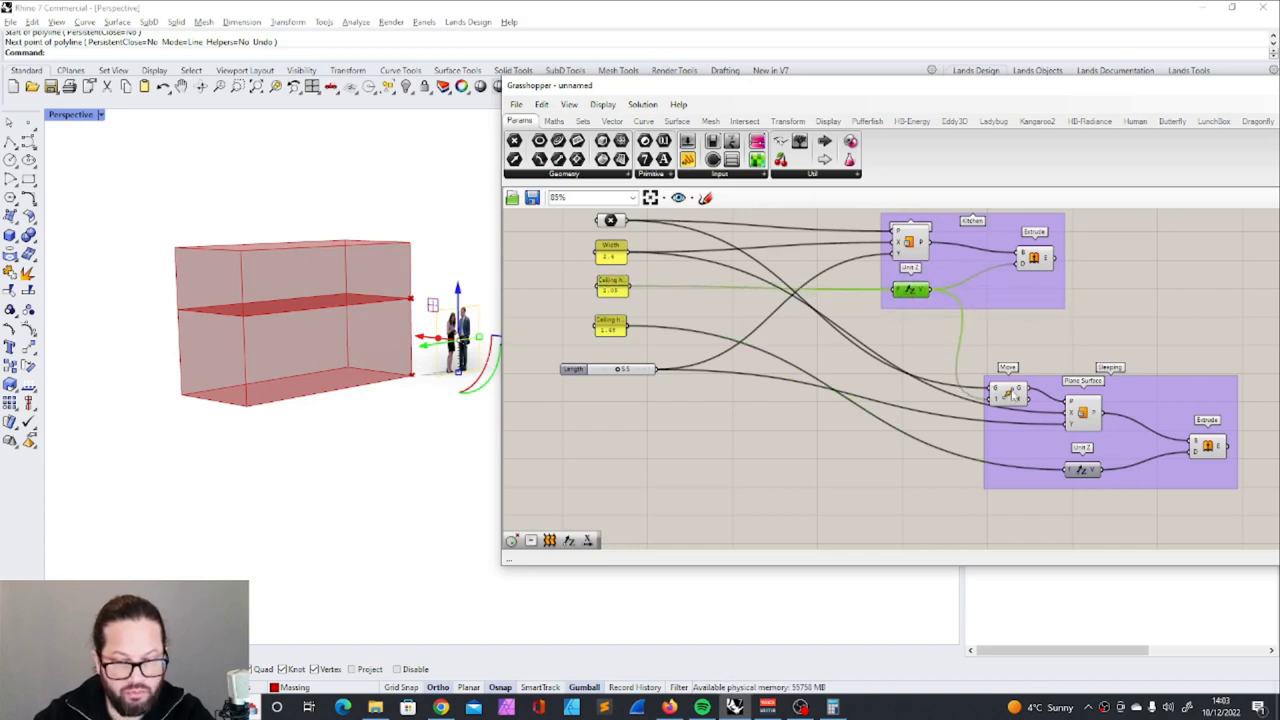
{"action": "left_click_drag", "start_coordinate": [1010, 395], "coordinate": [998, 388]}
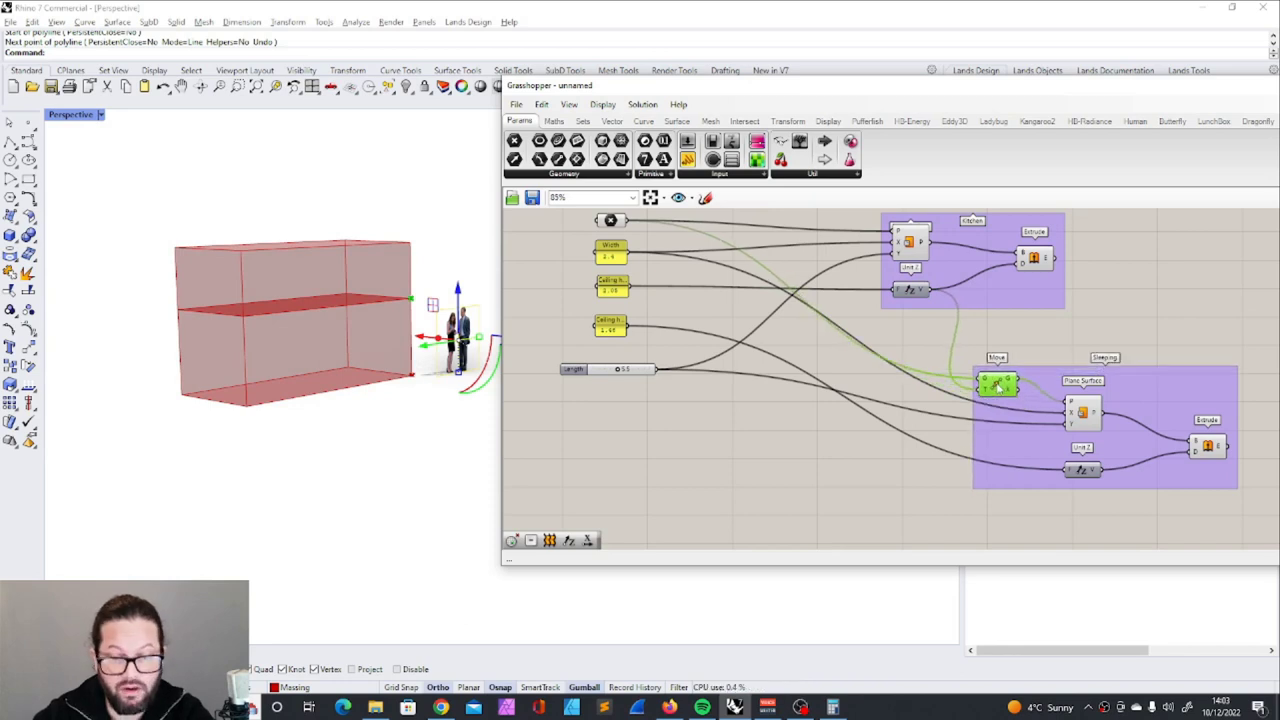
{"action": "left_click", "coordinate": [1090, 418]}
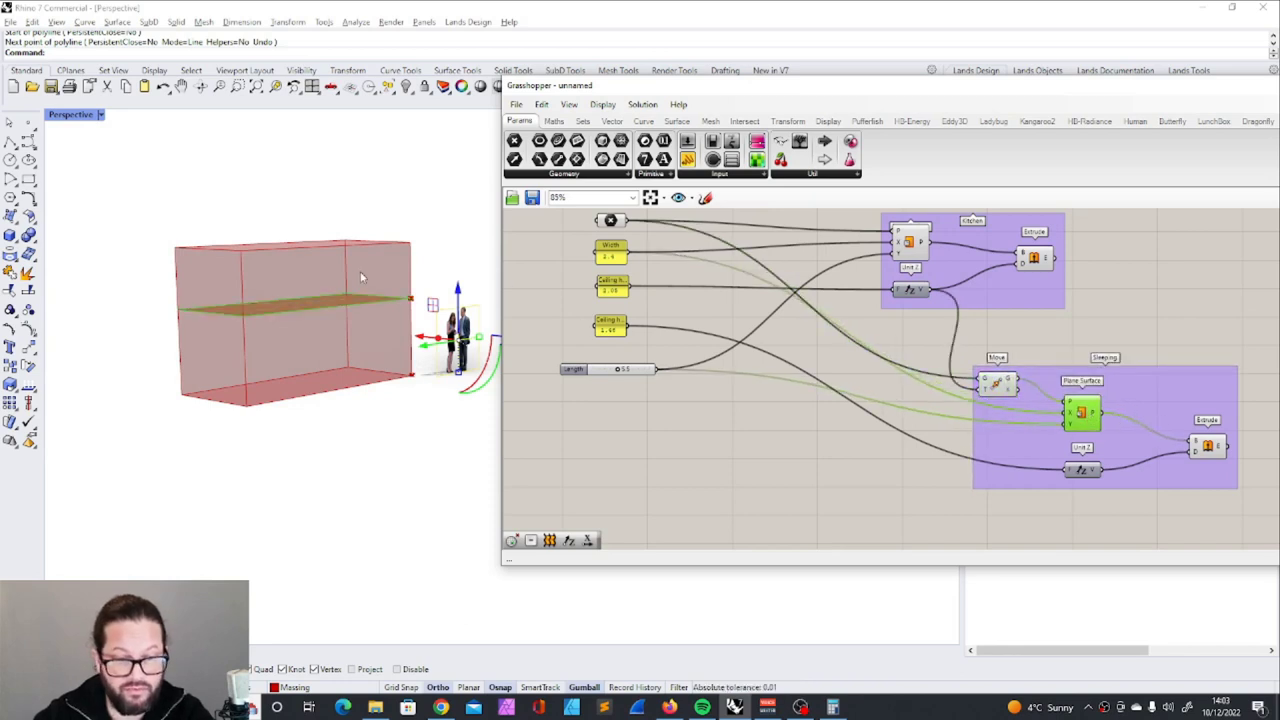
Test the massing with the Kitchen's ceiling height panel at 1, and restore the panel to 2.05
{"action": "scroll", "coordinate": [600, 280], "scroll_direction": "up", "scroll_amount": 5}
{"action": "double_click", "coordinate": [670, 332]}
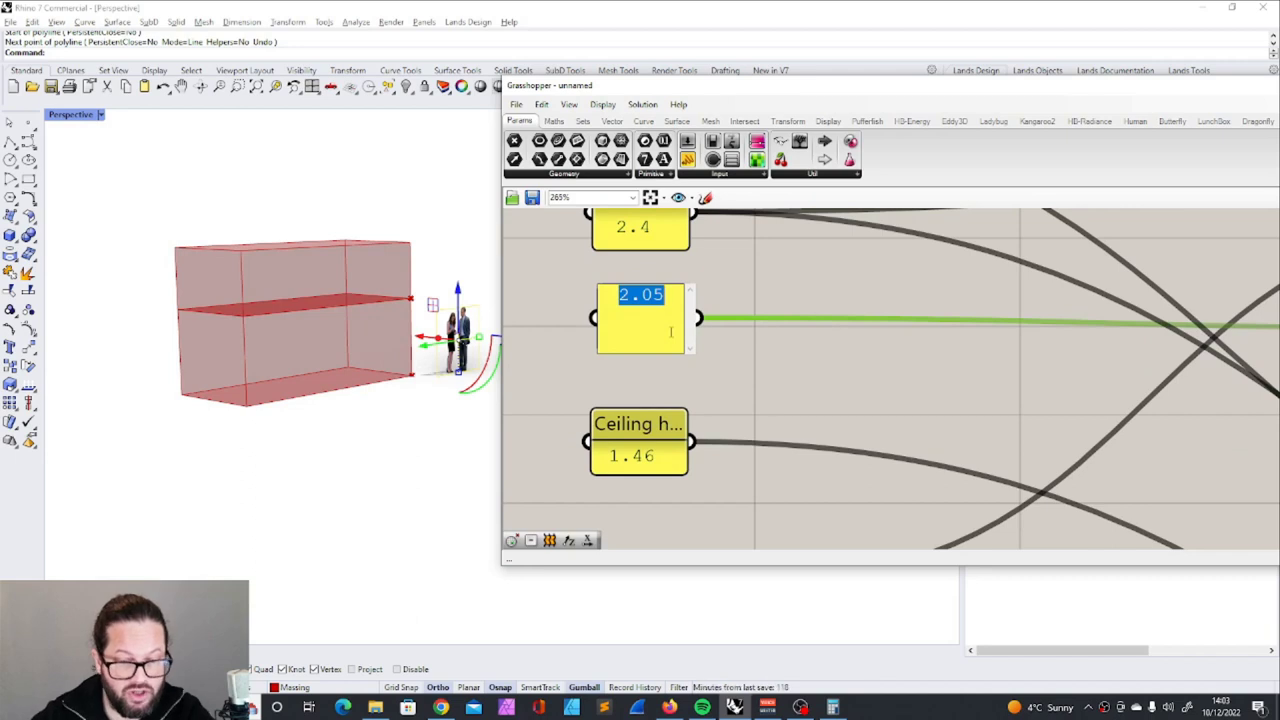
{"action": "type", "text": "1"}
{"action": "left_click", "coordinate": [676, 311]}
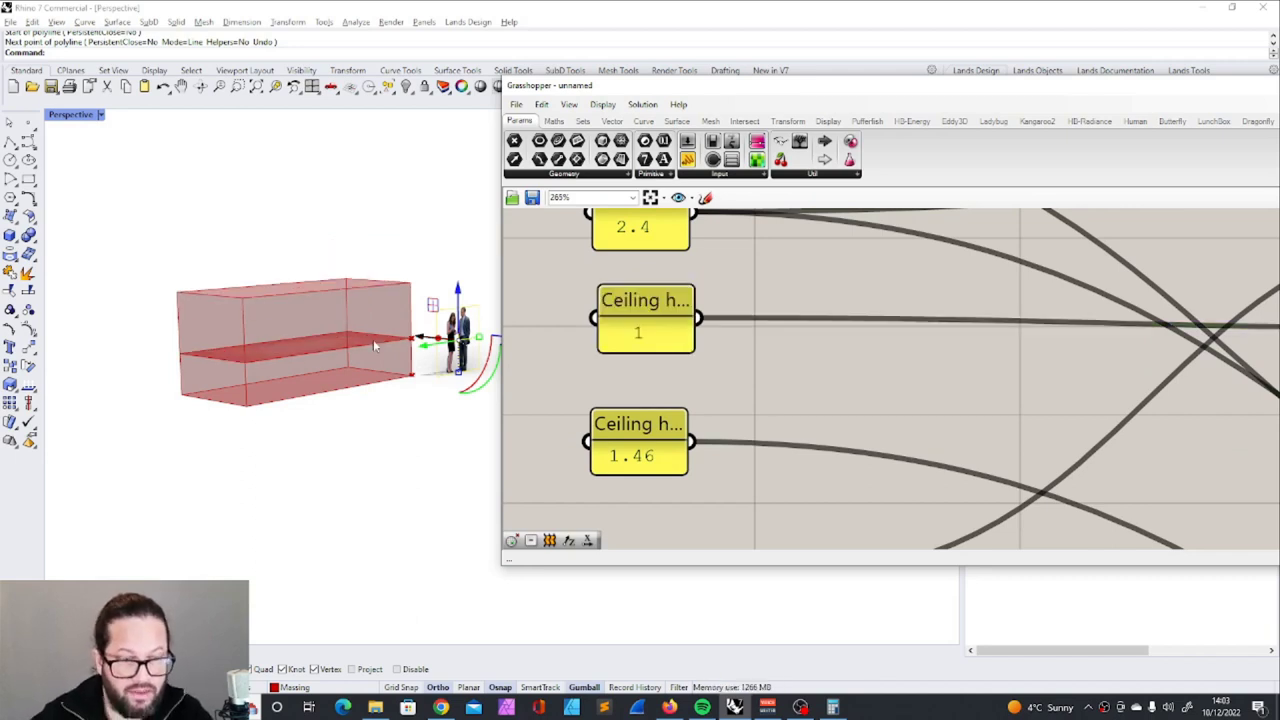
{"action": "double_click", "coordinate": [654, 332]}
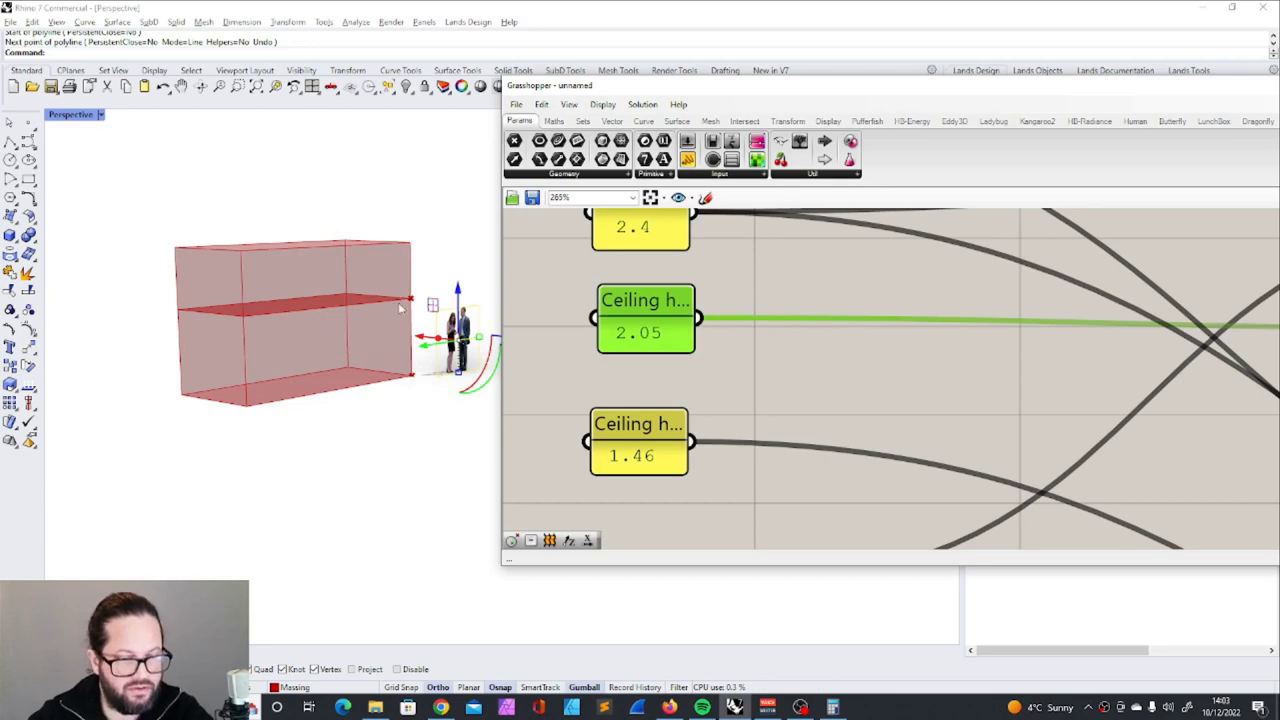
Set the Length slider to 5.0
{"action": "scroll", "coordinate": [771, 371], "scroll_direction": "down", "scroll_amount": 5}
{"action": "scroll", "coordinate": [547, 384], "scroll_direction": "up", "scroll_amount": 4}
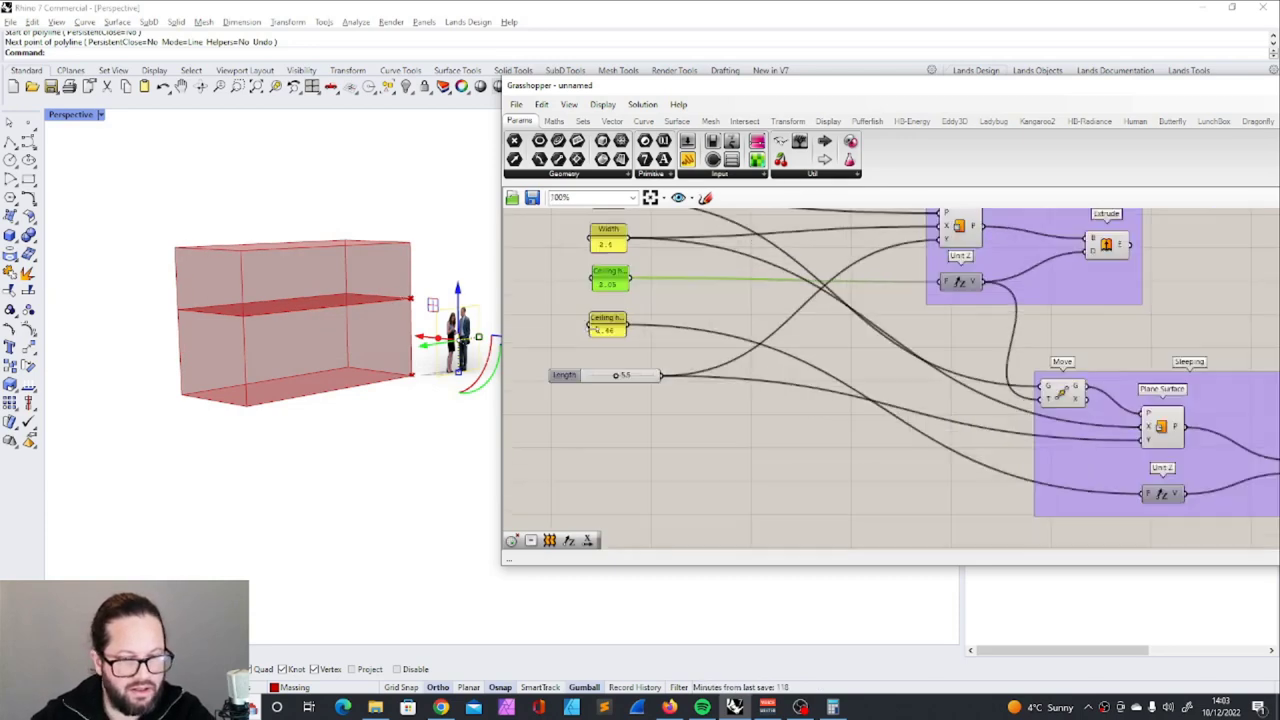
{"action": "left_click_drag", "start_coordinate": [631, 383], "coordinate": [606, 383]}
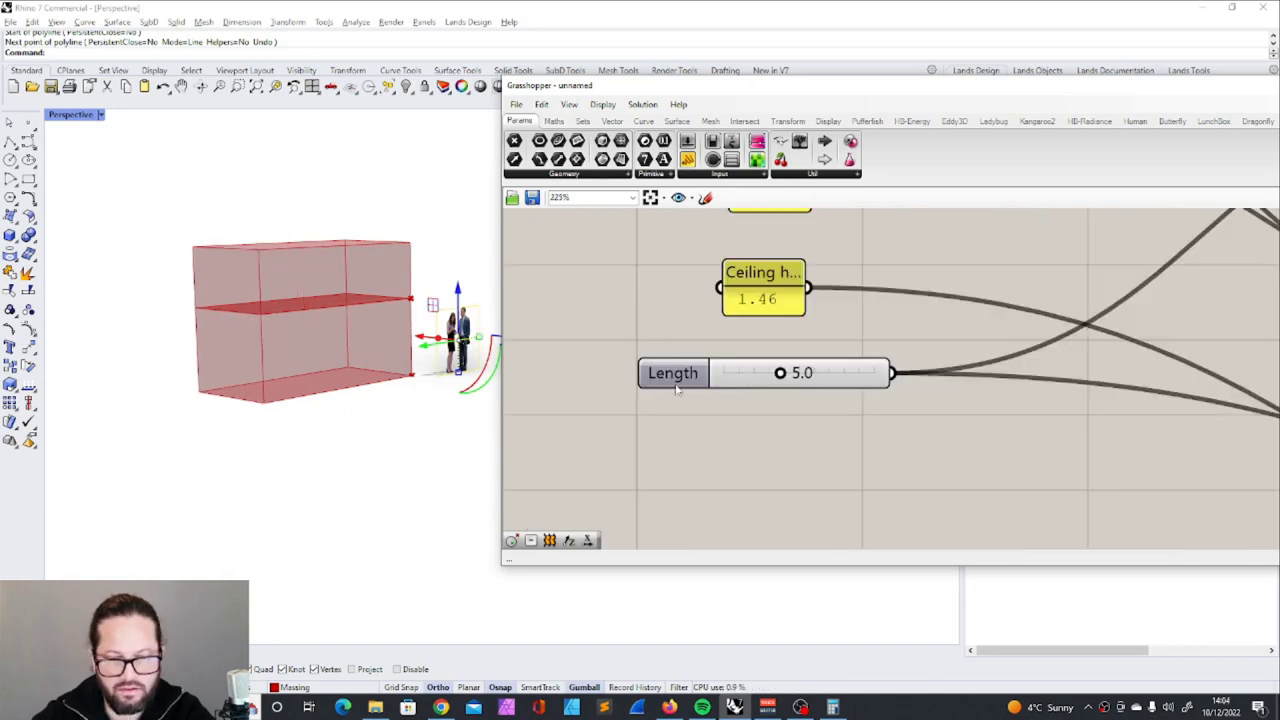
Rename the Length slider as "Length kitchen and Sleeping"
{"action": "left_click", "coordinate": [682, 378]}
{"action": "right_click", "coordinate": [692, 375]}
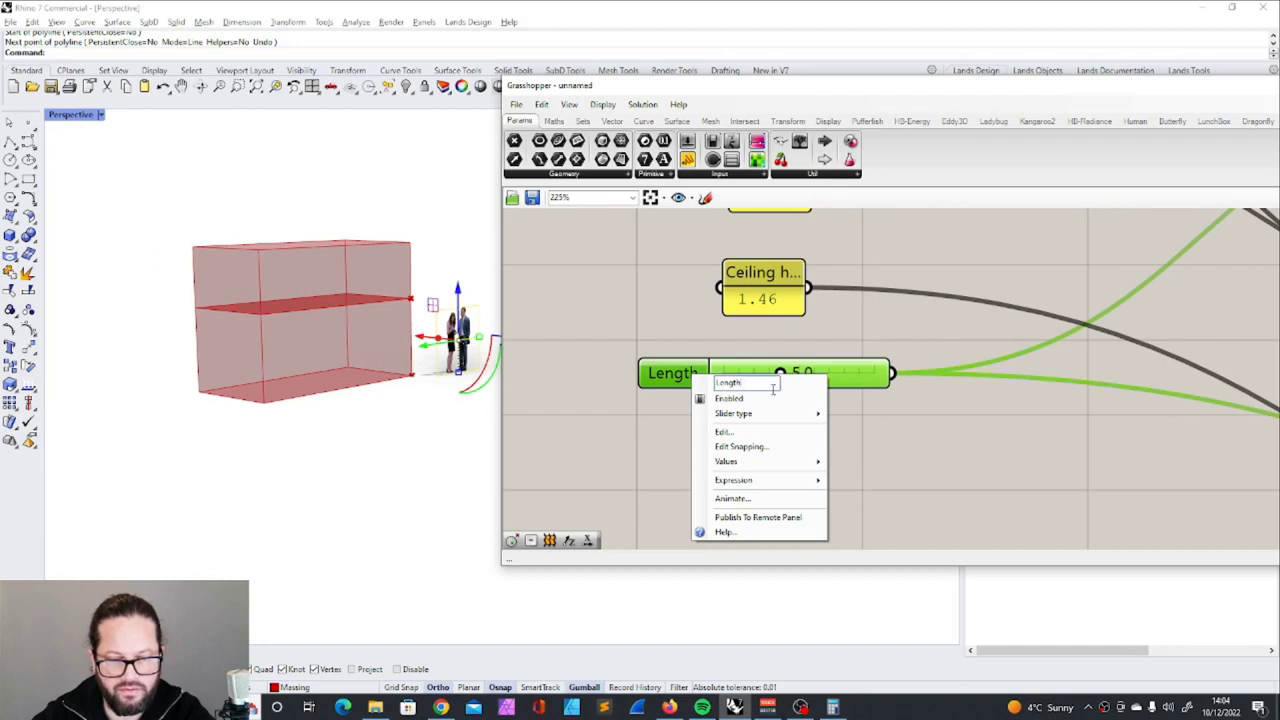
{"action": "left_click", "coordinate": [773, 388]}
{"action": "type", "text": "kitchen and"}
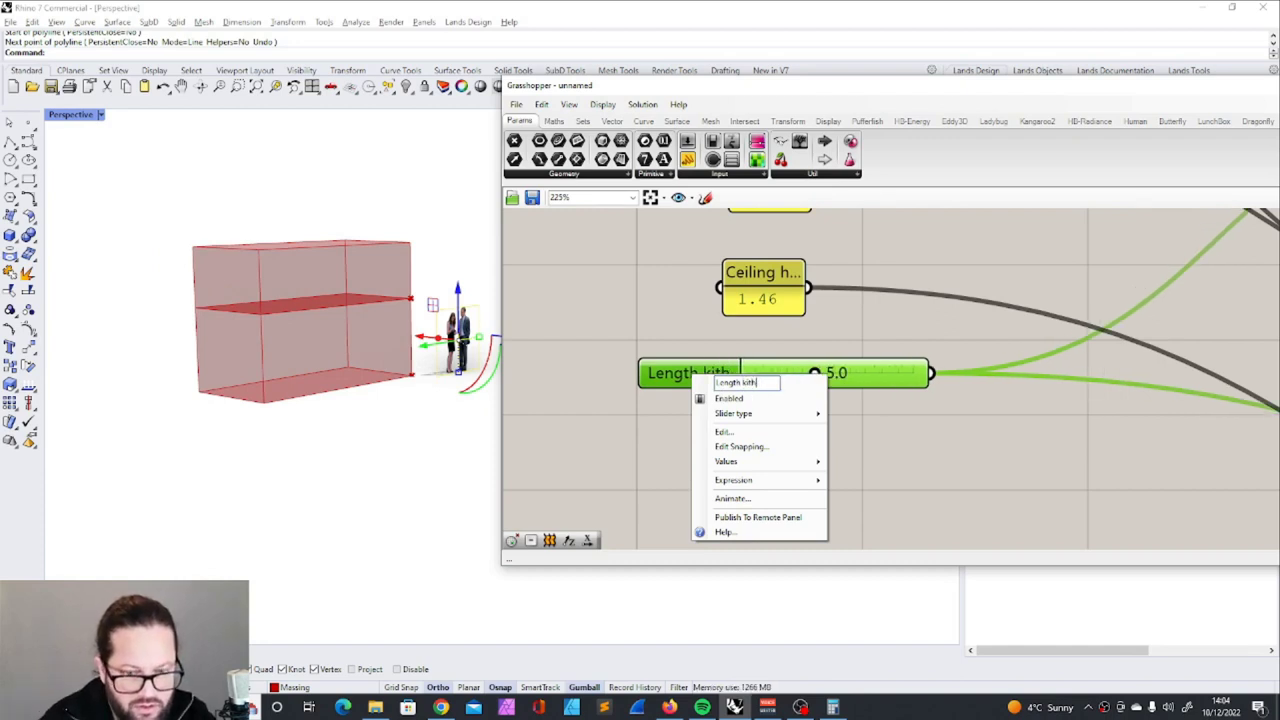
{"action": "type", "text": " Sle"}
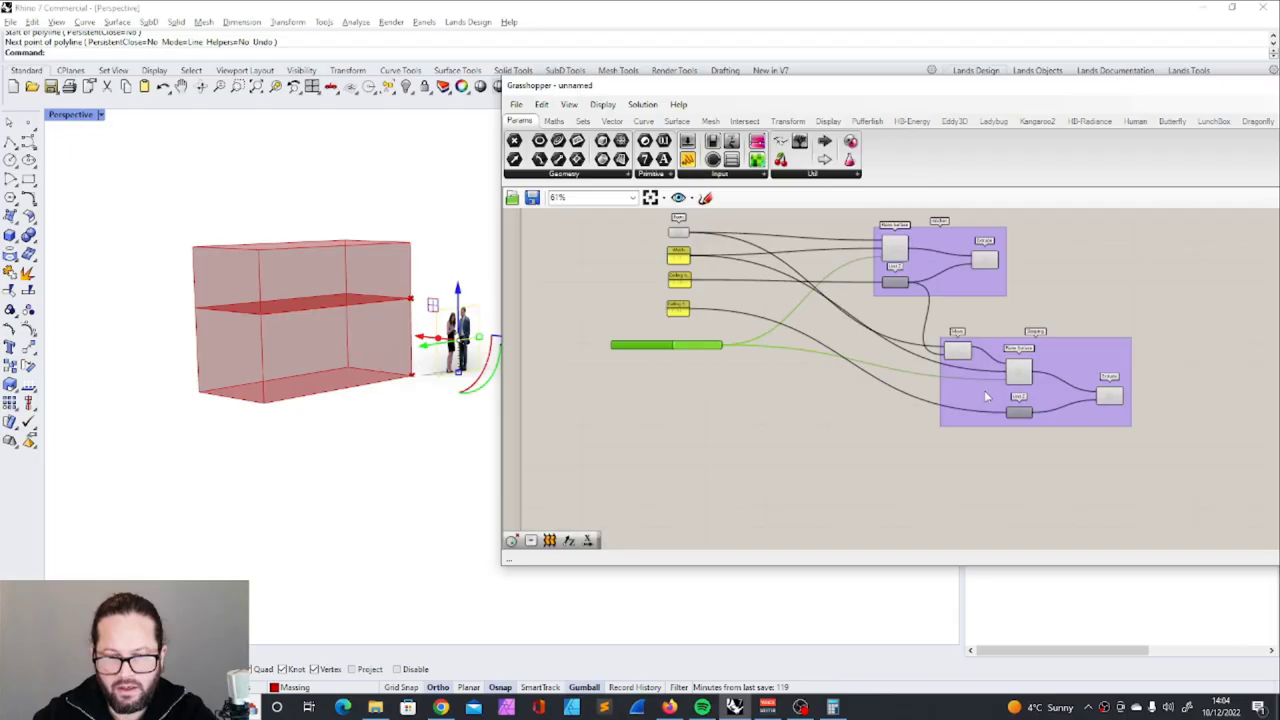
Duplicate the whole Sleeping group with its components and place the copy directly below the original
{"action": "scroll", "coordinate": [984, 390], "scroll_direction": "up", "scroll_amount": 1}
{"action": "left_click_drag", "start_coordinate": [924, 304], "coordinate": [1207, 474]}
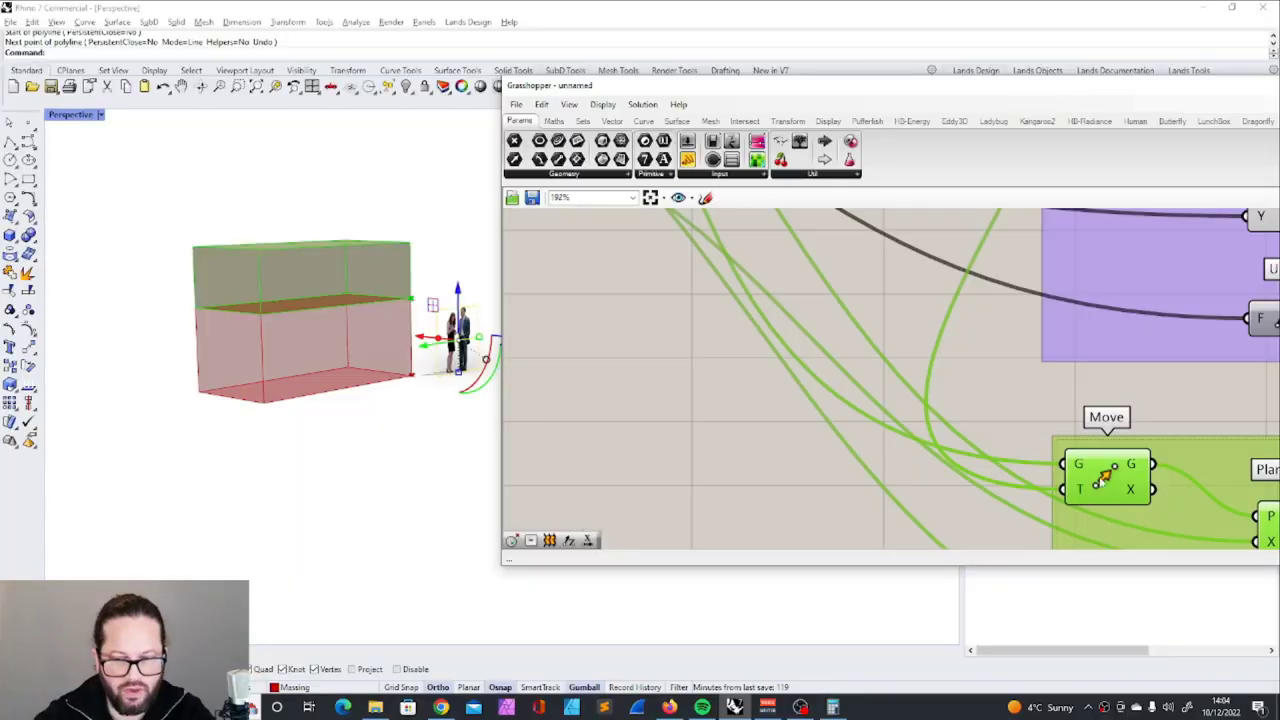
{"action": "left_click_drag", "start_coordinate": [1108, 478], "coordinate": [1095, 474]}
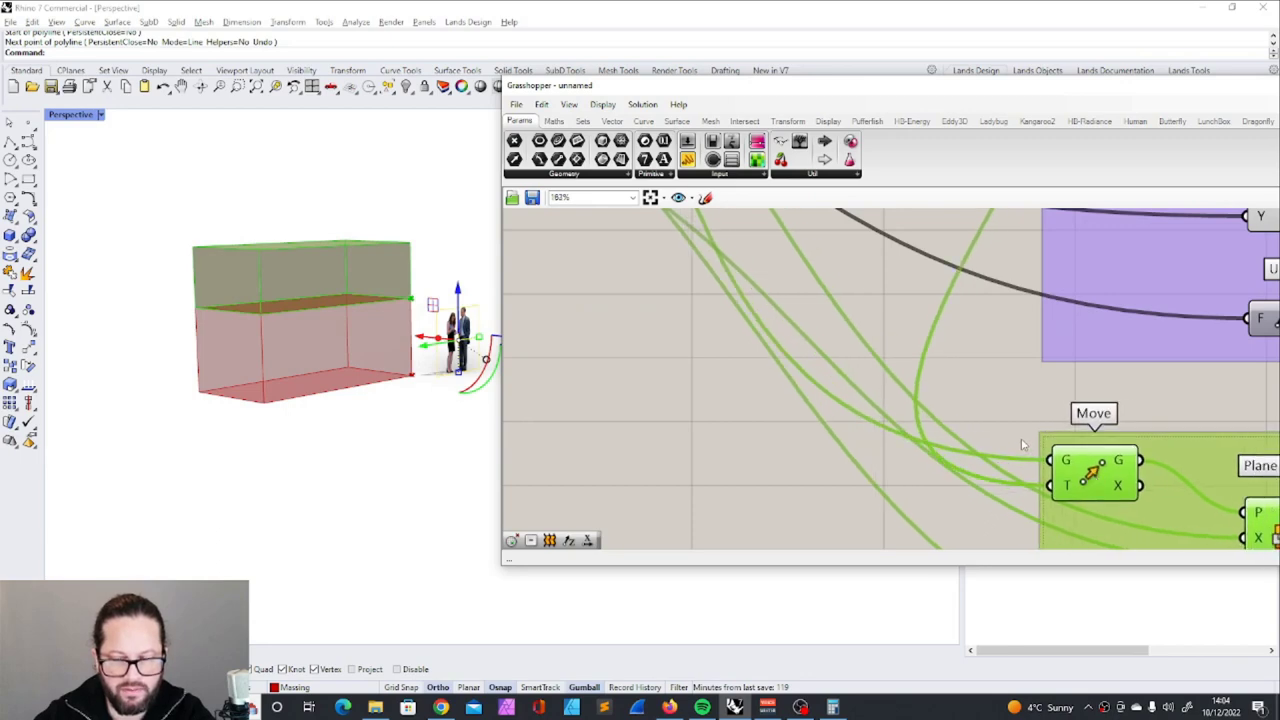
{"action": "scroll", "coordinate": [1022, 444], "scroll_direction": "down", "scroll_amount": 1}
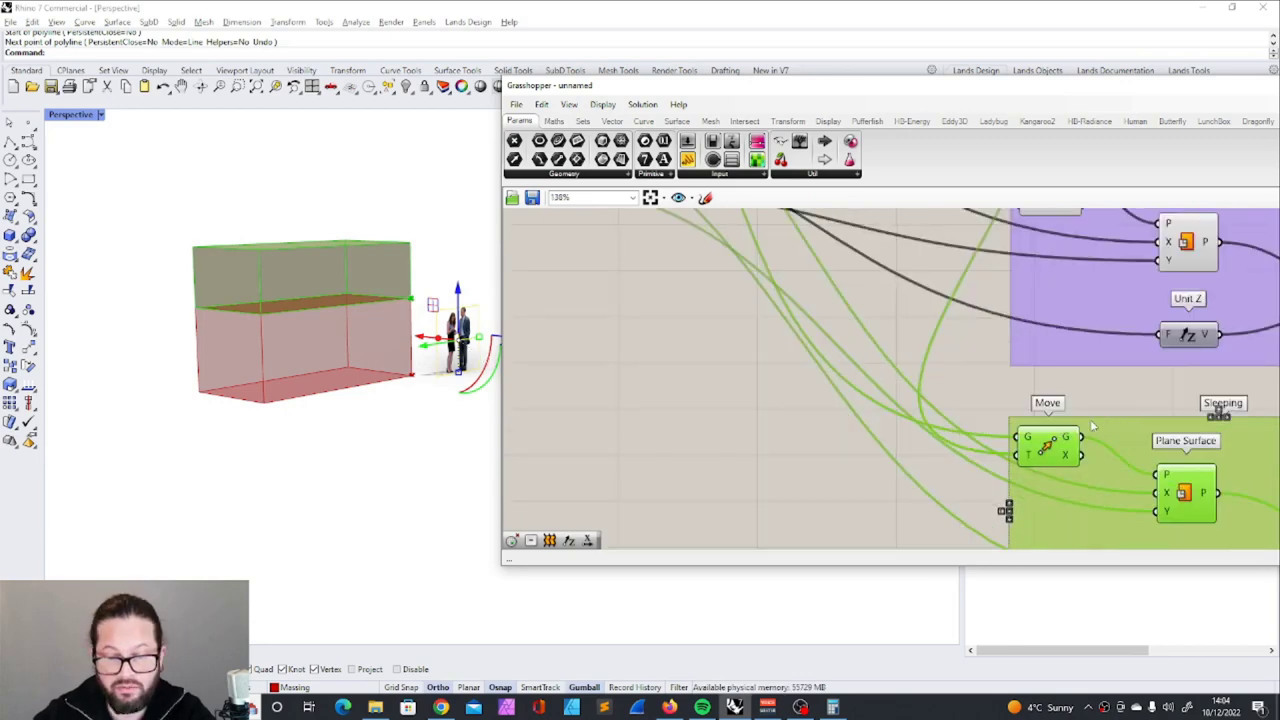
{"action": "scroll", "coordinate": [1048, 446], "scroll_direction": "down", "scroll_amount": 6}
{"action": "scroll", "coordinate": [805, 292], "scroll_direction": "up", "scroll_amount": 6}
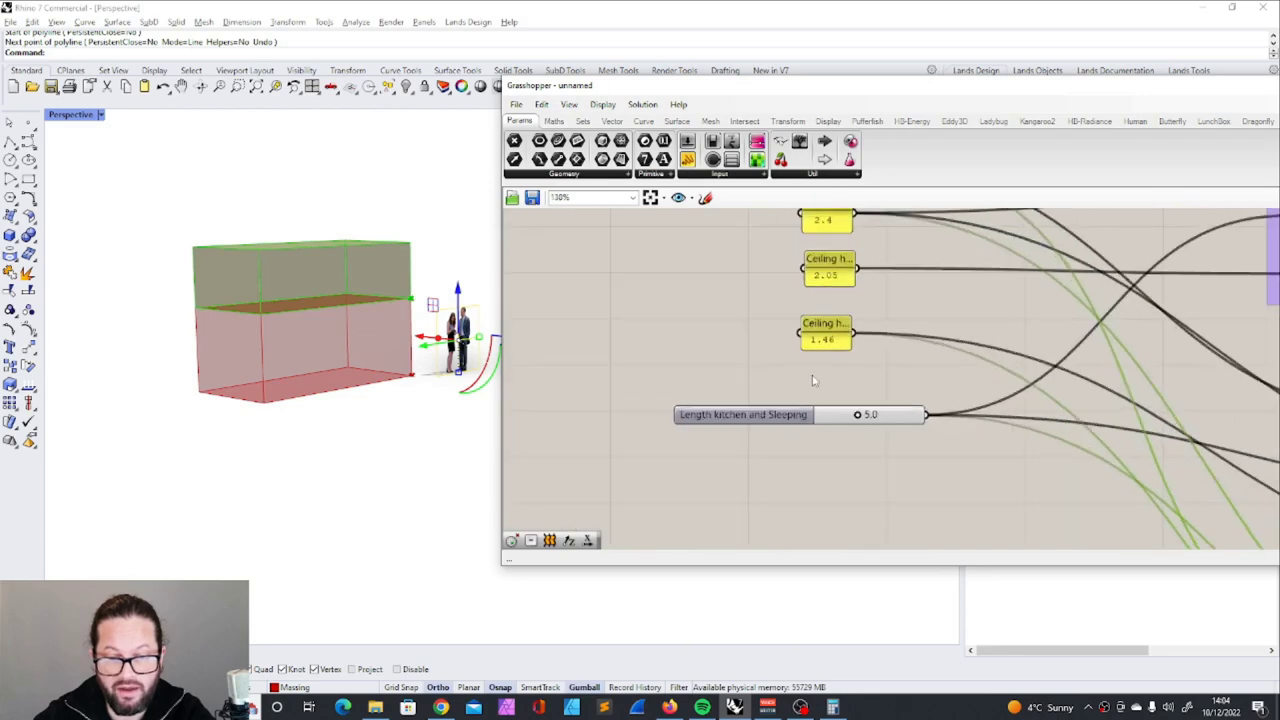
Trace the wires from the length slider and the Kitchen's Unit Z to both Move components, and inspect the massing closely
{"action": "left_click", "coordinate": [758, 417]}
{"action": "scroll", "coordinate": [760, 420], "scroll_direction": "down", "scroll_amount": 2}
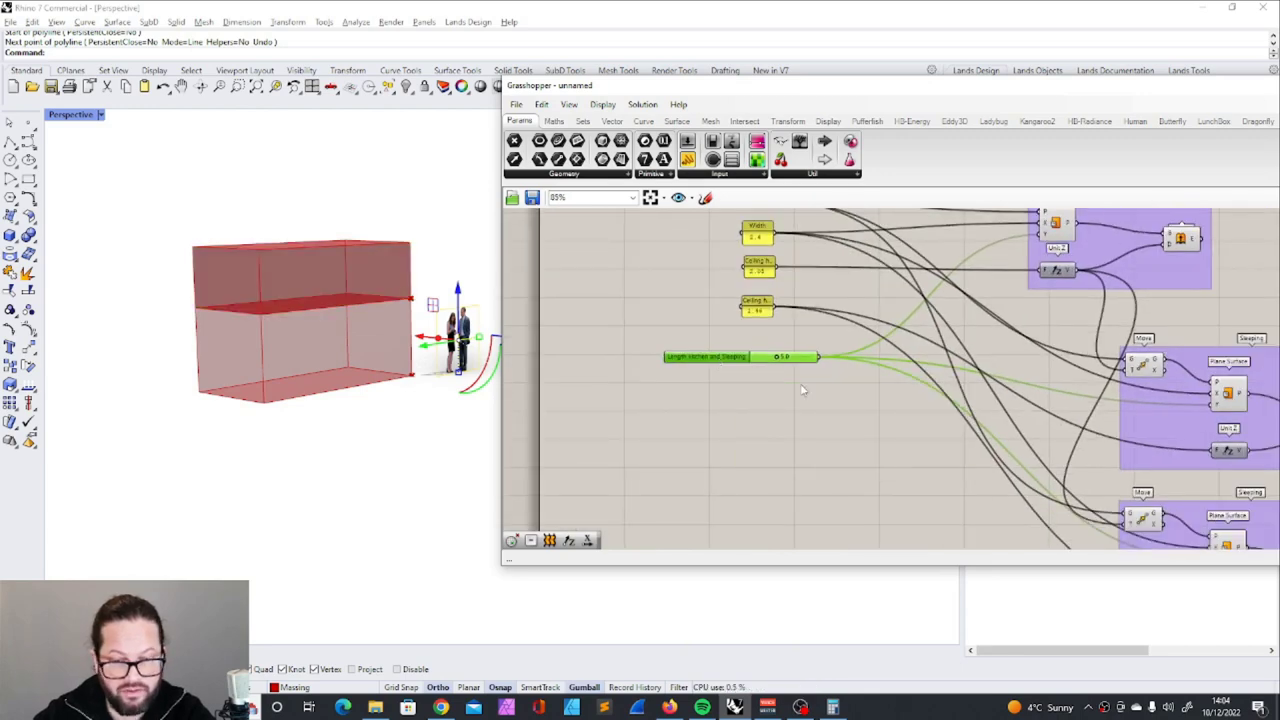
{"action": "scroll", "coordinate": [1100, 472], "scroll_direction": "down", "scroll_amount": 1}
{"action": "scroll", "coordinate": [1066, 474], "scroll_direction": "up", "scroll_amount": 2}
{"action": "scroll", "coordinate": [1066, 474], "scroll_direction": "down", "scroll_amount": 2}
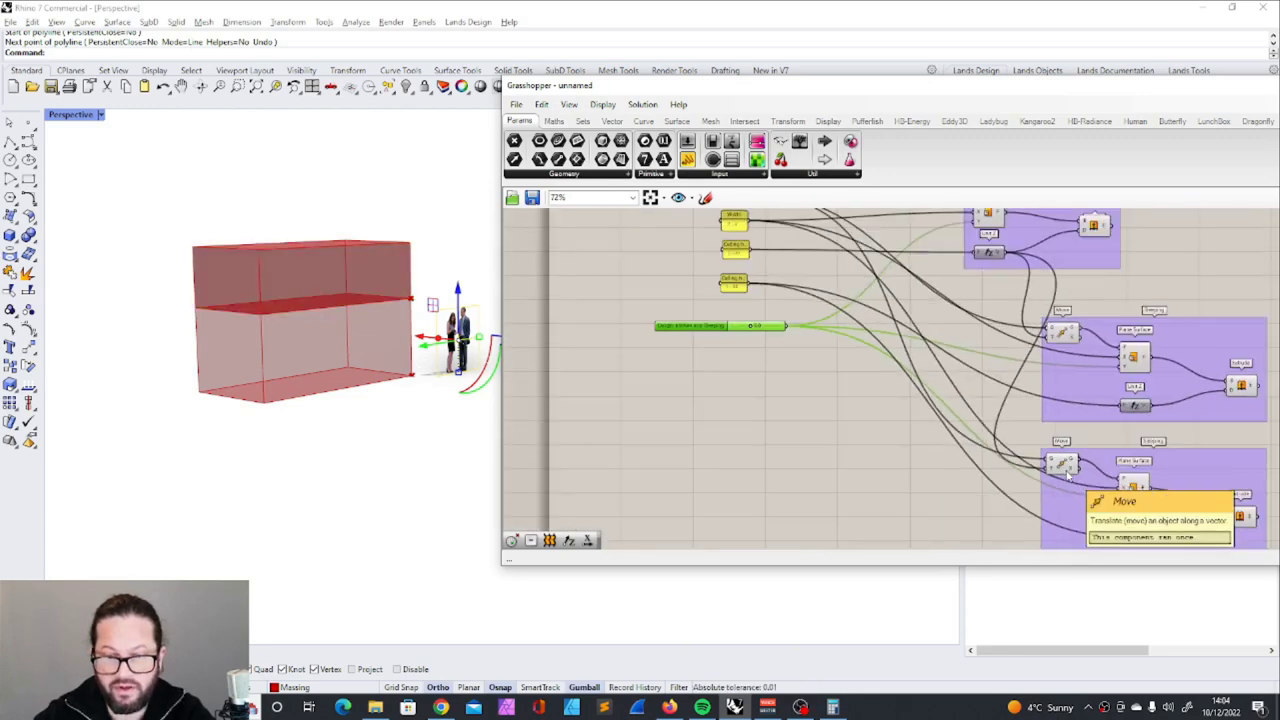
{"action": "left_click", "coordinate": [988, 252]}
{"action": "scroll", "coordinate": [403, 449], "scroll_direction": "up", "scroll_amount": 5}
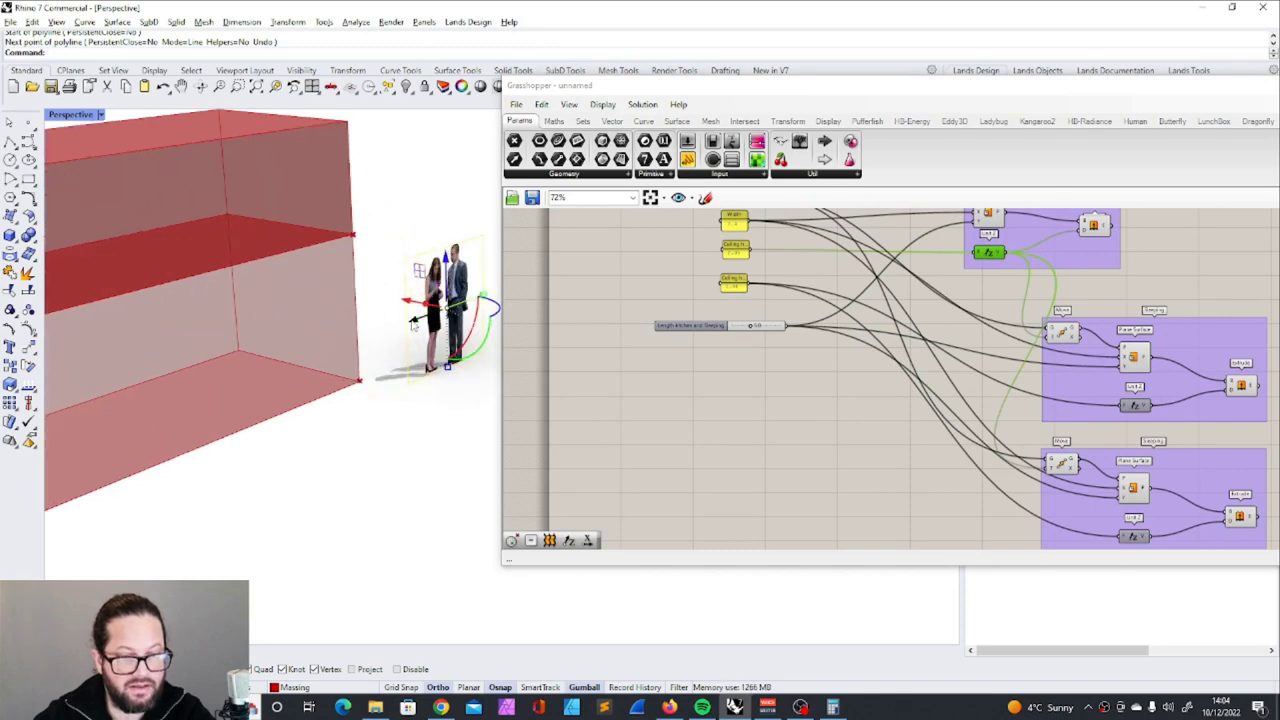
{"action": "scroll", "coordinate": [750, 350], "scroll_direction": "down", "scroll_amount": 1}
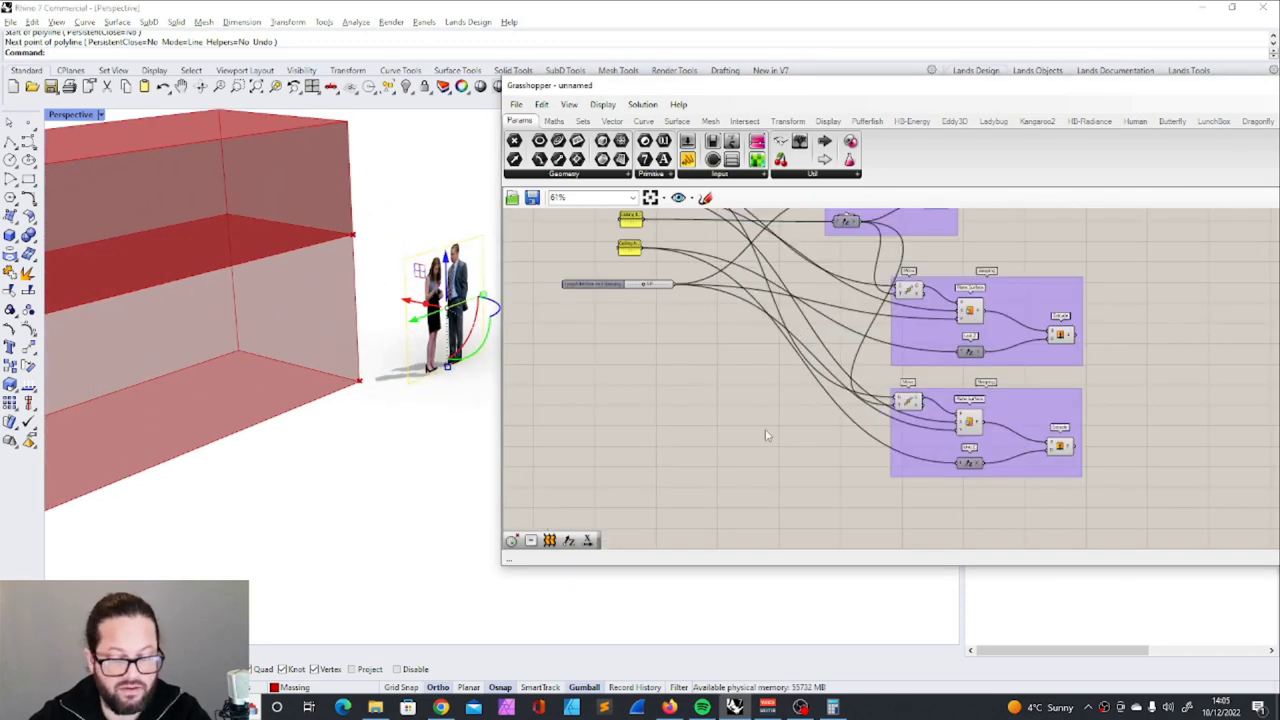
Try to offset the copied volume along X with a Unit X vector driven by the Length kitchen and Sleeping slider
{"action": "double_click", "coordinate": [766, 428]}
{"action": "type", "text": "x"}
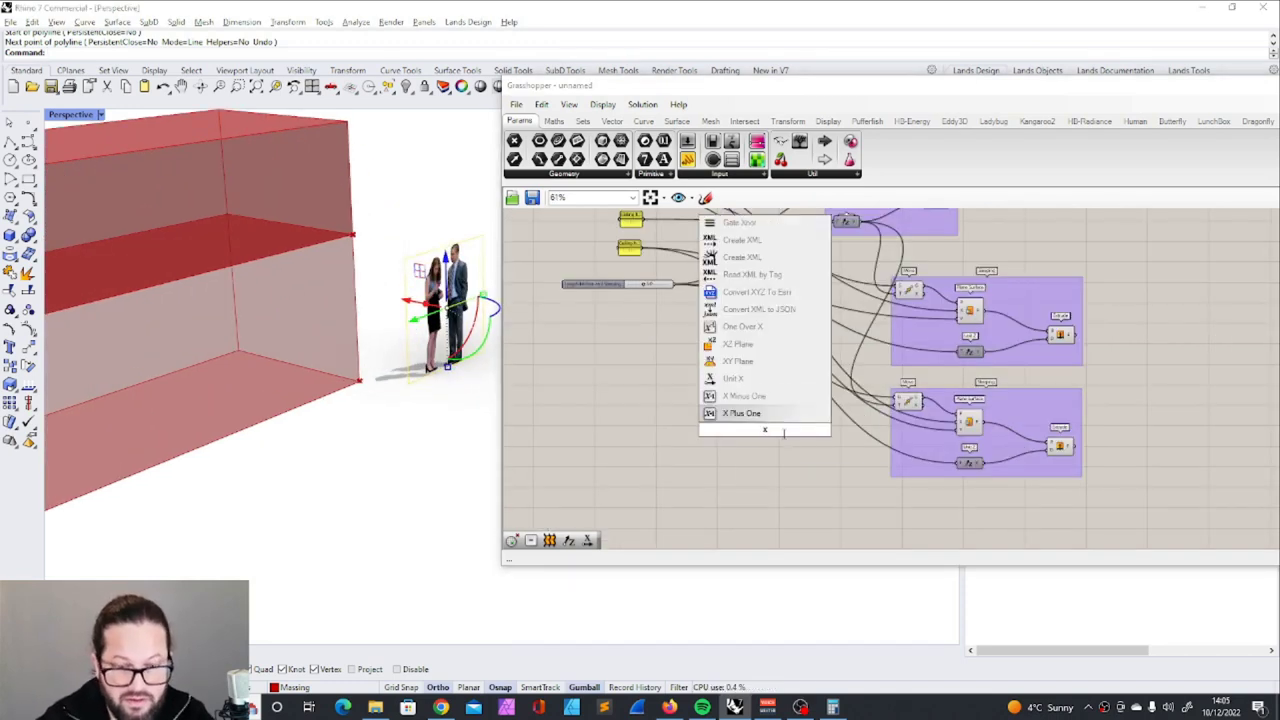
{"action": "left_click", "coordinate": [762, 380]}
{"action": "scroll", "coordinate": [799, 428], "scroll_direction": "down", "scroll_amount": 1}
{"action": "scroll", "coordinate": [700, 360], "scroll_direction": "up", "scroll_amount": 3}
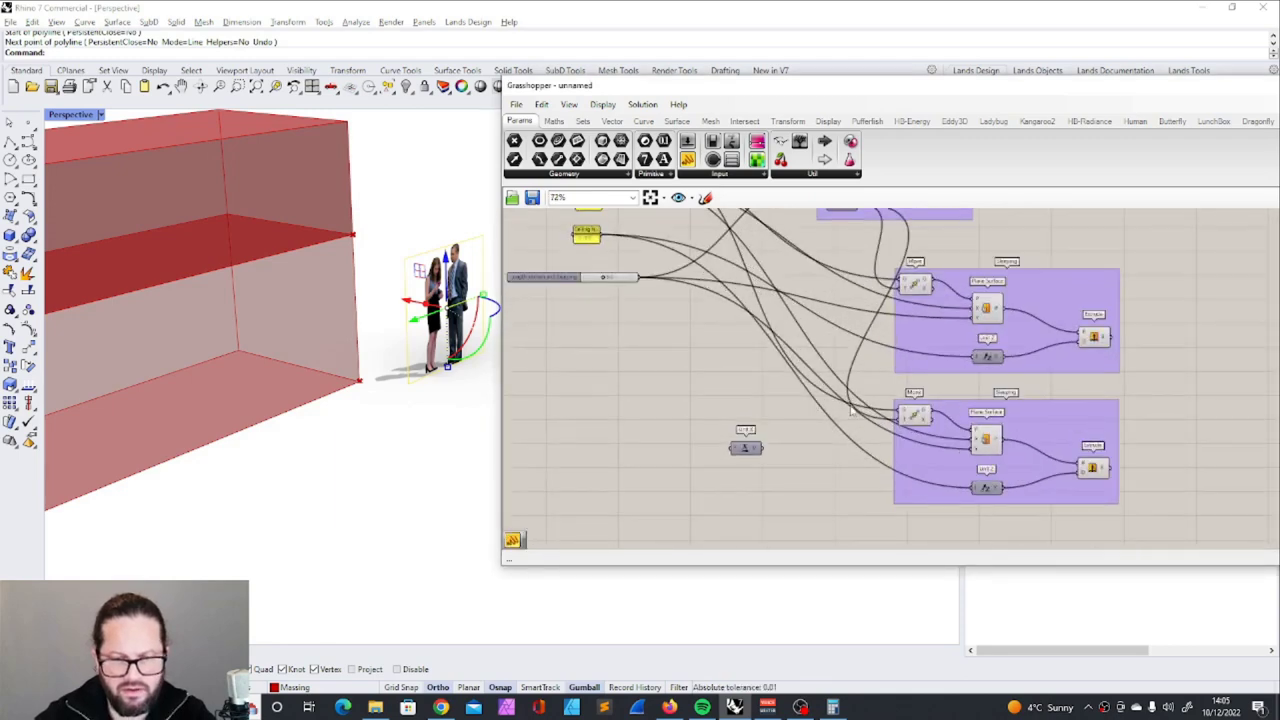
{"action": "left_click_drag", "start_coordinate": [628, 309], "coordinate": [897, 448]}
{"action": "right_click_drag", "start_coordinate": [302, 365], "coordinate": [306, 364]}
{"action": "scroll", "coordinate": [731, 446], "scroll_direction": "up", "scroll_amount": 3}
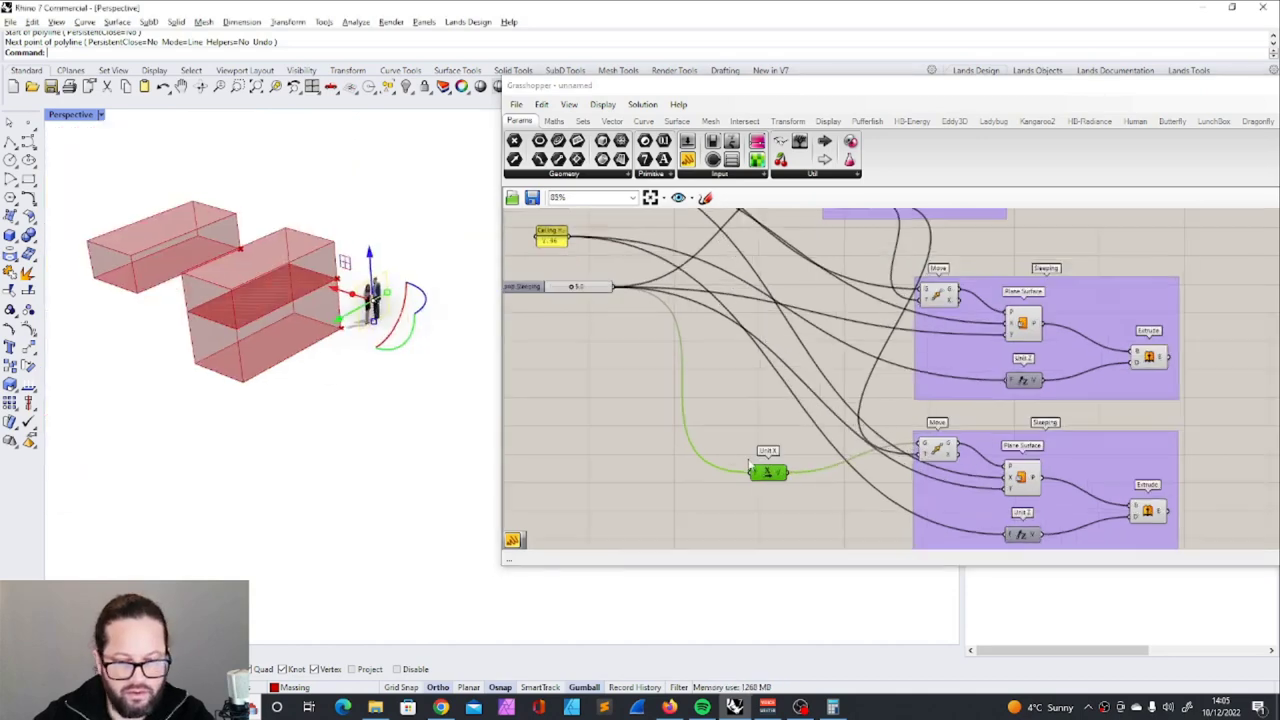
Replace the Unit X with a Unit Y vector driven by the length slider and wired to the copied Move component
{"action": "double_click", "coordinate": [749, 404]}
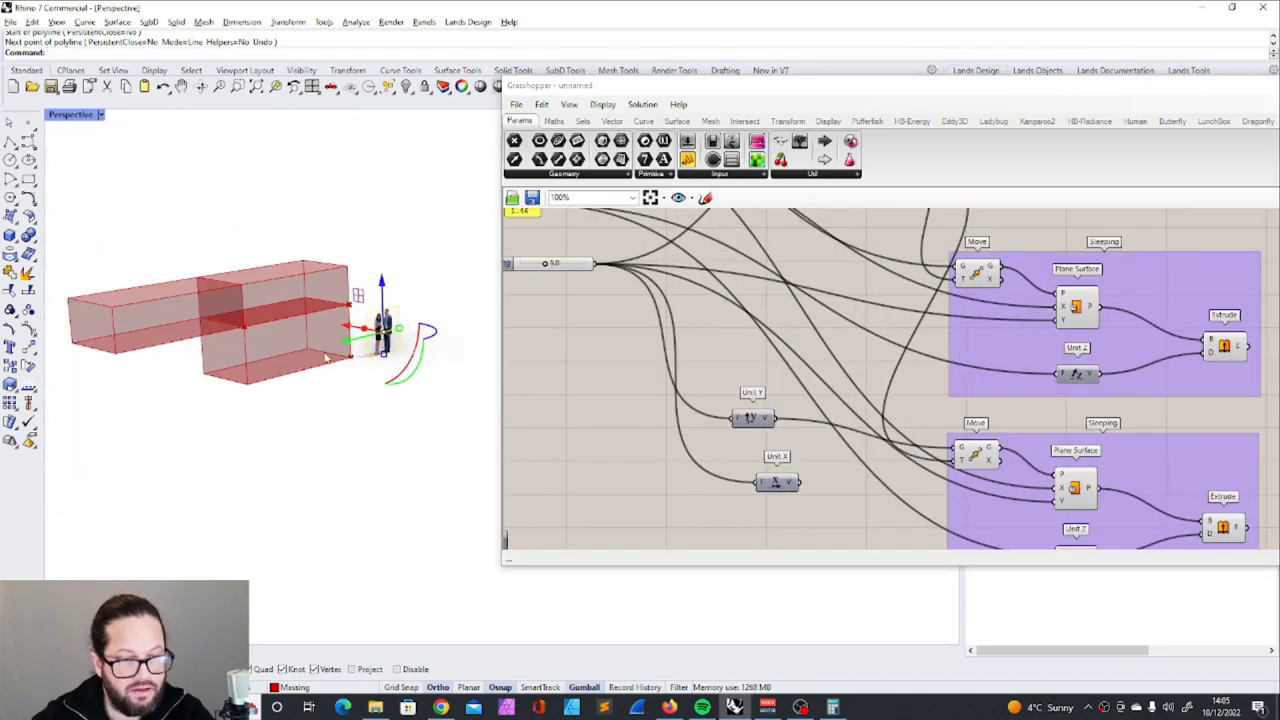
{"action": "scroll", "coordinate": [325, 357], "scroll_direction": "up", "scroll_amount": 2}
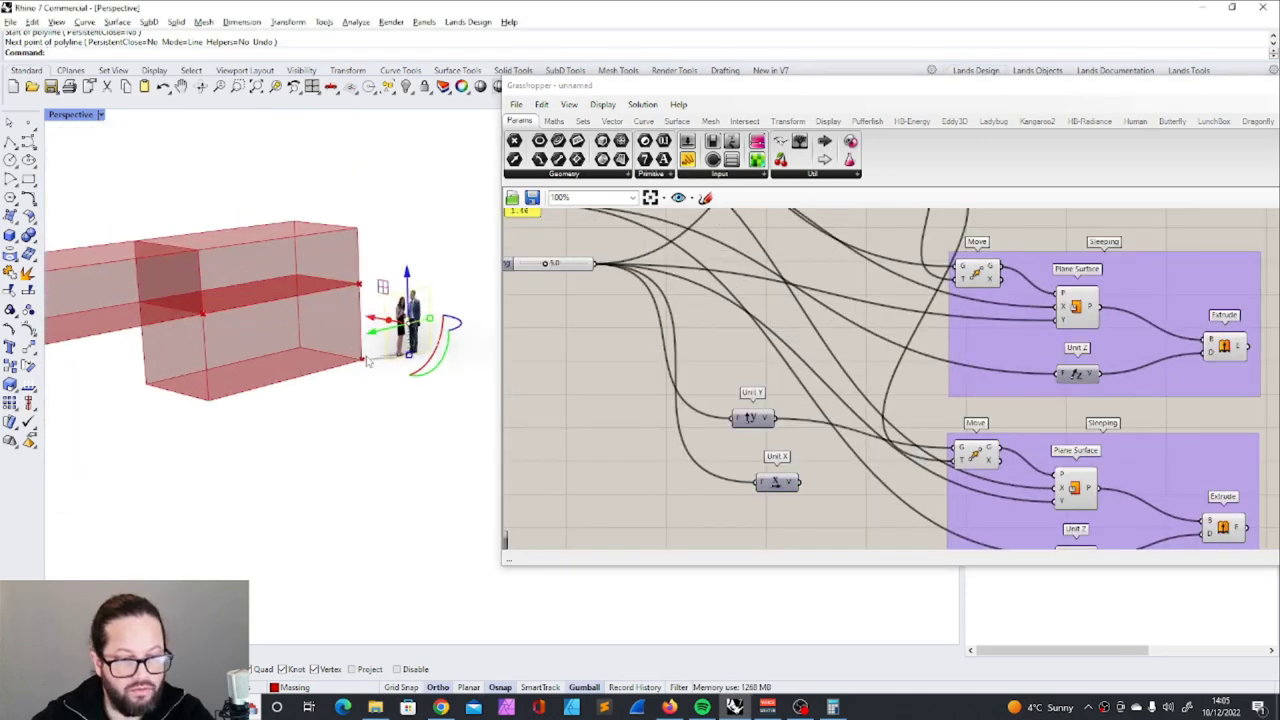
{"action": "right_click_drag", "start_coordinate": [361, 366], "coordinate": [424, 326], "text": "shift"}
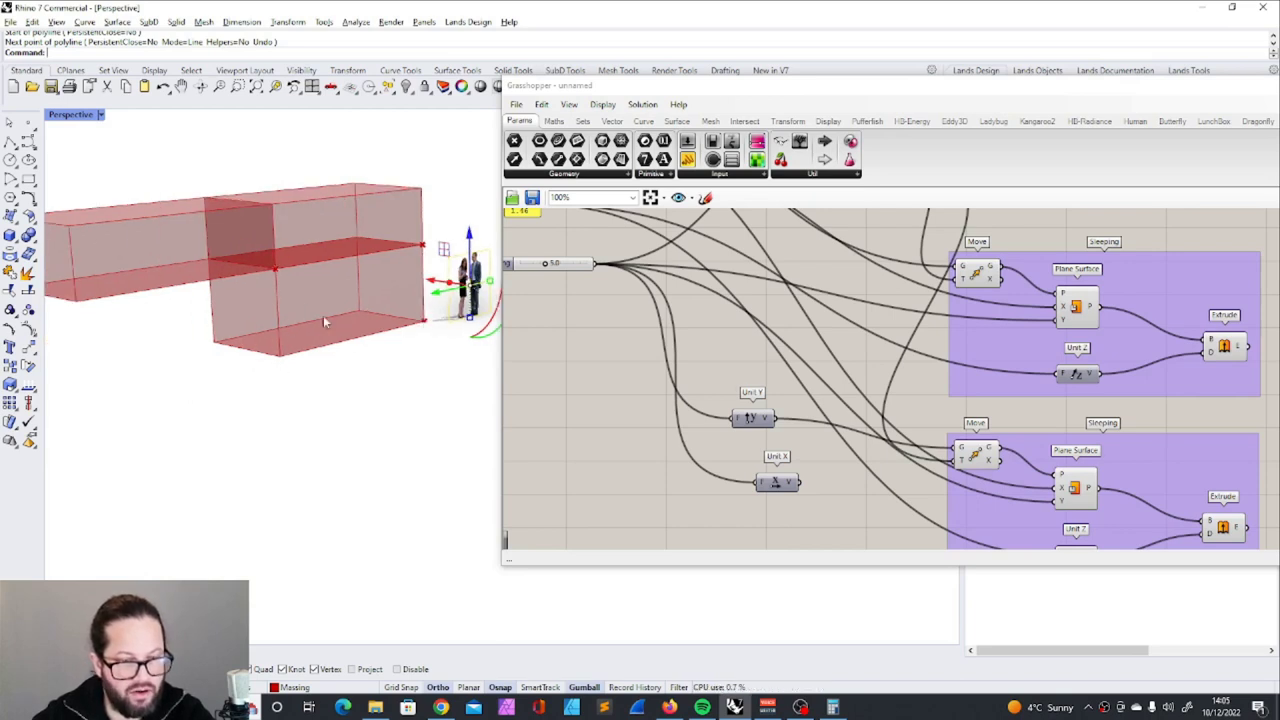
{"action": "right_click_drag", "start_coordinate": [251, 211], "coordinate": [196, 232]}
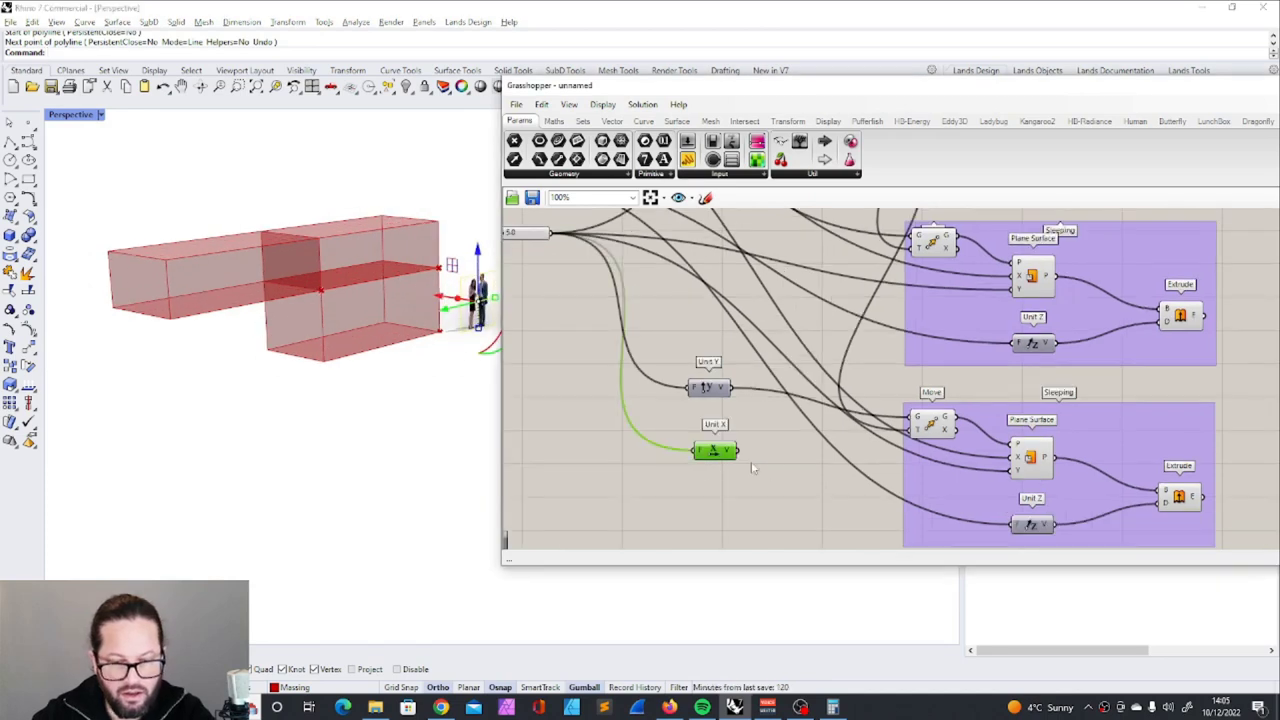
{"action": "left_click", "coordinate": [751, 461]}
{"action": "left_click", "coordinate": [706, 449]}
{"action": "key", "text": "Delete"}
Feed the copied Move's geometry from the uppermost input parameter and its motion vector from Unit Y only
{"action": "right_click_drag", "start_coordinate": [1040, 532], "coordinate": [932, 496]}
{"action": "scroll", "coordinate": [932, 496], "scroll_direction": "down", "scroll_amount": 1}
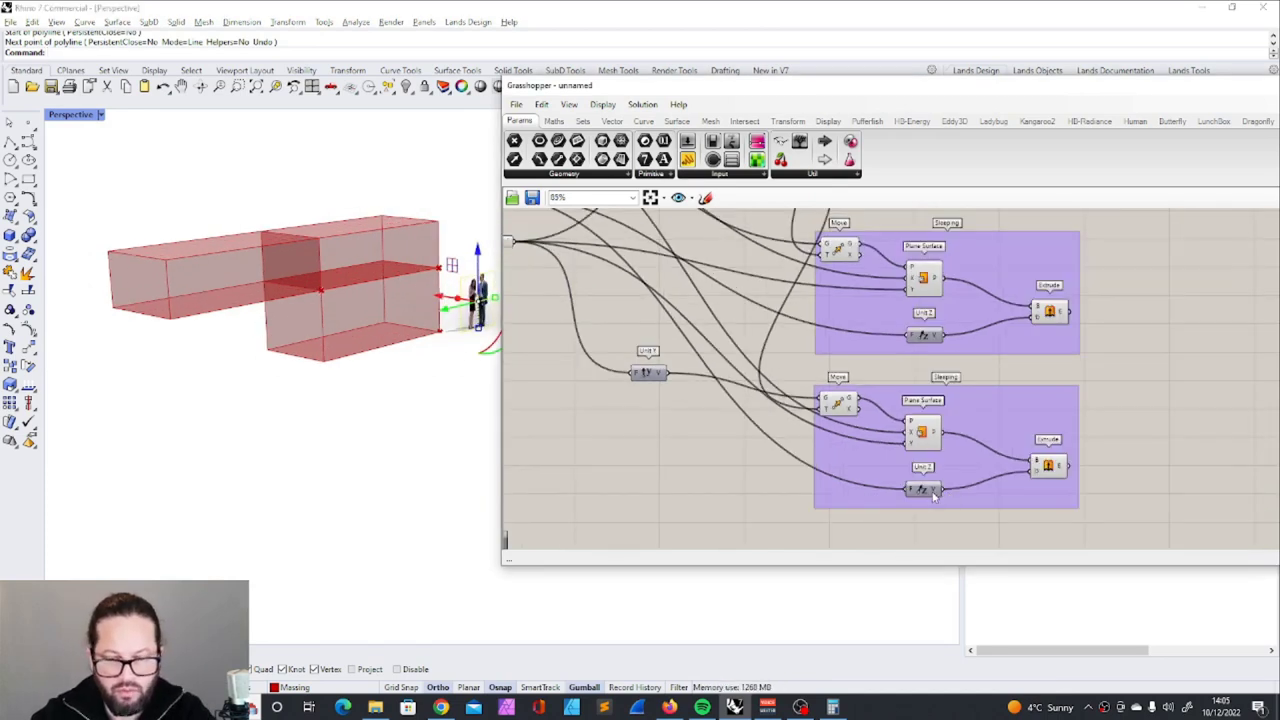
{"action": "left_click", "coordinate": [928, 491]}
{"action": "scroll", "coordinate": [928, 491], "scroll_direction": "down", "scroll_amount": 3}
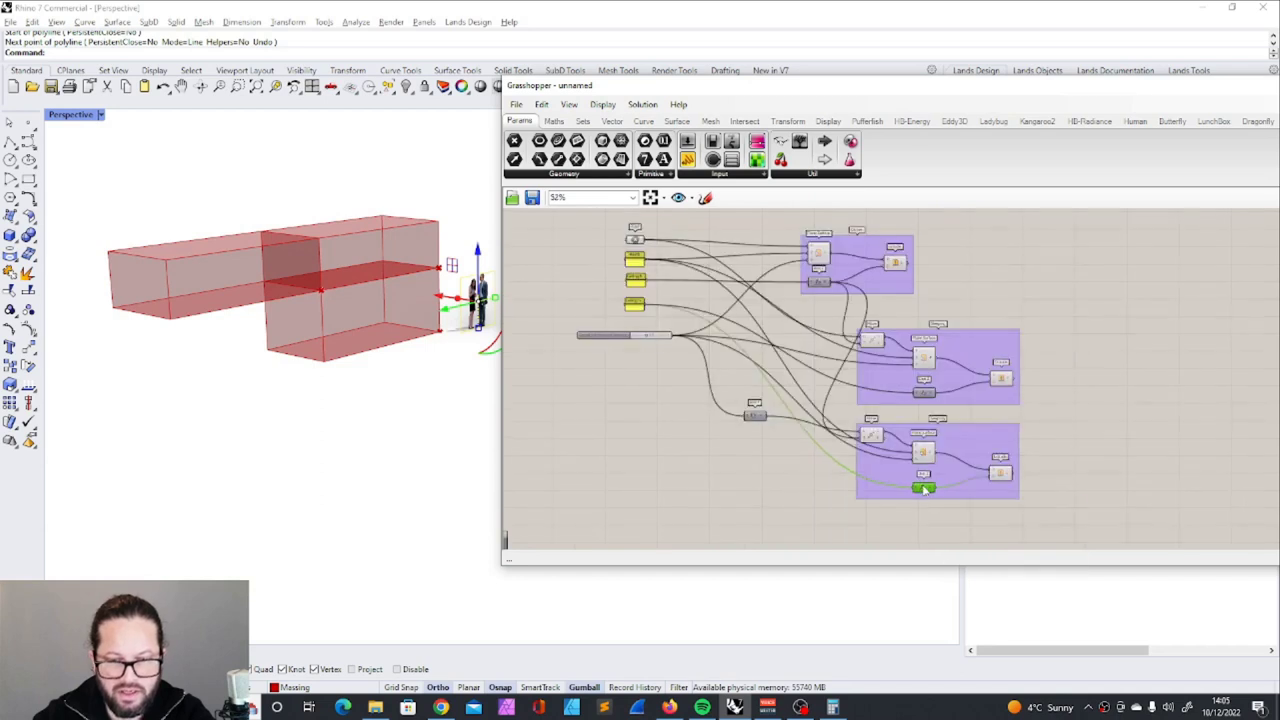
{"action": "scroll", "coordinate": [926, 490], "scroll_direction": "up", "scroll_amount": 2}
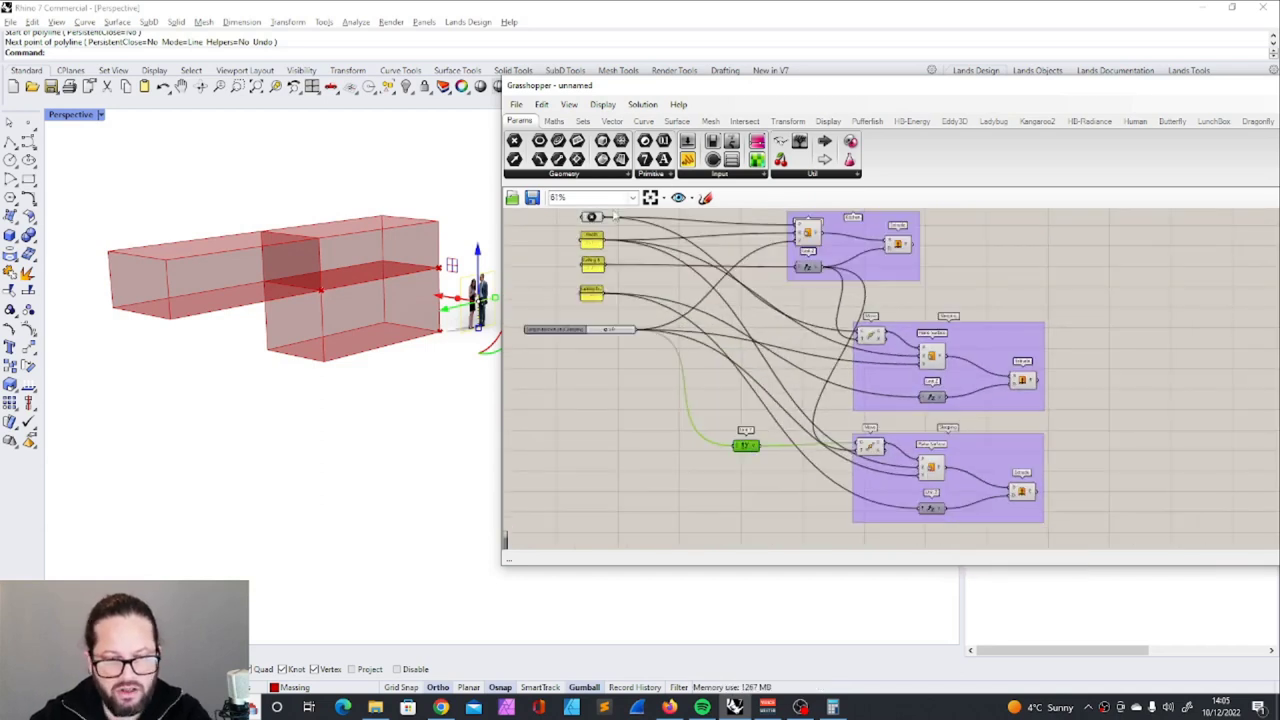
{"action": "left_click_drag", "start_coordinate": [613, 216], "coordinate": [855, 445]}
{"action": "scroll", "coordinate": [795, 447], "scroll_direction": "up", "scroll_amount": 1}
{"action": "scroll", "coordinate": [709, 371], "scroll_direction": "down", "scroll_amount": 3}
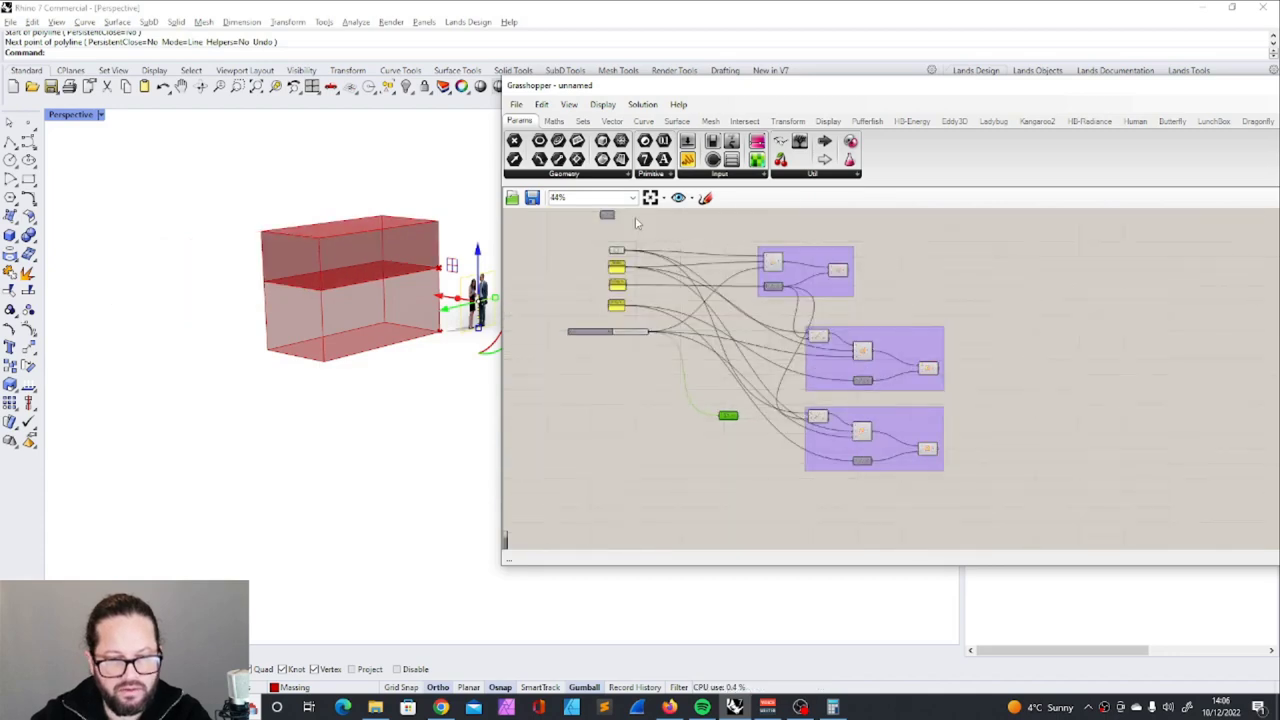
{"action": "scroll", "coordinate": [637, 227], "scroll_direction": "up", "scroll_amount": 2}
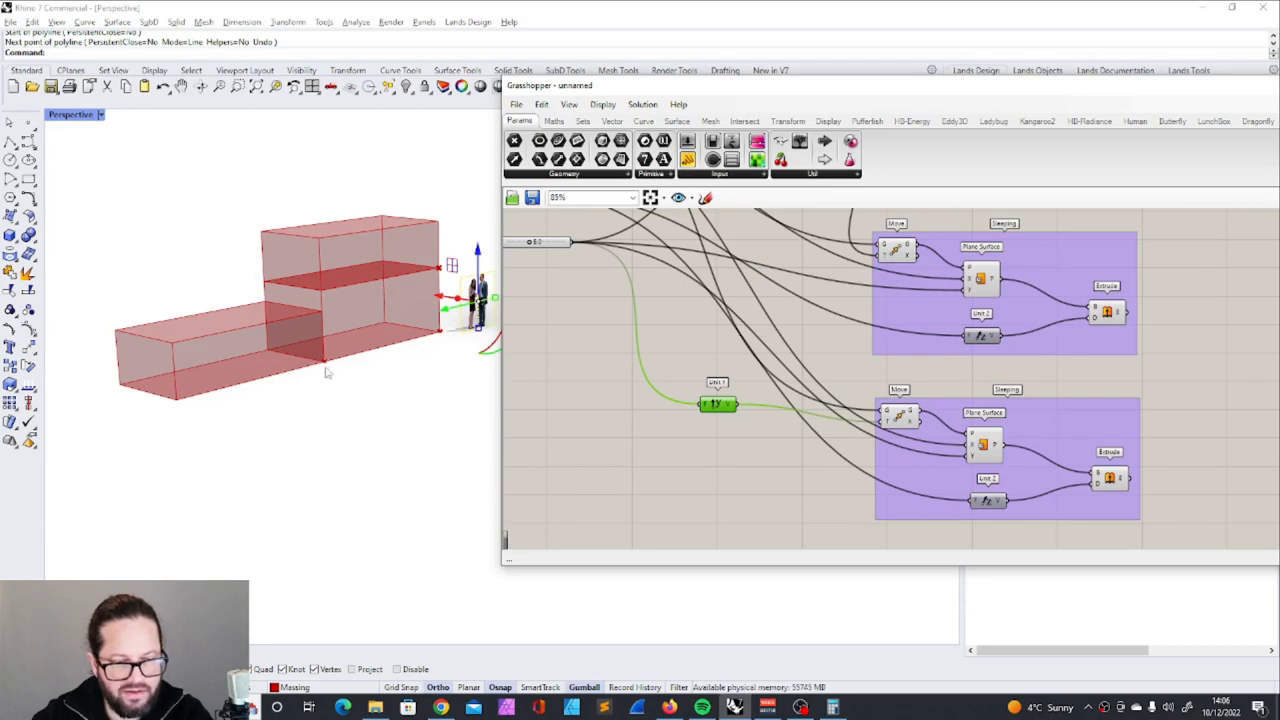
Set the Length kitchen and Sleeping slider to 4.3
{"action": "scroll", "coordinate": [756, 488], "scroll_direction": "down", "scroll_amount": 3}
{"action": "scroll", "coordinate": [608, 370], "scroll_direction": "up", "scroll_amount": 5}
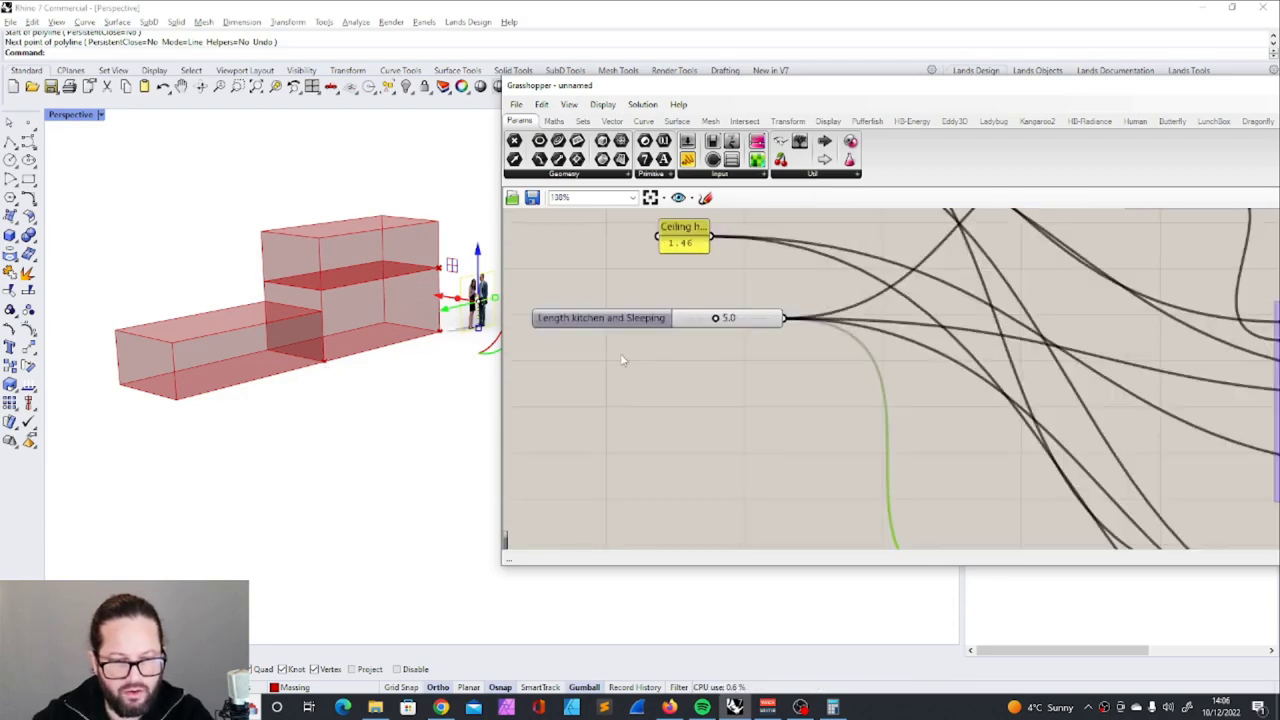
{"action": "mouse_move", "coordinate": [715, 318]}
{"action": "left_mouse_down"}
{"action": "mouse_move", "coordinate": [692, 318]}
{"action": "mouse_move", "coordinate": [730, 318]}
{"action": "mouse_move", "coordinate": [690, 318]}
{"action": "mouse_move", "coordinate": [710, 320]}
{"action": "left_mouse_up"}
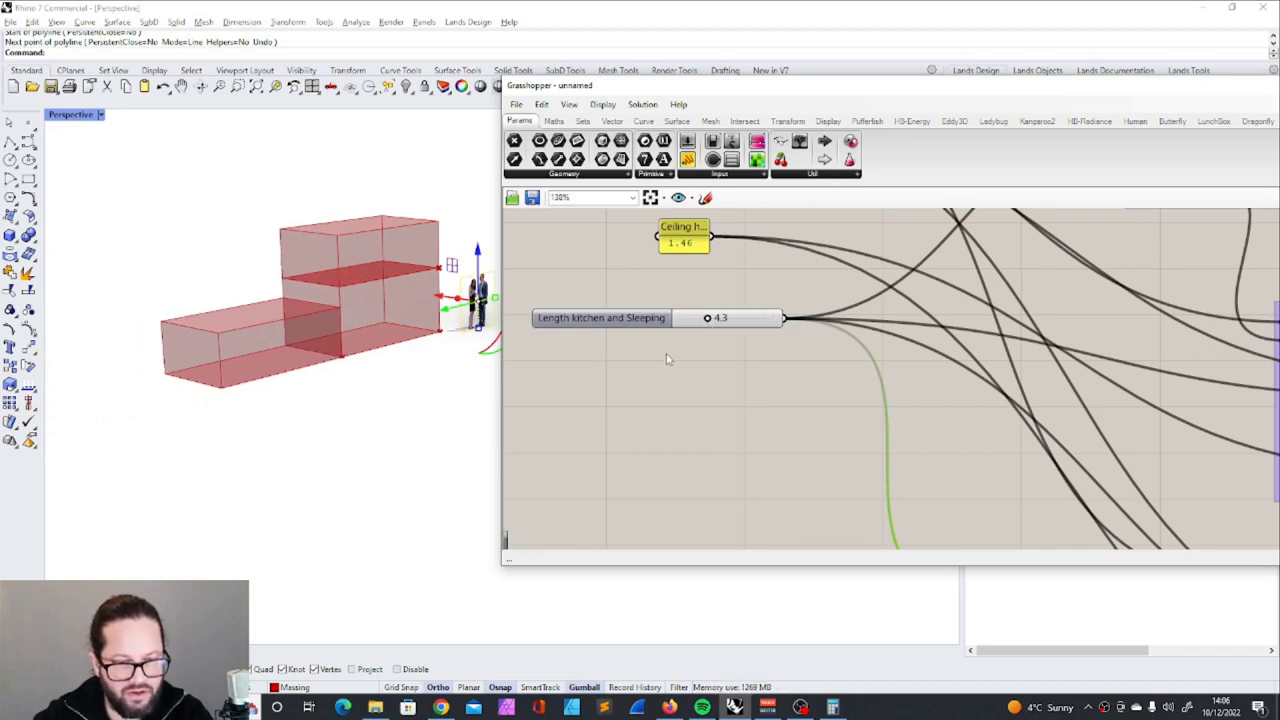
Duplicate the Length kitchen and Sleeping slider below the original and open the copy's settings
{"action": "left_click", "coordinate": [626, 318]}
{"action": "scroll", "coordinate": [723, 342], "scroll_direction": "down", "scroll_amount": 4}
{"action": "right_click_drag", "start_coordinate": [731, 418], "coordinate": [729, 386]}
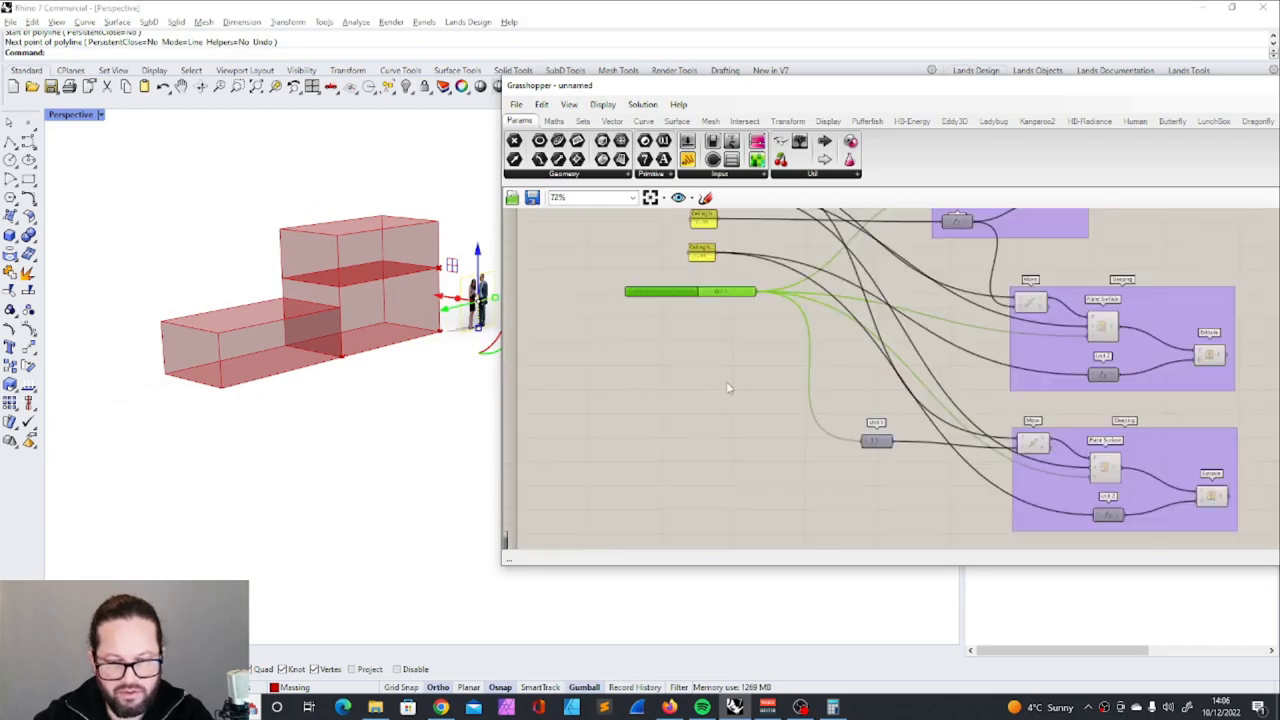
{"action": "scroll", "coordinate": [697, 354], "scroll_direction": "up", "scroll_amount": 4}
{"action": "double_click", "coordinate": [639, 375]}
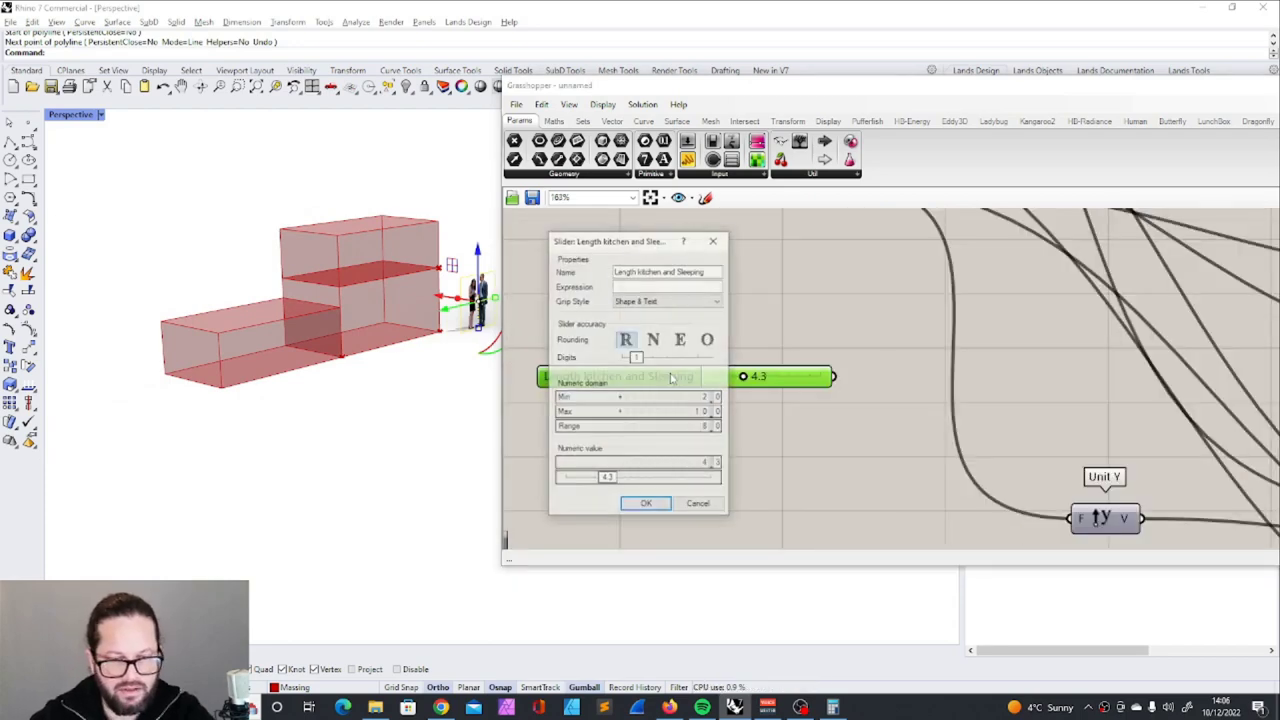
Rename the copied number slider as Dining Space and accept its properties
{"action": "left_click_drag", "start_coordinate": [712, 270], "coordinate": [612, 270]}
{"action": "type", "text": "Didnin"}
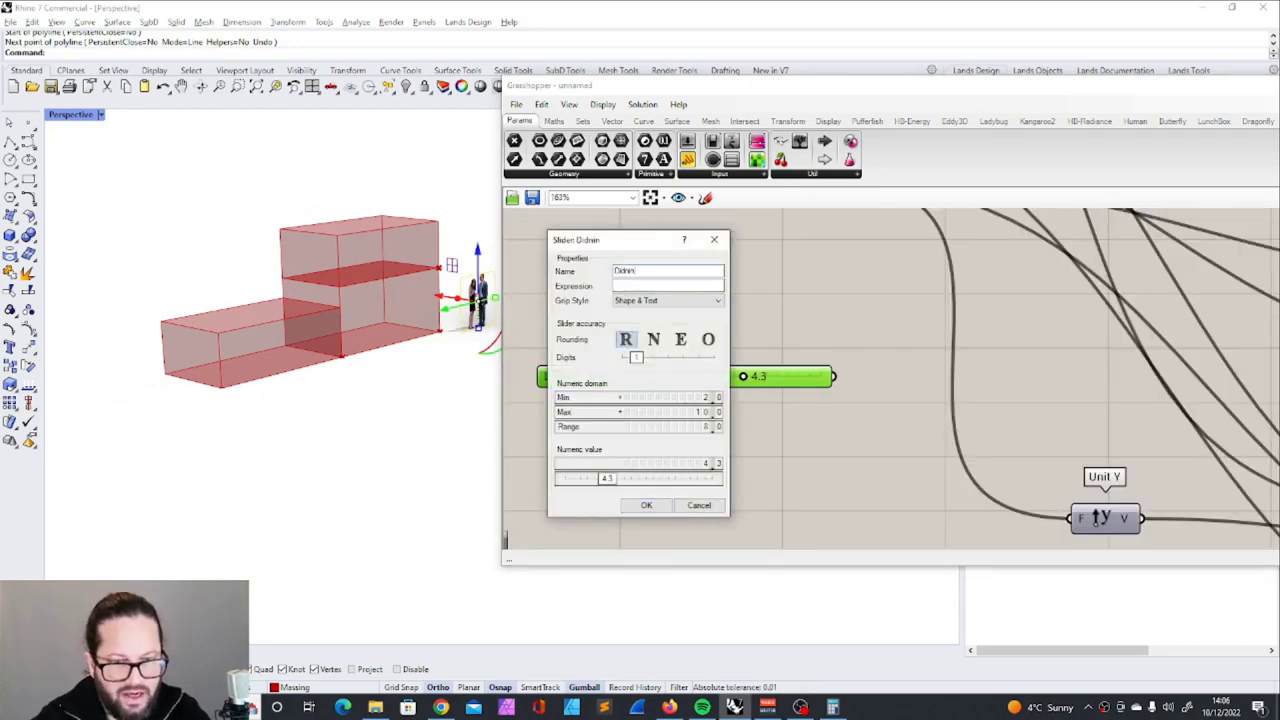
{"action": "key", "text": "BackSpace"}
{"action": "type", "text": "g Space"}
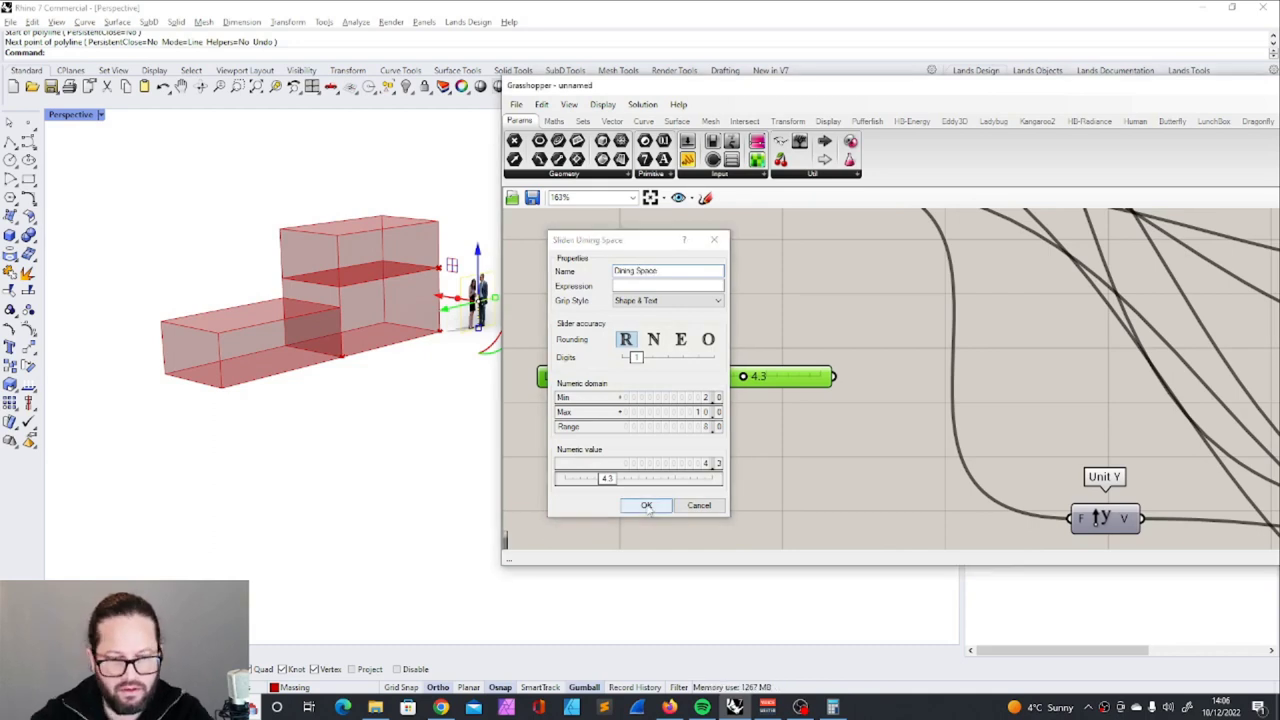
{"action": "left_click", "coordinate": [646, 505]}
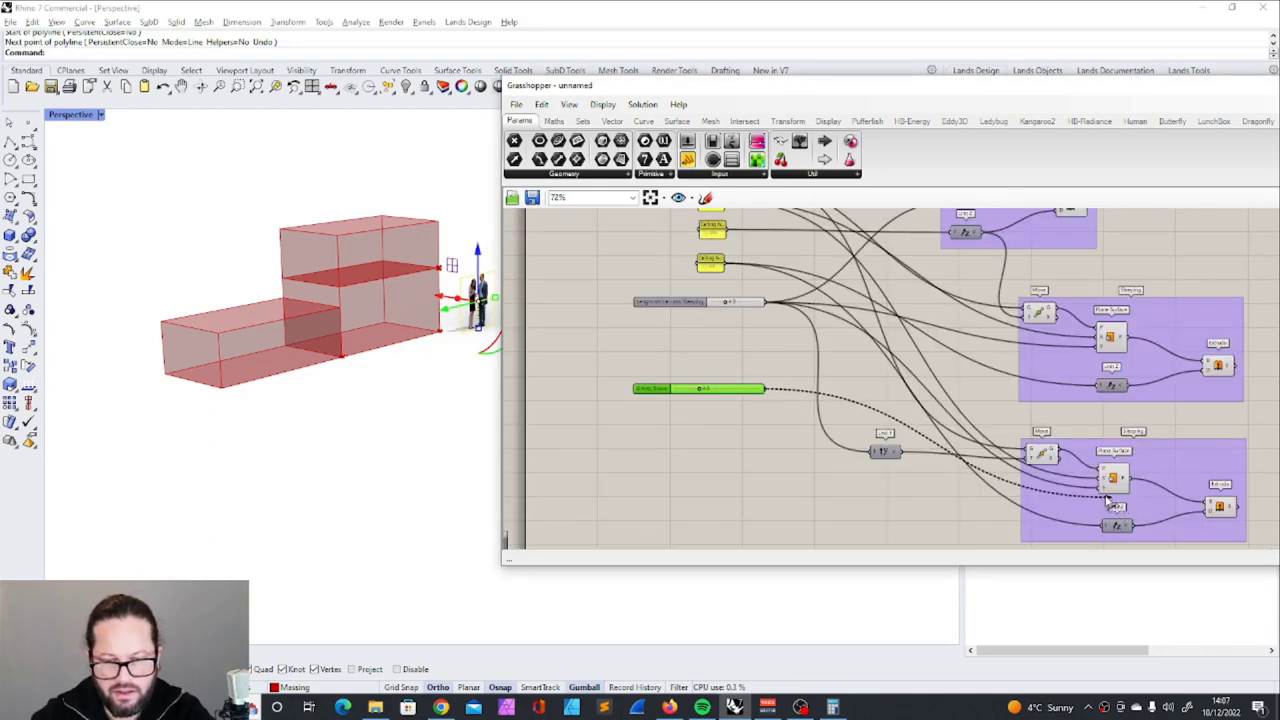
Wire the Dining Space slider into the Y input of the lowest group's Plane Surface and adjust its value
{"action": "mouse_move", "coordinate": [700, 389]}
{"action": "left_mouse_down"}
{"action": "mouse_move", "coordinate": [727, 393]}
{"action": "mouse_move", "coordinate": [677, 389]}
{"action": "mouse_move", "coordinate": [724, 392]}
{"action": "mouse_move", "coordinate": [682, 392]}
{"action": "mouse_move", "coordinate": [710, 392]}
{"action": "left_mouse_up"}
{"action": "scroll", "coordinate": [710, 392], "scroll_direction": "up", "scroll_amount": 3}
{"action": "scroll", "coordinate": [745, 370], "scroll_direction": "down", "scroll_amount": 4}
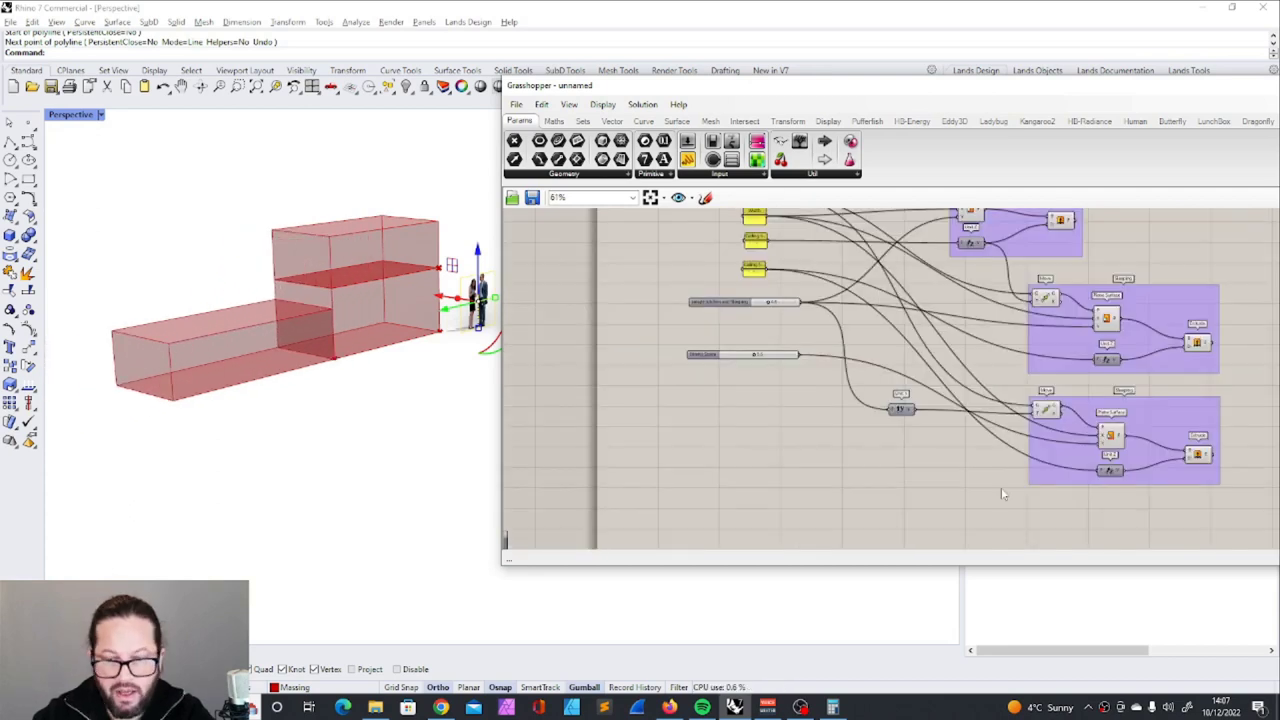
Align the sleeping ceiling height panel directly under the other ceiling height panel and check what each one represents
{"action": "scroll", "coordinate": [721, 322], "scroll_direction": "up", "scroll_amount": 5}
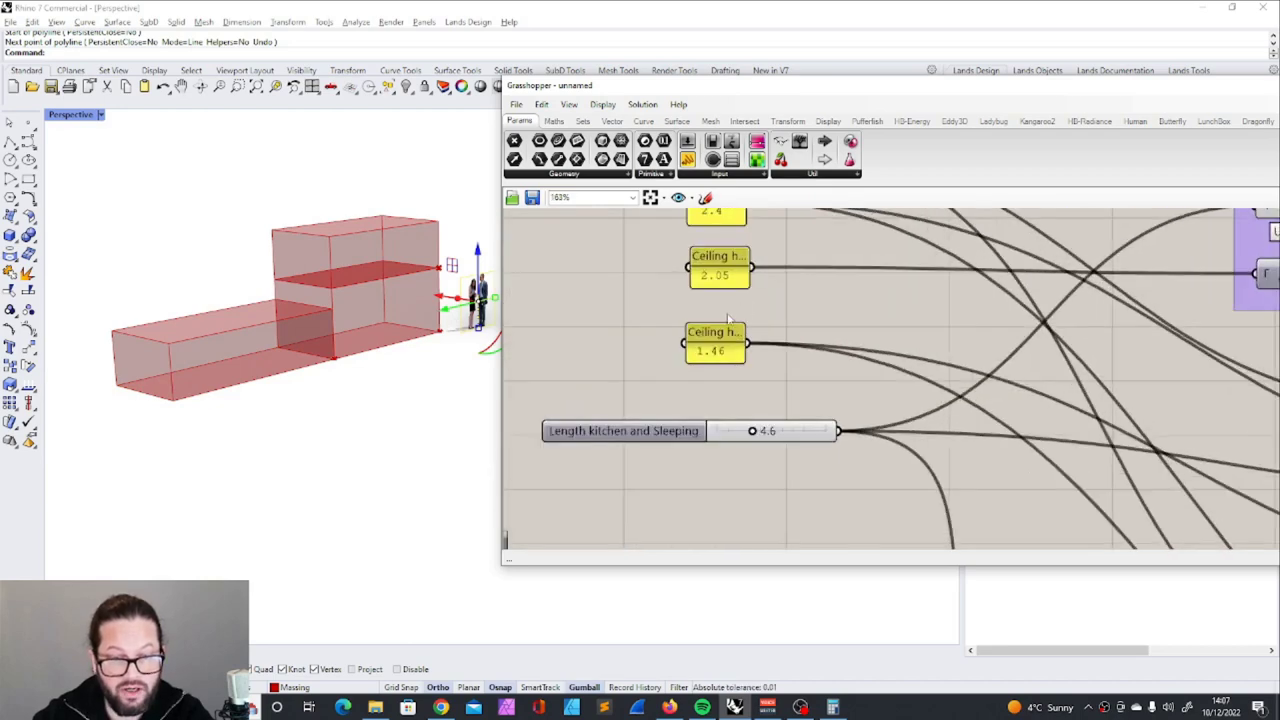
{"action": "left_click_drag", "start_coordinate": [717, 323], "coordinate": [722, 326]}
{"action": "left_click", "coordinate": [722, 258]}
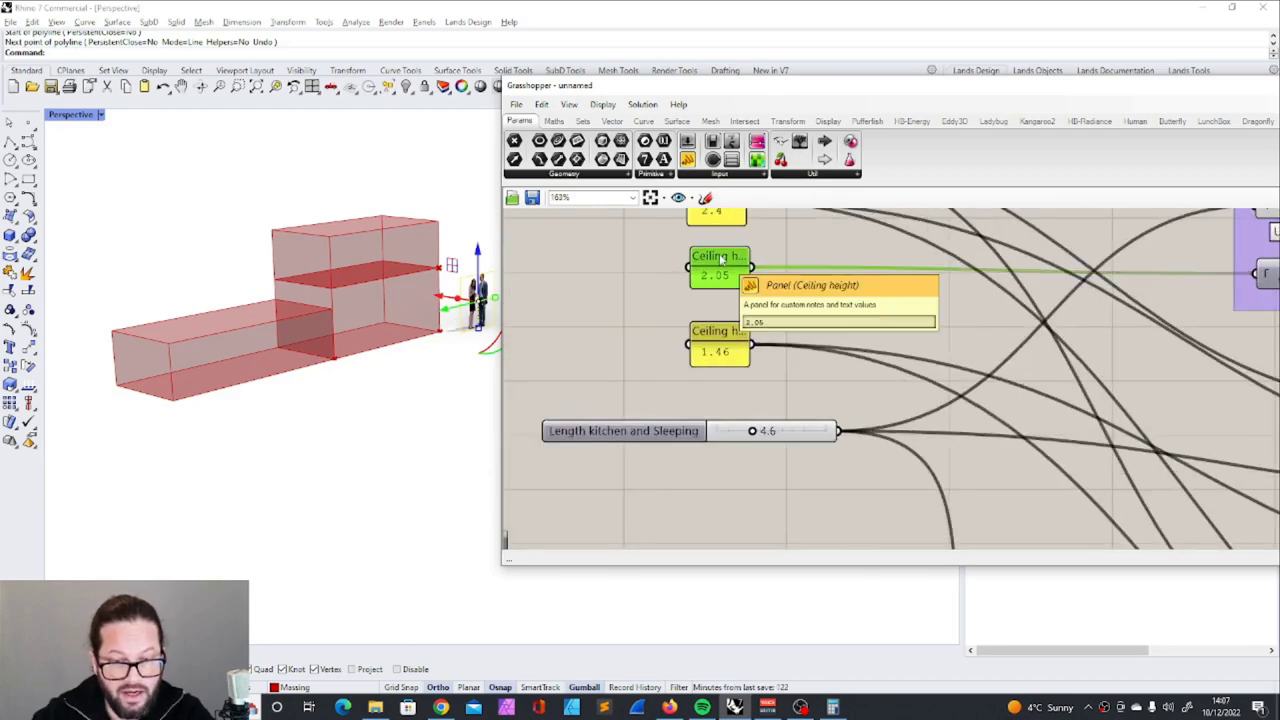
{"action": "left_click", "coordinate": [726, 334]}
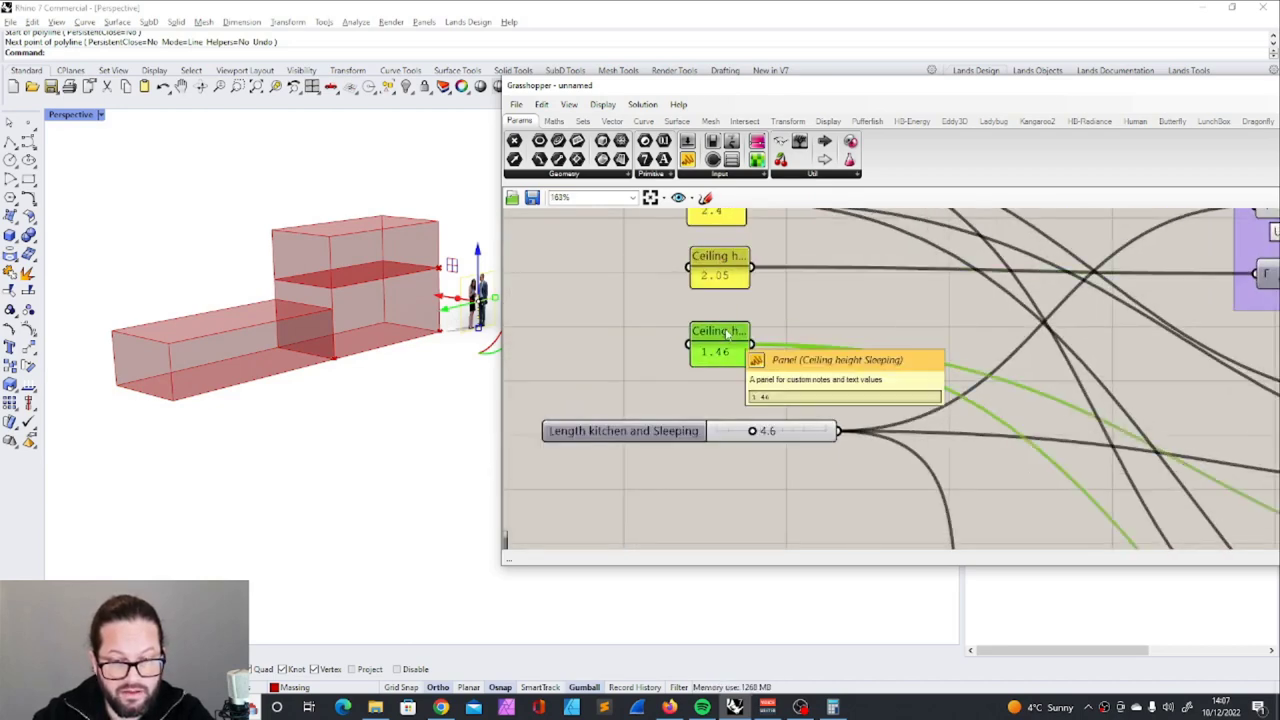
Add an Addition component summing the two ceiling height panels and feed its result into the lowest group's Unit Z
{"action": "scroll", "coordinate": [726, 334], "scroll_direction": "down", "scroll_amount": 5}
{"action": "scroll", "coordinate": [896, 432], "scroll_direction": "up", "scroll_amount": 1}
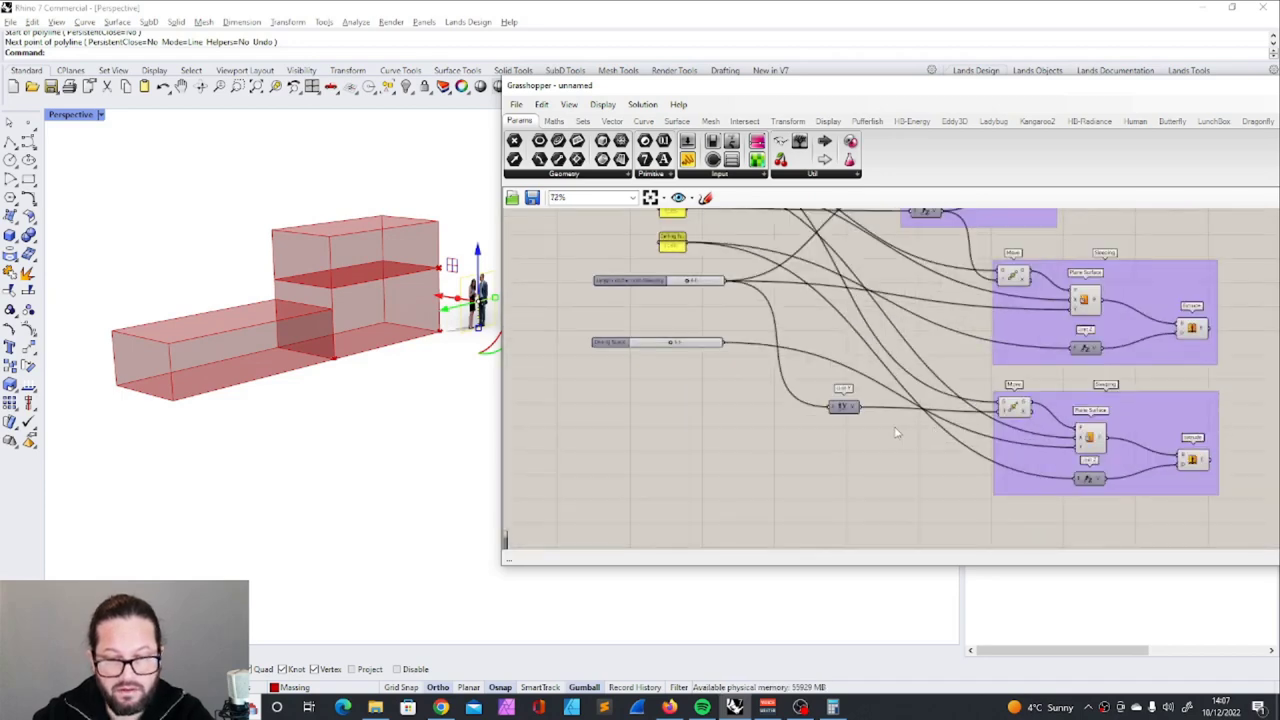
{"action": "double_click", "coordinate": [726, 472]}
{"action": "type", "text": "ad"}
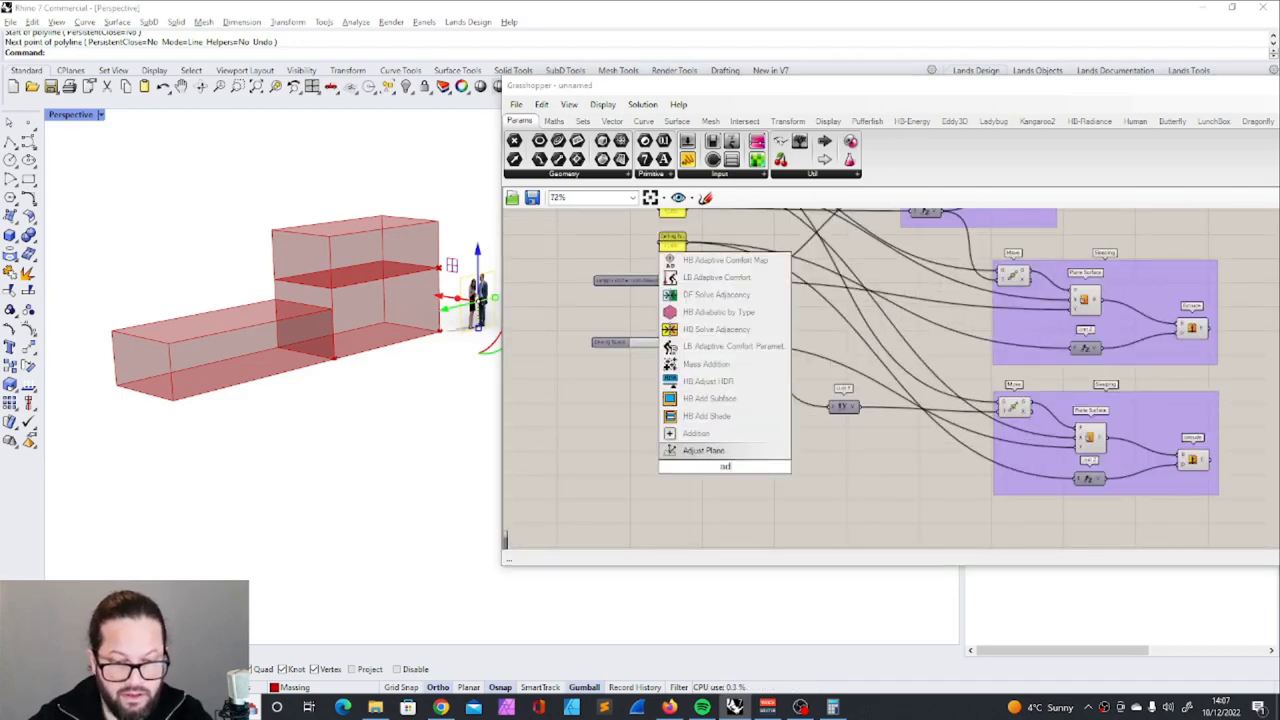
{"action": "left_click", "coordinate": [722, 437]}
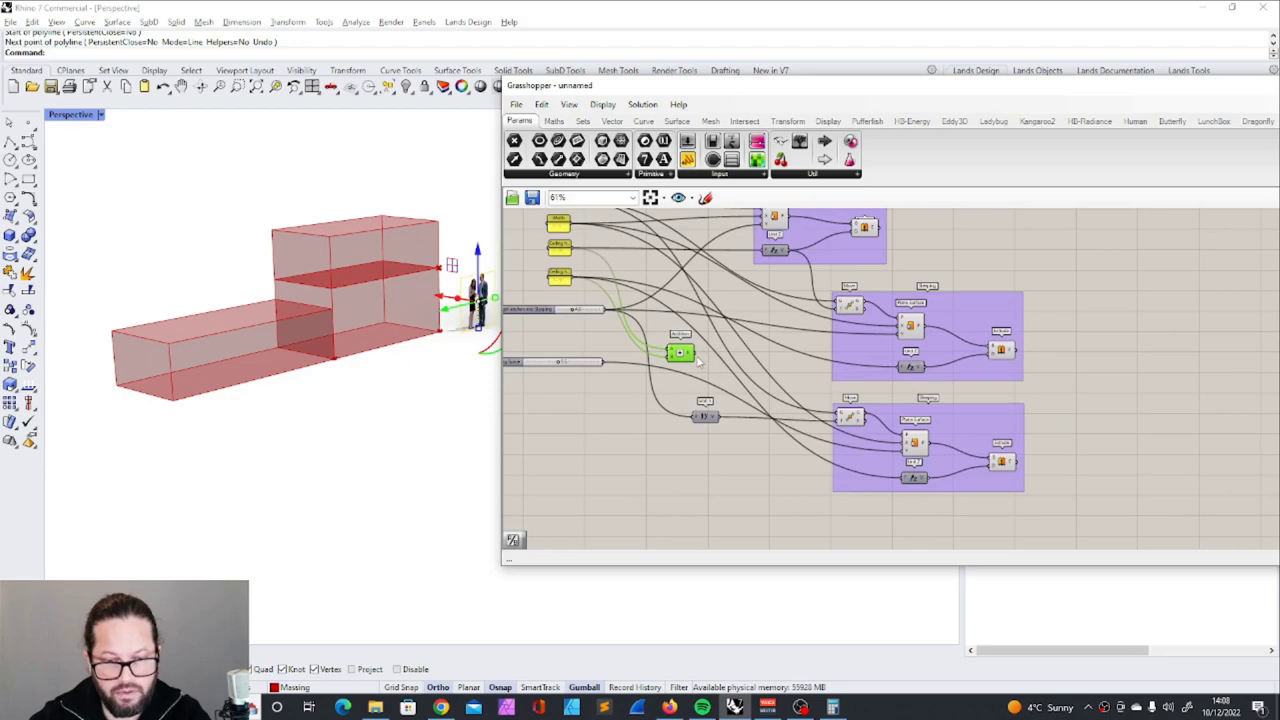
{"action": "left_click_drag", "start_coordinate": [696, 356], "coordinate": [880, 488]}
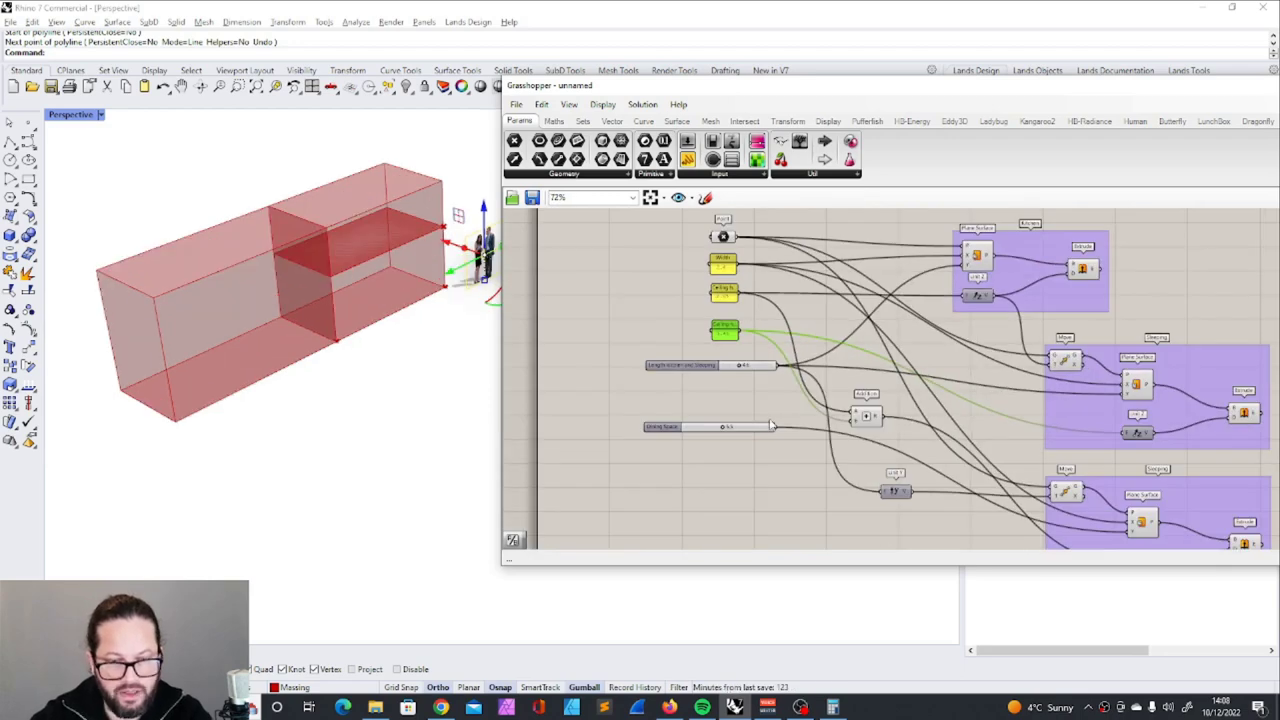
Check the raised dining volume against the neighbouring volumes and set the Dining Space slider to 2.4
{"action": "mouse_move", "coordinate": [346, 244]}
{"action": "right_mouse_down"}
{"action": "mouse_move", "coordinate": [346, 214]}
{"action": "mouse_move", "coordinate": [337, 254]}
{"action": "right_mouse_up"}
{"action": "scroll", "coordinate": [315, 208], "scroll_direction": "up", "scroll_amount": 12}
{"action": "right_click_drag", "start_coordinate": [315, 208], "coordinate": [326, 254]}
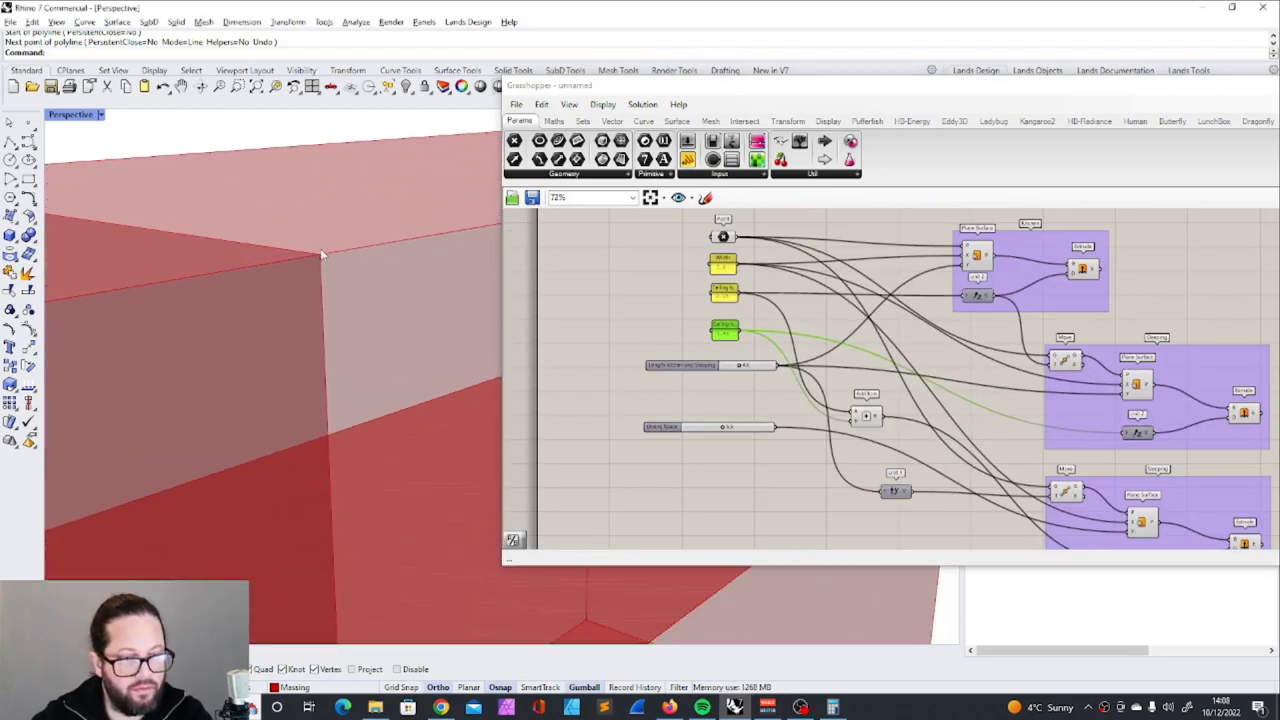
{"action": "scroll", "coordinate": [328, 254], "scroll_direction": "down", "scroll_amount": 12}
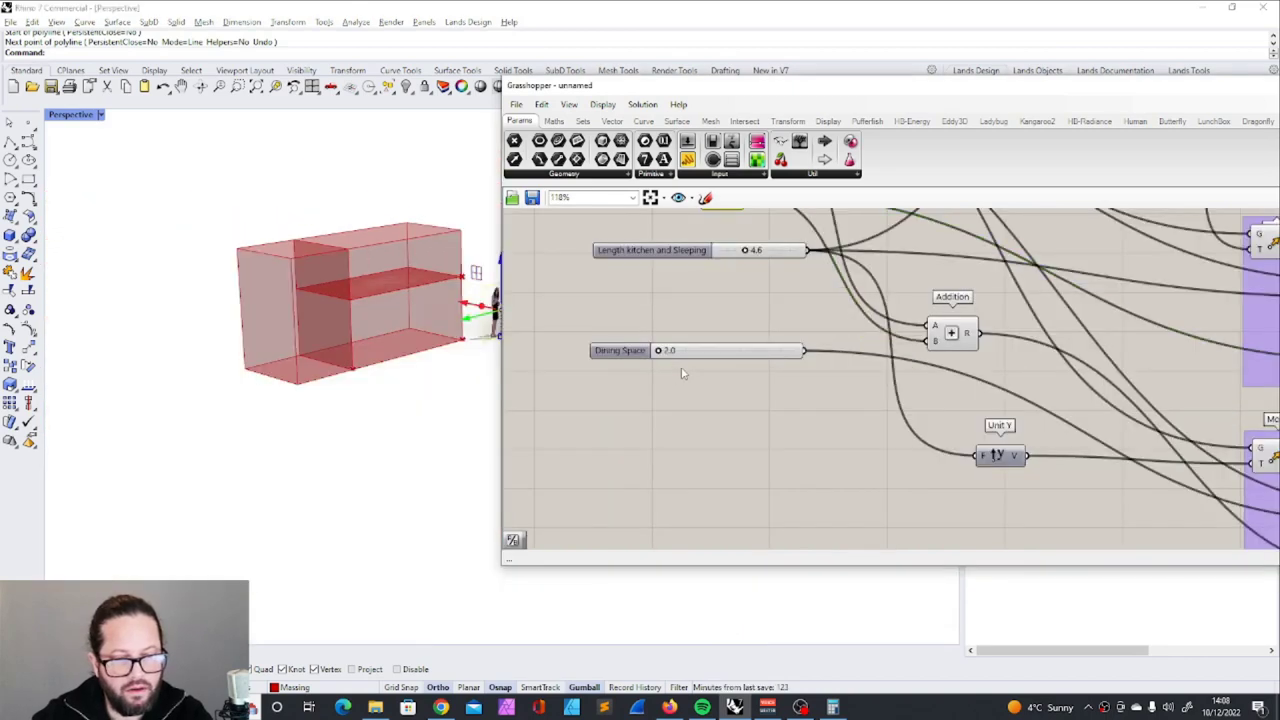
{"action": "scroll", "coordinate": [656, 352], "scroll_direction": "up", "scroll_amount": 4}
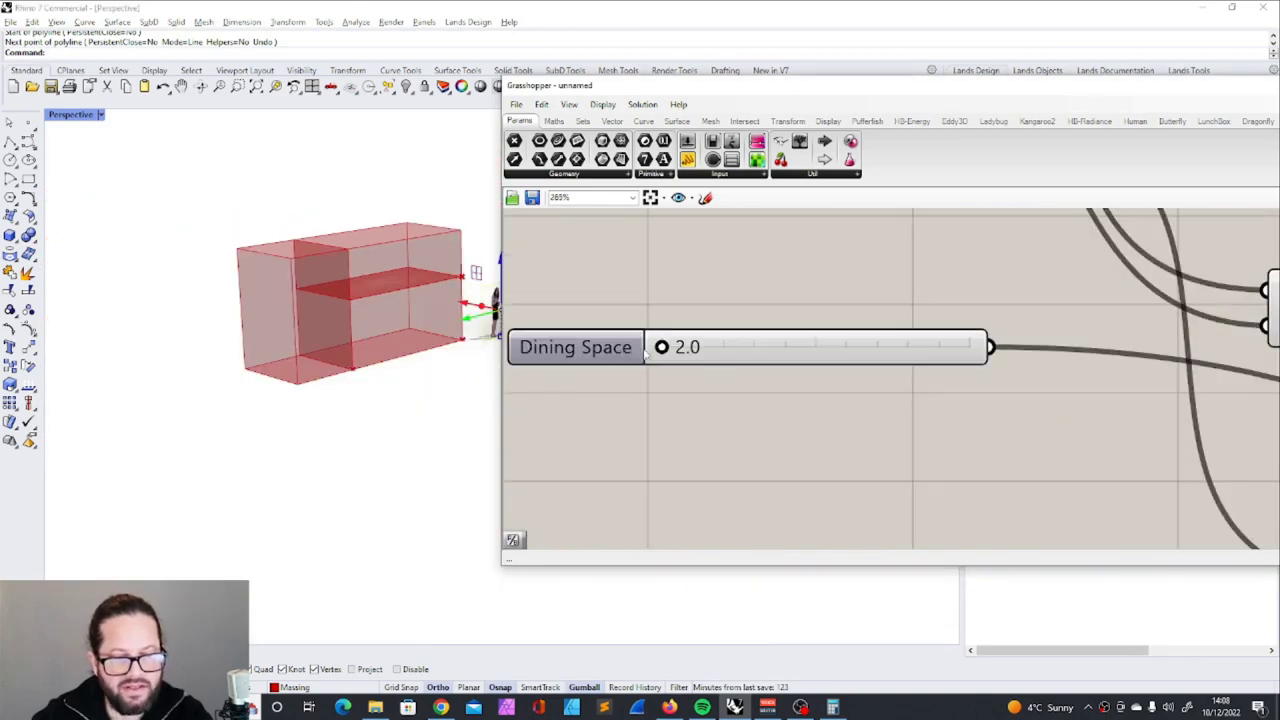
{"action": "left_click", "coordinate": [625, 347]}
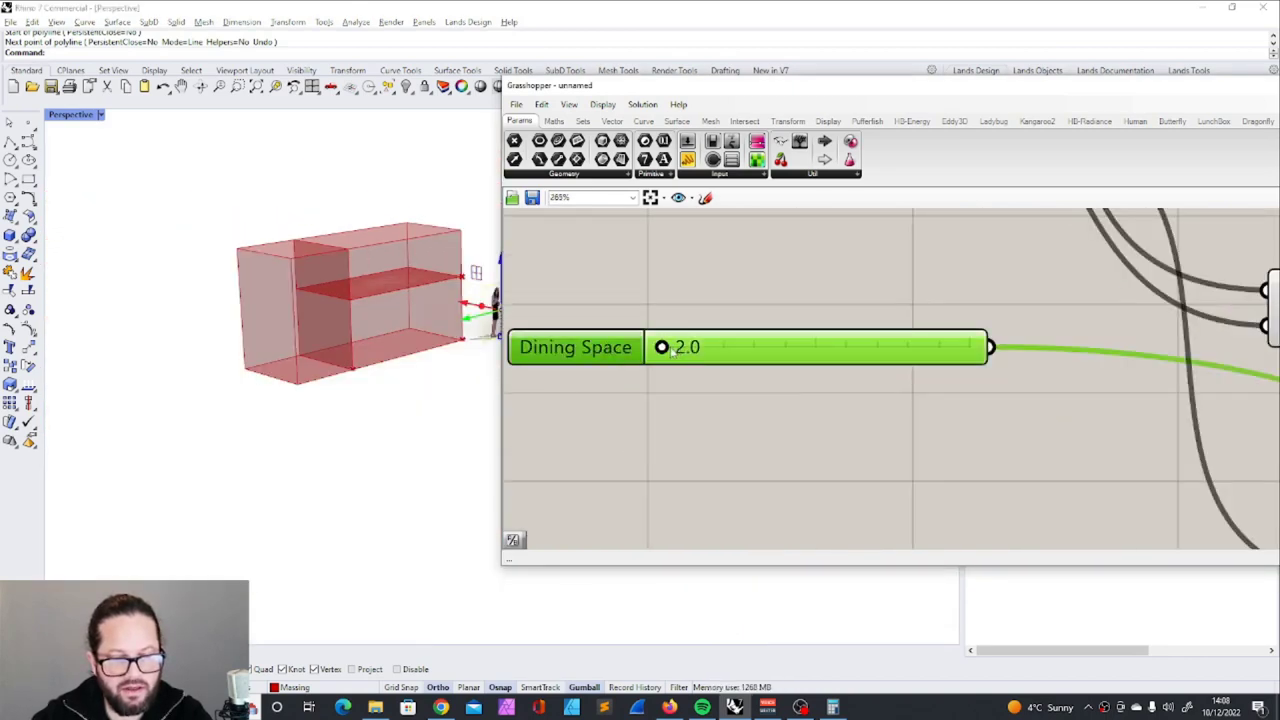
{"action": "mouse_move", "coordinate": [662, 347]}
{"action": "left_mouse_down"}
{"action": "mouse_move", "coordinate": [686, 347]}
{"action": "mouse_move", "coordinate": [674, 347]}
{"action": "left_mouse_up"}
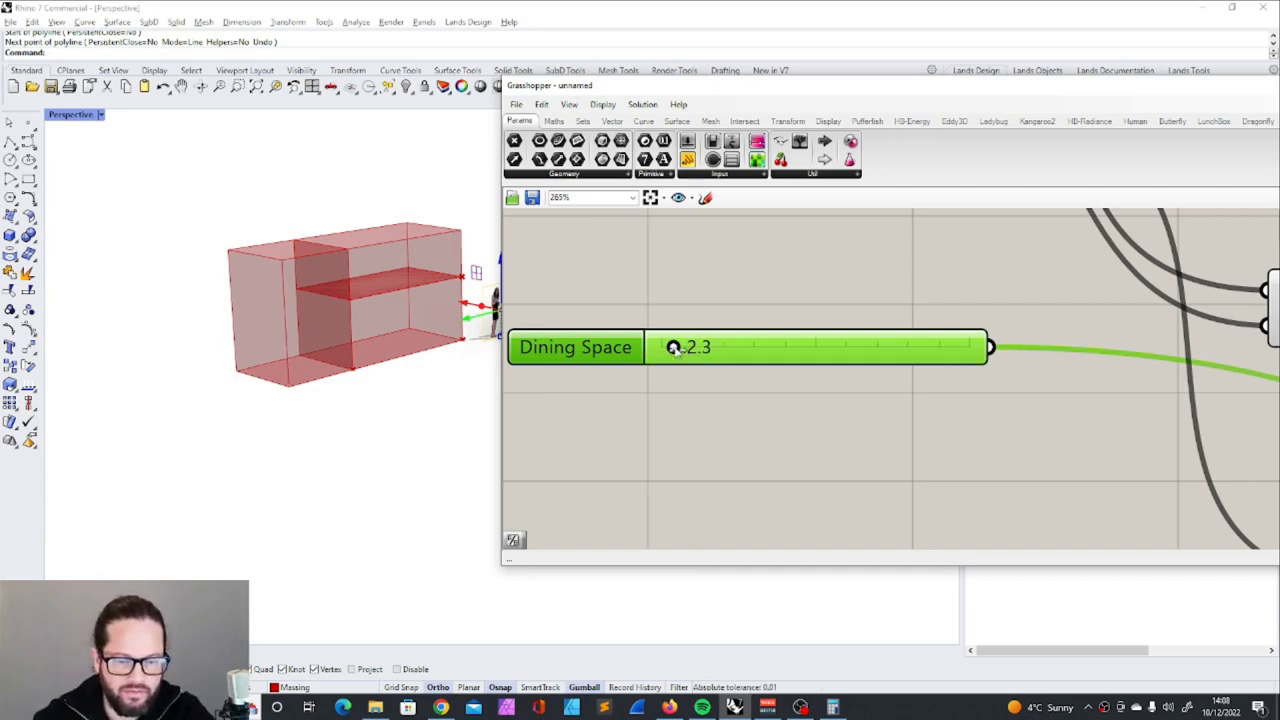
{"action": "mouse_move", "coordinate": [673, 347]}
{"action": "left_mouse_down"}
{"action": "mouse_move", "coordinate": [700, 347]}
{"action": "mouse_move", "coordinate": [677, 347]}
{"action": "left_mouse_up"}
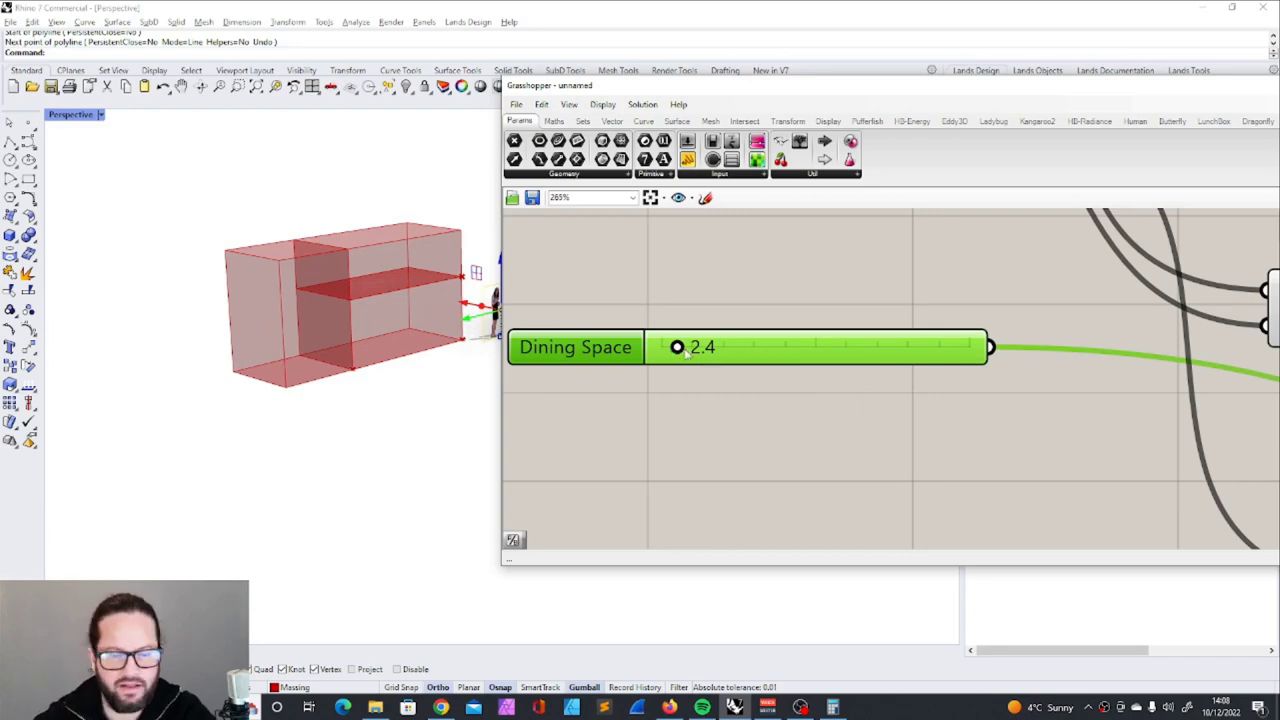
Move the Length kitchen and Sleeping slider and the Dining Space slider closer together on the canvas
{"action": "scroll", "coordinate": [779, 411], "scroll_direction": "down", "scroll_amount": 3}
{"action": "scroll", "coordinate": [779, 411], "scroll_direction": "down", "scroll_amount": 3}
{"action": "scroll", "coordinate": [740, 390], "scroll_direction": "up", "scroll_amount": 2}
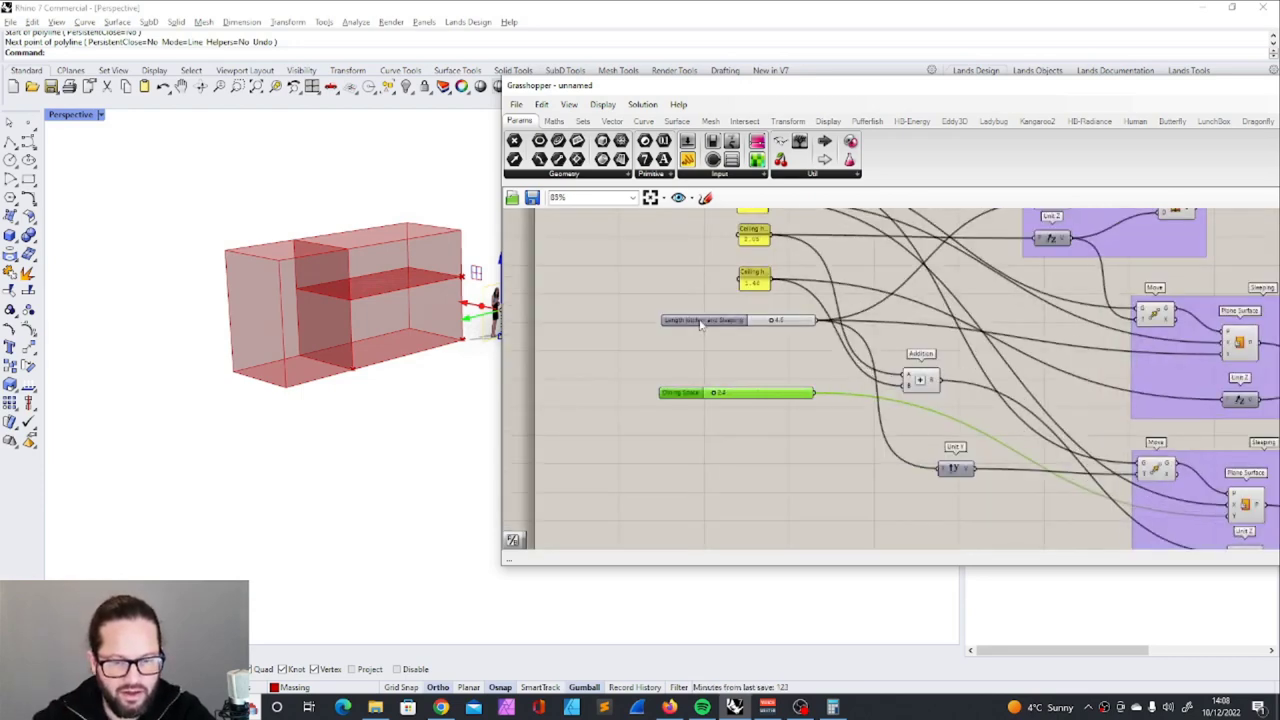
{"action": "left_click", "coordinate": [677, 350]}
{"action": "left_click_drag", "start_coordinate": [677, 352], "coordinate": [695, 345]}
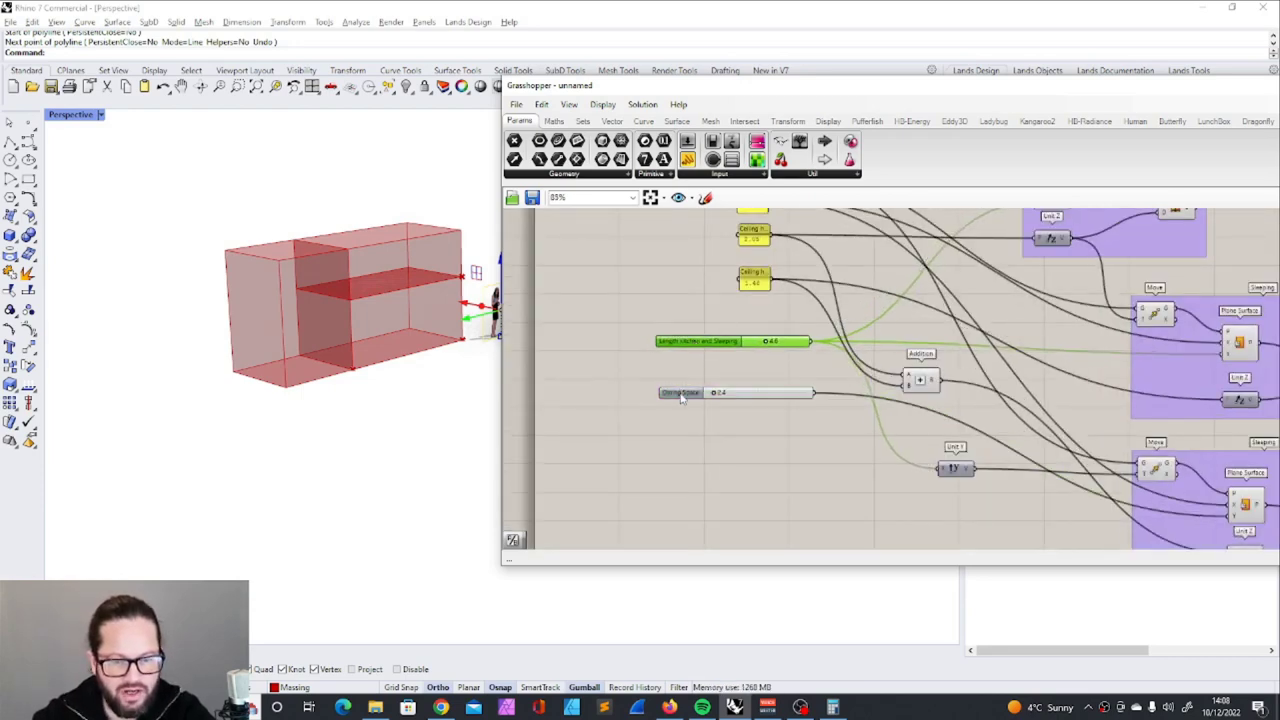
{"action": "left_click_drag", "start_coordinate": [682, 394], "coordinate": [677, 376]}
Reposition the Kitchen and Sleeping groups on the canvas to tidy the spacing between the groups
{"action": "mouse_move", "coordinate": [417, 318]}
{"action": "right_mouse_down"}
{"action": "mouse_move", "coordinate": [405, 306]}
{"action": "mouse_move", "coordinate": [420, 318]}
{"action": "right_mouse_up"}
{"action": "right_click_drag", "start_coordinate": [1150, 418], "coordinate": [700, 380]}
{"action": "scroll", "coordinate": [700, 380], "scroll_direction": "down", "scroll_amount": 2}
{"action": "left_click_drag", "start_coordinate": [697, 238], "coordinate": [720, 232]}
{"action": "left_click_drag", "start_coordinate": [809, 307], "coordinate": [812, 287]}
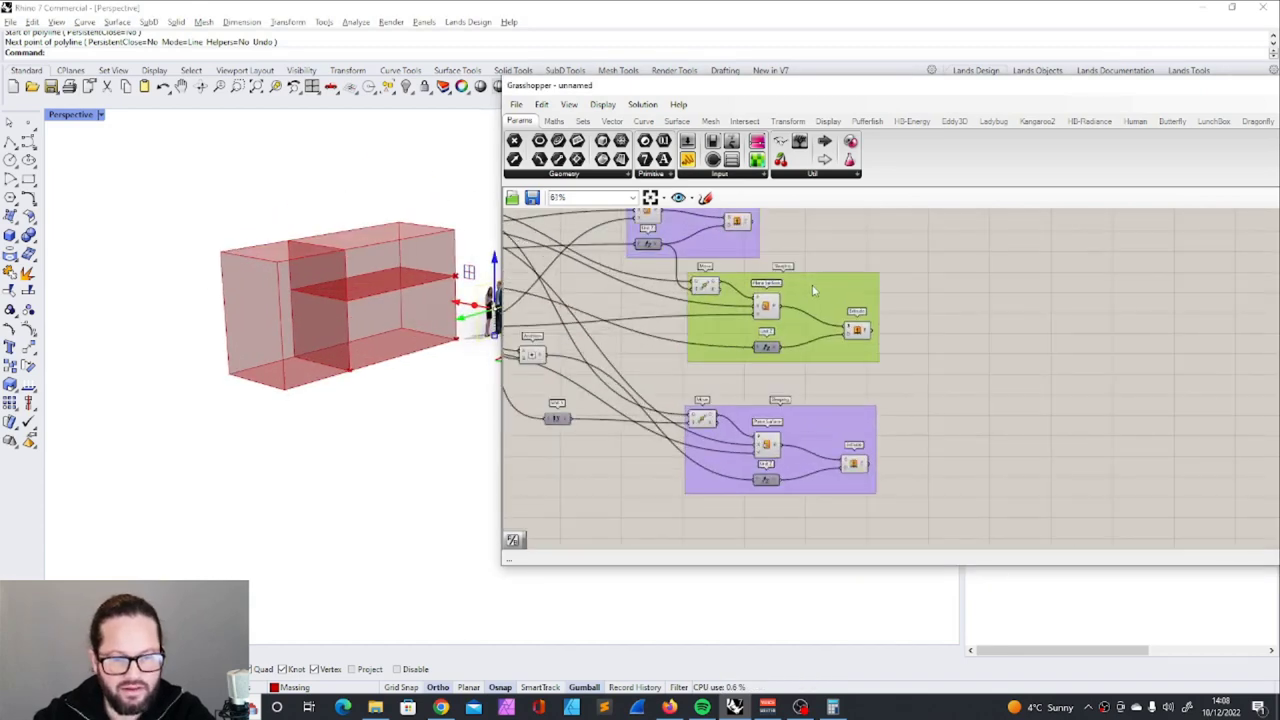
Rename the lowest Sleeping group as Dining
{"action": "scroll", "coordinate": [805, 320], "scroll_direction": "up", "scroll_amount": 5}
{"action": "right_click", "coordinate": [811, 340]}
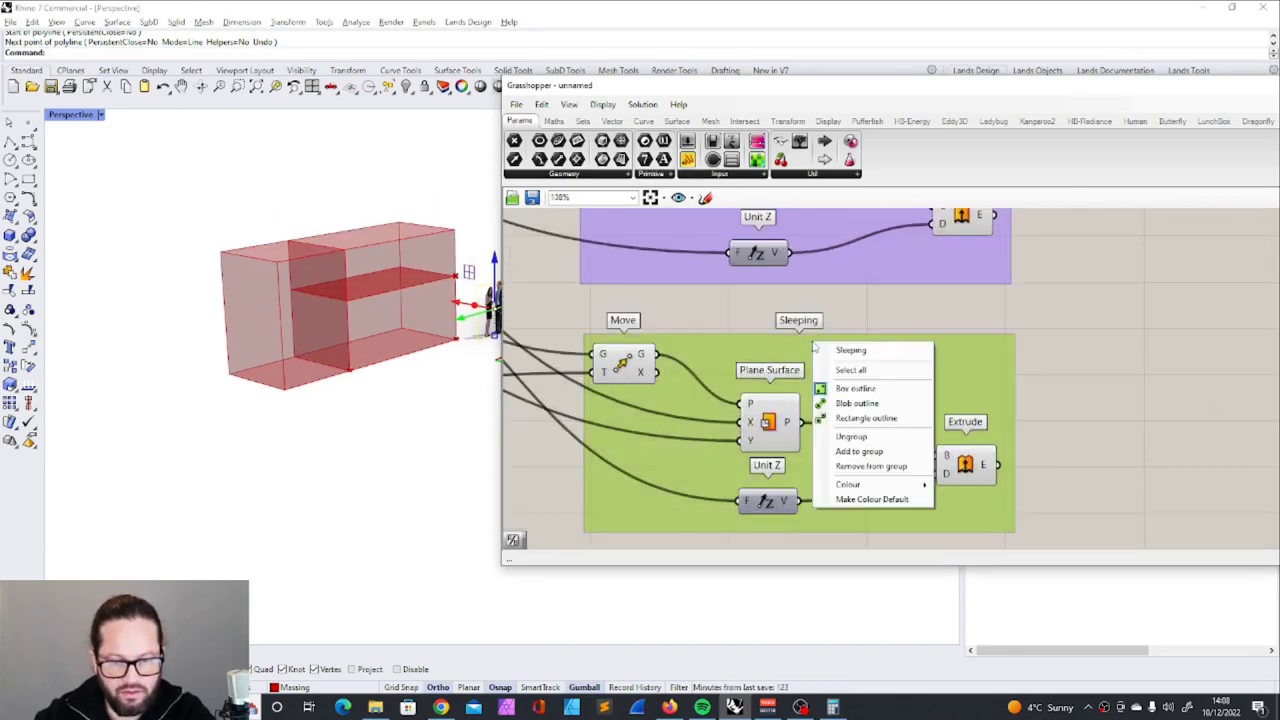
{"action": "type", "text": "Dining"}
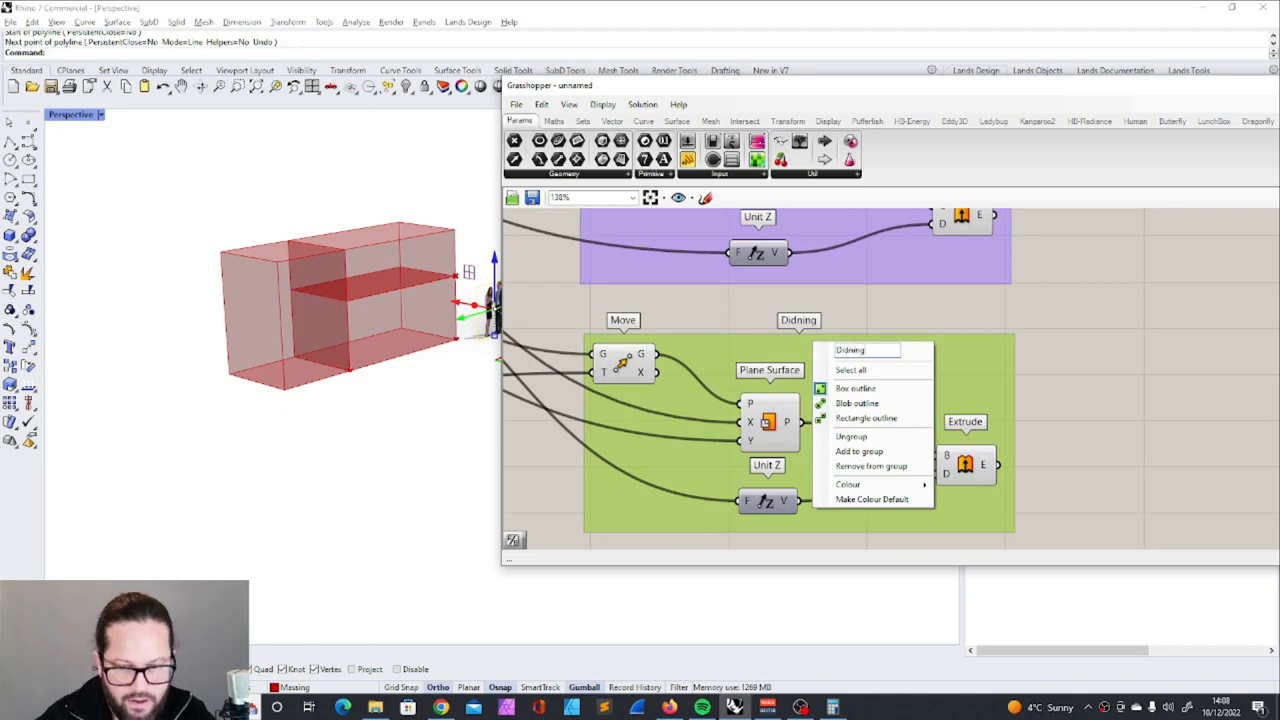
{"action": "left_click", "coordinate": [1128, 399]}
{"action": "scroll", "coordinate": [1128, 399], "scroll_direction": "down", "scroll_amount": 6}
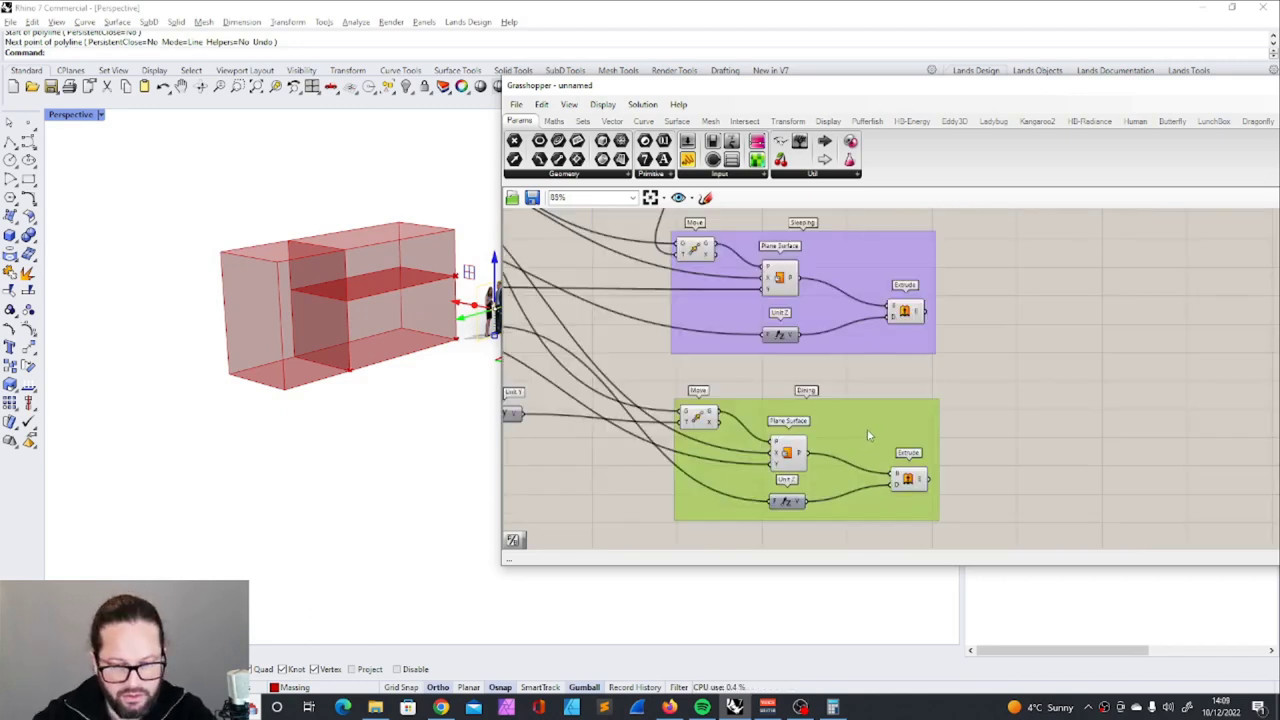
Reposition the Addition component above Unit Y, in line with the length sliders
{"action": "scroll", "coordinate": [697, 358], "scroll_direction": "up", "scroll_amount": 4}
{"action": "left_click", "coordinate": [712, 347]}
{"action": "scroll", "coordinate": [712, 347], "scroll_direction": "down", "scroll_amount": 3}
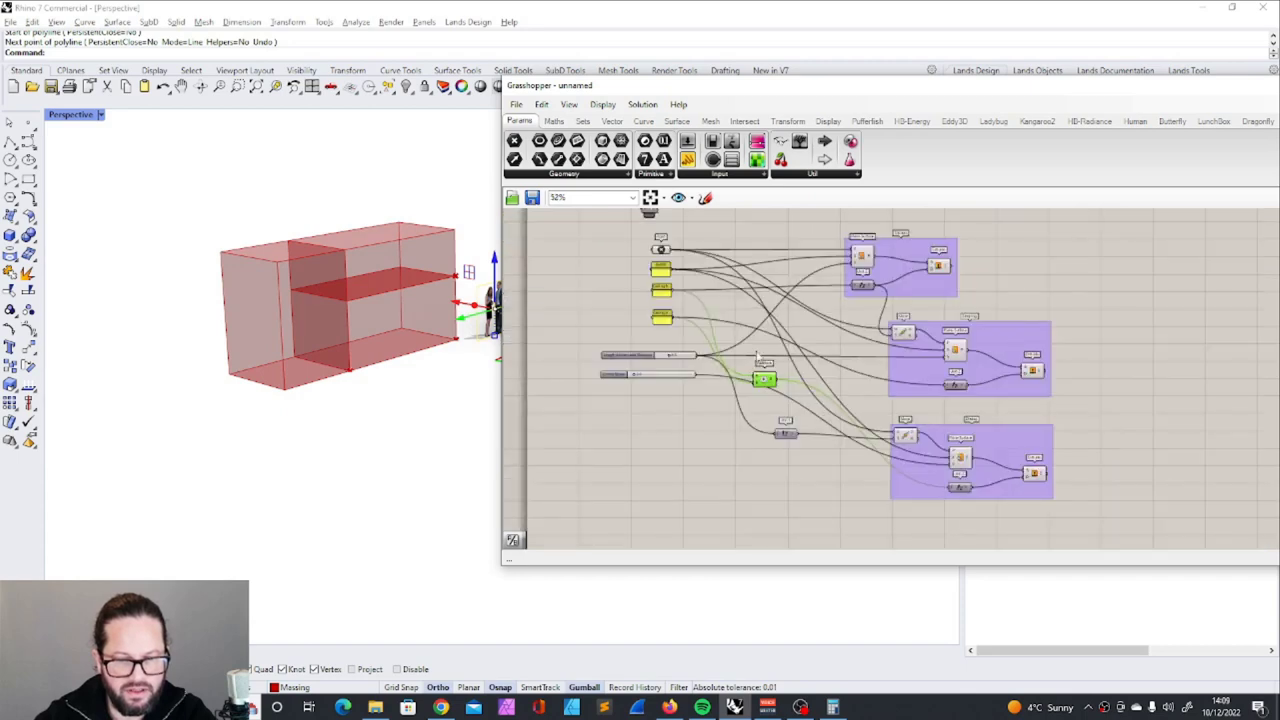
{"action": "scroll", "coordinate": [747, 322], "scroll_direction": "up", "scroll_amount": 4}
{"action": "left_click_drag", "start_coordinate": [781, 434], "coordinate": [795, 400]}
{"action": "scroll", "coordinate": [795, 400], "scroll_direction": "down", "scroll_amount": 3}
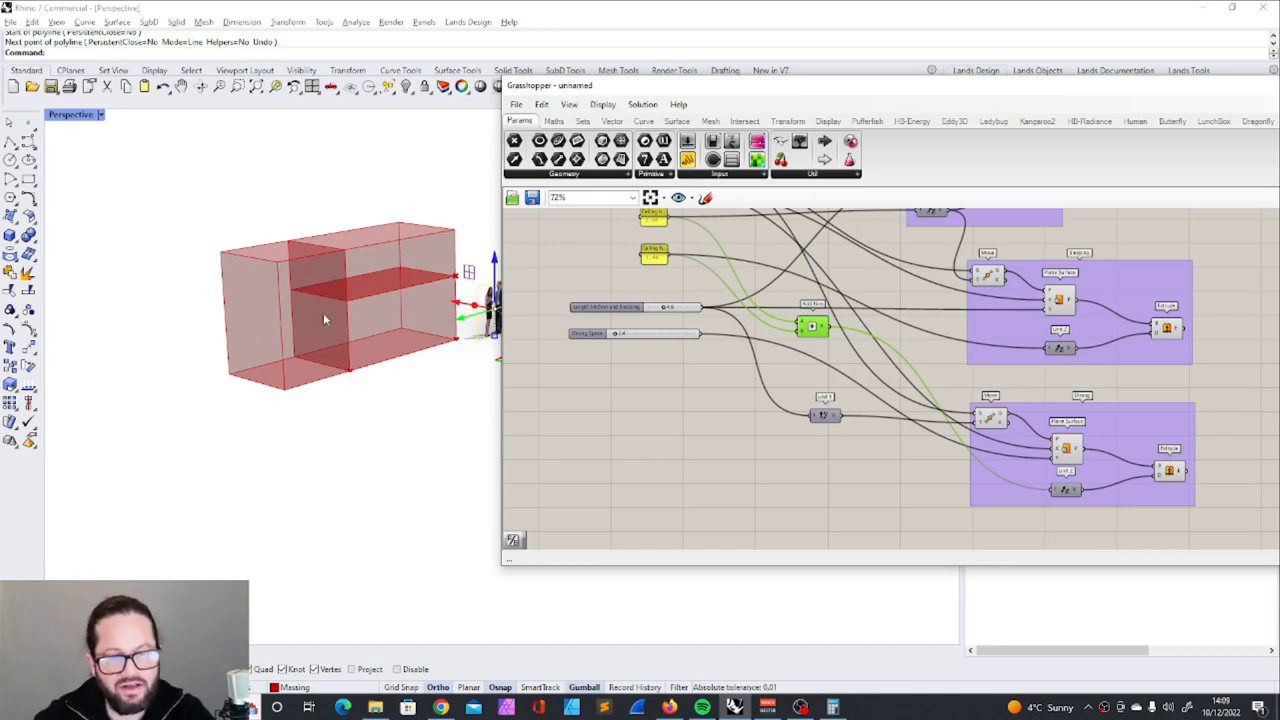
Examine the complete definition and the kitchen, sleeping and dining volumes of the massing
{"action": "scroll", "coordinate": [787, 421], "scroll_direction": "down", "scroll_amount": 2}
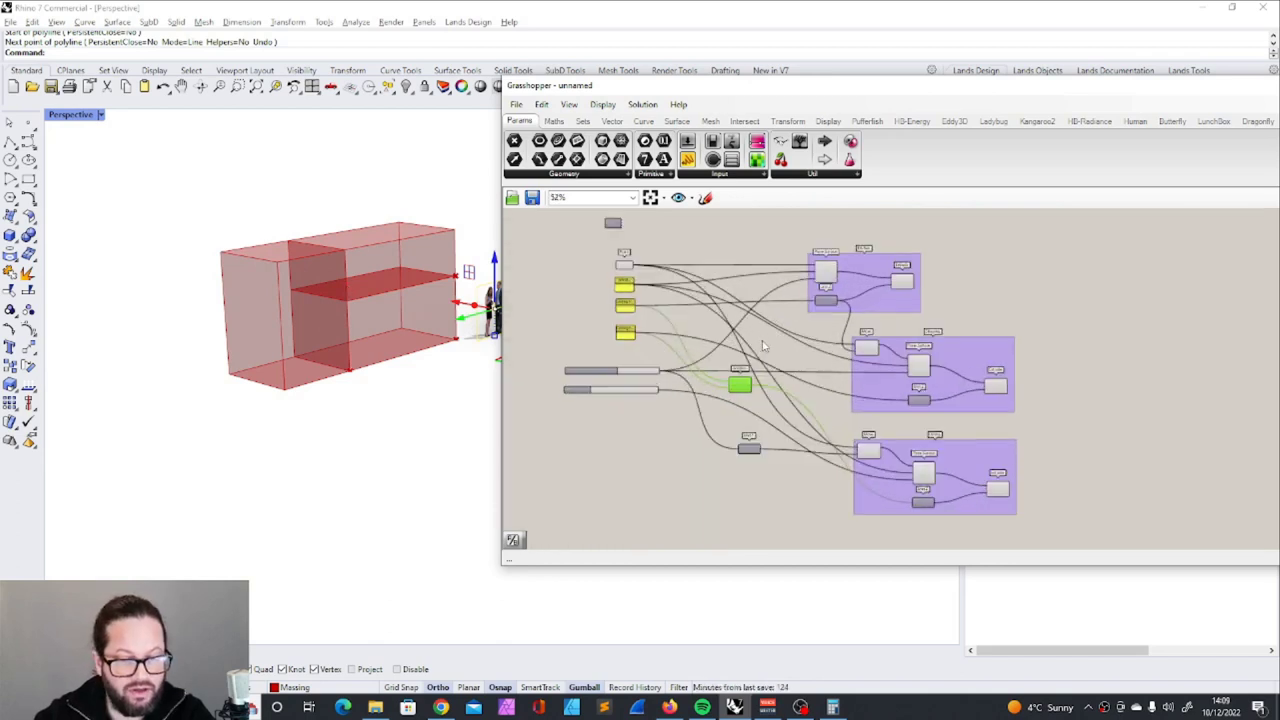
{"action": "scroll", "coordinate": [616, 291], "scroll_direction": "down", "scroll_amount": 2}
{"action": "left_click_drag", "start_coordinate": [574, 262], "coordinate": [925, 490]}
{"action": "left_click", "coordinate": [662, 500]}
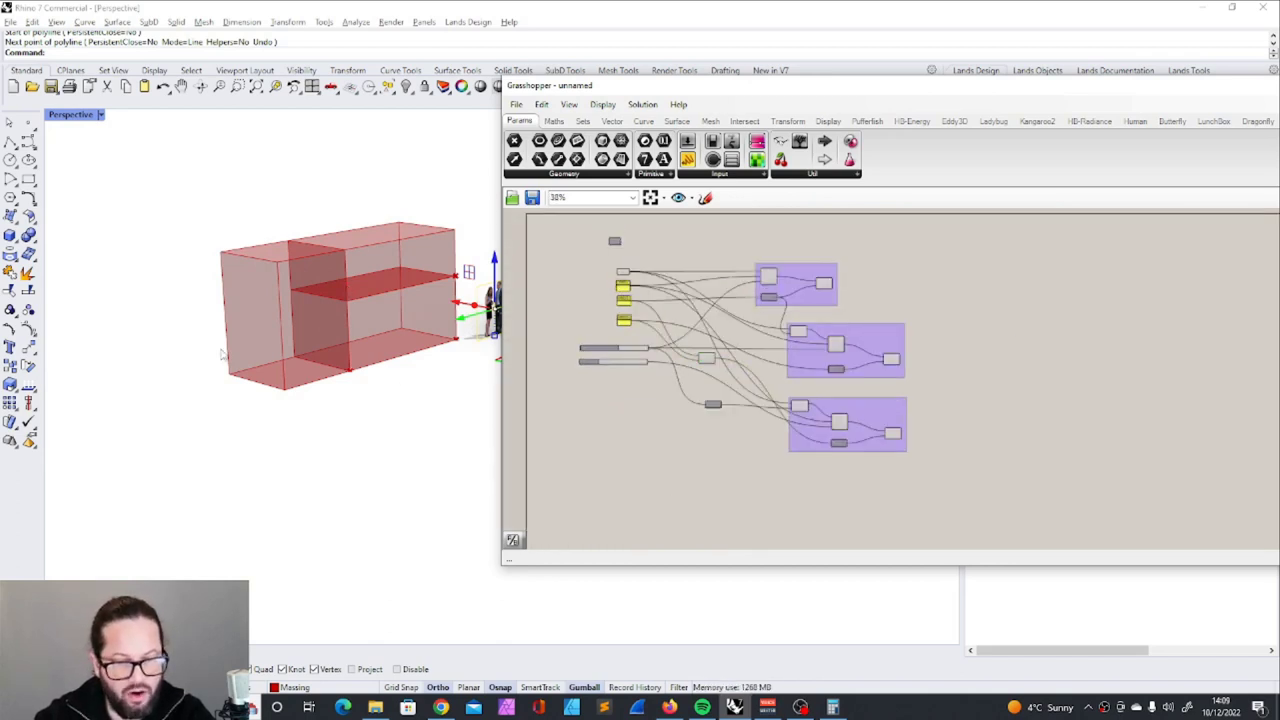
{"action": "right_click_drag", "start_coordinate": [334, 394], "coordinate": [246, 340]}
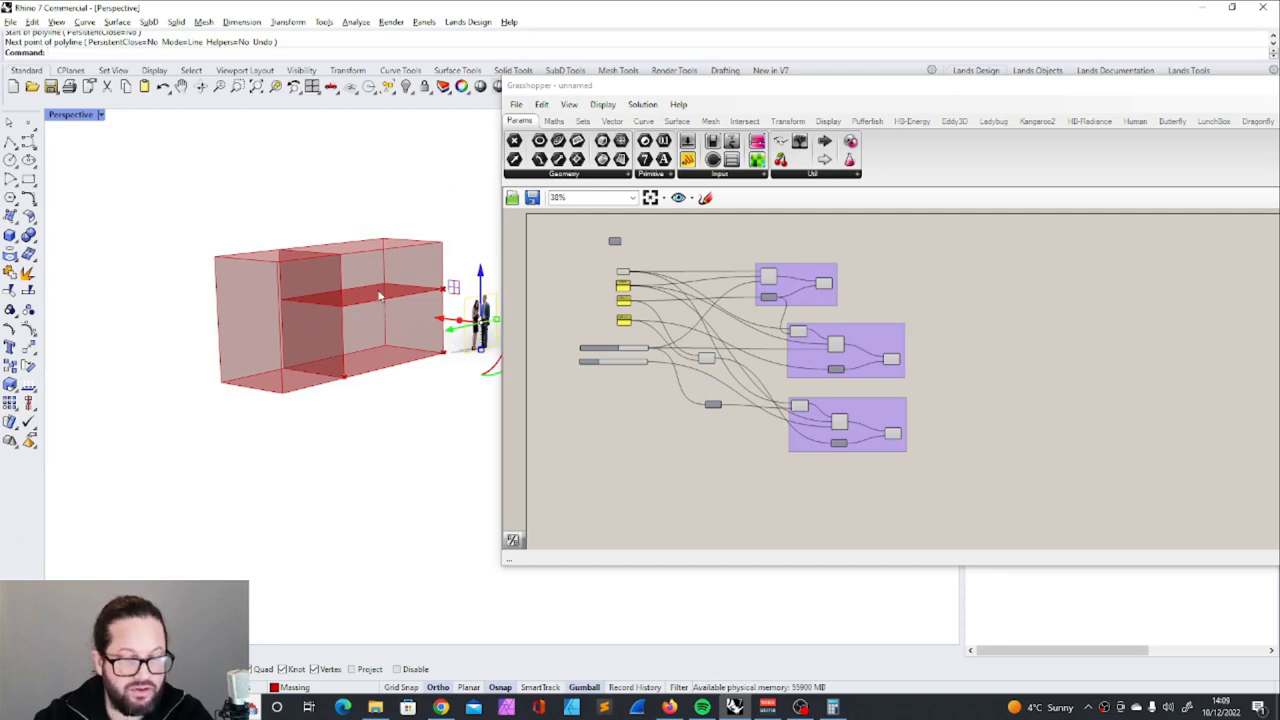
{"action": "right_click_drag", "start_coordinate": [375, 357], "coordinate": [352, 370]}
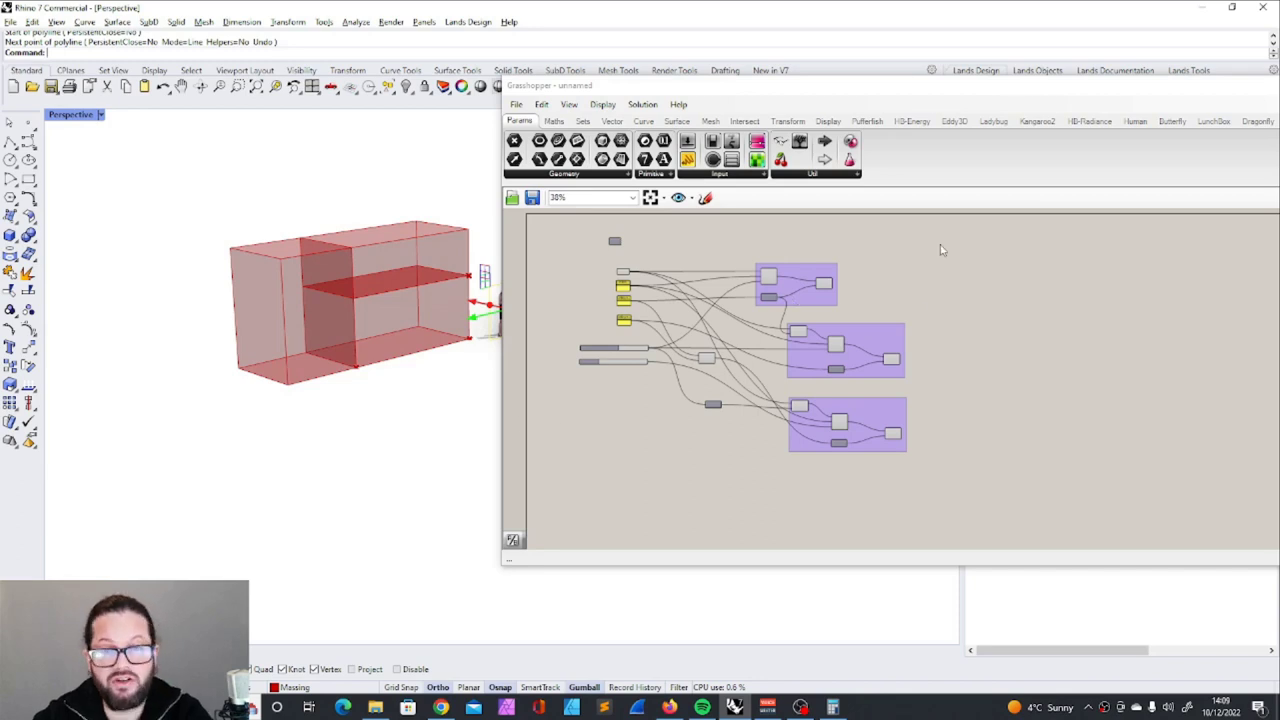
Add an Area component on the empty canvas beside the Kitchen group
{"action": "scroll", "coordinate": [920, 300], "scroll_direction": "up", "scroll_amount": 3}
{"action": "scroll", "coordinate": [860, 297], "scroll_direction": "down", "scroll_amount": 2}
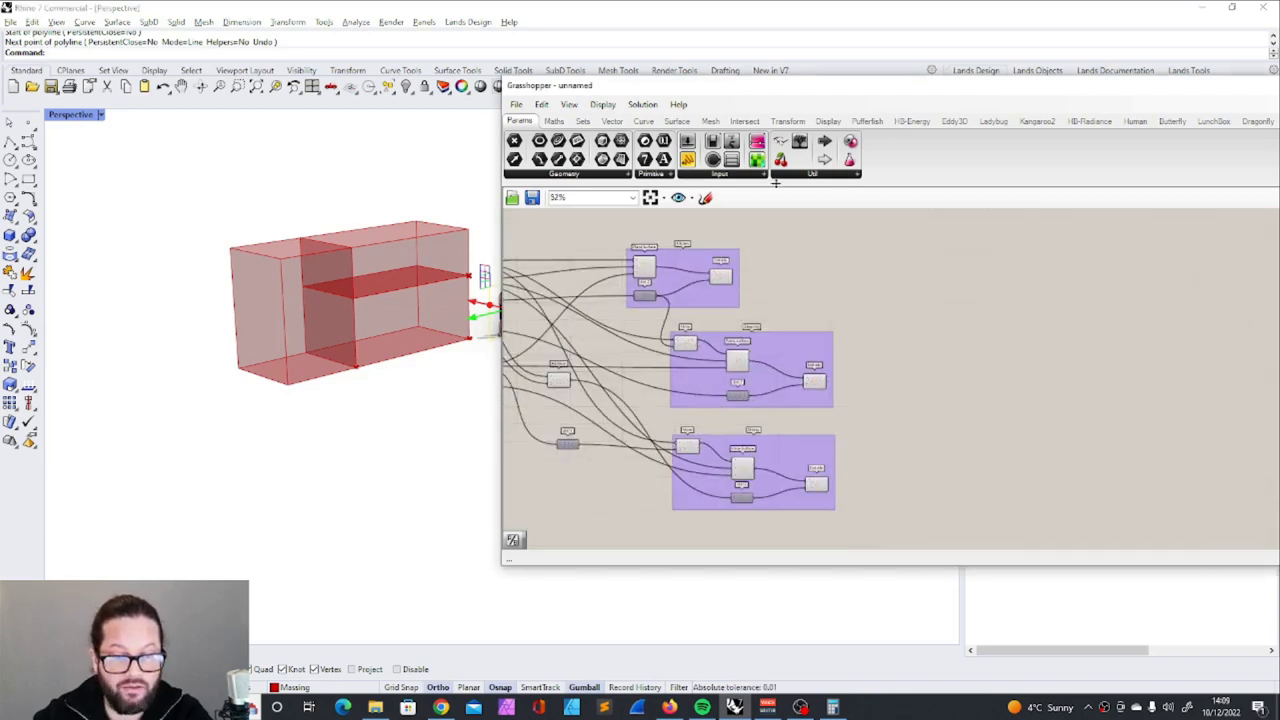
{"action": "scroll", "coordinate": [903, 274], "scroll_direction": "up", "scroll_amount": 2}
{"action": "double_click", "coordinate": [1000, 295]}
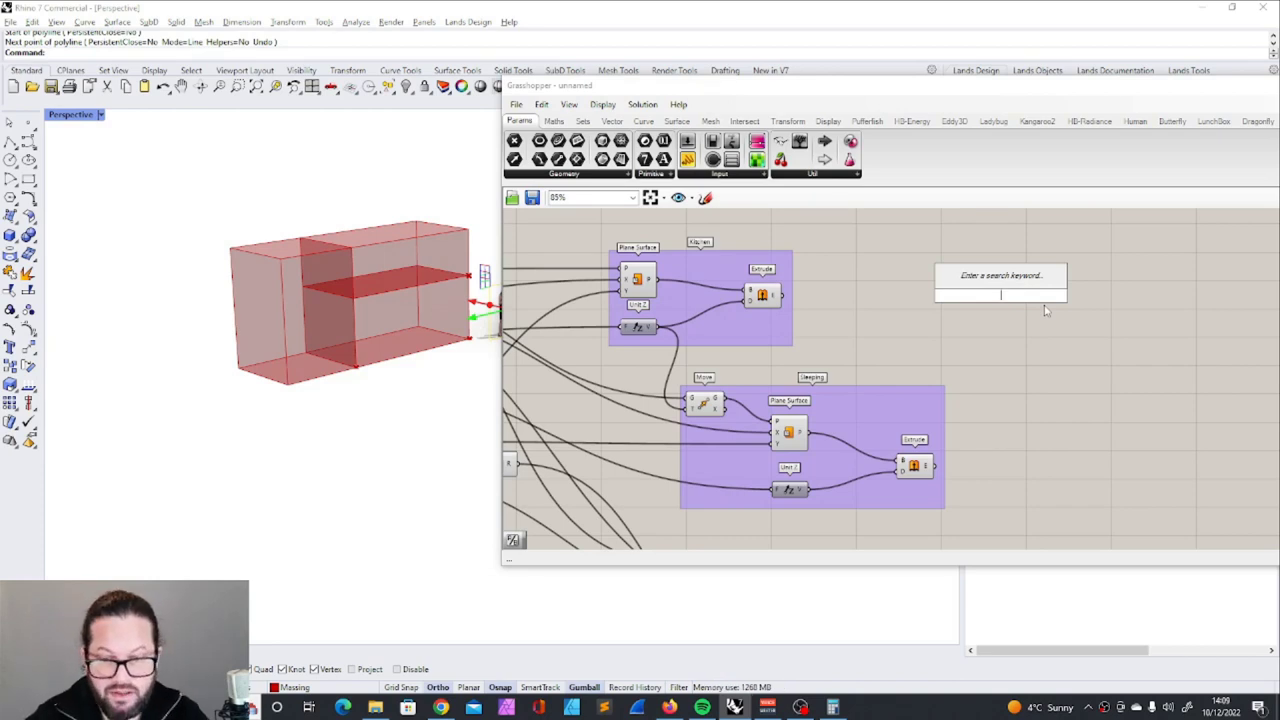
{"action": "type", "text": "Are"}
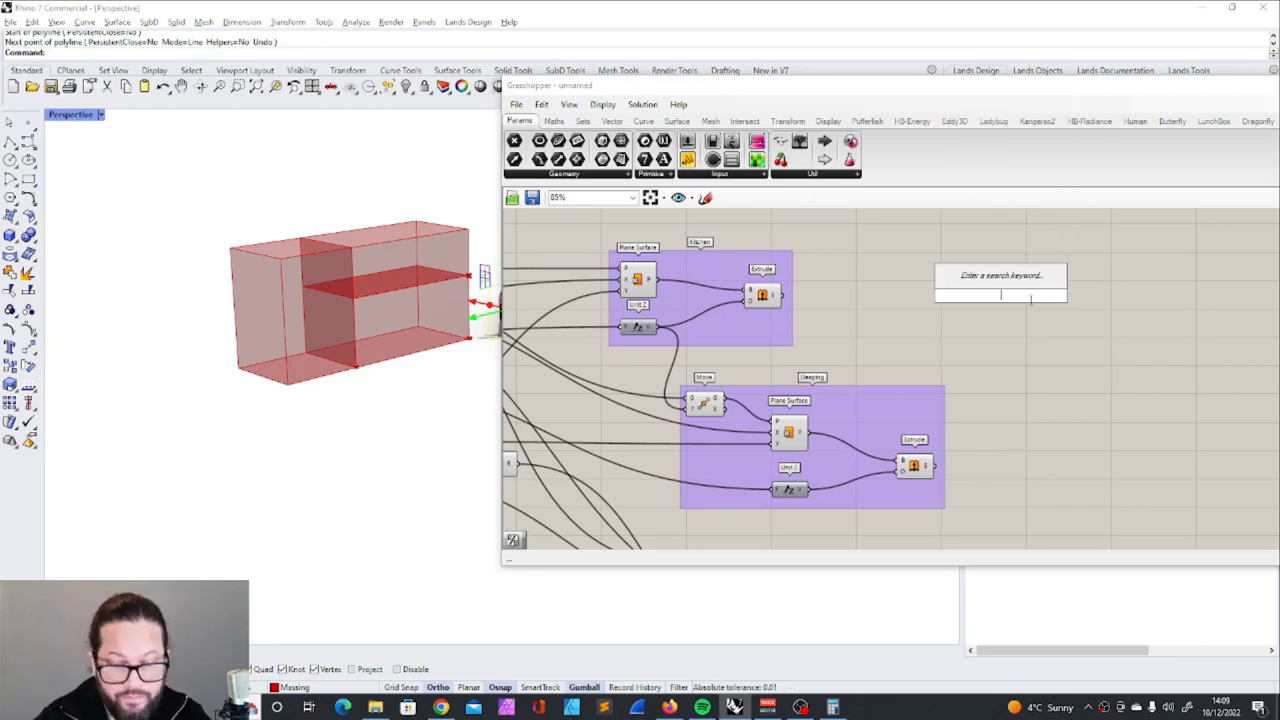
{"action": "key", "text": "Return"}
{"action": "scroll", "coordinate": [676, 295], "scroll_direction": "up", "scroll_amount": 2}
{"action": "middle_click", "coordinate": [1176, 283]}
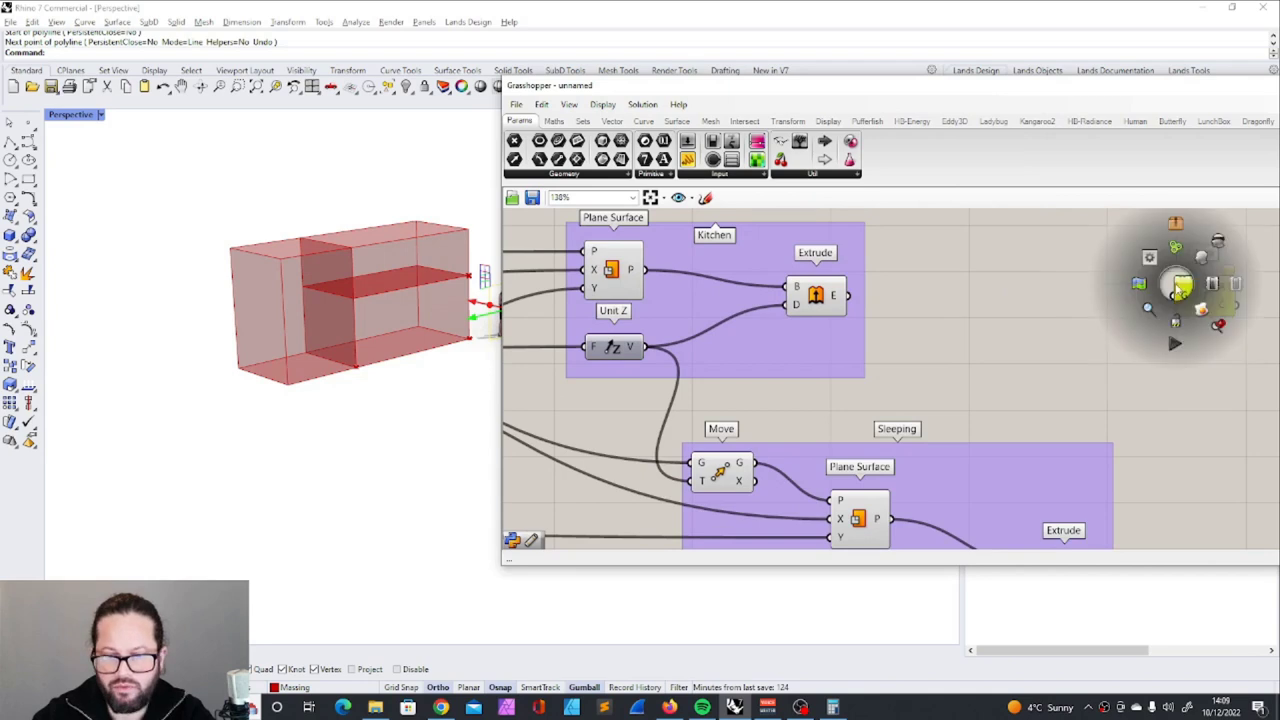
{"action": "left_click_drag", "start_coordinate": [1196, 301], "coordinate": [1094, 263]}
{"action": "scroll", "coordinate": [1020, 310], "scroll_direction": "down", "scroll_amount": 3}
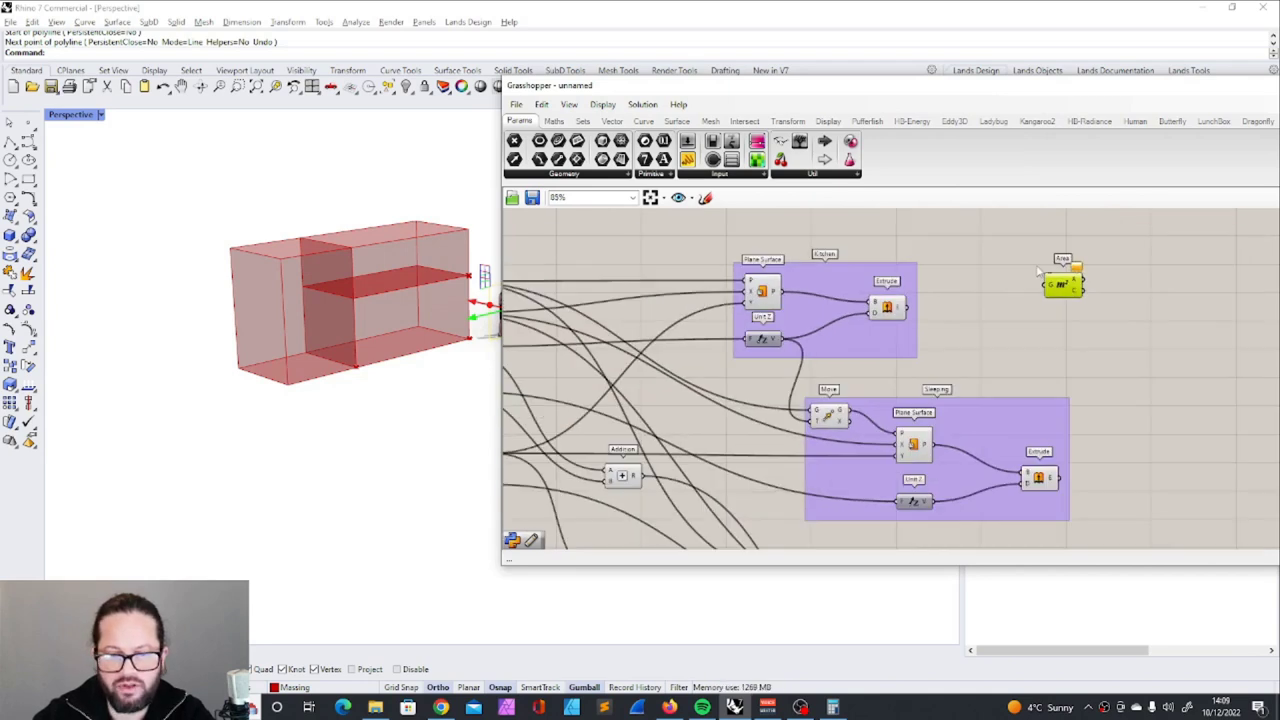
Add a panel containing 27.8 on the empty canvas beside the Area component
{"action": "scroll", "coordinate": [1040, 284], "scroll_direction": "up", "scroll_amount": 4}
{"action": "left_click", "coordinate": [768, 350]}
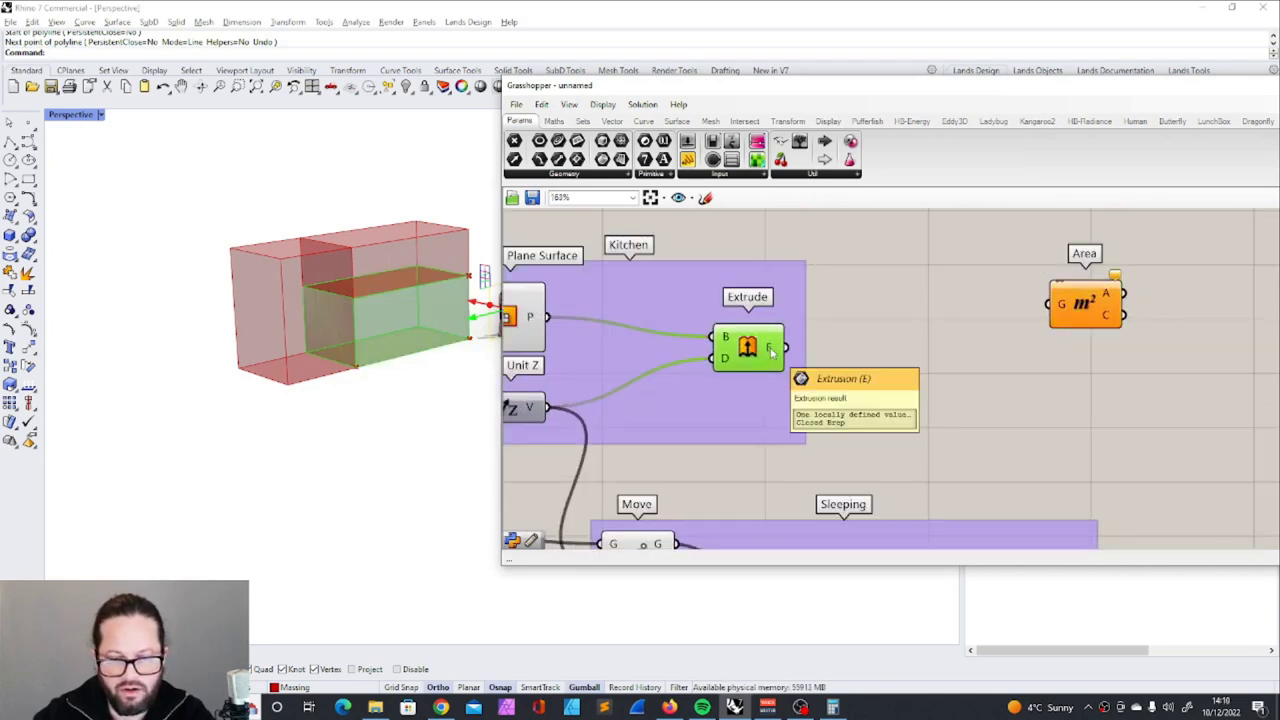
{"action": "scroll", "coordinate": [995, 322], "scroll_direction": "down", "scroll_amount": 3}
{"action": "scroll", "coordinate": [710, 320], "scroll_direction": "up", "scroll_amount": 2}
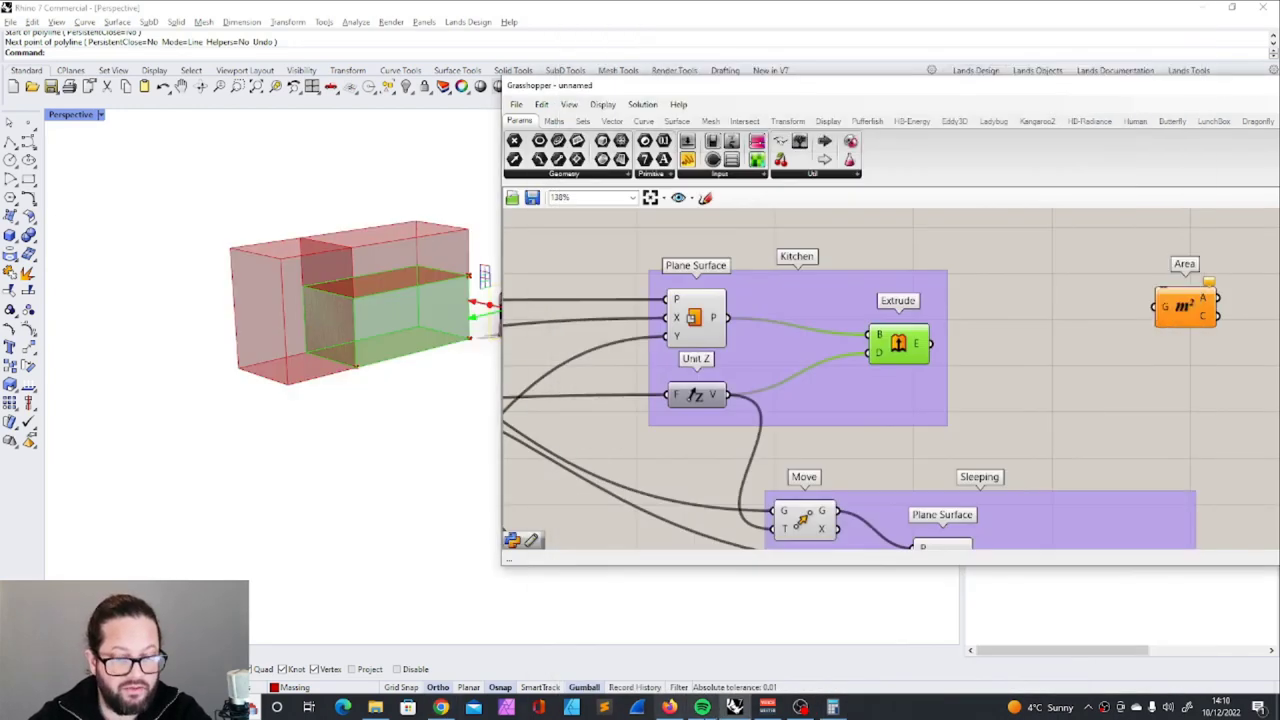
{"action": "left_click", "coordinate": [669, 707]}
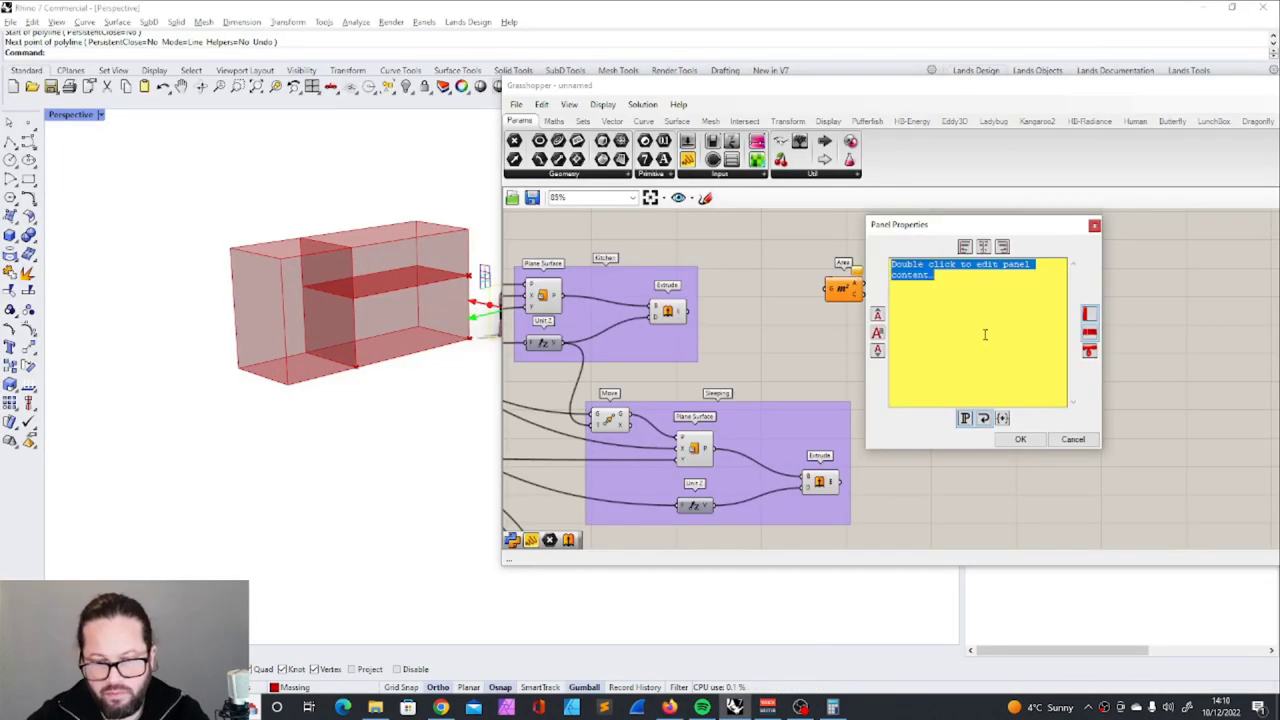
{"action": "type", "text": "2"}
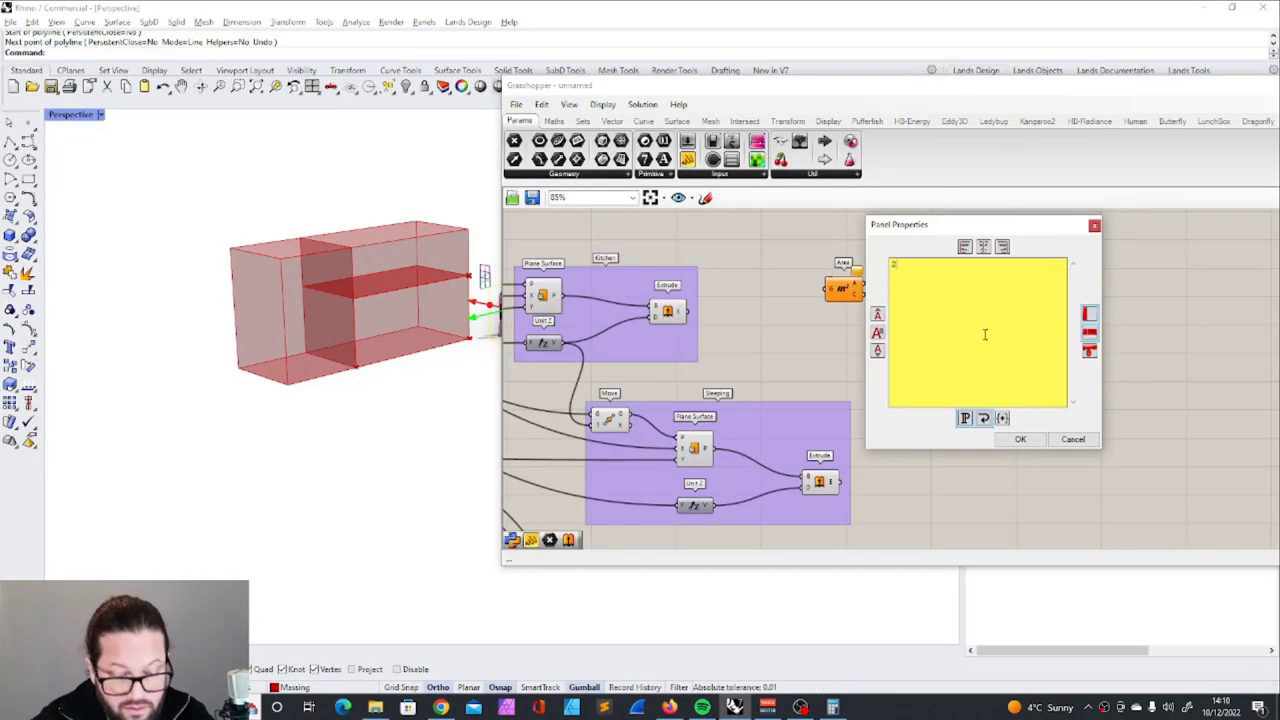
{"action": "type", "text": "7.8"}
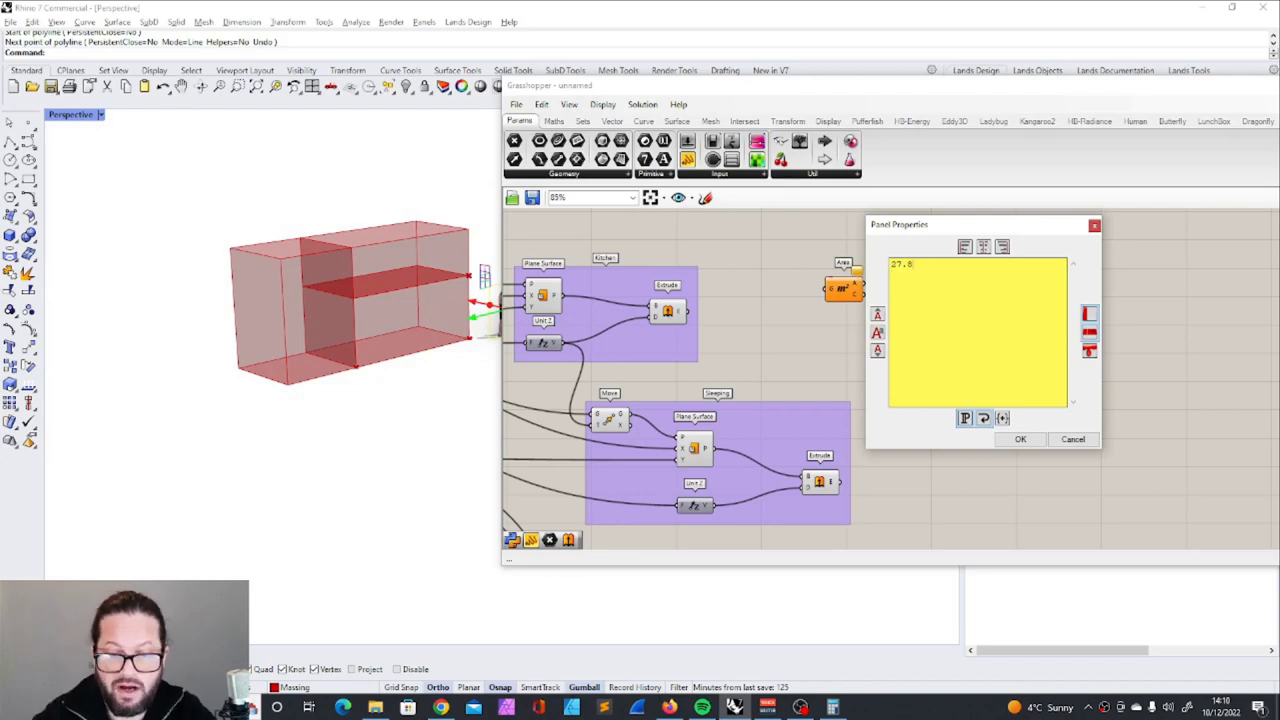
{"action": "left_click", "coordinate": [1020, 439]}
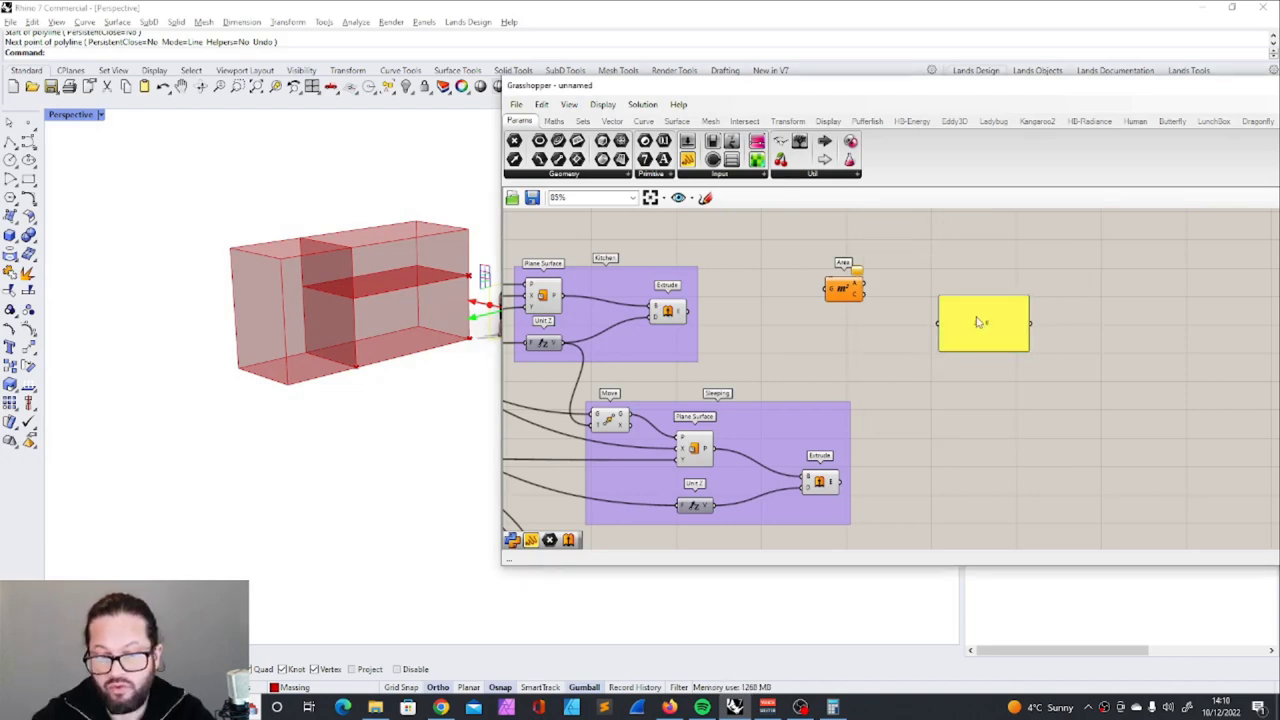
{"action": "scroll", "coordinate": [940, 326], "scroll_direction": "up", "scroll_amount": 5}
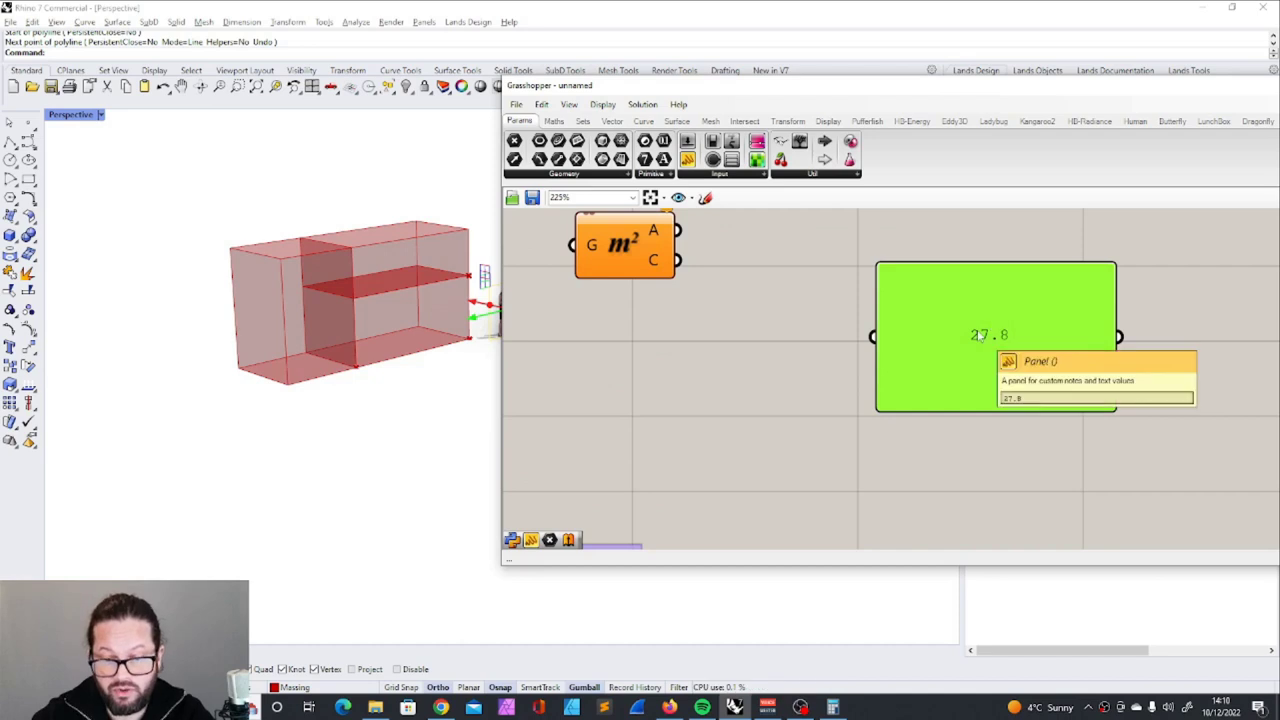
{"action": "scroll", "coordinate": [910, 320], "scroll_direction": "down", "scroll_amount": 4}
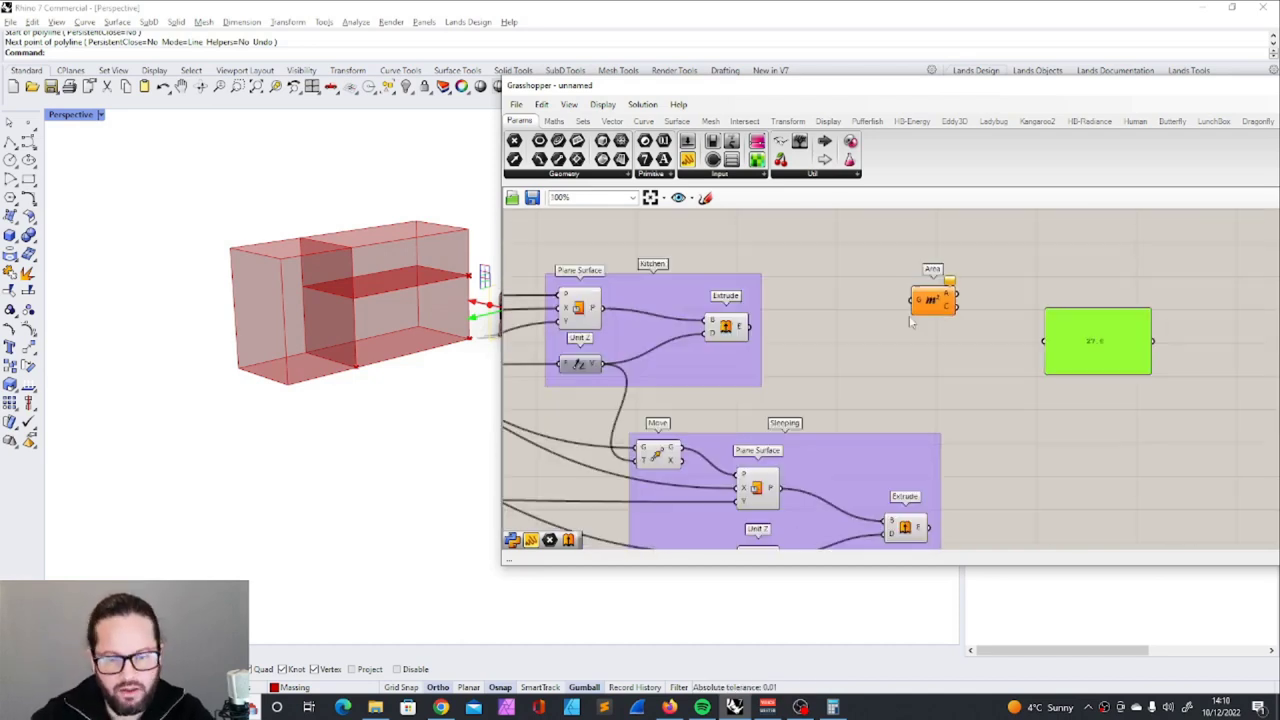
Wire the Kitchen Plane Surface output into the Area component and show its area in a new panel
{"action": "left_click_drag", "start_coordinate": [930, 297], "coordinate": [890, 279]}
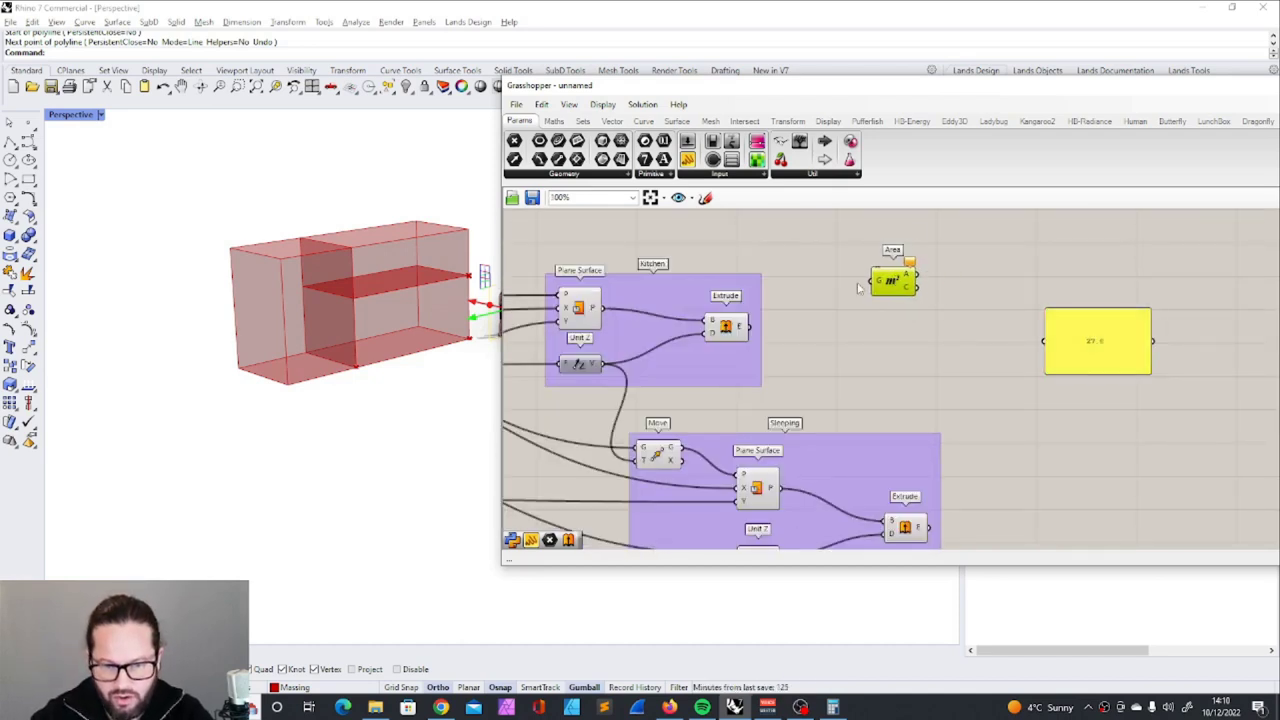
{"action": "mouse_move", "coordinate": [591, 311]}
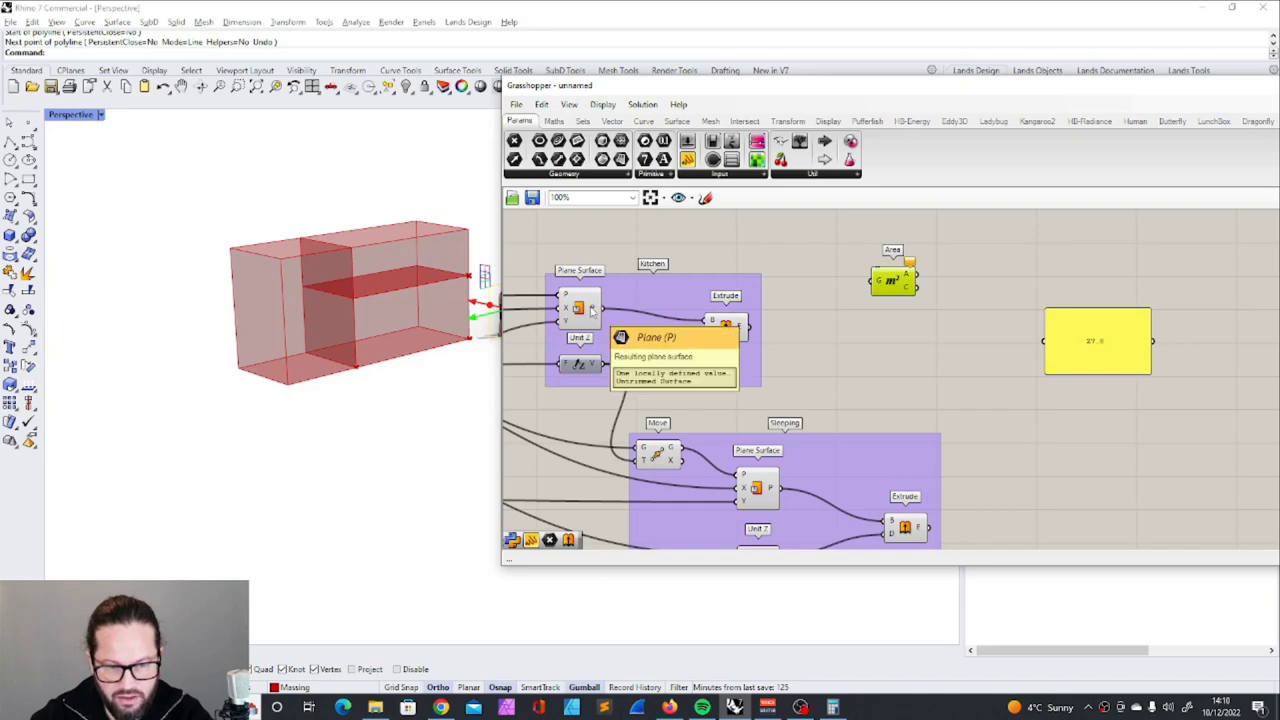
{"action": "left_click_drag", "start_coordinate": [591, 311], "coordinate": [873, 281]}
{"action": "scroll", "coordinate": [857, 275], "scroll_direction": "down", "scroll_amount": 1}
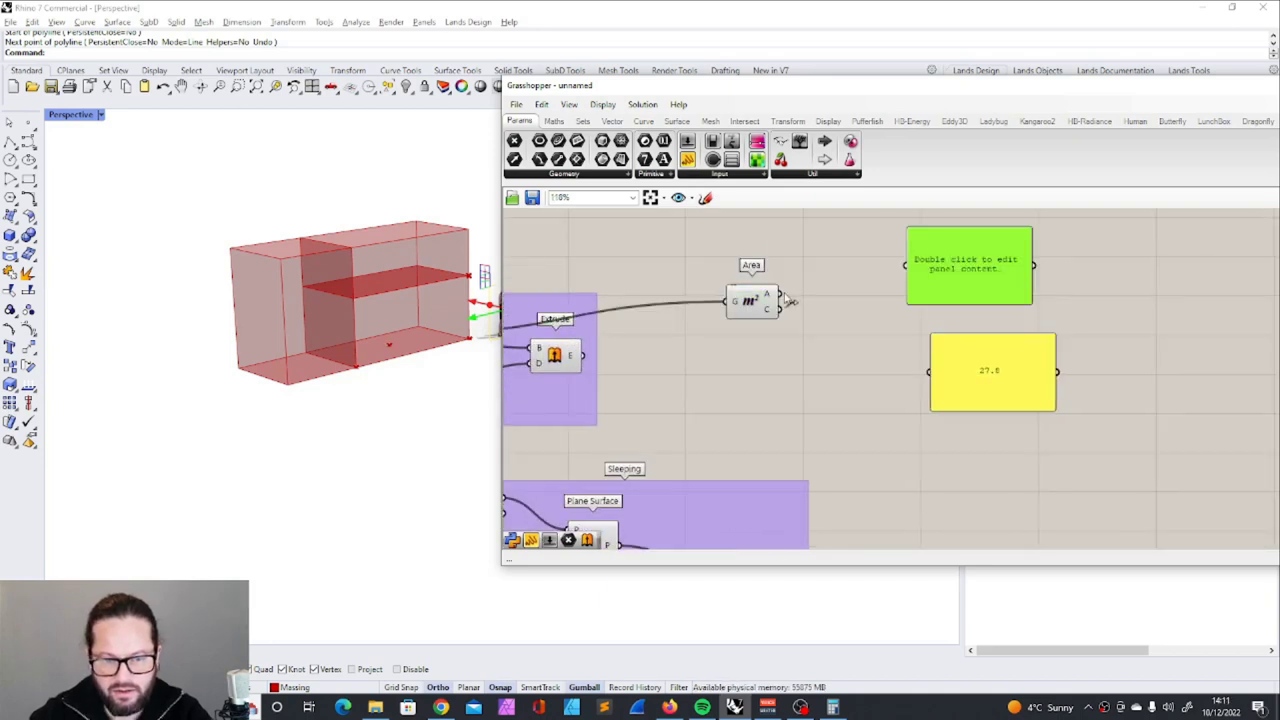
{"action": "scroll", "coordinate": [896, 291], "scroll_direction": "down", "scroll_amount": 2}
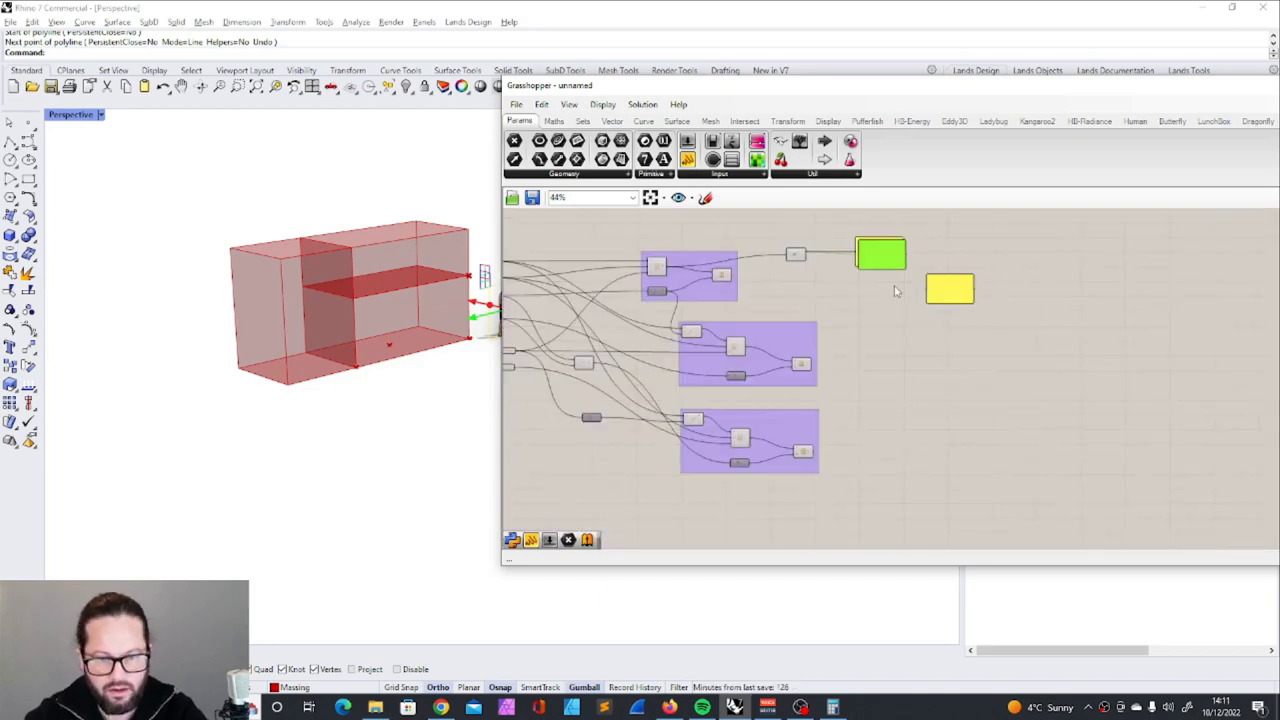
Duplicate the Area component and its panel beside the Sleeping group and feed them from the Sleeping Plane Surface
{"action": "left_click_drag", "start_coordinate": [882, 263], "coordinate": [878, 380]}
{"action": "scroll", "coordinate": [851, 371], "scroll_direction": "up", "scroll_amount": 6}
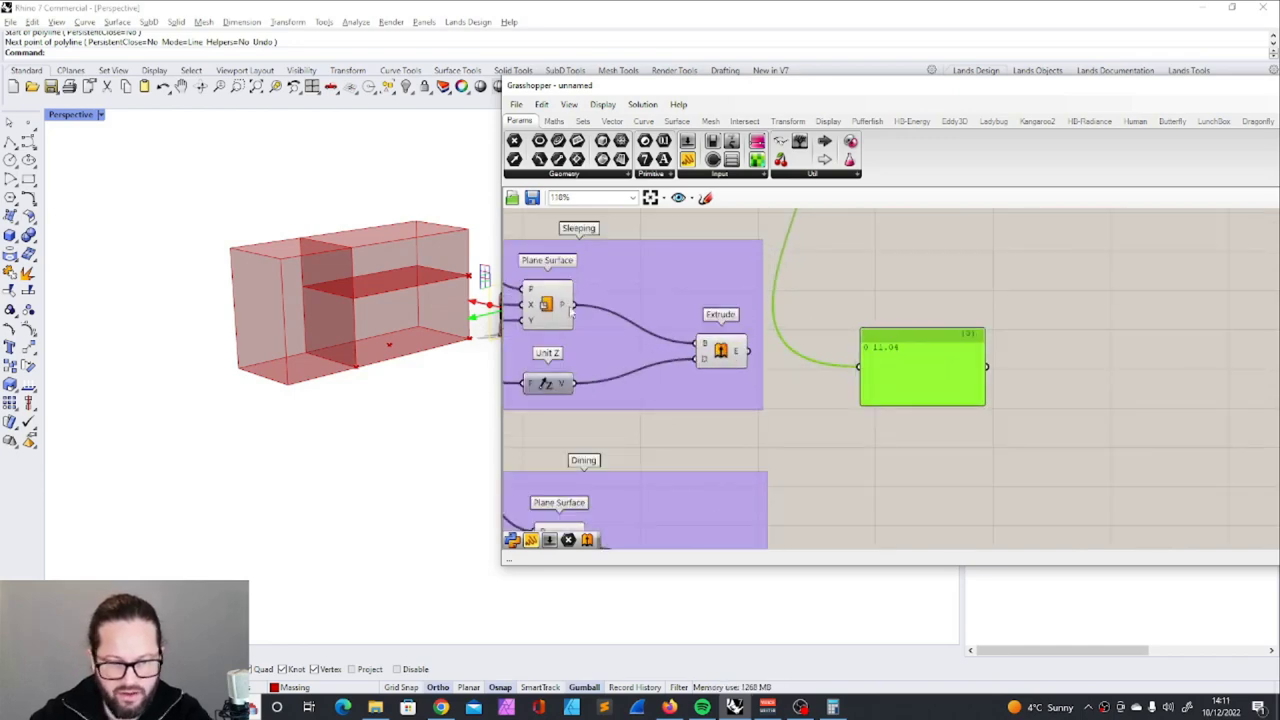
{"action": "left_click_drag", "start_coordinate": [573, 305], "coordinate": [859, 366]}
{"action": "left_click_drag", "start_coordinate": [930, 366], "coordinate": [937, 311]}
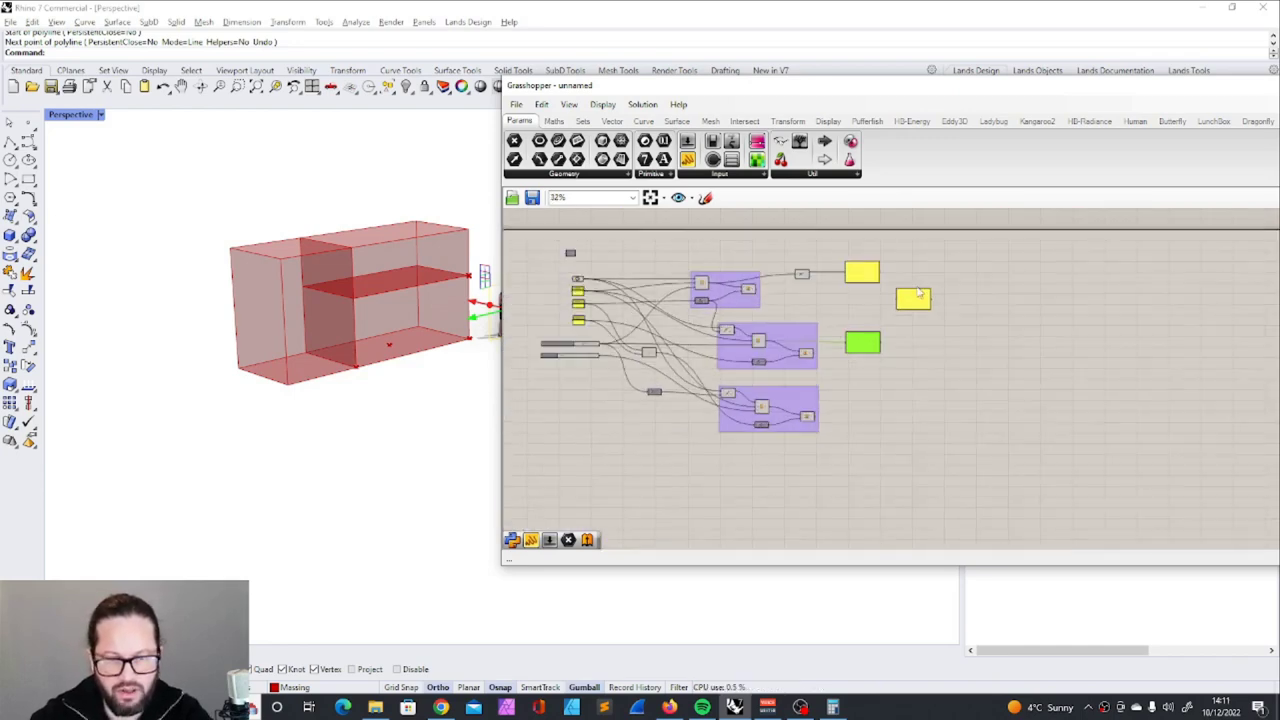
{"action": "scroll", "coordinate": [830, 420], "scroll_direction": "up", "scroll_amount": 3}
{"action": "left_click_drag", "start_coordinate": [807, 341], "coordinate": [811, 391]}
{"action": "scroll", "coordinate": [805, 405], "scroll_direction": "down", "scroll_amount": 4}
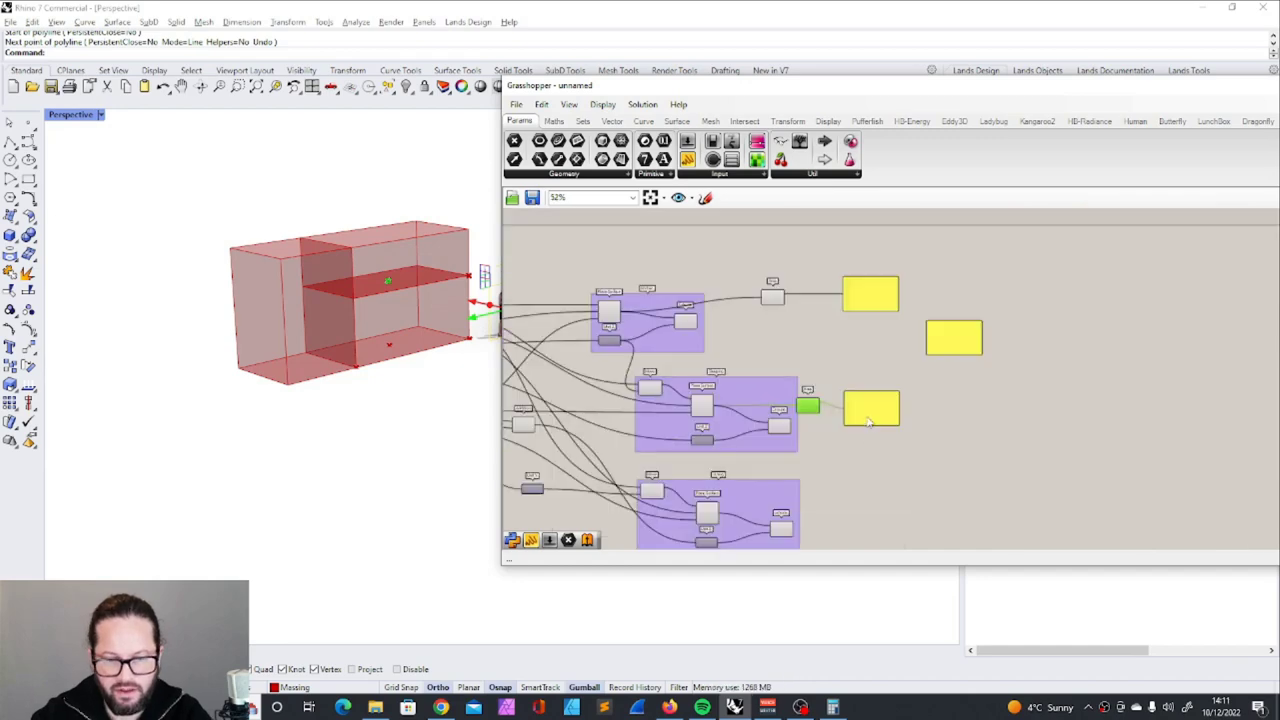
Duplicate the Area component and panel beside the Dining group and feed them from the Dining Plane Surface
{"action": "right_click_drag", "start_coordinate": [815, 453], "coordinate": [822, 365]}
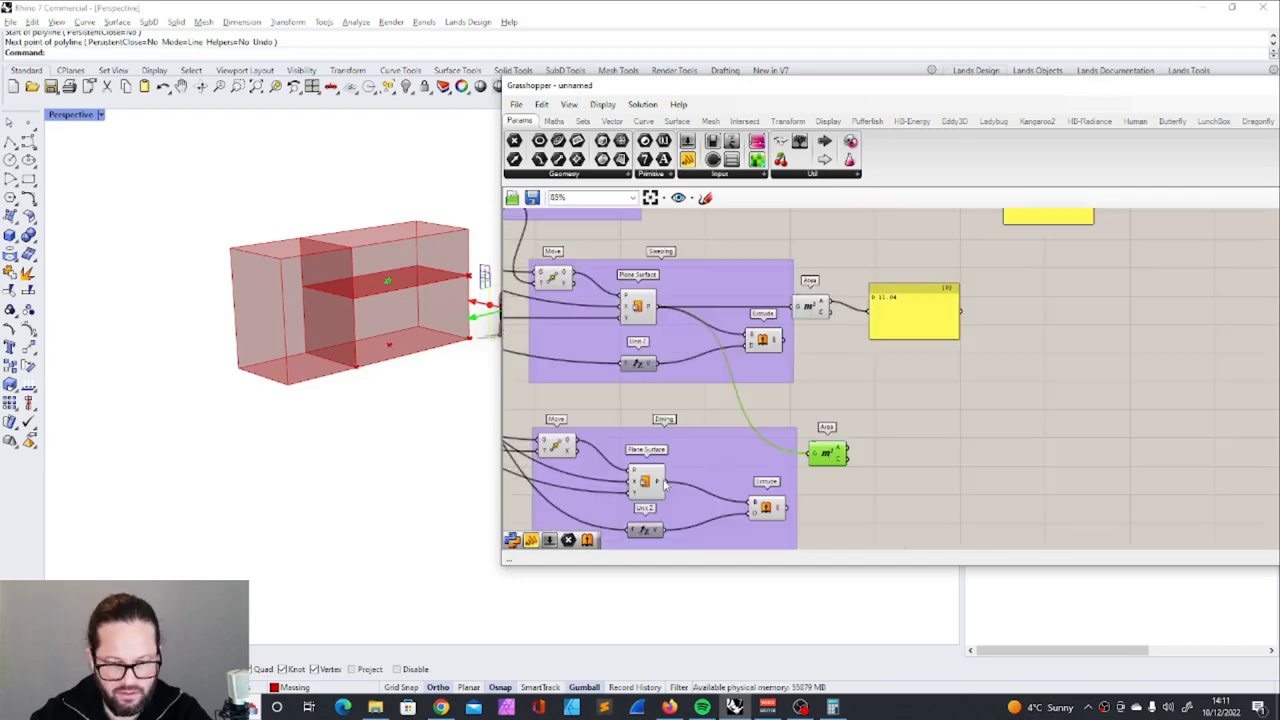
{"action": "left_click_drag", "start_coordinate": [665, 482], "coordinate": [829, 457]}
{"action": "left_click_drag", "start_coordinate": [958, 449], "coordinate": [956, 445]}
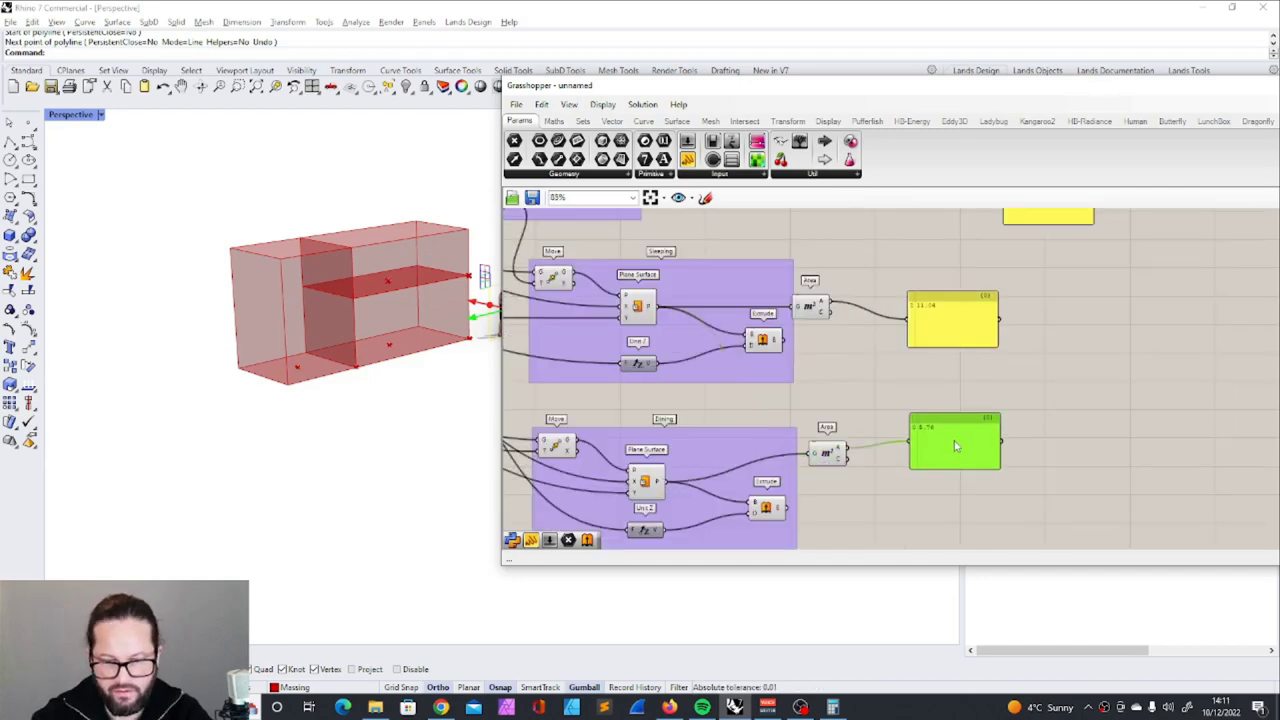
{"action": "scroll", "coordinate": [978, 419], "scroll_direction": "up", "scroll_amount": 3}
{"action": "scroll", "coordinate": [977, 420], "scroll_direction": "down", "scroll_amount": 3}
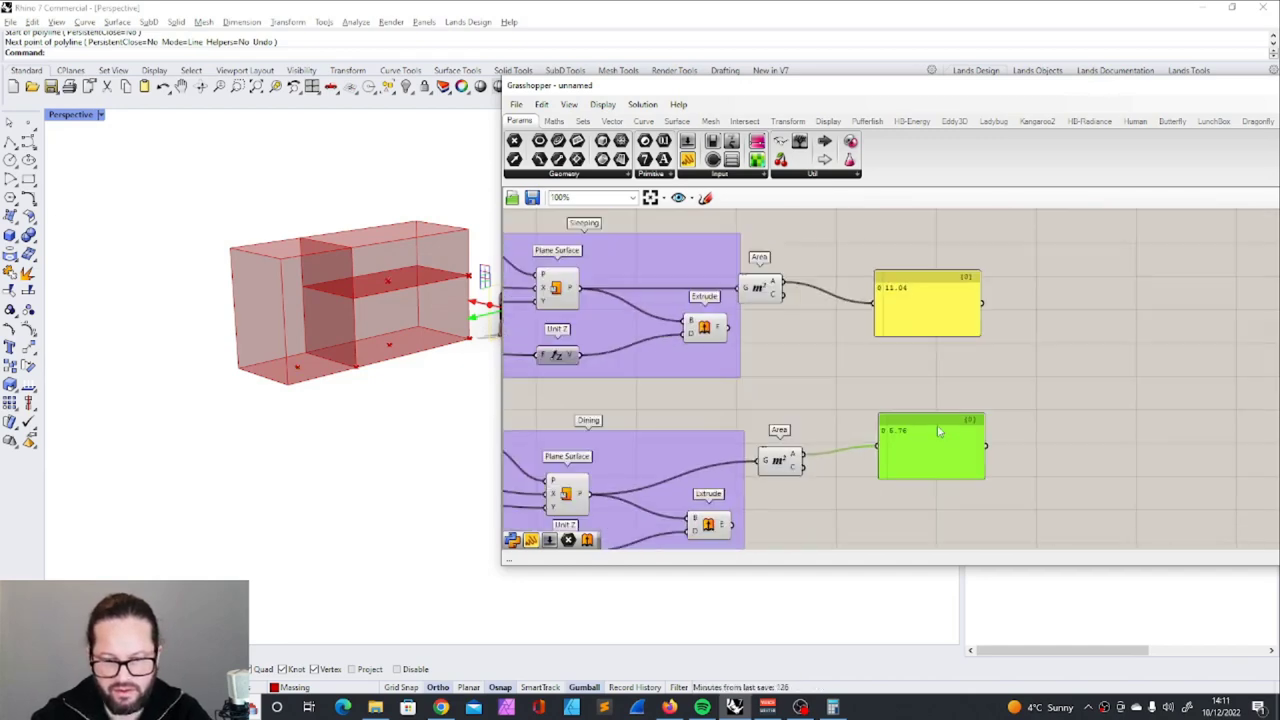
Delete the individual area panels, keeping the three Area components and the 27.8 panel
{"action": "scroll", "coordinate": [977, 420], "scroll_direction": "up", "scroll_amount": 2}
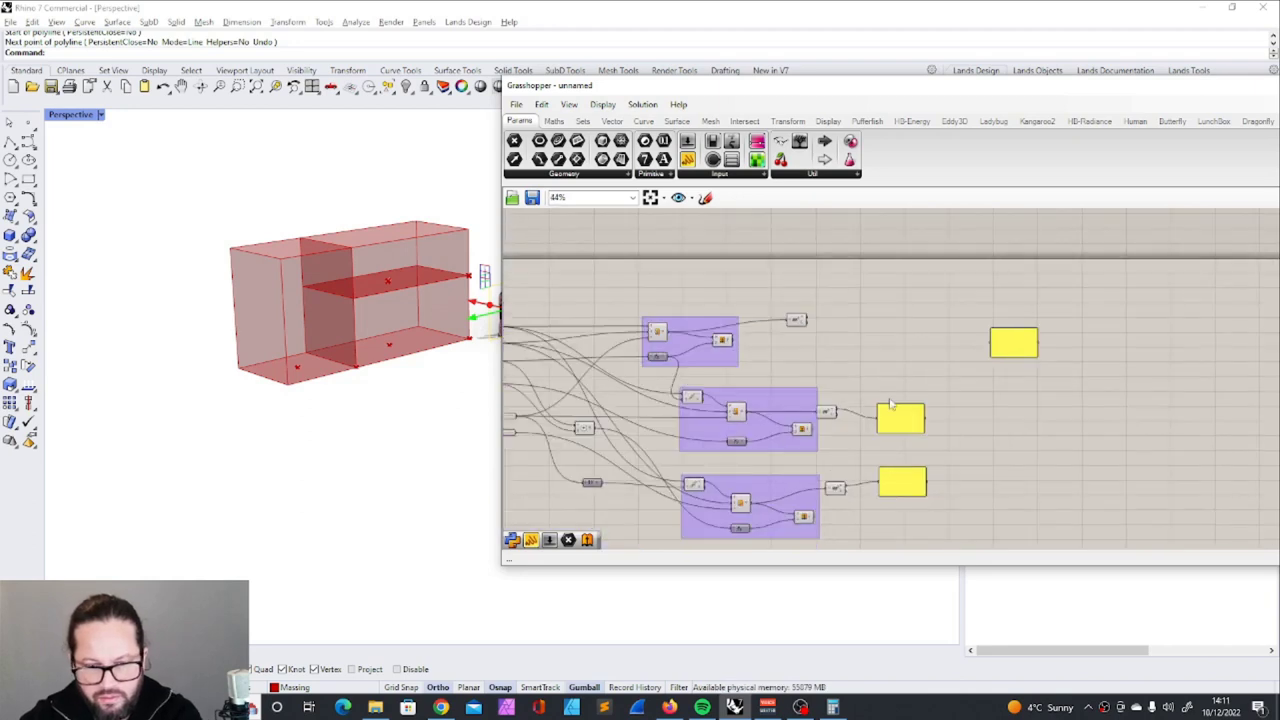
{"action": "left_click", "coordinate": [895, 412]}
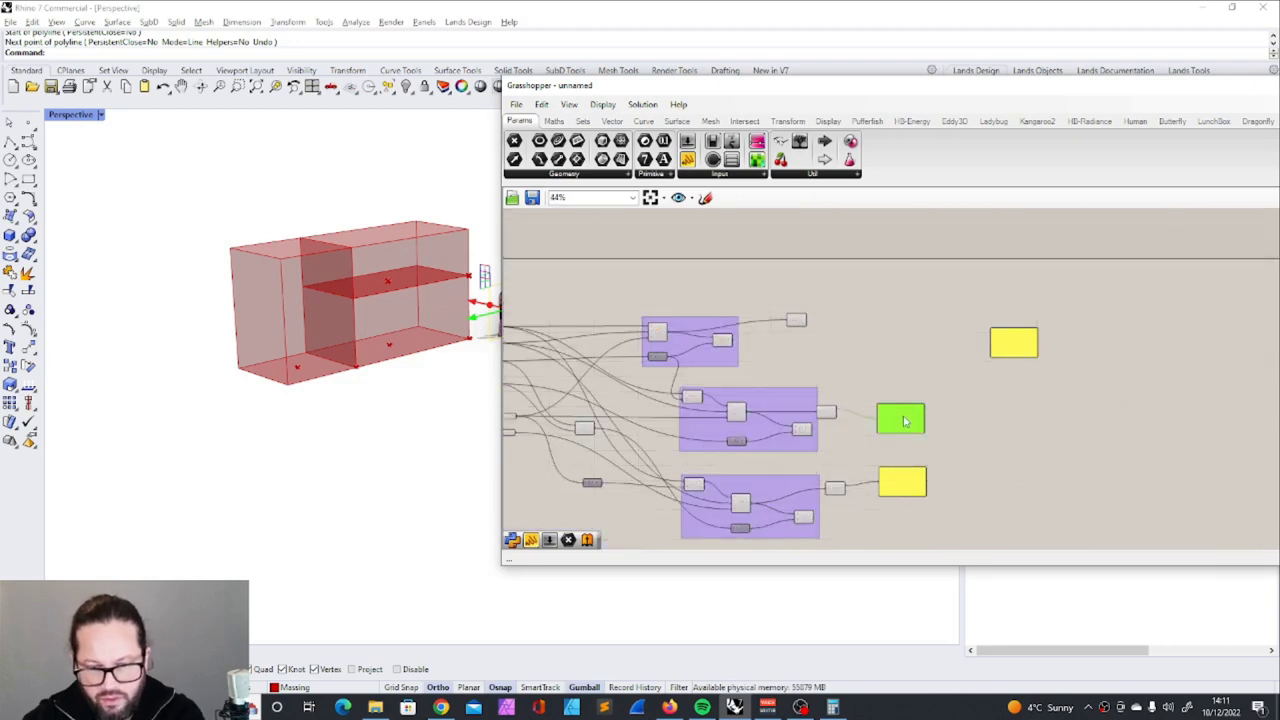
{"action": "key", "text": "Delete"}
{"action": "left_click", "coordinate": [902, 482]}
{"action": "key", "text": "Delete"}
Add a Mass Addition component, feed it the three room areas, and show its result in a panel under the 27.8 panel
{"action": "scroll", "coordinate": [875, 400], "scroll_direction": "up", "scroll_amount": 3}
{"action": "double_click", "coordinate": [897, 357]}
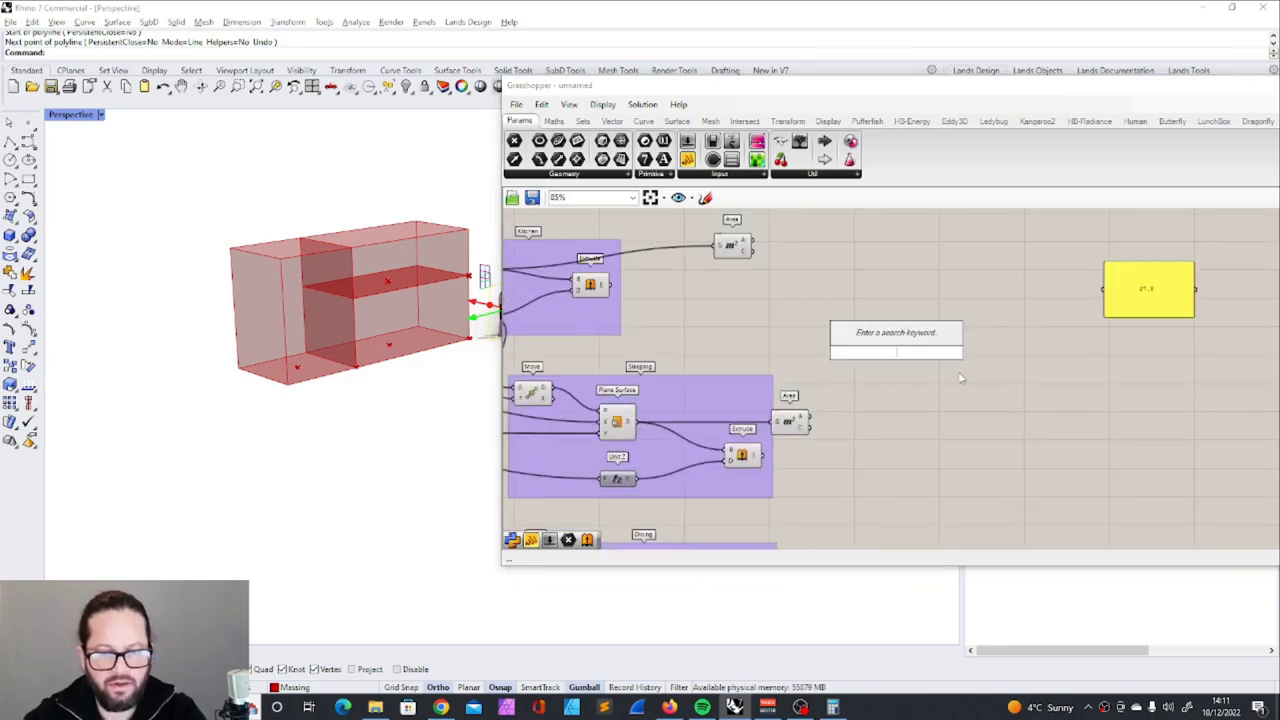
{"action": "type", "text": "a"}
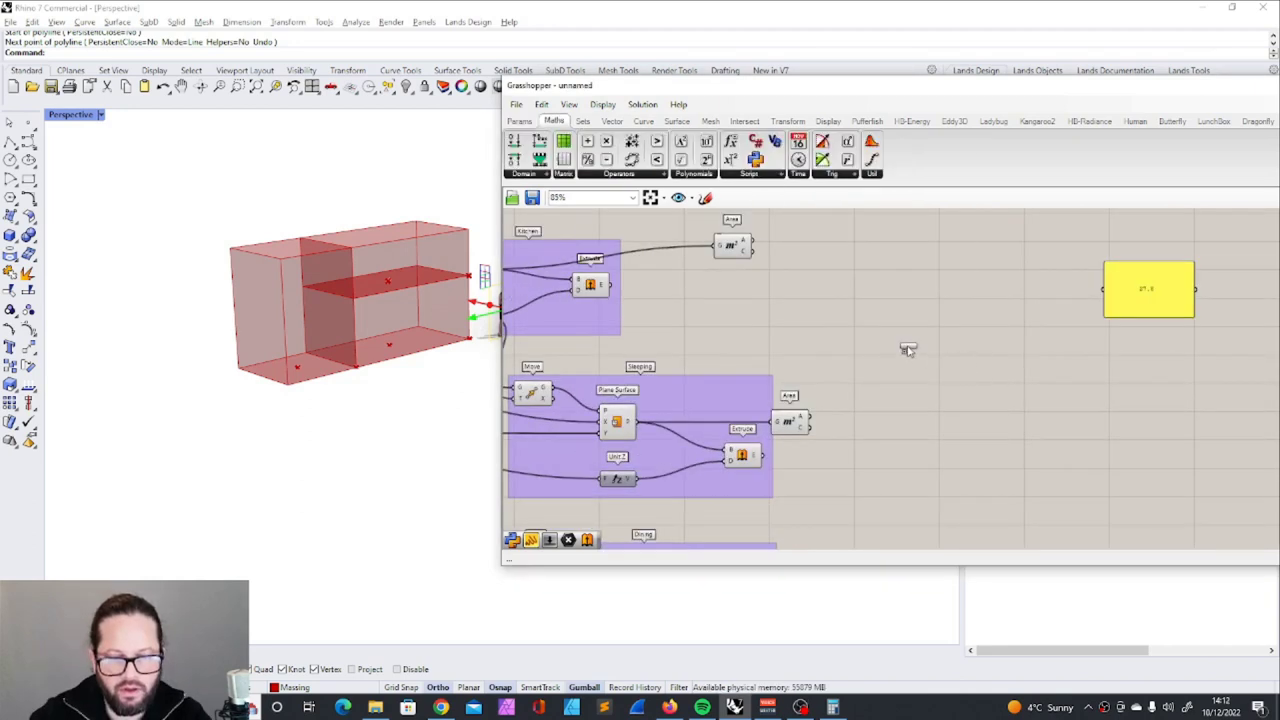
{"action": "scroll", "coordinate": [884, 290], "scroll_direction": "up", "scroll_amount": 3}
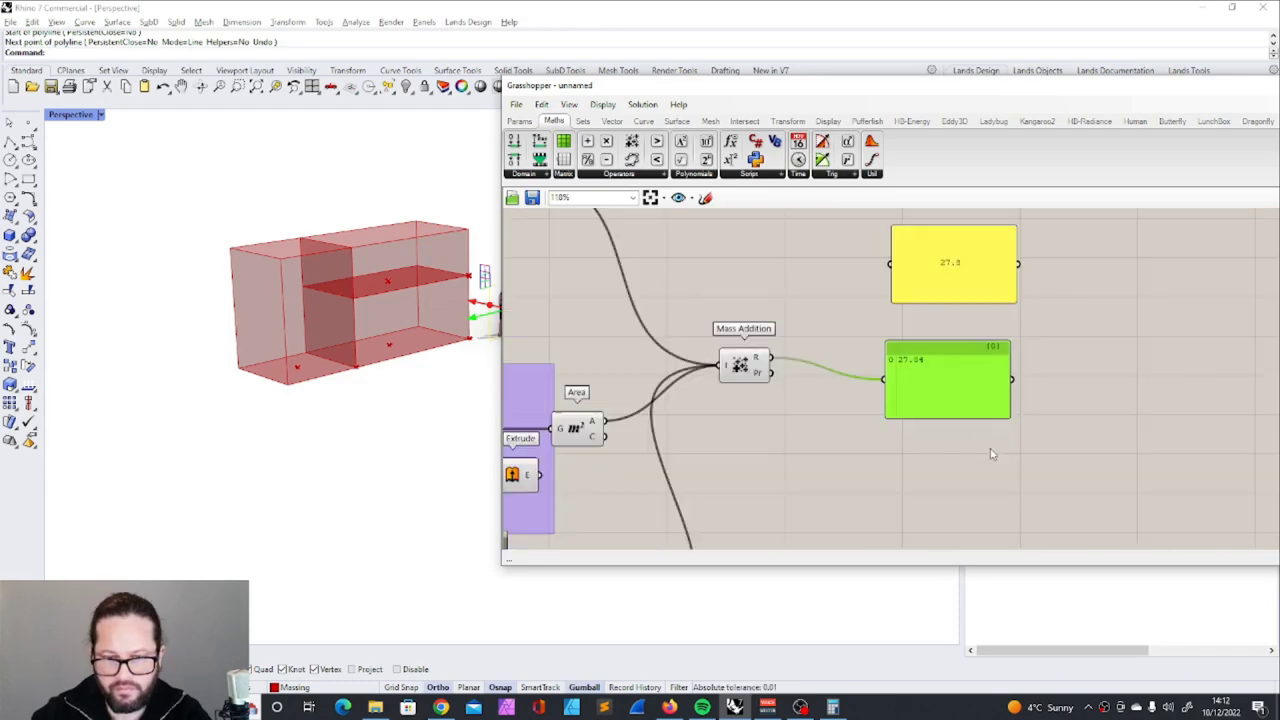
{"action": "left_click", "coordinate": [799, 392]}
Examine the length sliders and compare the Mass Addition total with the 27.8 panel
{"action": "scroll", "coordinate": [842, 338], "scroll_direction": "down", "scroll_amount": 7}
{"action": "scroll", "coordinate": [697, 349], "scroll_direction": "up", "scroll_amount": 5}
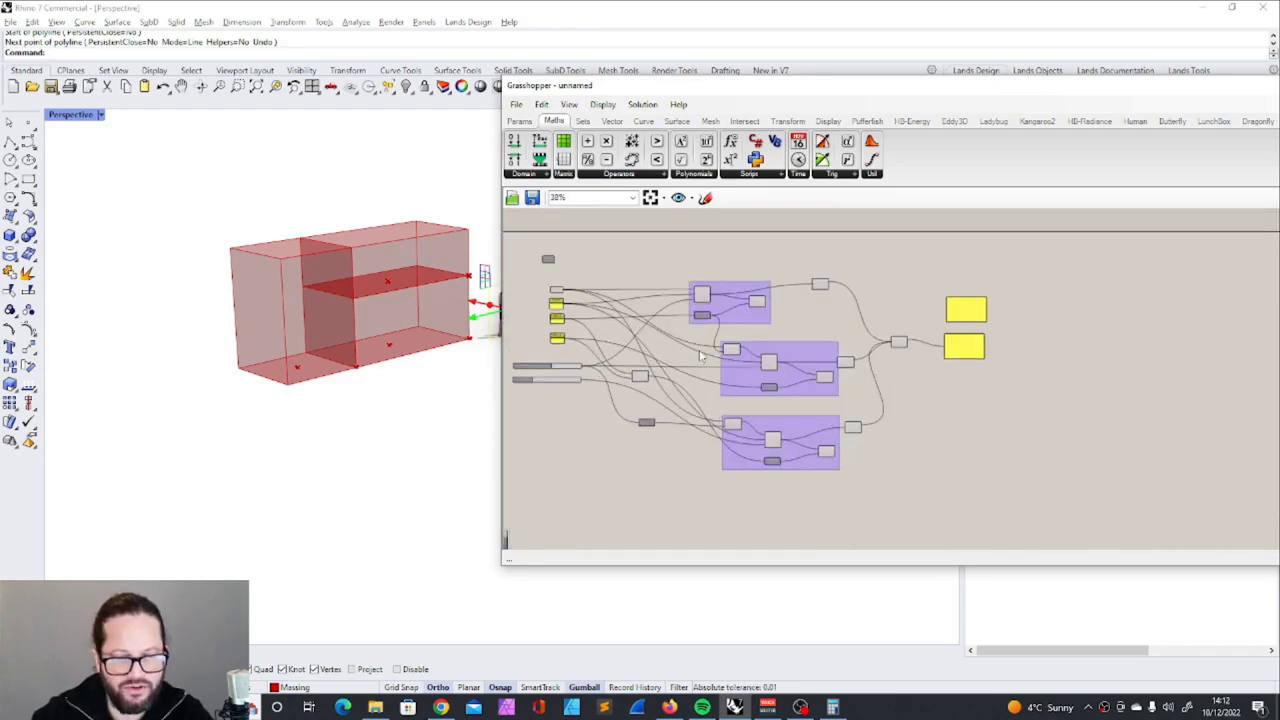
{"action": "scroll", "coordinate": [938, 374], "scroll_direction": "down", "scroll_amount": 3}
{"action": "scroll", "coordinate": [648, 395], "scroll_direction": "up", "scroll_amount": 4}
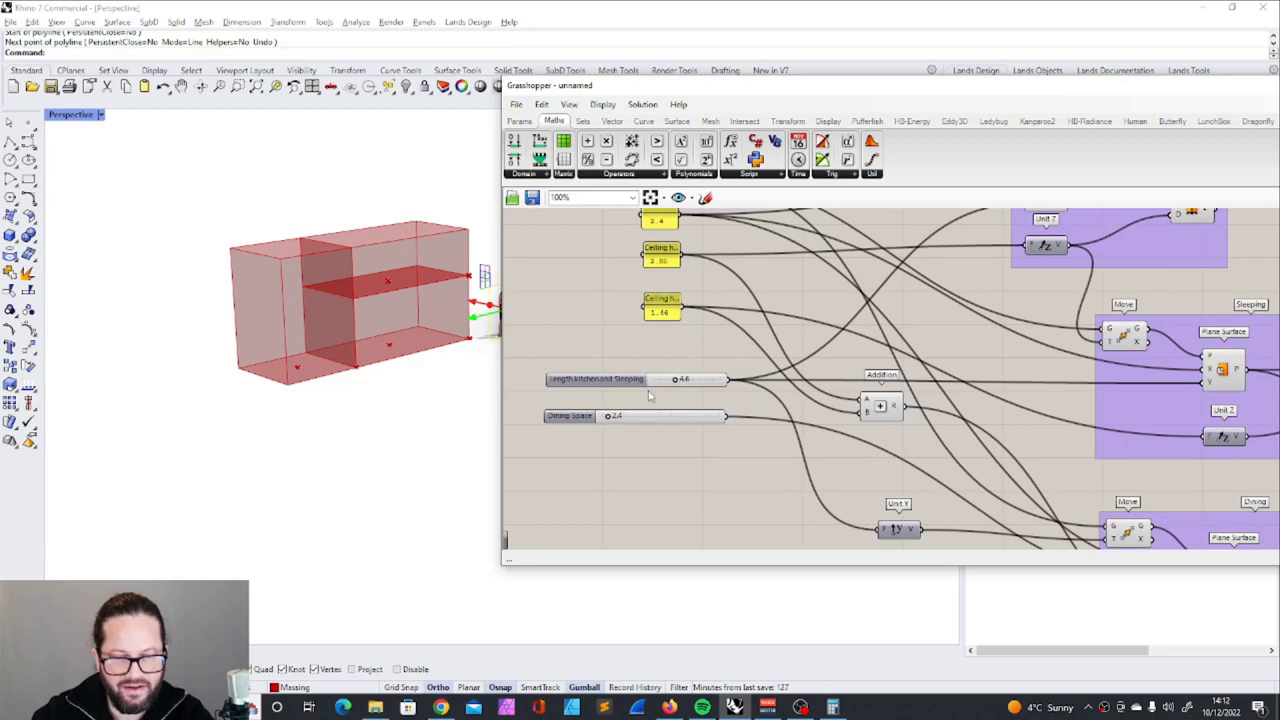
{"action": "scroll", "coordinate": [688, 386], "scroll_direction": "down", "scroll_amount": 6}
{"action": "scroll", "coordinate": [1141, 336], "scroll_direction": "up", "scroll_amount": 8}
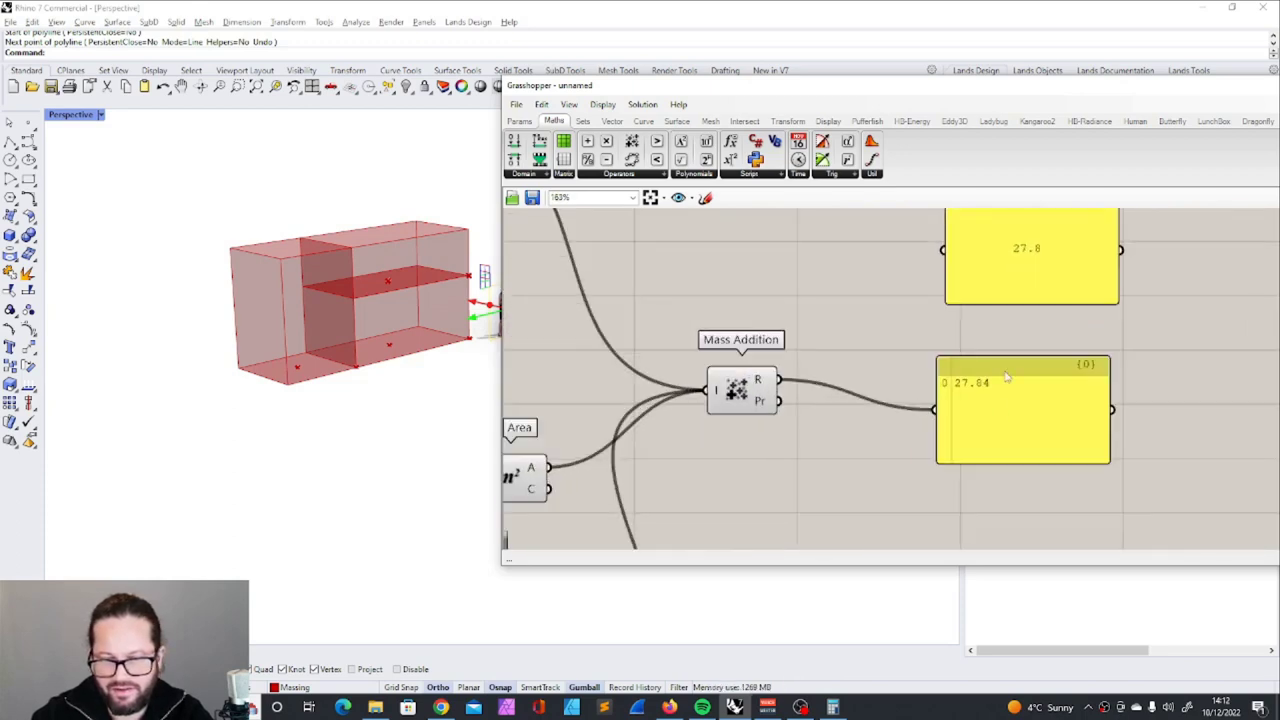
Set the Dining Space slider to 3.5 and check the total area in the Mass Addition panel
{"action": "scroll", "coordinate": [1025, 392], "scroll_direction": "down", "scroll_amount": 5}
{"action": "scroll", "coordinate": [743, 437], "scroll_direction": "up", "scroll_amount": 5}
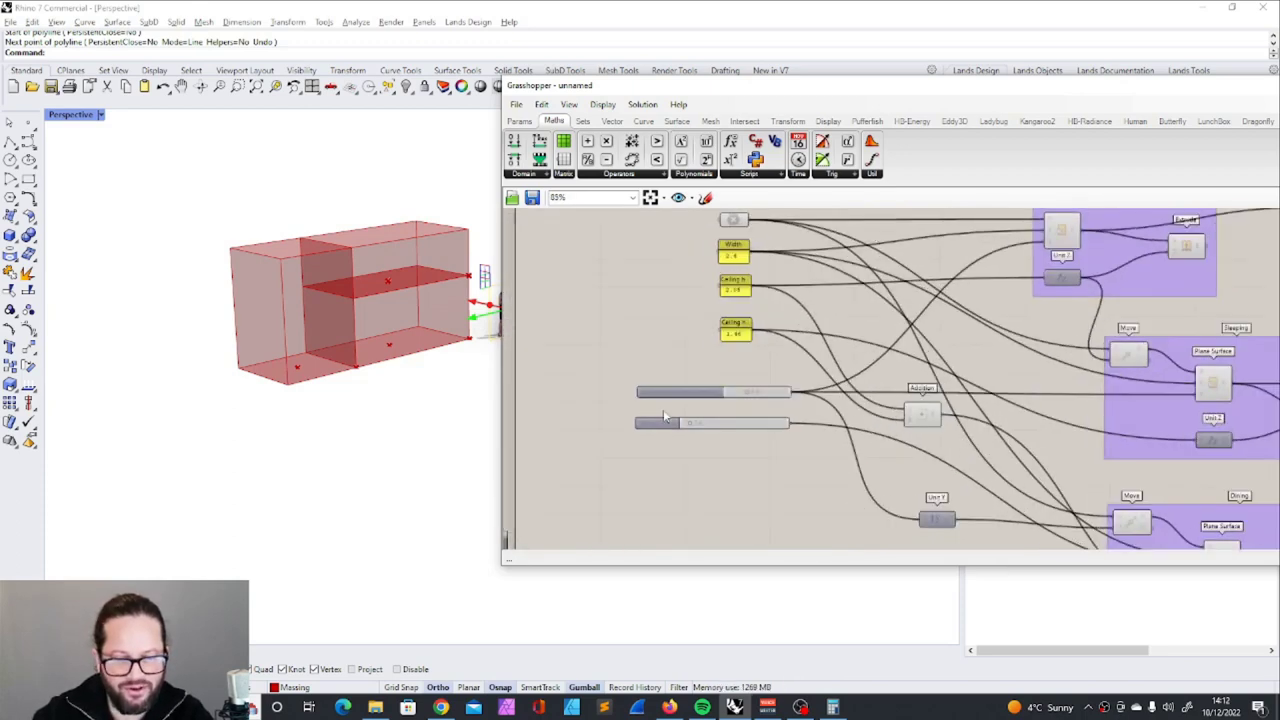
{"action": "left_click_drag", "start_coordinate": [709, 427], "coordinate": [734, 427]}
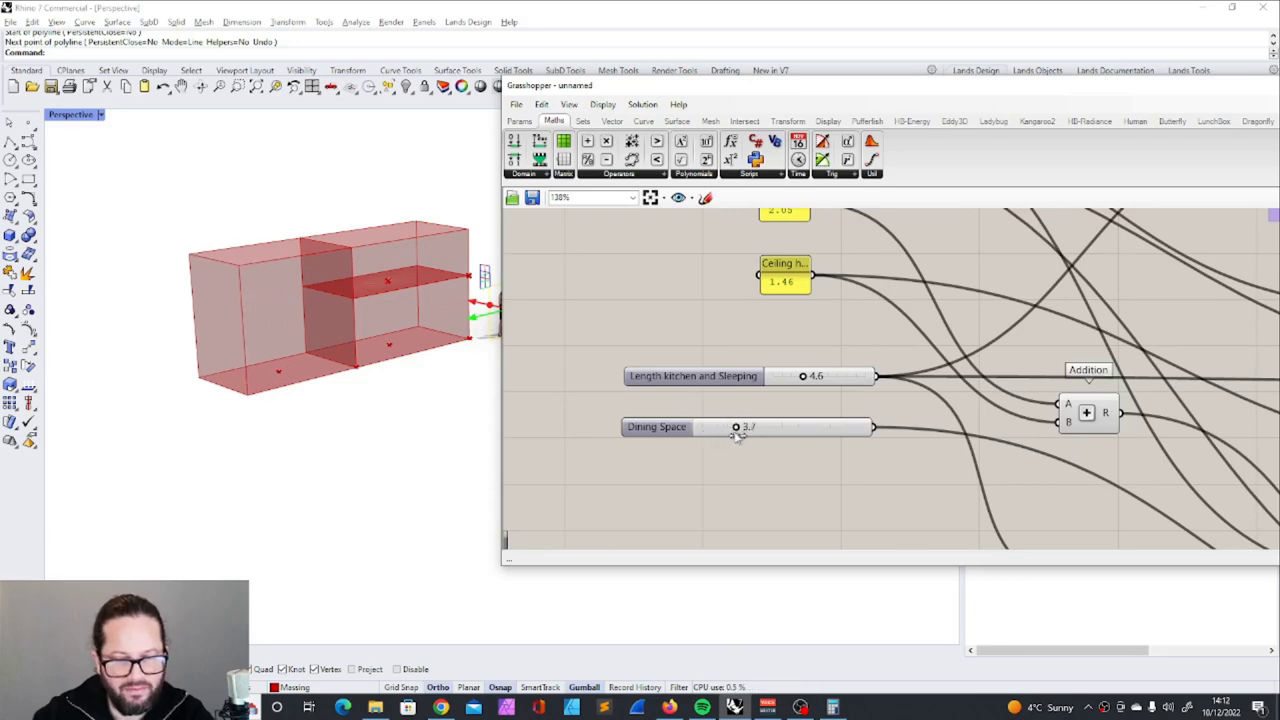
{"action": "scroll", "coordinate": [1012, 385], "scroll_direction": "down", "scroll_amount": 3}
{"action": "scroll", "coordinate": [1012, 385], "scroll_direction": "up", "scroll_amount": 4}
{"action": "scroll", "coordinate": [907, 411], "scroll_direction": "down", "scroll_amount": 3}
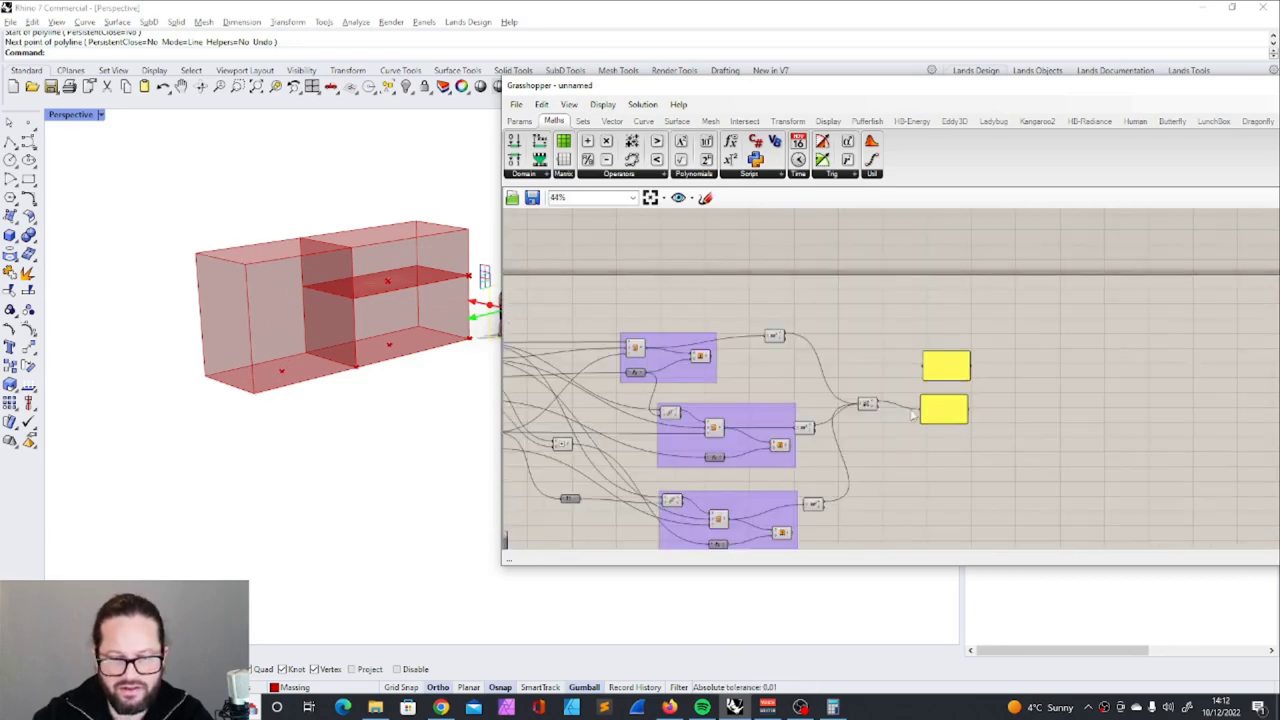
{"action": "scroll", "coordinate": [968, 407], "scroll_direction": "up", "scroll_amount": 3}
{"action": "mouse_move", "coordinate": [974, 381]}
{"action": "left_mouse_down"}
{"action": "mouse_move", "coordinate": [1008, 380]}
{"action": "mouse_move", "coordinate": [976, 378]}
{"action": "left_mouse_up"}
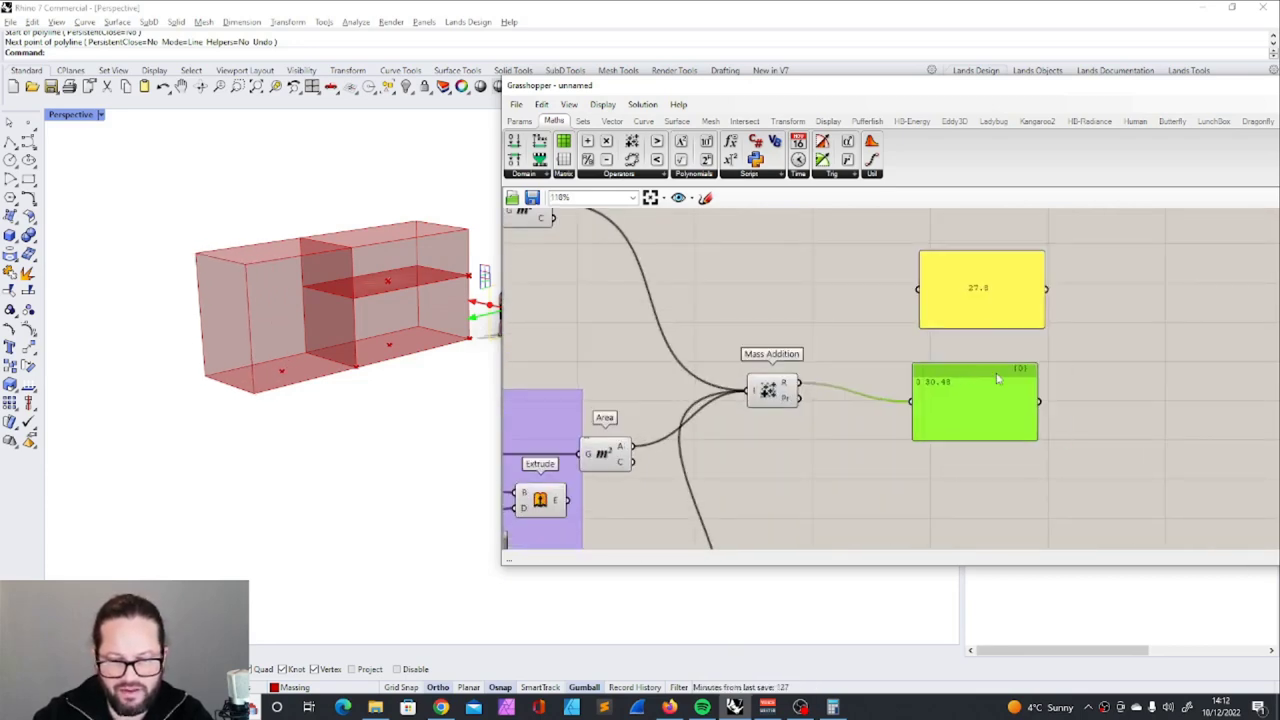
Set the Length kitchen and Sleeping slider to 5.8
{"action": "scroll", "coordinate": [1003, 380], "scroll_direction": "down", "scroll_amount": 5}
{"action": "scroll", "coordinate": [548, 409], "scroll_direction": "up", "scroll_amount": 5}
{"action": "mouse_move", "coordinate": [706, 409]}
{"action": "left_mouse_down"}
{"action": "mouse_move", "coordinate": [729, 410]}
{"action": "mouse_move", "coordinate": [713, 410]}
{"action": "left_mouse_up"}
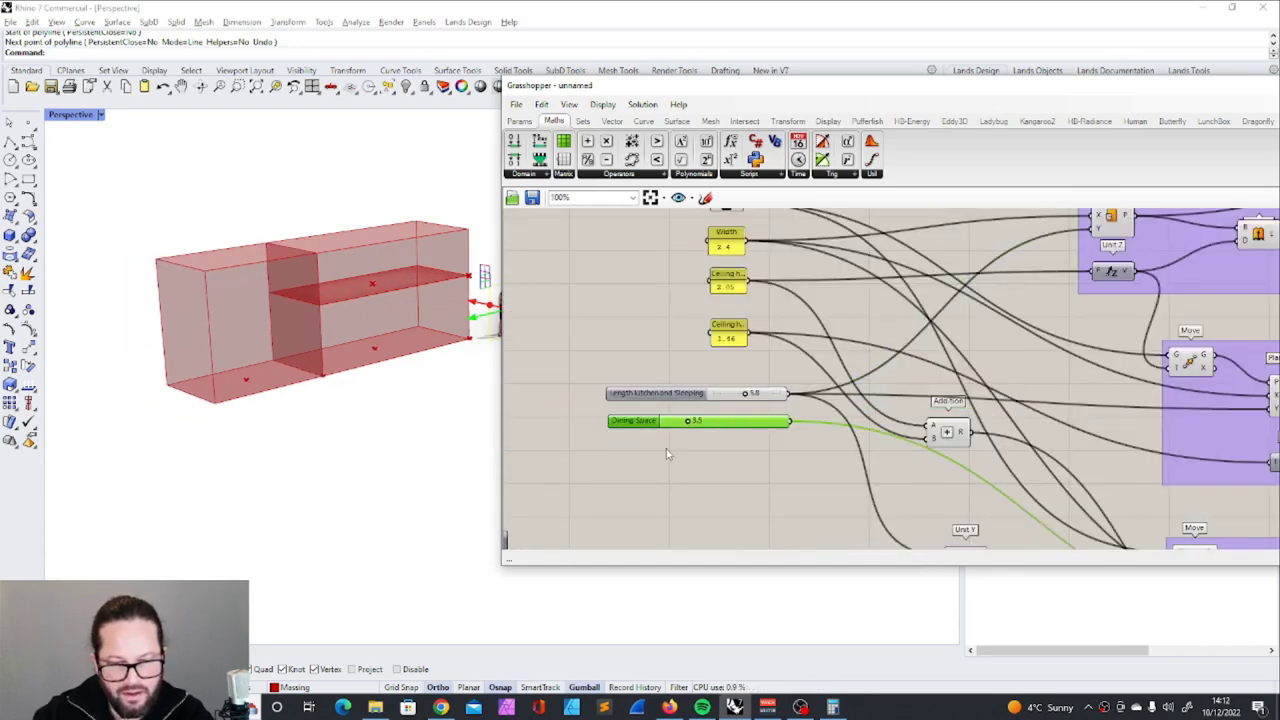
{"action": "scroll", "coordinate": [667, 453], "scroll_direction": "down", "scroll_amount": 3}
{"action": "scroll", "coordinate": [660, 400], "scroll_direction": "up", "scroll_amount": 2}
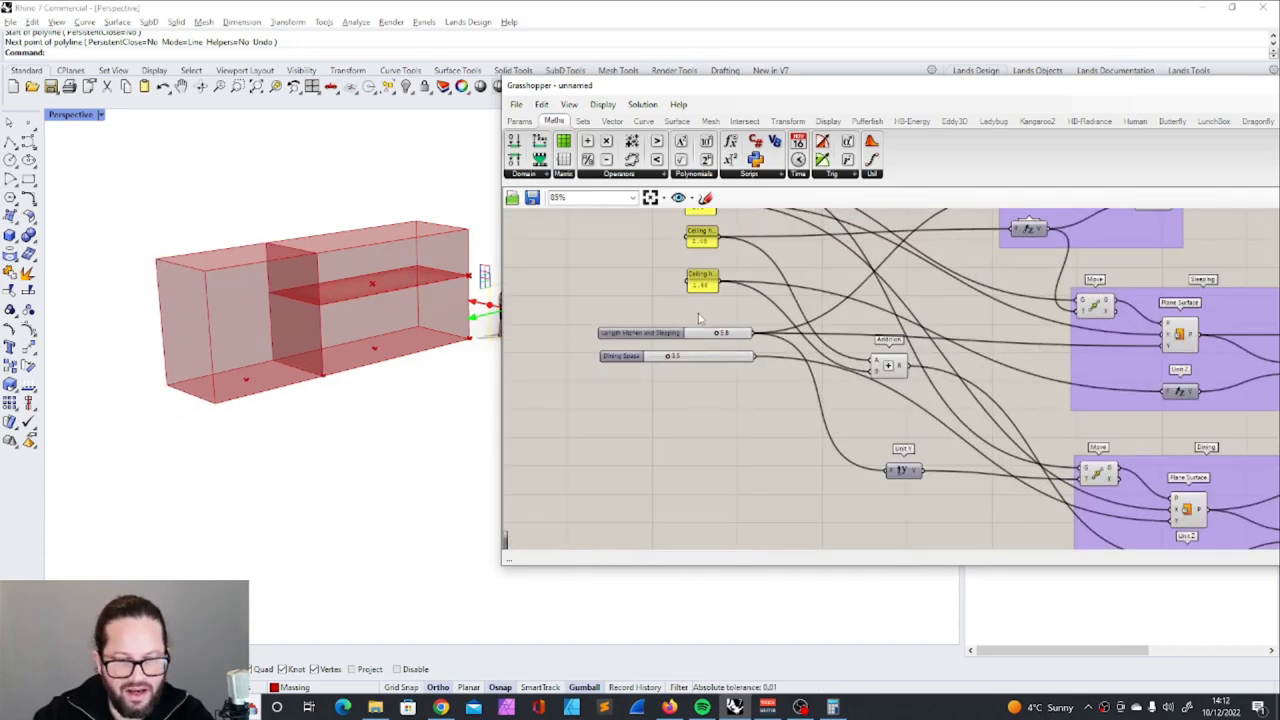
Move the two length sliders together further below the ceiling height panels
{"action": "left_click_drag", "start_coordinate": [706, 392], "coordinate": [634, 381]}
{"action": "left_click", "coordinate": [652, 335]}
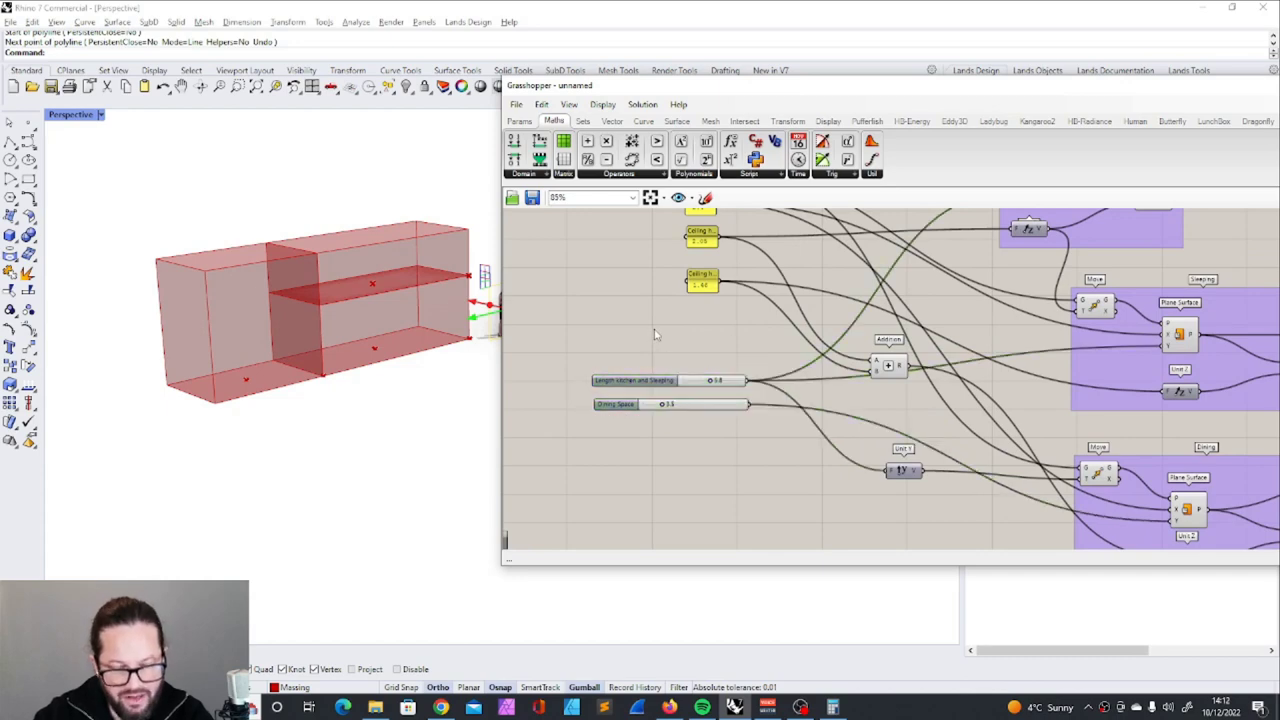
{"action": "left_click", "coordinate": [625, 406]}
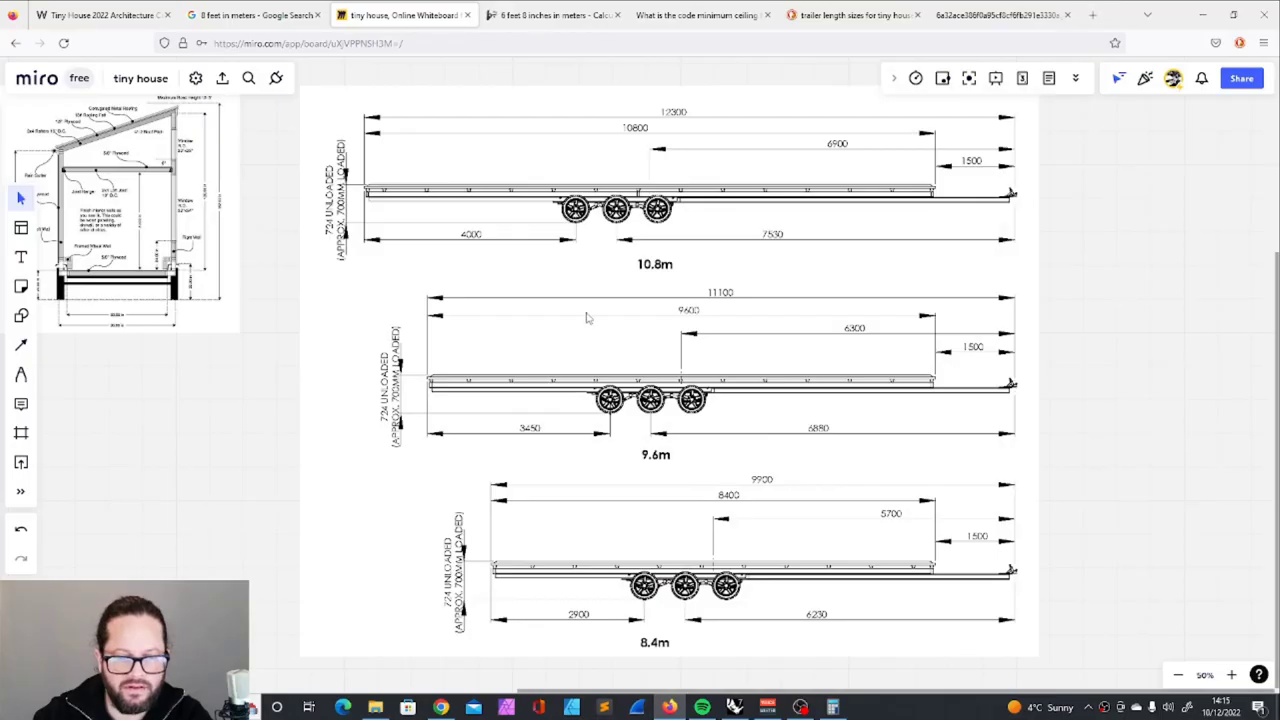
Switch to the tiny house Miro board and examine the trailer length drawings, starting with the 10.8m trailer
{"action": "scroll", "coordinate": [586, 314], "scroll_direction": "down", "scroll_amount": 2}
{"action": "left_click", "coordinate": [523, 171]}
{"action": "scroll", "coordinate": [523, 171], "scroll_direction": "up", "scroll_amount": 4}
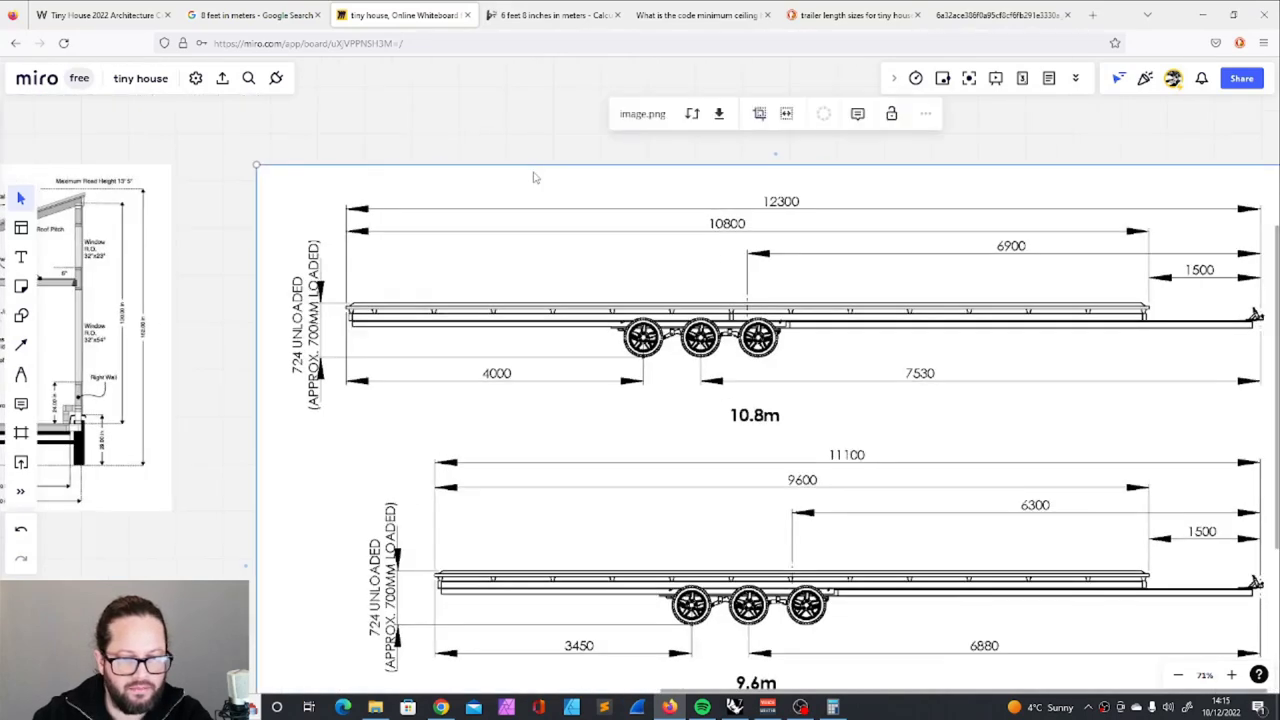
Examine the 10.8m, 9.6m and 8.4m trailer length drawings on the Miro board, and return to Grasshopper
{"action": "scroll", "coordinate": [534, 177], "scroll_direction": "down", "scroll_amount": 2}
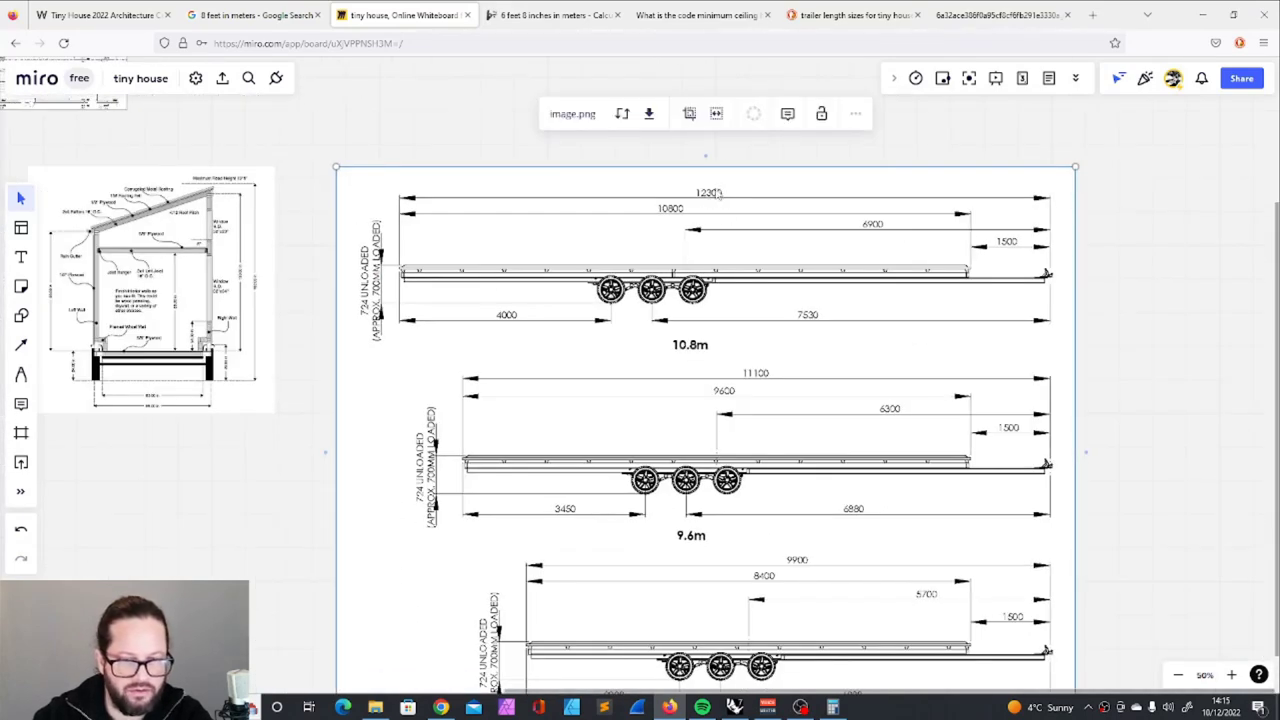
{"action": "scroll", "coordinate": [660, 292], "scroll_direction": "down", "scroll_amount": 2}
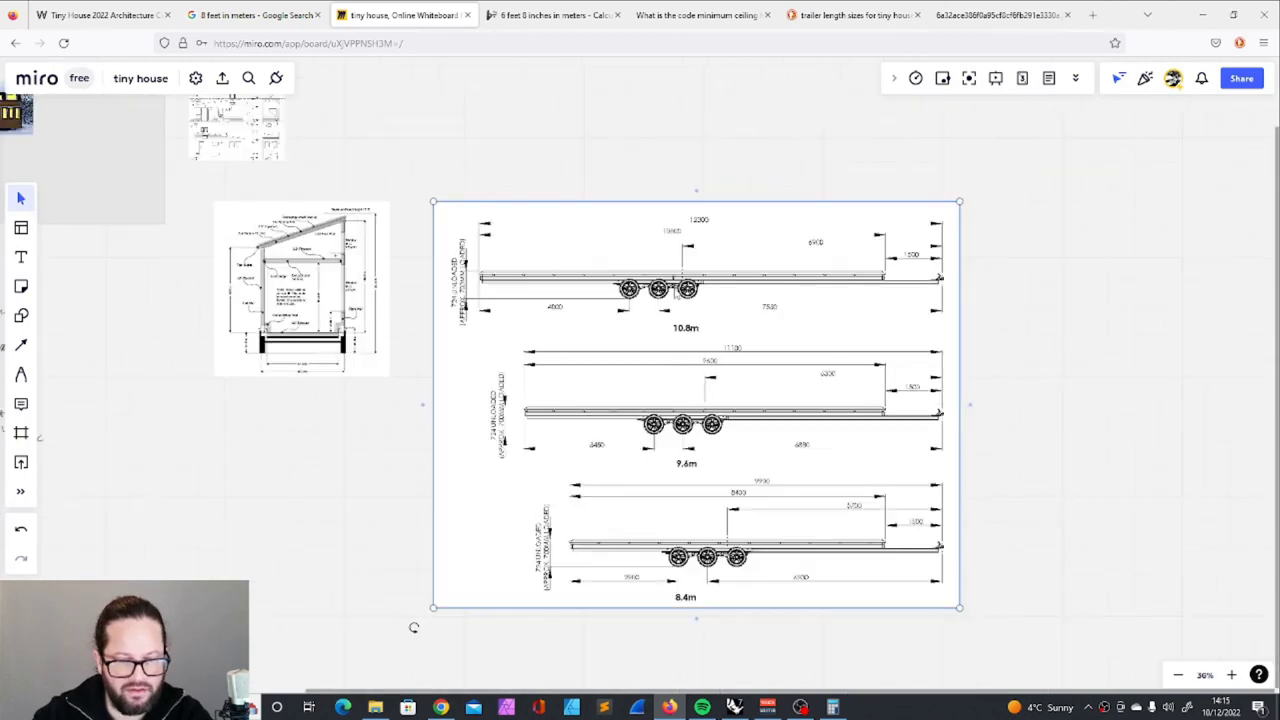
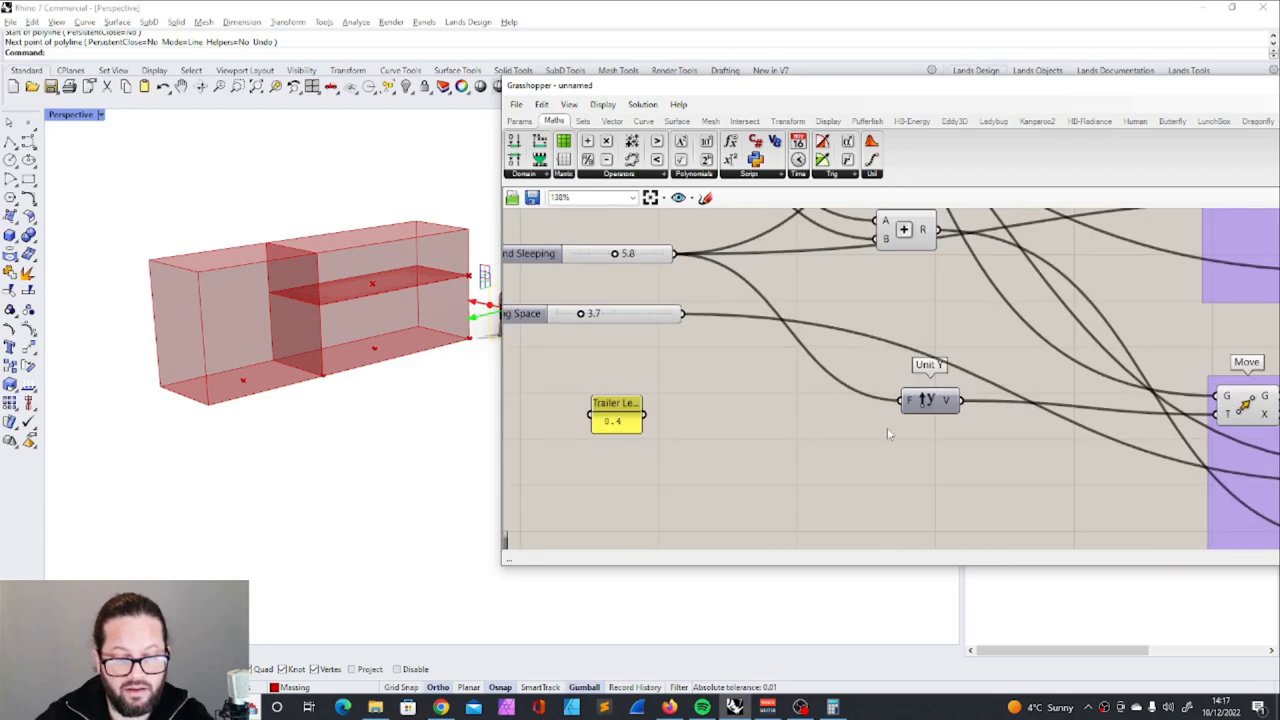
{"action": "scroll", "coordinate": [740, 434], "scroll_direction": "down", "scroll_amount": 1}
{"action": "key", "text": "alt+Tab"}
Reposition the Trailer Length panel below the length sliders and add a Subtraction component beside it
{"action": "scroll", "coordinate": [814, 537], "scroll_direction": "down", "scroll_amount": 1}
{"action": "scroll", "coordinate": [682, 456], "scroll_direction": "up", "scroll_amount": 7}
{"action": "scroll", "coordinate": [678, 393], "scroll_direction": "down", "scroll_amount": 3}
{"action": "left_click", "coordinate": [666, 411]}
{"action": "left_click_drag", "start_coordinate": [663, 410], "coordinate": [640, 412]}
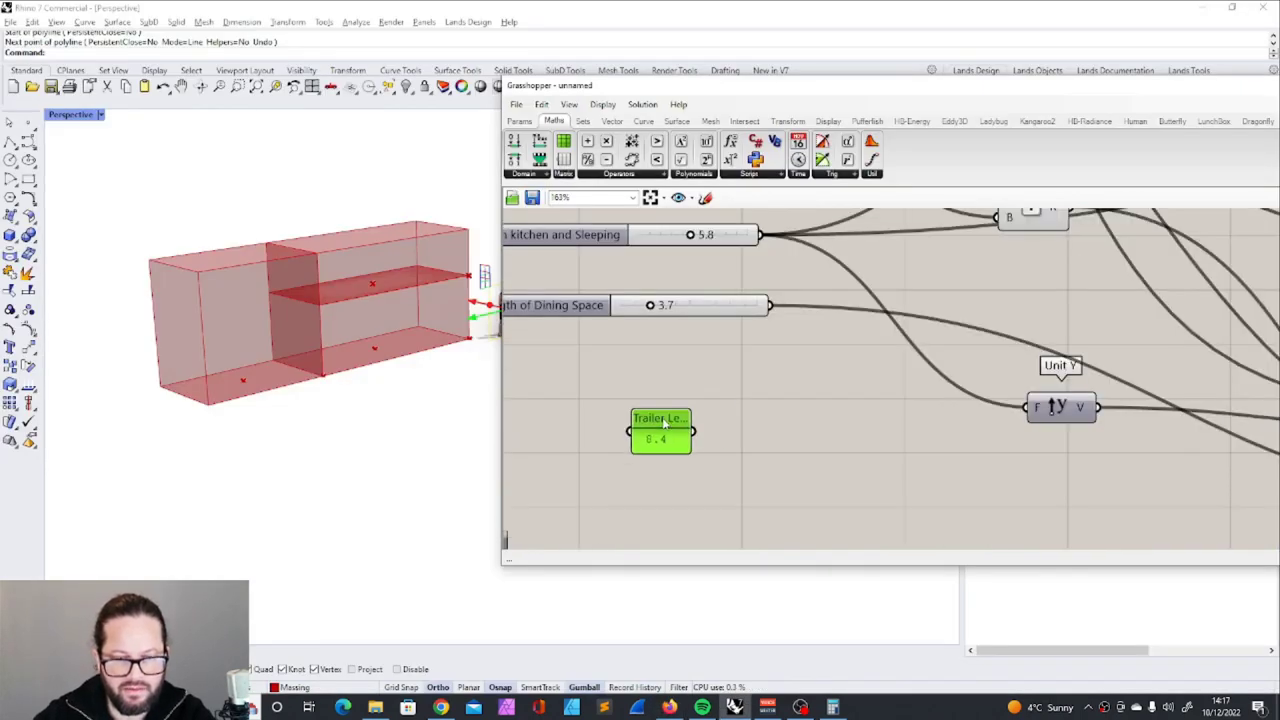
{"action": "scroll", "coordinate": [763, 389], "scroll_direction": "down", "scroll_amount": 3}
{"action": "double_click", "coordinate": [765, 440]}
{"action": "type", "text": "sun"}
{"action": "key", "text": "BackSpace"}
{"action": "type", "text": "bt"}
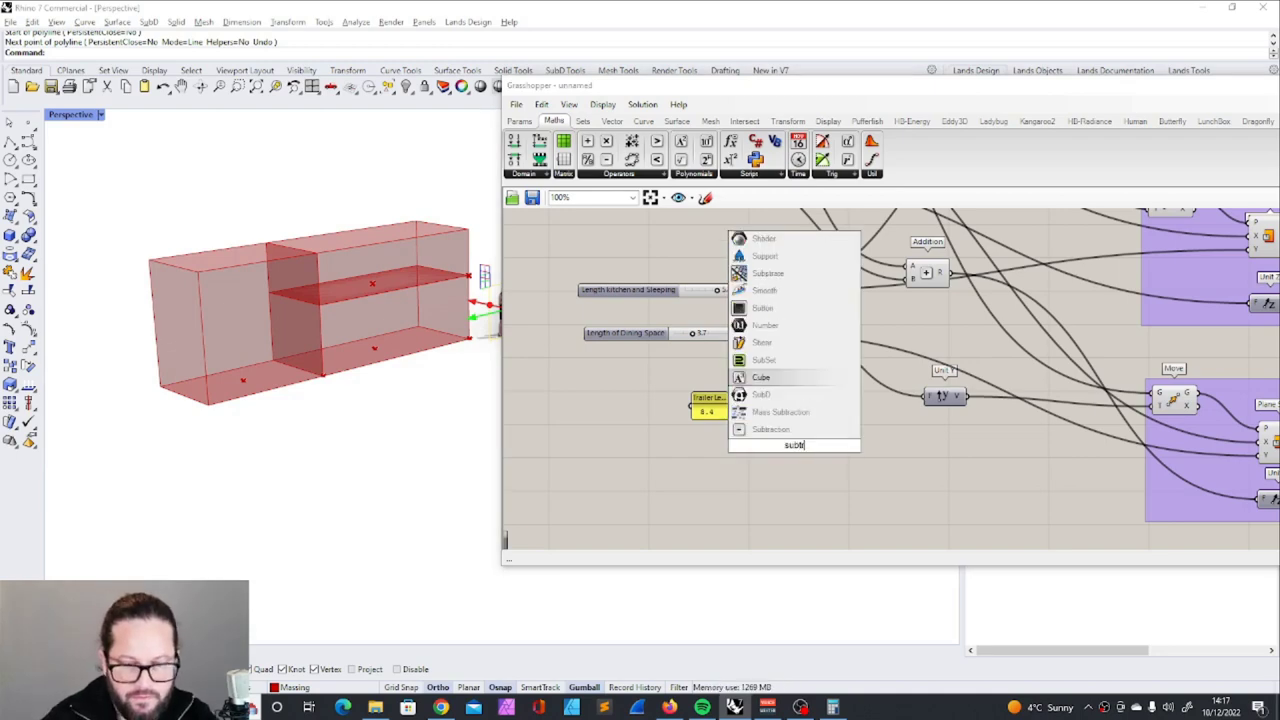
{"action": "left_click", "coordinate": [770, 429]}
{"action": "scroll", "coordinate": [800, 432], "scroll_direction": "up", "scroll_amount": 1}
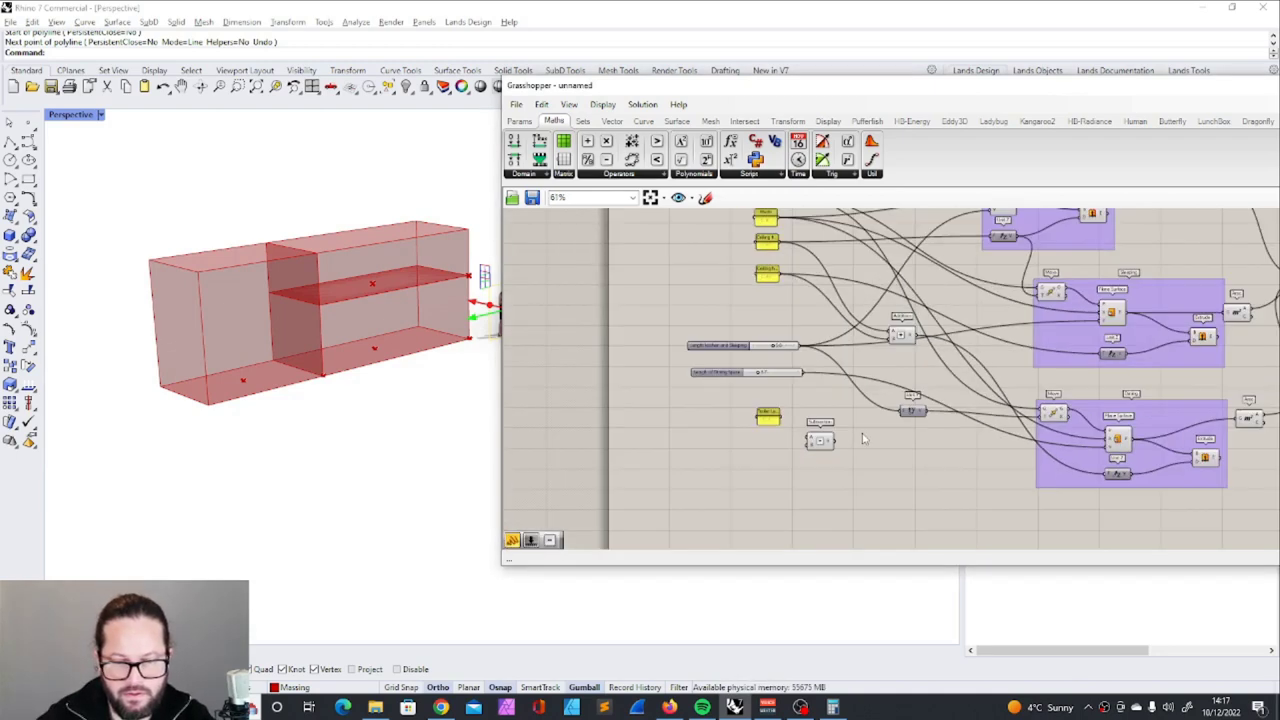
Subtract the Length kitchen and Sleeping slider from the Trailer Length panel and feed the result into the Dining Plane Surface's Y input
{"action": "left_click_drag", "start_coordinate": [707, 402], "coordinate": [737, 427]}
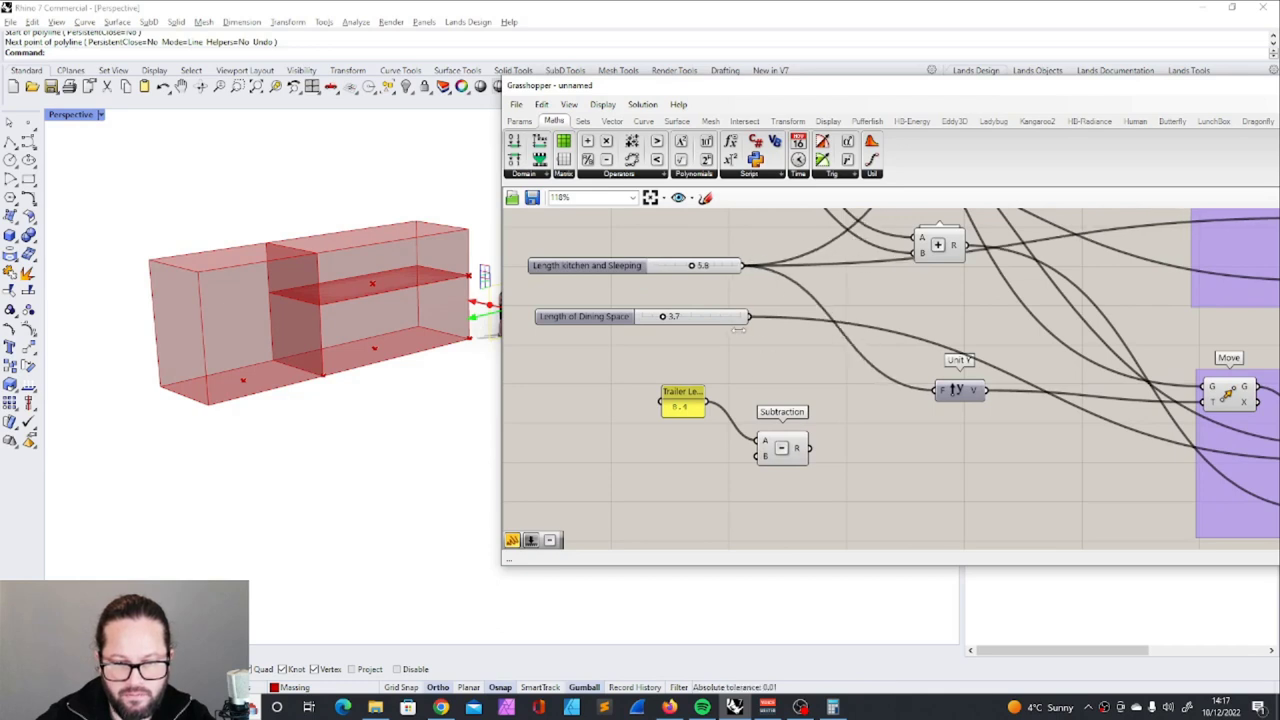
{"action": "left_click_drag", "start_coordinate": [781, 323], "coordinate": [767, 457]}
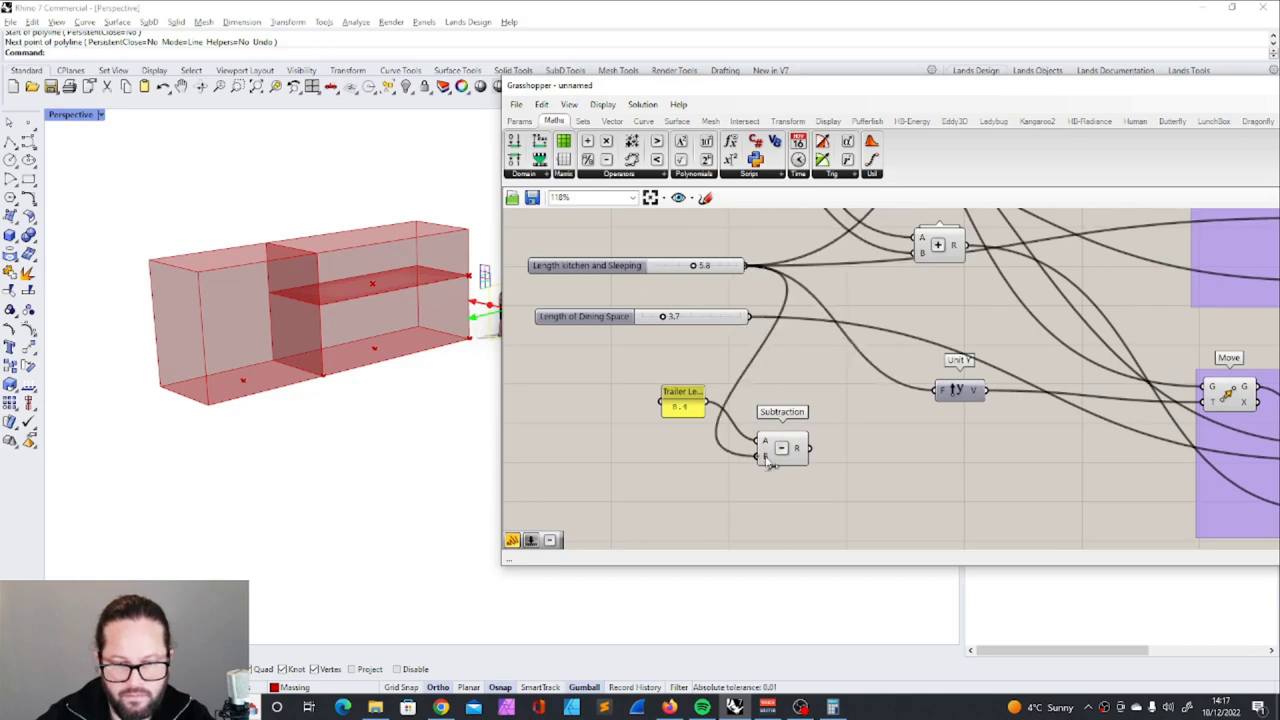
{"action": "scroll", "coordinate": [666, 386], "scroll_direction": "down", "scroll_amount": 3}
{"action": "mouse_move", "coordinate": [766, 343]}
{"action": "left_mouse_down"}
{"action": "mouse_move", "coordinate": [777, 343]}
{"action": "mouse_move", "coordinate": [760, 342]}
{"action": "left_mouse_up"}
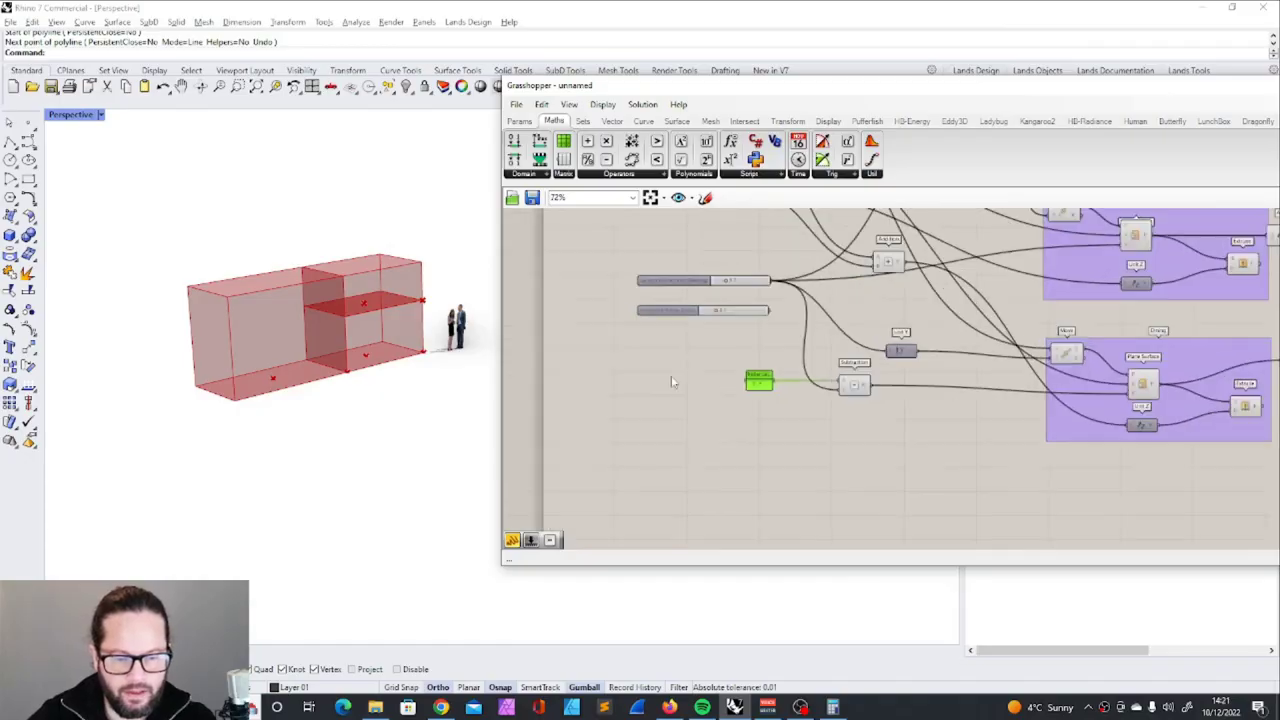
Move the total area panel directly above the length sliders and set the Length kitchen and Sleeping slider to 3.3
{"action": "scroll", "coordinate": [686, 345], "scroll_direction": "up", "scroll_amount": 2}
{"action": "scroll", "coordinate": [686, 345], "scroll_direction": "down", "scroll_amount": 2}
{"action": "mouse_move", "coordinate": [688, 318]}
{"action": "left_mouse_down"}
{"action": "mouse_move", "coordinate": [720, 318]}
{"action": "mouse_move", "coordinate": [680, 317]}
{"action": "mouse_move", "coordinate": [706, 316]}
{"action": "mouse_move", "coordinate": [680, 317]}
{"action": "mouse_move", "coordinate": [692, 316]}
{"action": "left_mouse_up"}
{"action": "scroll", "coordinate": [724, 377], "scroll_direction": "down", "scroll_amount": 5}
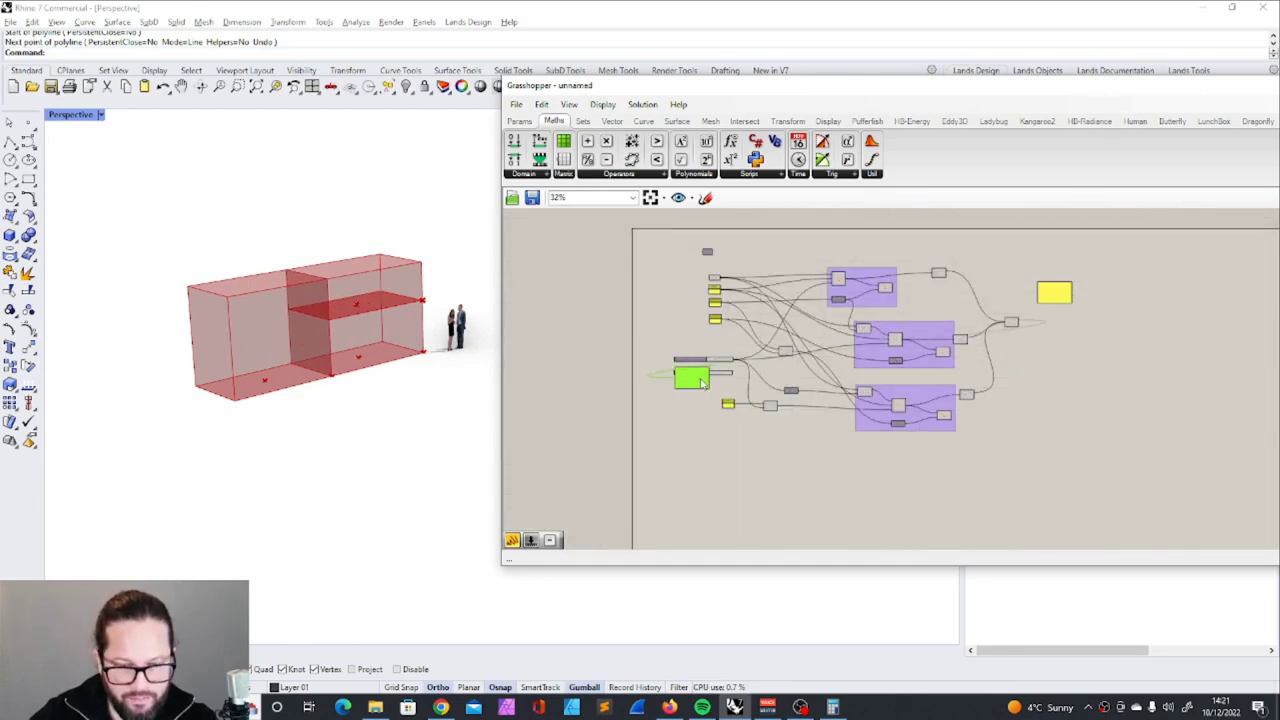
{"action": "scroll", "coordinate": [700, 378], "scroll_direction": "up", "scroll_amount": 6}
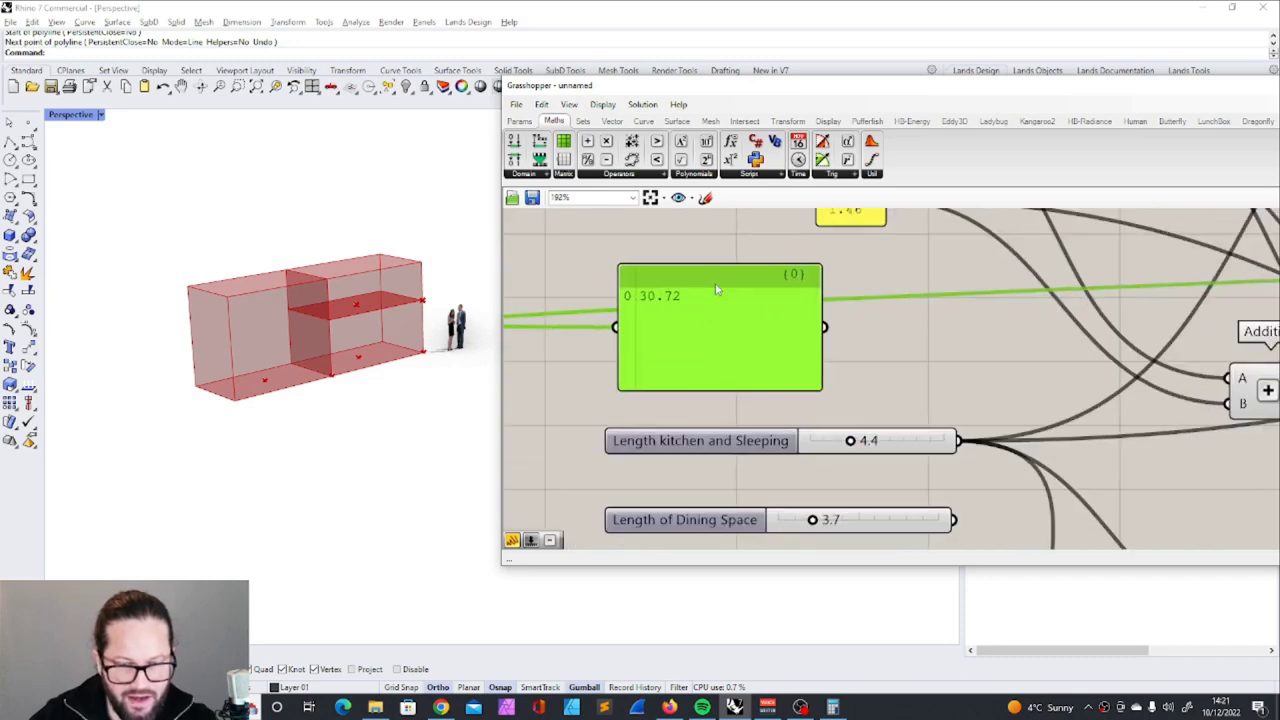
{"action": "left_click_drag", "start_coordinate": [849, 441], "coordinate": [832, 441]}
Inspect the massing proportions and the sleeping level from several angles against the two human figures
{"action": "right_click_drag", "start_coordinate": [394, 400], "coordinate": [387, 442]}
{"action": "scroll", "coordinate": [352, 294], "scroll_direction": "up", "scroll_amount": 7}
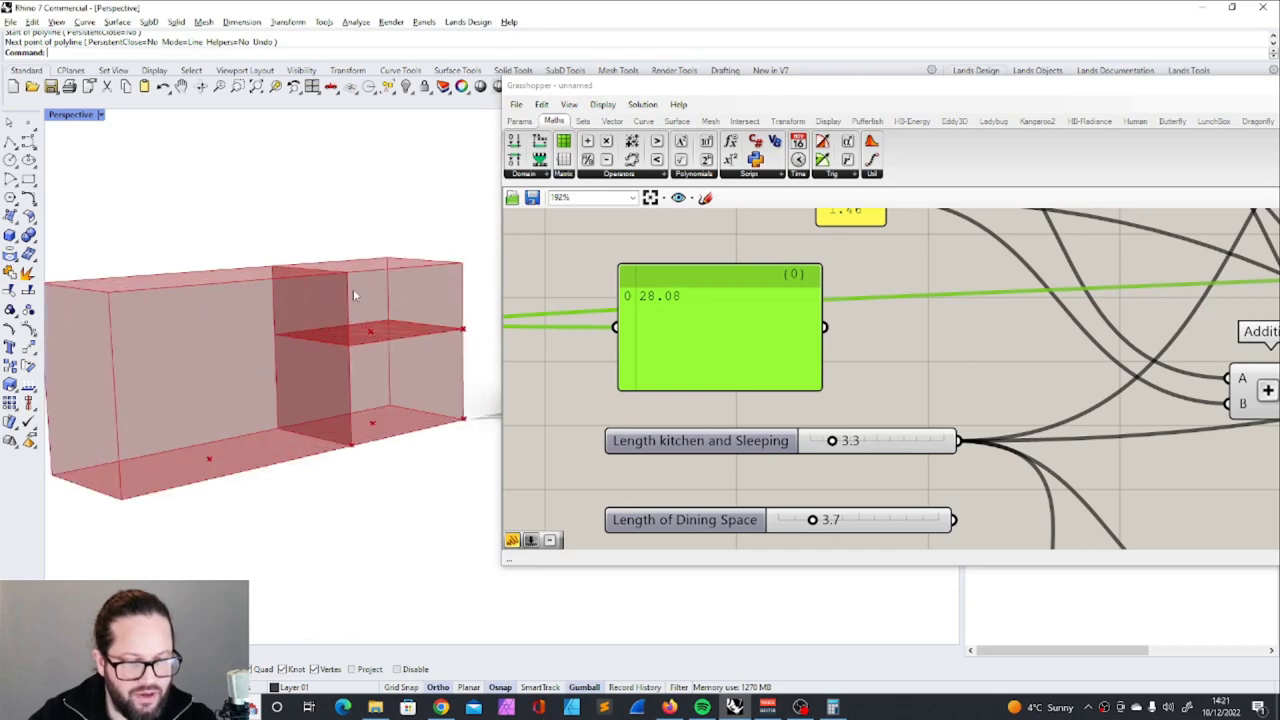
{"action": "scroll", "coordinate": [254, 360], "scroll_direction": "down", "scroll_amount": 8}
{"action": "right_click_drag", "start_coordinate": [205, 432], "coordinate": [270, 442]}
{"action": "scroll", "coordinate": [270, 442], "scroll_direction": "down", "scroll_amount": 8}
{"action": "scroll", "coordinate": [342, 400], "scroll_direction": "up", "scroll_amount": 11}
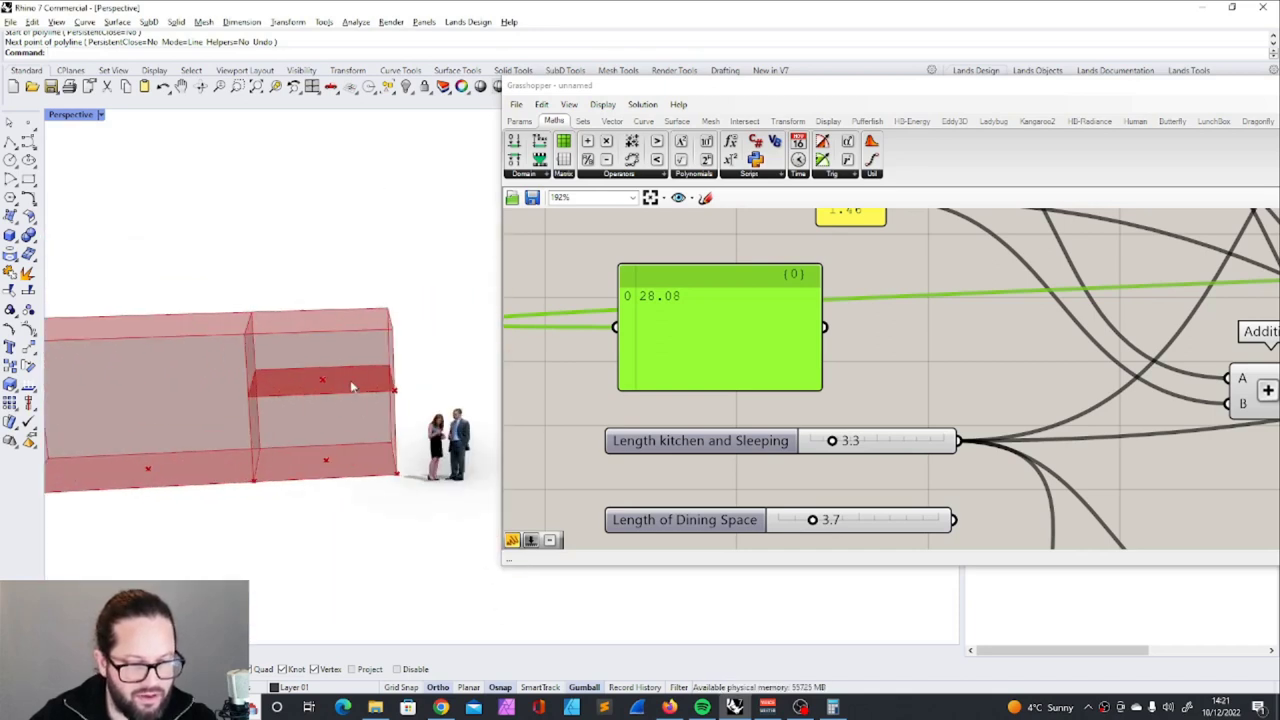
{"action": "scroll", "coordinate": [348, 382], "scroll_direction": "down", "scroll_amount": 6}
{"action": "scroll", "coordinate": [341, 398], "scroll_direction": "up", "scroll_amount": 5}
{"action": "right_click_drag", "start_coordinate": [340, 396], "coordinate": [234, 411]}
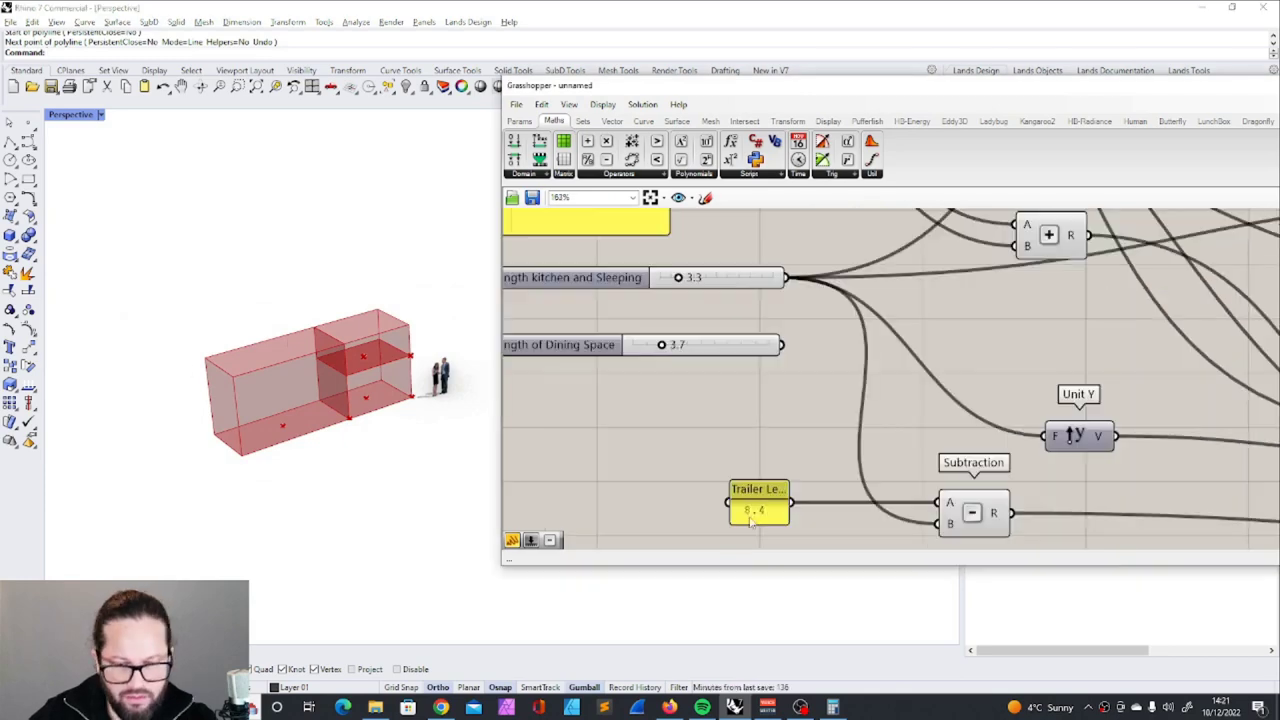
Check the trailer drawings on the Miro board and set the Trailer Length panel to 9.6 in Grasshopper
{"action": "left_click", "coordinate": [760, 493]}
{"action": "left_click_drag", "start_coordinate": [766, 503], "coordinate": [636, 505]}
{"action": "scroll", "coordinate": [700, 460], "scroll_direction": "down", "scroll_amount": 2}
{"action": "scroll", "coordinate": [736, 440], "scroll_direction": "up", "scroll_amount": 4}
{"action": "double_click", "coordinate": [736, 440]}
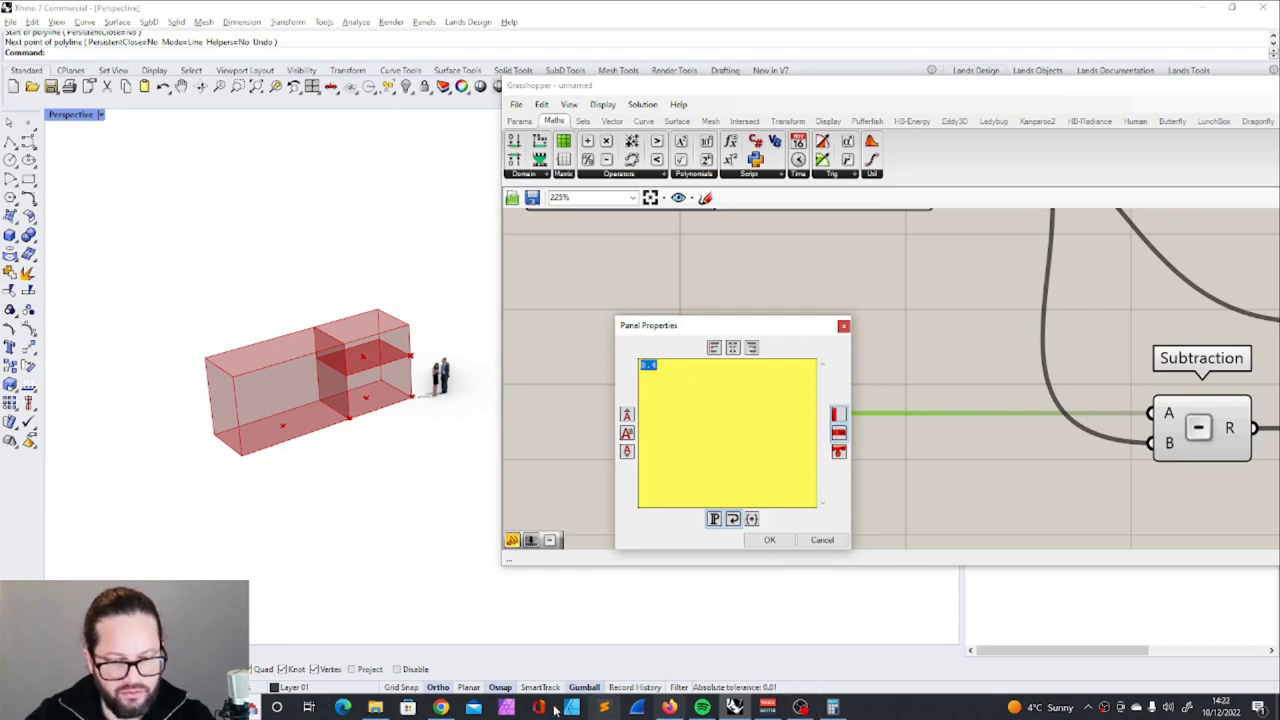
{"action": "left_click", "coordinate": [440, 707]}
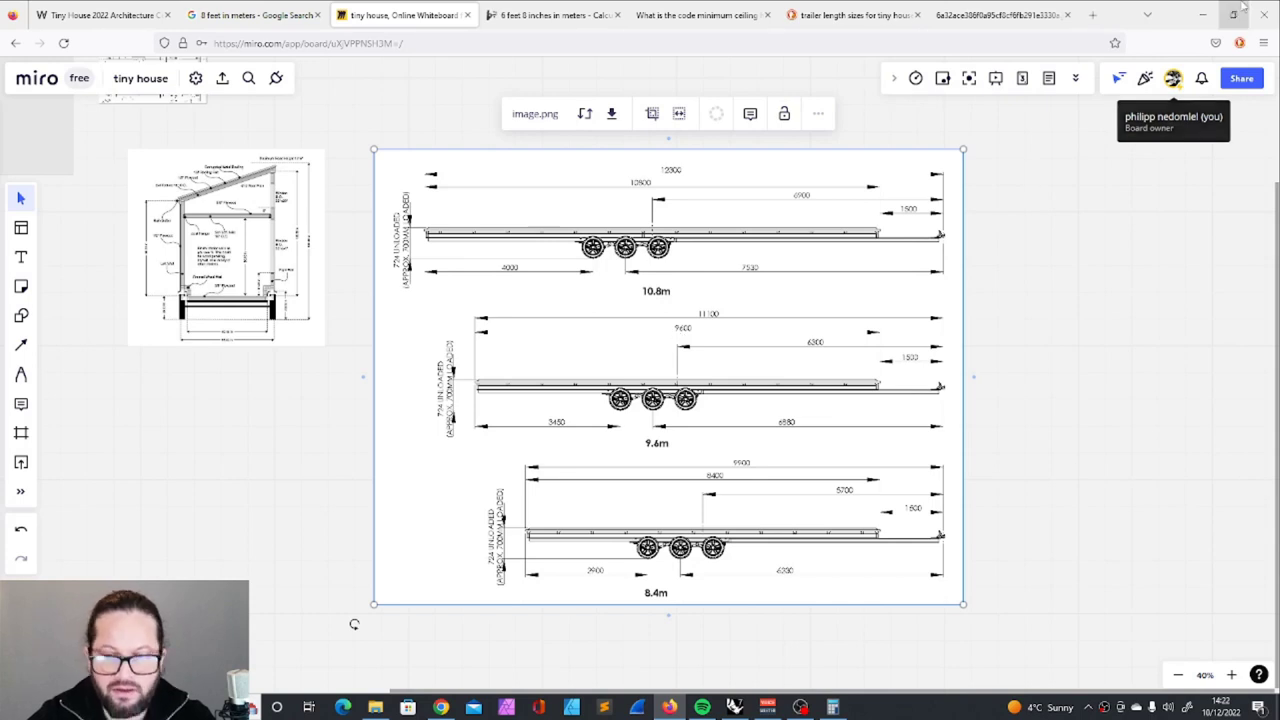
{"action": "left_click", "coordinate": [1205, 14]}
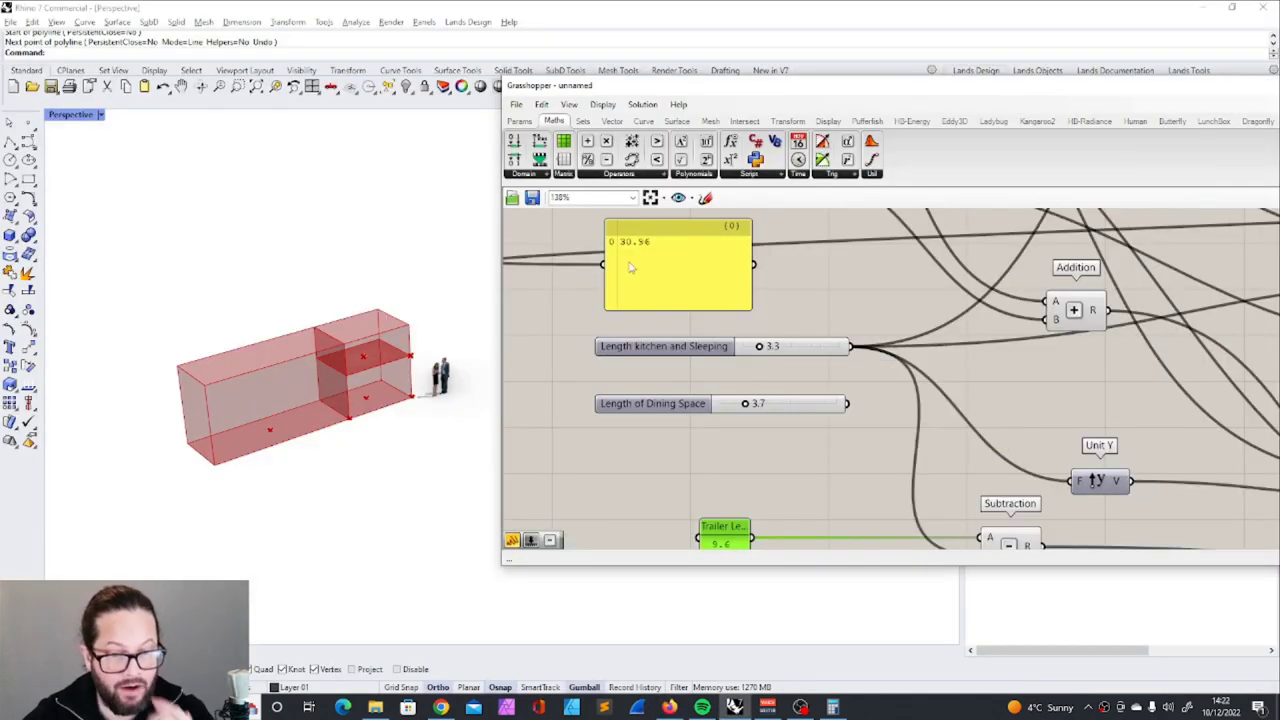
Try a Length kitchen and Sleeping value of 2.0 and check the massing in the Rhino view
{"action": "left_click_drag", "start_coordinate": [760, 346], "coordinate": [743, 347]}
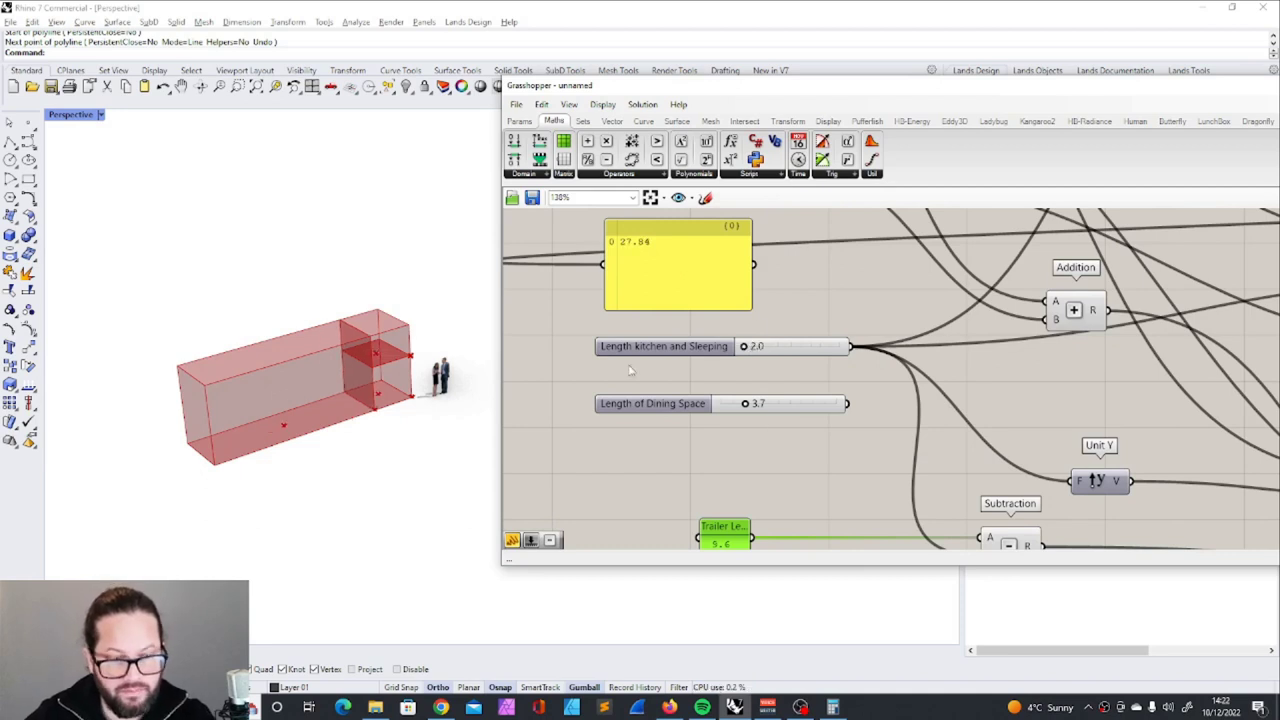
{"action": "scroll", "coordinate": [357, 387], "scroll_direction": "up", "scroll_amount": 3}
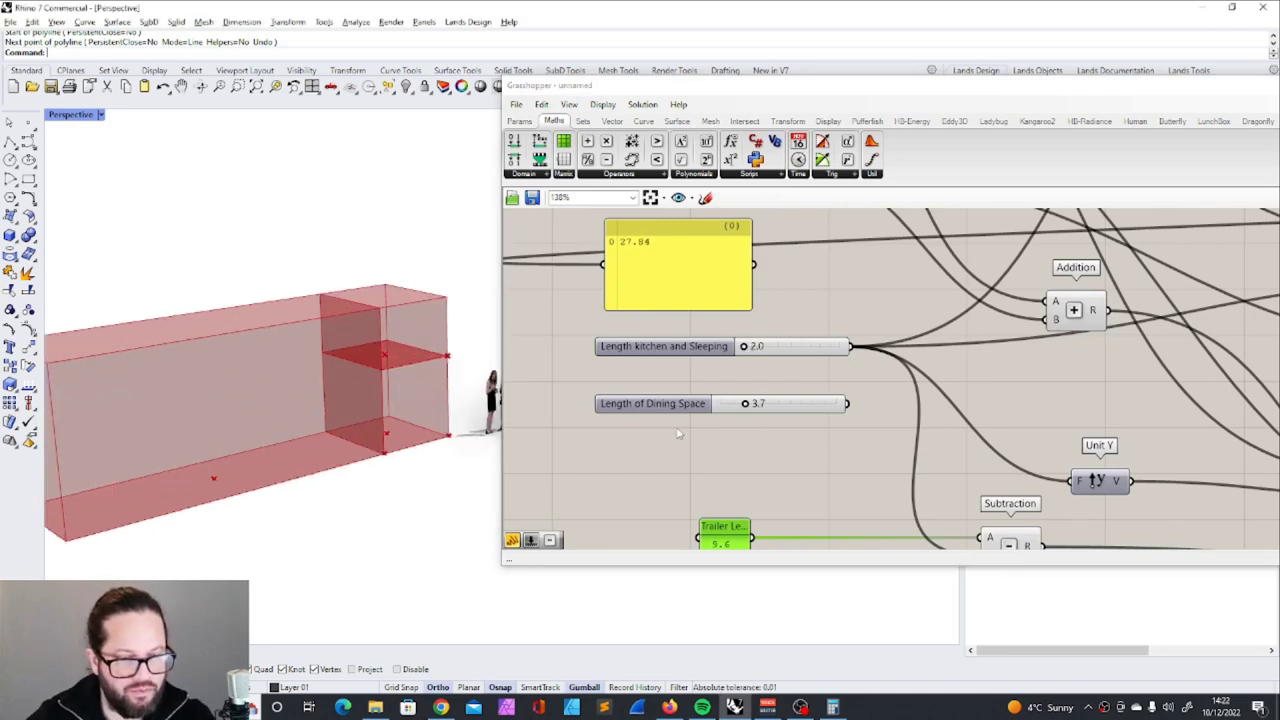
{"action": "scroll", "coordinate": [698, 420], "scroll_direction": "down", "scroll_amount": 5}
Set the Trailer Length panel to 8.4
{"action": "scroll", "coordinate": [709, 446], "scroll_direction": "up", "scroll_amount": 8}
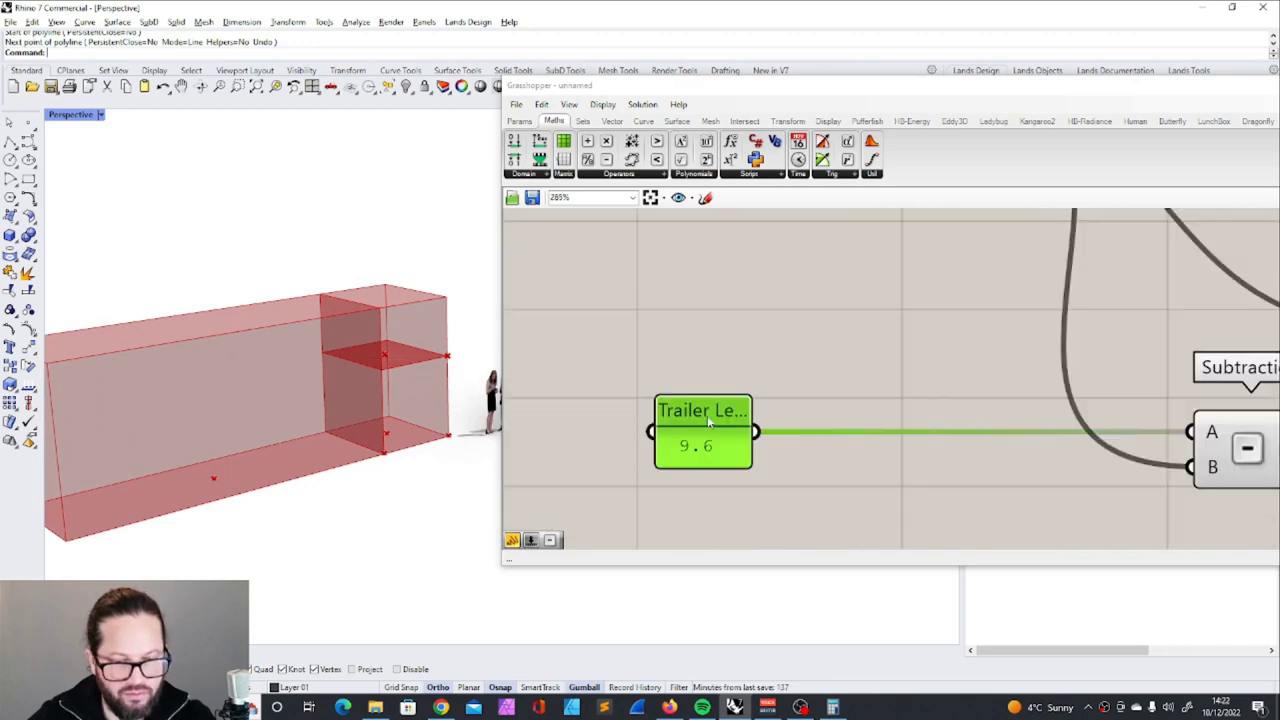
{"action": "left_click", "coordinate": [627, 347]}
{"action": "double_click", "coordinate": [704, 415]}
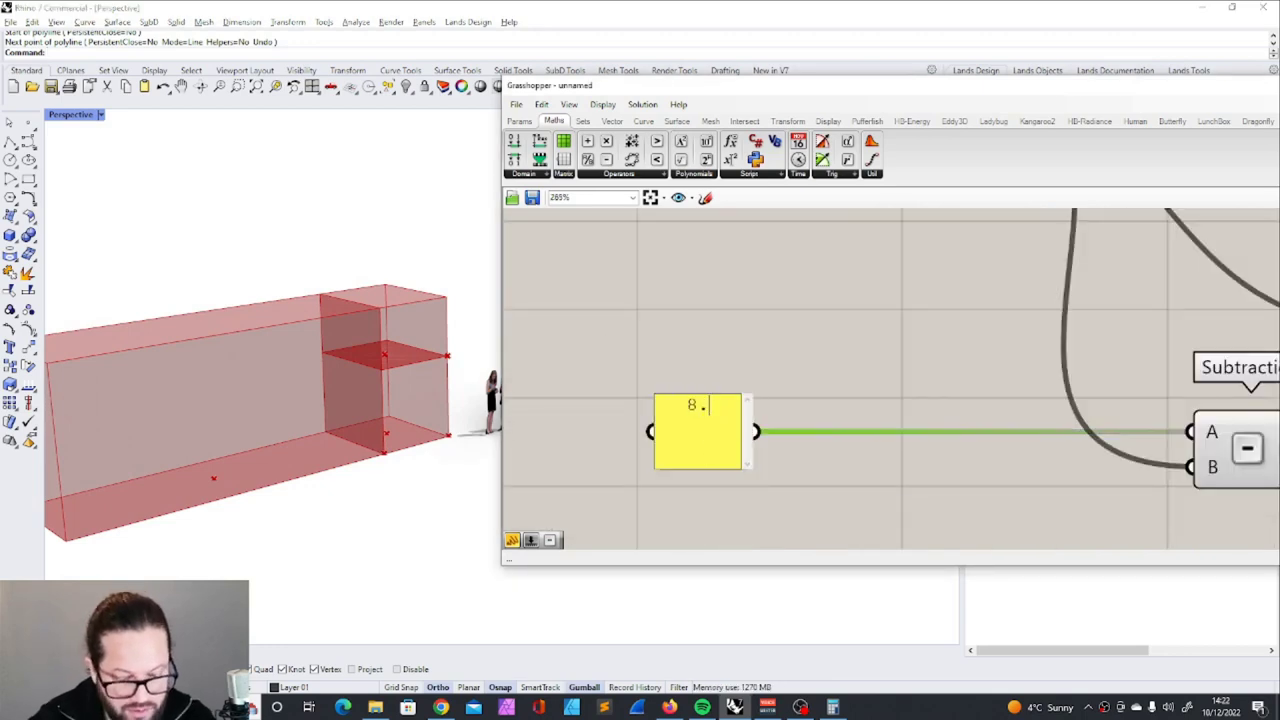
{"action": "type", "text": "8.4"}
{"action": "key", "text": "Return"}
{"action": "scroll", "coordinate": [794, 354], "scroll_direction": "down", "scroll_amount": 3}
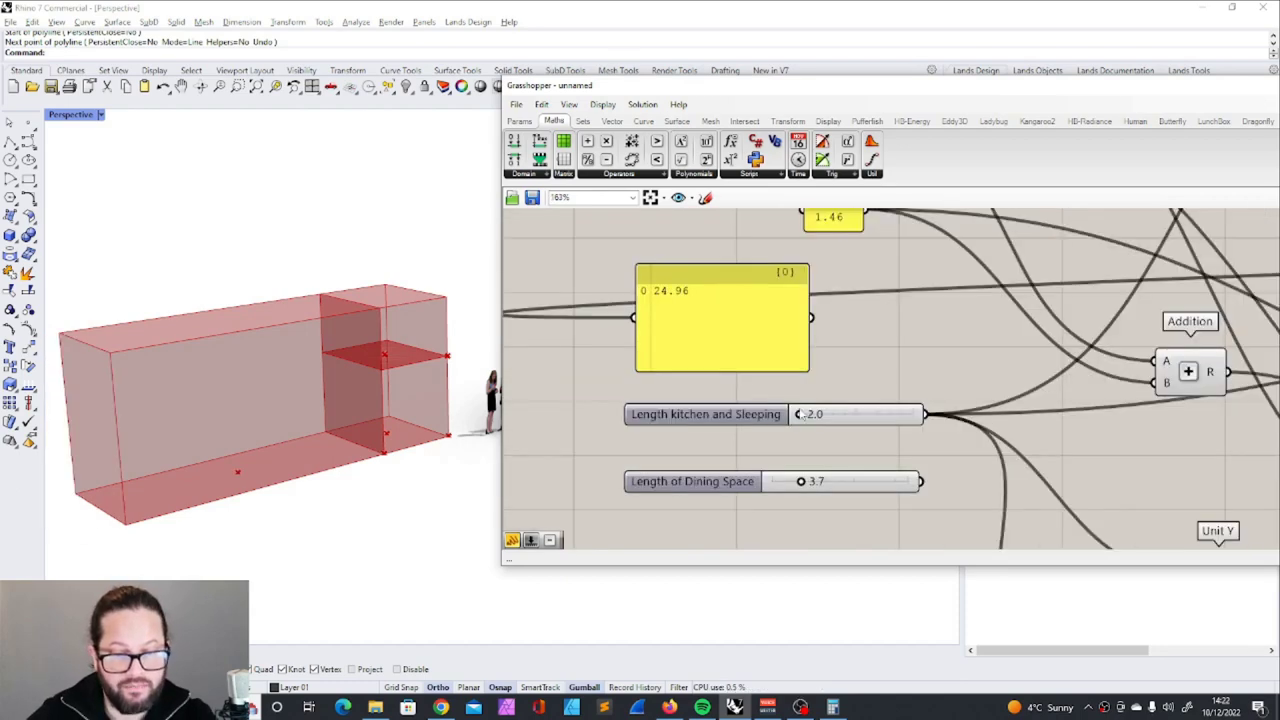
Set the Length kitchen and Sleeping slider to 3.4 and shift the Trailer Length panel further away from the Subtraction component
{"action": "left_click_drag", "start_coordinate": [800, 414], "coordinate": [815, 414]}
{"action": "scroll", "coordinate": [720, 400], "scroll_direction": "down", "scroll_amount": 5}
{"action": "scroll", "coordinate": [708, 316], "scroll_direction": "up", "scroll_amount": 4}
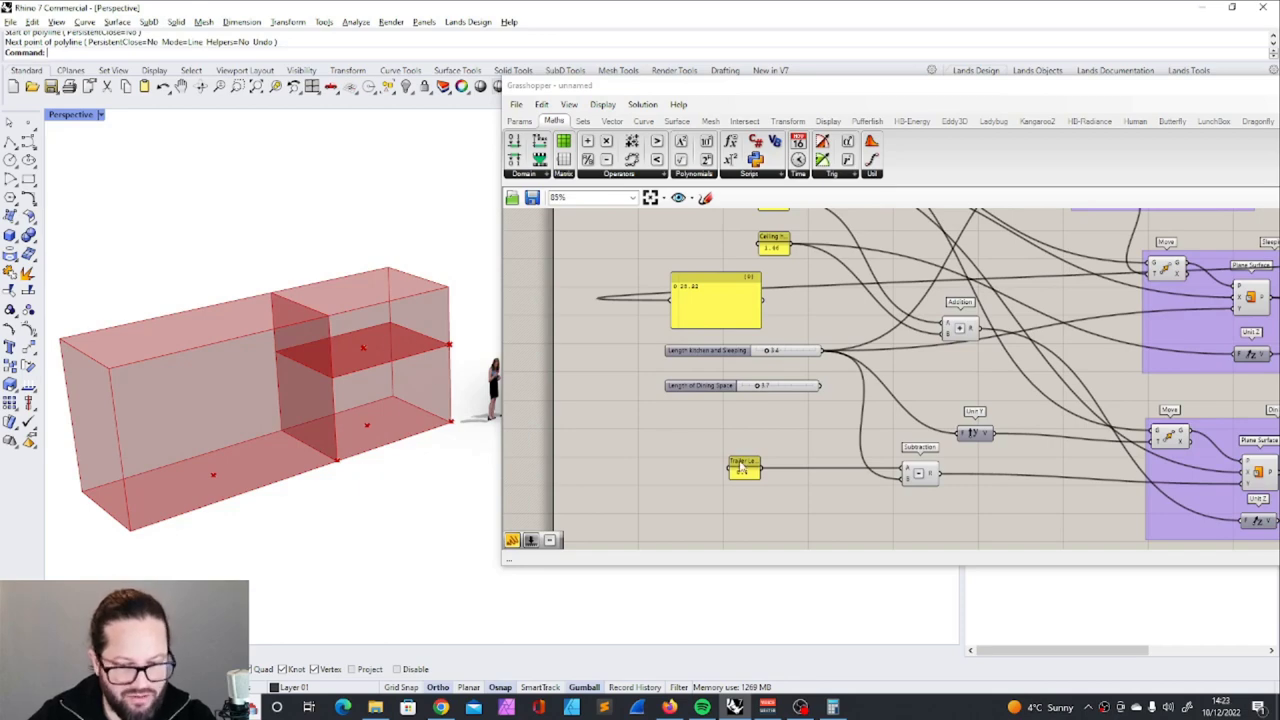
{"action": "left_click_drag", "start_coordinate": [741, 466], "coordinate": [706, 459]}
{"action": "scroll", "coordinate": [720, 437], "scroll_direction": "down", "scroll_amount": 6}
{"action": "scroll", "coordinate": [993, 417], "scroll_direction": "up", "scroll_amount": 3}
{"action": "scroll", "coordinate": [990, 355], "scroll_direction": "down", "scroll_amount": 2}
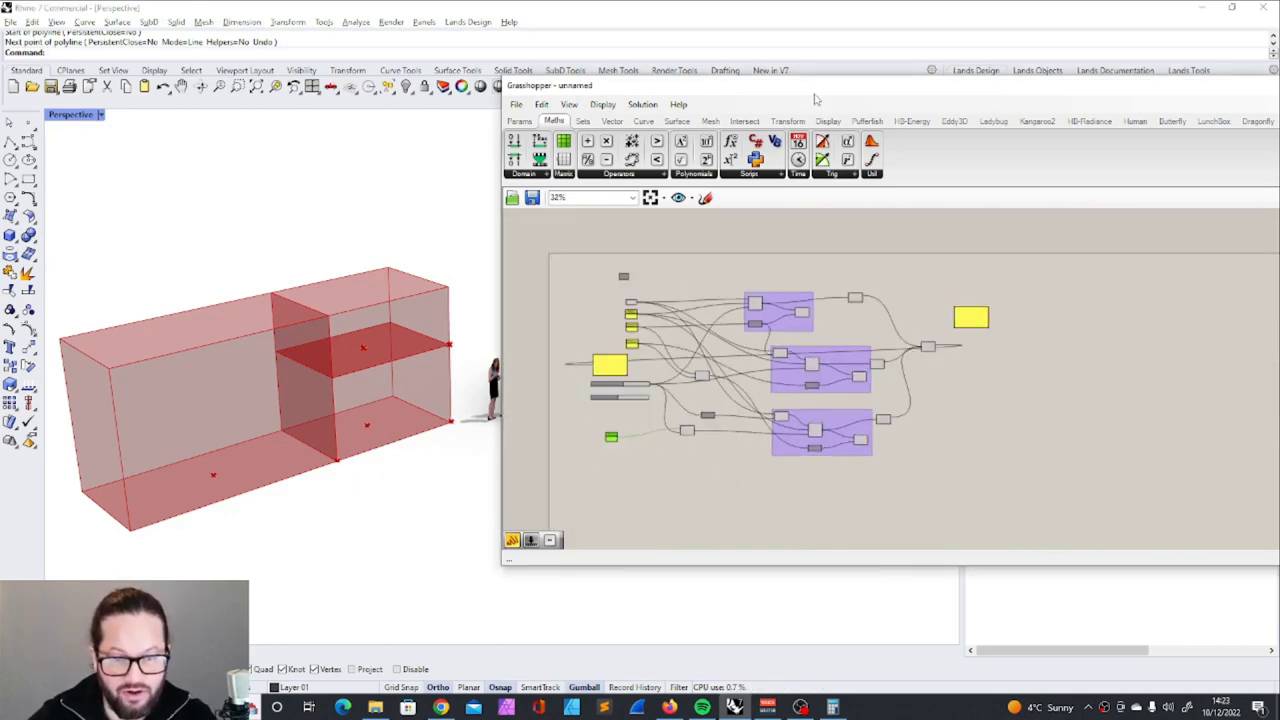
Add a Galapagos evolutionary solver to the definition and place it just below the Subtraction component
{"action": "left_click", "coordinate": [520, 121]}
{"action": "left_click", "coordinate": [803, 176]}
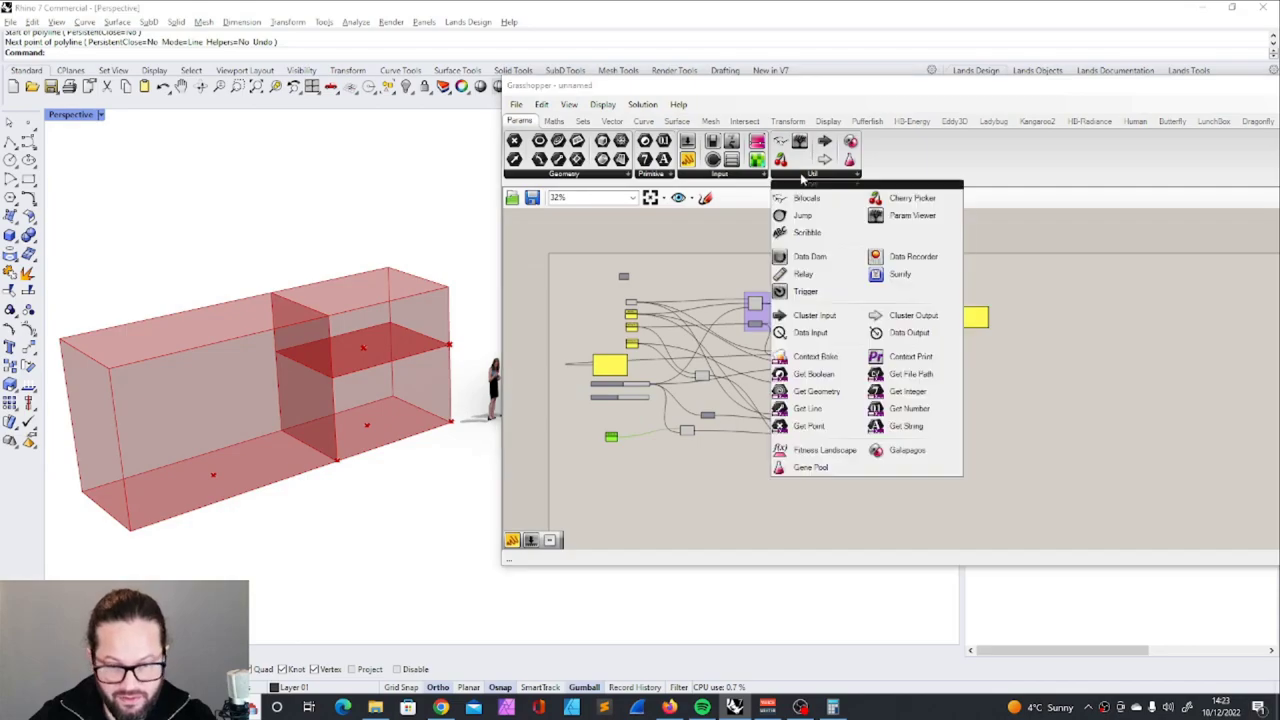
{"action": "left_click", "coordinate": [907, 450]}
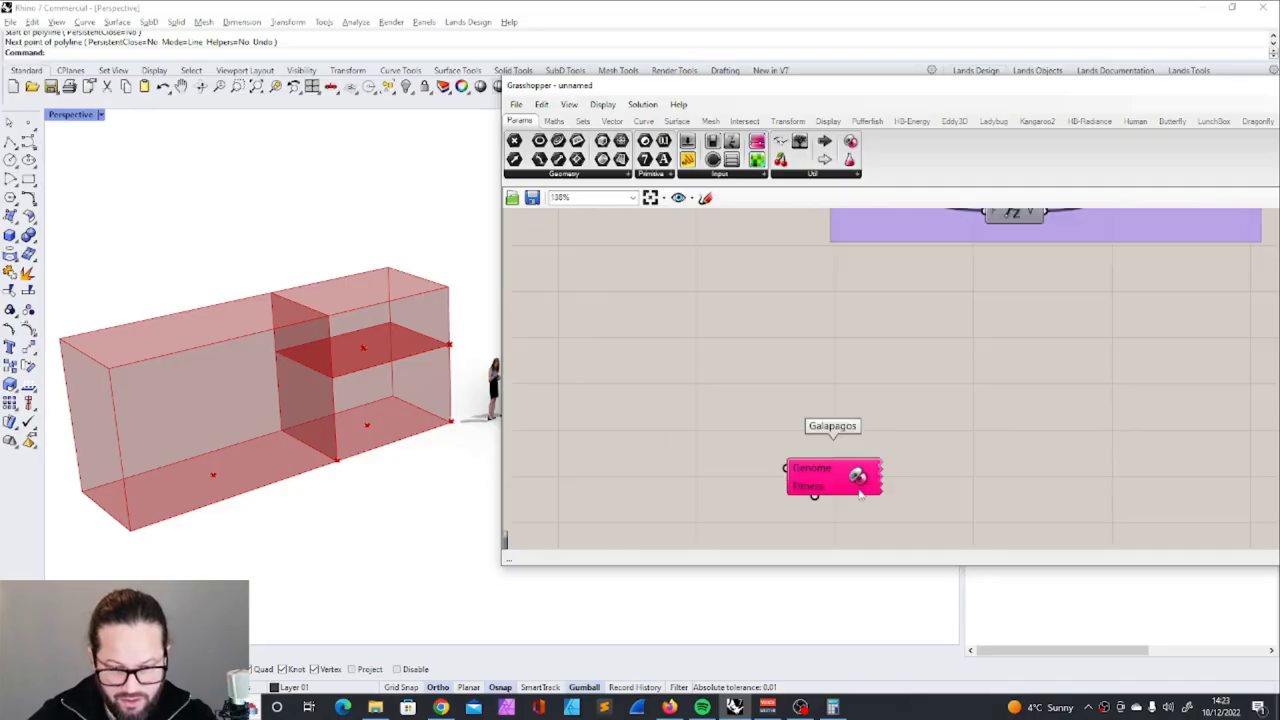
{"action": "scroll", "coordinate": [923, 500], "scroll_direction": "down", "scroll_amount": 1}
{"action": "scroll", "coordinate": [902, 492], "scroll_direction": "up", "scroll_amount": 1}
{"action": "left_click_drag", "start_coordinate": [900, 483], "coordinate": [782, 420]}
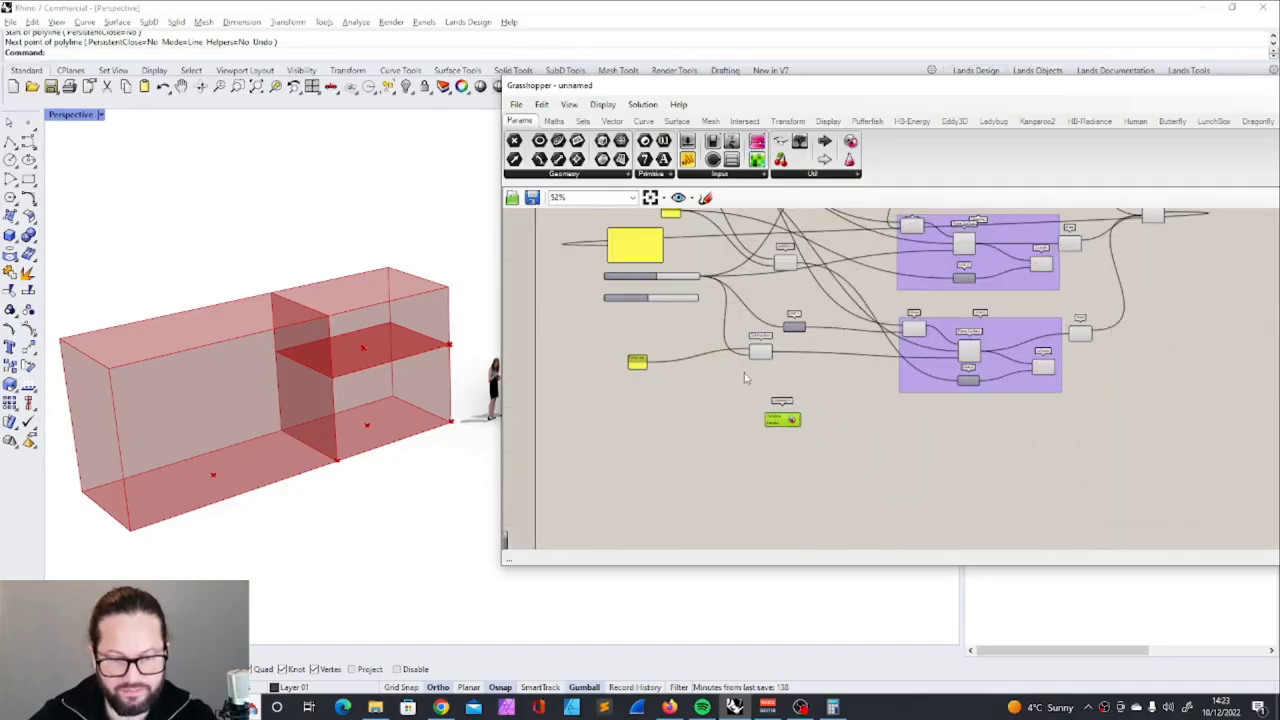
Move Galapagos closer to the Trailer Length panel and connect its Genome to the Length kitchen and Sleeping slider
{"action": "scroll", "coordinate": [685, 290], "scroll_direction": "up", "scroll_amount": 5}
{"action": "scroll", "coordinate": [688, 286], "scroll_direction": "down", "scroll_amount": 3}
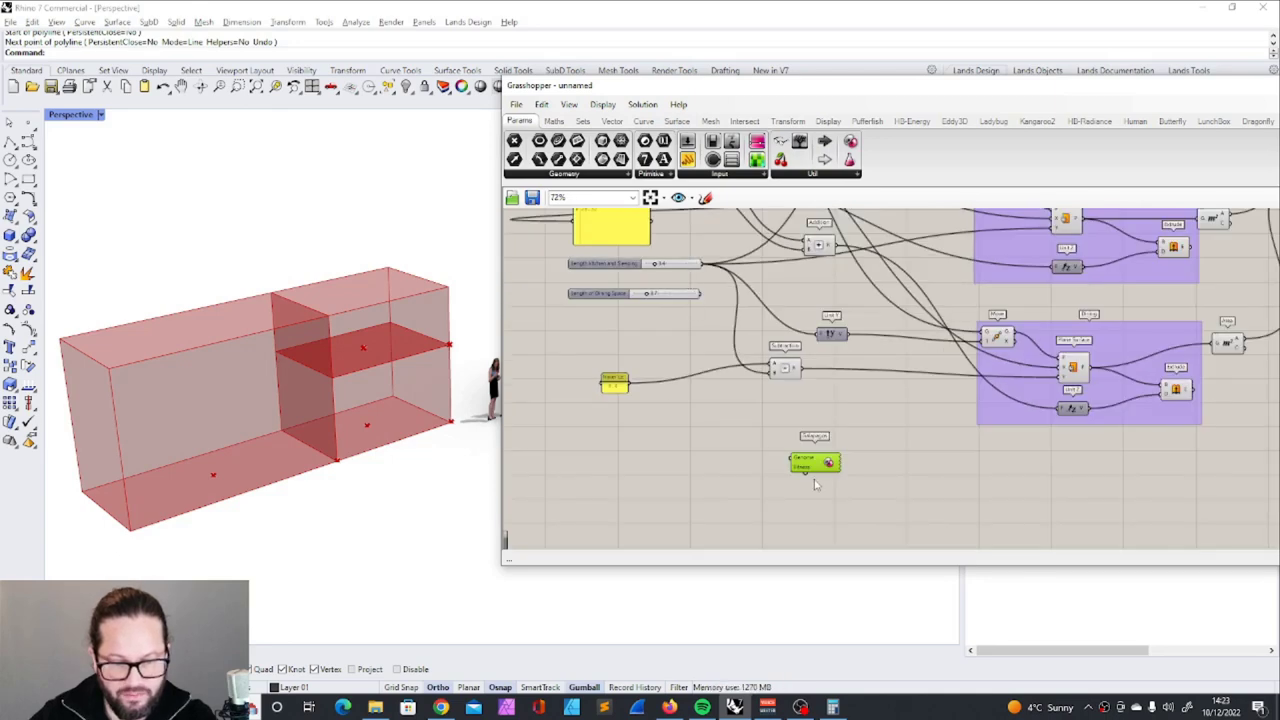
{"action": "scroll", "coordinate": [814, 484], "scroll_direction": "up", "scroll_amount": 1}
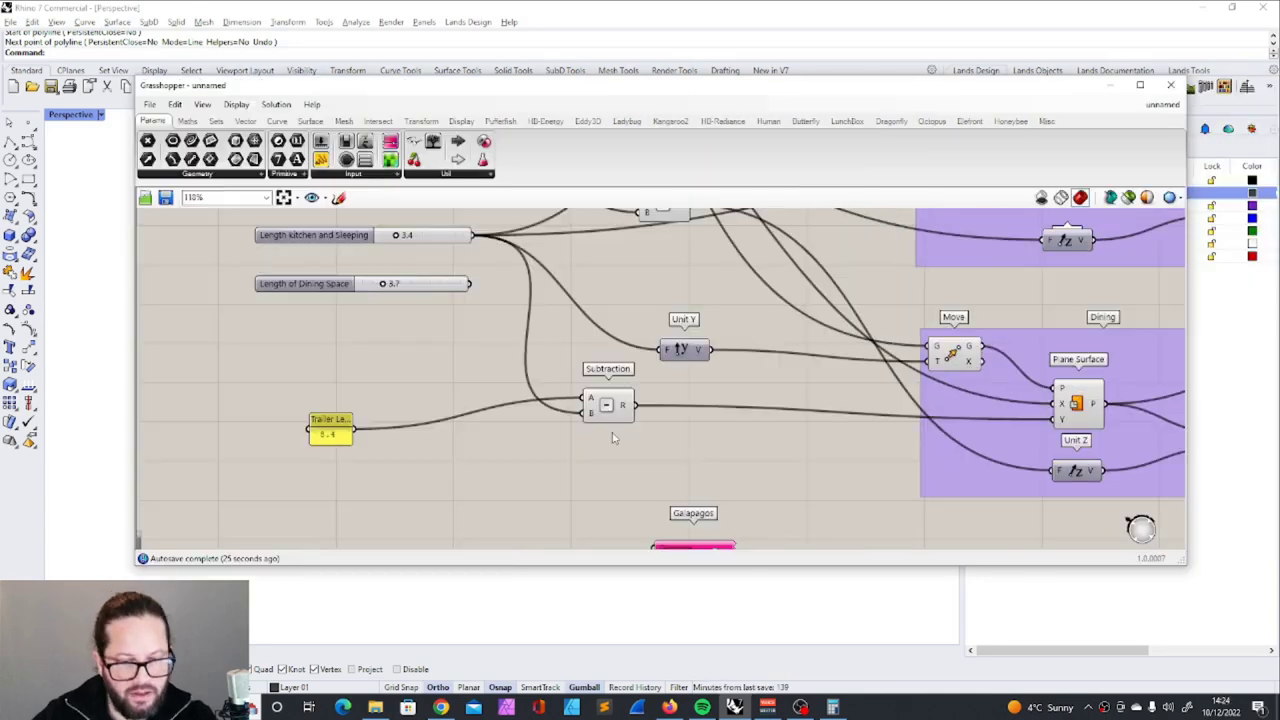
{"action": "scroll", "coordinate": [628, 400], "scroll_direction": "down", "scroll_amount": 3}
{"action": "scroll", "coordinate": [659, 525], "scroll_direction": "up", "scroll_amount": 2}
{"action": "left_click_drag", "start_coordinate": [661, 481], "coordinate": [500, 417]}
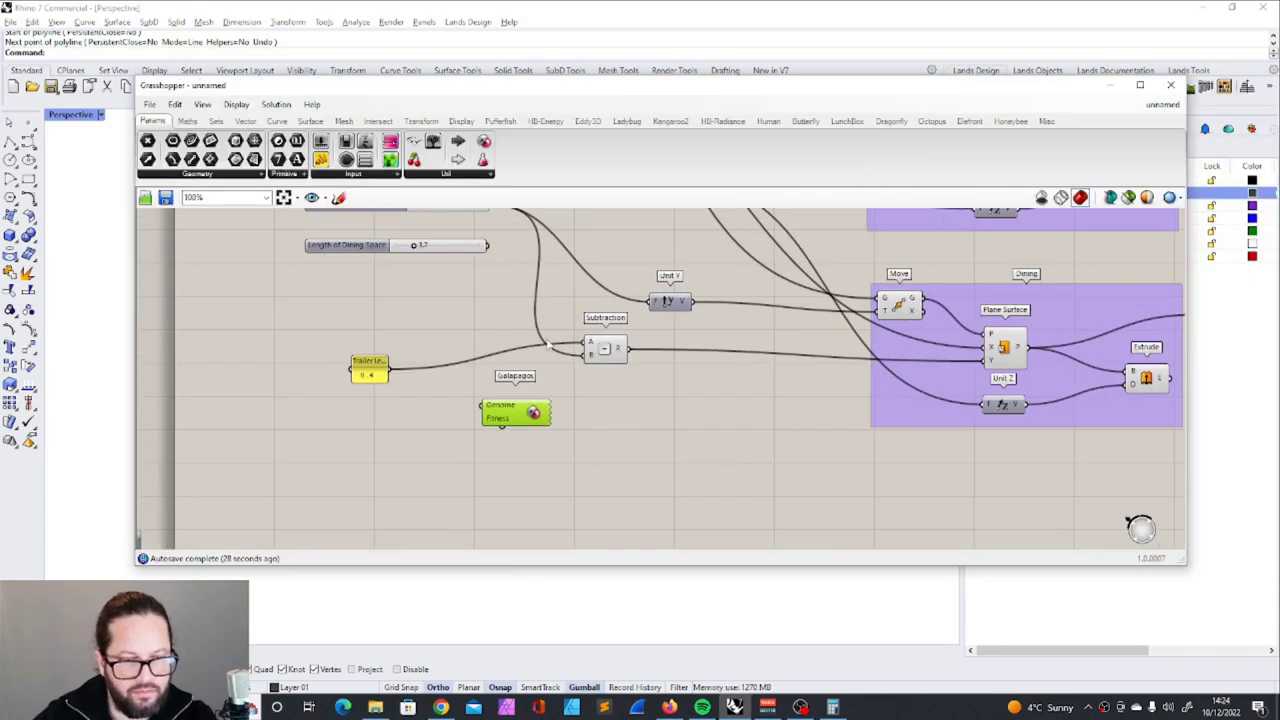
{"action": "scroll", "coordinate": [469, 285], "scroll_direction": "up", "scroll_amount": 2}
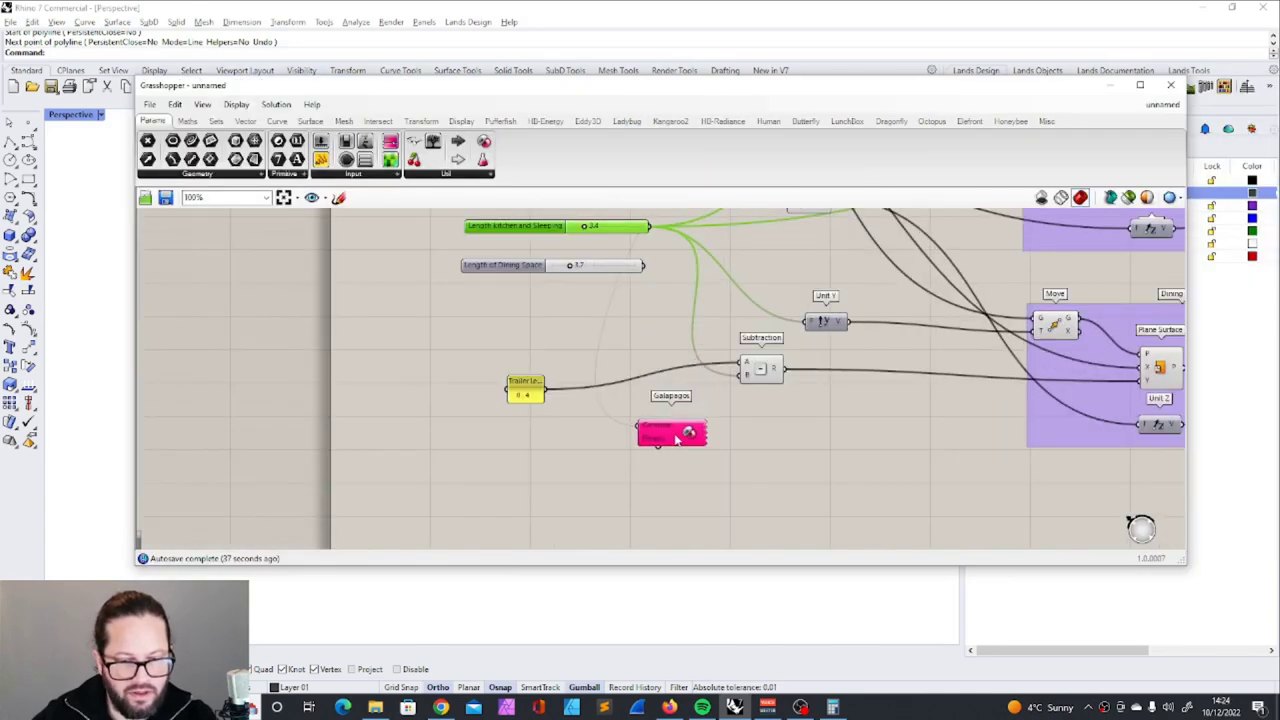
{"action": "left_click", "coordinate": [674, 437]}
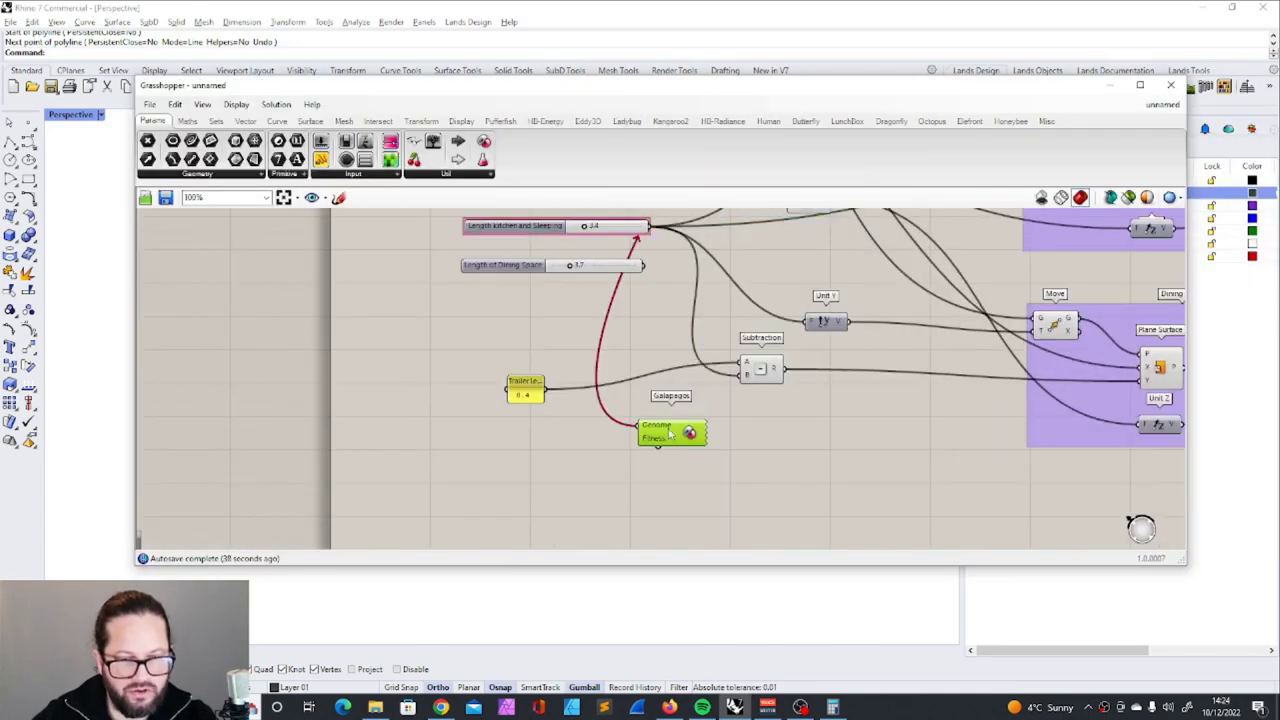
Move the total area panel away from the length sliders to a spot below and beside the Mass Addition component
{"action": "scroll", "coordinate": [771, 459], "scroll_direction": "down", "scroll_amount": 3}
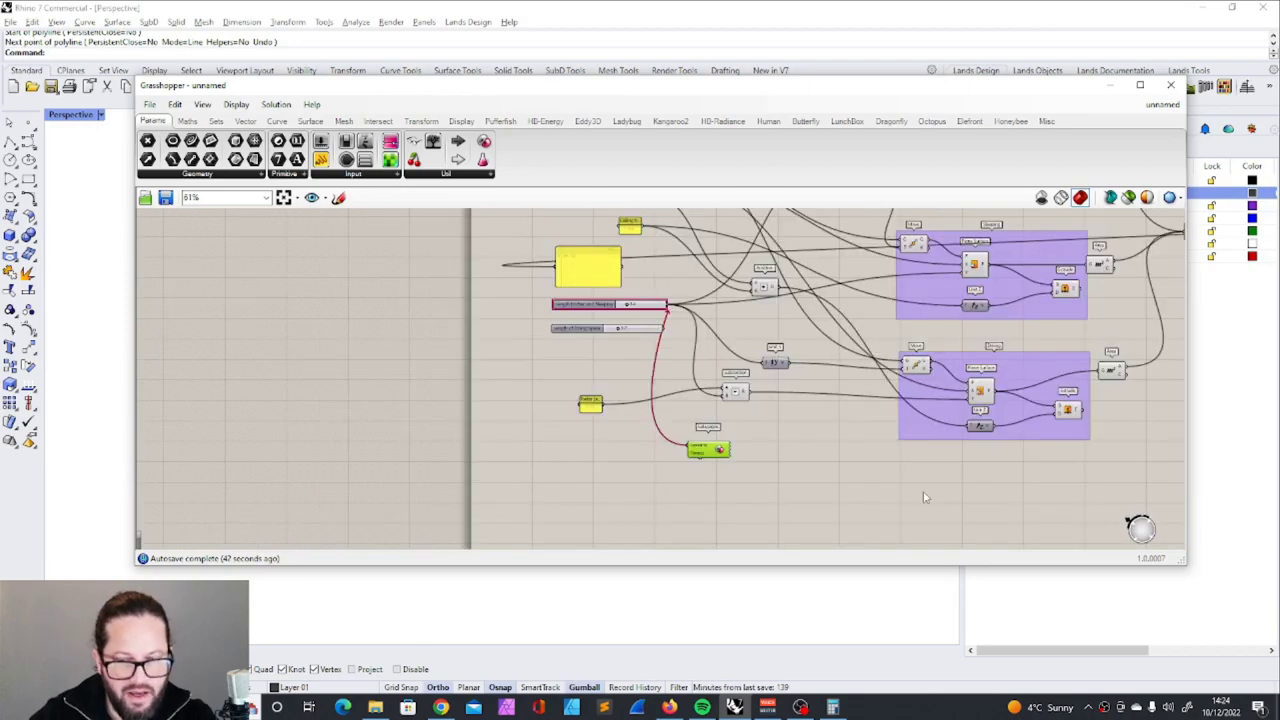
{"action": "scroll", "coordinate": [1105, 456], "scroll_direction": "up", "scroll_amount": 3}
{"action": "scroll", "coordinate": [754, 384], "scroll_direction": "down", "scroll_amount": 7}
{"action": "scroll", "coordinate": [951, 262], "scroll_direction": "up", "scroll_amount": 4}
{"action": "scroll", "coordinate": [908, 351], "scroll_direction": "down", "scroll_amount": 2}
{"action": "left_click", "coordinate": [892, 329]}
{"action": "scroll", "coordinate": [403, 411], "scroll_direction": "up", "scroll_amount": 4}
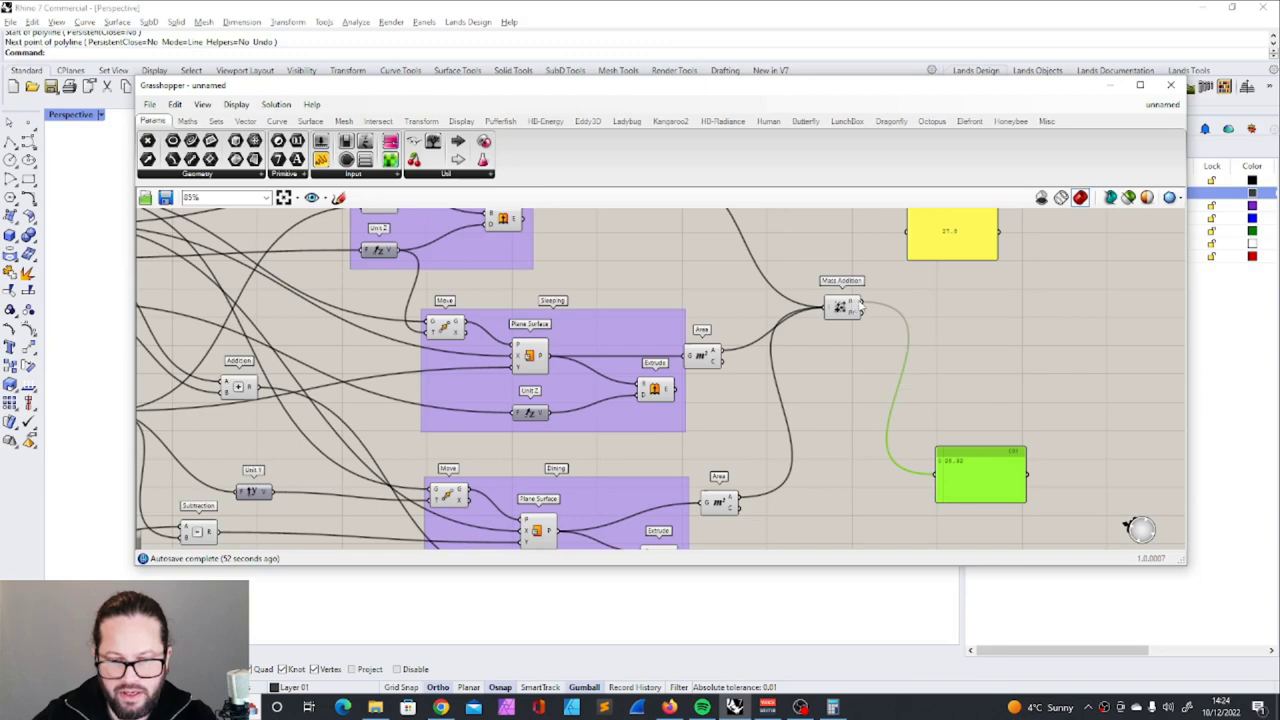
{"action": "scroll", "coordinate": [861, 303], "scroll_direction": "down", "scroll_amount": 4}
{"action": "scroll", "coordinate": [757, 430], "scroll_direction": "up", "scroll_amount": 3}
{"action": "scroll", "coordinate": [945, 300], "scroll_direction": "down", "scroll_amount": 3}
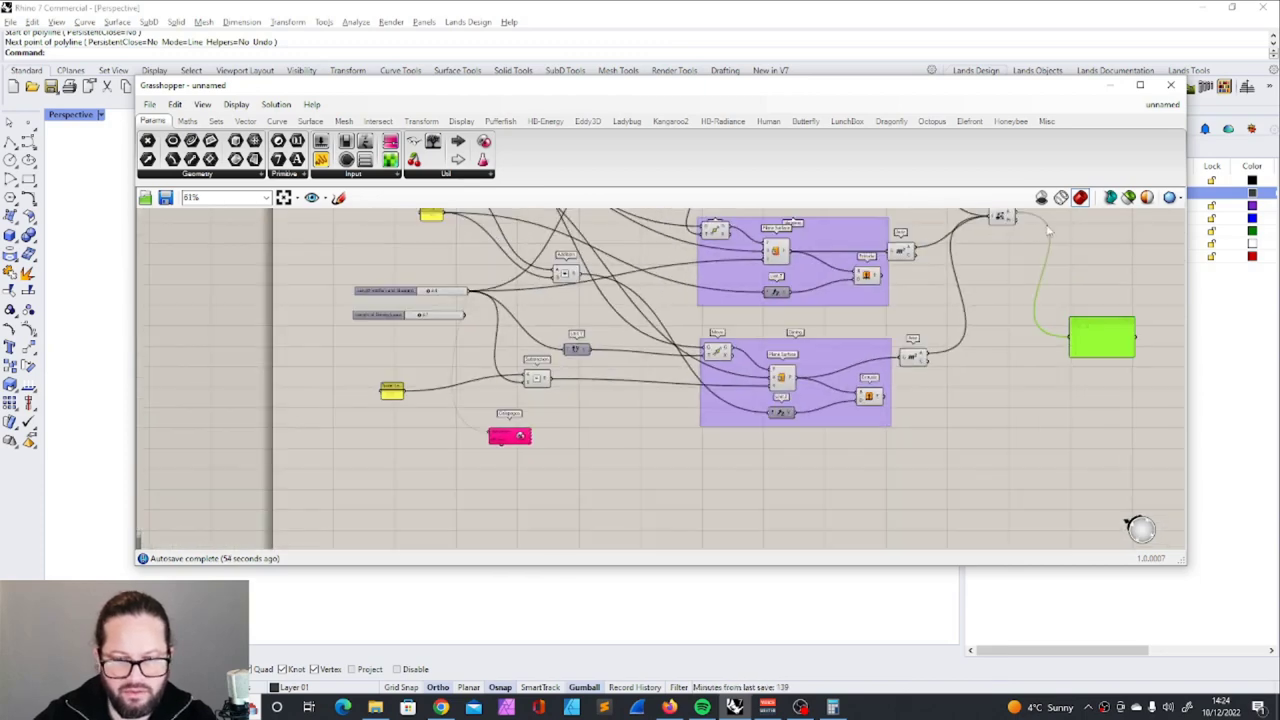
Move the Galapagos component beside Mass Addition and connect its Fitness to the Mass Addition result
{"action": "left_click_drag", "start_coordinate": [1014, 232], "coordinate": [685, 399]}
{"action": "scroll", "coordinate": [685, 399], "scroll_direction": "up", "scroll_amount": 3}
{"action": "scroll", "coordinate": [685, 399], "scroll_direction": "up", "scroll_amount": 2}
{"action": "scroll", "coordinate": [512, 398], "scroll_direction": "down", "scroll_amount": 4}
{"action": "left_click_drag", "start_coordinate": [557, 383], "coordinate": [1041, 247]}
{"action": "scroll", "coordinate": [949, 320], "scroll_direction": "down", "scroll_amount": 2}
{"action": "scroll", "coordinate": [990, 360], "scroll_direction": "up", "scroll_amount": 5}
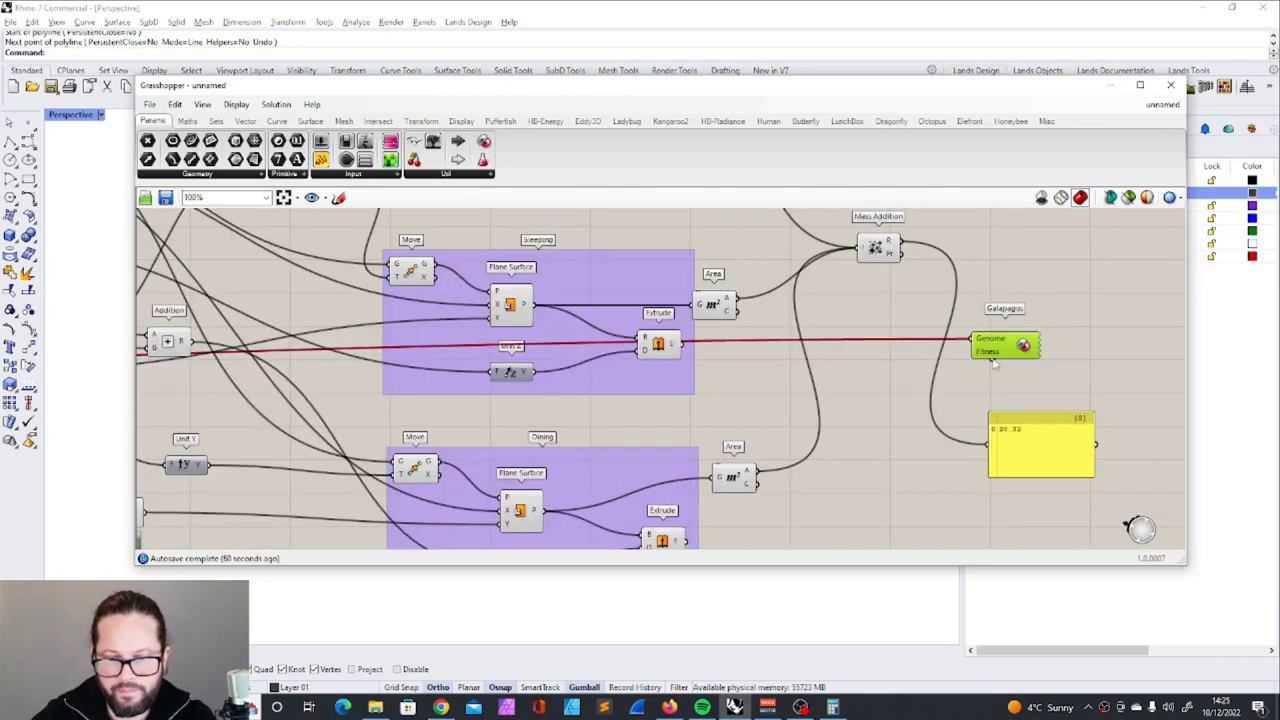
{"action": "left_click_drag", "start_coordinate": [891, 340], "coordinate": [889, 243]}
Move the Galapagos component to a free spot below the Dining group
{"action": "scroll", "coordinate": [1054, 288], "scroll_direction": "down", "scroll_amount": 4}
{"action": "scroll", "coordinate": [1030, 322], "scroll_direction": "up", "scroll_amount": 2}
{"action": "left_click_drag", "start_coordinate": [1029, 323], "coordinate": [770, 515]}
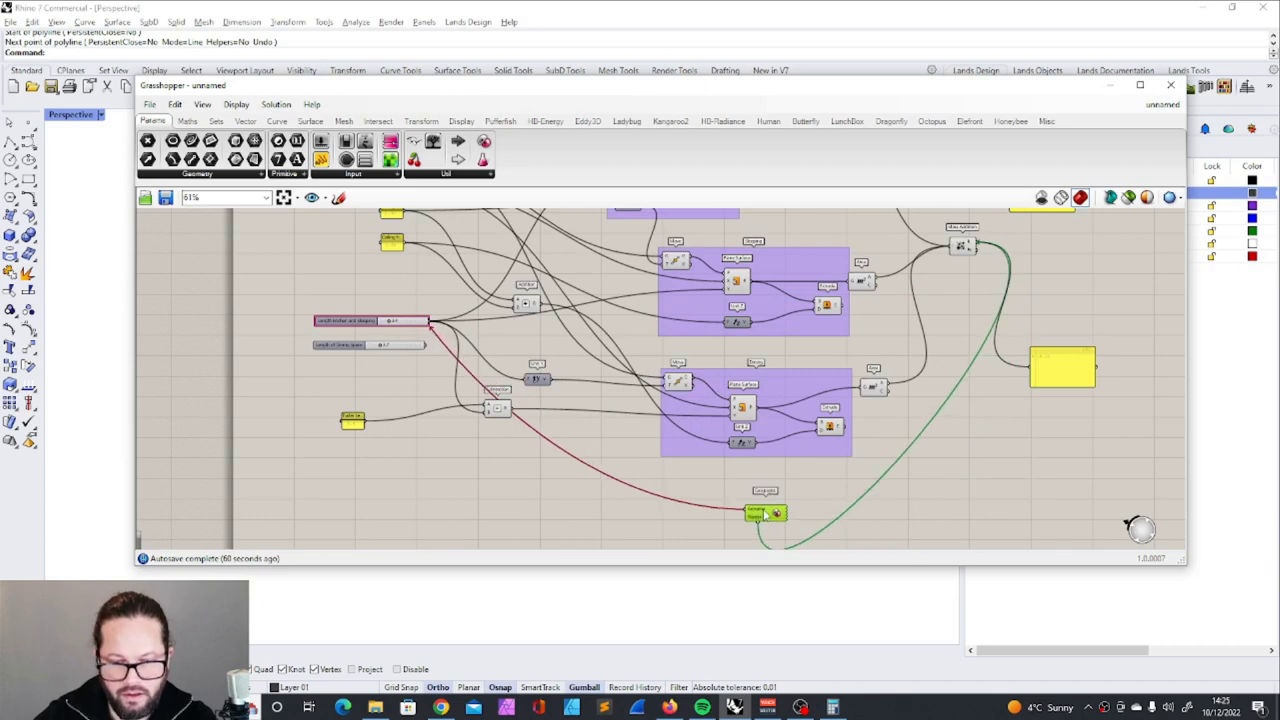
Open the Galapagos Editor and move its window to uncover more of the definition
{"action": "scroll", "coordinate": [760, 510], "scroll_direction": "up", "scroll_amount": 5}
{"action": "right_click", "coordinate": [733, 425]}
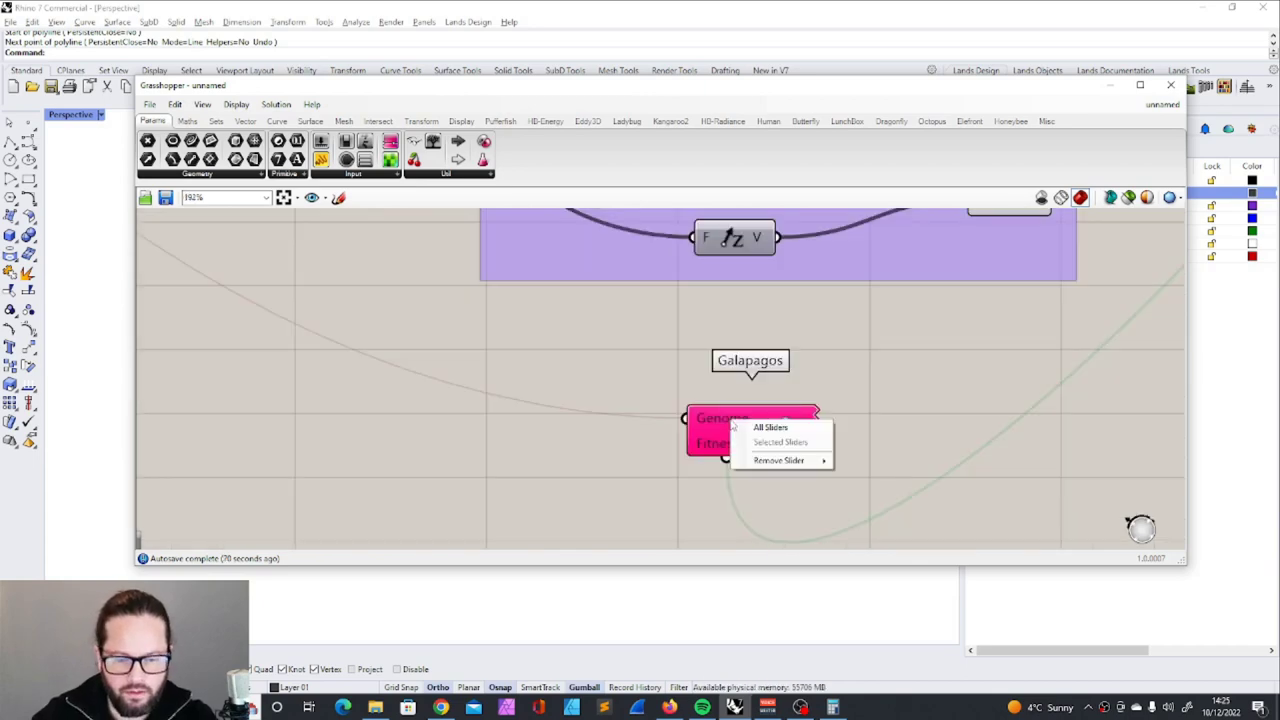
{"action": "left_click", "coordinate": [770, 427]}
{"action": "double_click", "coordinate": [717, 424]}
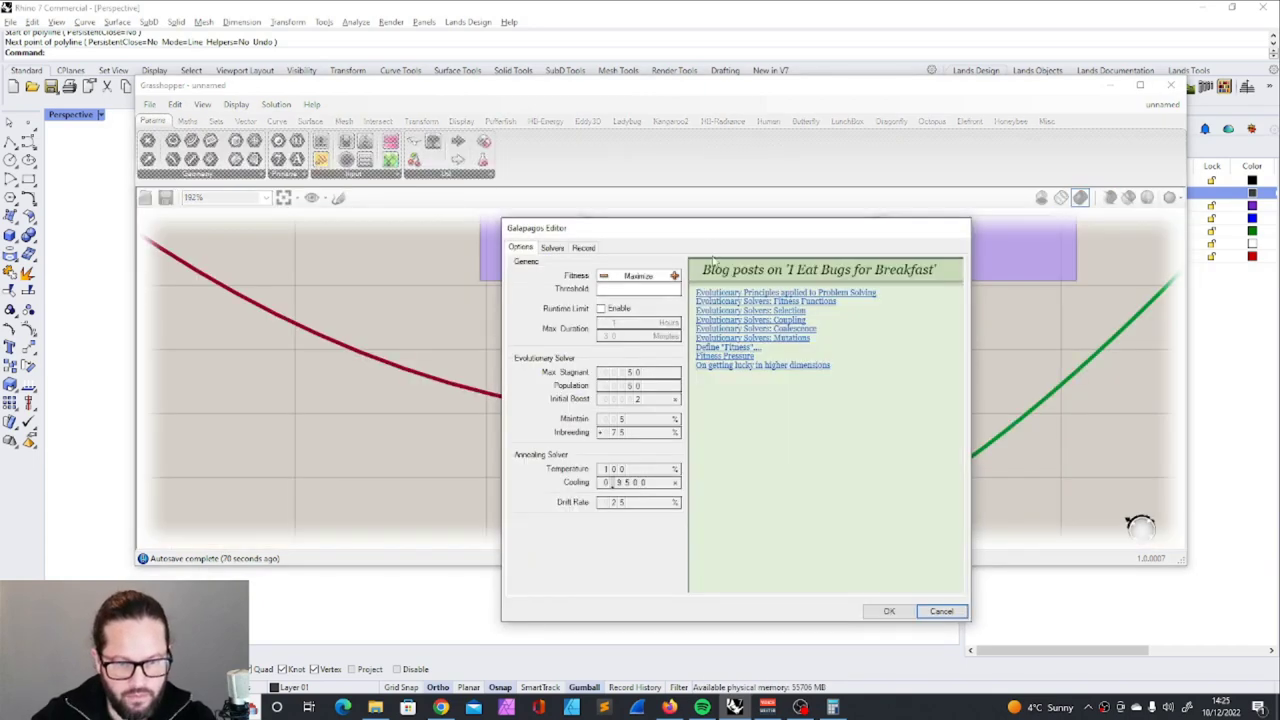
{"action": "left_click_drag", "start_coordinate": [709, 229], "coordinate": [900, 103]}
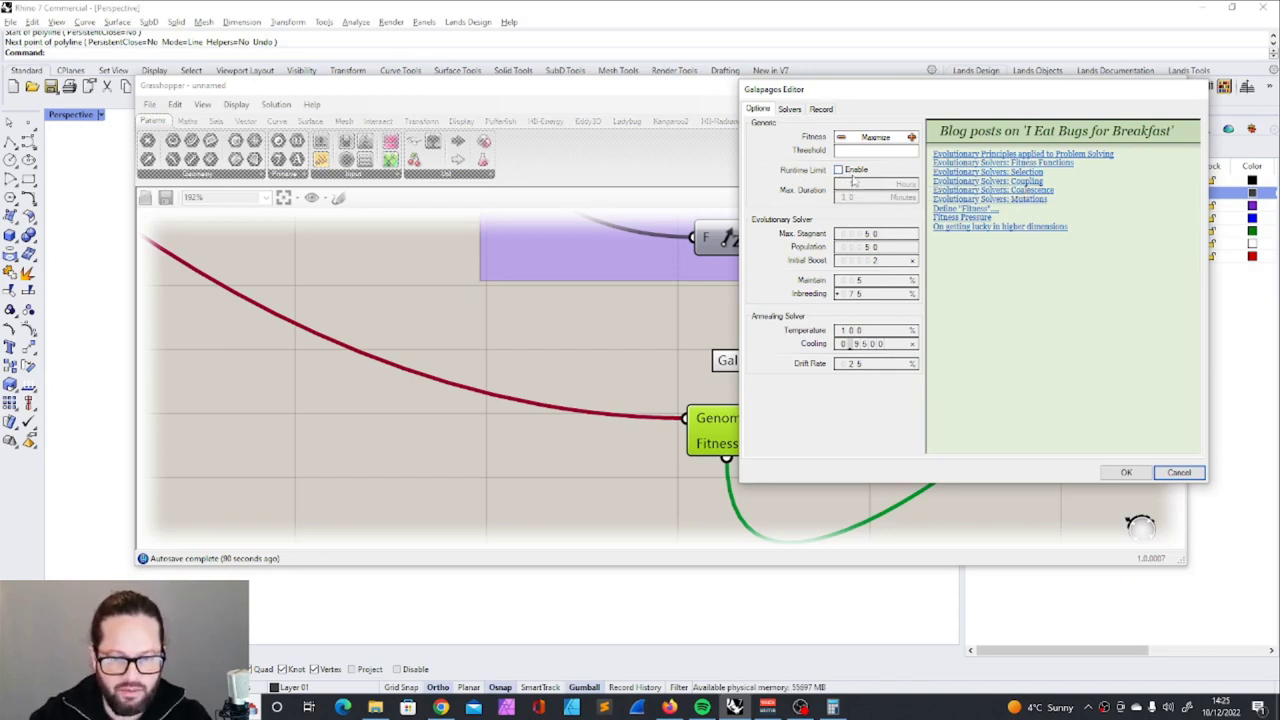
Run the Galapagos evolutionary solver with fitness set to Maximize and stop it after about 50 generations
{"action": "left_click", "coordinate": [790, 110]}
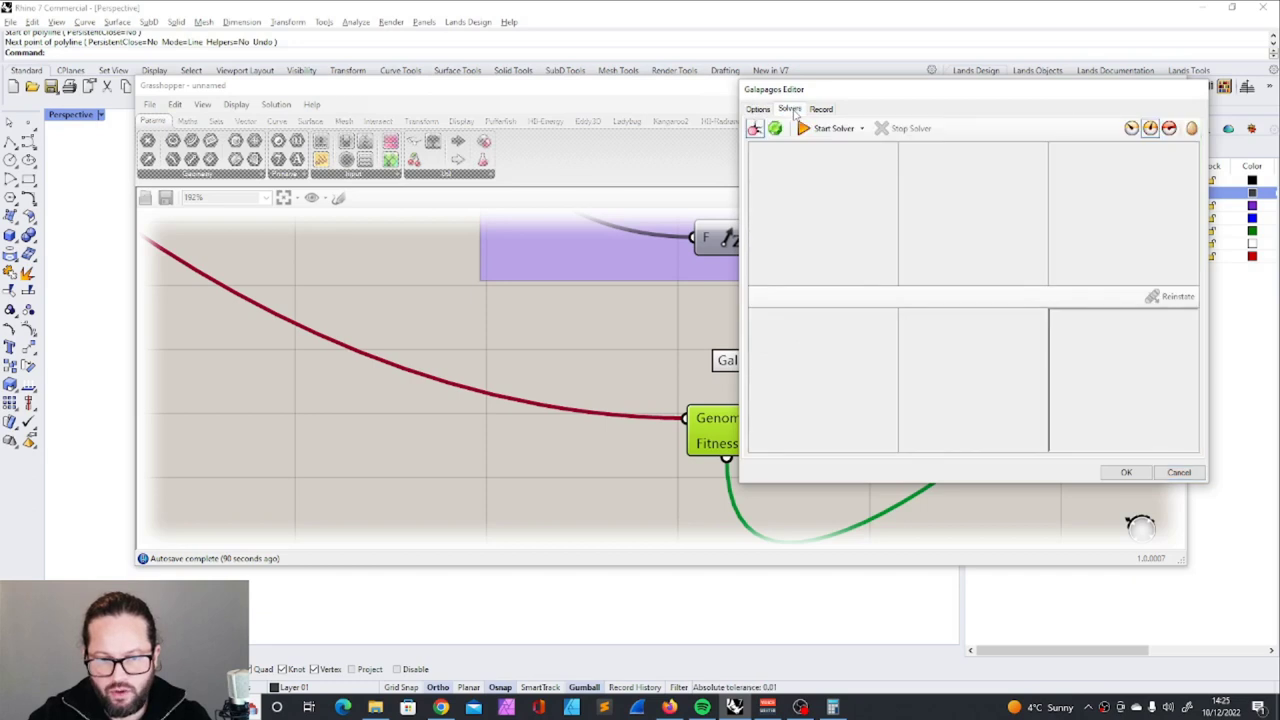
{"action": "left_click", "coordinate": [758, 109]}
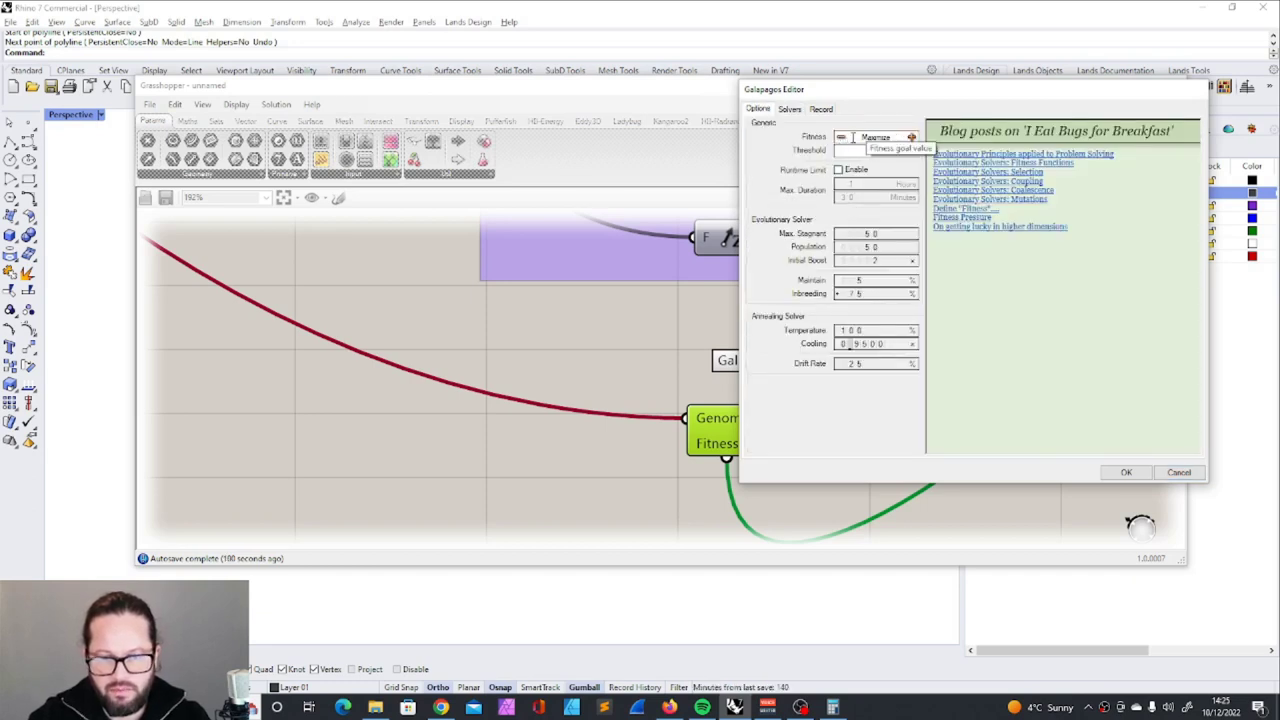
{"action": "left_click_drag", "start_coordinate": [903, 102], "coordinate": [930, 97]}
{"action": "left_click", "coordinate": [922, 104]}
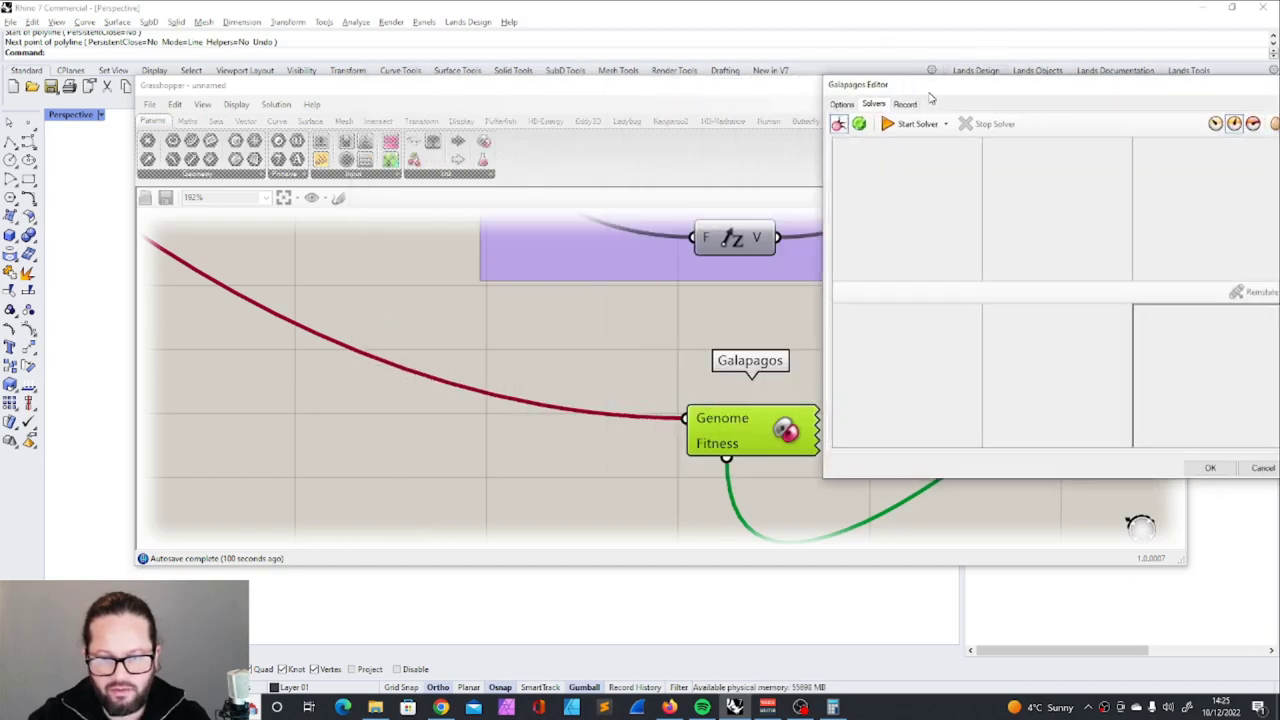
{"action": "scroll", "coordinate": [543, 389], "scroll_direction": "down", "scroll_amount": 8}
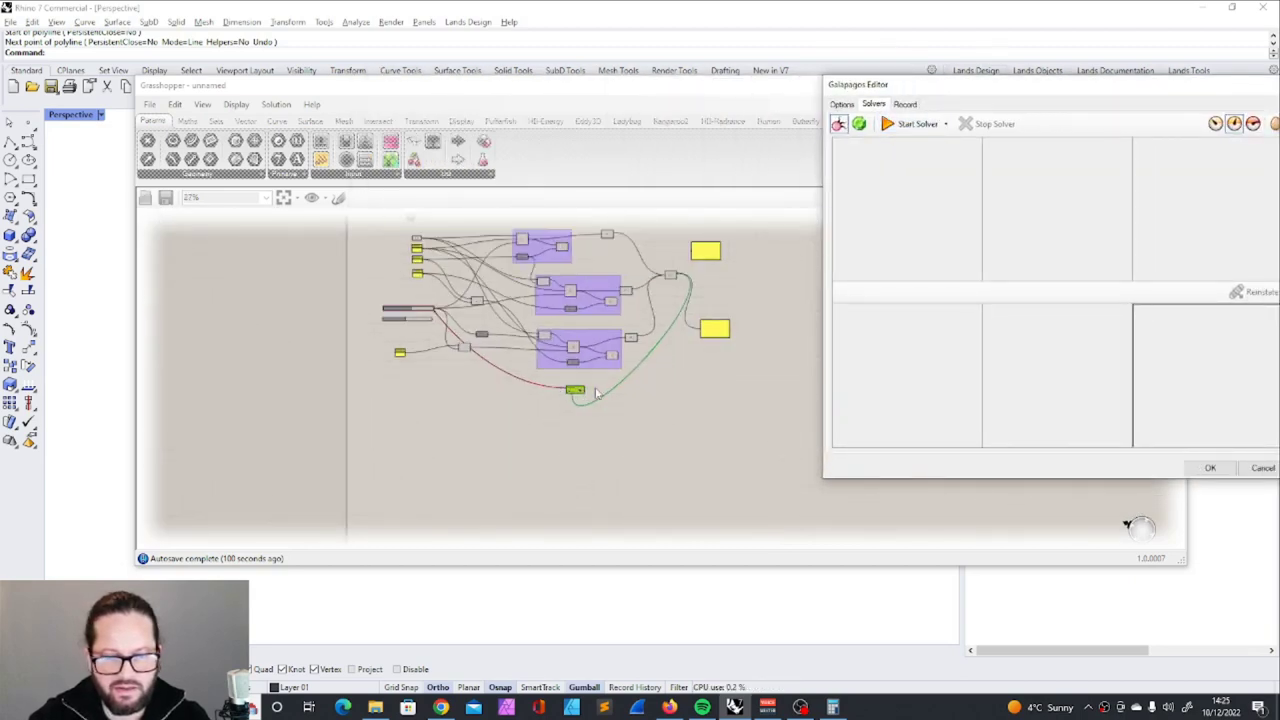
{"action": "right_click_drag", "start_coordinate": [543, 389], "coordinate": [489, 443]}
{"action": "scroll", "coordinate": [596, 334], "scroll_direction": "up", "scroll_amount": 4}
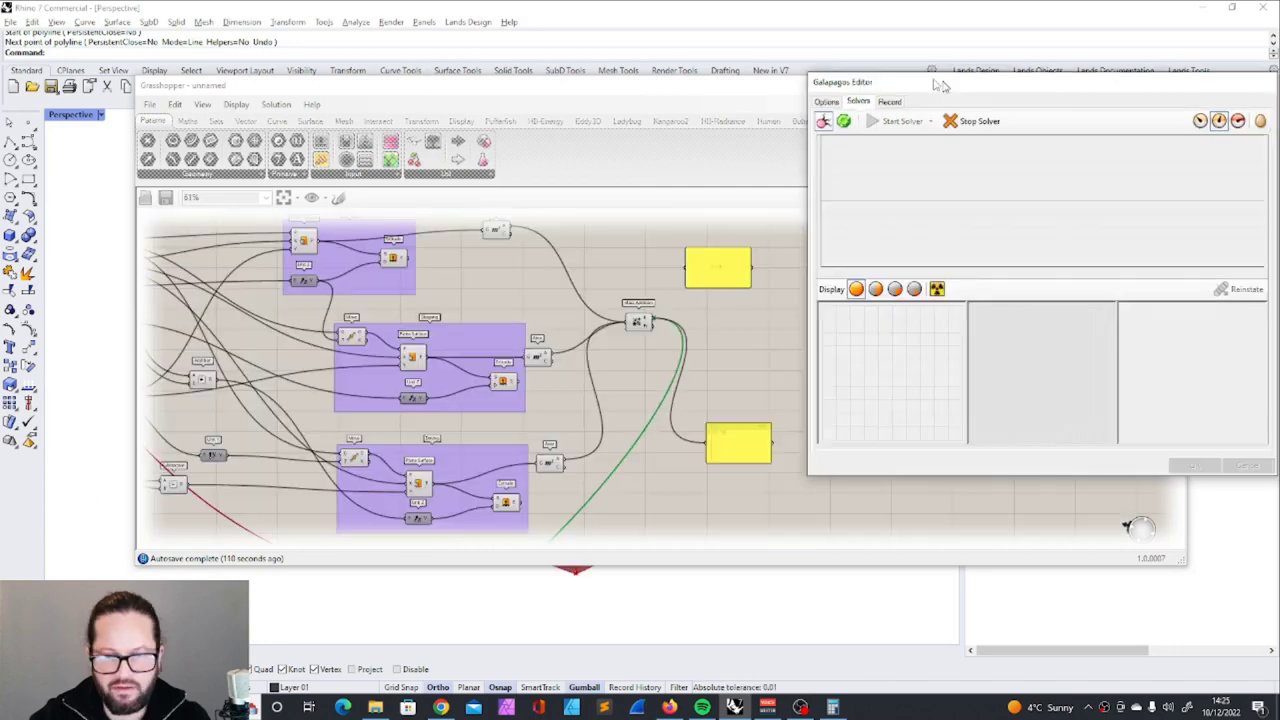
{"action": "left_click_drag", "start_coordinate": [940, 85], "coordinate": [896, 45]}
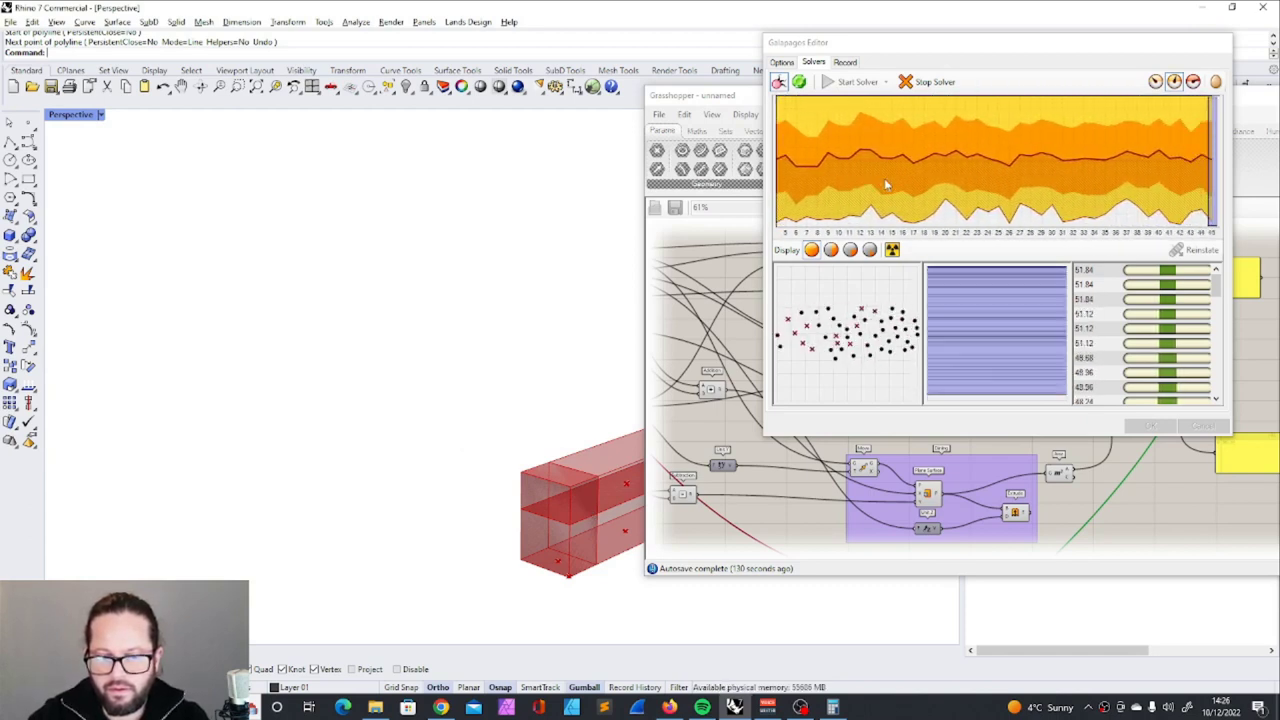
{"action": "left_click", "coordinate": [927, 83]}
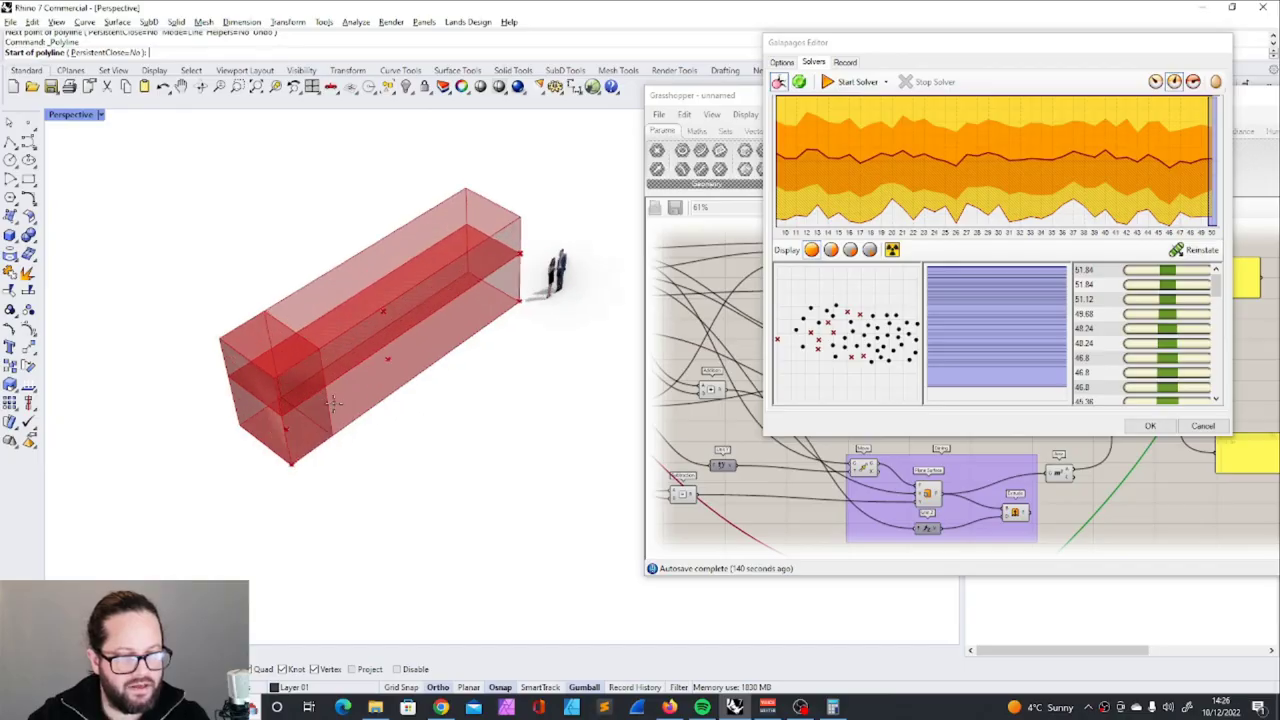
Examine the maximised house massing in the Perspective view from several sides and distances
{"action": "scroll", "coordinate": [355, 403], "scroll_direction": "up", "scroll_amount": 3}
{"action": "scroll", "coordinate": [397, 405], "scroll_direction": "down", "scroll_amount": 4}
{"action": "right_click_drag", "start_coordinate": [398, 405], "coordinate": [455, 313]}
{"action": "scroll", "coordinate": [455, 313], "scroll_direction": "up", "scroll_amount": 8}
{"action": "scroll", "coordinate": [456, 313], "scroll_direction": "down", "scroll_amount": 5}
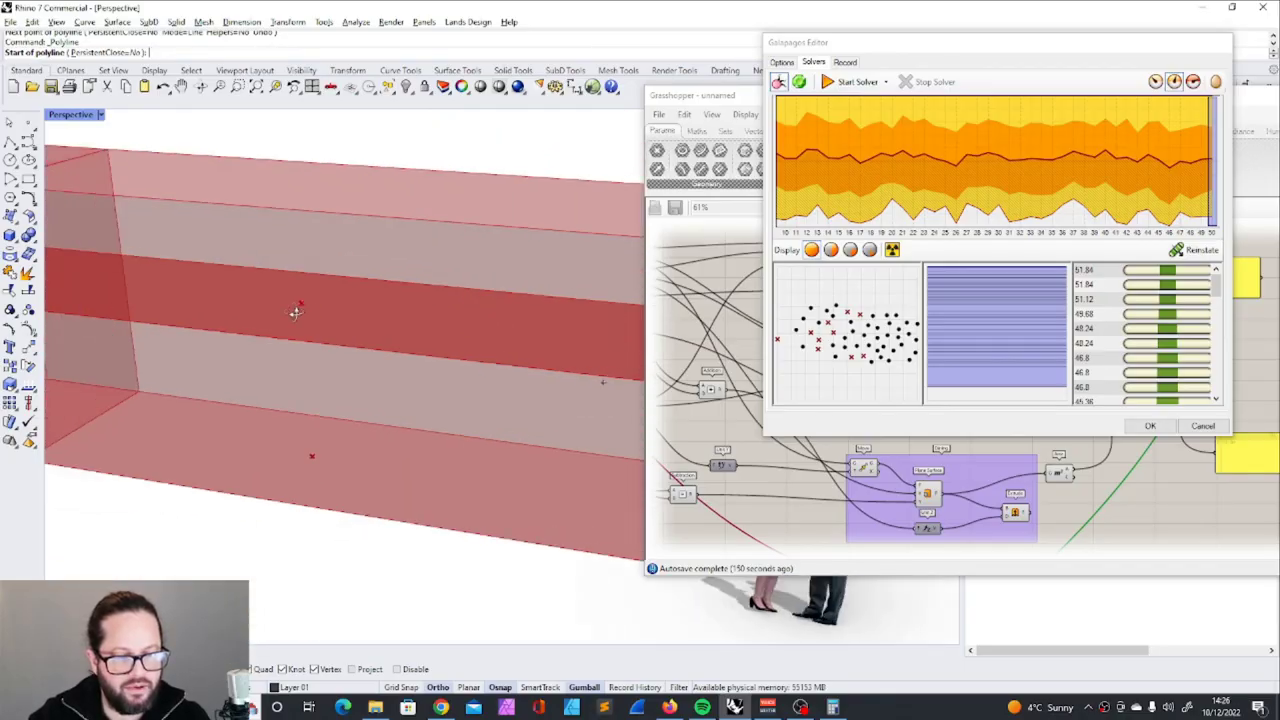
{"action": "scroll", "coordinate": [470, 415], "scroll_direction": "down", "scroll_amount": 6}
{"action": "right_click_drag", "start_coordinate": [466, 416], "coordinate": [372, 425]}
{"action": "scroll", "coordinate": [362, 425], "scroll_direction": "up", "scroll_amount": 8}
{"action": "scroll", "coordinate": [329, 347], "scroll_direction": "down", "scroll_amount": 8}
{"action": "mouse_move", "coordinate": [456, 389]}
{"action": "right_mouse_down"}
{"action": "mouse_move", "coordinate": [453, 430]}
{"action": "mouse_move", "coordinate": [468, 396]}
{"action": "right_mouse_up"}
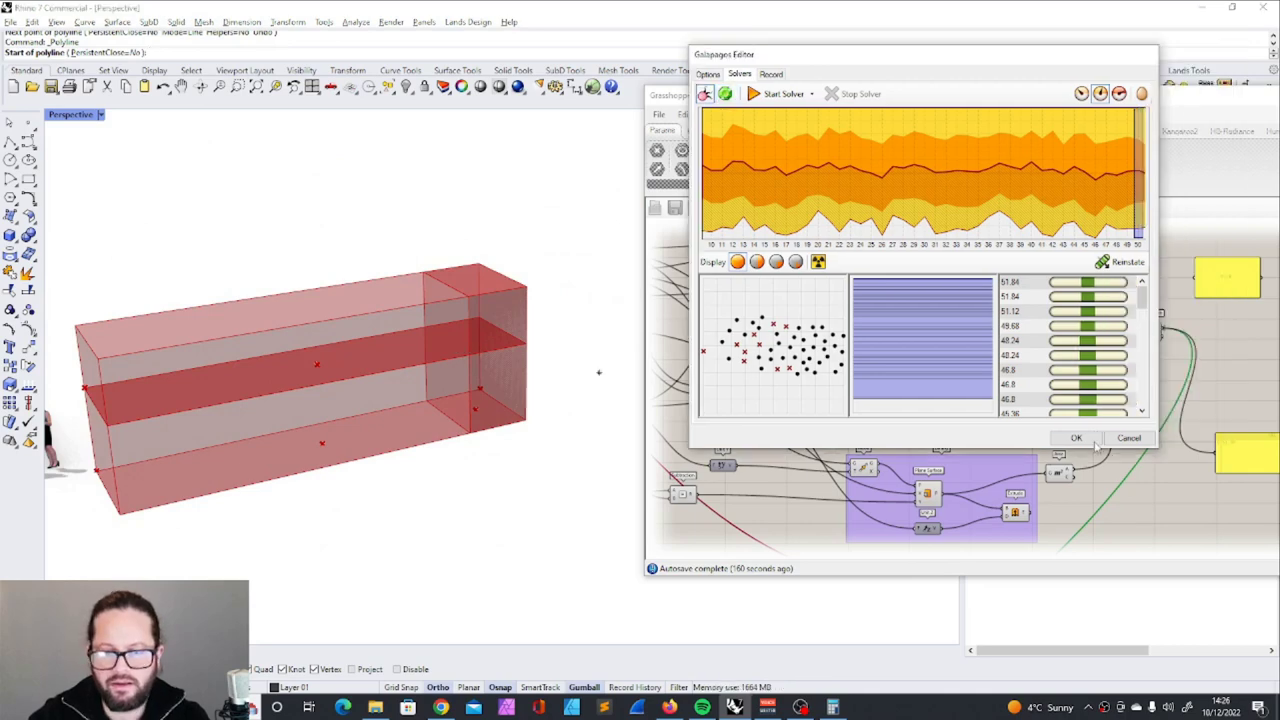
Accept the Galapagos result and move the total area panel up beside the Mass Addition component
{"action": "left_click", "coordinate": [1080, 440]}
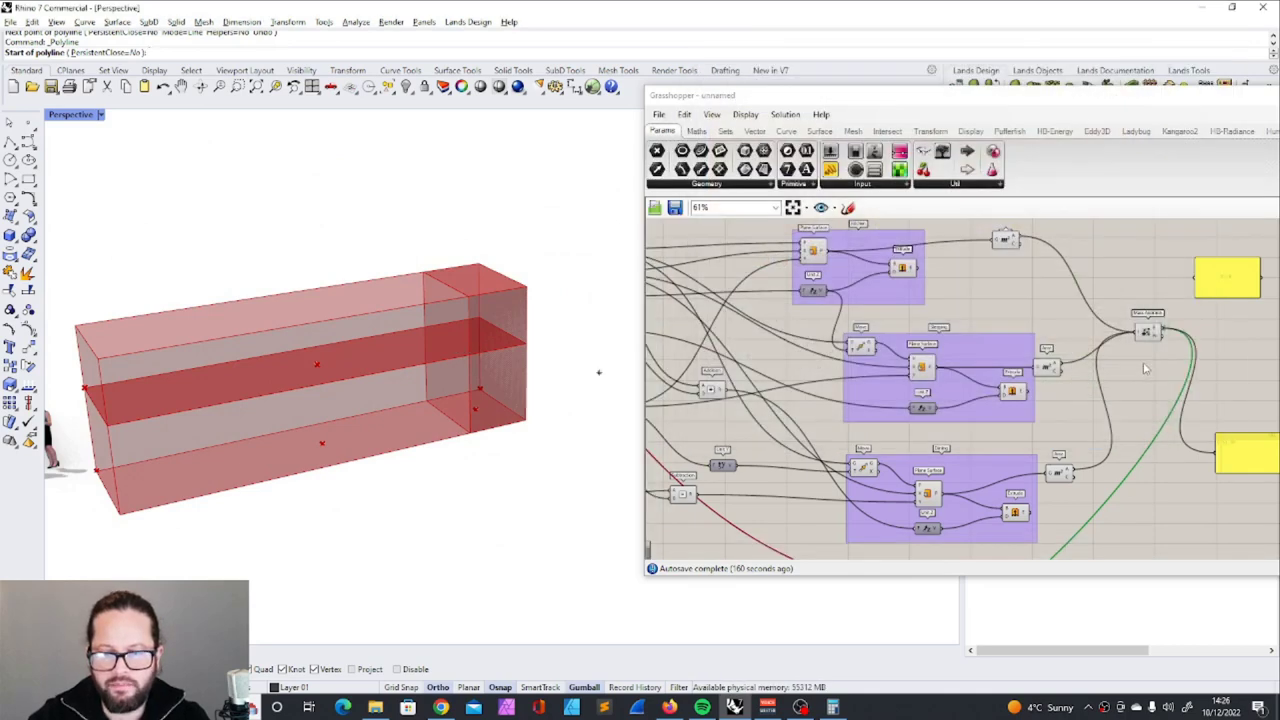
{"action": "scroll", "coordinate": [1145, 380], "scroll_direction": "up", "scroll_amount": 3}
{"action": "scroll", "coordinate": [1142, 410], "scroll_direction": "down", "scroll_amount": 2}
{"action": "scroll", "coordinate": [1140, 436], "scroll_direction": "up", "scroll_amount": 1}
{"action": "left_click_drag", "start_coordinate": [1158, 474], "coordinate": [1112, 244]}
{"action": "scroll", "coordinate": [1090, 244], "scroll_direction": "up", "scroll_amount": 3}
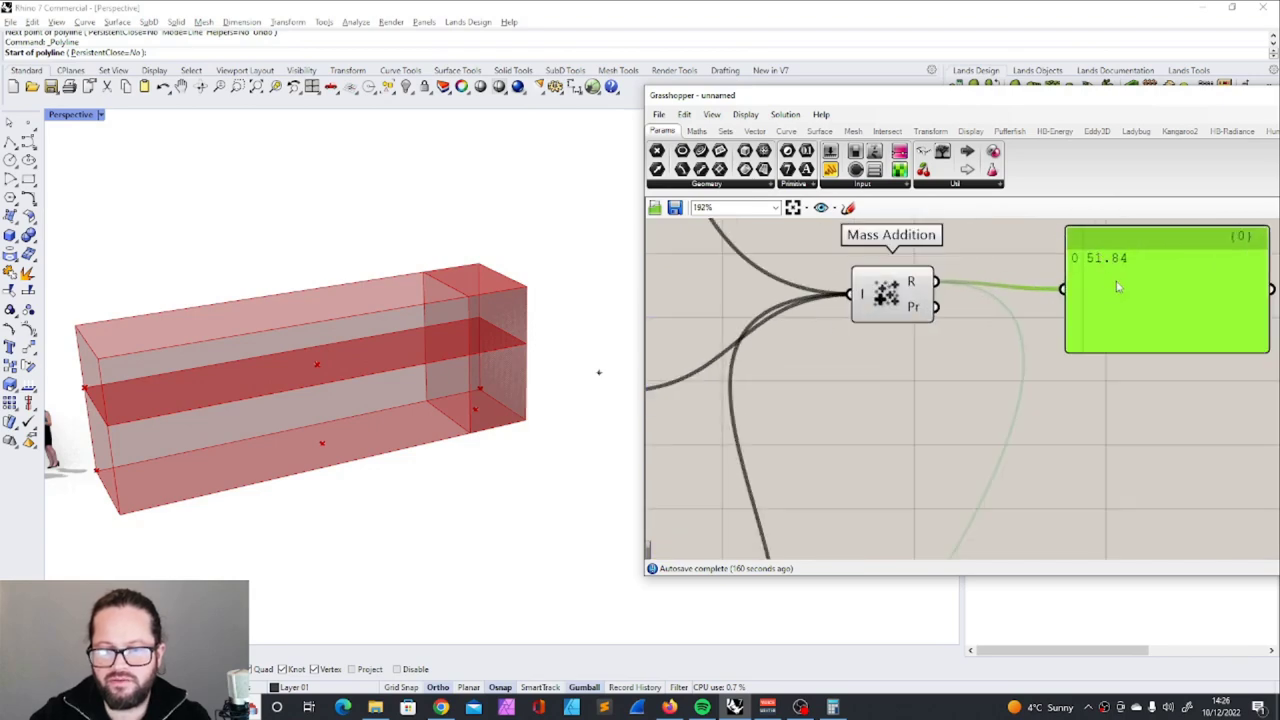
Reopen Galapagos, set the fitness goal to minimise, run the evolutionary solver, and stop it after about 34 generations
{"action": "scroll", "coordinate": [1100, 345], "scroll_direction": "down", "scroll_amount": 5}
{"action": "scroll", "coordinate": [1160, 300], "scroll_direction": "up", "scroll_amount": 2}
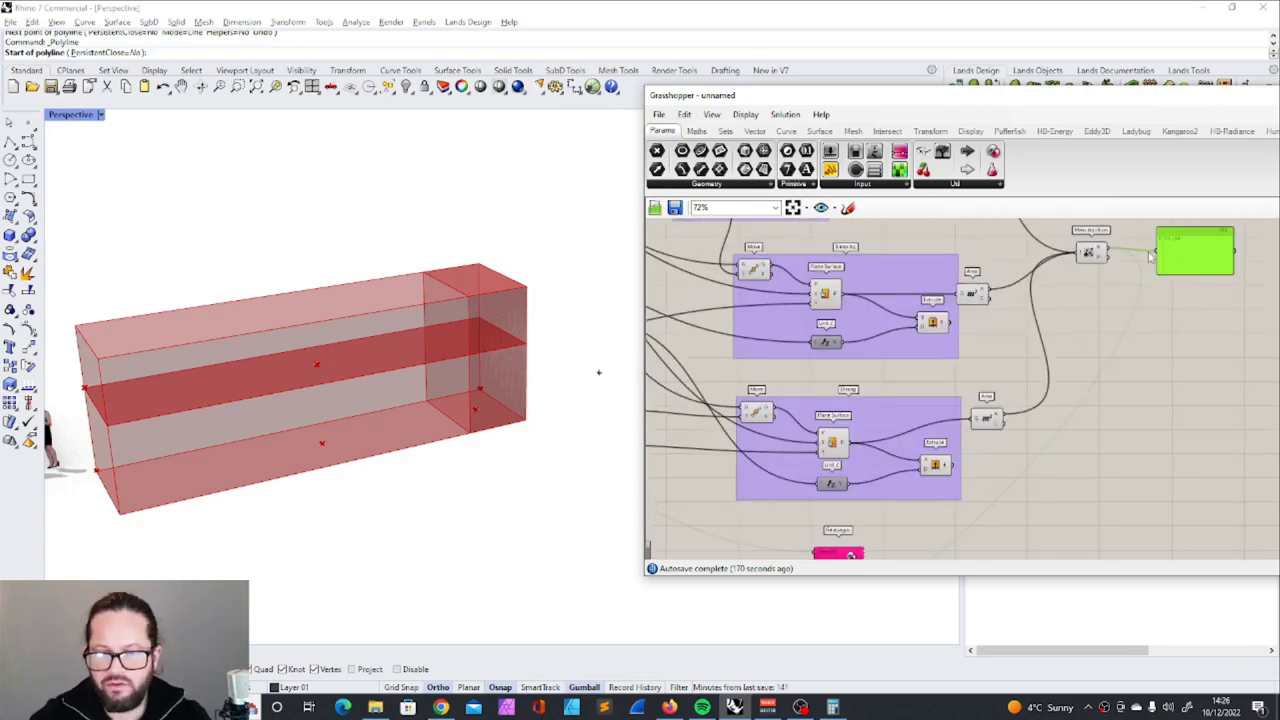
{"action": "scroll", "coordinate": [1019, 349], "scroll_direction": "down", "scroll_amount": 4}
{"action": "scroll", "coordinate": [886, 515], "scroll_direction": "up", "scroll_amount": 7}
{"action": "double_click", "coordinate": [1003, 340]}
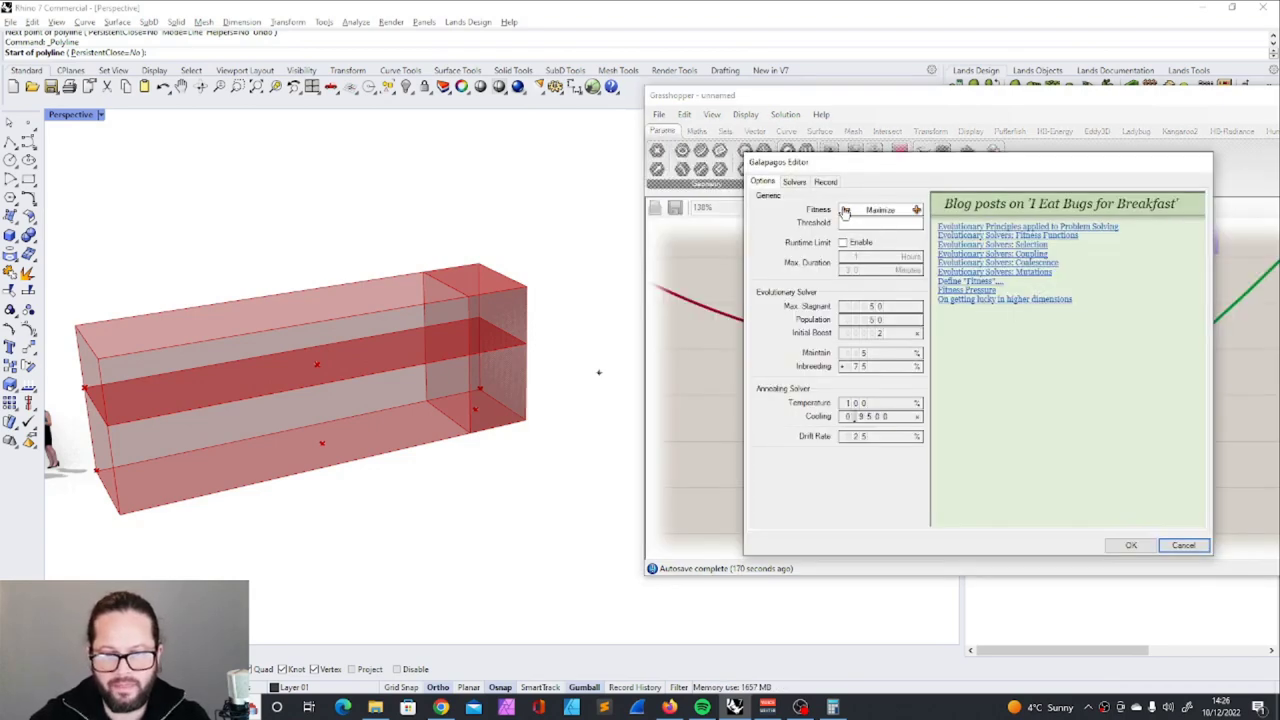
{"action": "left_click", "coordinate": [794, 181]}
{"action": "left_click", "coordinate": [820, 201]}
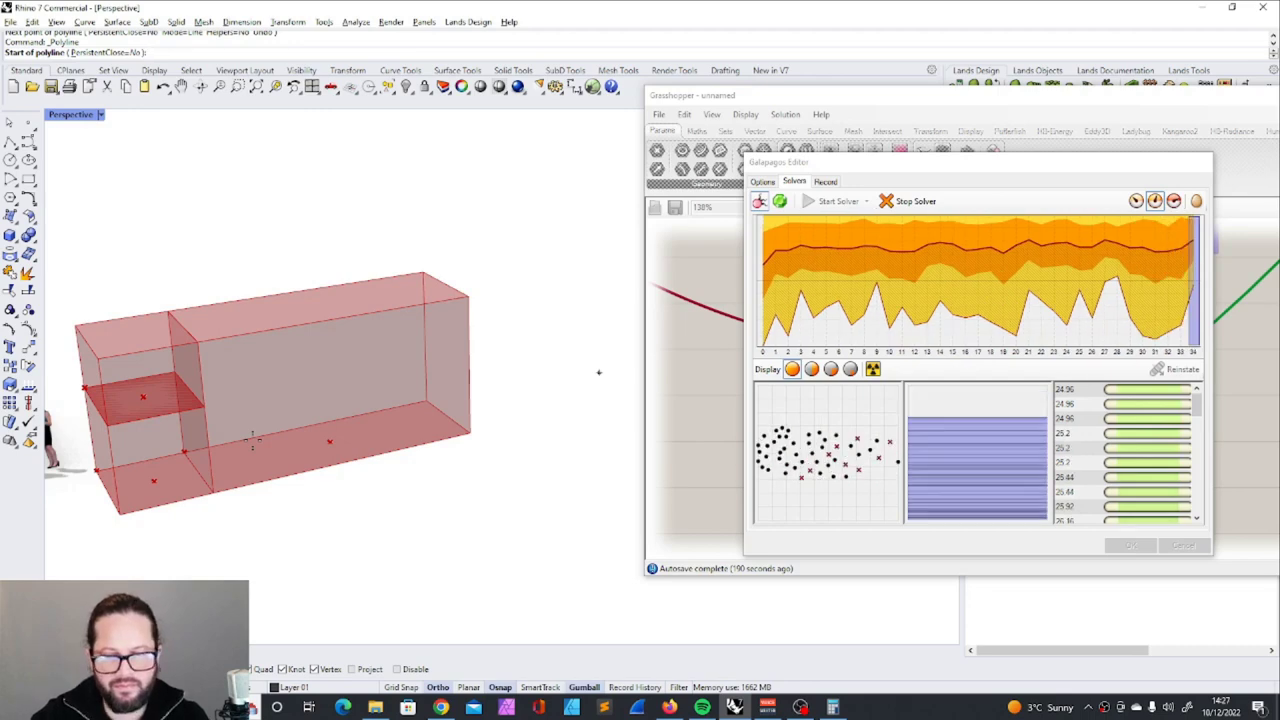
{"action": "left_click", "coordinate": [916, 205]}
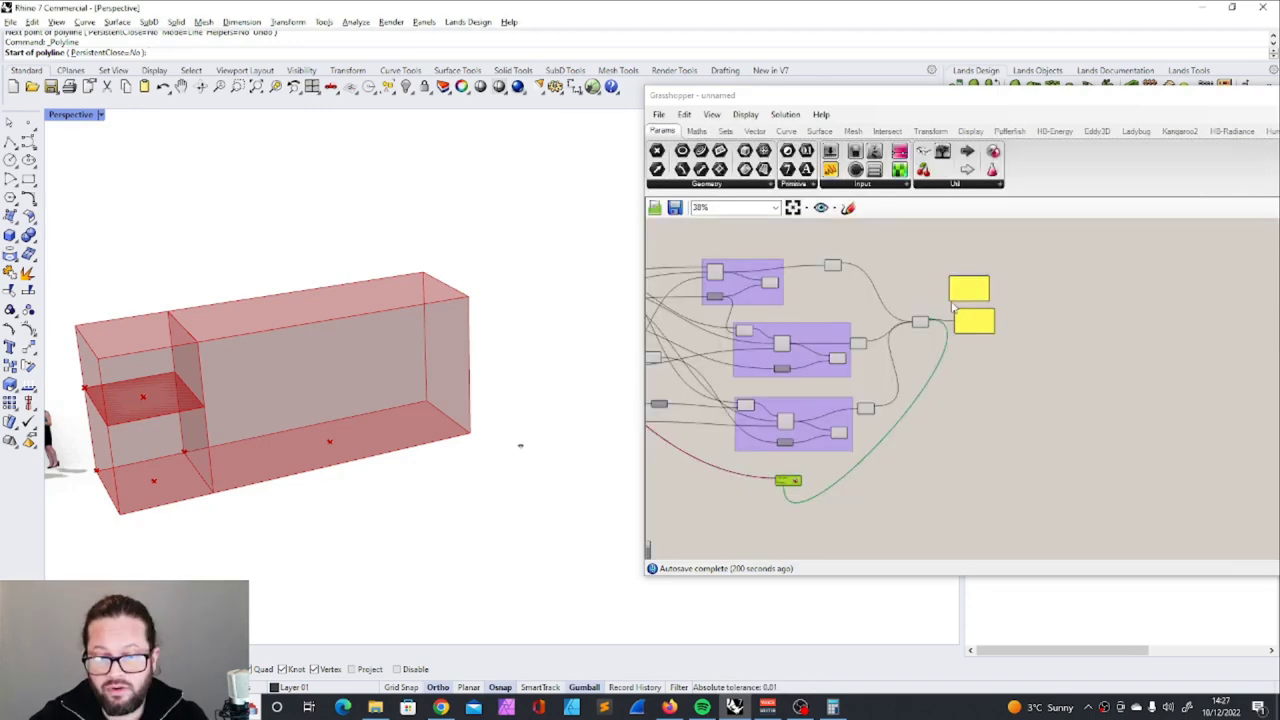
Check the minimised floor area in the total area panel and look over the definition
{"action": "scroll", "coordinate": [975, 318], "scroll_direction": "up", "scroll_amount": 7}
{"action": "left_click", "coordinate": [968, 334]}
{"action": "scroll", "coordinate": [932, 322], "scroll_direction": "down", "scroll_amount": 2}
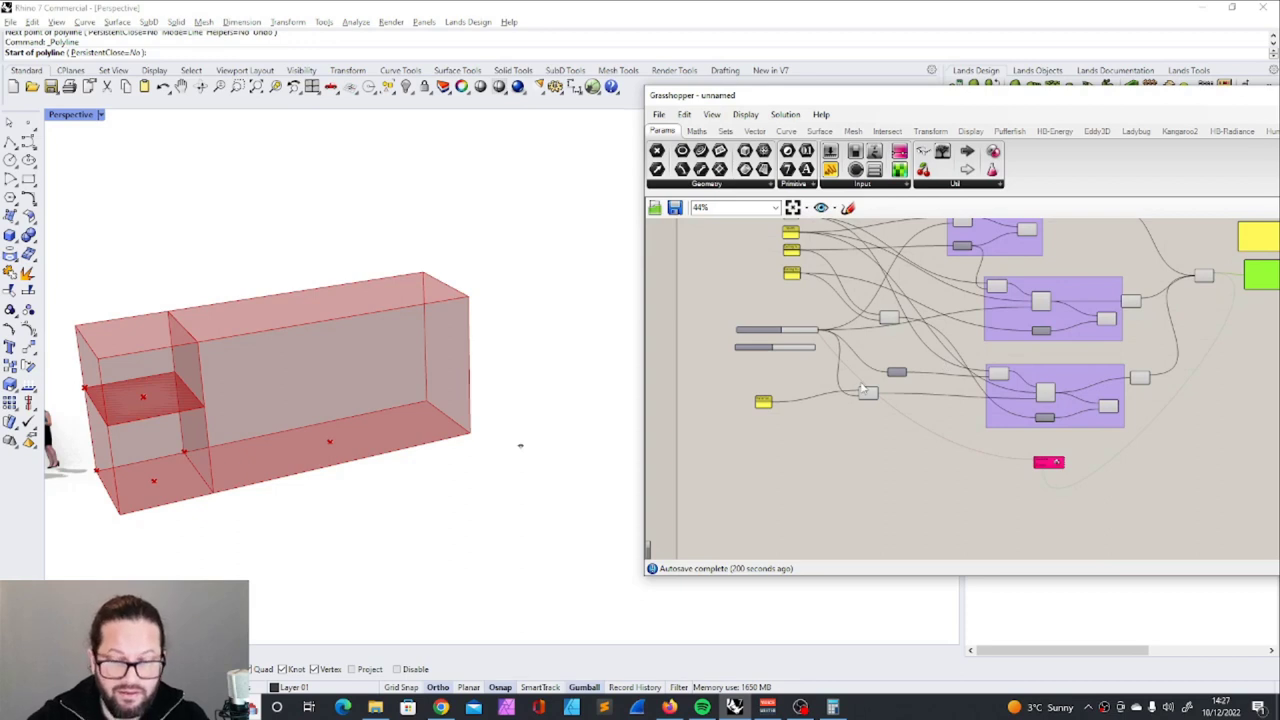
{"action": "scroll", "coordinate": [876, 357], "scroll_direction": "down", "scroll_amount": 5}
{"action": "scroll", "coordinate": [967, 330], "scroll_direction": "up", "scroll_amount": 10}
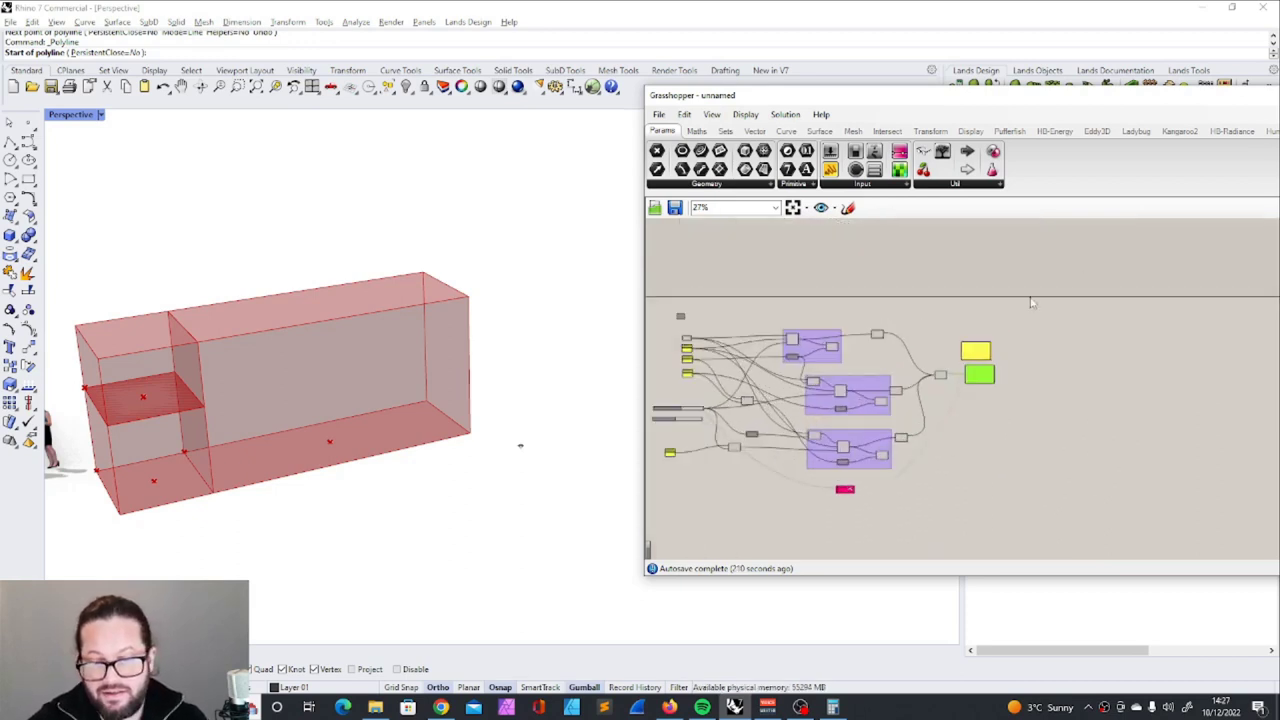
{"action": "scroll", "coordinate": [881, 299], "scroll_direction": "down", "scroll_amount": 4}
Move Mass Addition, its two neighbouring panels and the Kitchen Area component further right to free space beside the room groups
{"action": "left_click_drag", "start_coordinate": [872, 284], "coordinate": [977, 407]}
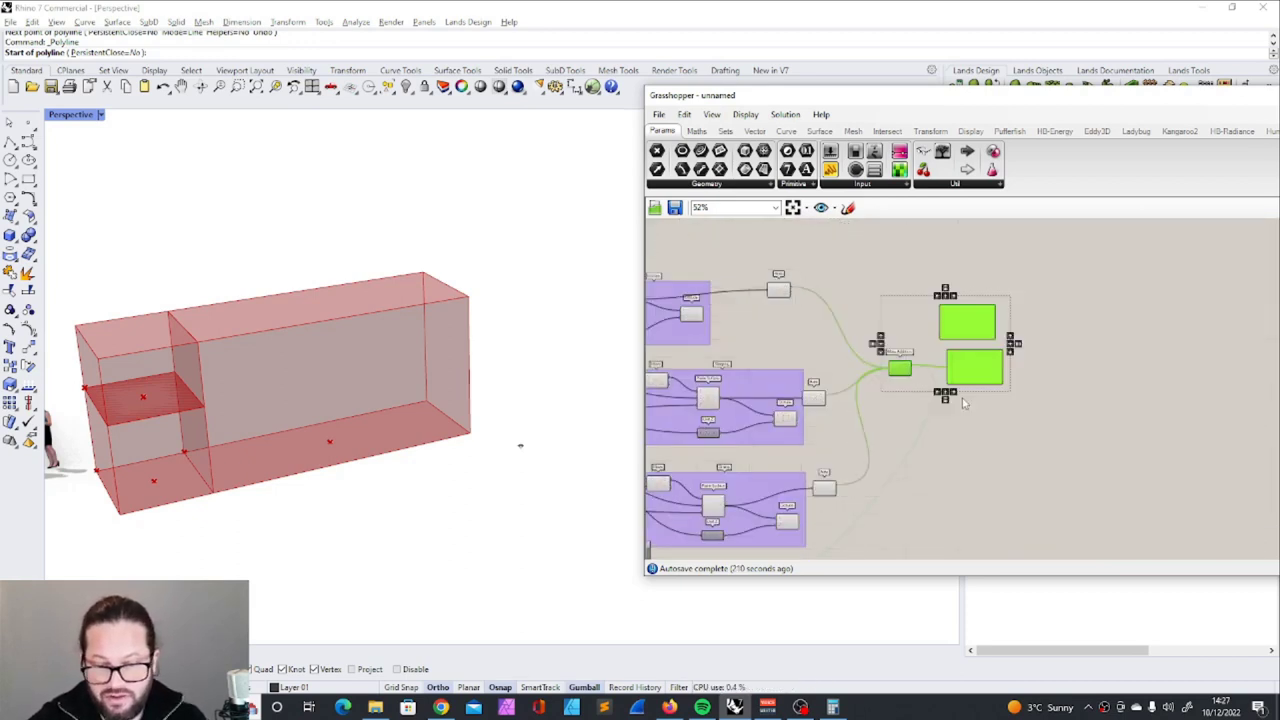
{"action": "left_click_drag", "start_coordinate": [900, 372], "coordinate": [1071, 367]}
{"action": "left_click", "coordinate": [963, 286]}
{"action": "scroll", "coordinate": [843, 286], "scroll_direction": "up", "scroll_amount": 3}
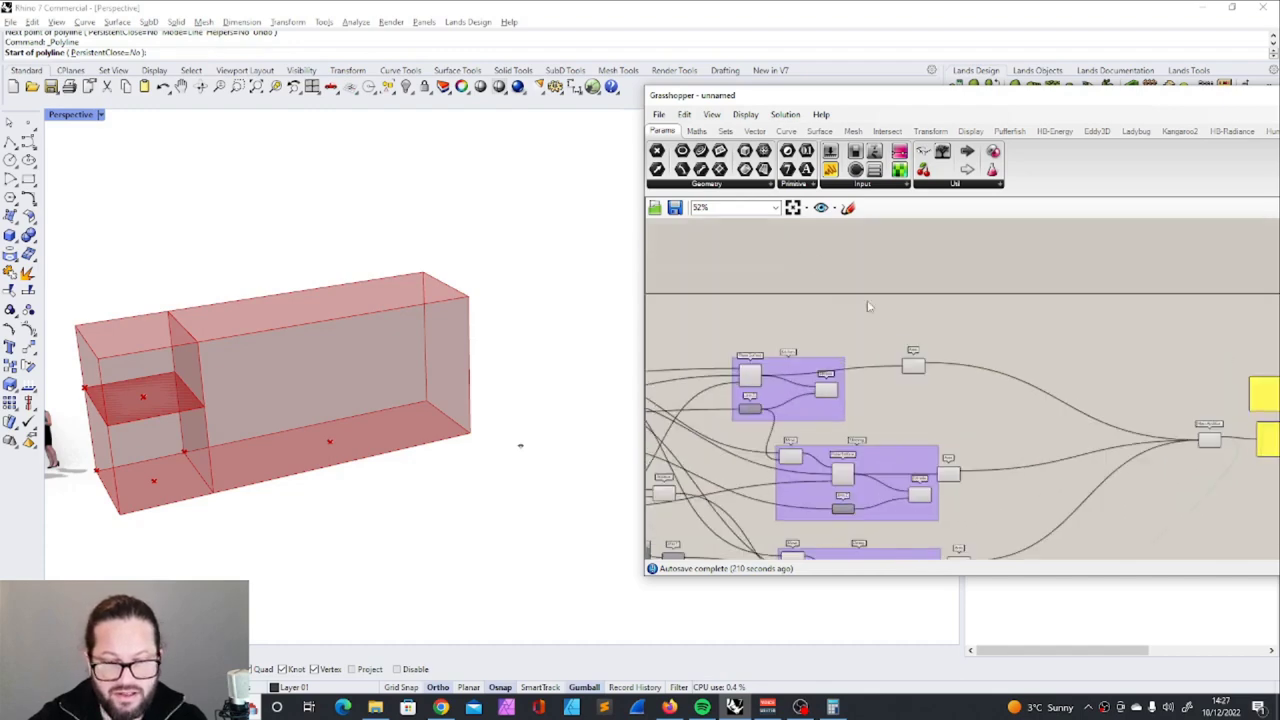
{"action": "left_click_drag", "start_coordinate": [944, 369], "coordinate": [1026, 301]}
{"action": "scroll", "coordinate": [964, 331], "scroll_direction": "down", "scroll_amount": 2}
{"action": "right_click_drag", "start_coordinate": [1103, 362], "coordinate": [1000, 362]}
{"action": "scroll", "coordinate": [1000, 362], "scroll_direction": "up", "scroll_amount": 2}
{"action": "scroll", "coordinate": [1000, 362], "scroll_direction": "up", "scroll_amount": 2}
{"action": "scroll", "coordinate": [895, 365], "scroll_direction": "down", "scroll_amount": 6}
{"action": "left_click", "coordinate": [1121, 225]}
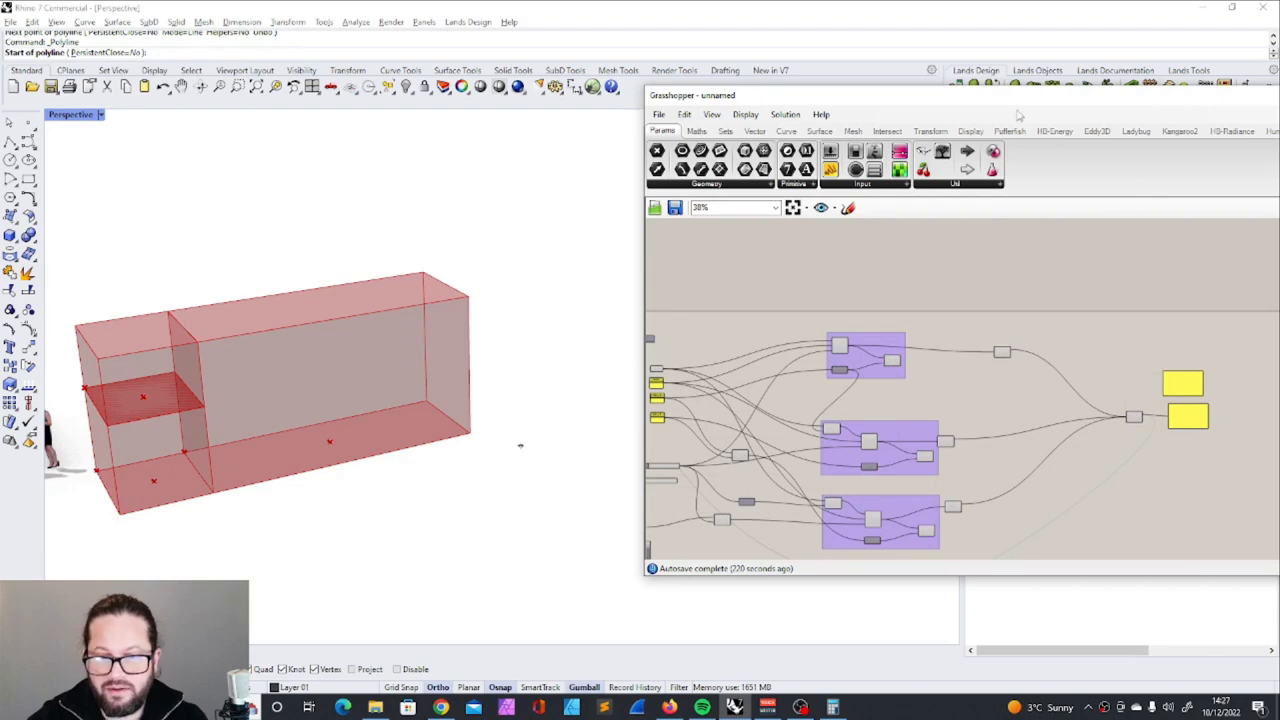
Paste in a Colour Swatch, 0.800 Transparency slider, Create Material and Custom Preview set, and place it below the Kitchen Area component
{"action": "left_click_drag", "start_coordinate": [1010, 106], "coordinate": [528, 77]}
{"action": "left_click", "coordinate": [1170, 90]}
{"action": "left_click", "coordinate": [1205, 215]}
{"action": "left_click_drag", "start_coordinate": [730, 230], "coordinate": [1077, 369]}
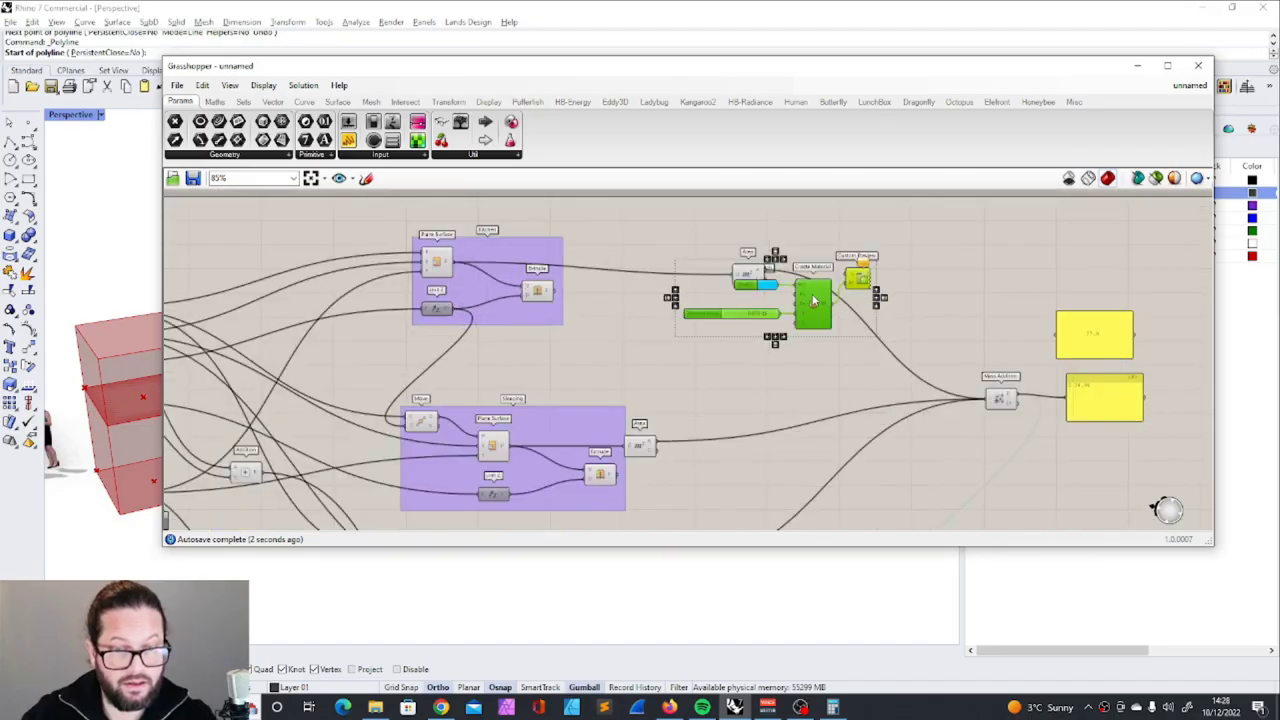
{"action": "scroll", "coordinate": [805, 300], "scroll_direction": "up", "scroll_amount": 1}
{"action": "left_click_drag", "start_coordinate": [805, 300], "coordinate": [728, 352]}
{"action": "scroll", "coordinate": [608, 337], "scroll_direction": "down", "scroll_amount": 1}
{"action": "left_click", "coordinate": [700, 265]}
{"action": "scroll", "coordinate": [735, 288], "scroll_direction": "down", "scroll_amount": 3}
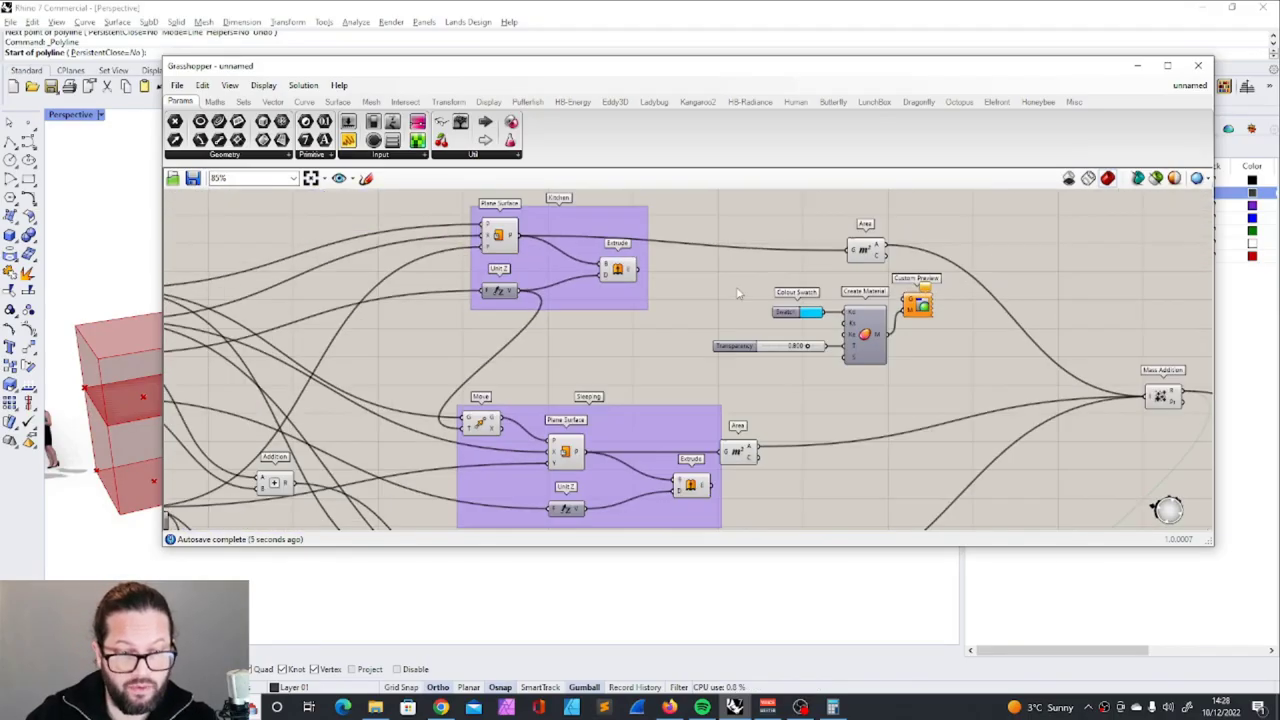
Connect the Kitchen Extrude output to the Custom Preview geometry input and toggle the original kitchen geometry's preview
{"action": "left_click_drag", "start_coordinate": [555, 72], "coordinate": [783, 62]}
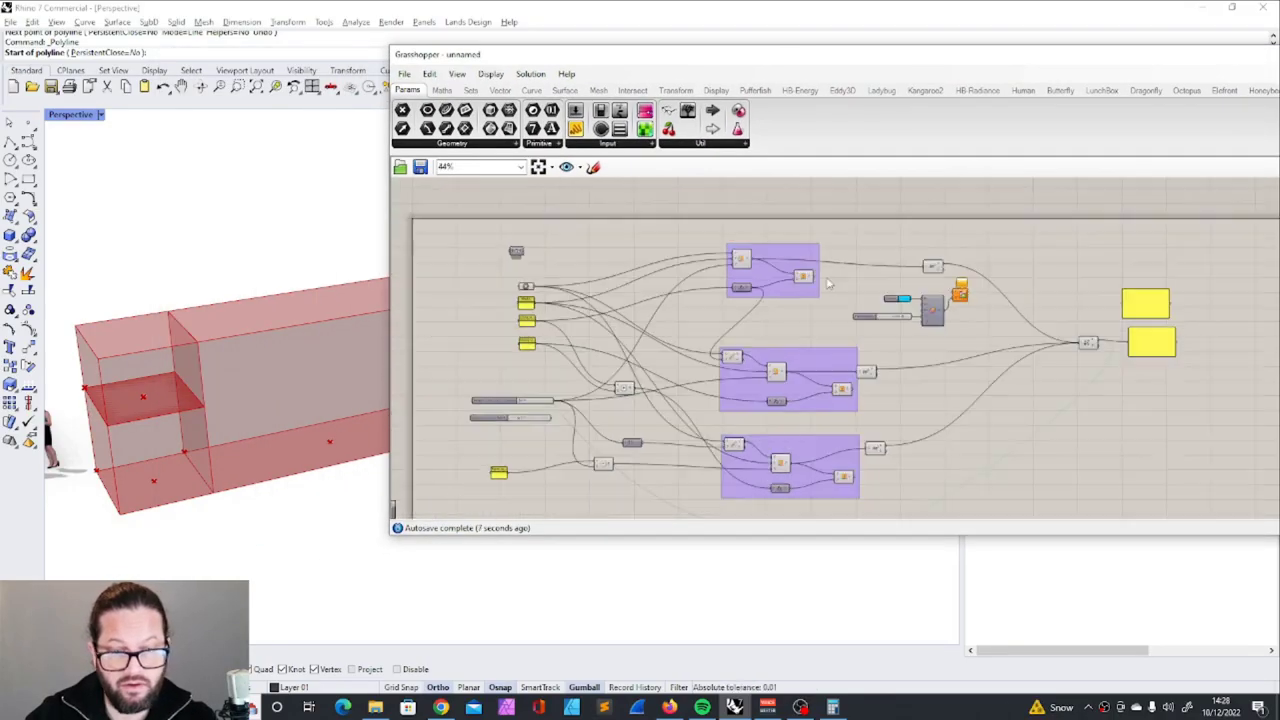
{"action": "scroll", "coordinate": [1030, 335], "scroll_direction": "up", "scroll_amount": 3}
{"action": "left_click_drag", "start_coordinate": [535, 277], "coordinate": [968, 327]}
{"action": "scroll", "coordinate": [700, 300], "scroll_direction": "down", "scroll_amount": 3}
{"action": "scroll", "coordinate": [580, 290], "scroll_direction": "up", "scroll_amount": 3}
{"action": "left_click", "coordinate": [572, 283]}
{"action": "right_click", "coordinate": [575, 280]}
{"action": "left_click", "coordinate": [615, 292]}
{"action": "left_click", "coordinate": [700, 314]}
{"action": "scroll", "coordinate": [586, 283], "scroll_direction": "down", "scroll_amount": 3}
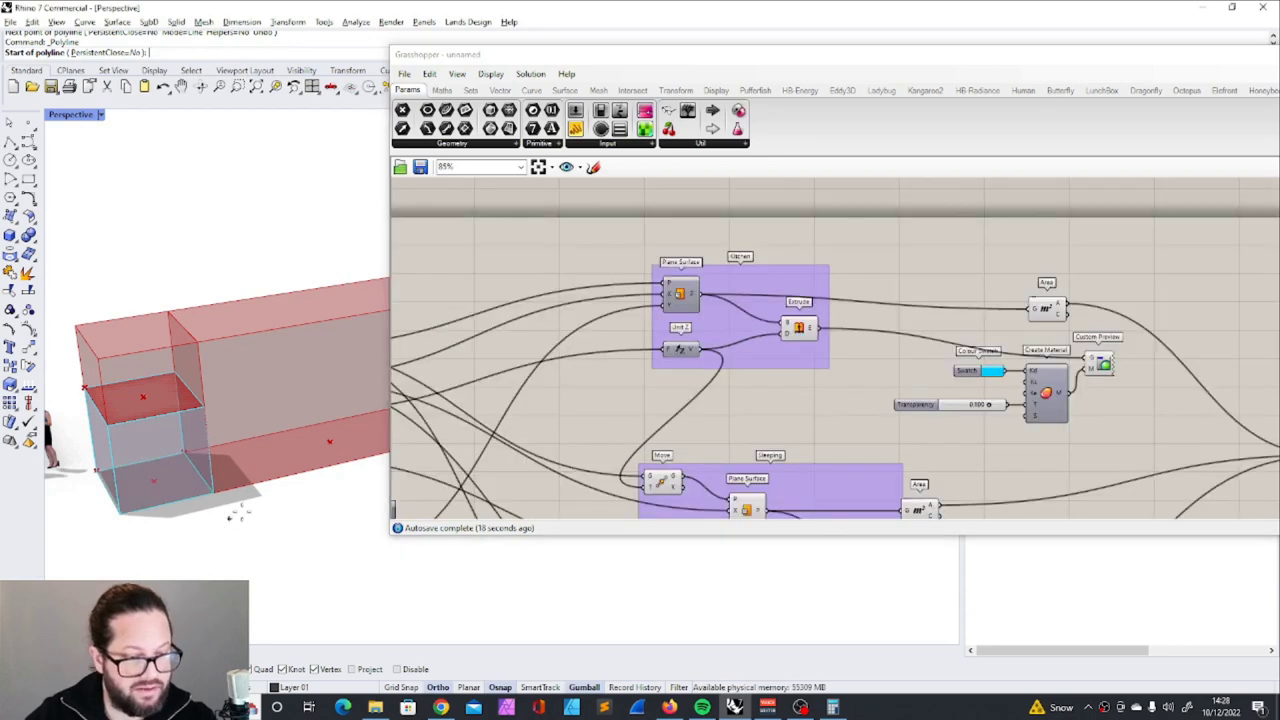
Shift the Kitchen's Custom Preview component slightly up, clear of Create Material
{"action": "scroll", "coordinate": [898, 328], "scroll_direction": "down", "scroll_amount": 2}
{"action": "scroll", "coordinate": [1072, 360], "scroll_direction": "up", "scroll_amount": 5}
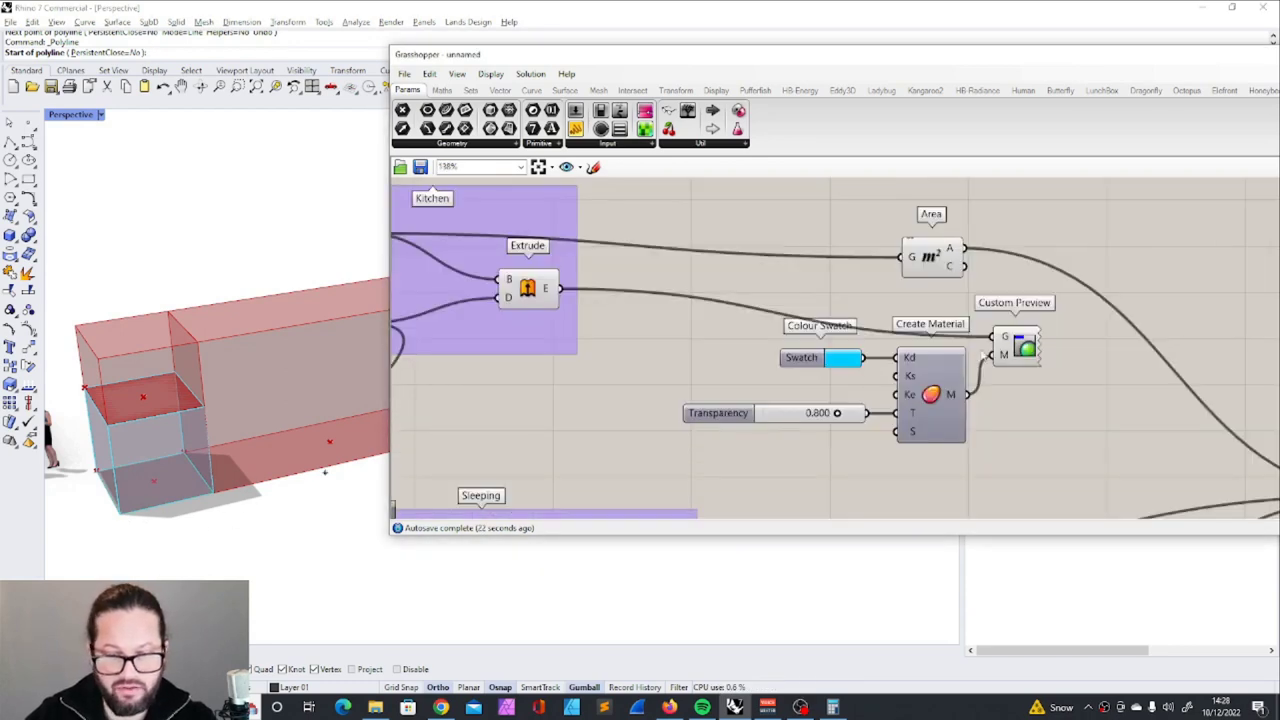
{"action": "left_click_drag", "start_coordinate": [1022, 342], "coordinate": [1028, 330]}
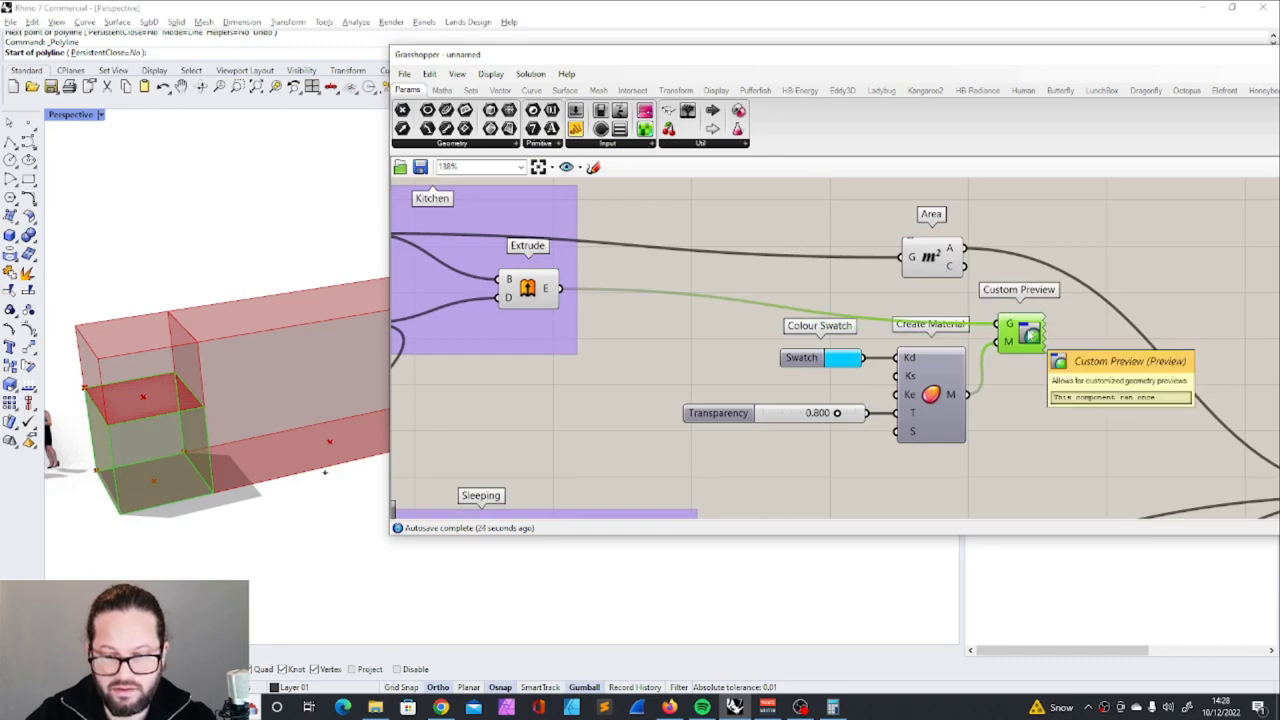
{"action": "left_click", "coordinate": [930, 420]}
{"action": "left_click", "coordinate": [801, 357]}
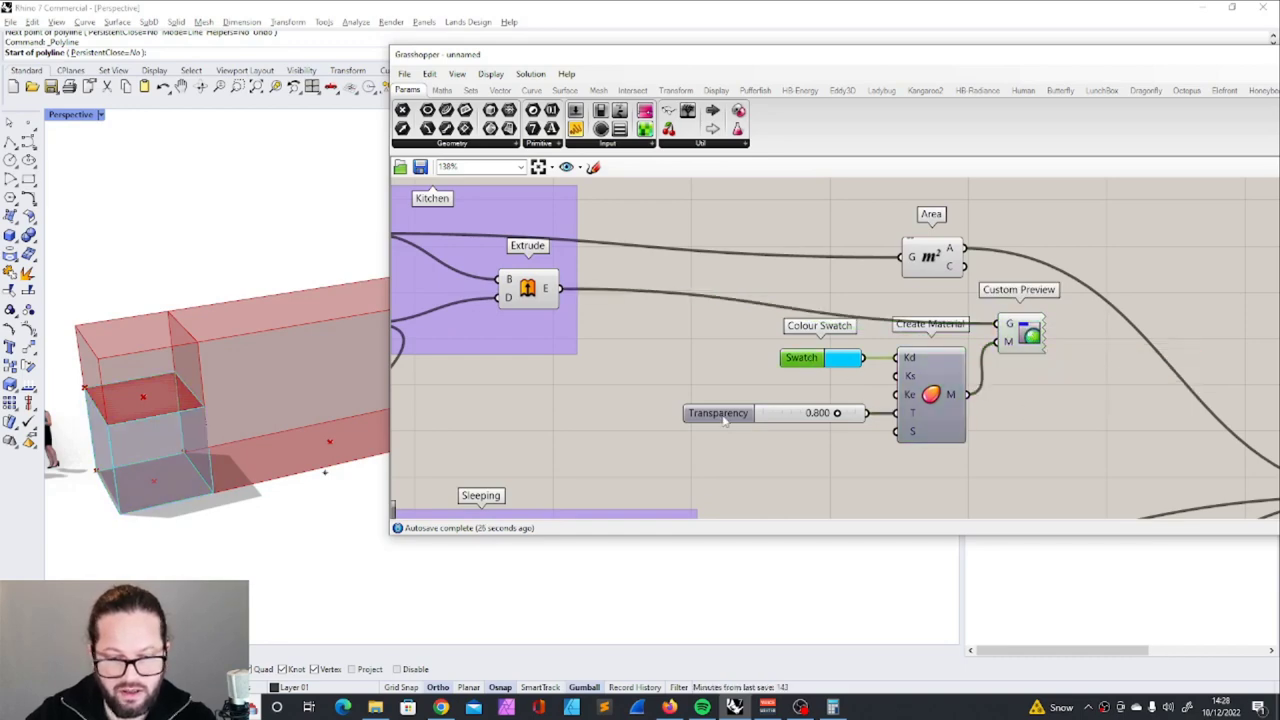
Duplicate the material preview set between the Sleeping and Dining rows and connect the Sleeping Extrude output to its Custom Preview geometry input
{"action": "scroll", "coordinate": [855, 377], "scroll_direction": "down", "scroll_amount": 4}
{"action": "scroll", "coordinate": [816, 330], "scroll_direction": "up", "scroll_amount": 1}
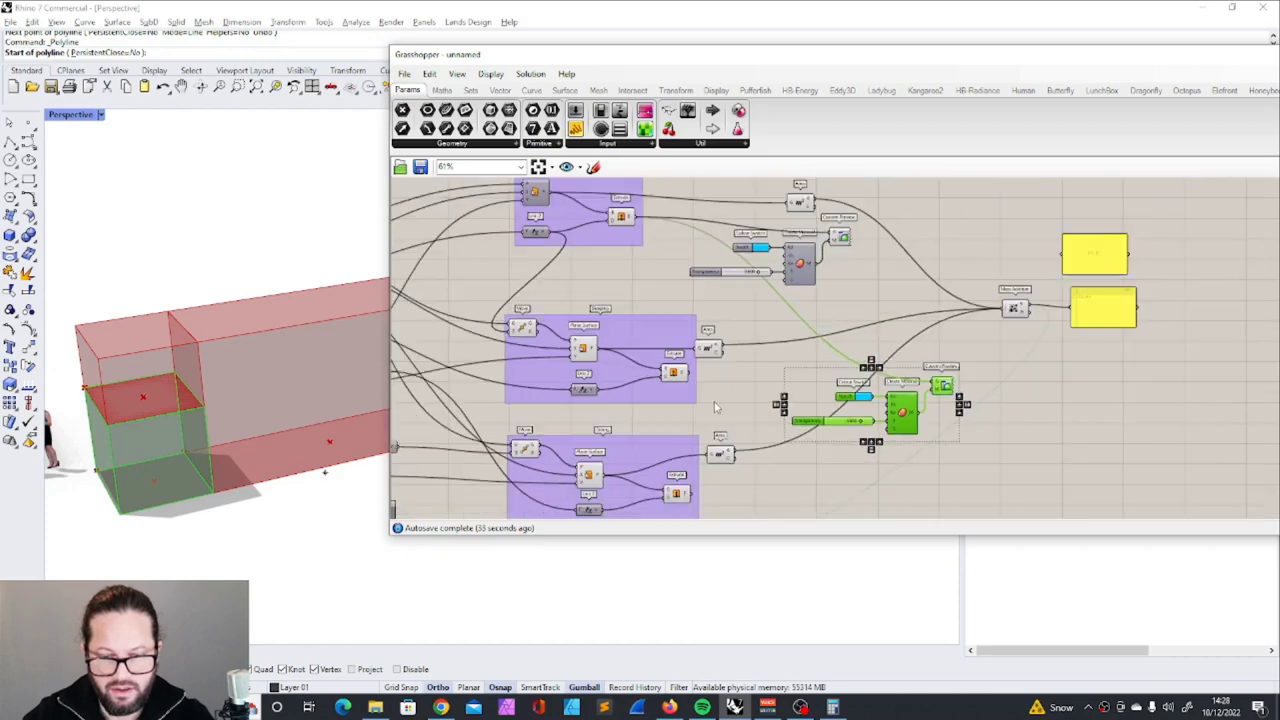
{"action": "scroll", "coordinate": [732, 408], "scroll_direction": "up", "scroll_amount": 3}
{"action": "left_click_drag", "start_coordinate": [731, 363], "coordinate": [1086, 371]}
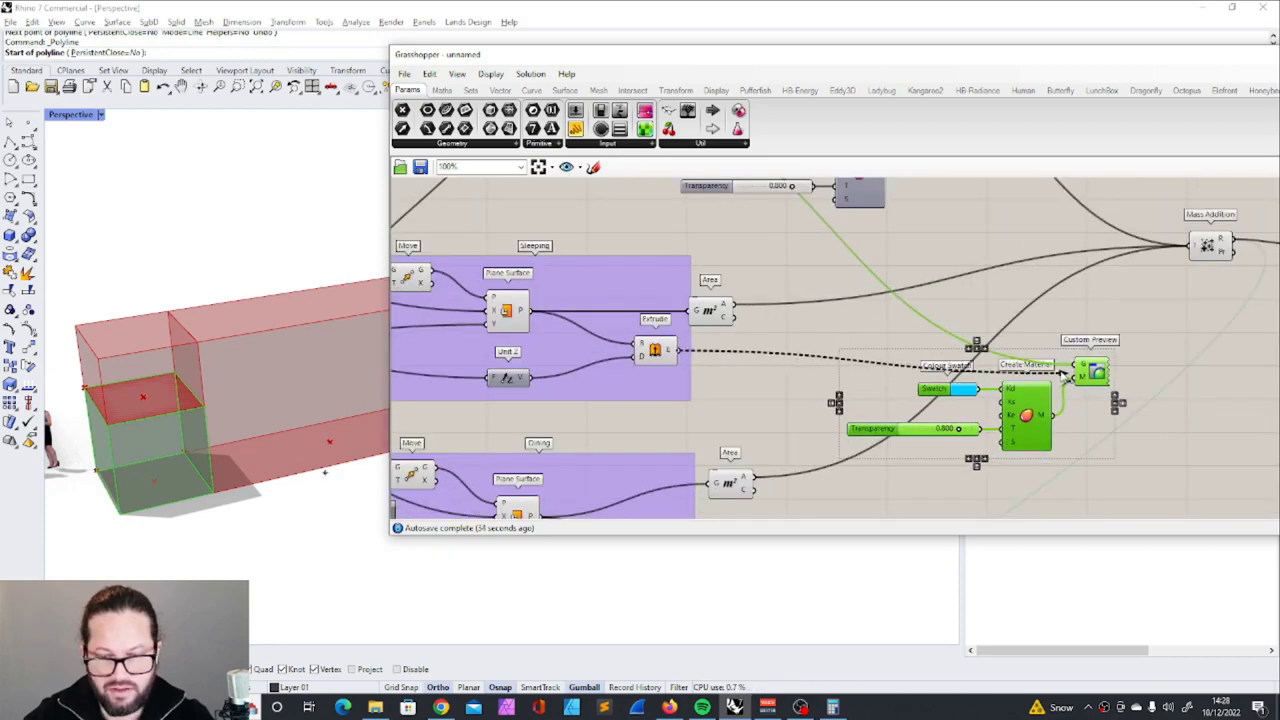
Hide the default previews of the Kitchen Extrude and the Sleeping geometry, and recolour the Sleeping swatch magenta
{"action": "scroll", "coordinate": [1000, 360], "scroll_direction": "down", "scroll_amount": 3}
{"action": "scroll", "coordinate": [789, 273], "scroll_direction": "up", "scroll_amount": 4}
{"action": "left_click", "coordinate": [789, 273]}
{"action": "right_click", "coordinate": [789, 273]}
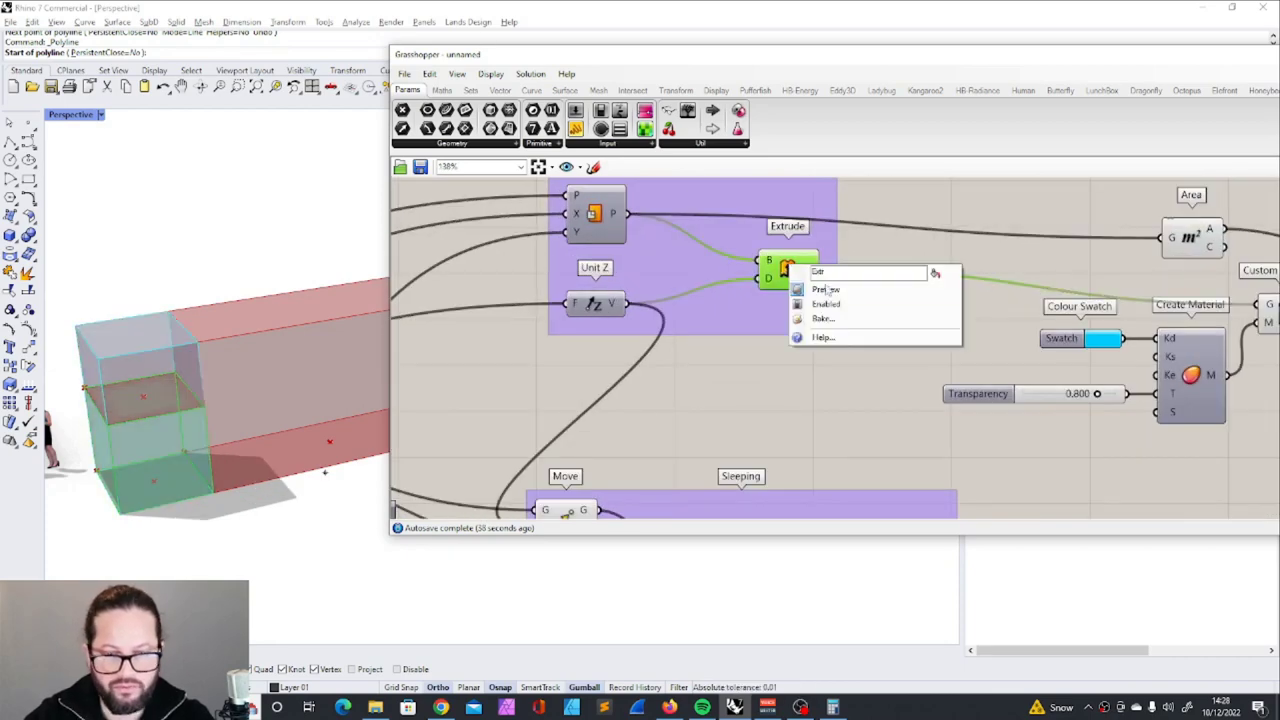
{"action": "left_click", "coordinate": [838, 296]}
{"action": "scroll", "coordinate": [878, 422], "scroll_direction": "down", "scroll_amount": 3}
{"action": "scroll", "coordinate": [878, 422], "scroll_direction": "up", "scroll_amount": 3}
{"action": "left_click", "coordinate": [670, 409]}
{"action": "right_click", "coordinate": [680, 410]}
{"action": "left_click", "coordinate": [726, 426]}
{"action": "scroll", "coordinate": [726, 426], "scroll_direction": "down", "scroll_amount": 4}
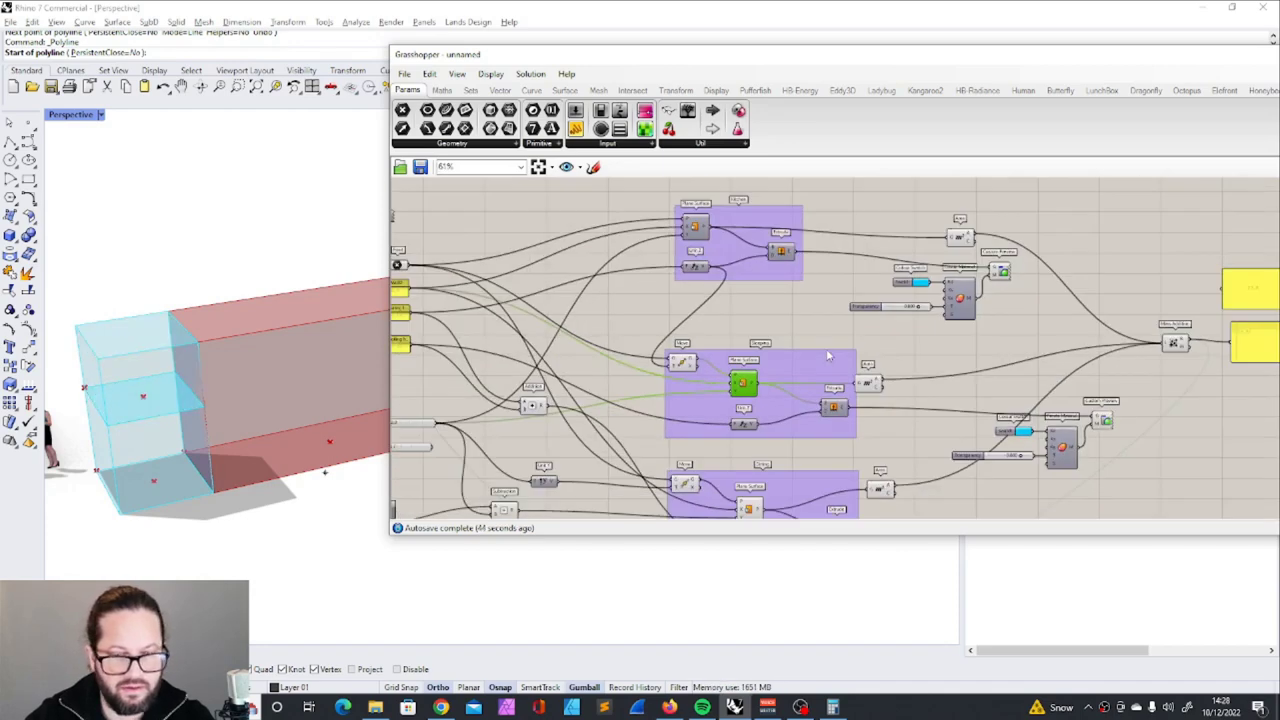
{"action": "scroll", "coordinate": [900, 390], "scroll_direction": "up", "scroll_amount": 4}
{"action": "left_click", "coordinate": [904, 388]}
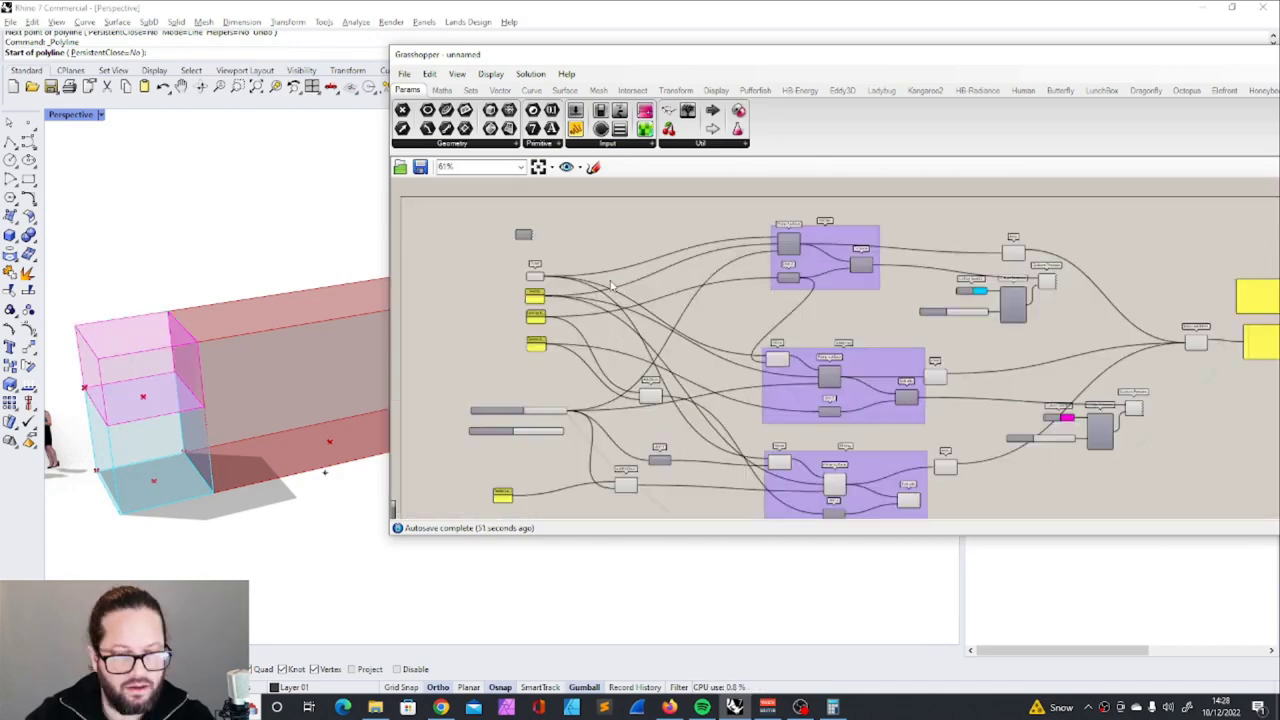
Hide the preview markers of the base point, the Sleeping Move component, and the Sleeping and Dining Area components
{"action": "scroll", "coordinate": [550, 276], "scroll_direction": "up", "scroll_amount": 5}
{"action": "left_click", "coordinate": [499, 270]}
{"action": "right_click", "coordinate": [499, 268]}
{"action": "left_click", "coordinate": [541, 297]}
{"action": "scroll", "coordinate": [700, 380], "scroll_direction": "down", "scroll_amount": 4}
{"action": "scroll", "coordinate": [900, 370], "scroll_direction": "up", "scroll_amount": 4}
{"action": "left_click", "coordinate": [906, 370]}
{"action": "right_click", "coordinate": [906, 370]}
{"action": "left_click", "coordinate": [938, 390]}
{"action": "scroll", "coordinate": [938, 390], "scroll_direction": "down", "scroll_amount": 4}
{"action": "left_click", "coordinate": [1025, 296]}
{"action": "right_click", "coordinate": [1025, 296]}
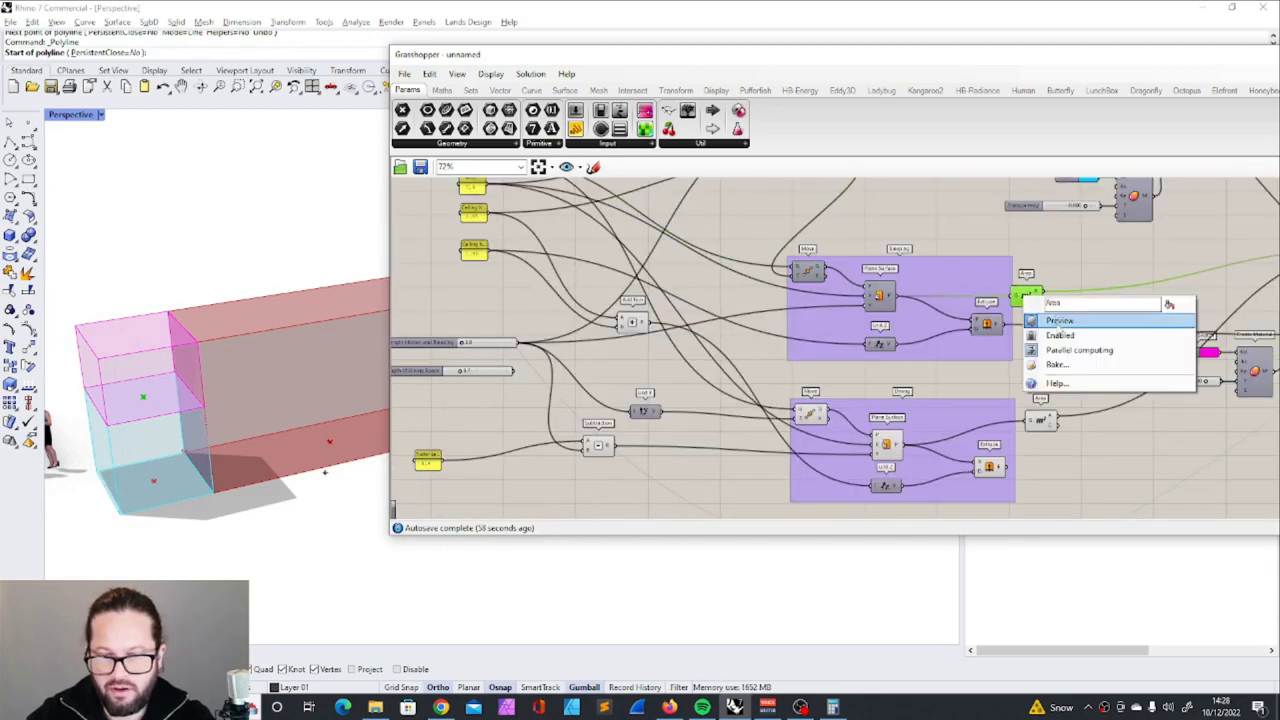
{"action": "left_click", "coordinate": [1059, 321]}
{"action": "left_click", "coordinate": [1040, 420]}
{"action": "right_click", "coordinate": [1040, 420]}
{"action": "scroll", "coordinate": [821, 346], "scroll_direction": "down", "scroll_amount": 3}
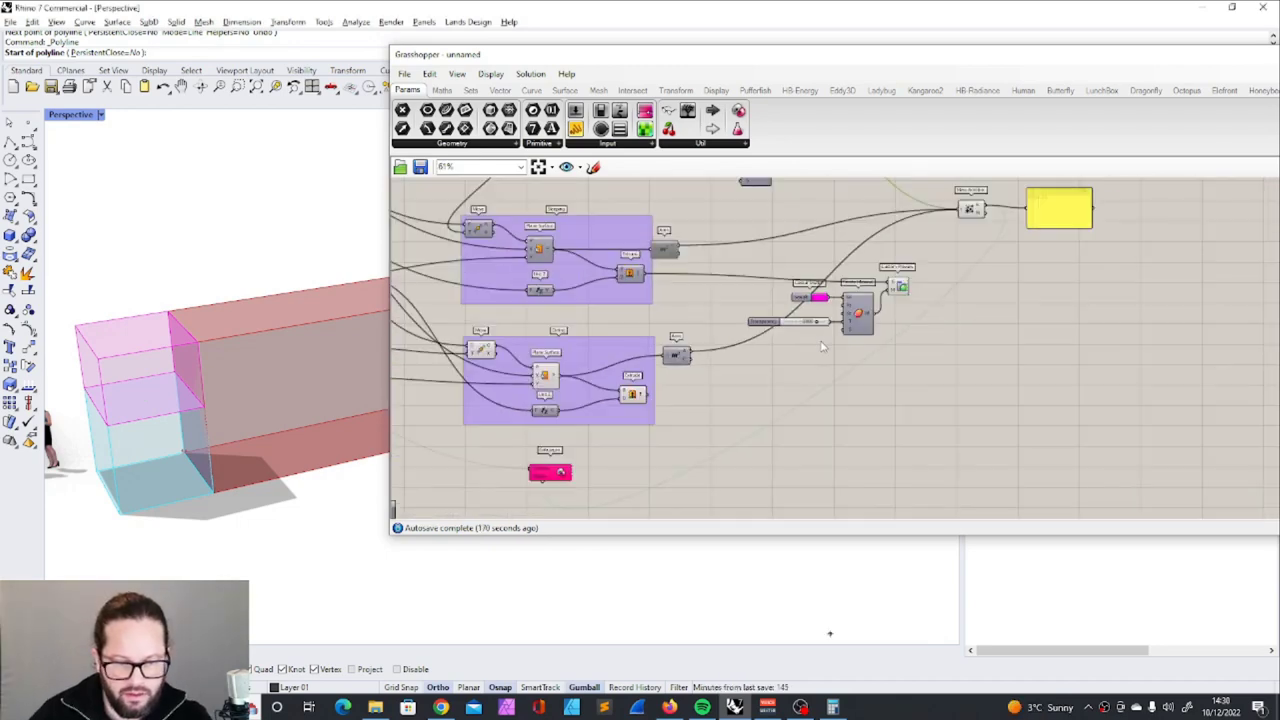
Duplicate the material preview set for Dining, fed by the Dining Extrude output, with its swatch in yellow-green
{"action": "scroll", "coordinate": [655, 411], "scroll_direction": "up", "scroll_amount": 2}
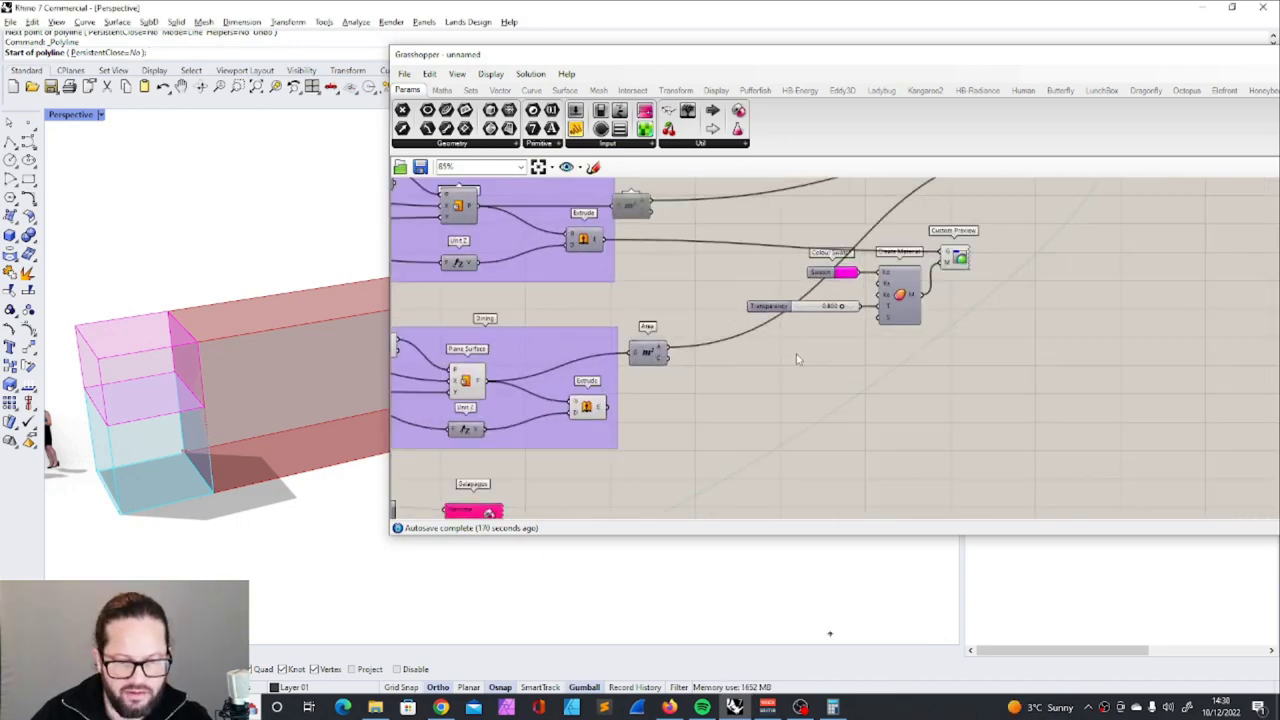
{"action": "left_click_drag", "start_coordinate": [754, 230], "coordinate": [983, 350]}
{"action": "key", "text": "ctrl+c"}
{"action": "key", "text": "ctrl+v"}
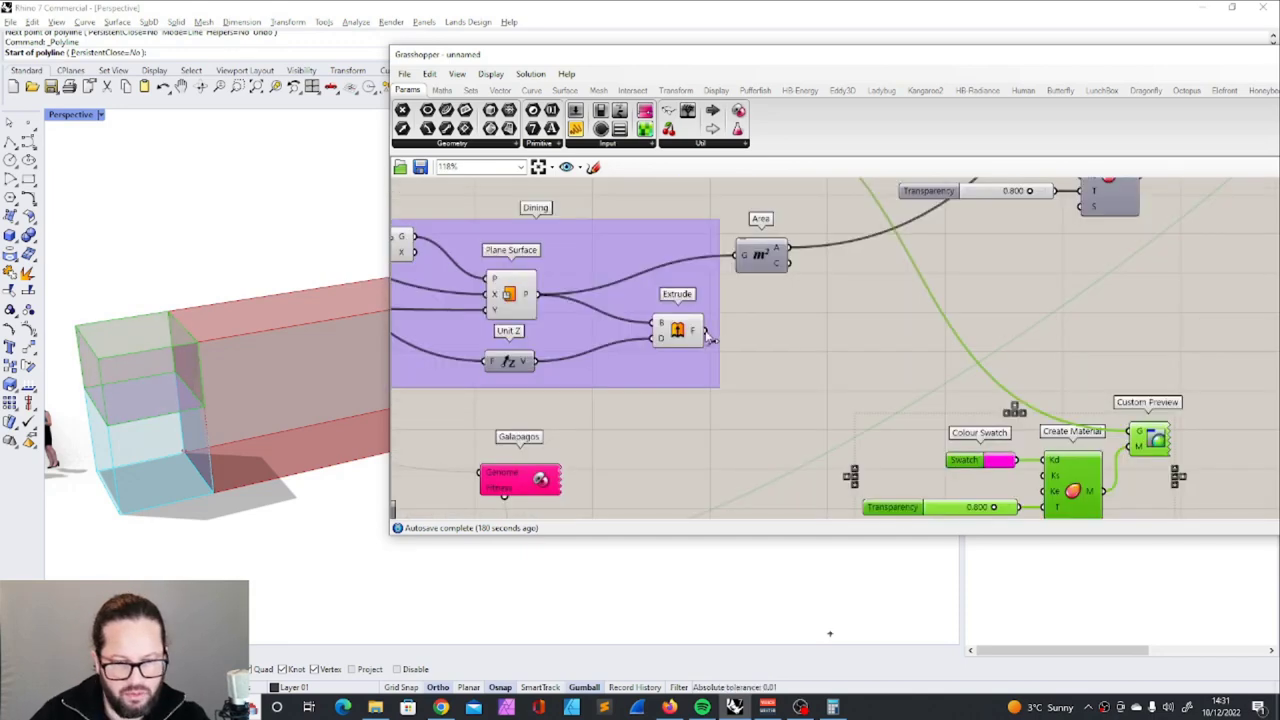
{"action": "left_click_drag", "start_coordinate": [706, 330], "coordinate": [1133, 433]}
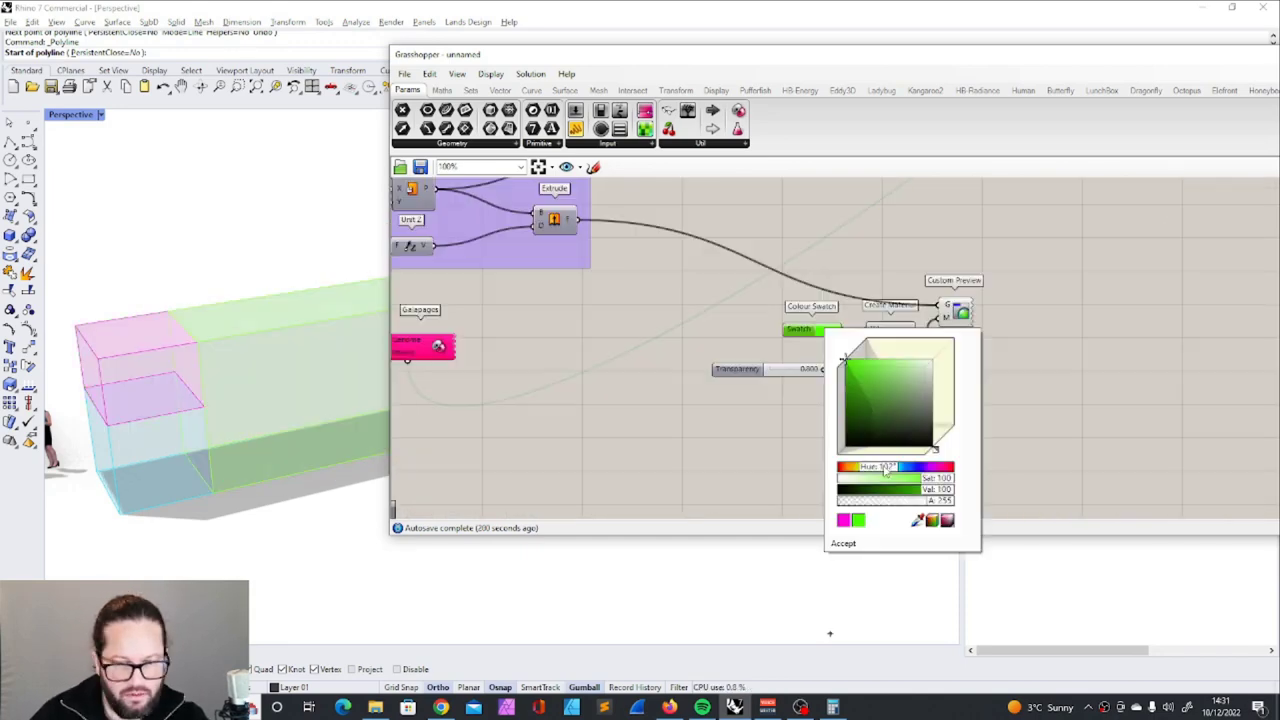
{"action": "left_click_drag", "start_coordinate": [888, 468], "coordinate": [882, 468]}
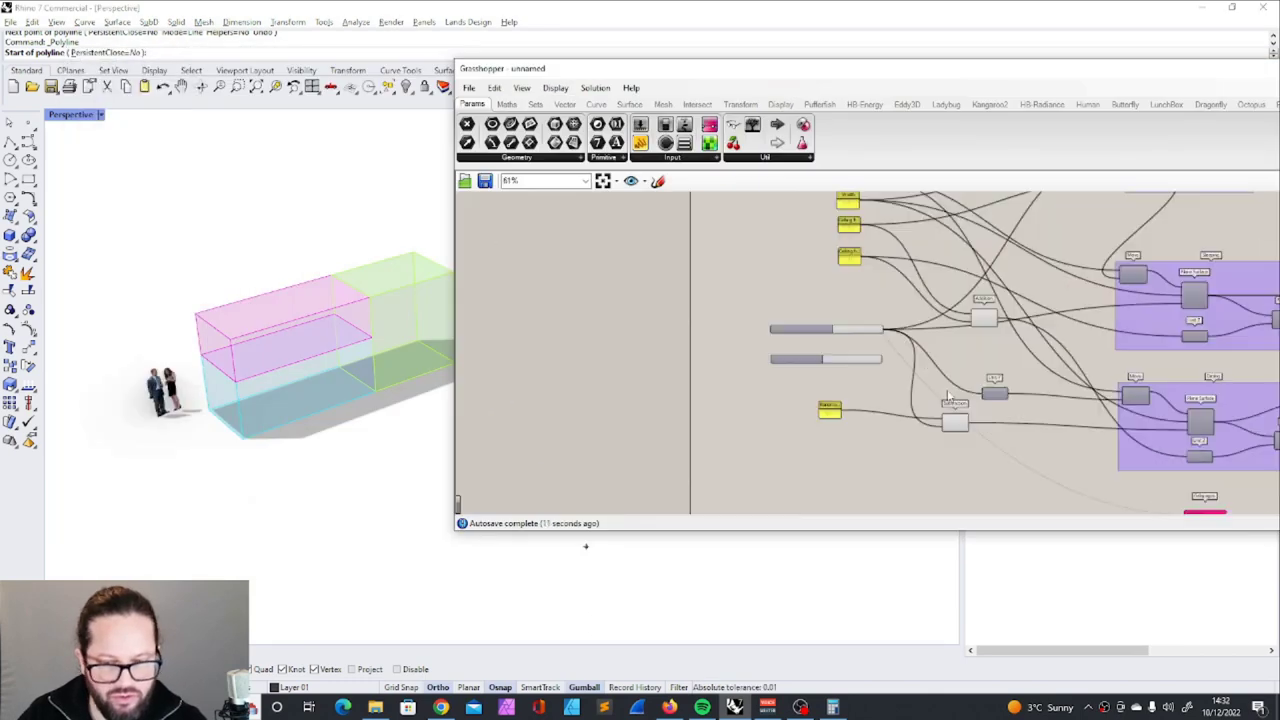
Check the settings of the two room length sliders, including the Length of Dining Space domain
{"action": "scroll", "coordinate": [735, 314], "scroll_direction": "up", "scroll_amount": 3}
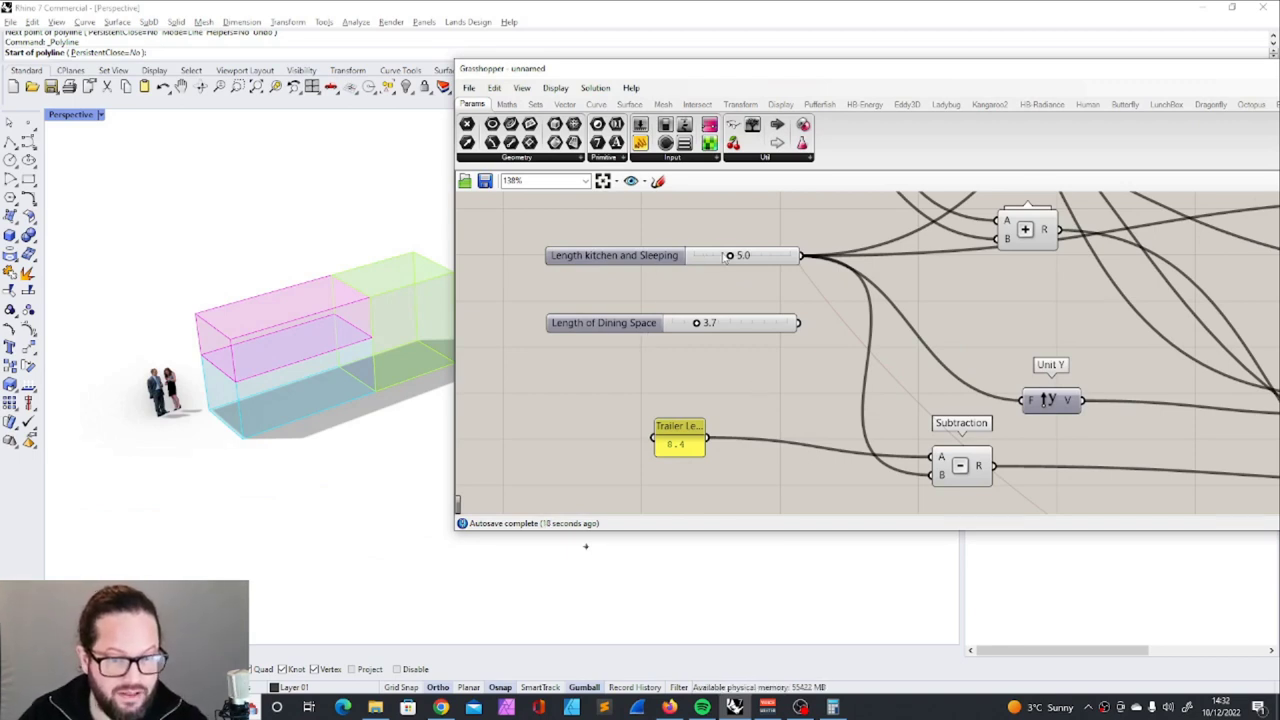
{"action": "left_click_drag", "start_coordinate": [652, 256], "coordinate": [645, 257]}
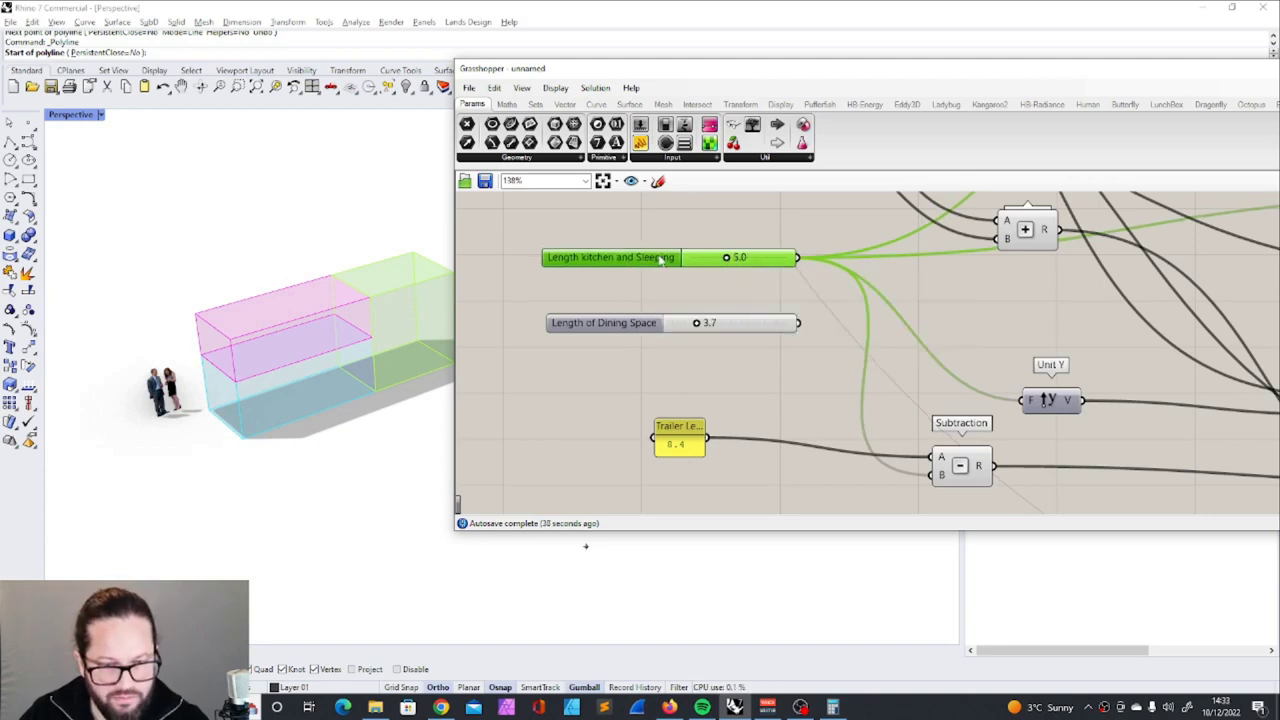
{"action": "double_click", "coordinate": [656, 259]}
{"action": "double_click", "coordinate": [658, 258]}
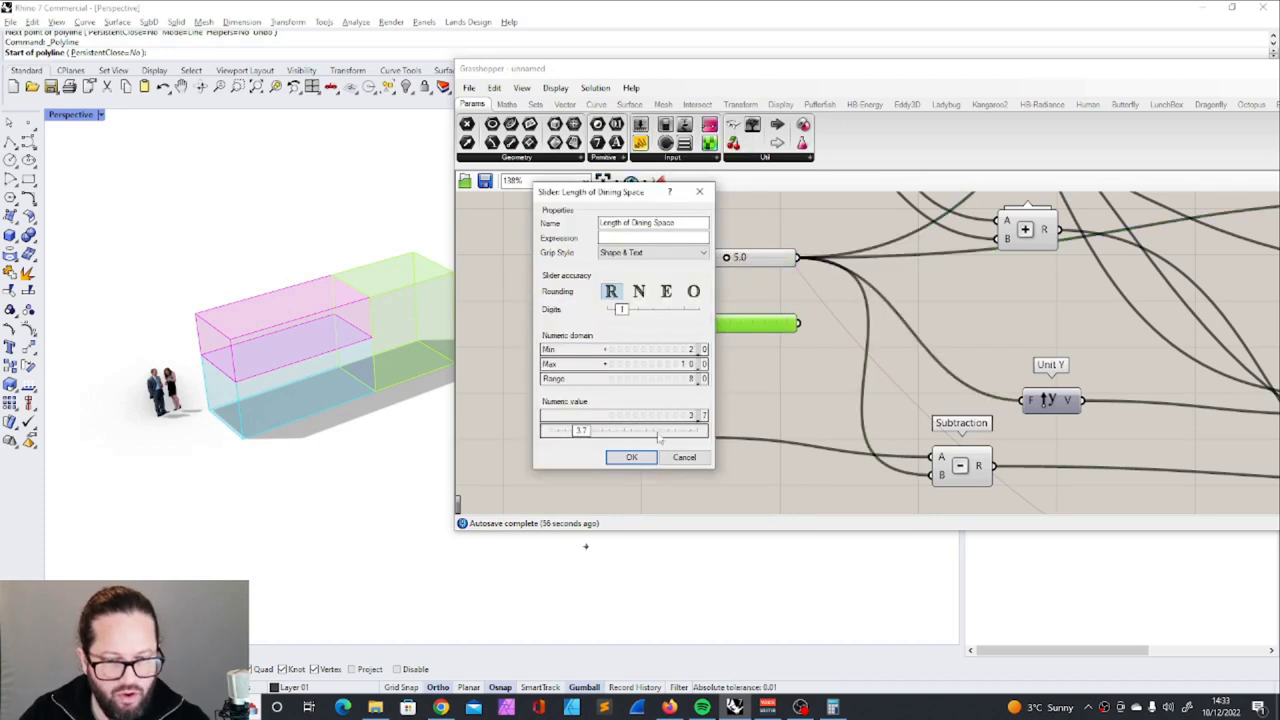
{"action": "key", "text": "Return"}
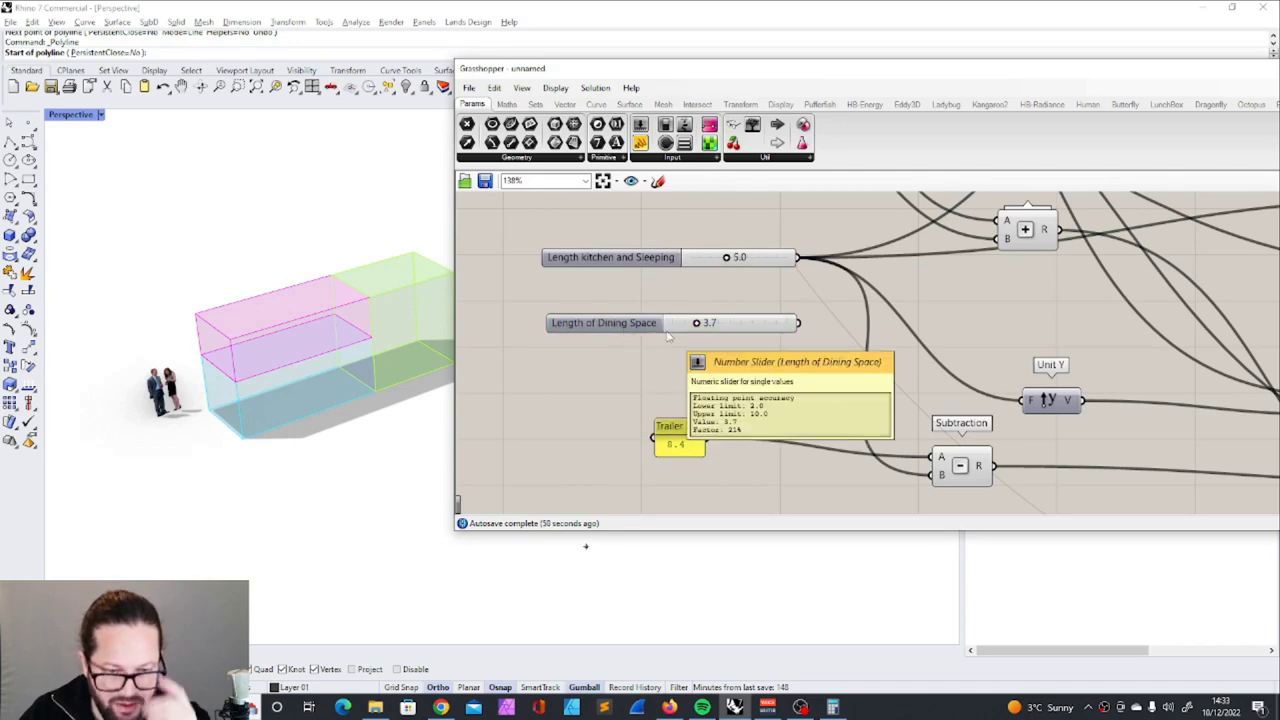
Line up the Length kitchen and Sleeping slider just above the Length of Dining Space slider
{"action": "left_click", "coordinate": [631, 326]}
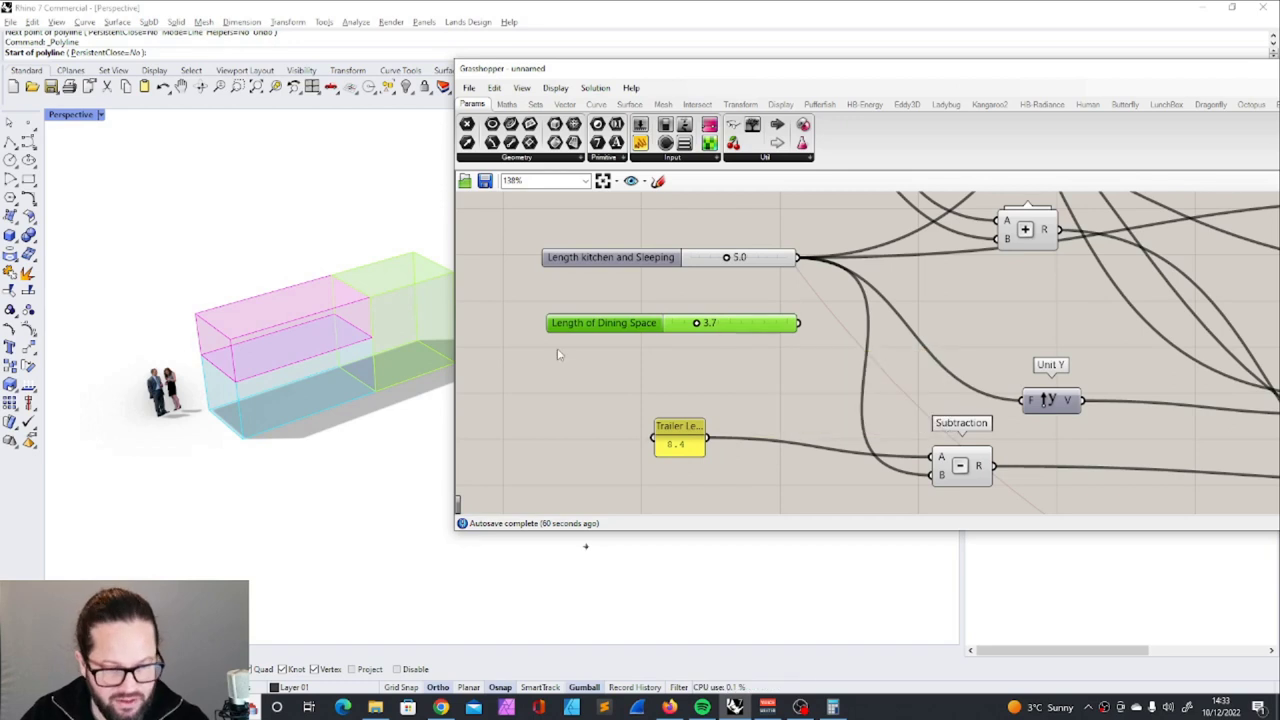
{"action": "left_click_drag", "start_coordinate": [611, 254], "coordinate": [608, 268]}
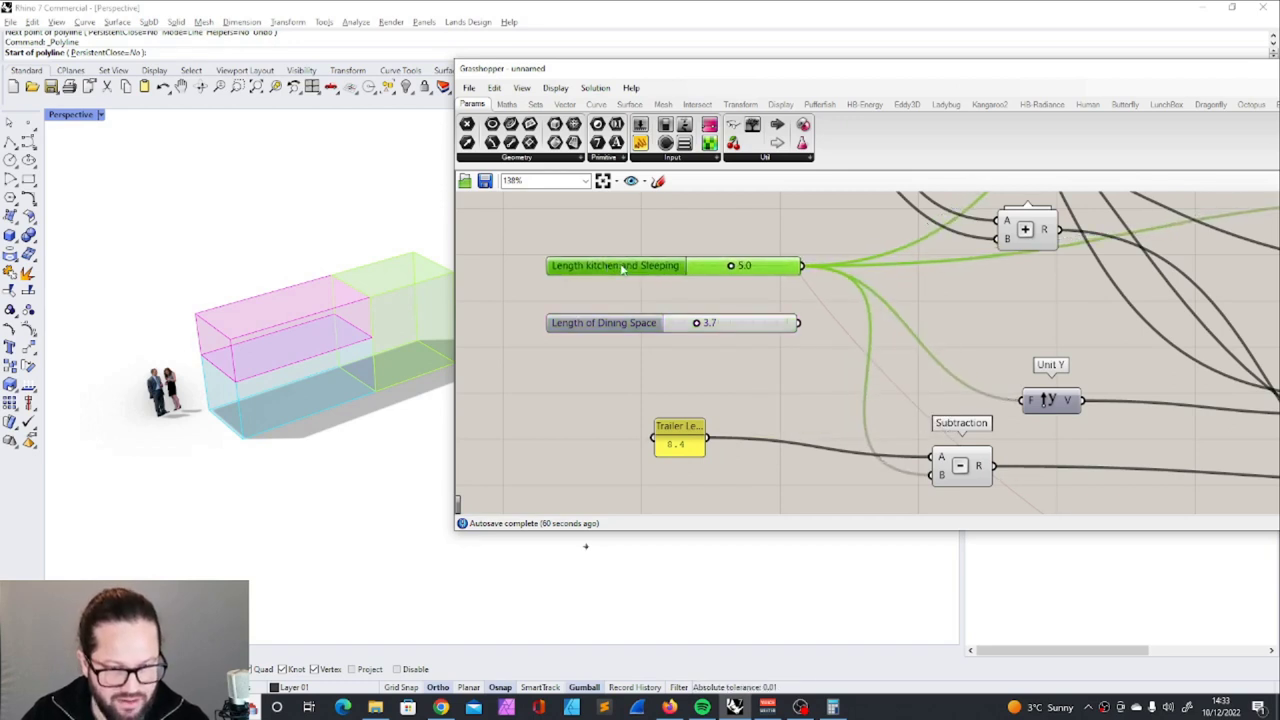
{"action": "left_click", "coordinate": [622, 324]}
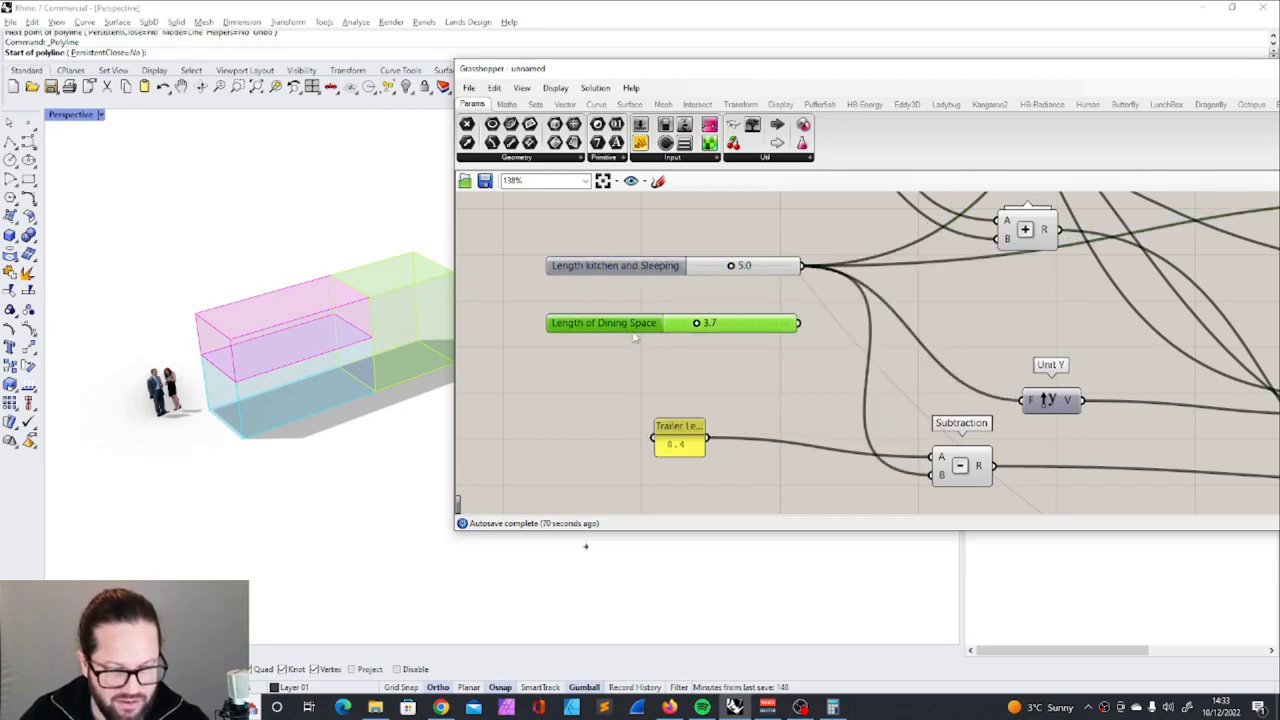
{"action": "left_click_drag", "start_coordinate": [612, 326], "coordinate": [611, 323]}
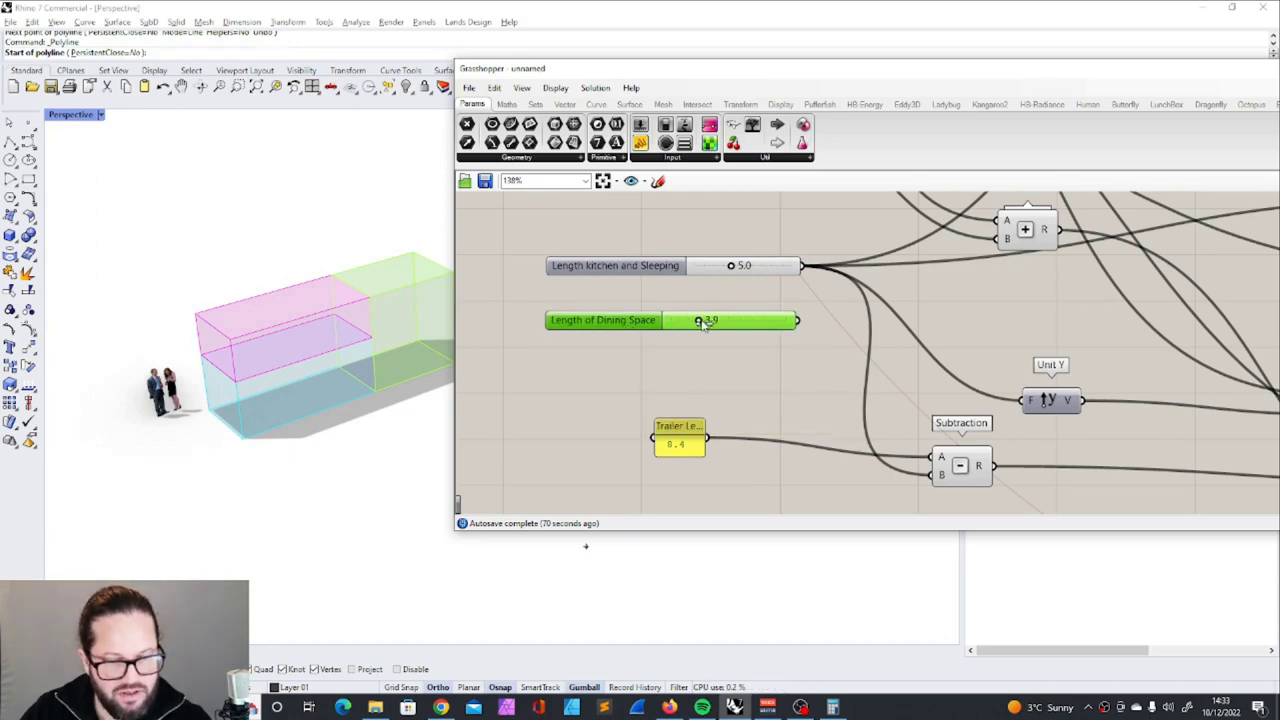
Set the Length of Dining Space slider's minimum to 3, lower its maximum, and use two decimal digits
{"action": "double_click", "coordinate": [630, 321]}
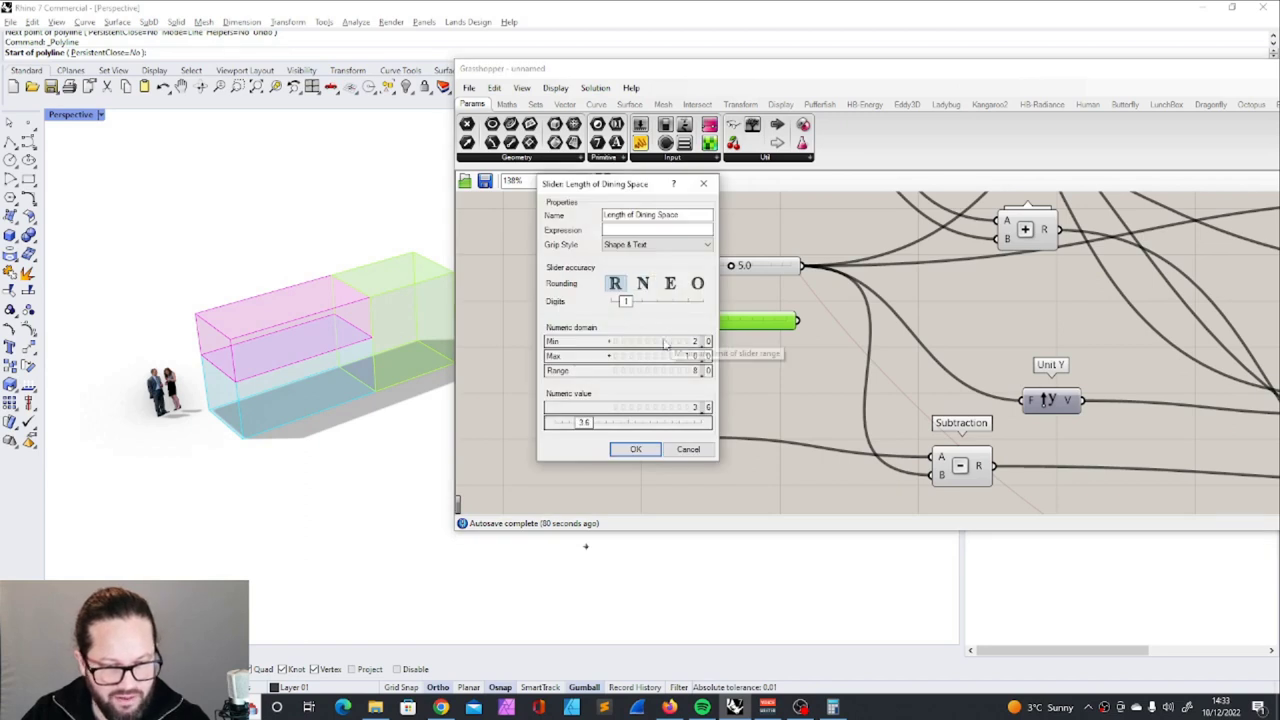
{"action": "double_click", "coordinate": [658, 342]}
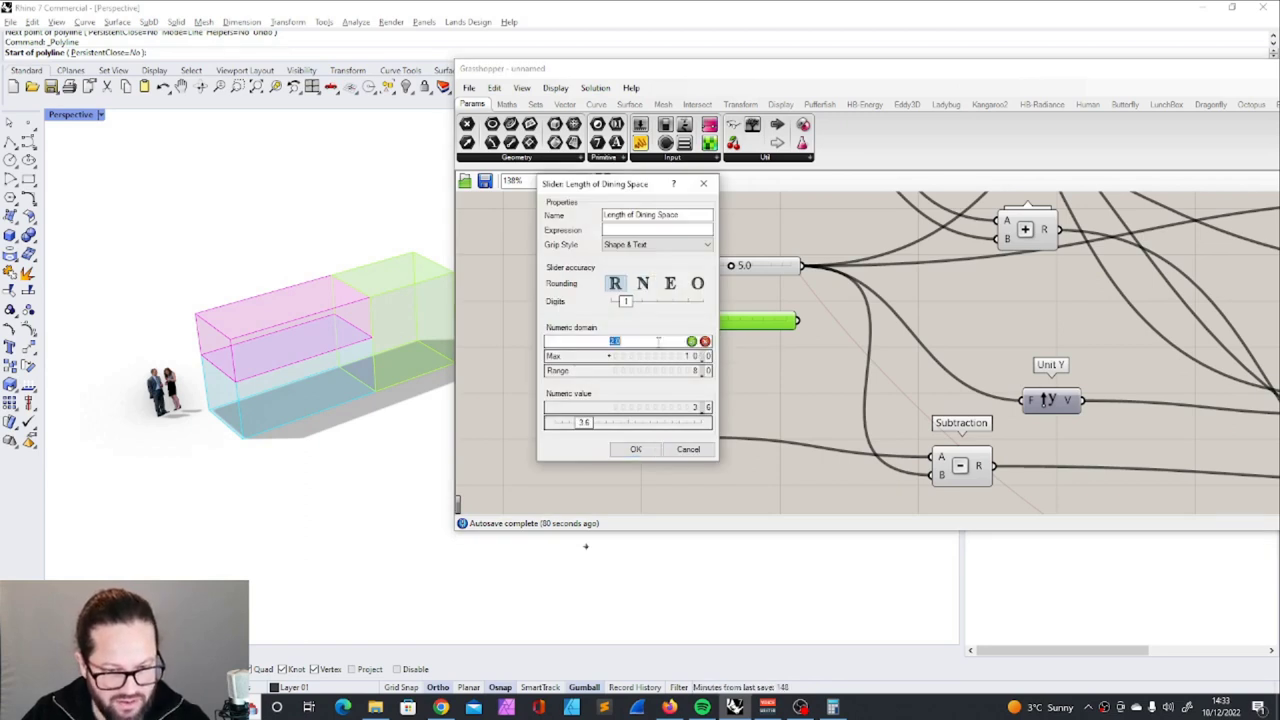
{"action": "type", "text": "3"}
{"action": "double_click", "coordinate": [662, 356]}
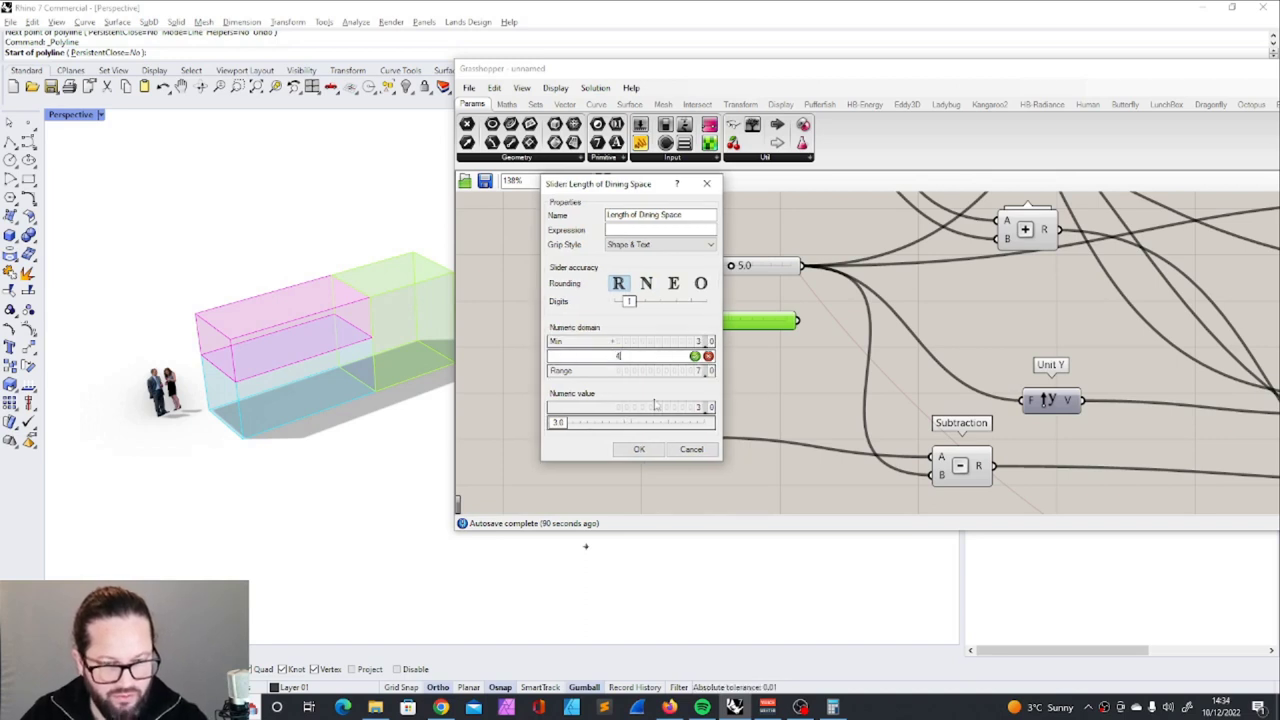
{"action": "type", "text": "4"}
{"action": "left_click", "coordinate": [639, 447]}
{"action": "double_click", "coordinate": [603, 320]}
{"action": "left_click_drag", "start_coordinate": [594, 298], "coordinate": [604, 300]}
{"action": "left_click", "coordinate": [611, 447]}
Connect the Length of Dining Space slider to the Dining Plane Surface in place of the Subtraction result, and set it to 3.40
{"action": "left_click_drag", "start_coordinate": [728, 320], "coordinate": [836, 342]}
{"action": "double_click", "coordinate": [641, 322]}
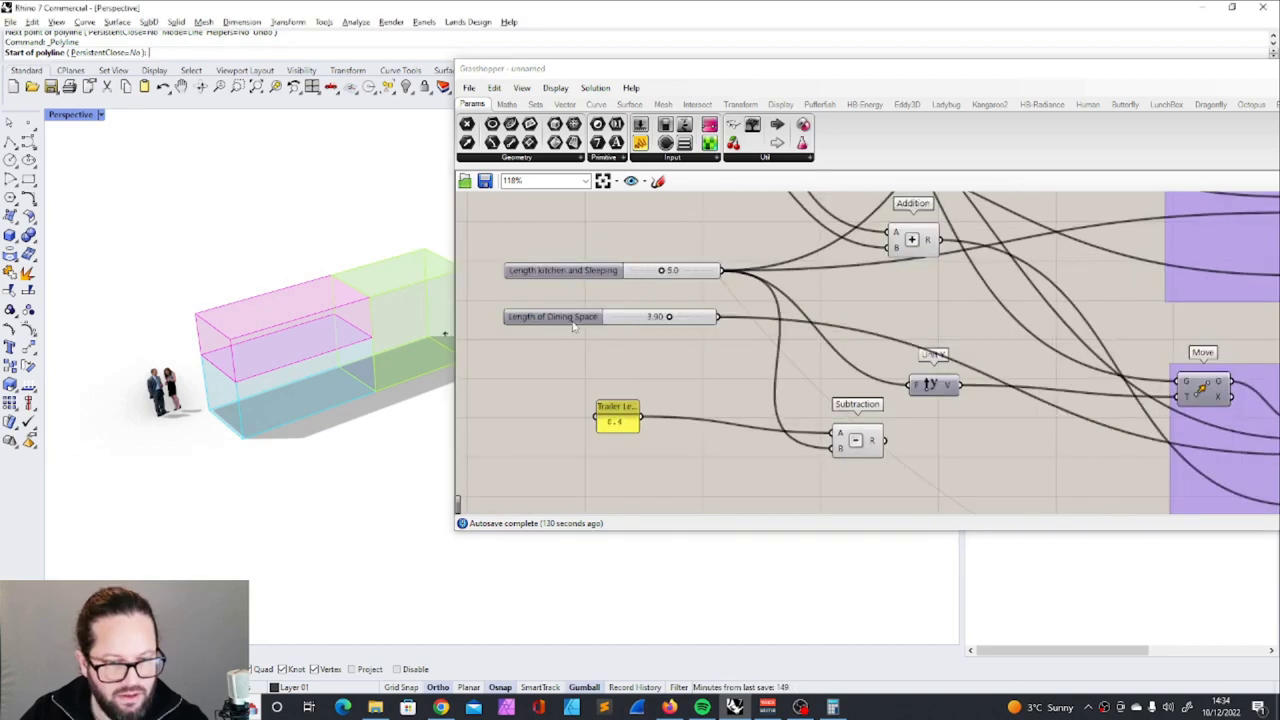
{"action": "left_click_drag", "start_coordinate": [571, 320], "coordinate": [571, 343]}
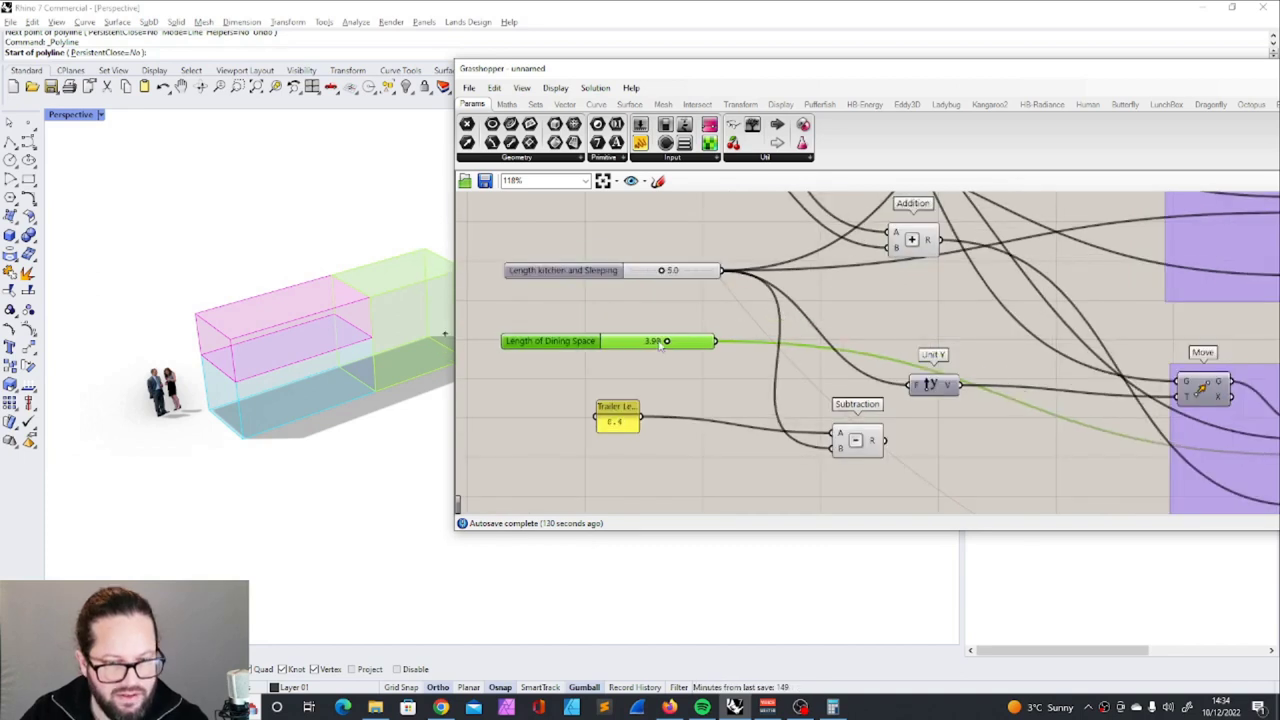
{"action": "left_click_drag", "start_coordinate": [667, 342], "coordinate": [634, 344]}
Align the Length kitchen and Sleeping slider with the one below it and set the Length of Dining Space to 3.52
{"action": "scroll", "coordinate": [640, 330], "scroll_direction": "up", "scroll_amount": 1}
{"action": "left_click", "coordinate": [565, 297]}
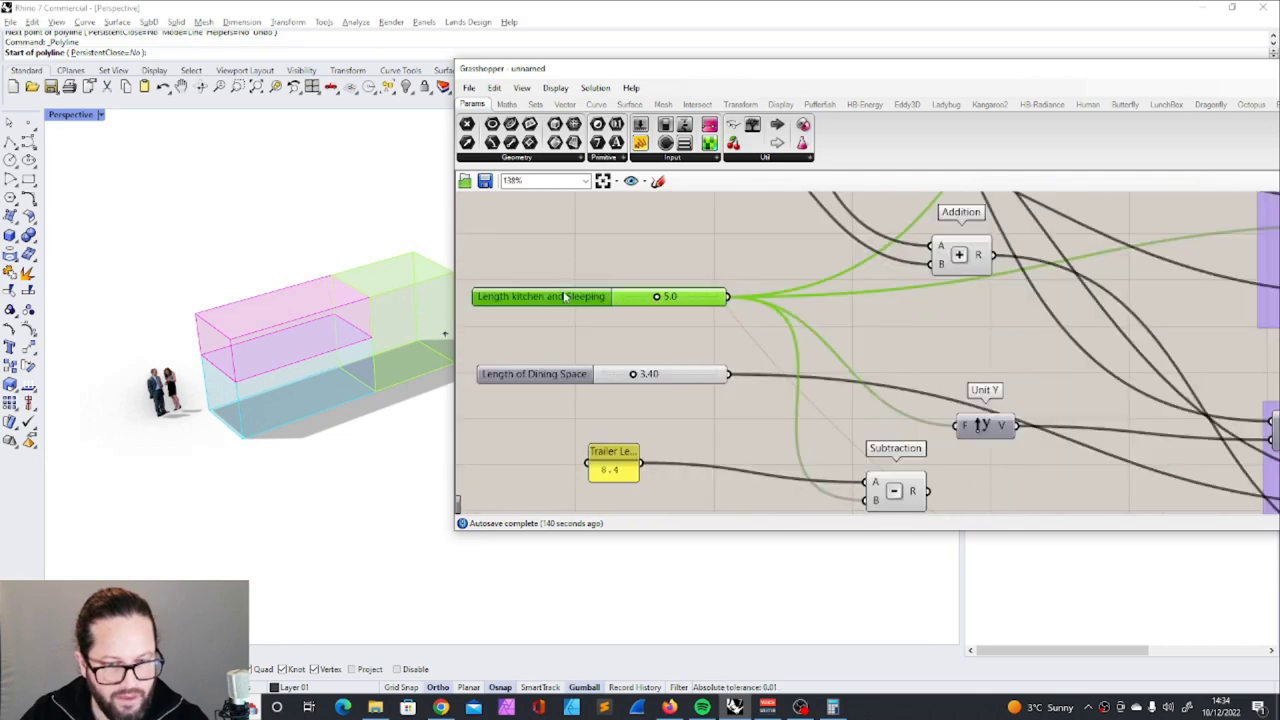
{"action": "left_click", "coordinate": [572, 272]}
{"action": "left_click", "coordinate": [570, 302]}
{"action": "left_click", "coordinate": [581, 283]}
{"action": "left_click_drag", "start_coordinate": [580, 300], "coordinate": [583, 301]}
{"action": "left_click", "coordinate": [571, 376]}
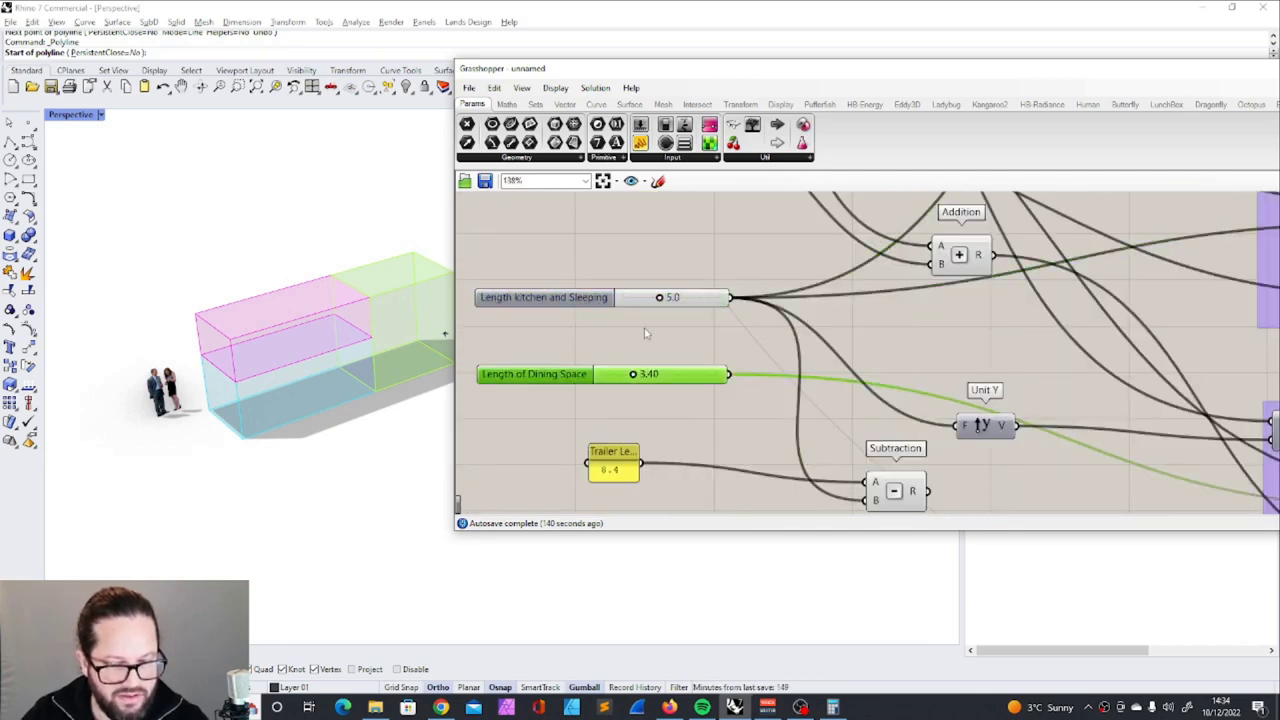
{"action": "mouse_move", "coordinate": [636, 384]}
{"action": "left_mouse_down"}
{"action": "mouse_move", "coordinate": [740, 386]}
{"action": "mouse_move", "coordinate": [643, 381]}
{"action": "left_mouse_up"}
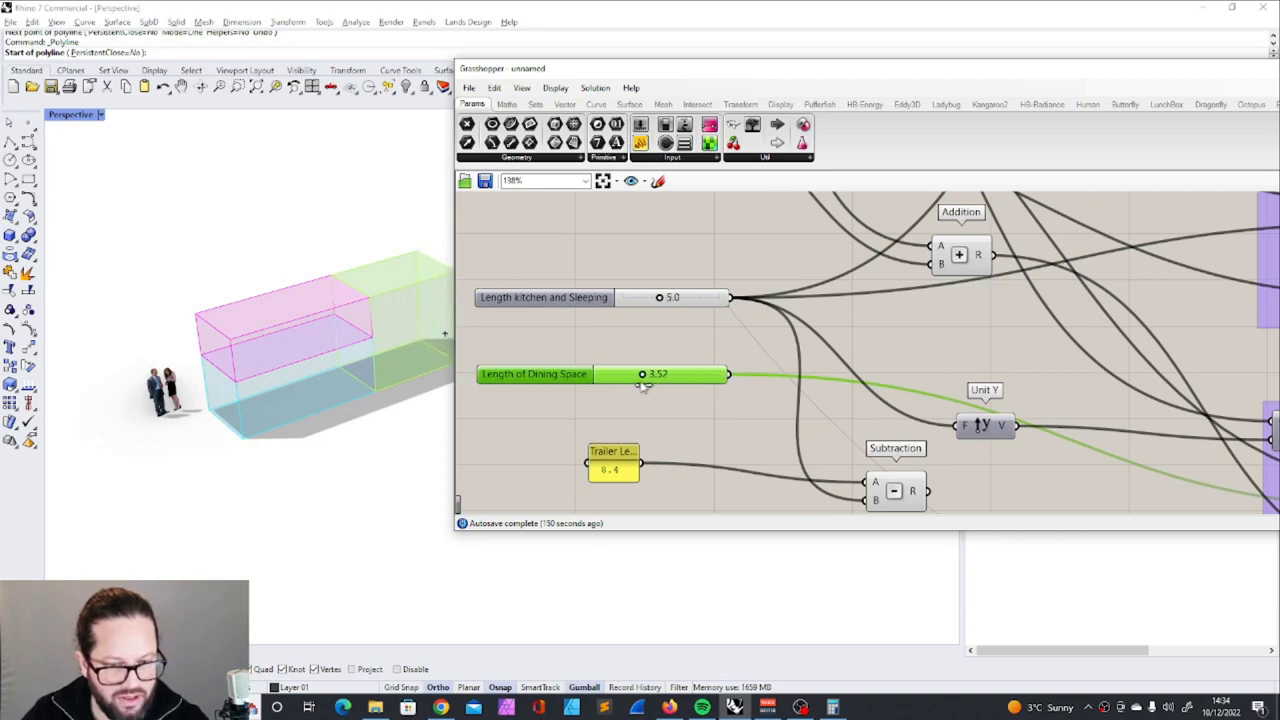
Set the Length kitchen and Sleeping slider's minimum to 5.0 and raise its value above that limit
{"action": "left_click", "coordinate": [659, 298]}
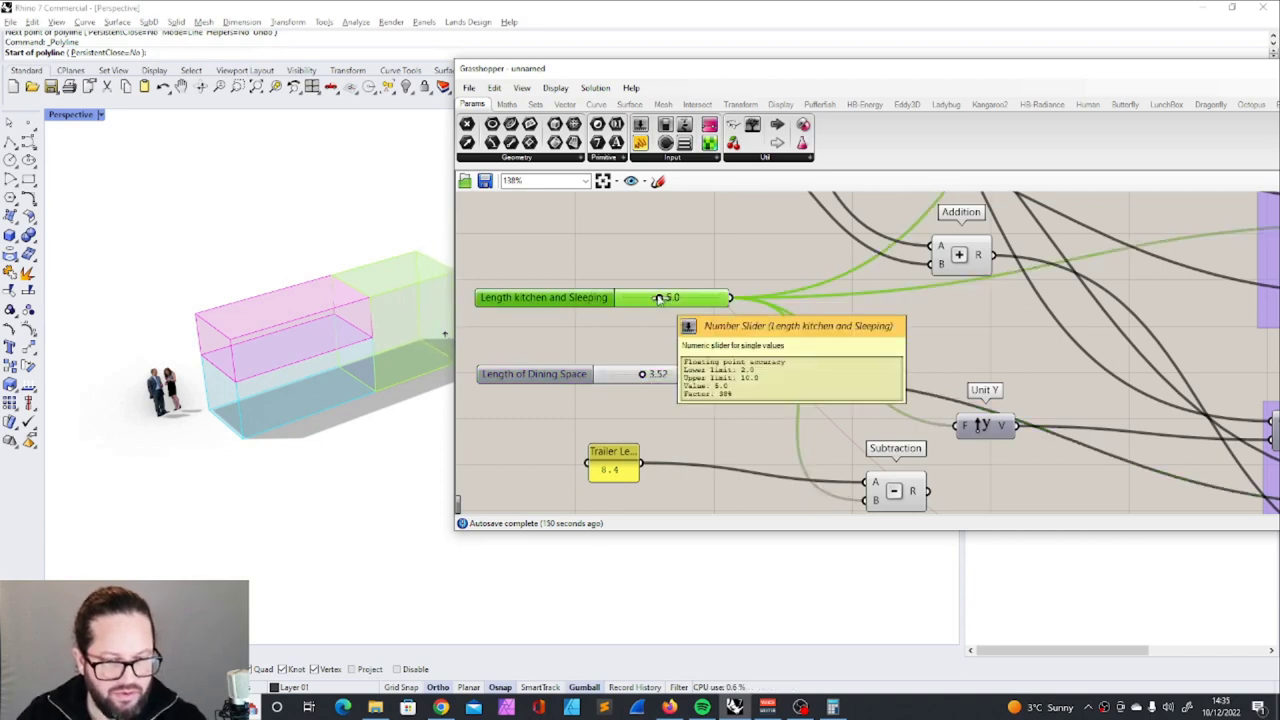
{"action": "left_click_drag", "start_coordinate": [659, 298], "coordinate": [643, 302]}
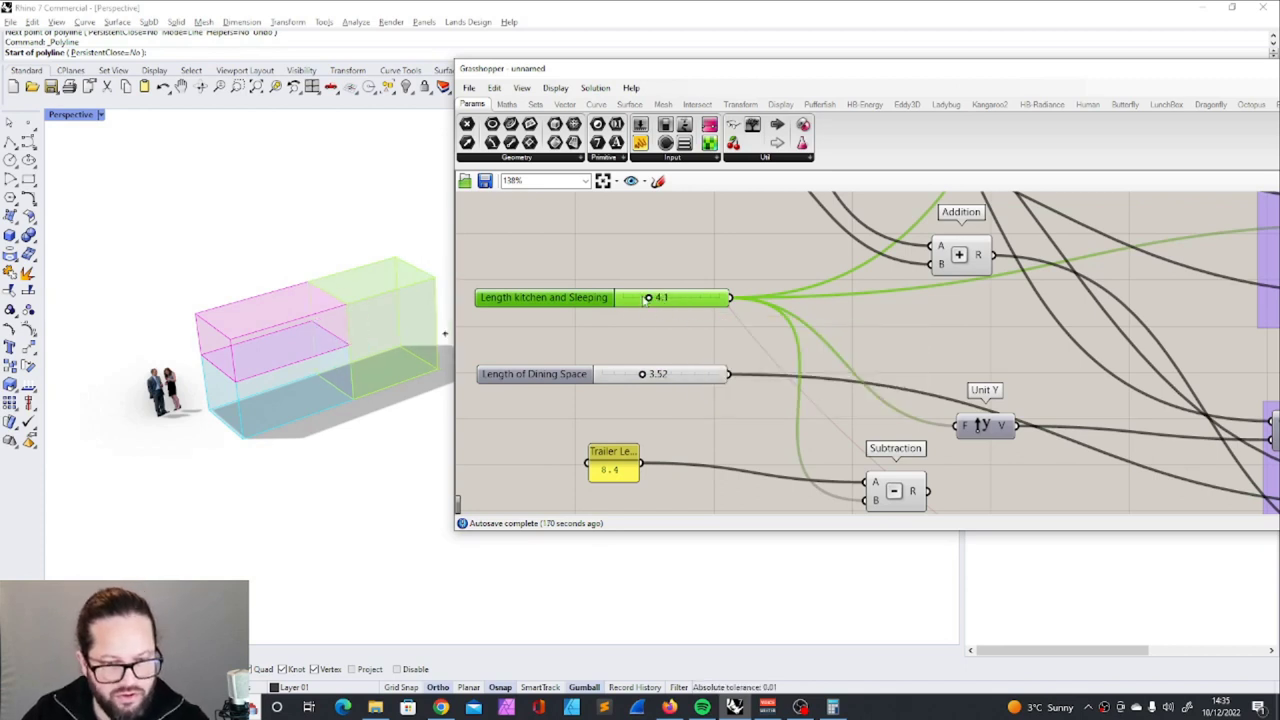
{"action": "double_click", "coordinate": [579, 300]}
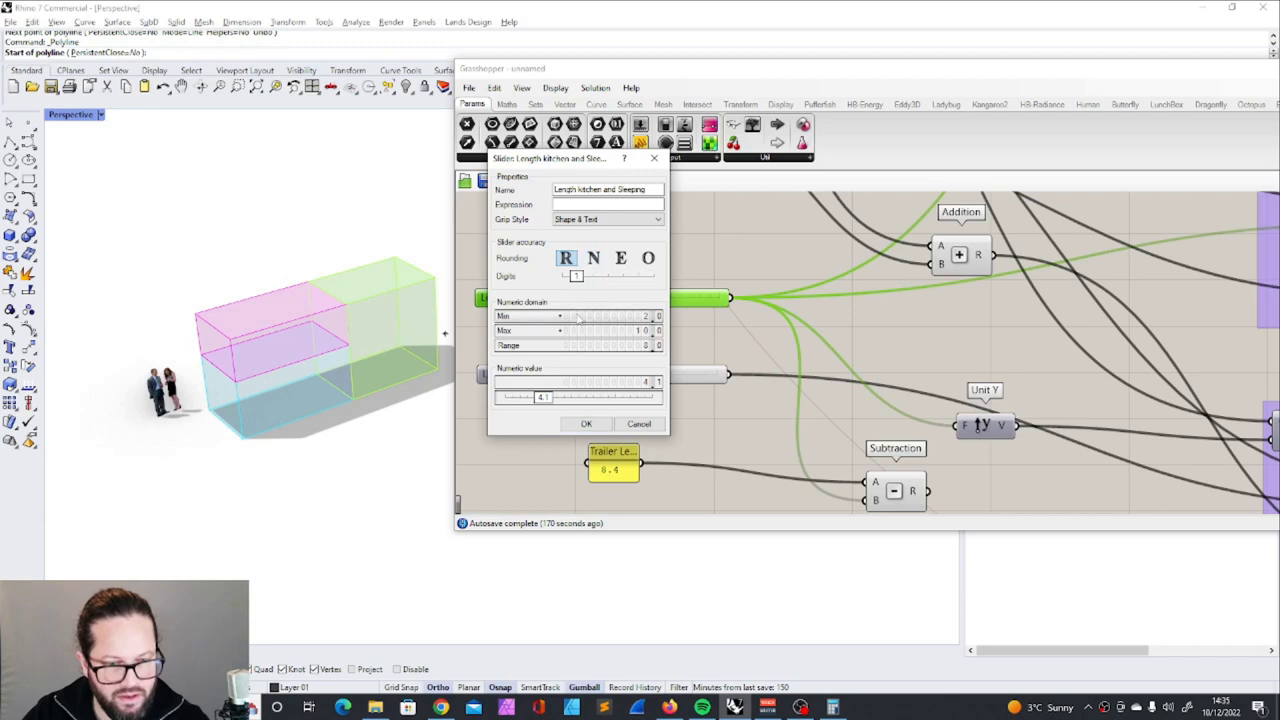
{"action": "left_click", "coordinate": [591, 315]}
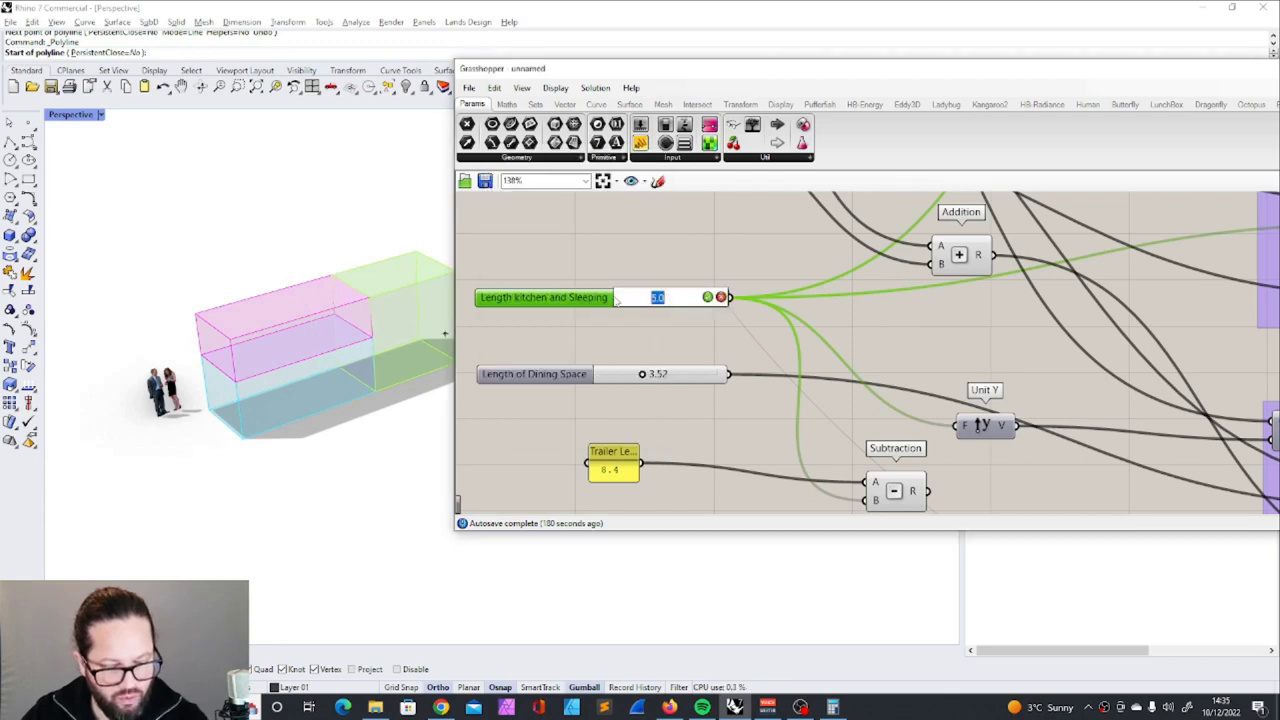
{"action": "key", "text": "Return"}
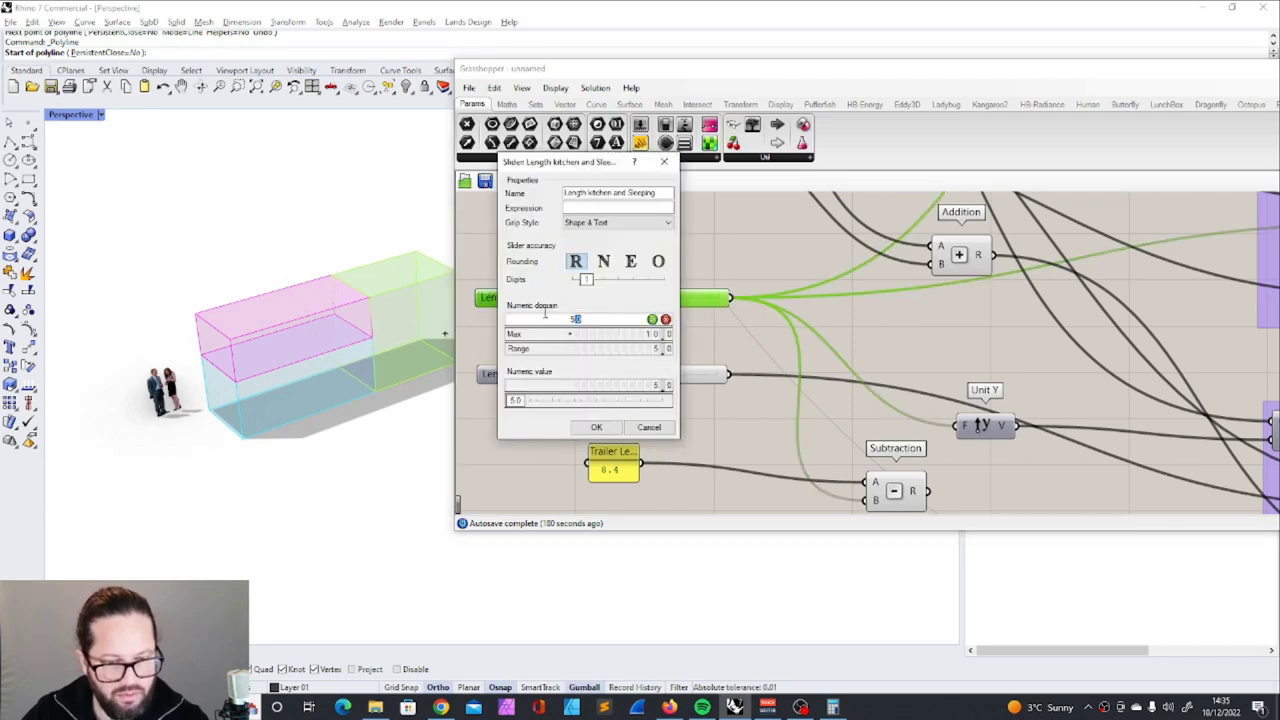
{"action": "mouse_move", "coordinate": [640, 298]}
{"action": "left_mouse_down"}
{"action": "mouse_move", "coordinate": [606, 298]}
{"action": "mouse_move", "coordinate": [738, 300]}
{"action": "mouse_move", "coordinate": [611, 298]}
{"action": "mouse_move", "coordinate": [644, 303]}
{"action": "left_mouse_up"}
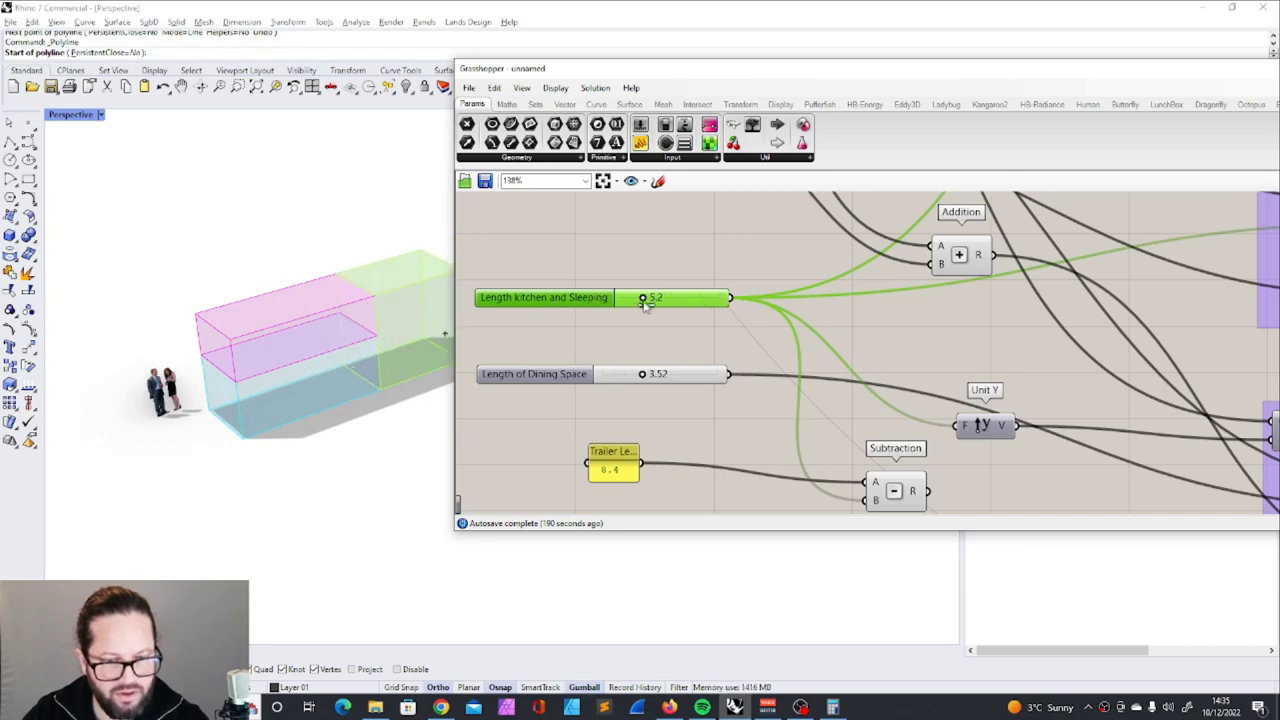
{"action": "left_click", "coordinate": [646, 310]}
Add the Length of Dining Space slider to the Galapagos genome and check the Mass Addition component that sums the room areas
{"action": "scroll", "coordinate": [630, 308], "scroll_direction": "down", "scroll_amount": 4}
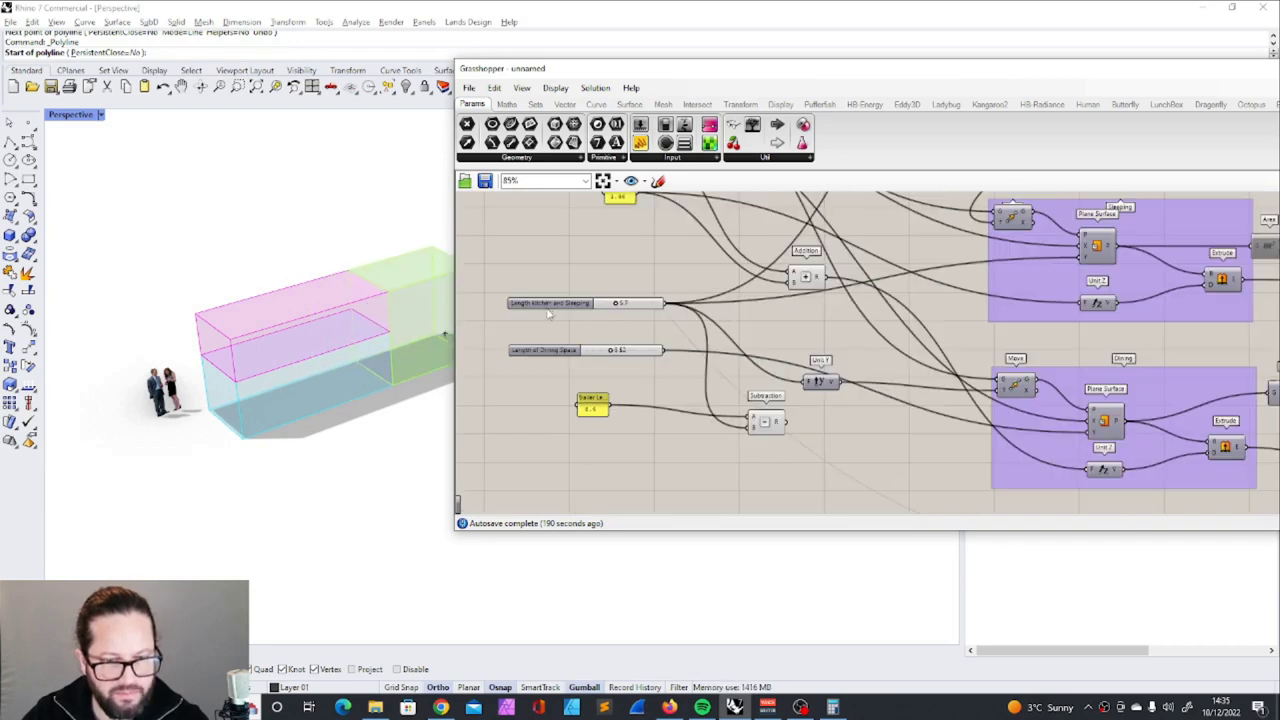
{"action": "scroll", "coordinate": [631, 310], "scroll_direction": "down", "scroll_amount": 3}
{"action": "scroll", "coordinate": [812, 392], "scroll_direction": "up", "scroll_amount": 4}
{"action": "left_click_drag", "start_coordinate": [834, 426], "coordinate": [740, 440]}
{"action": "scroll", "coordinate": [805, 408], "scroll_direction": "down", "scroll_amount": 4}
{"action": "scroll", "coordinate": [642, 364], "scroll_direction": "up", "scroll_amount": 2}
{"action": "scroll", "coordinate": [865, 463], "scroll_direction": "up", "scroll_amount": 3}
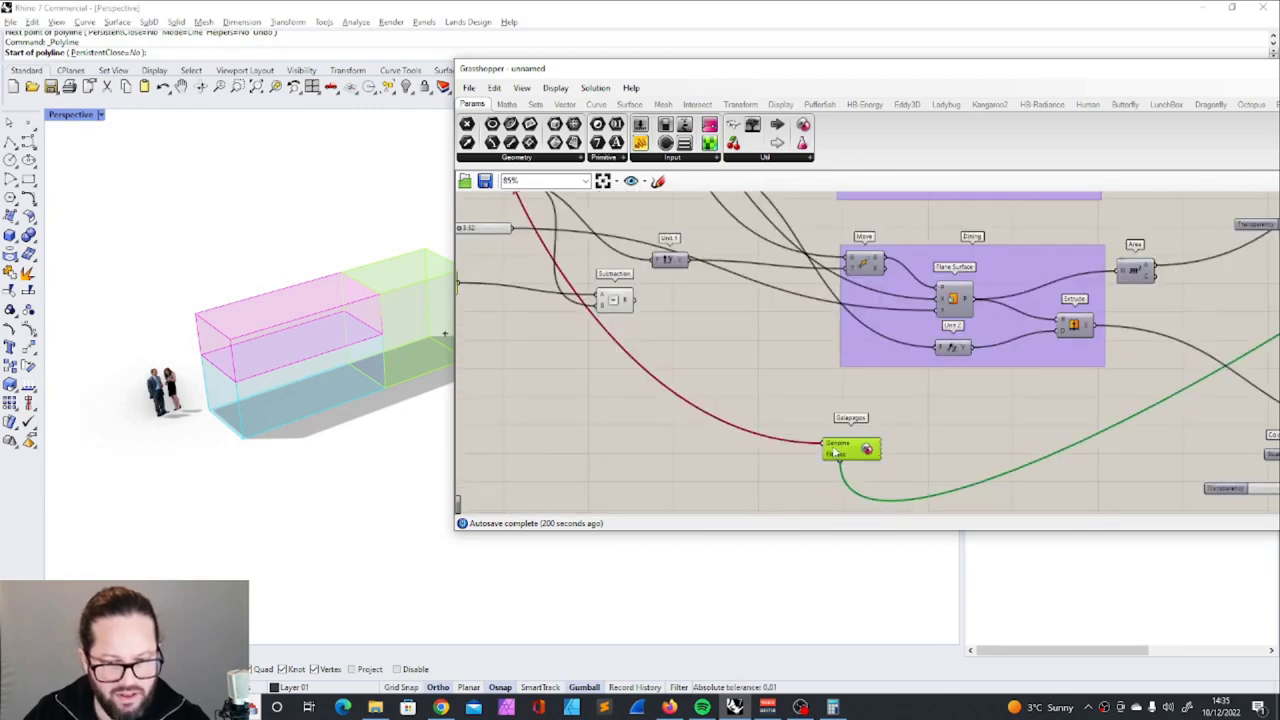
{"action": "right_click_drag", "start_coordinate": [841, 446], "coordinate": [917, 440]}
{"action": "scroll", "coordinate": [864, 443], "scroll_direction": "down", "scroll_amount": 1}
{"action": "left_click_drag", "start_coordinate": [840, 438], "coordinate": [611, 257], "text": "shift"}
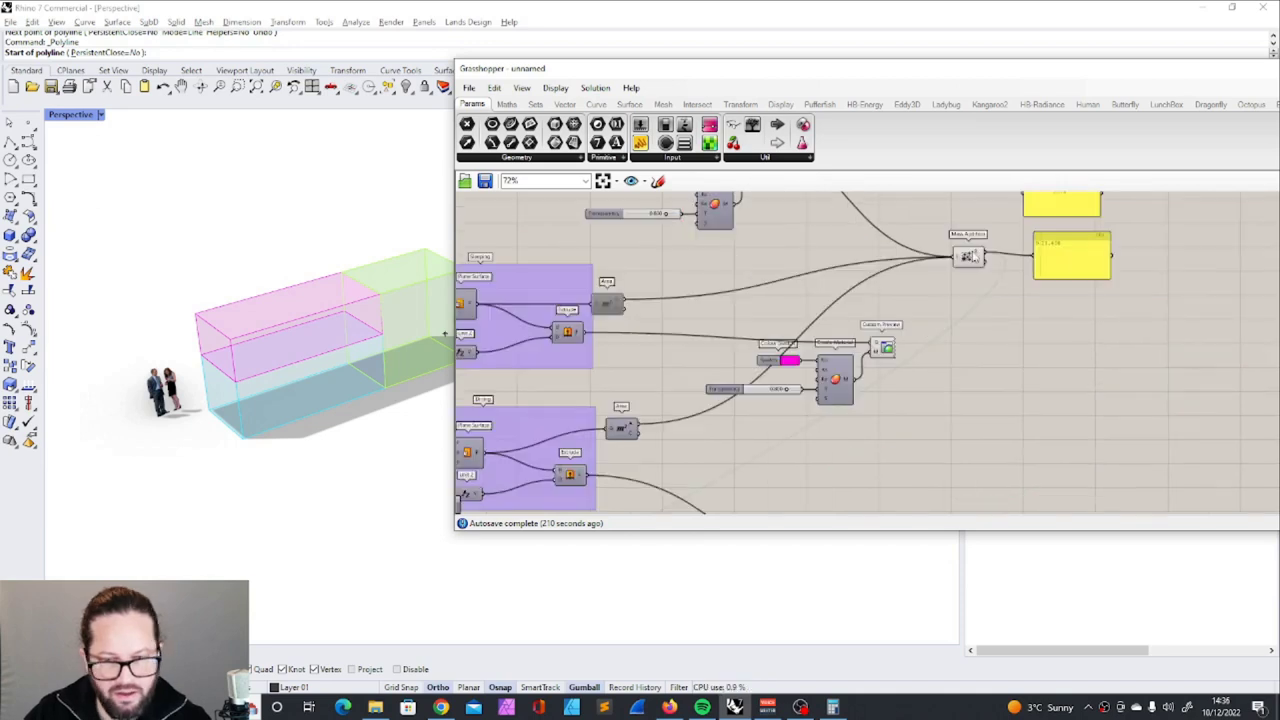
{"action": "left_click", "coordinate": [972, 257]}
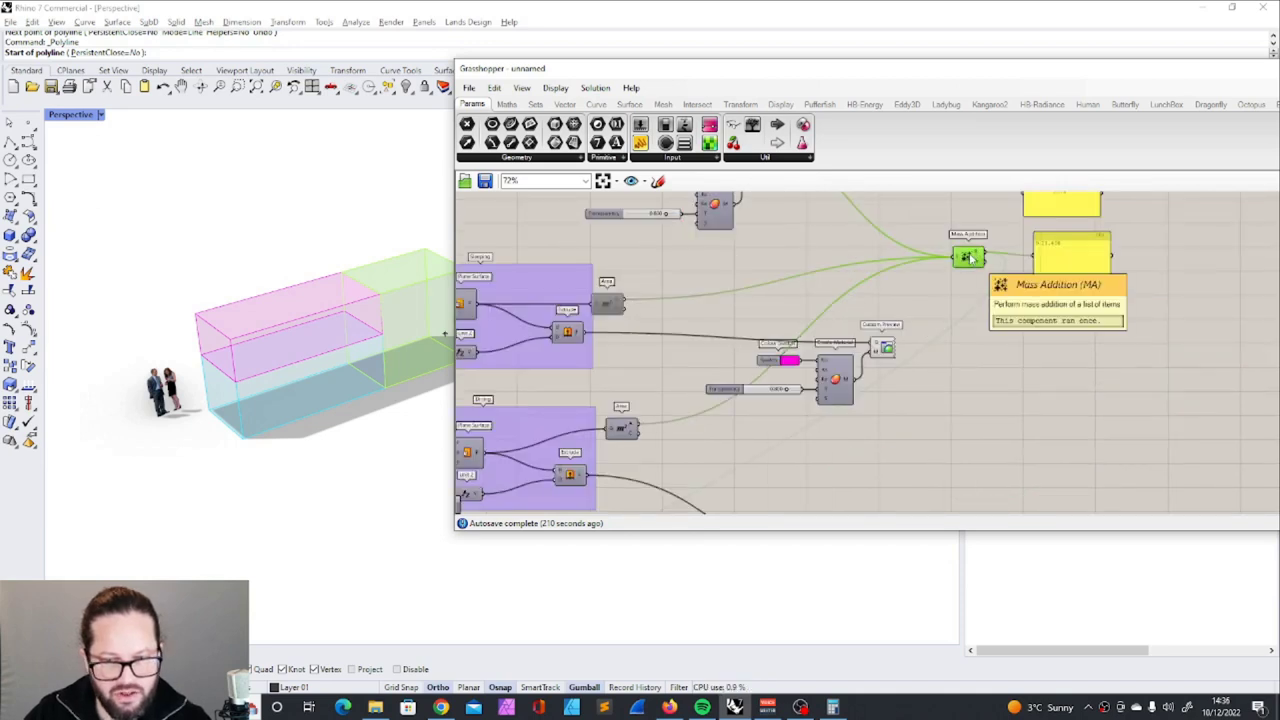
Align the Mass Addition component with the panel connected to its result
{"action": "scroll", "coordinate": [1012, 354], "scroll_direction": "down", "scroll_amount": 3}
{"action": "scroll", "coordinate": [996, 303], "scroll_direction": "up", "scroll_amount": 6}
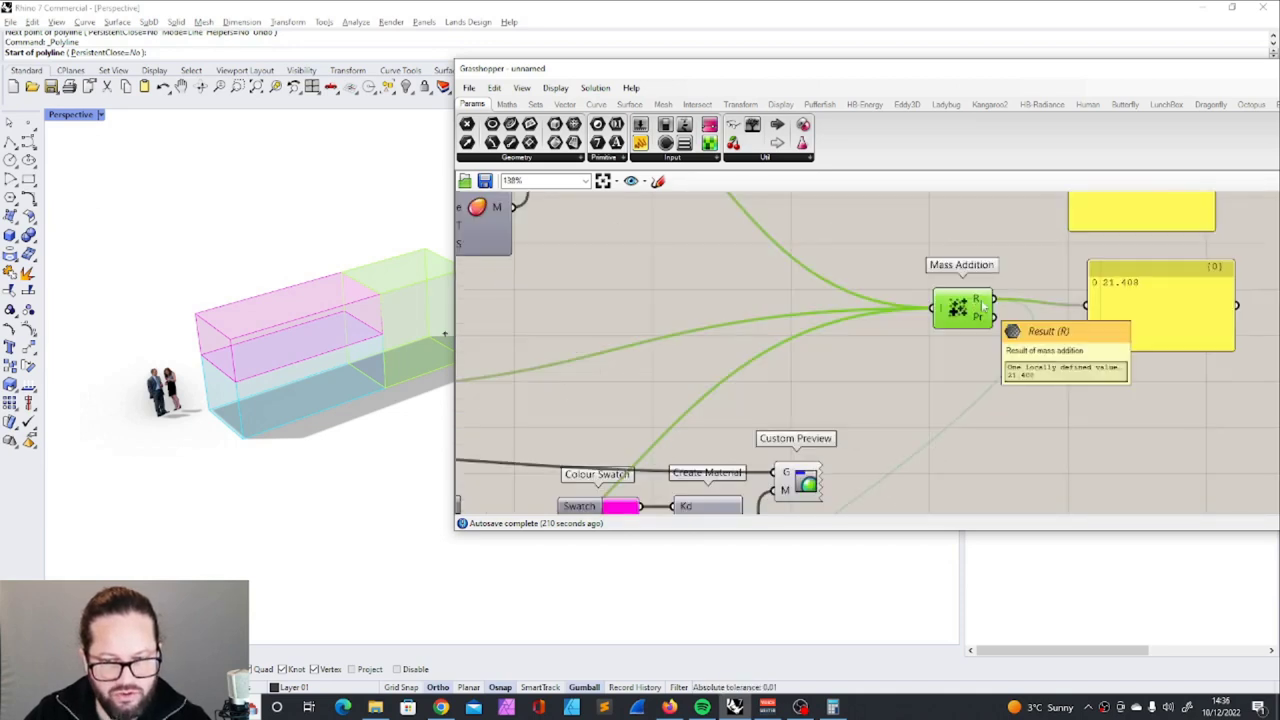
{"action": "left_click_drag", "start_coordinate": [977, 304], "coordinate": [945, 311]}
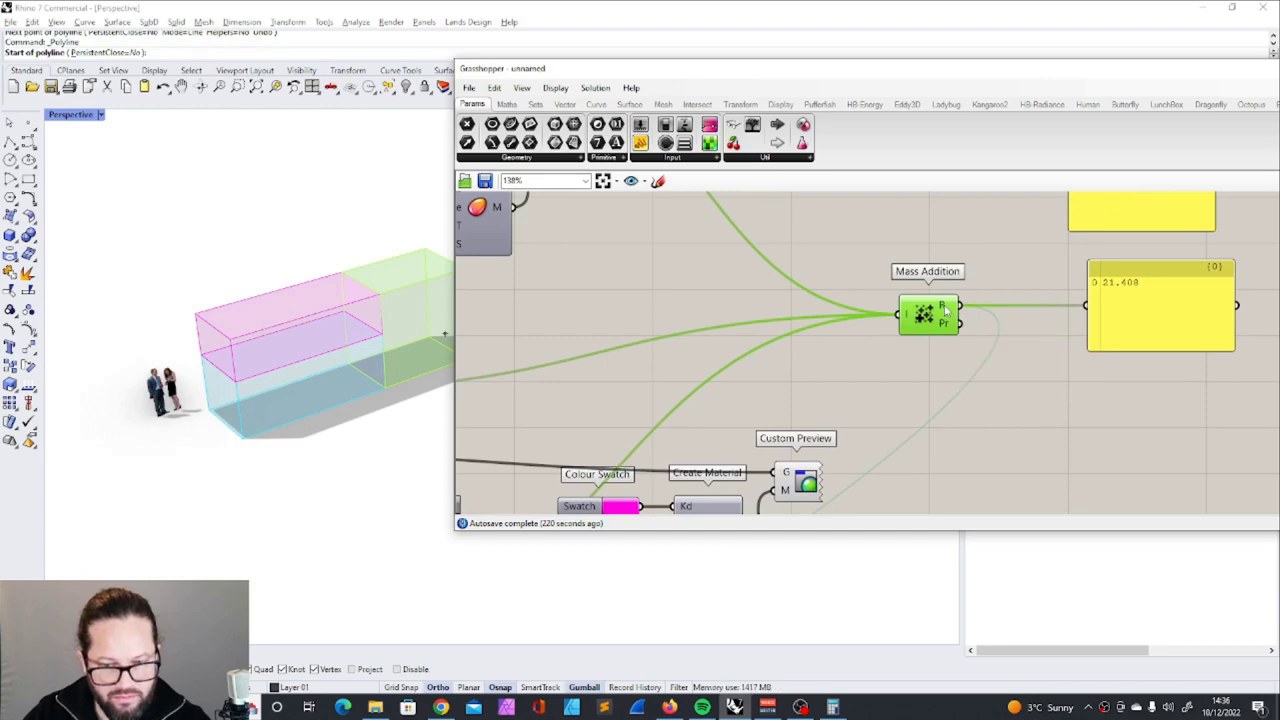
Run the Galapagos evolutionary solver with the fitness on Minimize and accept the result
{"action": "scroll", "coordinate": [965, 314], "scroll_direction": "down", "scroll_amount": 5}
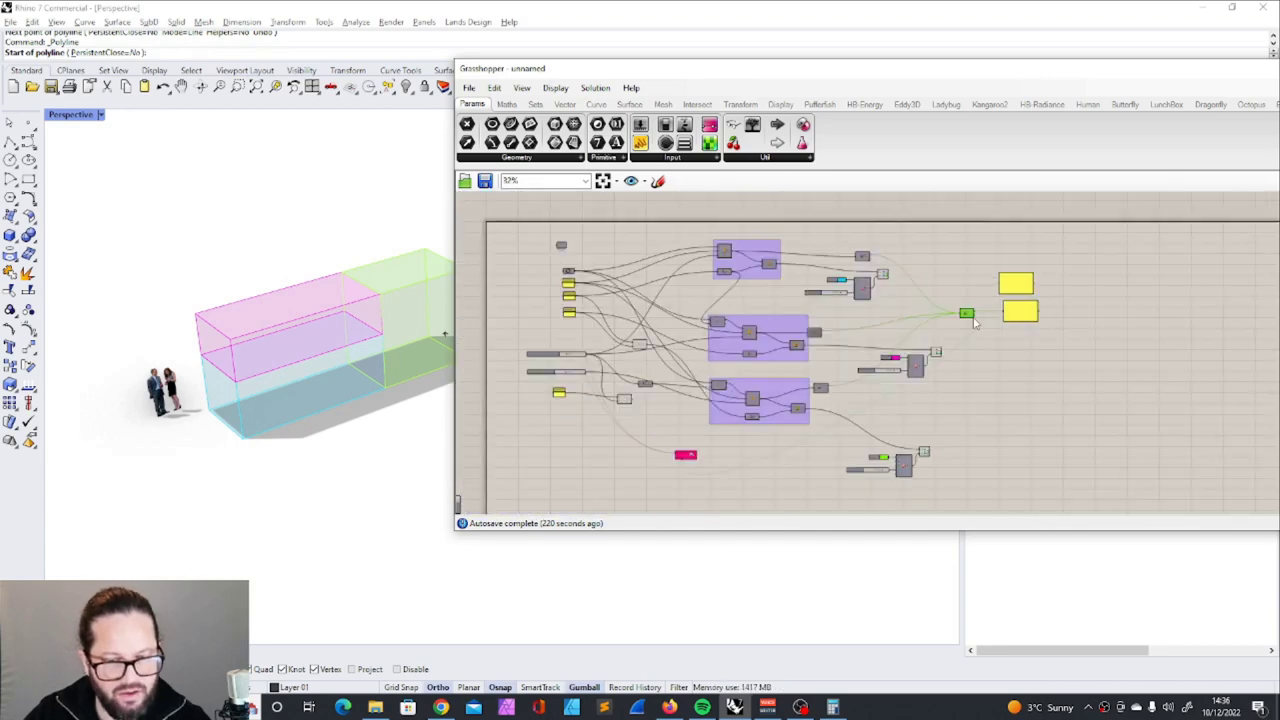
{"action": "scroll", "coordinate": [750, 427], "scroll_direction": "up", "scroll_amount": 4}
{"action": "double_click", "coordinate": [750, 427]}
{"action": "left_click_drag", "start_coordinate": [670, 240], "coordinate": [825, 185]}
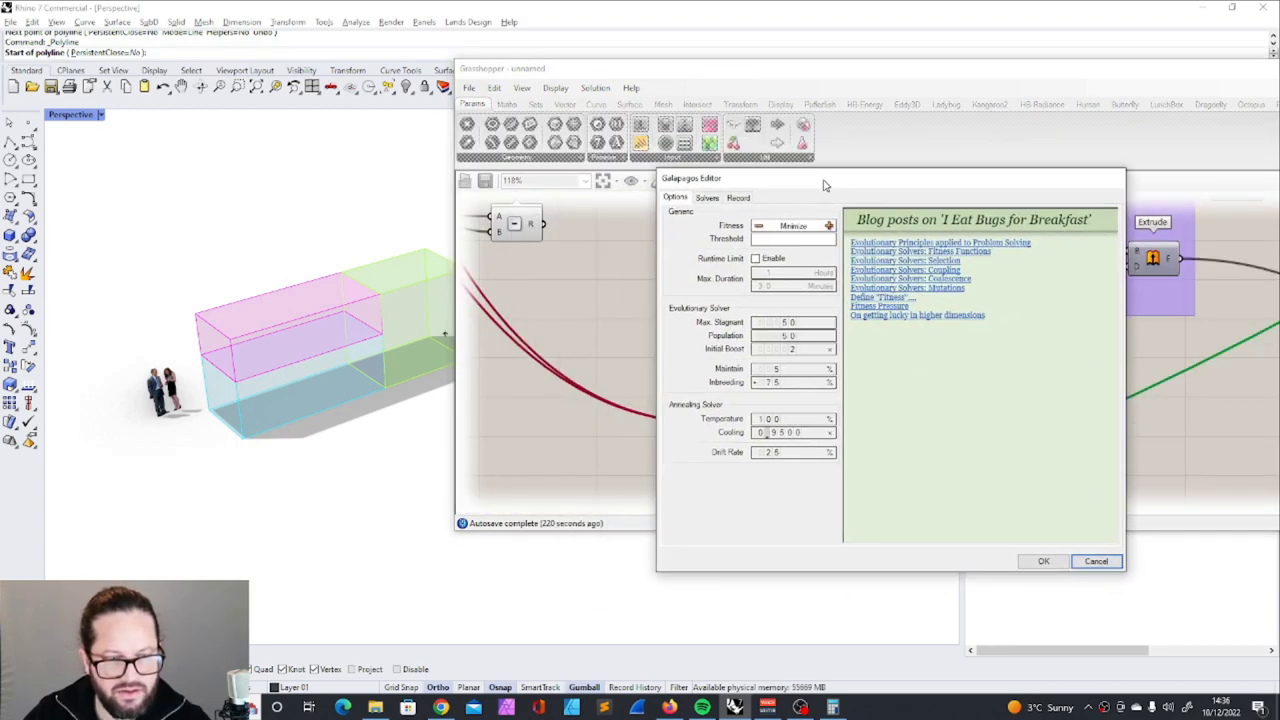
{"action": "left_click_drag", "start_coordinate": [646, 75], "coordinate": [719, 71]}
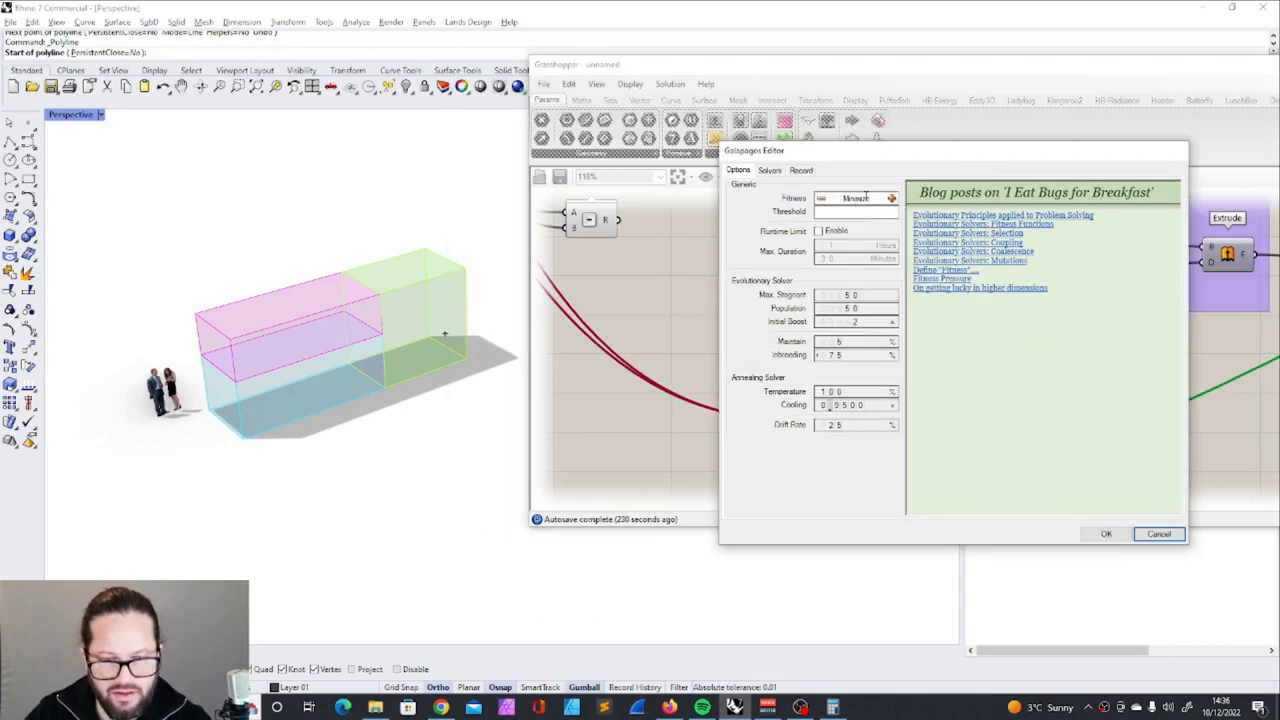
{"action": "left_click", "coordinate": [769, 170]}
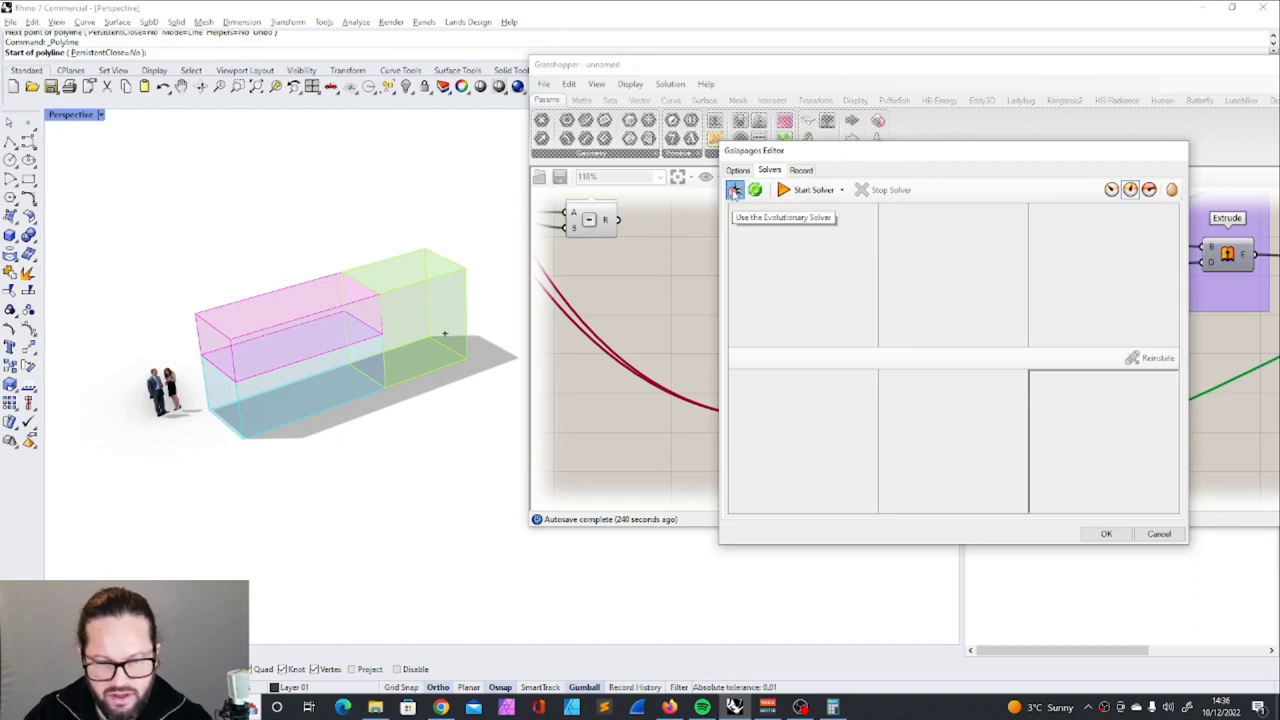
{"action": "left_click", "coordinate": [810, 190]}
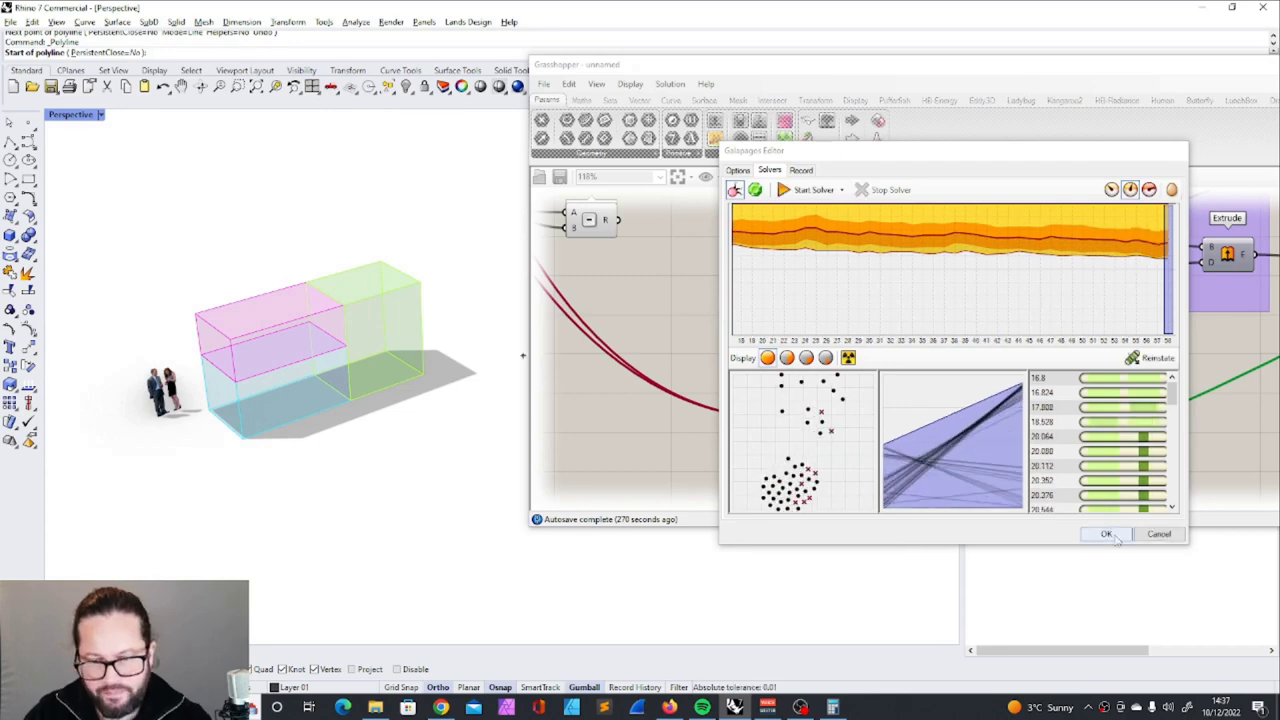
{"action": "scroll", "coordinate": [1120, 440], "scroll_direction": "down", "scroll_amount": 10}
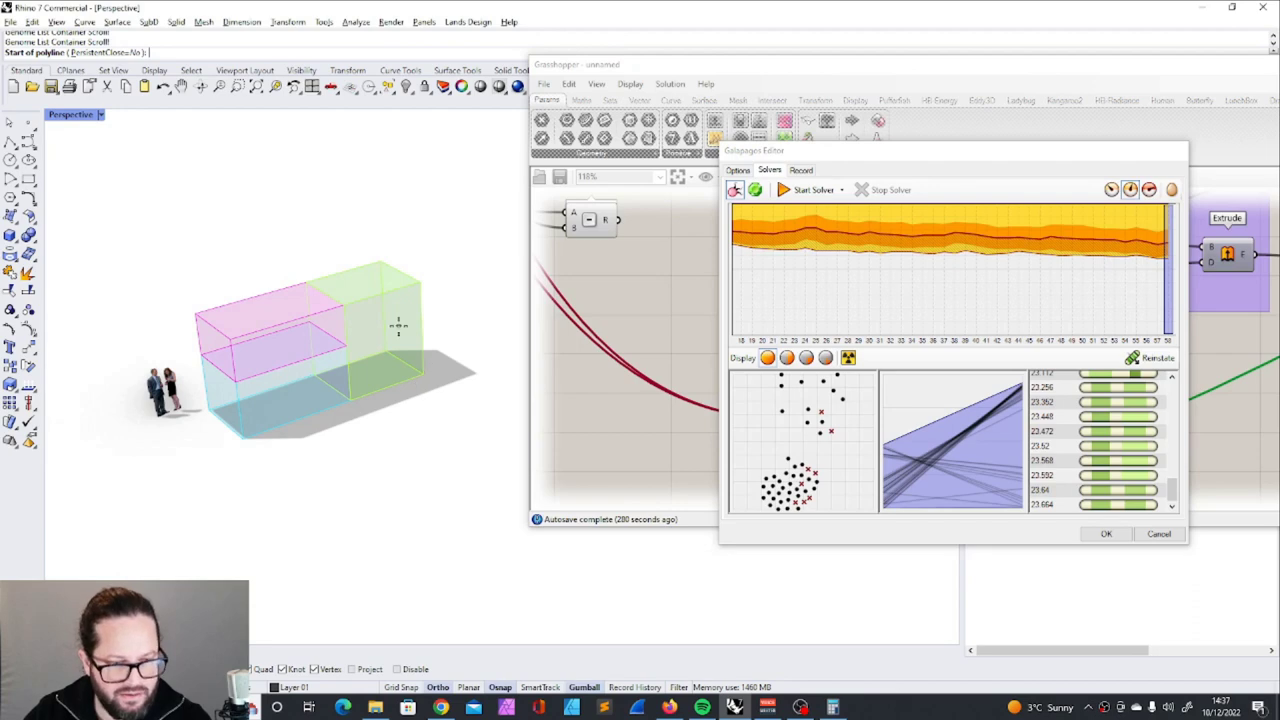
{"action": "left_click", "coordinate": [1106, 532]}
Check the room length sliders and the Mass Addition result, and set the Galapagos fitness target to 28.7
{"action": "scroll", "coordinate": [748, 373], "scroll_direction": "up", "scroll_amount": 5}
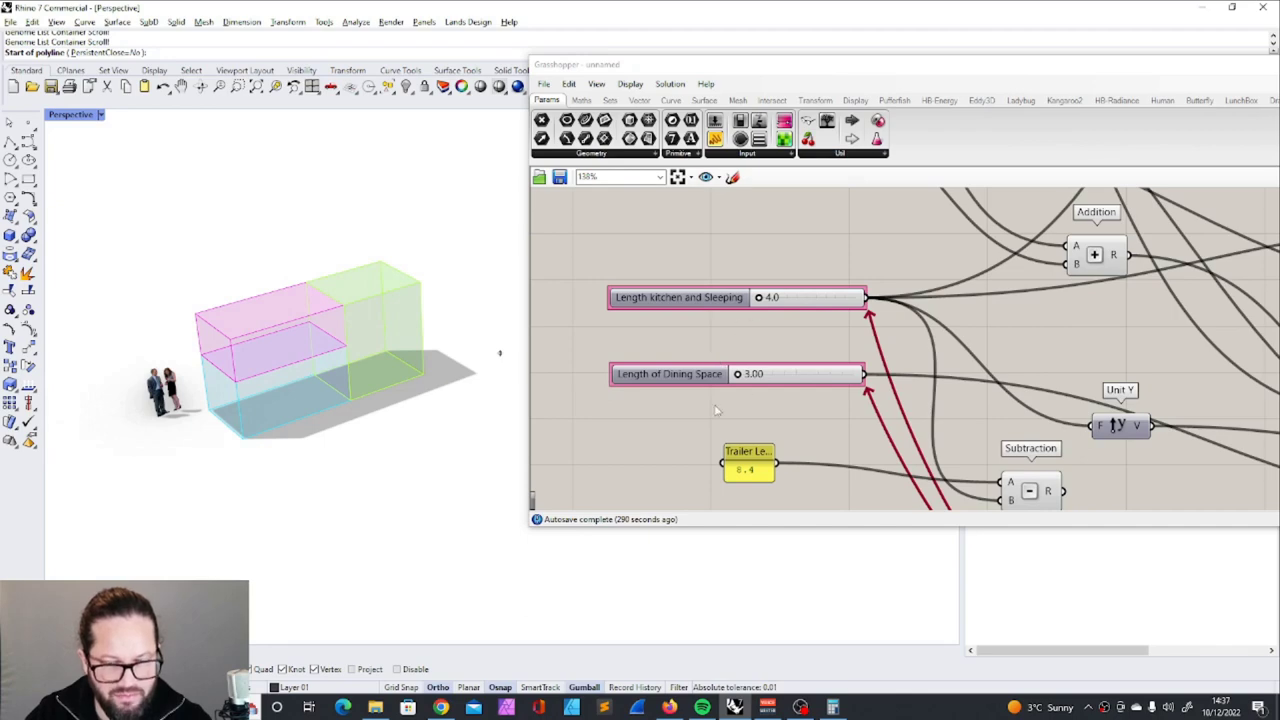
{"action": "scroll", "coordinate": [716, 411], "scroll_direction": "down", "scroll_amount": 8}
{"action": "scroll", "coordinate": [1066, 298], "scroll_direction": "up", "scroll_amount": 3}
{"action": "scroll", "coordinate": [1058, 219], "scroll_direction": "up", "scroll_amount": 5}
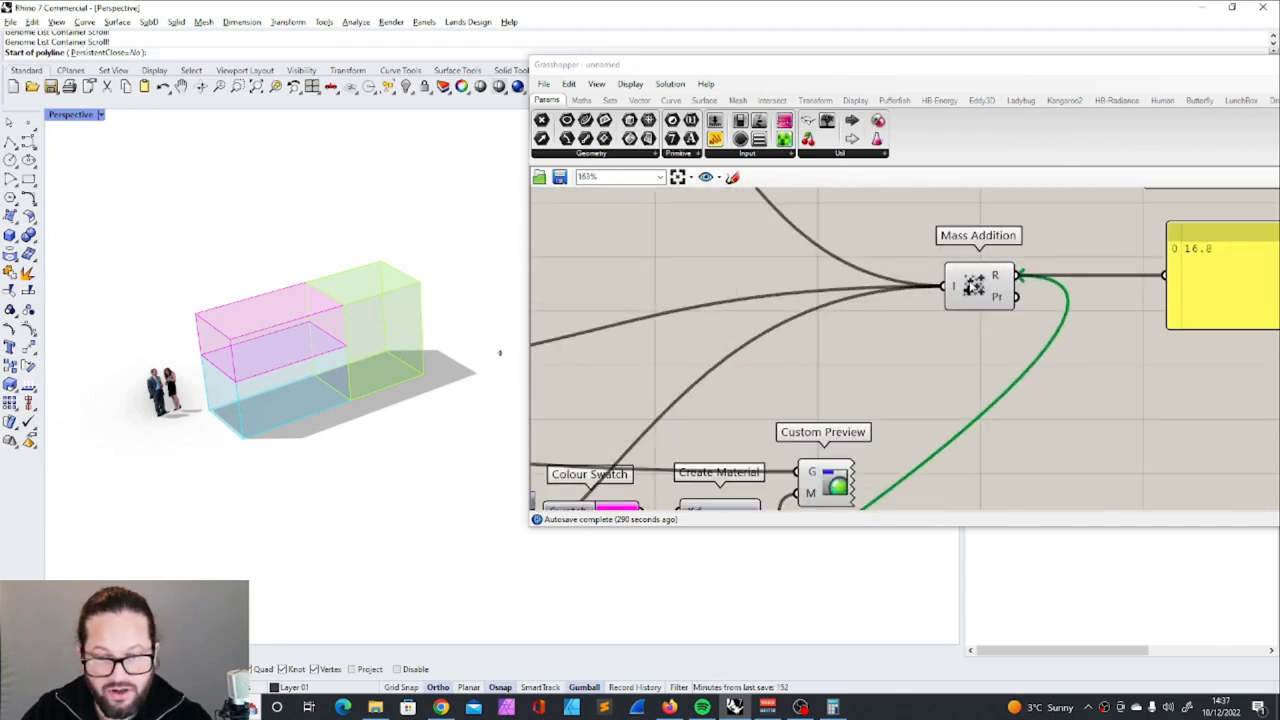
{"action": "scroll", "coordinate": [975, 287], "scroll_direction": "down", "scroll_amount": 5}
{"action": "scroll", "coordinate": [760, 380], "scroll_direction": "up", "scroll_amount": 6}
{"action": "double_click", "coordinate": [760, 380]}
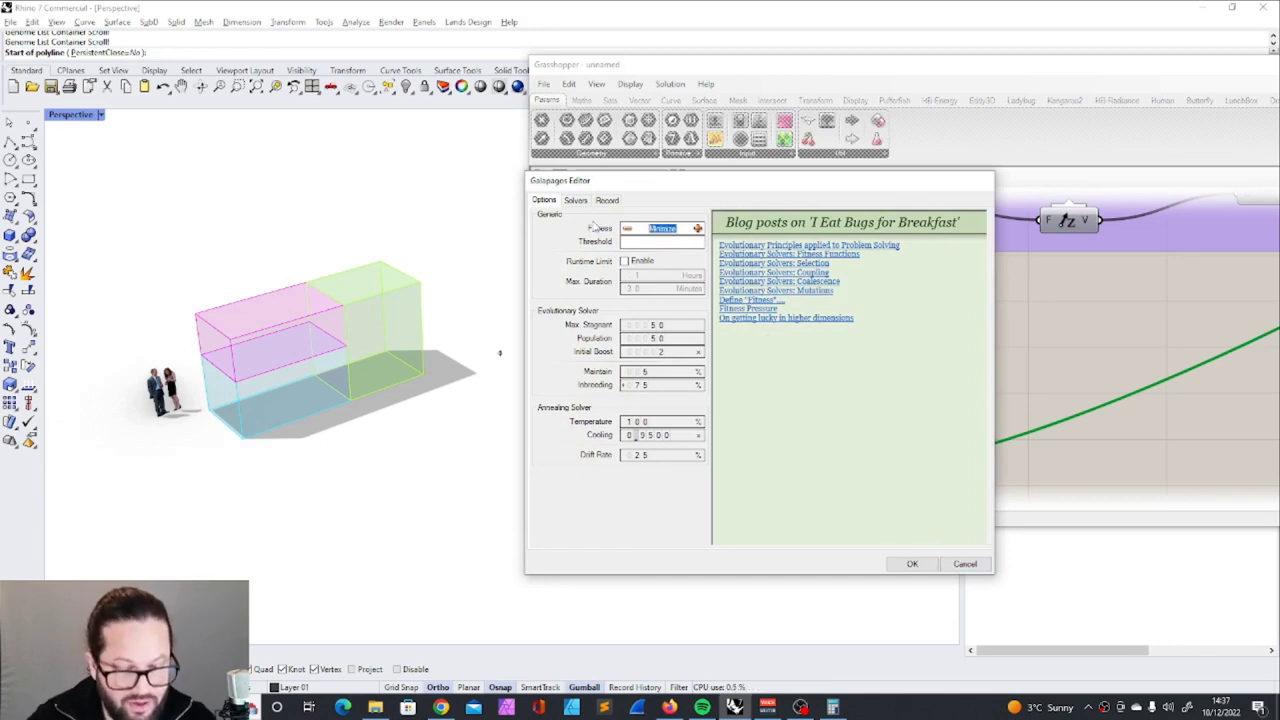
{"action": "type", "text": "28.7"}
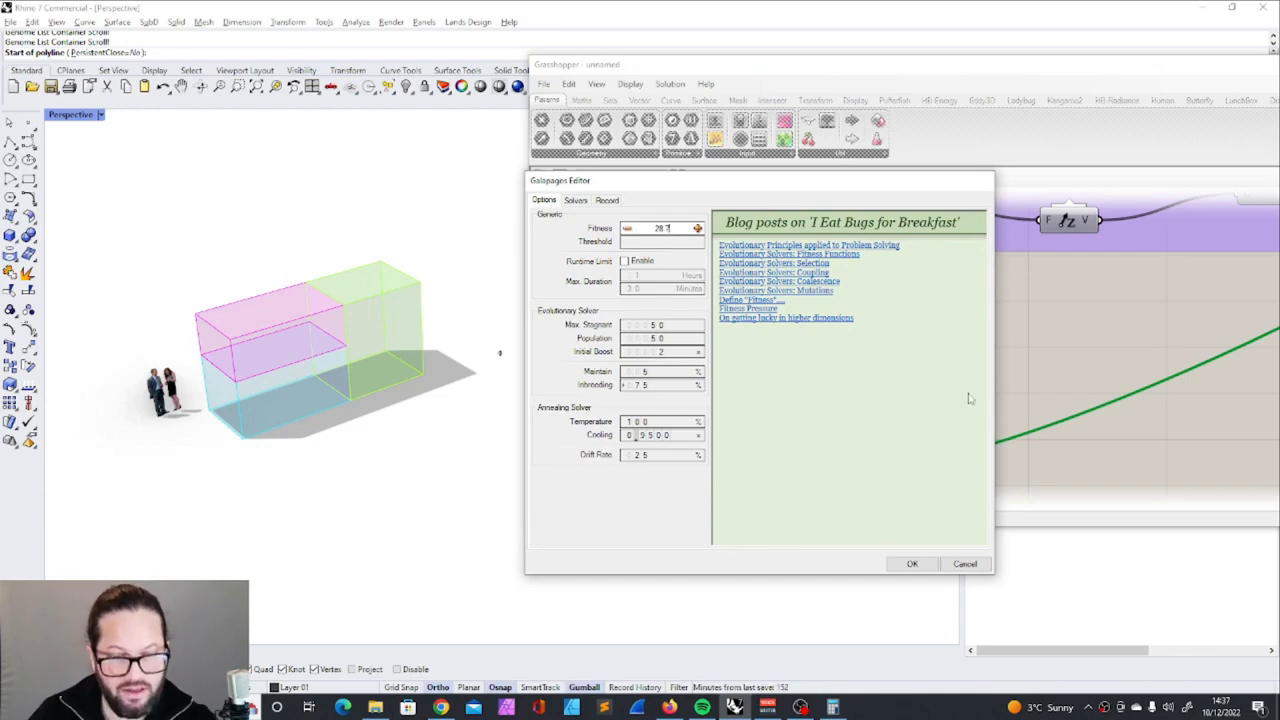
{"action": "left_click", "coordinate": [912, 568]}
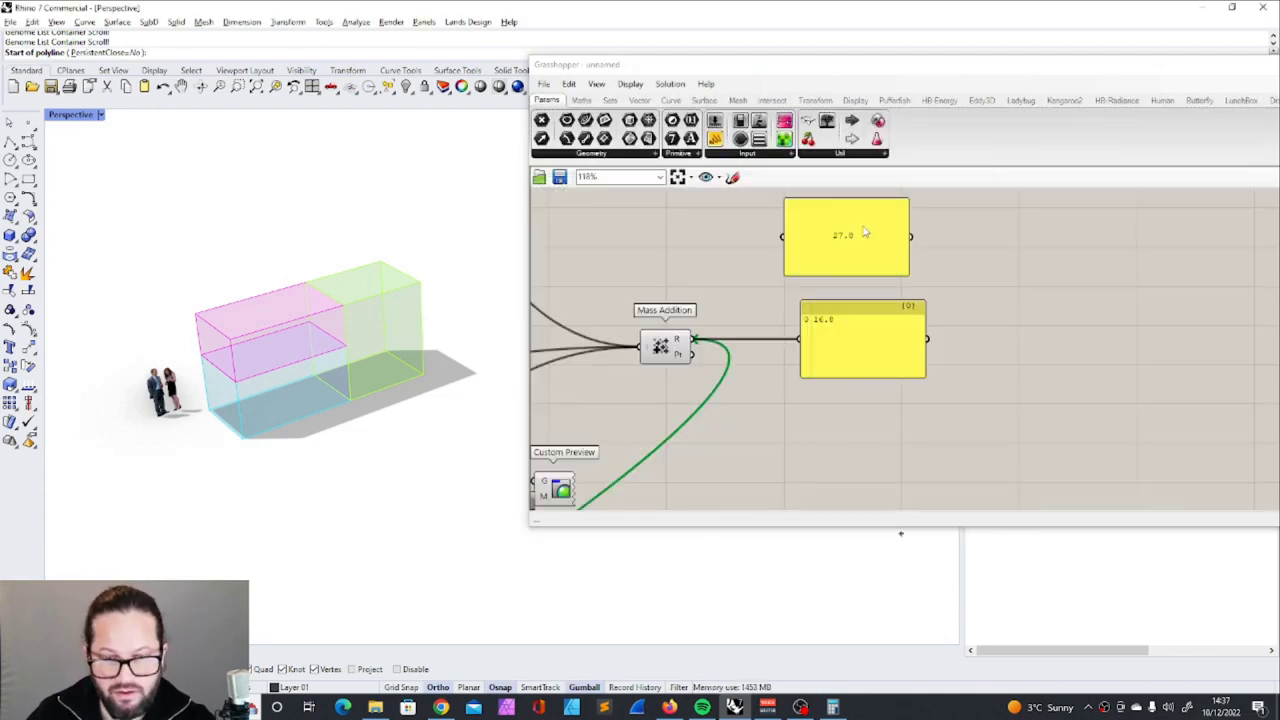
Check the target area panel and set the Galapagos fitness to 27.8
{"action": "scroll", "coordinate": [934, 260], "scroll_direction": "down", "scroll_amount": 7}
{"action": "scroll", "coordinate": [691, 380], "scroll_direction": "up", "scroll_amount": 7}
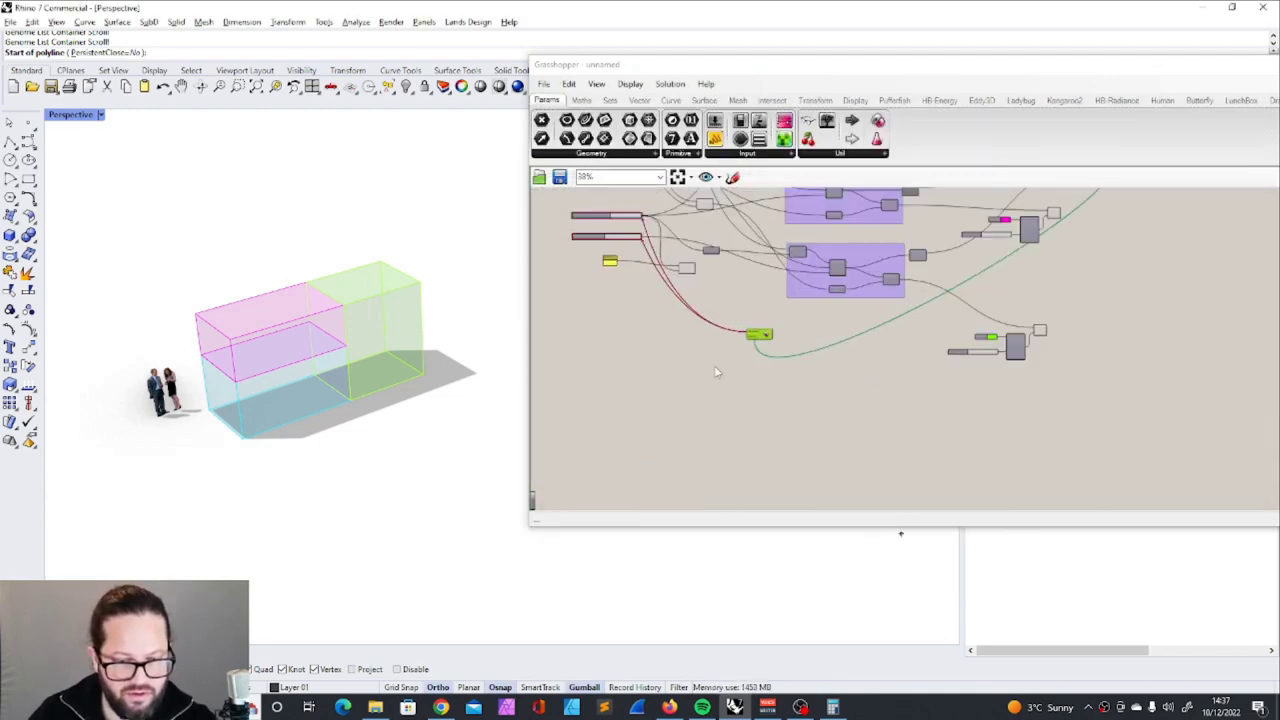
{"action": "double_click", "coordinate": [760, 333]}
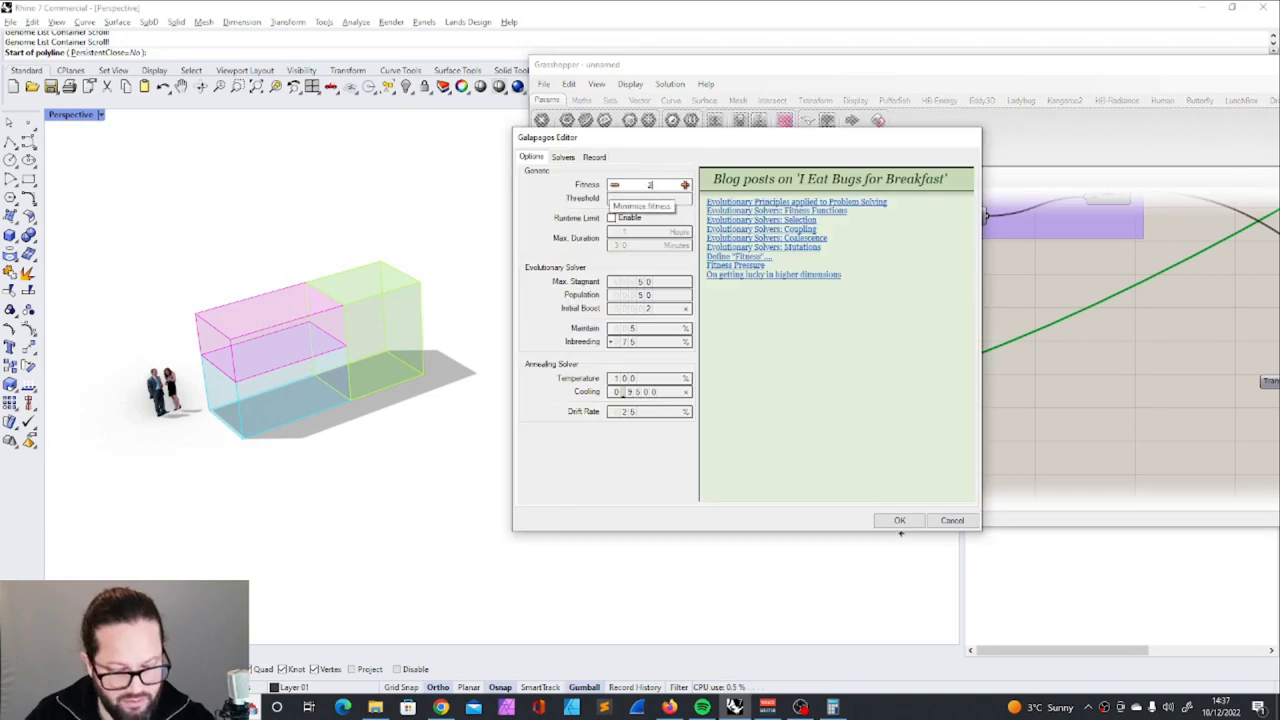
{"action": "left_click_drag", "start_coordinate": [667, 152], "coordinate": [890, 147]}
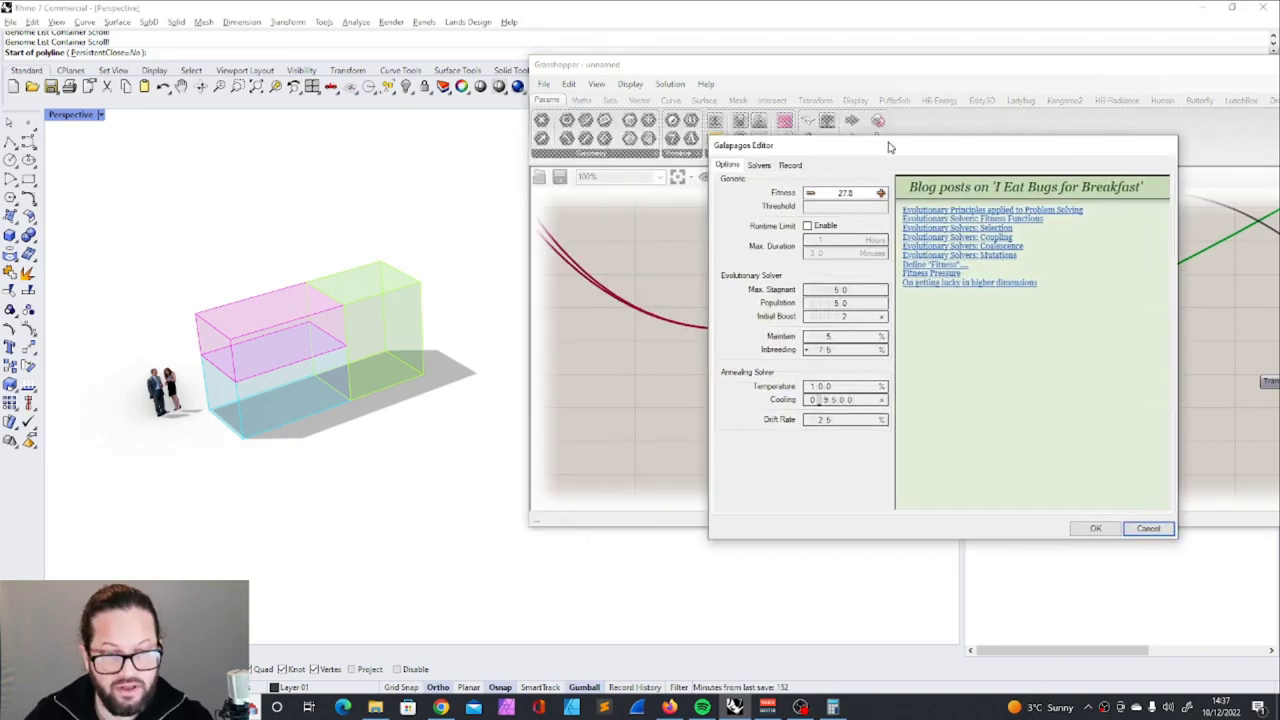
Run the evolutionary solver on the new fitness target and stop it once the solutions settle
{"action": "left_click", "coordinate": [759, 166]}
{"action": "left_click", "coordinate": [788, 183]}
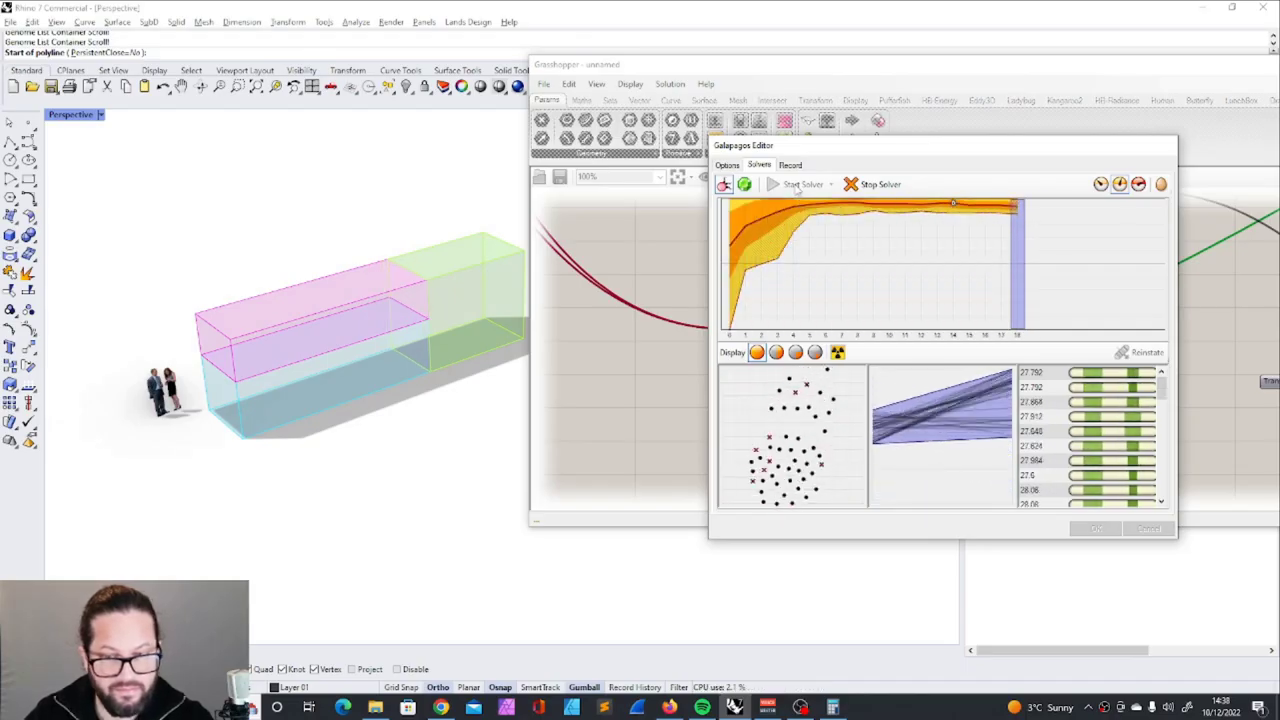
{"action": "left_click_drag", "start_coordinate": [868, 144], "coordinate": [680, 130]}
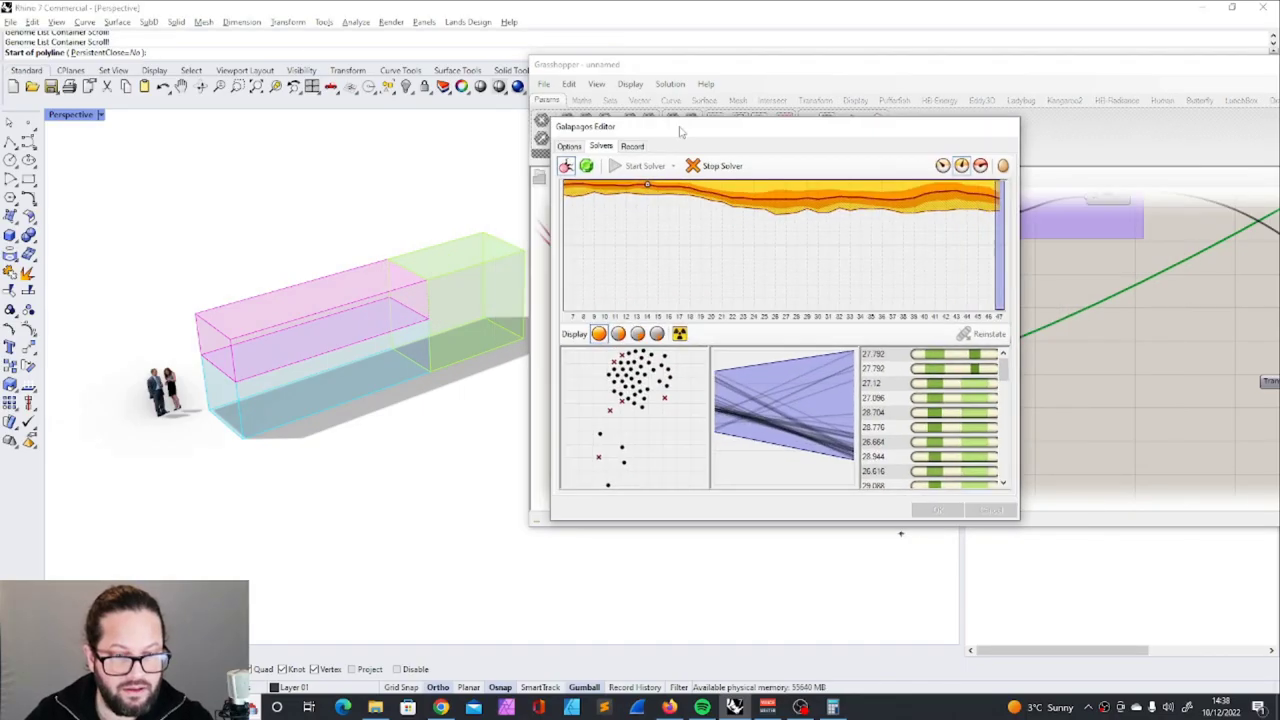
{"action": "left_click", "coordinate": [718, 165]}
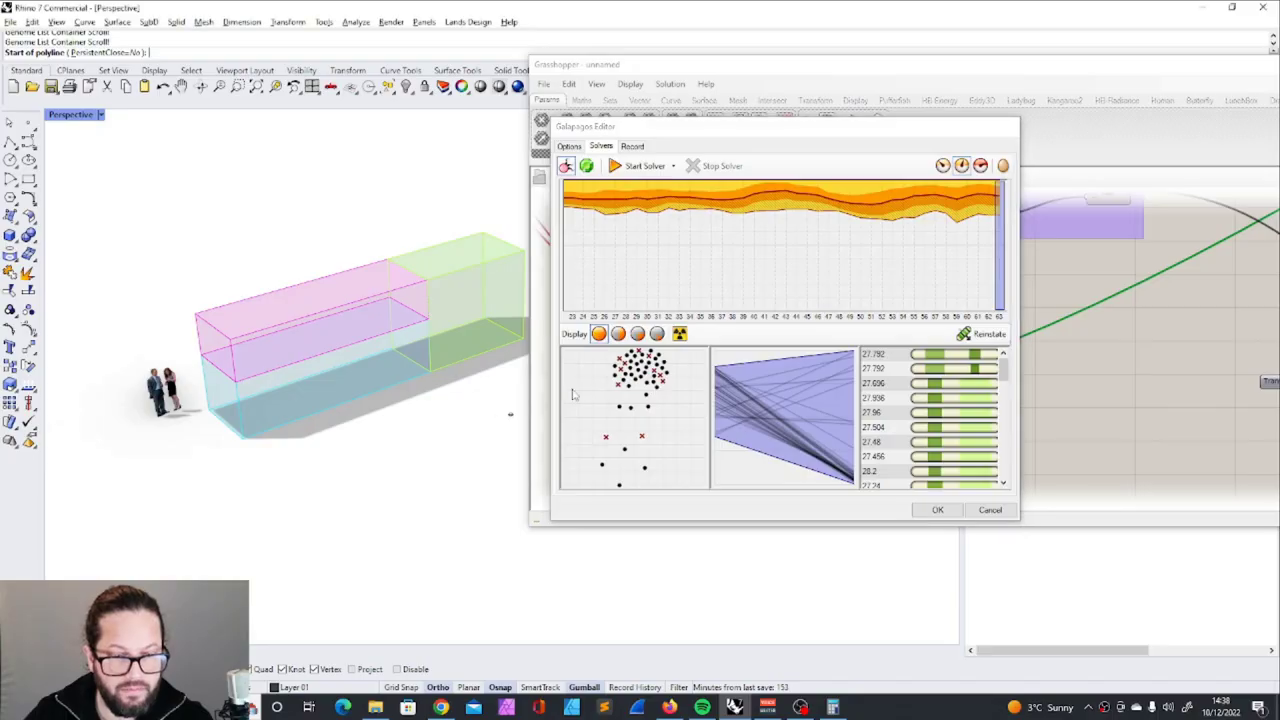
Examine the room length sliders produced by the solver against the trailer length panel
{"action": "left_click_drag", "start_coordinate": [940, 127], "coordinate": [1190, 103]}
{"action": "scroll", "coordinate": [663, 330], "scroll_direction": "up", "scroll_amount": 3}
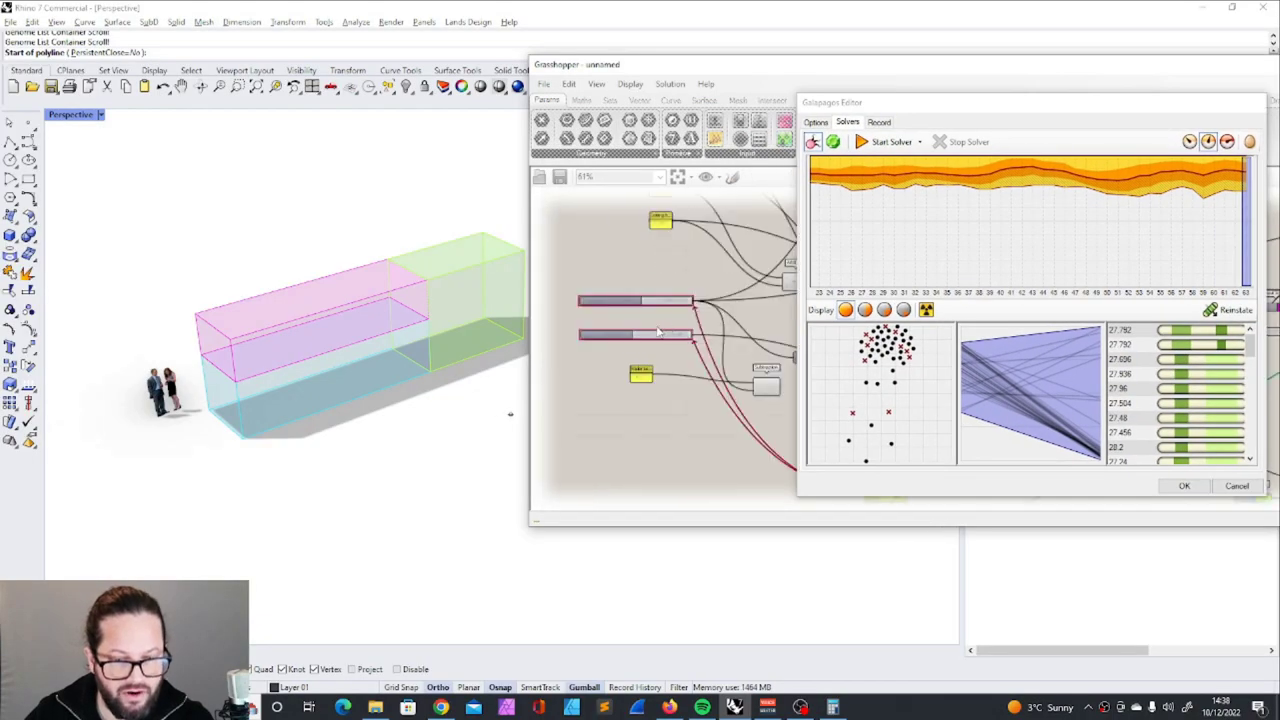
{"action": "scroll", "coordinate": [610, 392], "scroll_direction": "down", "scroll_amount": 8}
{"action": "scroll", "coordinate": [676, 399], "scroll_direction": "up", "scroll_amount": 6}
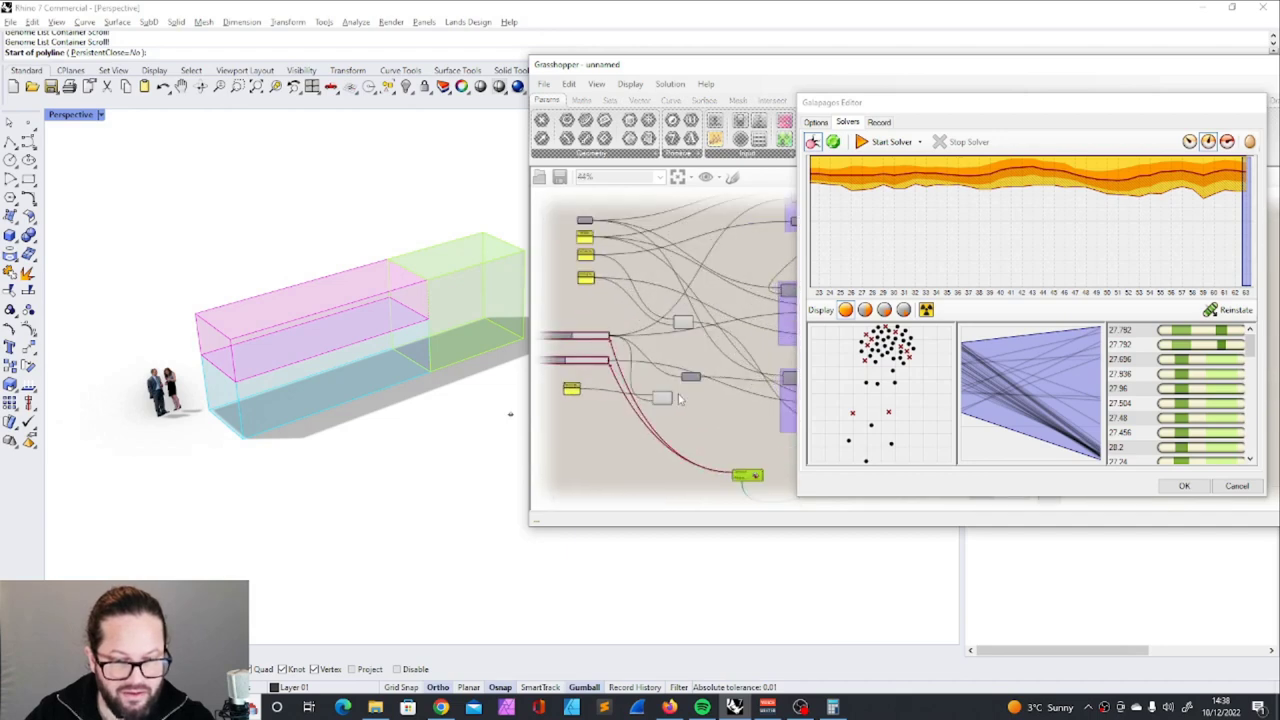
{"action": "scroll", "coordinate": [691, 399], "scroll_direction": "down", "scroll_amount": 1}
{"action": "right_click_drag", "start_coordinate": [580, 391], "coordinate": [645, 394]}
{"action": "scroll", "coordinate": [645, 394], "scroll_direction": "up", "scroll_amount": 2}
{"action": "scroll", "coordinate": [678, 357], "scroll_direction": "down", "scroll_amount": 2}
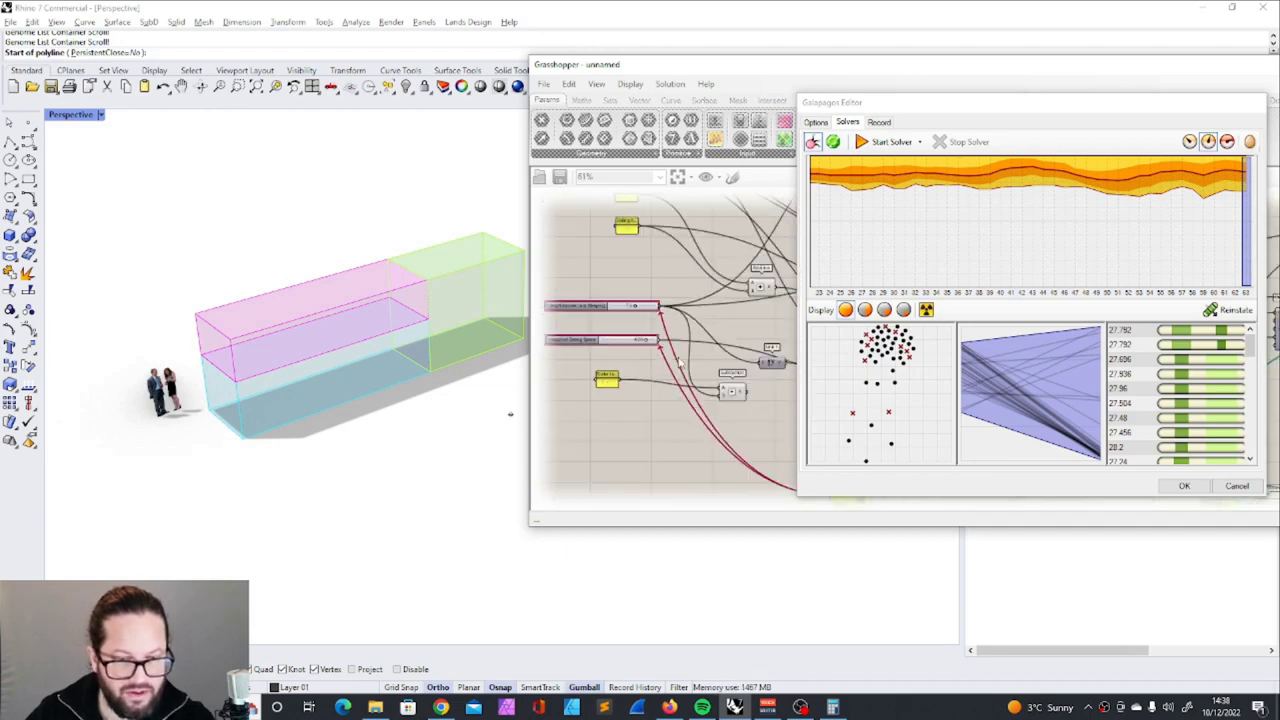
{"action": "scroll", "coordinate": [727, 387], "scroll_direction": "up", "scroll_amount": 2}
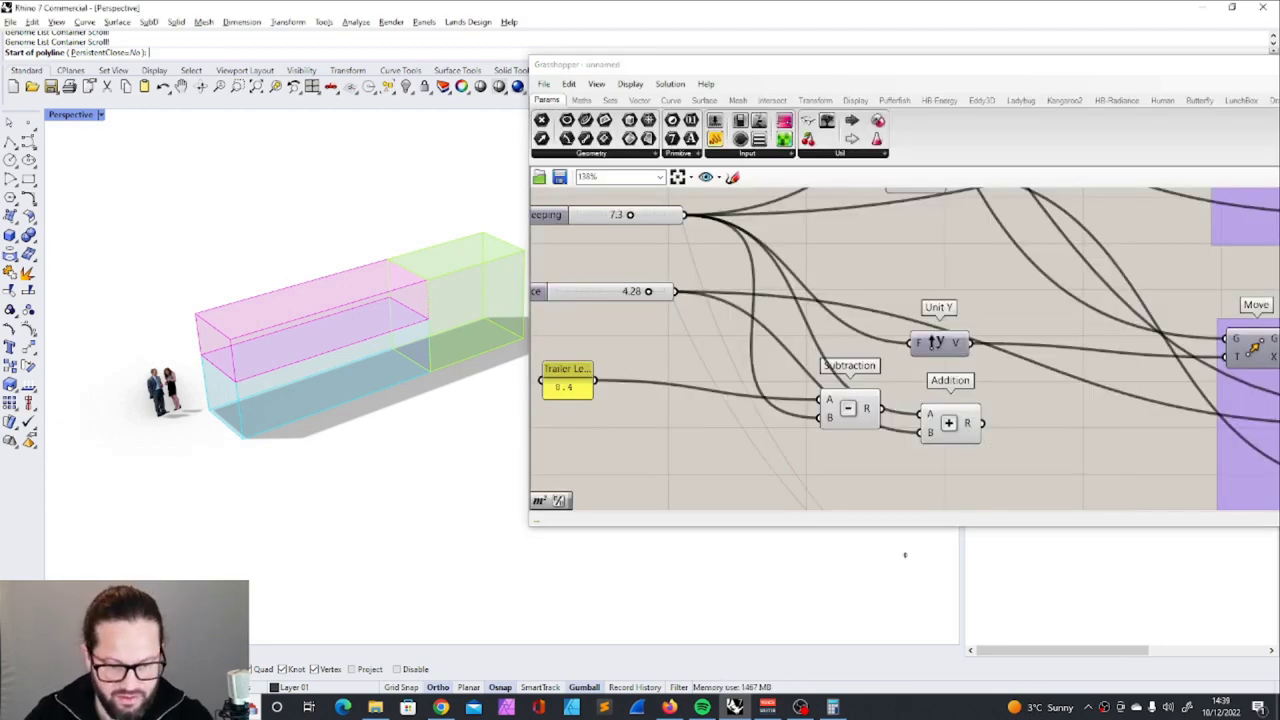
Switch to the Miro board in the browser, check the available trailer lengths, and return to Grasshopper
{"action": "left_click", "coordinate": [440, 707]}
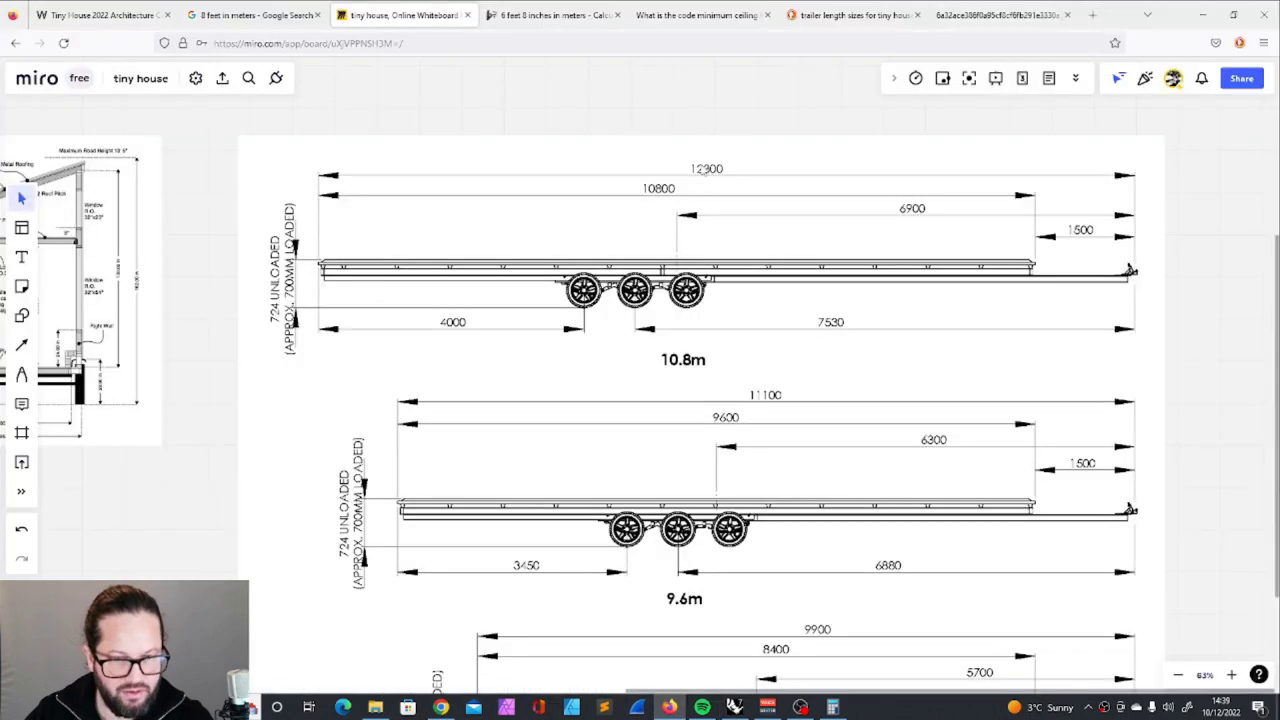
{"action": "scroll", "coordinate": [664, 230], "scroll_direction": "down", "scroll_amount": 4}
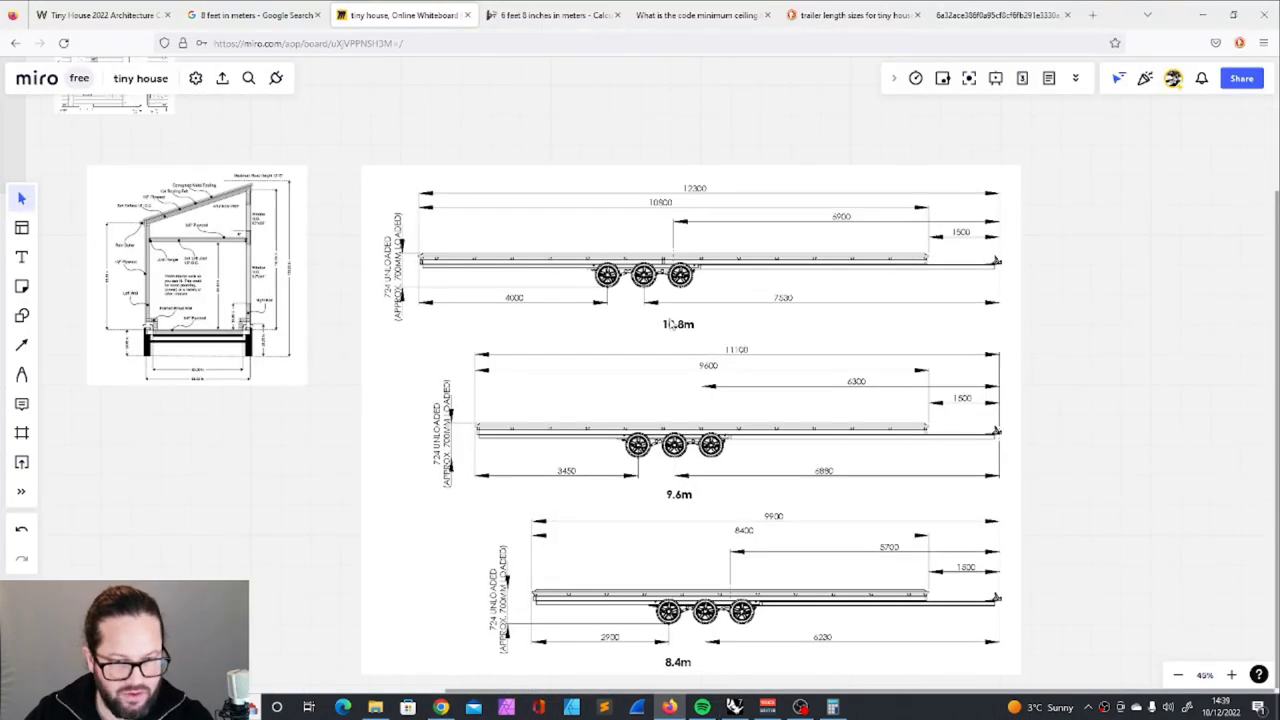
{"action": "key", "text": "alt+Tab"}
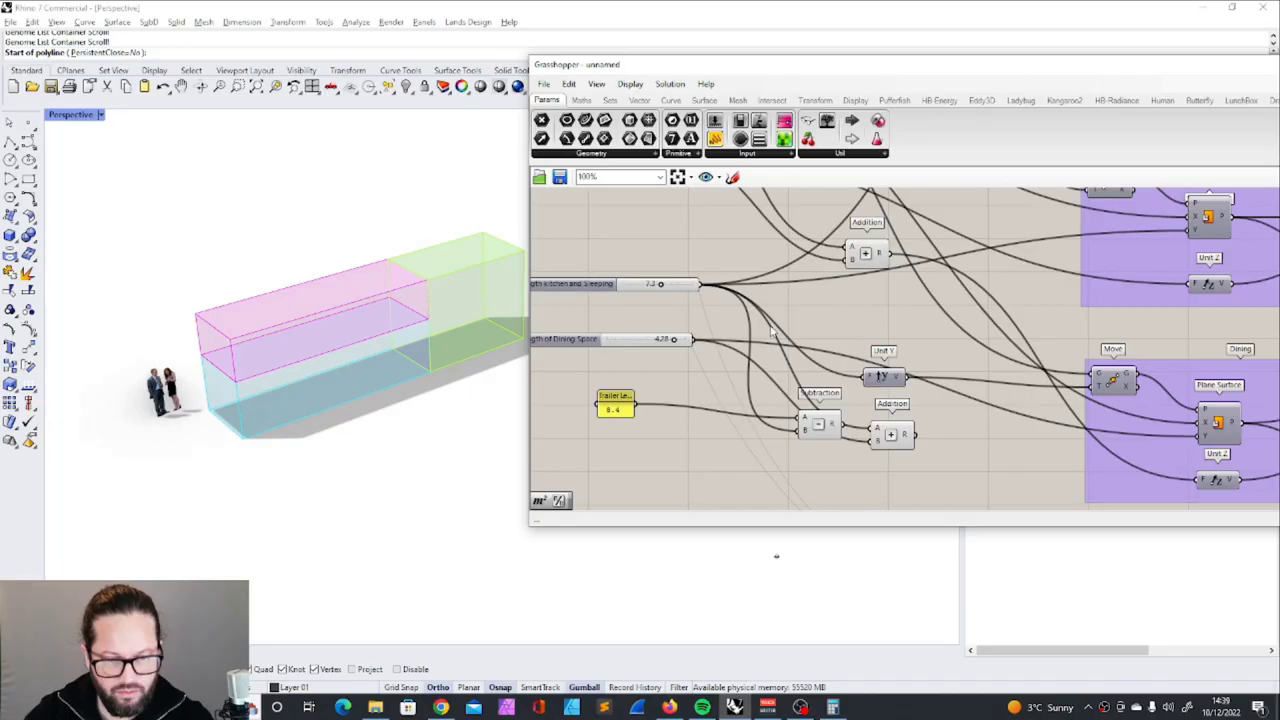
Move the Addition component that sums both room lengths clear of the Subtraction component, and delete the Subtraction component
{"action": "scroll", "coordinate": [770, 332], "scroll_direction": "down", "scroll_amount": 3}
{"action": "scroll", "coordinate": [850, 410], "scroll_direction": "up", "scroll_amount": 4}
{"action": "left_click", "coordinate": [858, 418]}
{"action": "scroll", "coordinate": [858, 418], "scroll_direction": "down", "scroll_amount": 2}
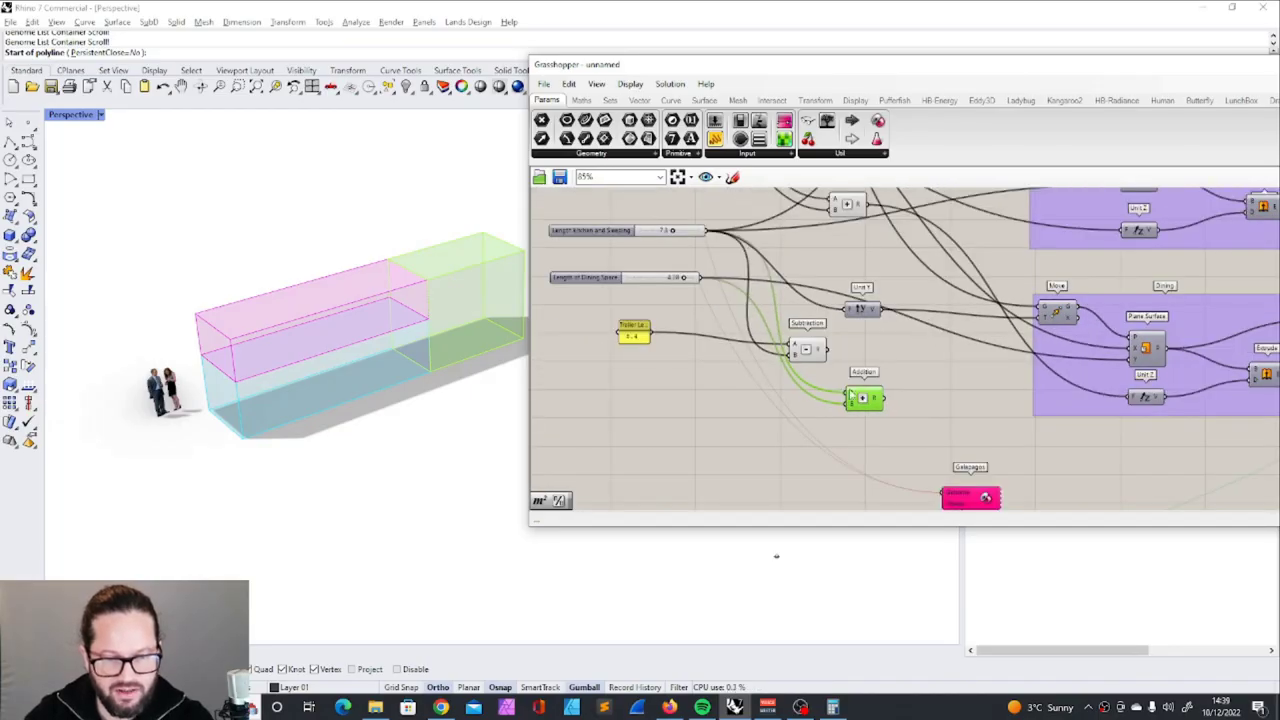
{"action": "left_click", "coordinate": [808, 350]}
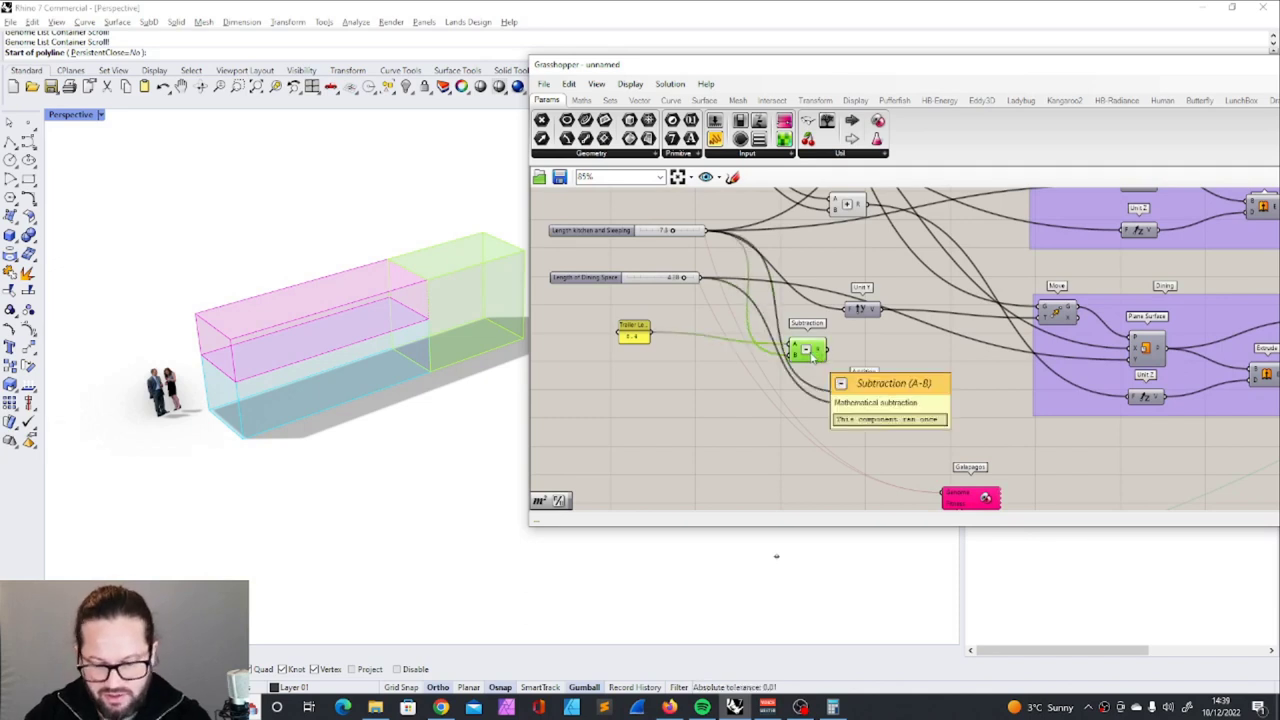
{"action": "key", "text": "Delete"}
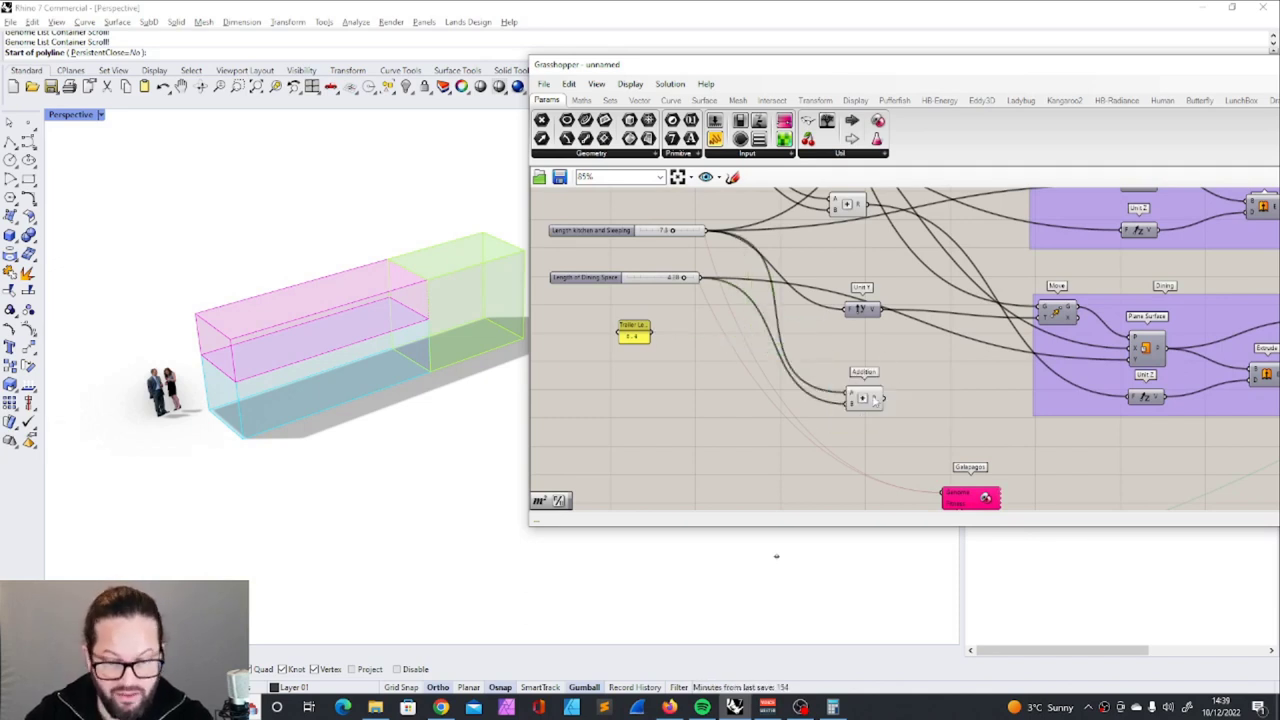
Connect the Galapagos fitness to the room length Addition result in place of the Mass Addition result
{"action": "scroll", "coordinate": [873, 398], "scroll_direction": "down", "scroll_amount": 4}
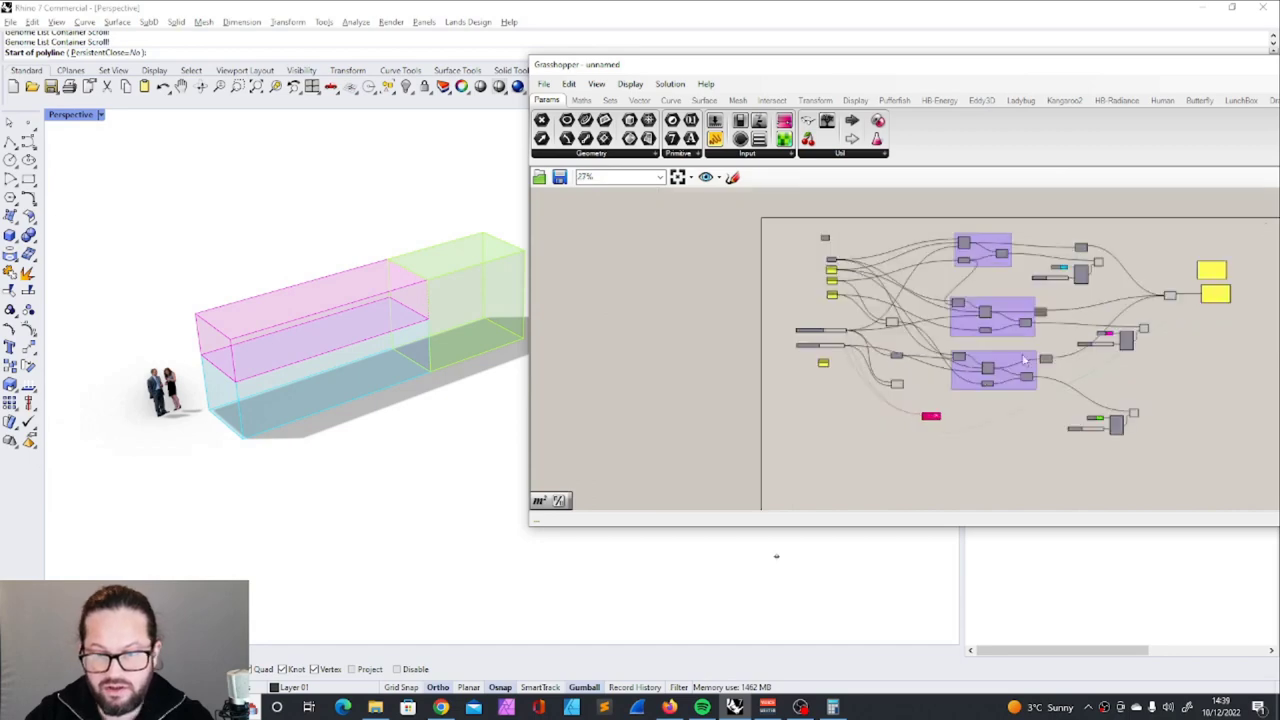
{"action": "scroll", "coordinate": [1195, 290], "scroll_direction": "up", "scroll_amount": 5}
{"action": "mouse_move", "coordinate": [1103, 313]}
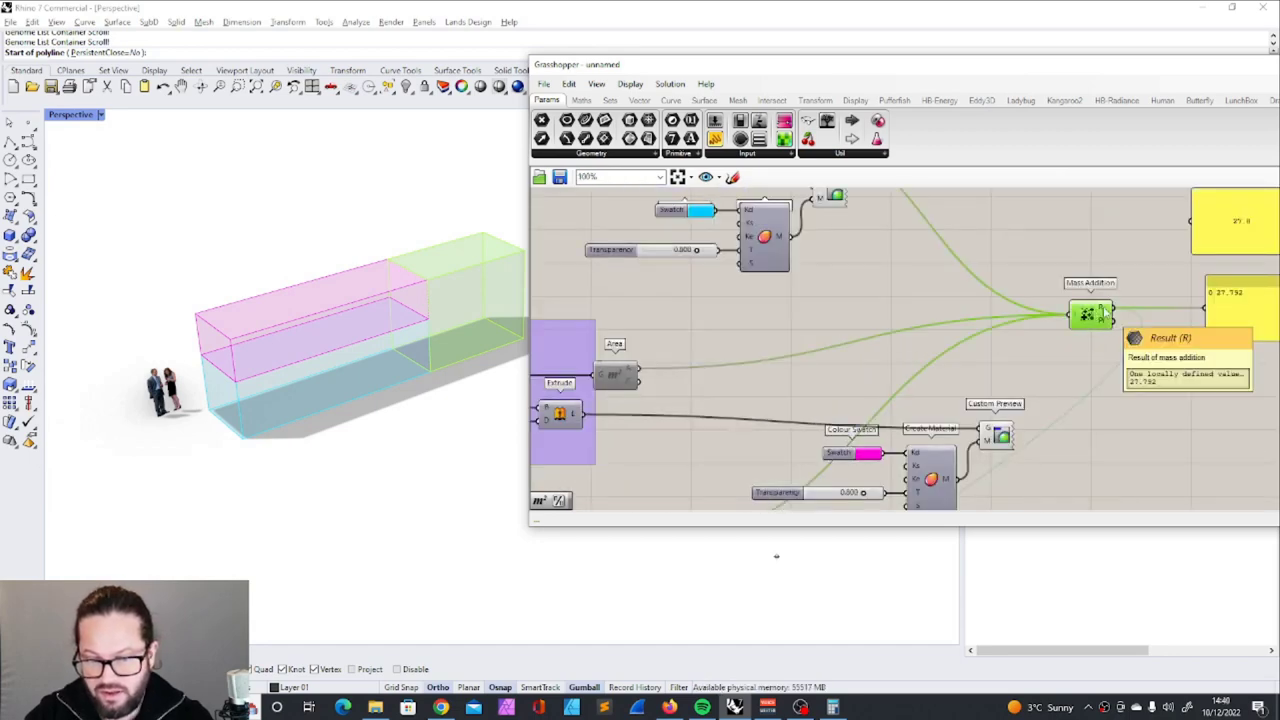
{"action": "scroll", "coordinate": [1103, 313], "scroll_direction": "down", "scroll_amount": 4}
{"action": "scroll", "coordinate": [810, 298], "scroll_direction": "up", "scroll_amount": 4}
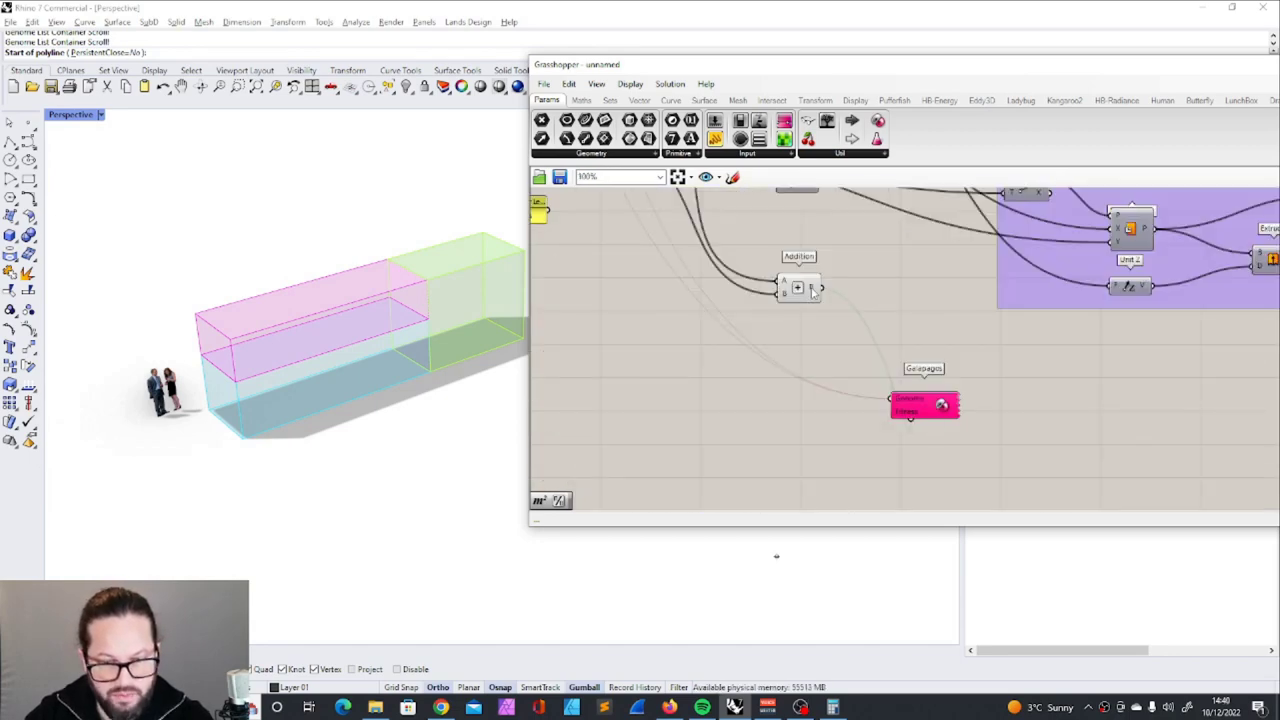
Set the Galapagos fitness target to 8.4
{"action": "double_click", "coordinate": [908, 404]}
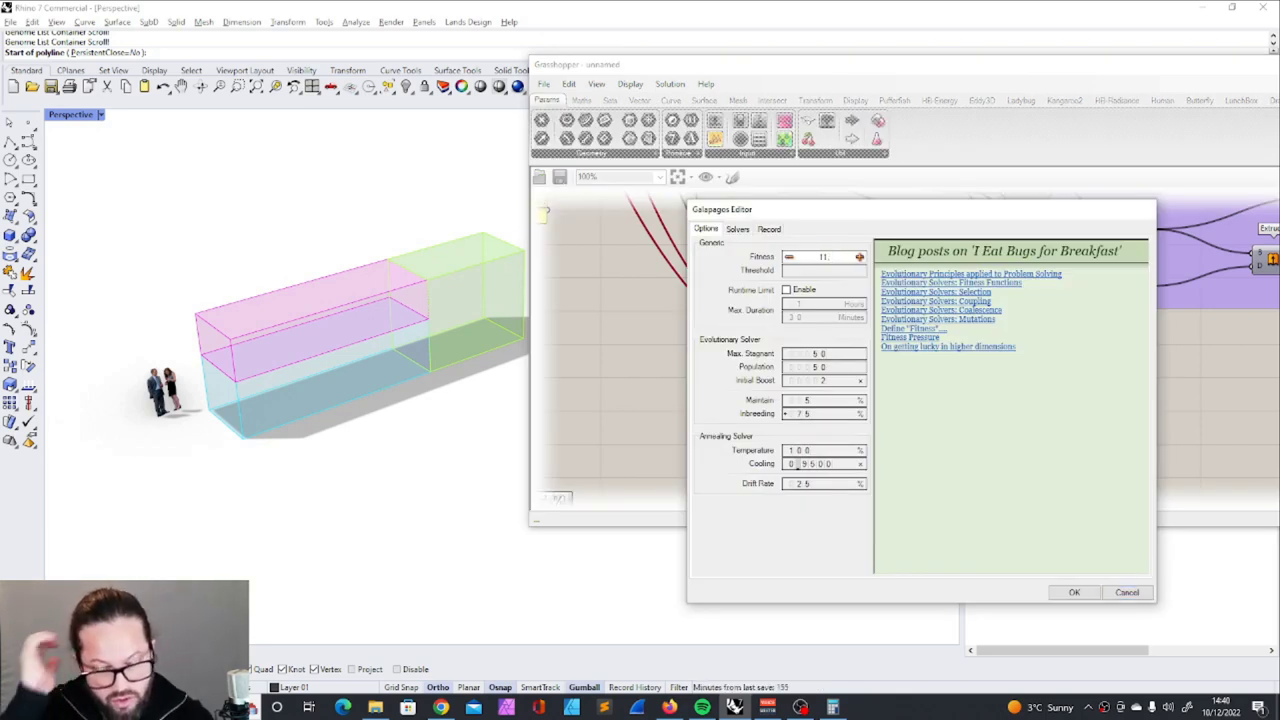
{"action": "key", "text": "BackSpace"}
{"action": "key", "text": "BackSpace"}
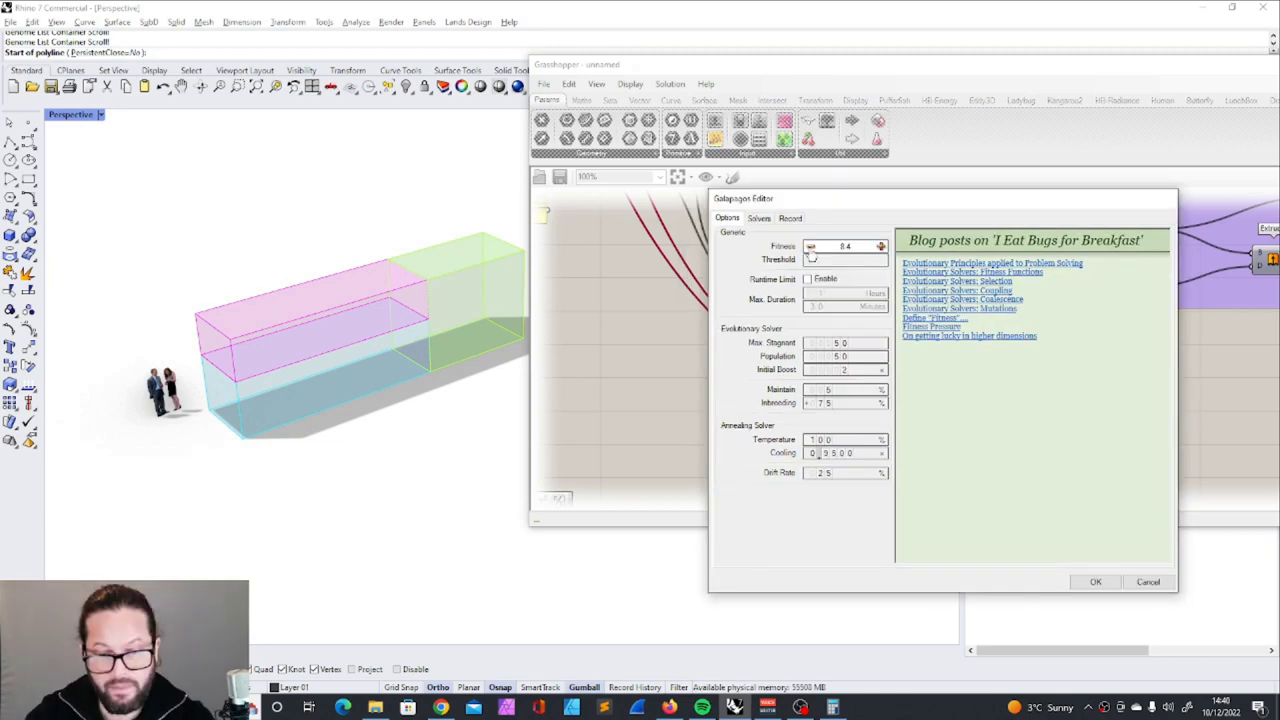
{"action": "left_click_drag", "start_coordinate": [852, 188], "coordinate": [828, 176]}
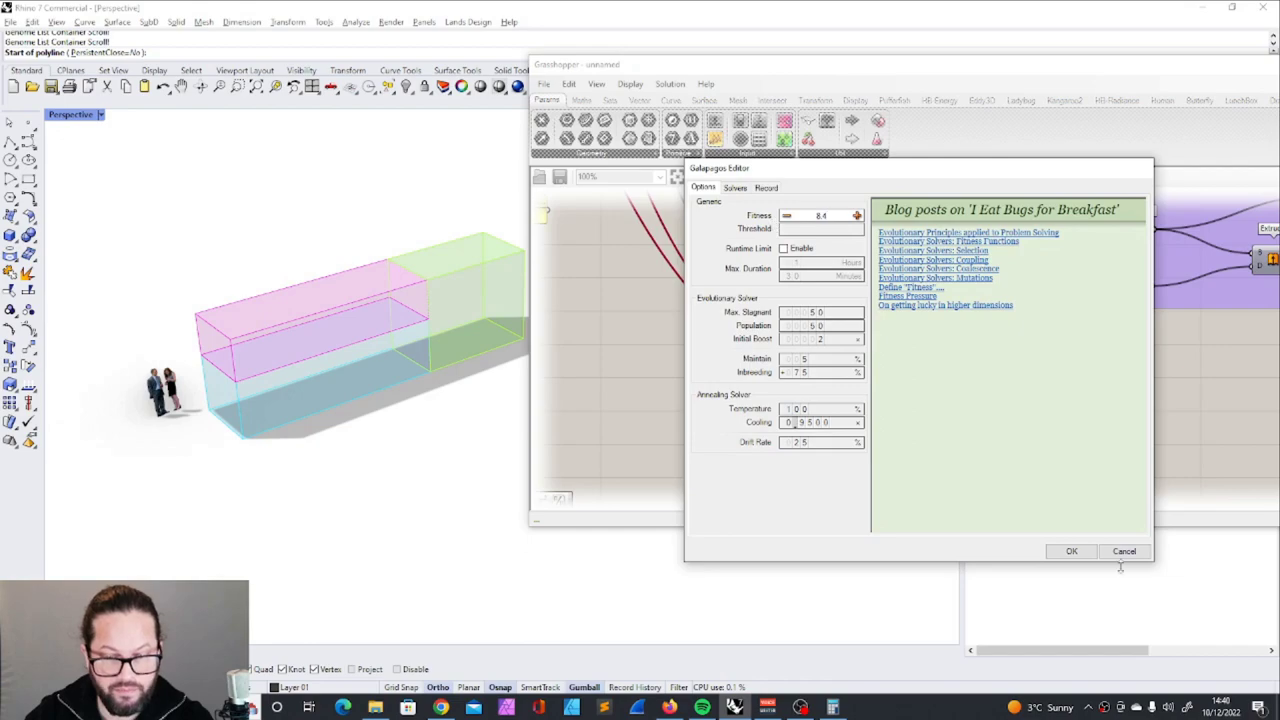
Run the Galapagos evolutionary solver on both room lengths with the 8.4 target and accept the result
{"action": "left_click", "coordinate": [1071, 551]}
{"action": "double_click", "coordinate": [937, 408]}
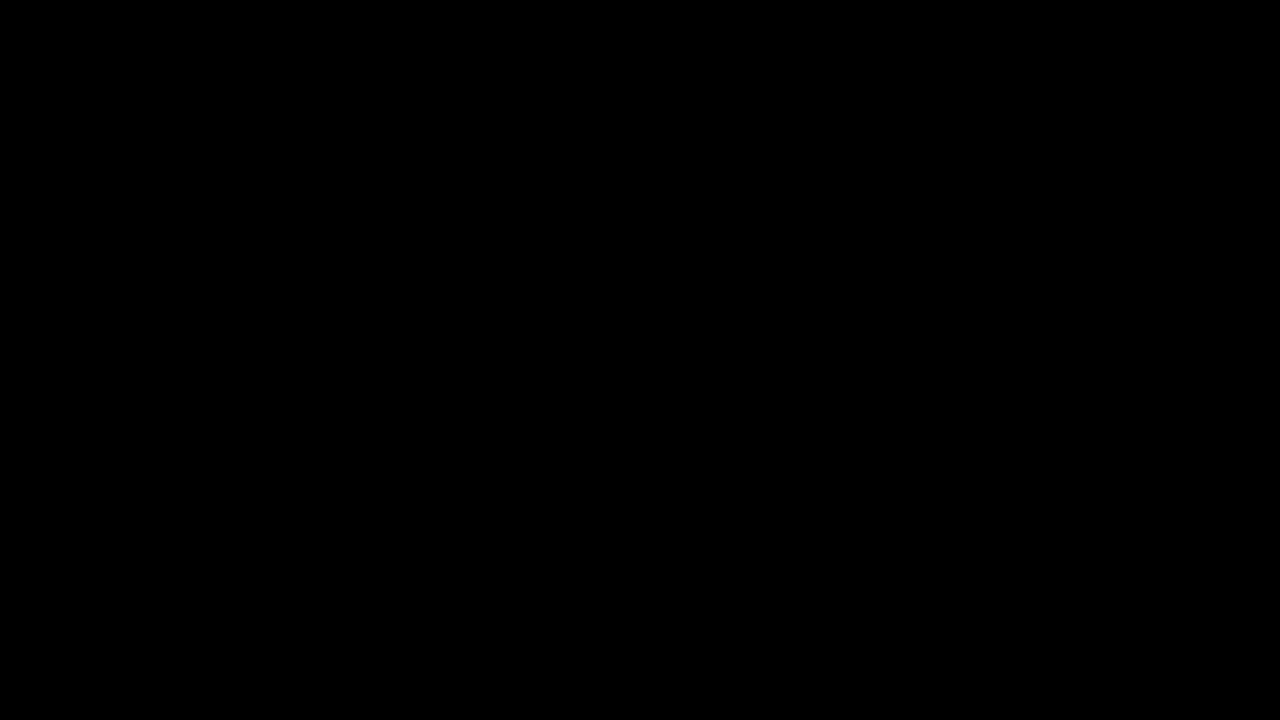
{"action": "left_click", "coordinate": [765, 240]}
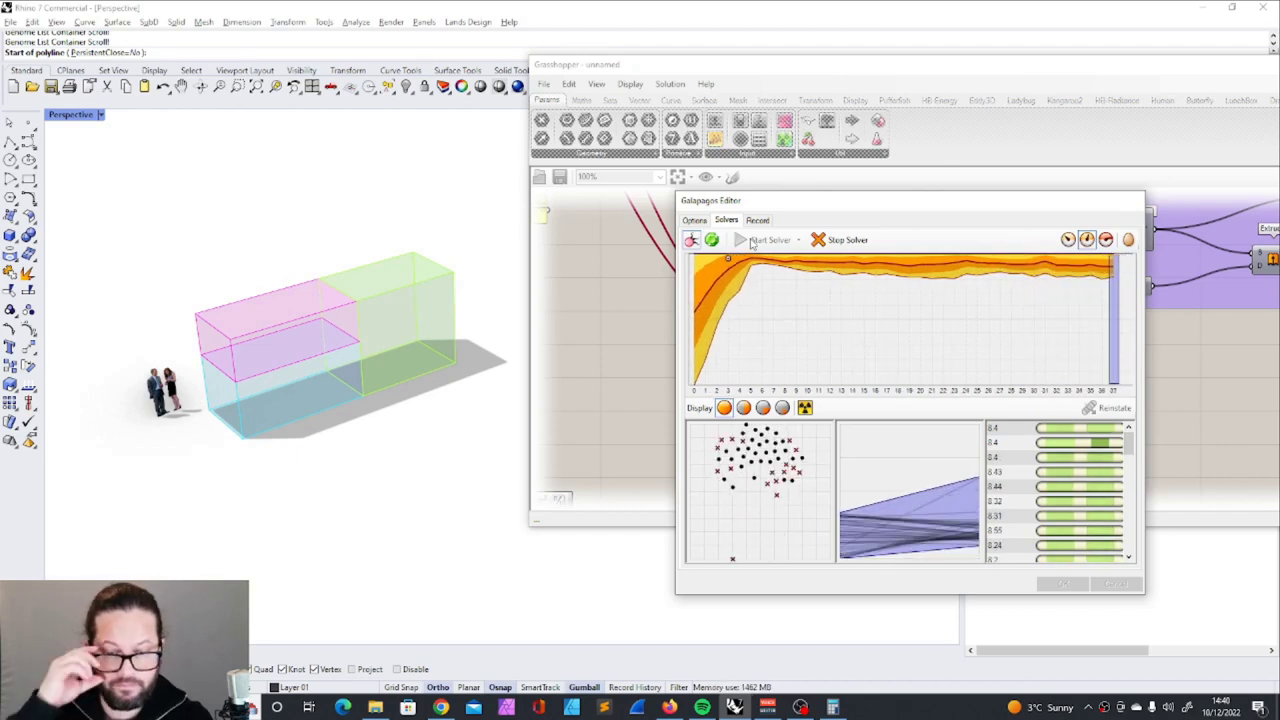
{"action": "left_click", "coordinate": [1063, 585]}
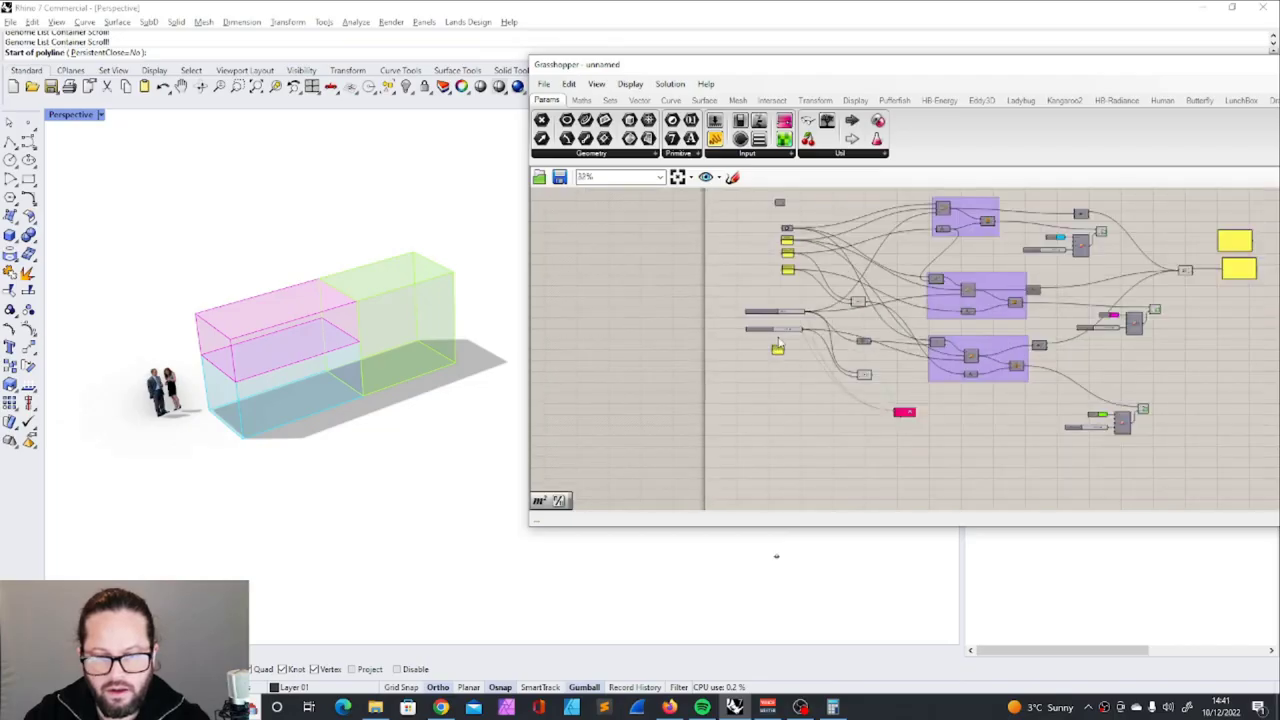
Check the total floor area panel at the Mass Addition and compare the two room length sliders with the trailer length panel
{"action": "scroll", "coordinate": [1066, 293], "scroll_direction": "up", "scroll_amount": 4}
{"action": "left_click", "coordinate": [1066, 293]}
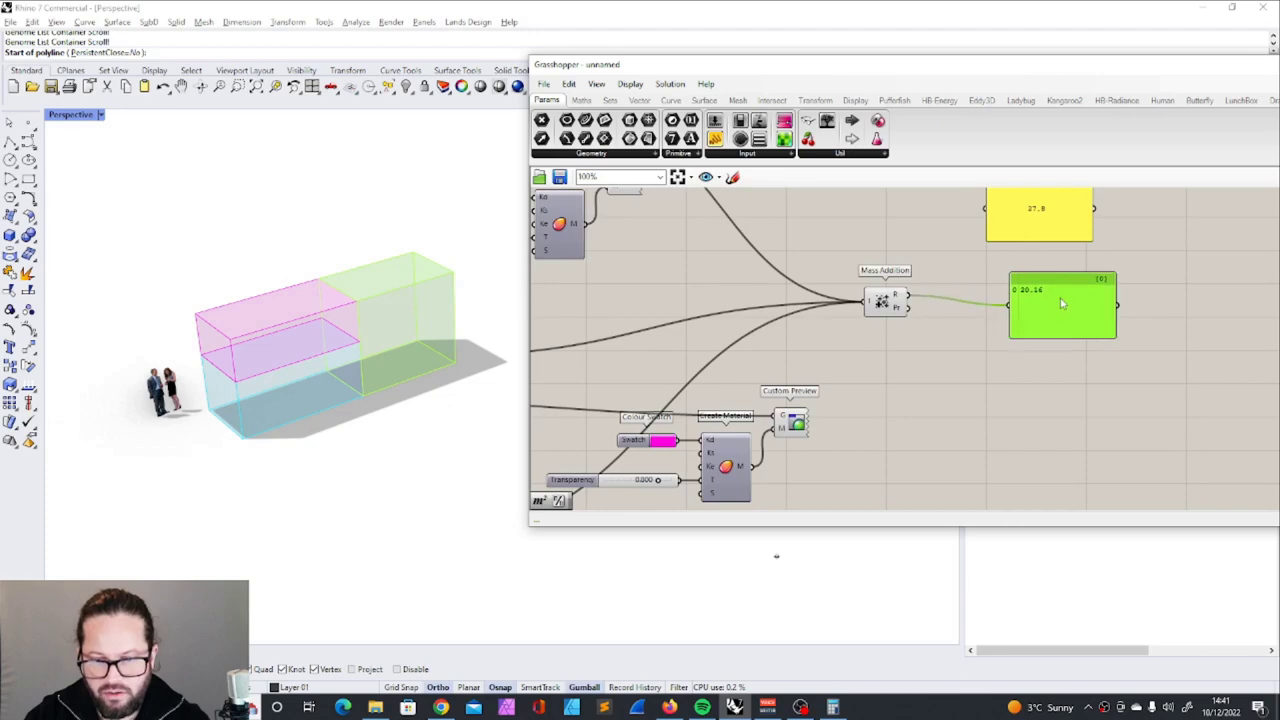
{"action": "scroll", "coordinate": [1048, 272], "scroll_direction": "up", "scroll_amount": 3}
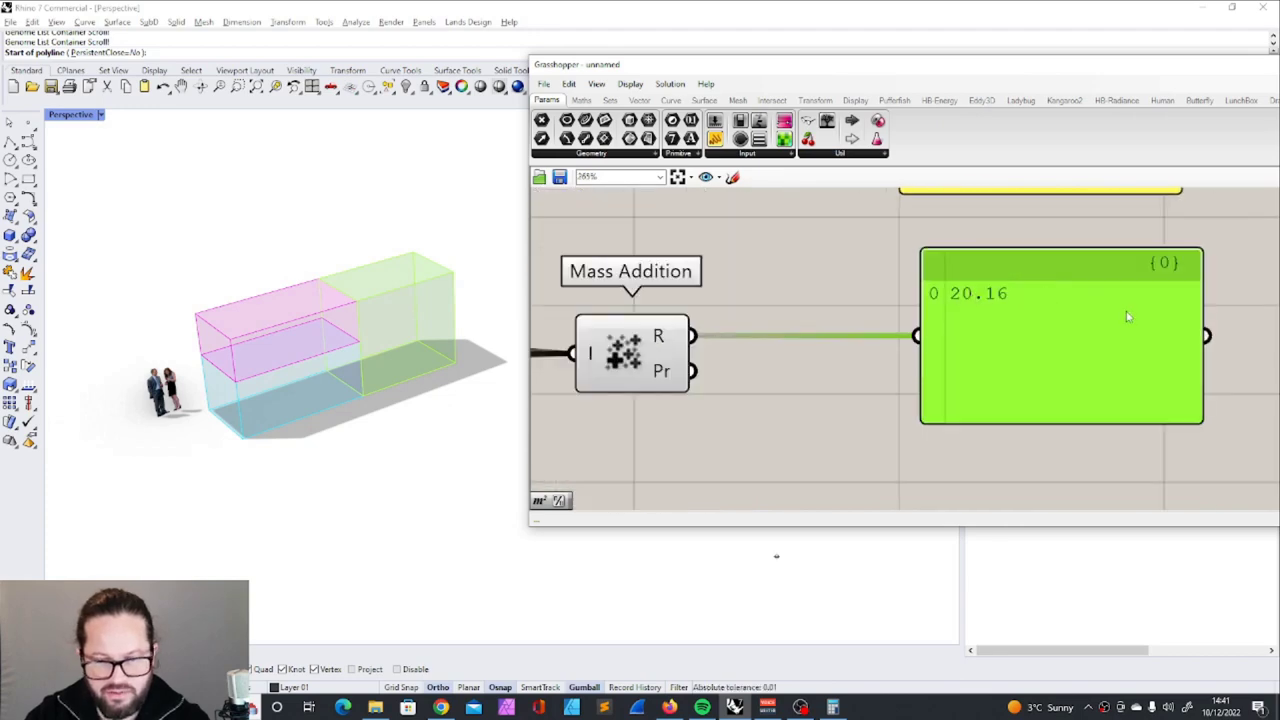
{"action": "scroll", "coordinate": [1122, 314], "scroll_direction": "down", "scroll_amount": 6}
{"action": "scroll", "coordinate": [815, 385], "scroll_direction": "up", "scroll_amount": 5}
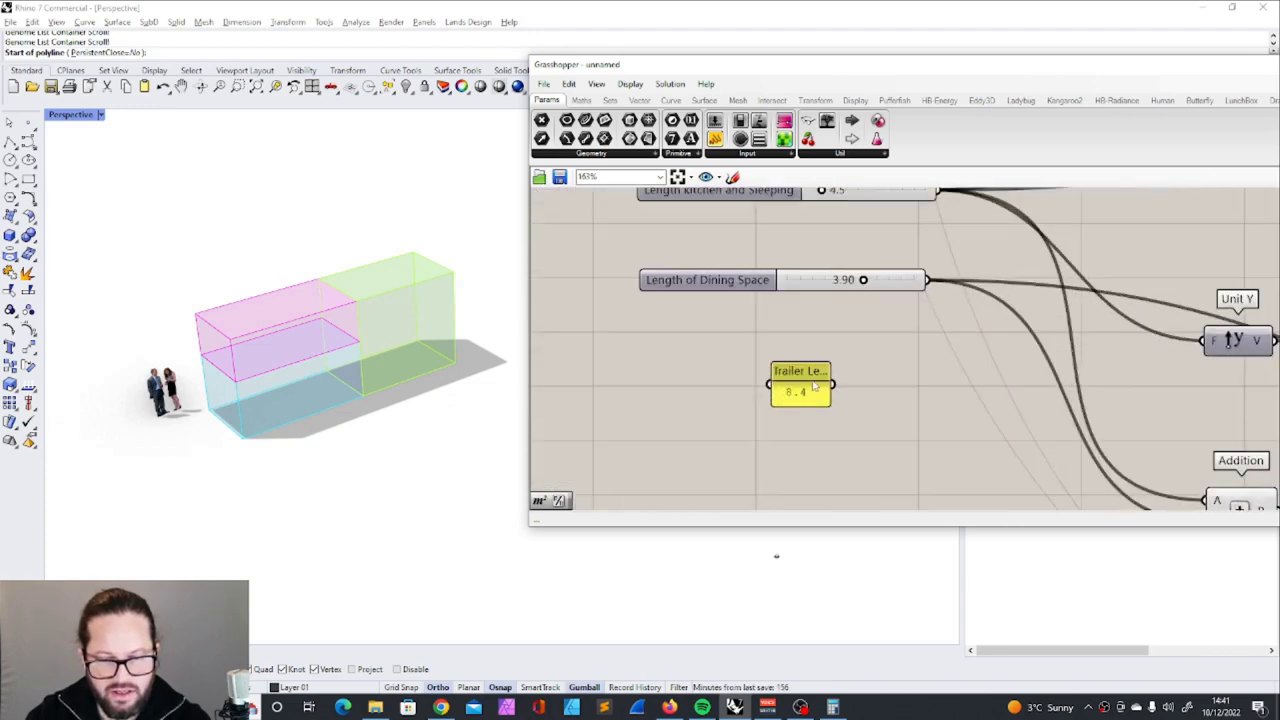
{"action": "key", "text": "alt+Tab"}
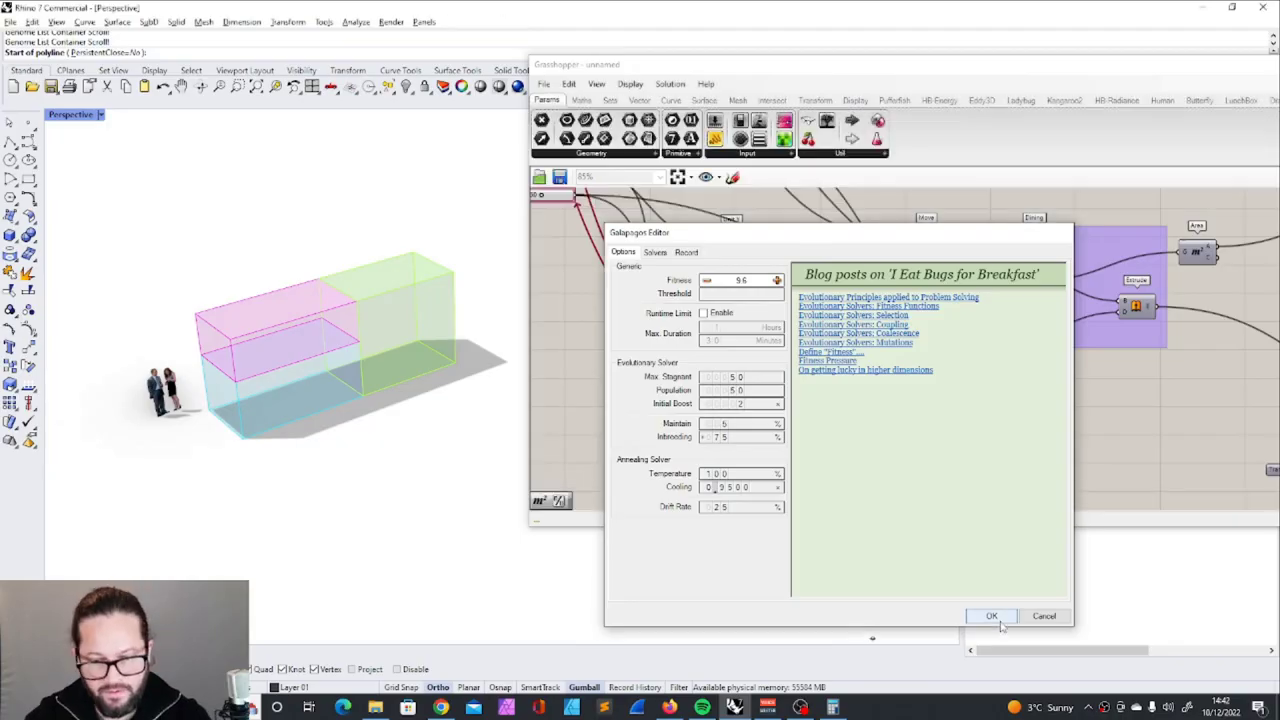
Apply a Galapagos fitness target of 9.6 and run the evolutionary solver
{"action": "left_click", "coordinate": [991, 615]}
{"action": "scroll", "coordinate": [797, 400], "scroll_direction": "down", "scroll_amount": 2}
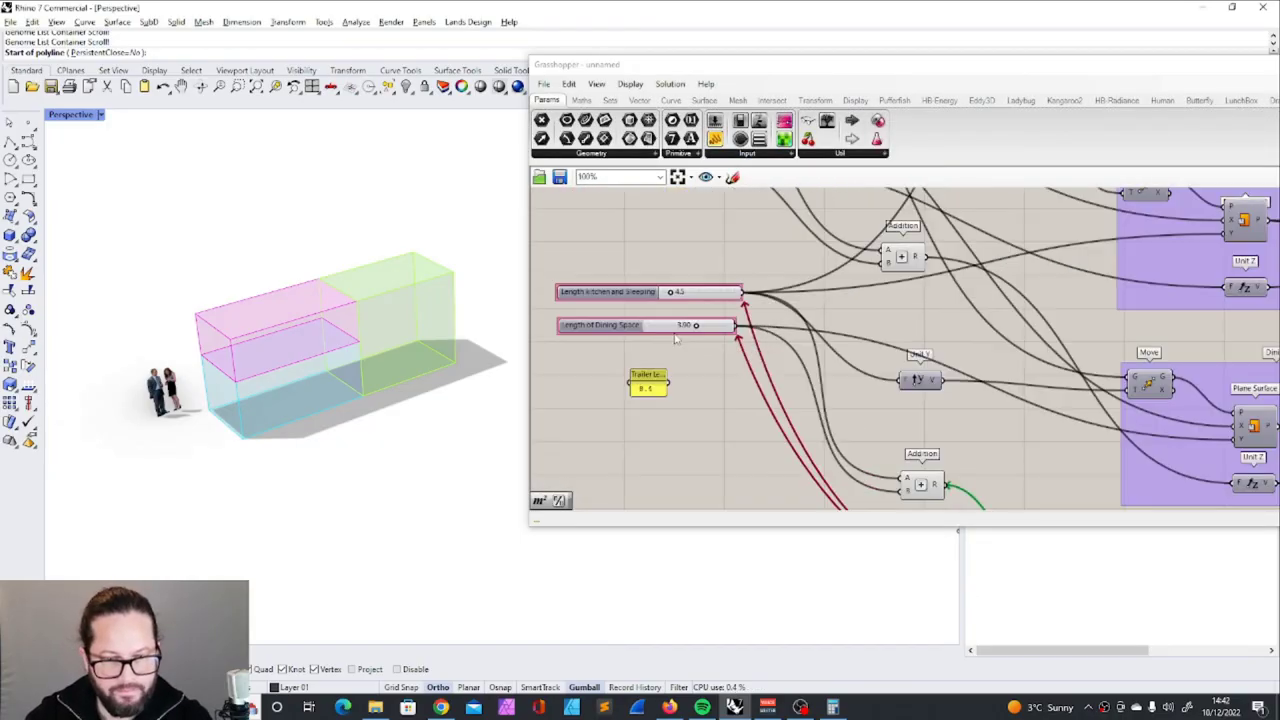
{"action": "double_click", "coordinate": [797, 400]}
{"action": "left_click", "coordinate": [605, 225]}
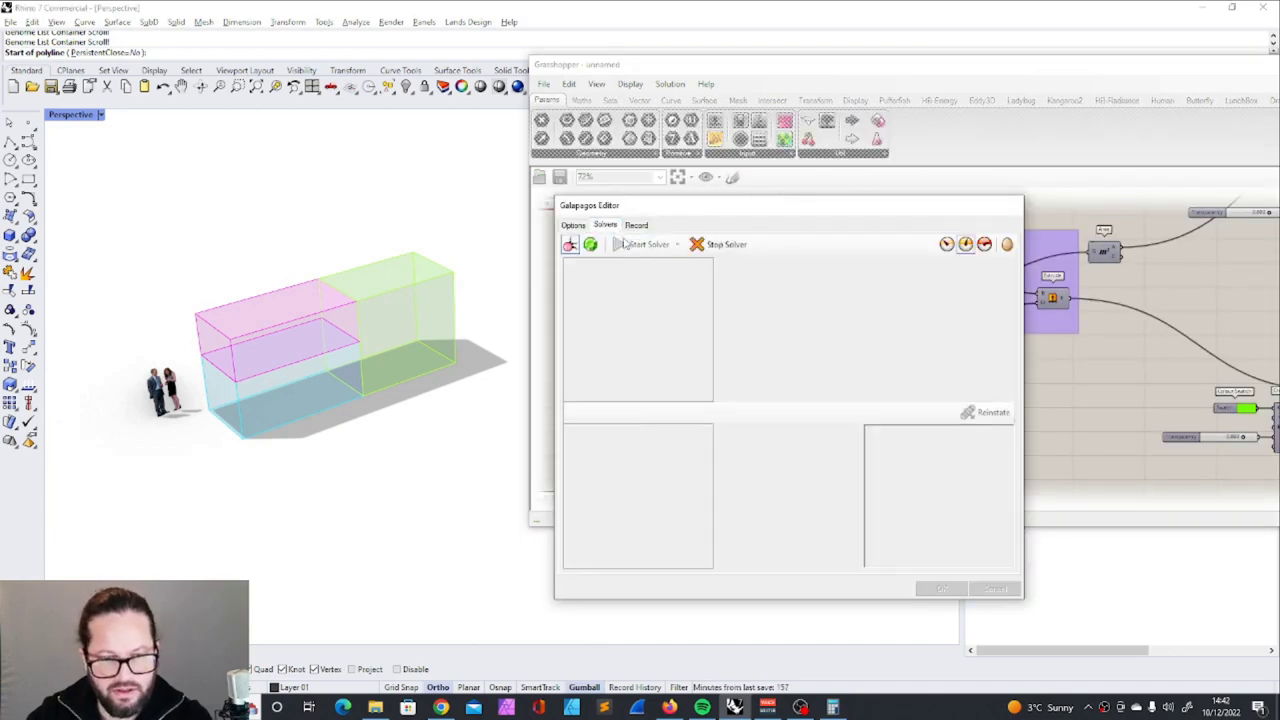
{"action": "left_click", "coordinate": [649, 244]}
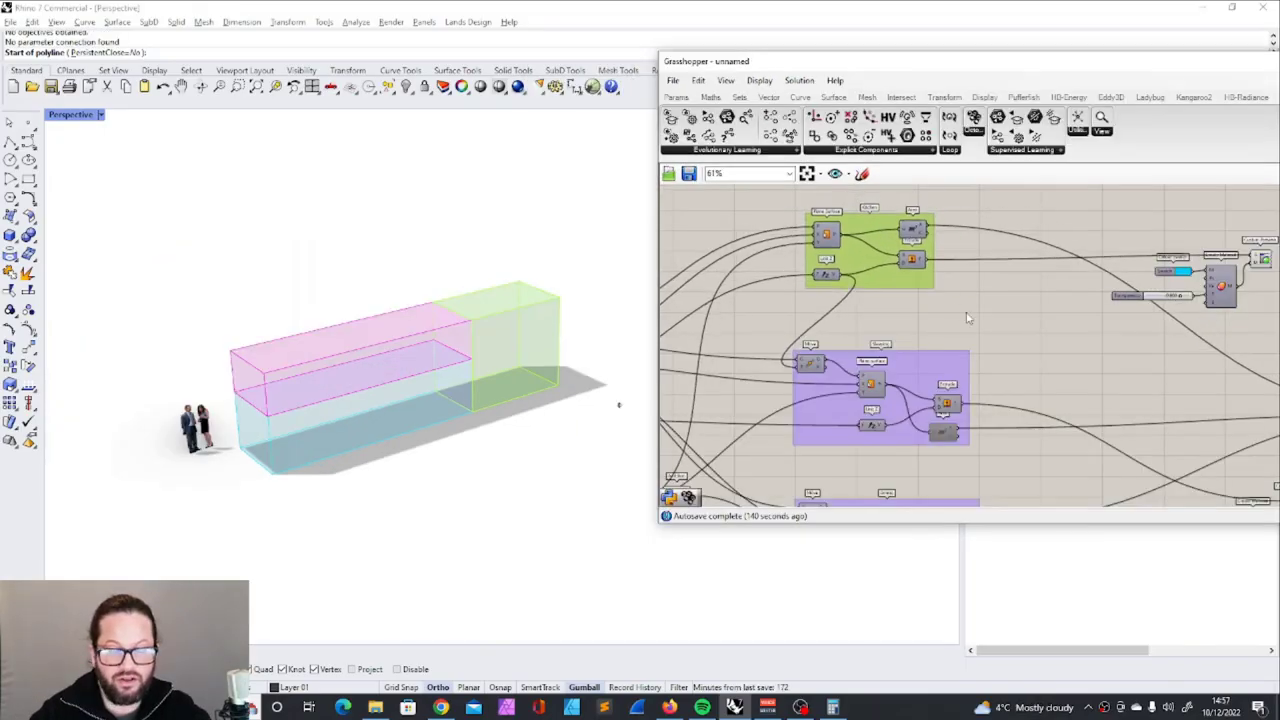
Review the three room groups, the room length Addition, and the Galapagos genome and fitness connections across the definition
{"action": "left_click_drag", "start_coordinate": [945, 314], "coordinate": [936, 342]}
{"action": "scroll", "coordinate": [850, 286], "scroll_direction": "down", "scroll_amount": 3}
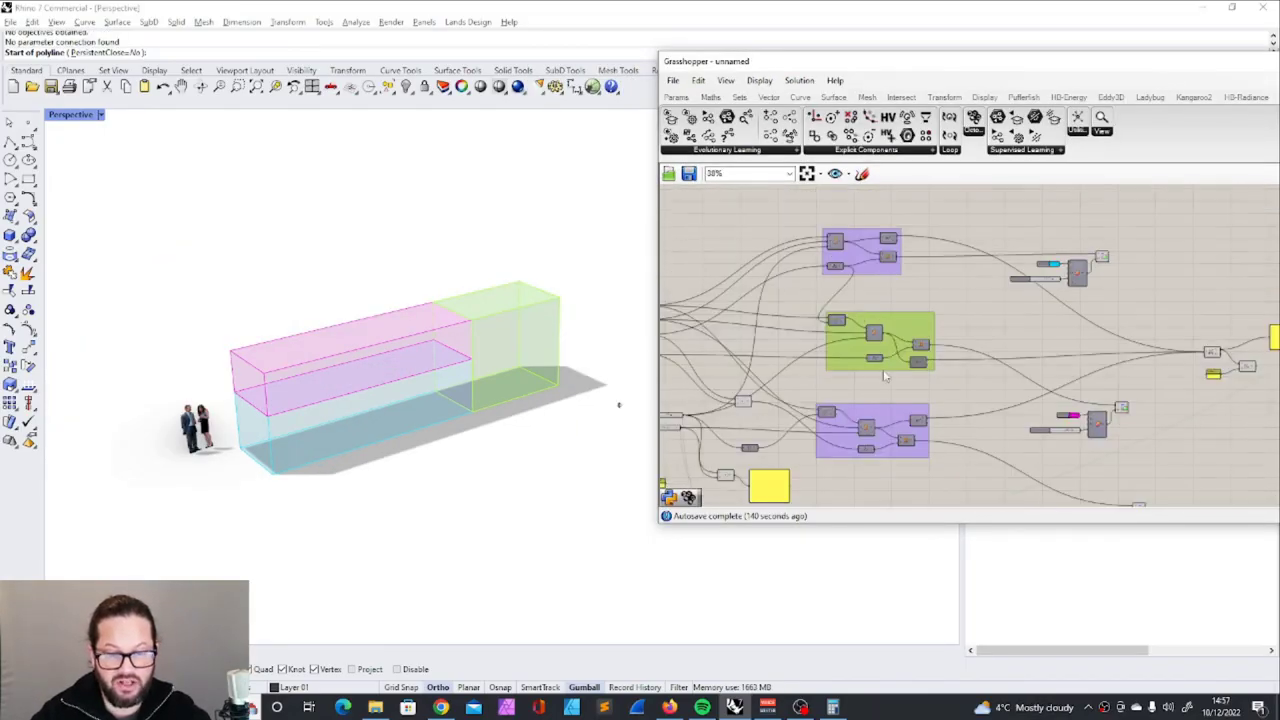
{"action": "scroll", "coordinate": [863, 446], "scroll_direction": "up", "scroll_amount": 2}
{"action": "left_click_drag", "start_coordinate": [897, 396], "coordinate": [923, 389]}
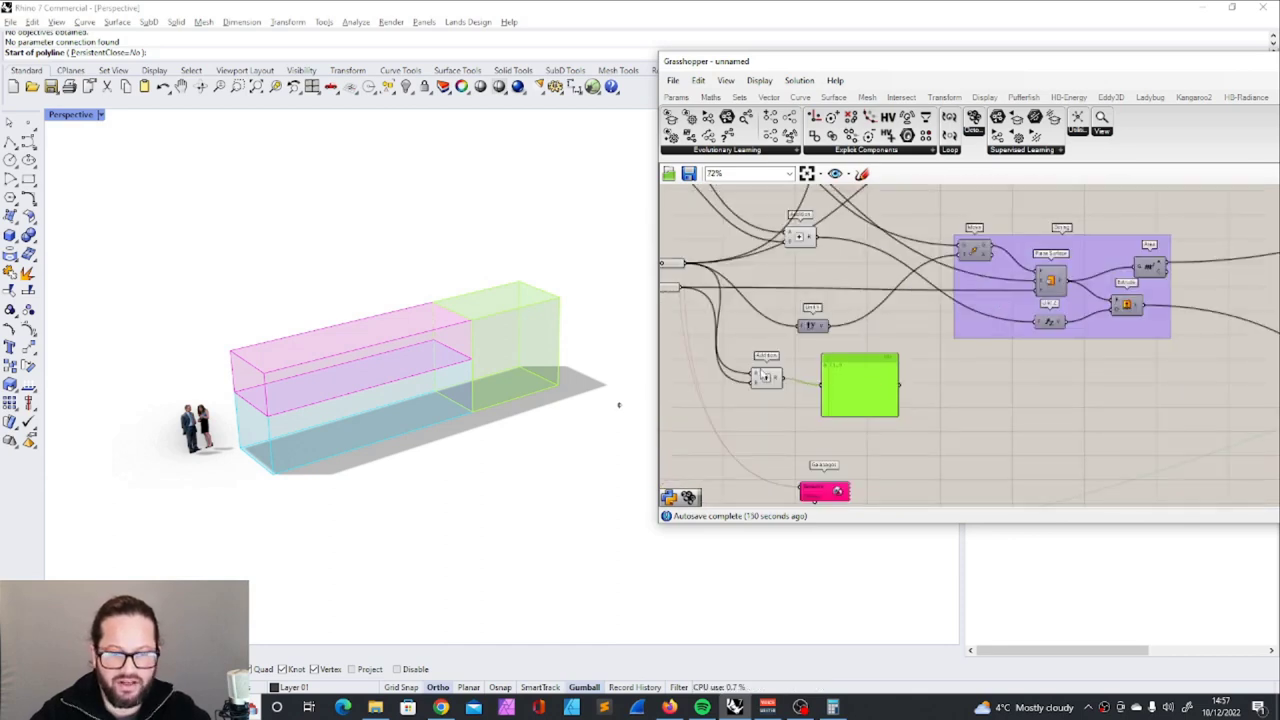
{"action": "left_click", "coordinate": [779, 386]}
{"action": "left_click_drag", "start_coordinate": [777, 381], "coordinate": [812, 414]}
{"action": "scroll", "coordinate": [876, 375], "scroll_direction": "down", "scroll_amount": 3}
{"action": "scroll", "coordinate": [905, 489], "scroll_direction": "up", "scroll_amount": 4}
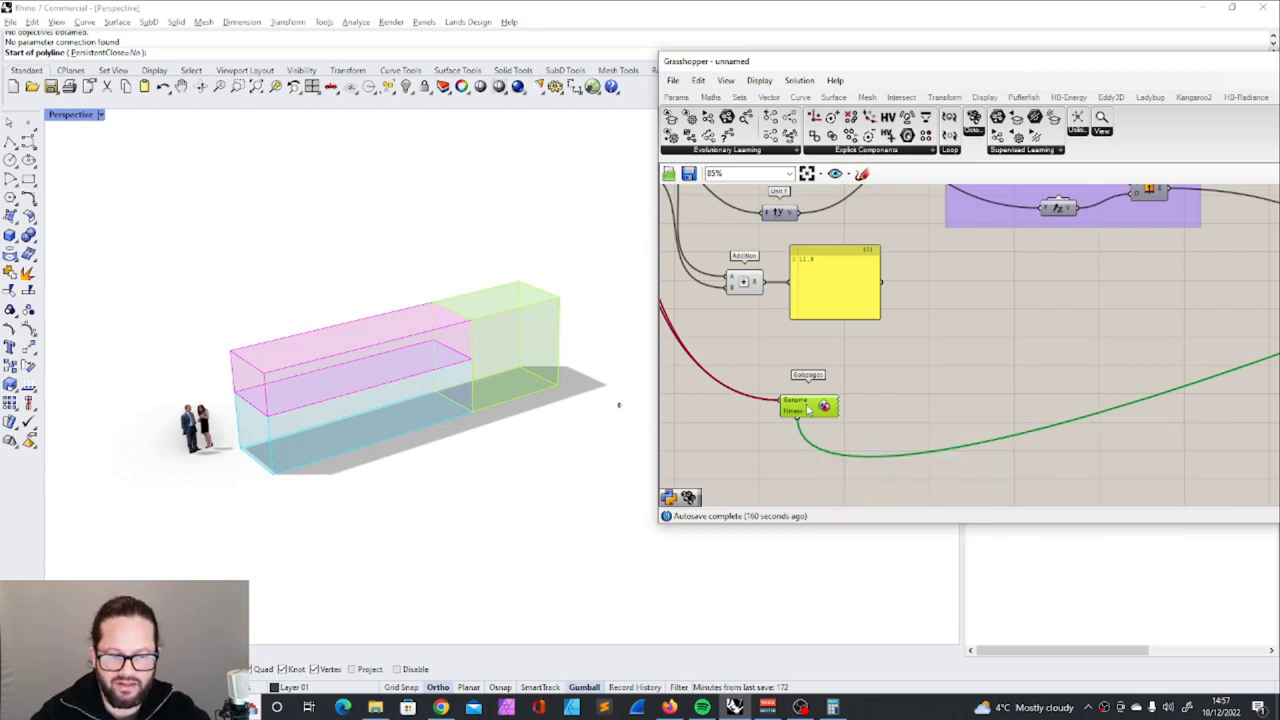
{"action": "scroll", "coordinate": [805, 408], "scroll_direction": "down", "scroll_amount": 3}
{"action": "scroll", "coordinate": [699, 270], "scroll_direction": "up", "scroll_amount": 3}
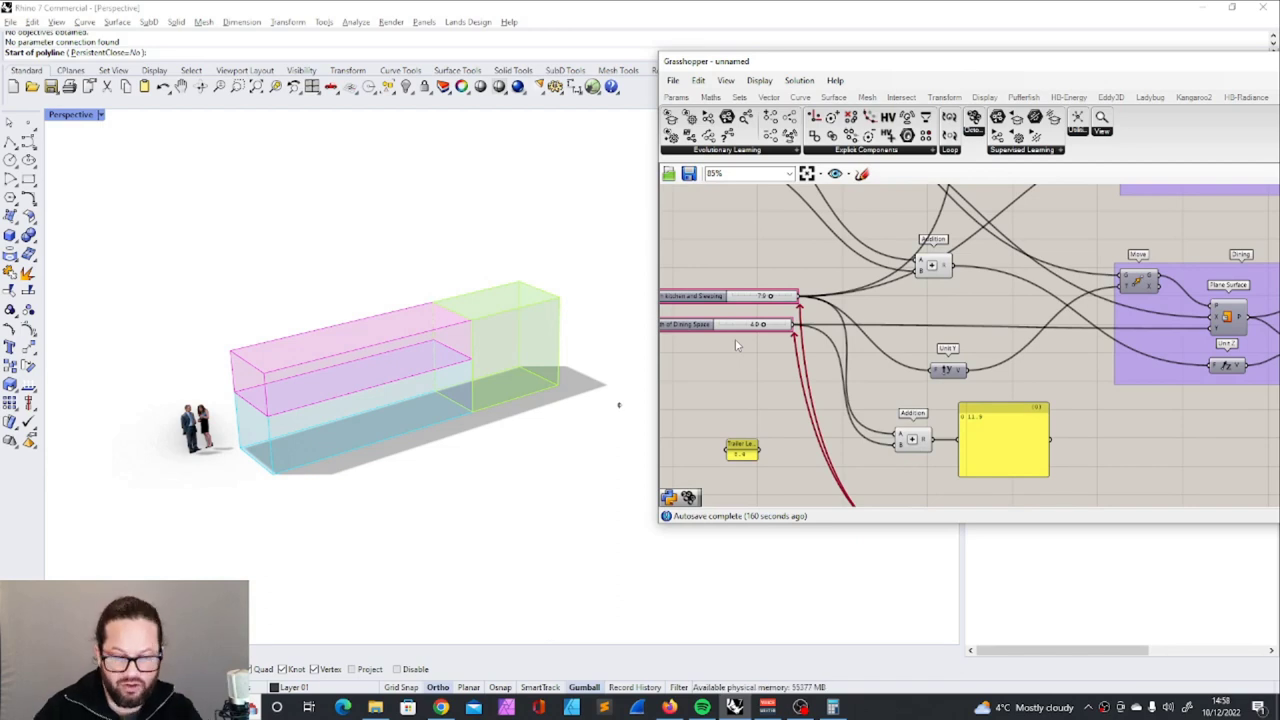
{"action": "scroll", "coordinate": [735, 345], "scroll_direction": "down", "scroll_amount": 6}
Reposition the Grasshopper window to expose more component categories and bring up the Octopus multi-objective optimisation components
{"action": "left_click_drag", "start_coordinate": [940, 66], "coordinate": [868, 70]}
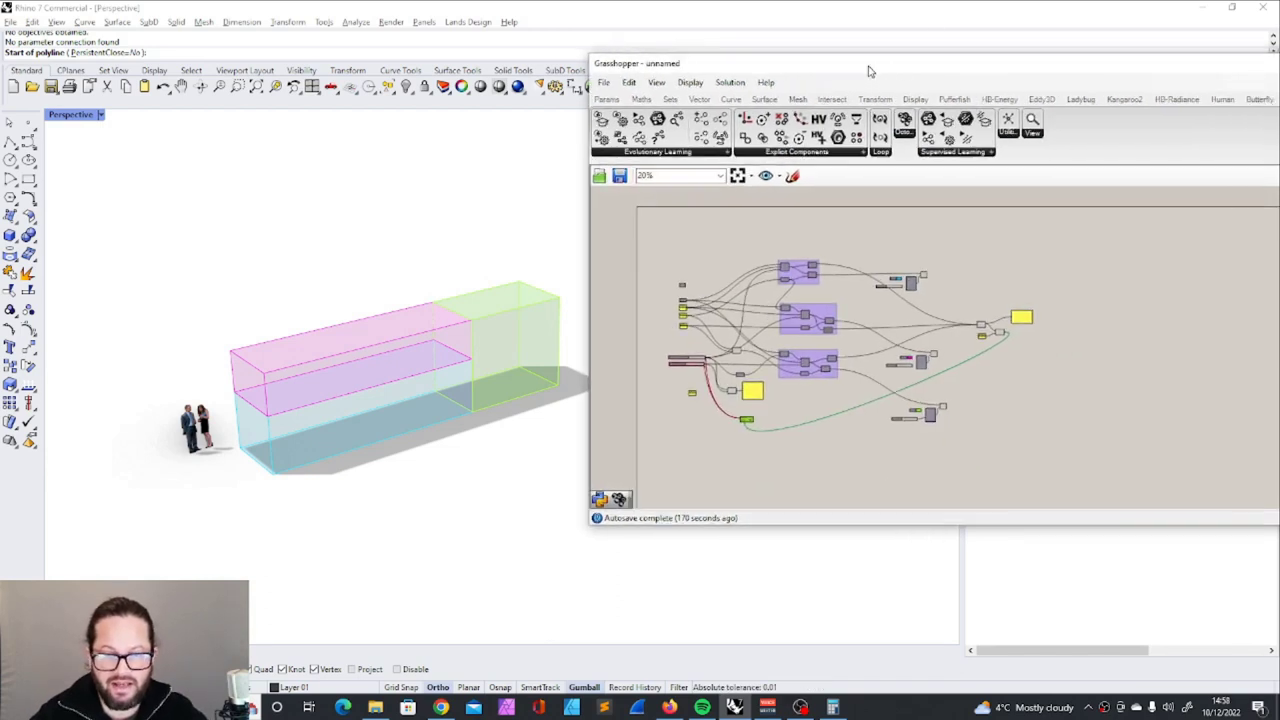
{"action": "left_click", "coordinate": [607, 99]}
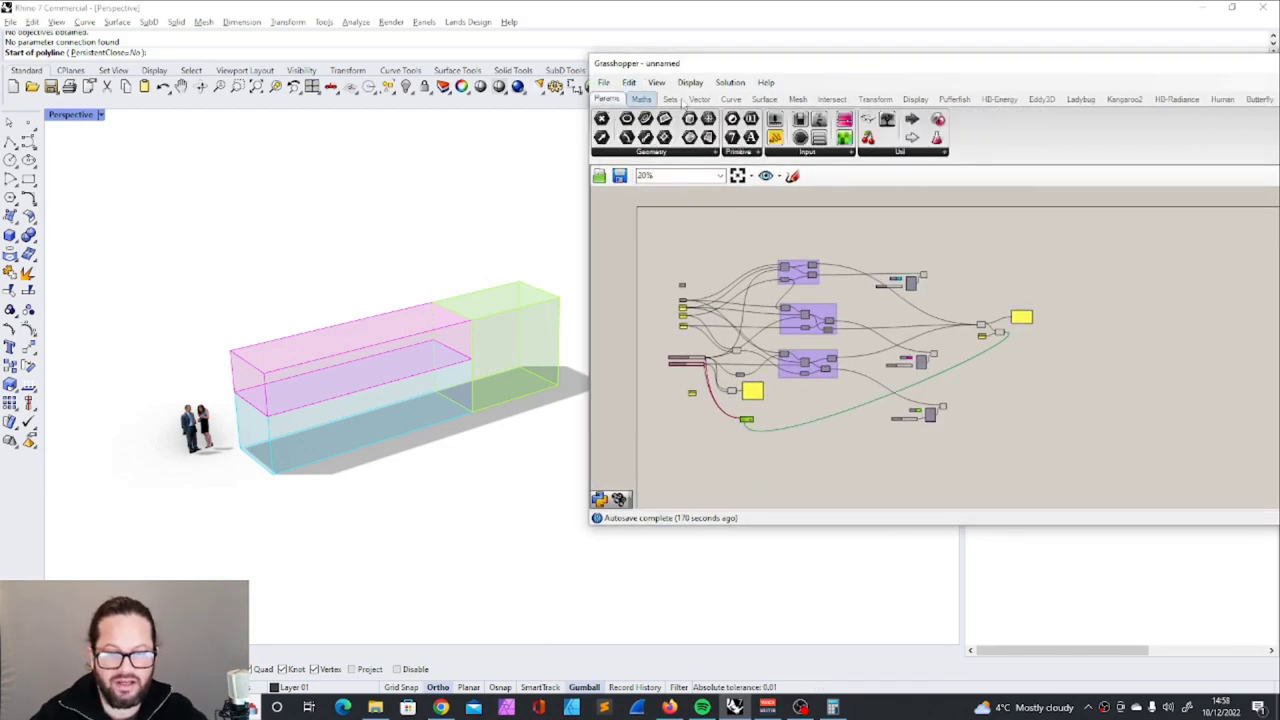
{"action": "left_click", "coordinate": [893, 152]}
{"action": "left_click_drag", "start_coordinate": [918, 72], "coordinate": [706, 75]}
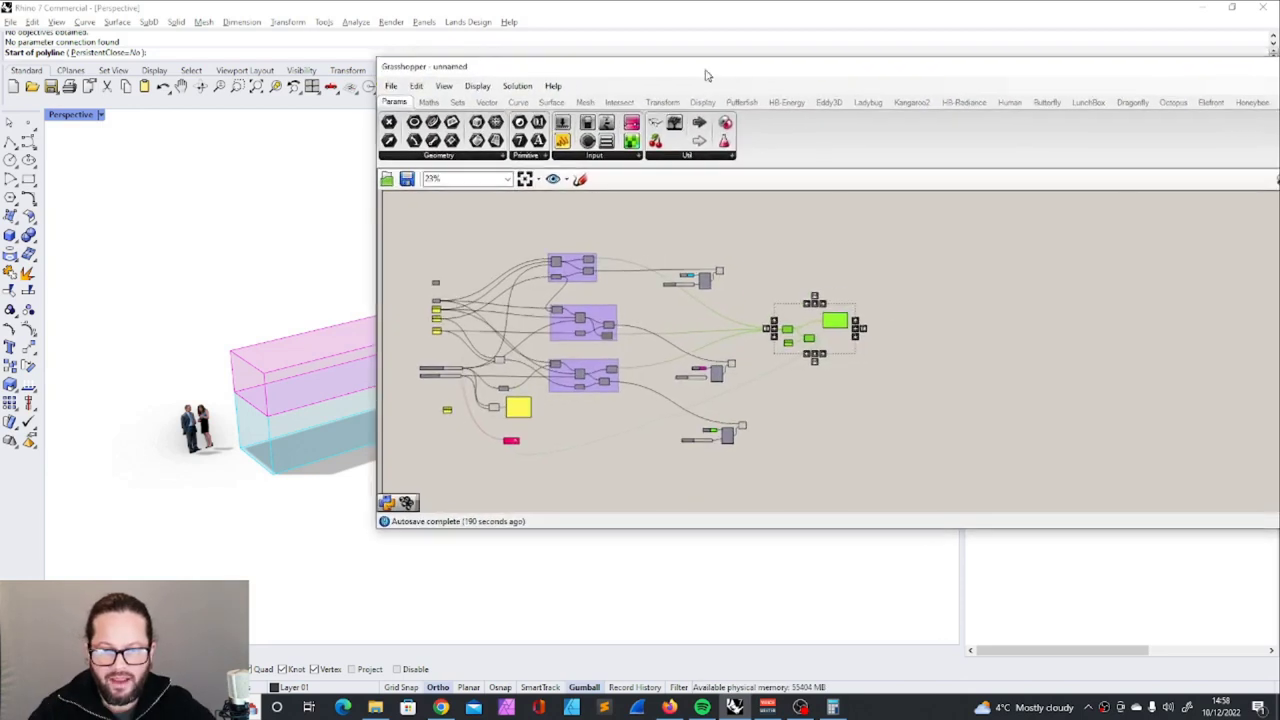
{"action": "left_click_drag", "start_coordinate": [1055, 69], "coordinate": [993, 74]}
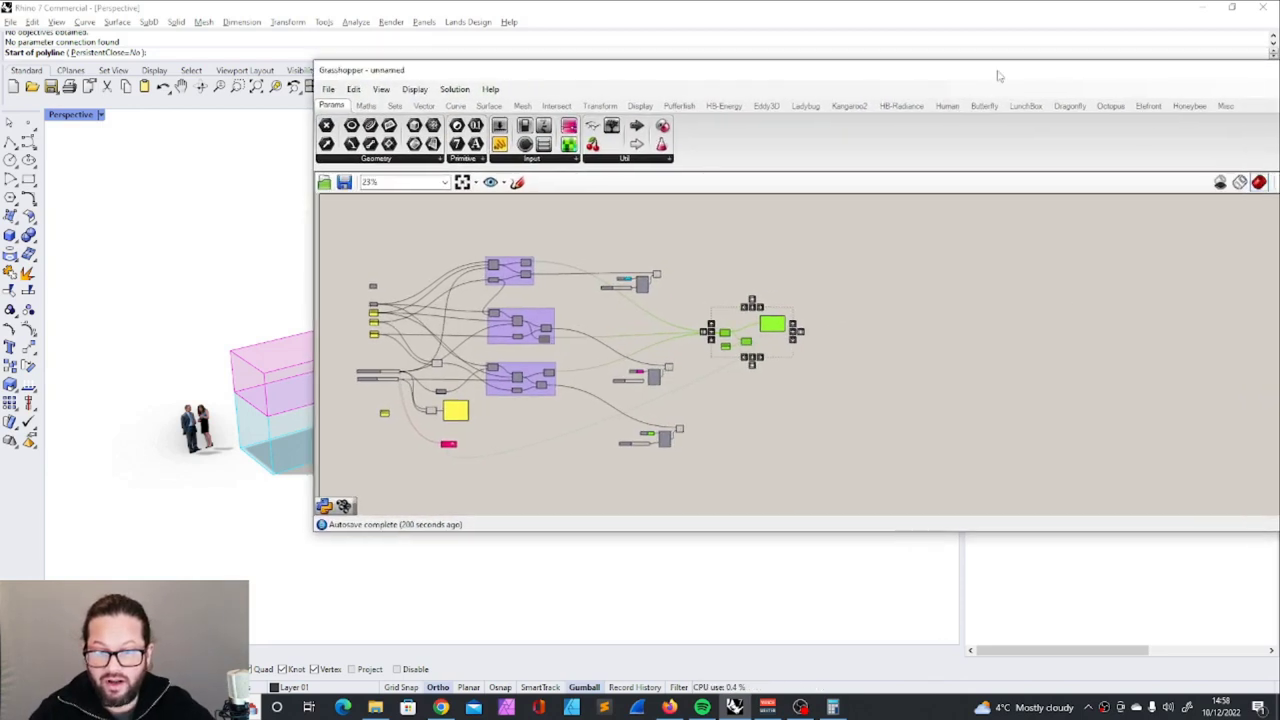
{"action": "left_click", "coordinate": [1116, 108]}
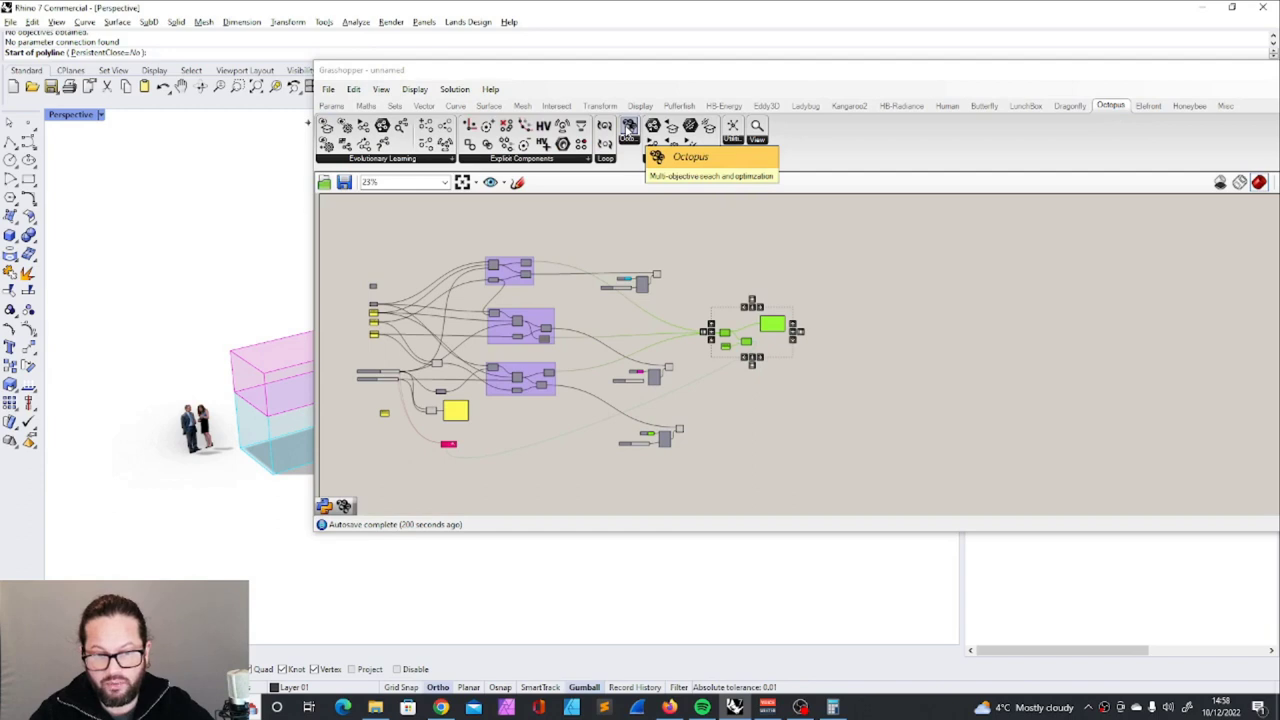